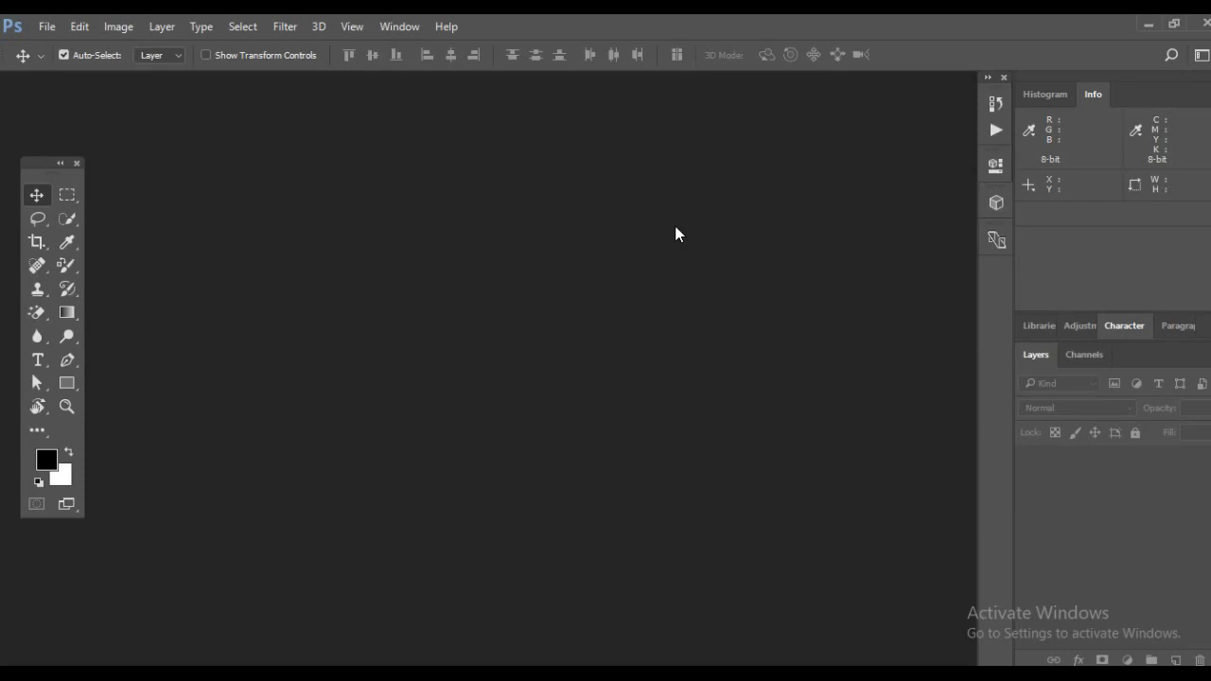
Create a new landscape document from the A4 print preset, 297 x 210 mm at 300 pixels/inch
click(46, 26)
click(42, 43)
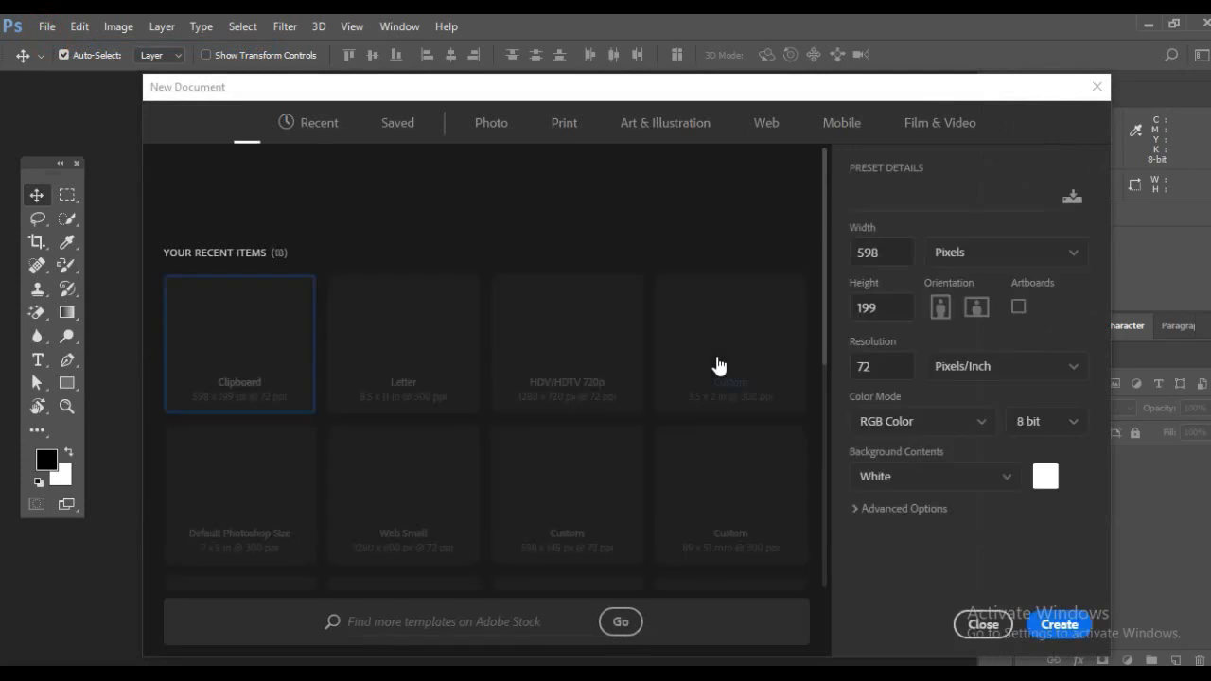
click(572, 128)
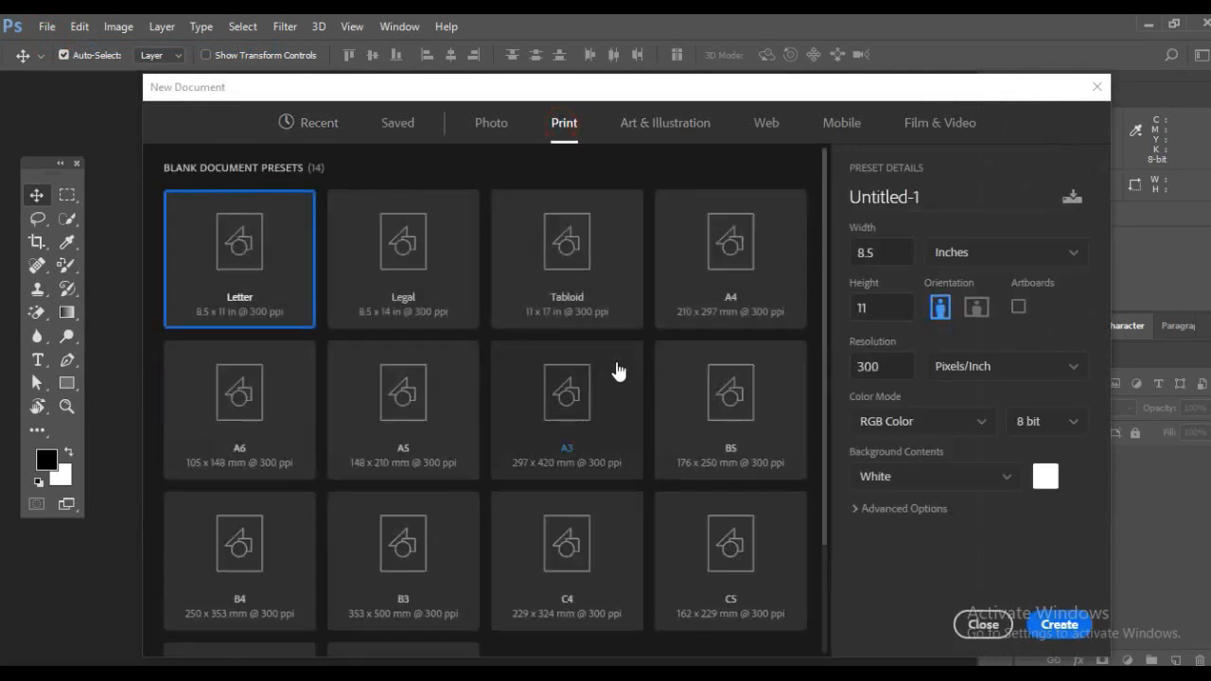
click(716, 251)
click(977, 306)
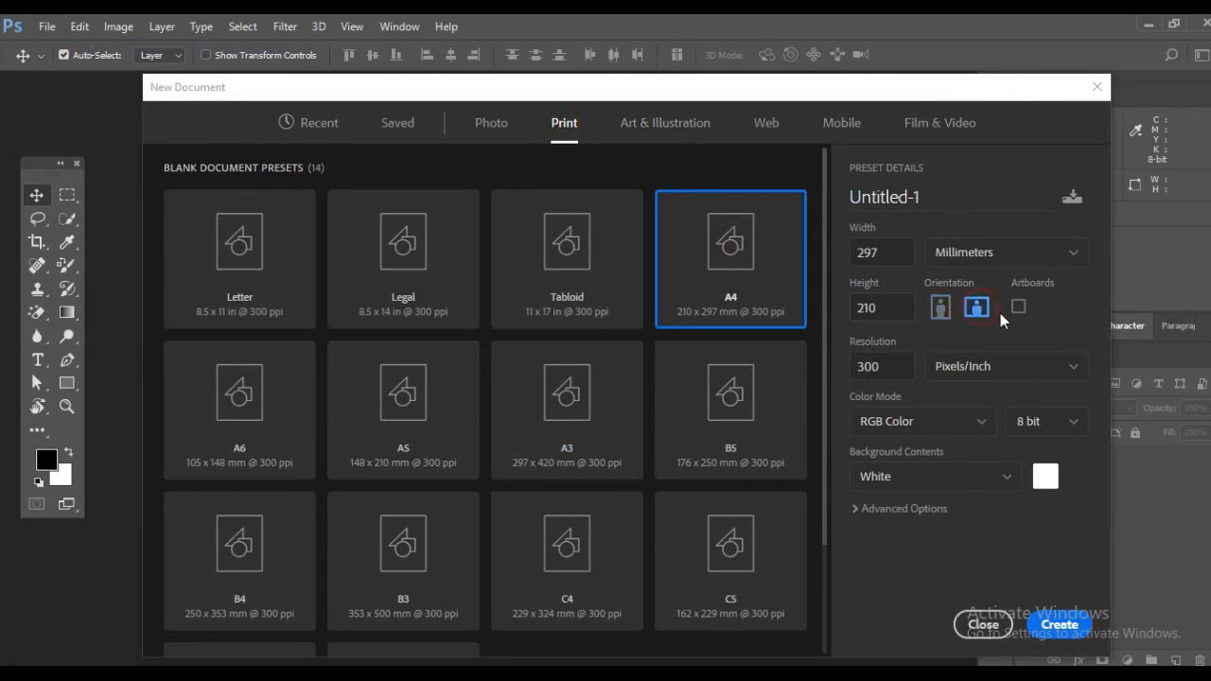
click(1076, 628)
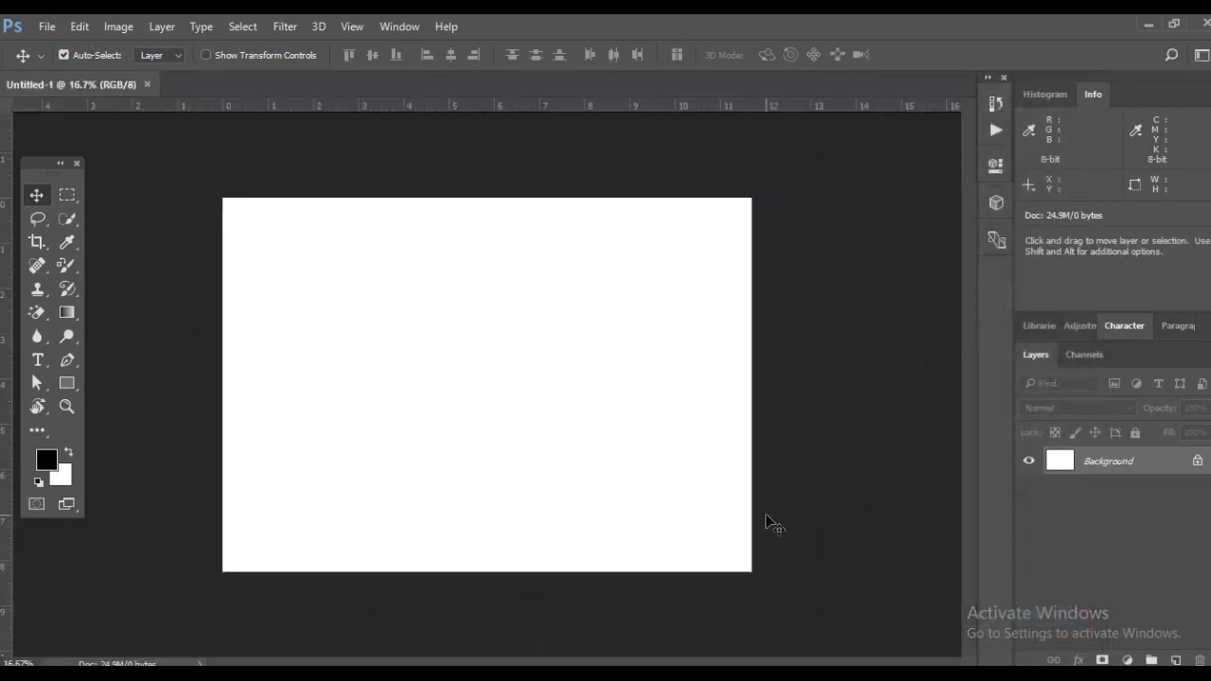
Place a vertical guide near the middle of the page, at about 6 inches on the ruler
key(ctrl+plus)
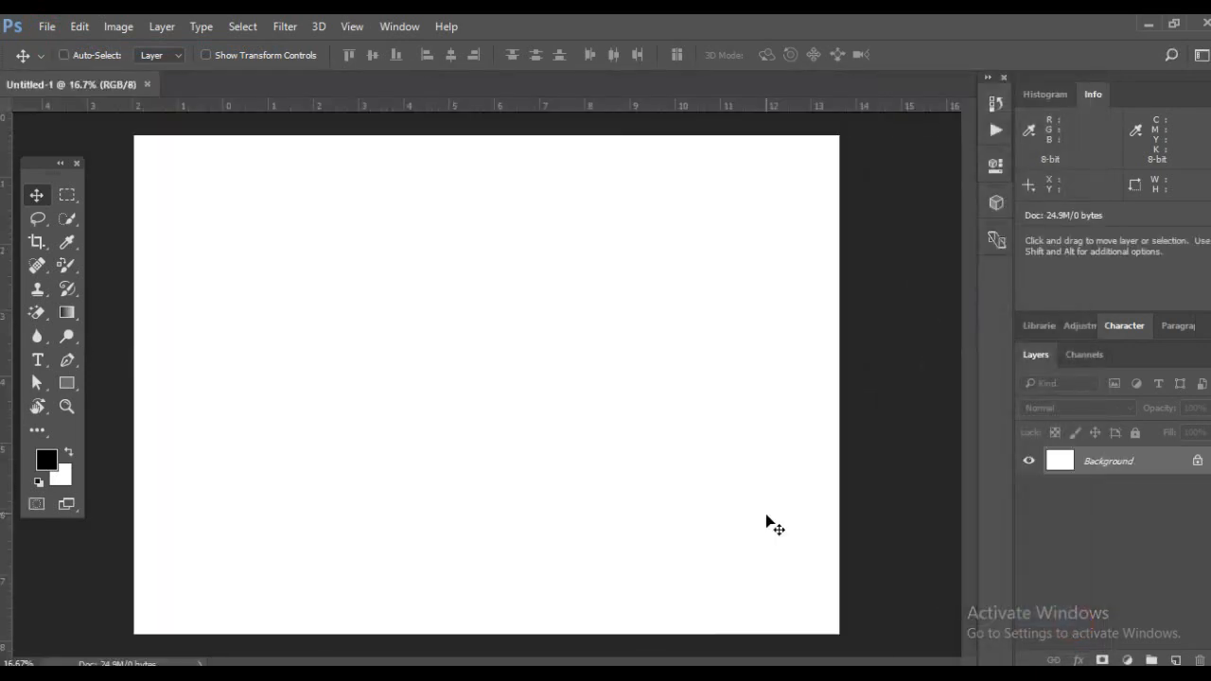
key(ctrl+minus)
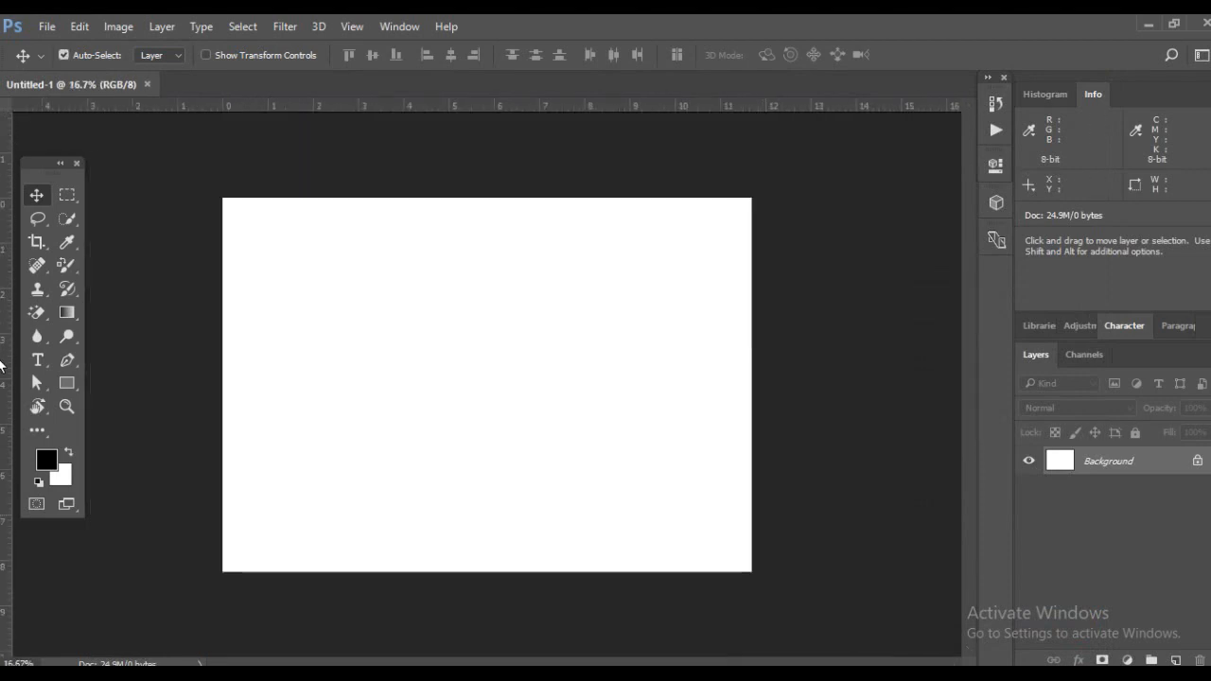
drag(5, 339, 499, 407)
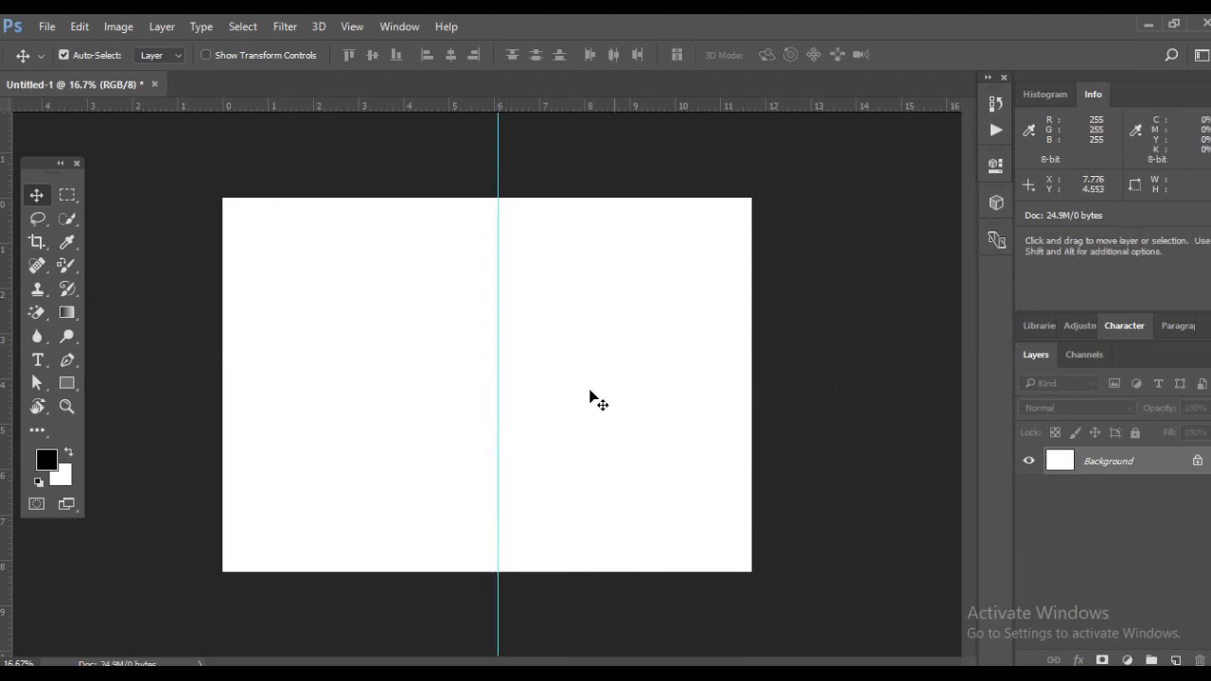
click(497, 172)
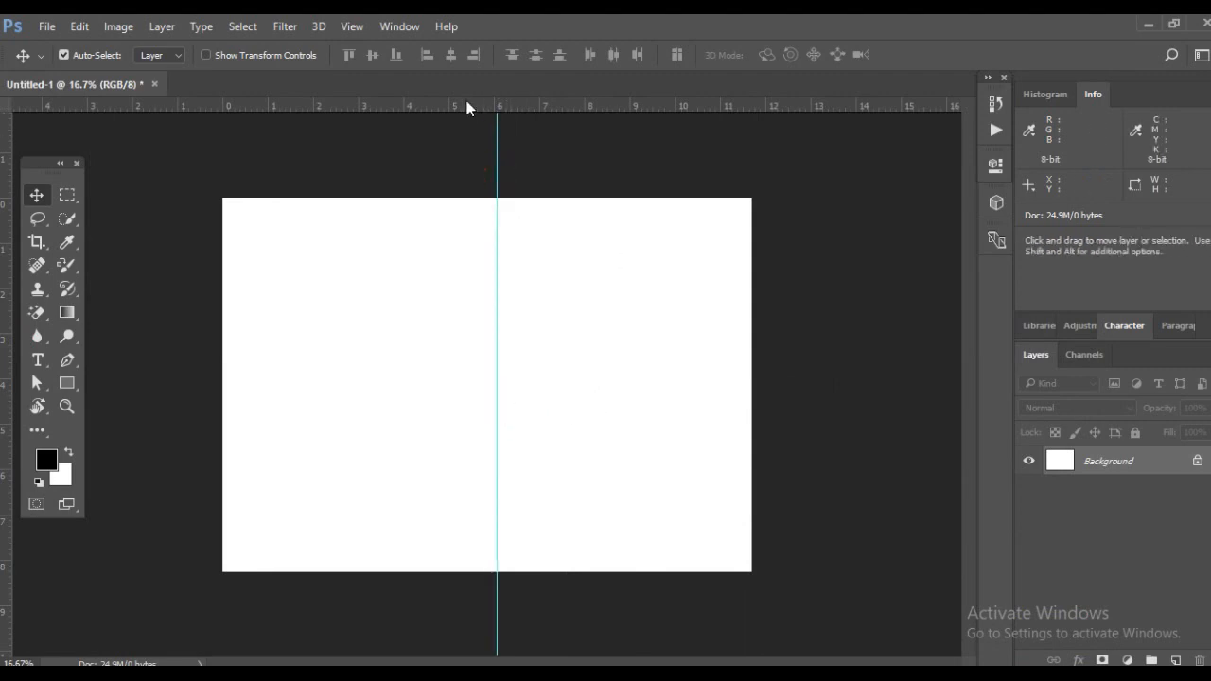
Set the ruler units to Pixels in the Units & Rulers preferences
click(79, 29)
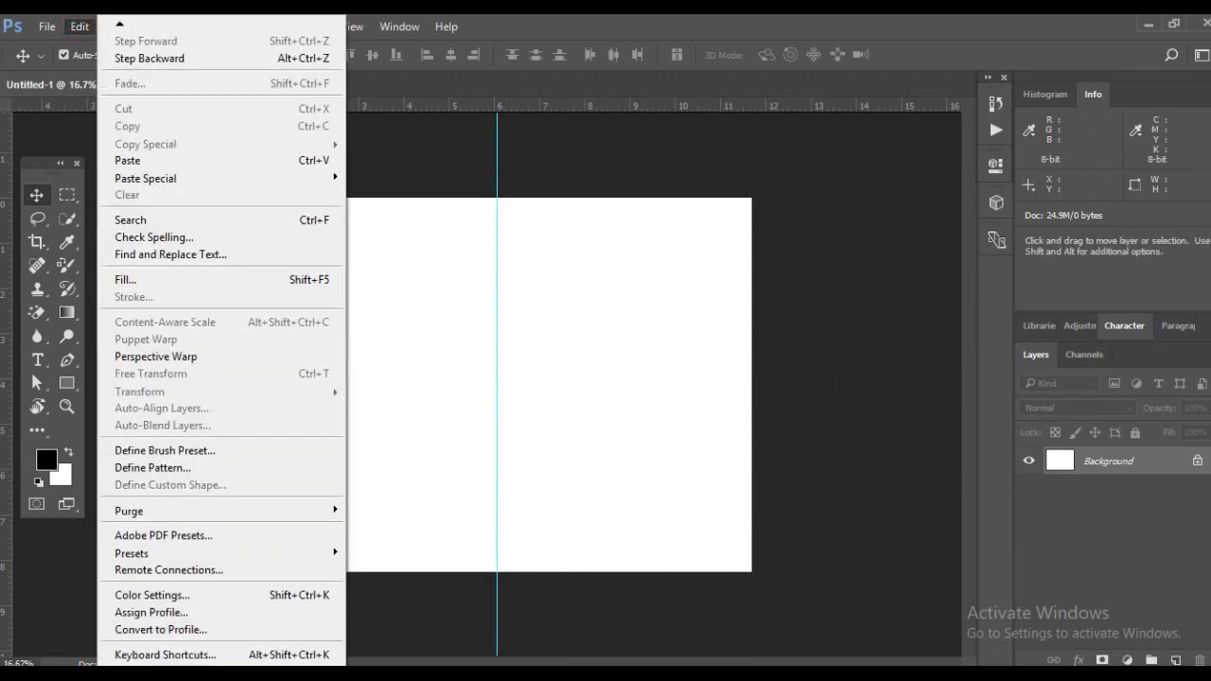
mouse_move(218, 662)
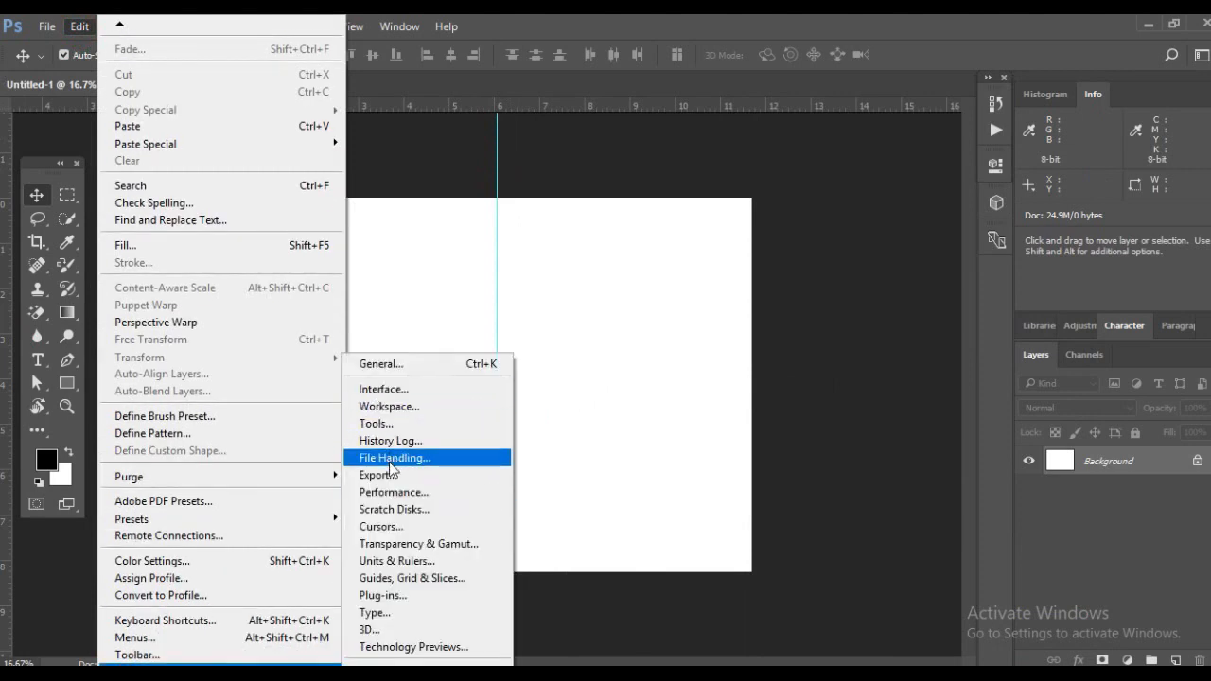
click(383, 560)
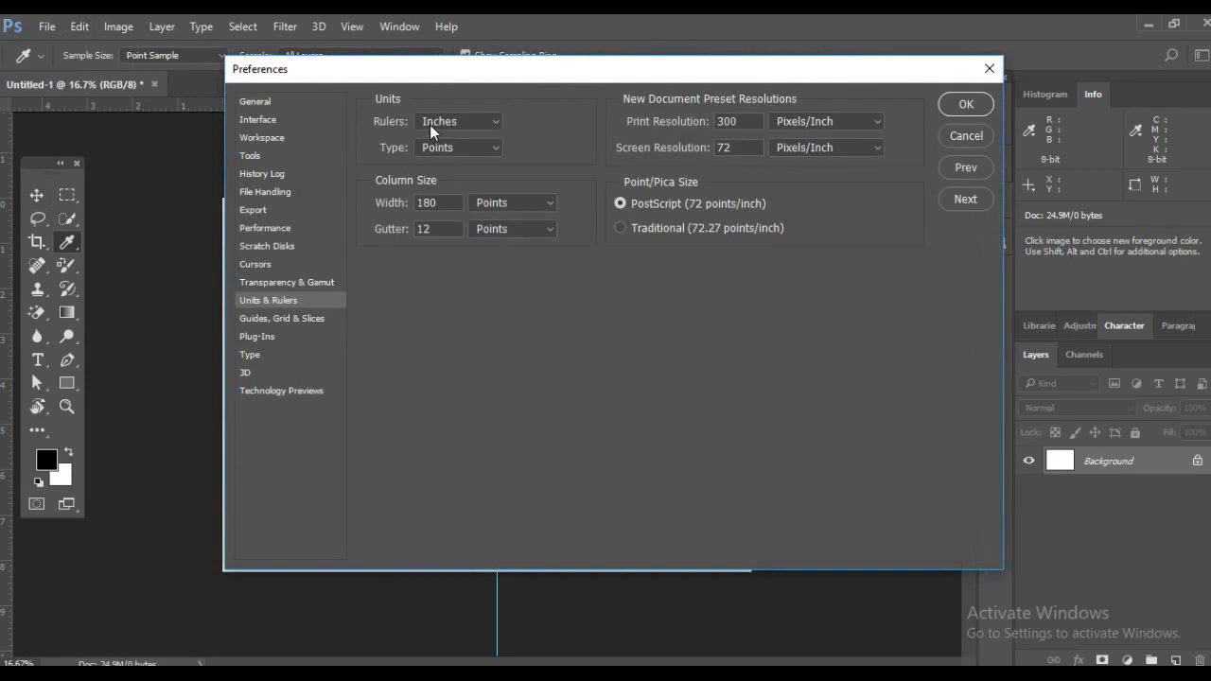
click(435, 121)
click(437, 134)
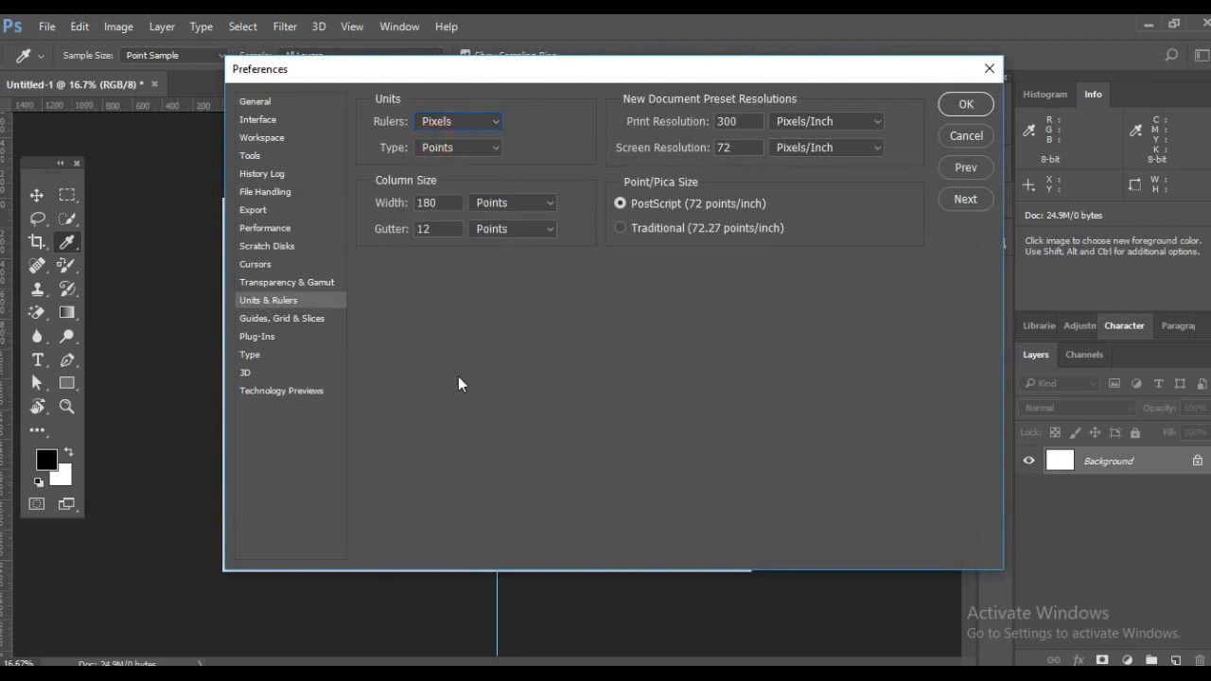
click(959, 104)
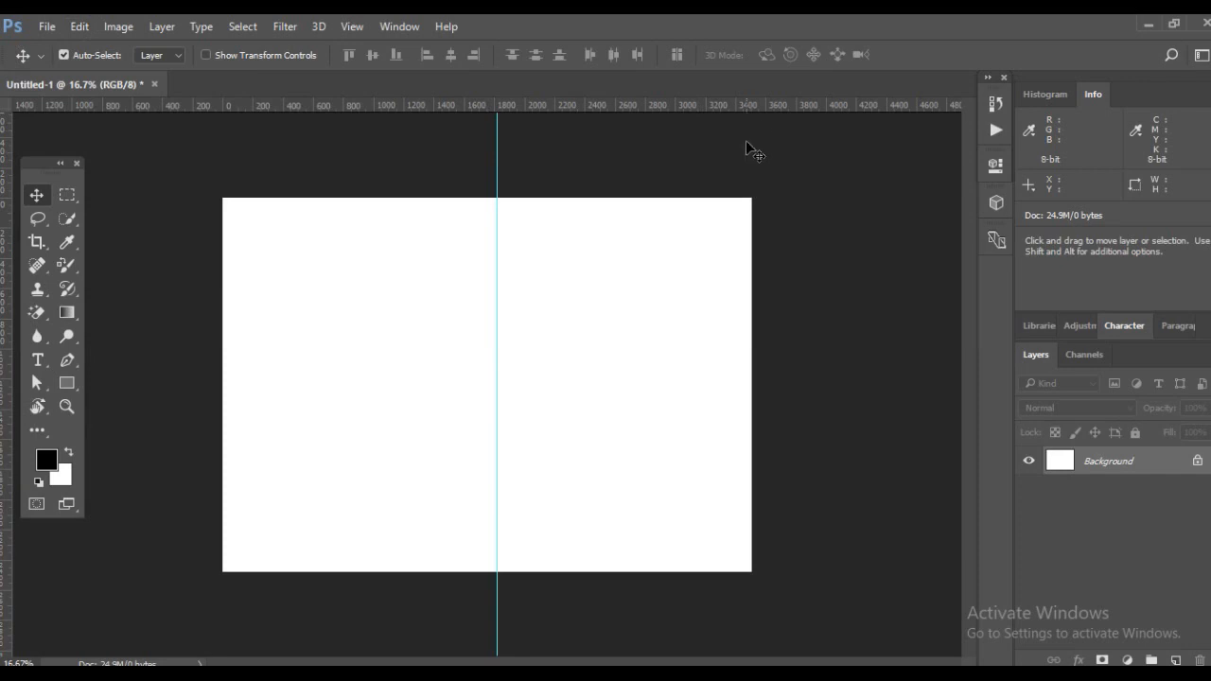
Set the ruler units to Centimeters in the Units & Rulers preferences
click(80, 26)
mouse_move(189, 662)
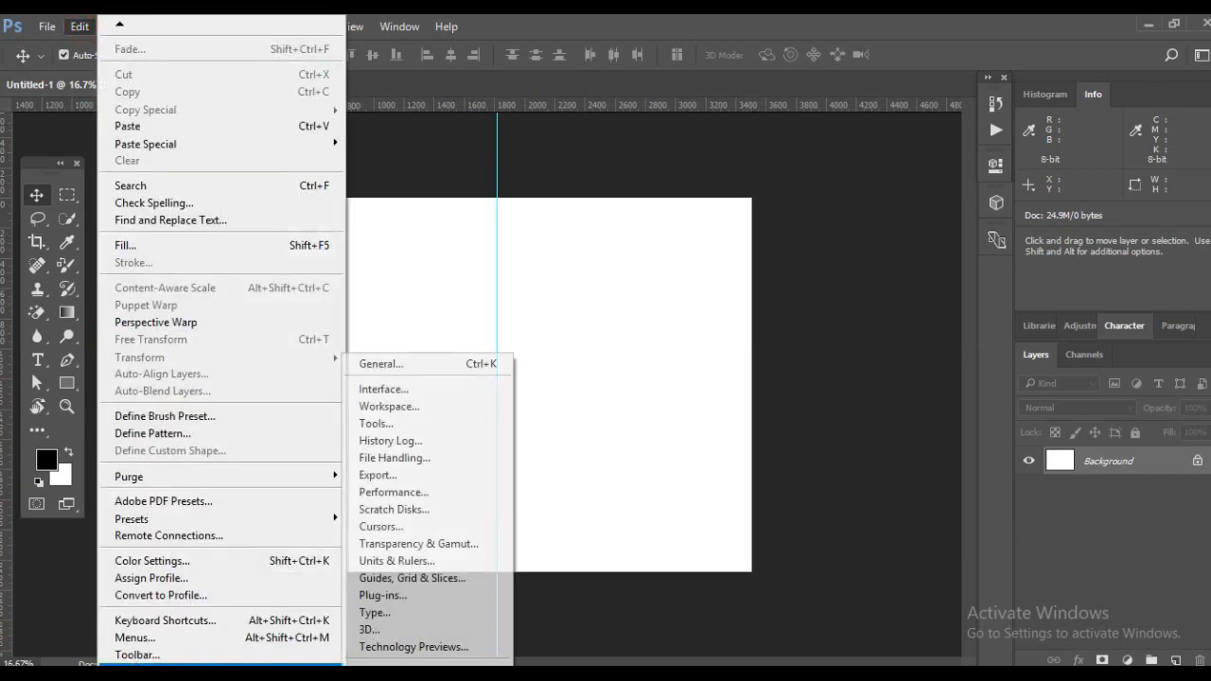
click(396, 561)
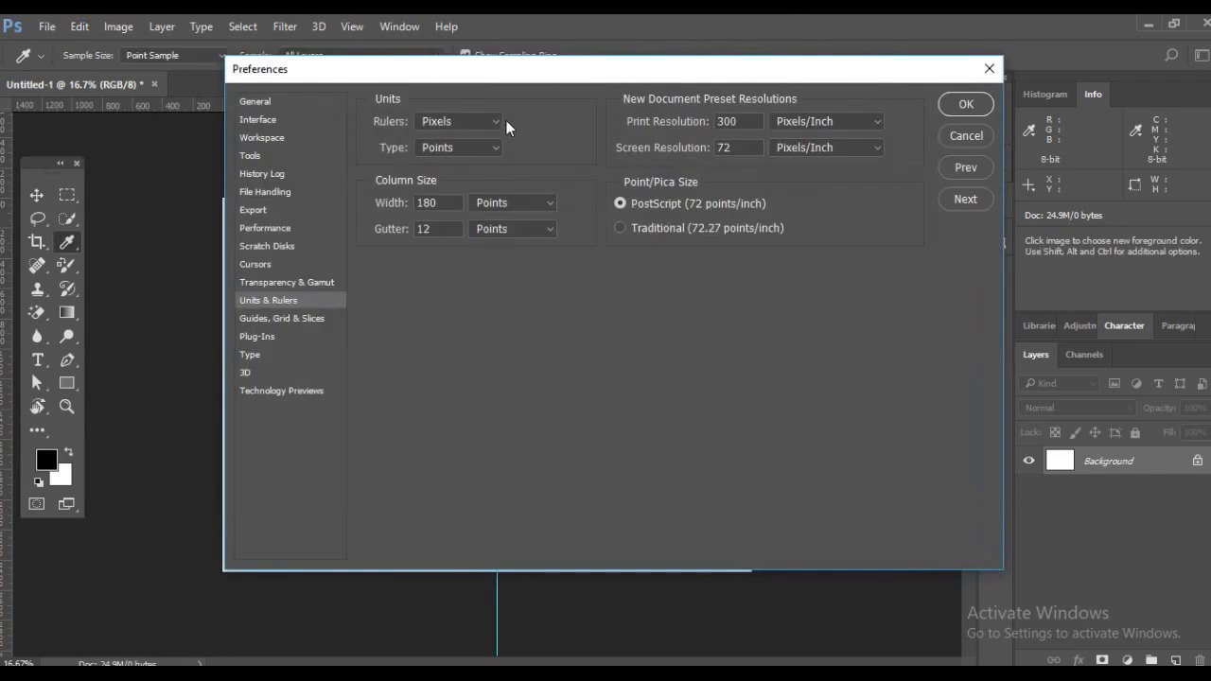
click(473, 121)
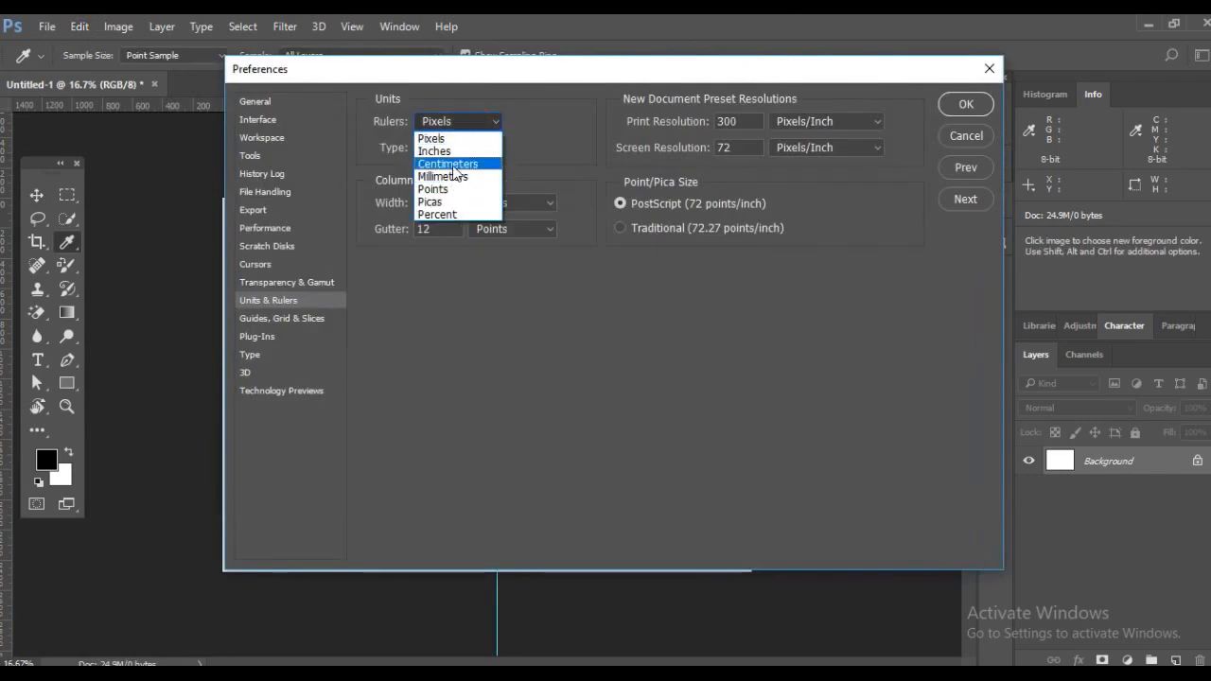
click(451, 166)
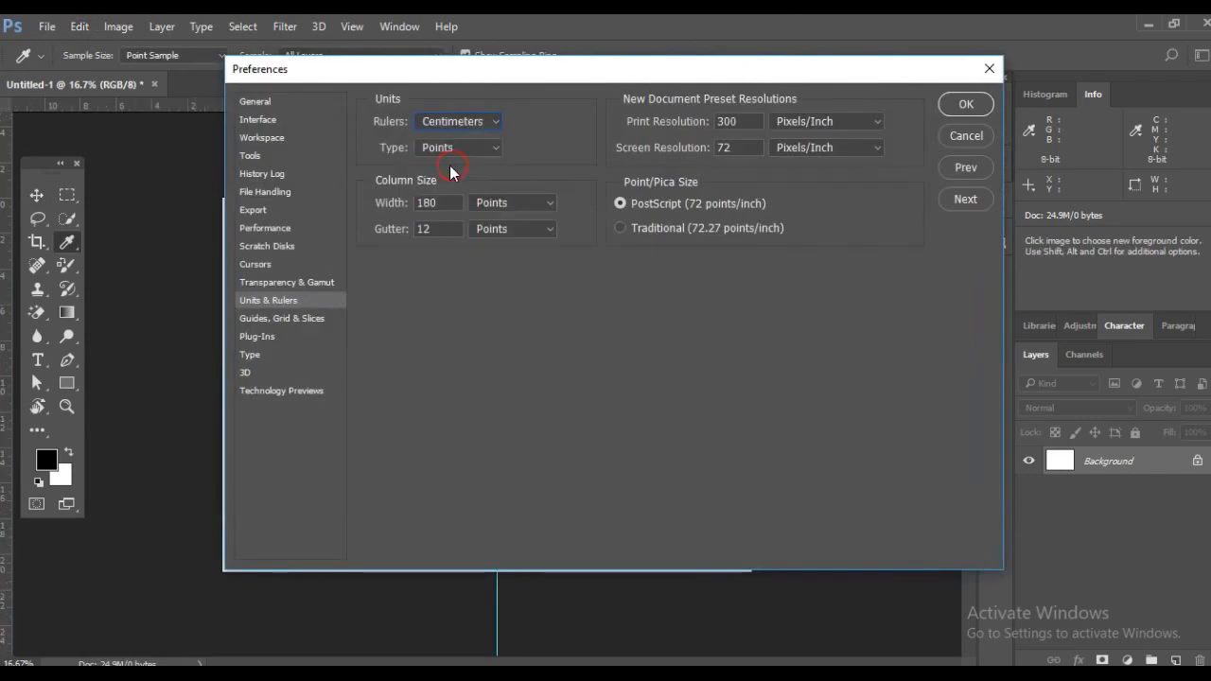
click(965, 103)
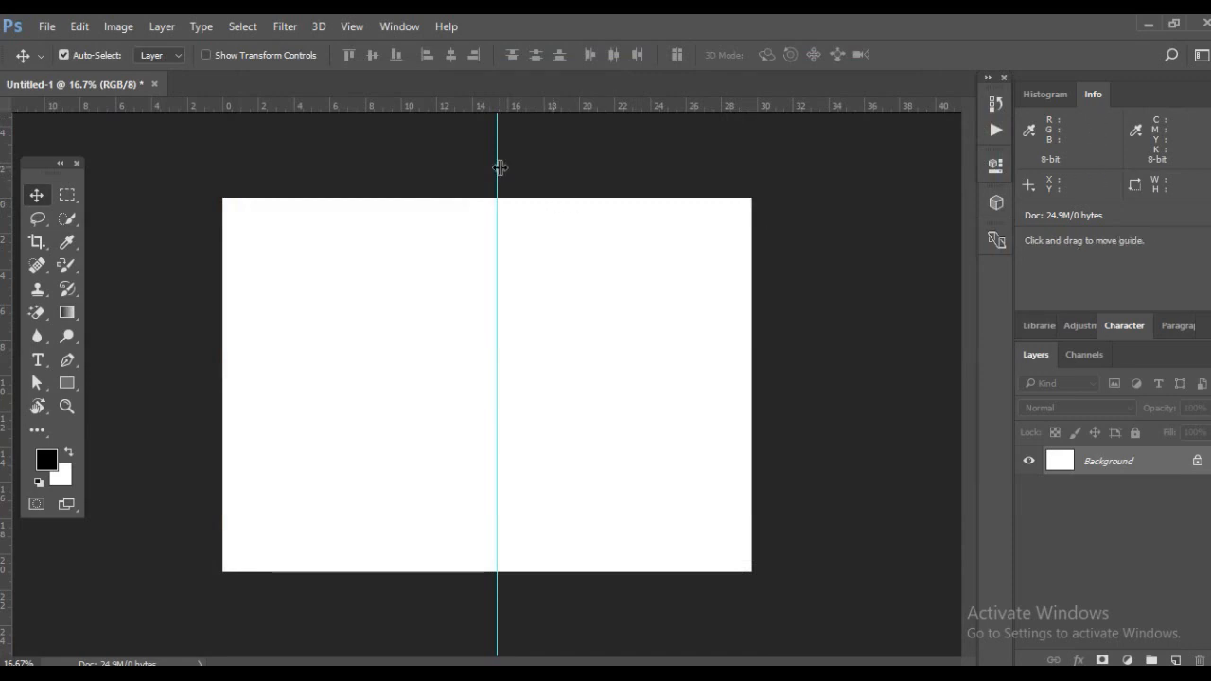
Reposition the middle guide at about 14.6 cm and place another vertical guide near the page's right edge at about 29 cm
drag(499, 166, 493, 168)
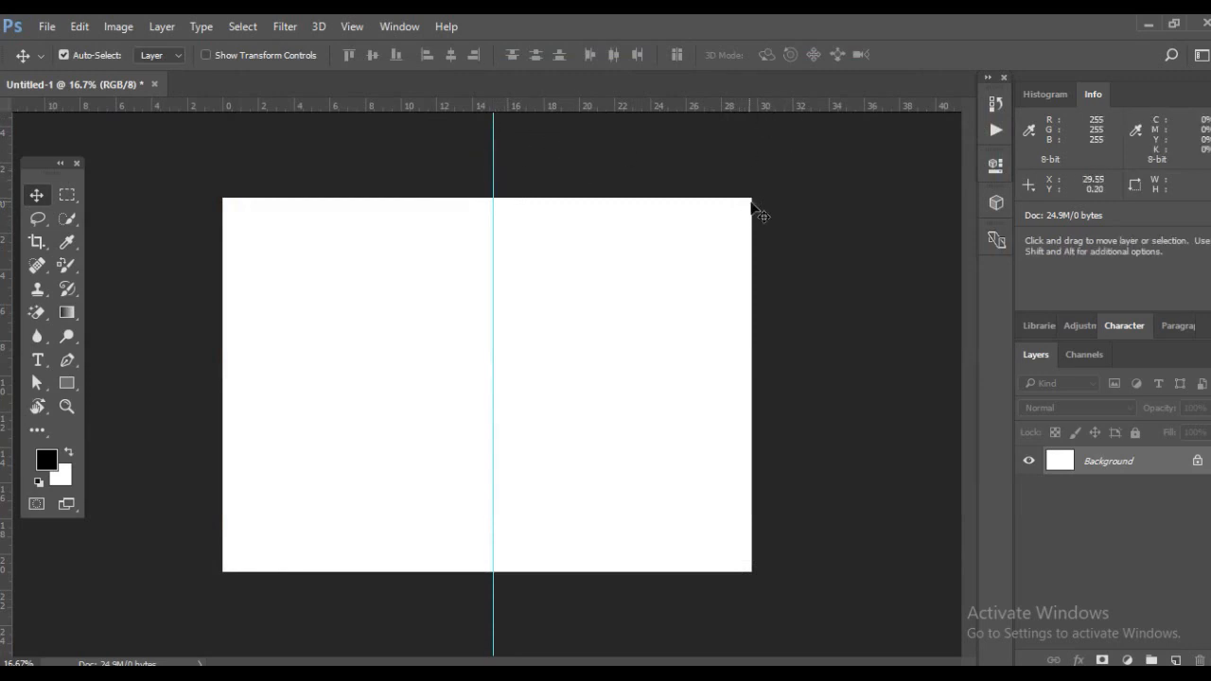
drag(8, 265, 740, 311)
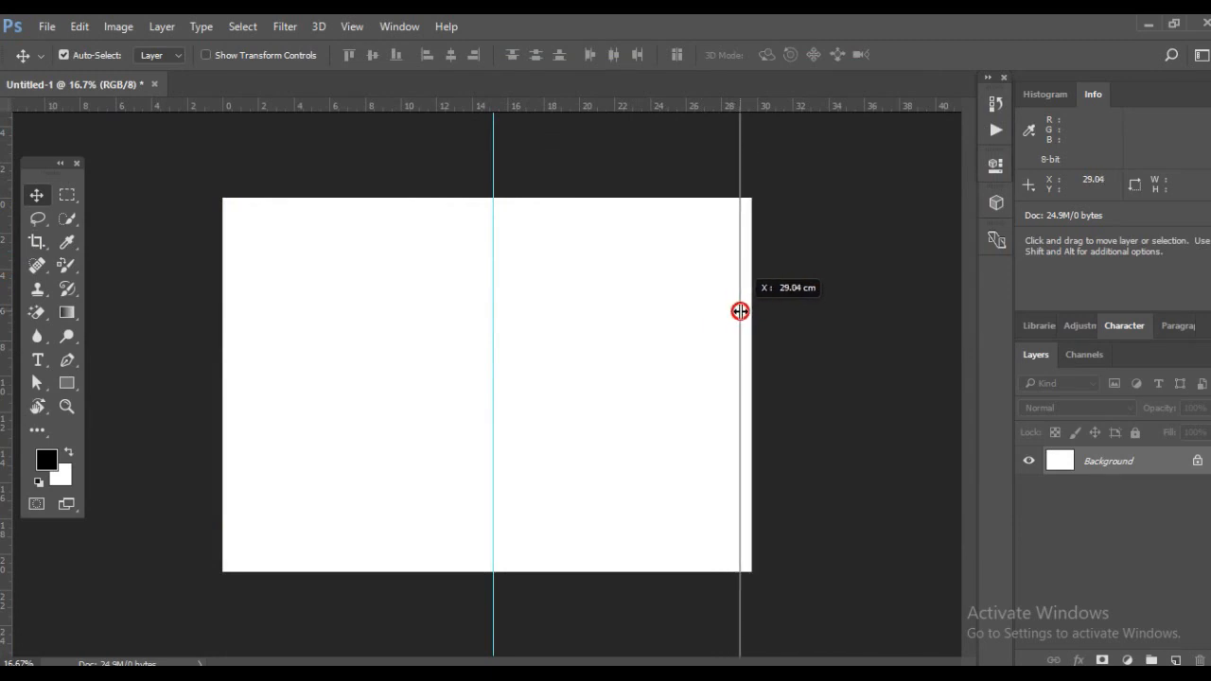
drag(740, 312, 767, 330)
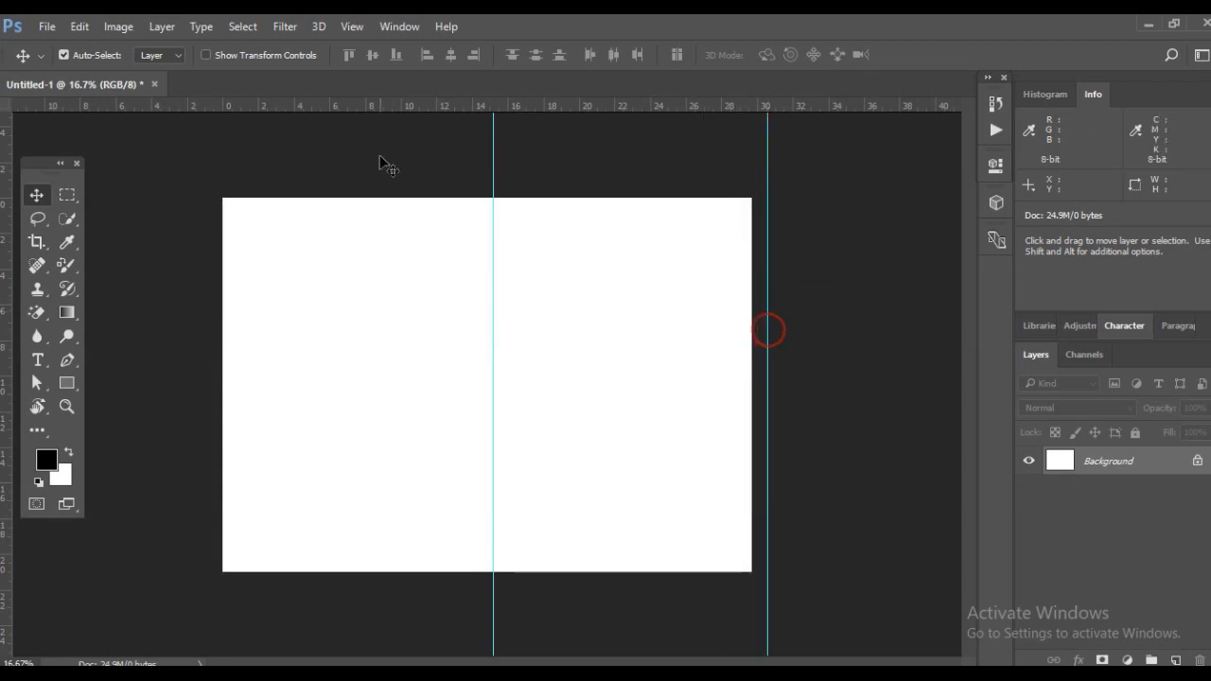
mouse_move(492, 159)
mouse_down()
mouse_move(473, 159)
mouse_move(484, 162)
mouse_up()
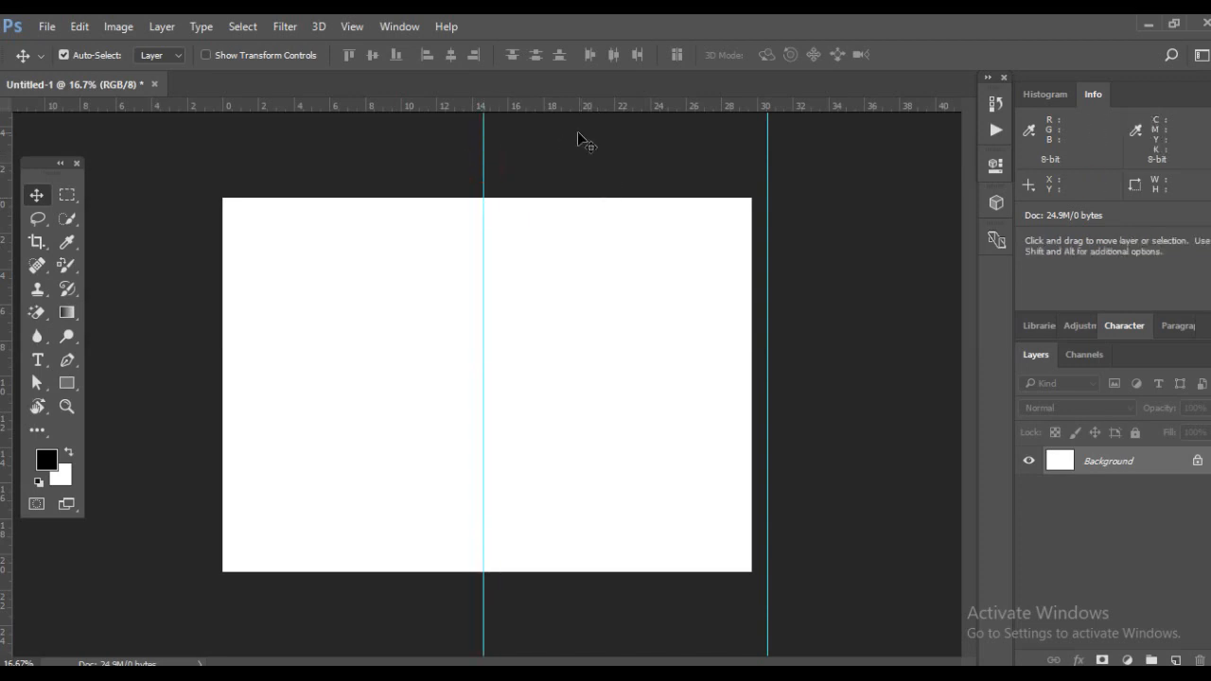
drag(766, 174, 739, 178)
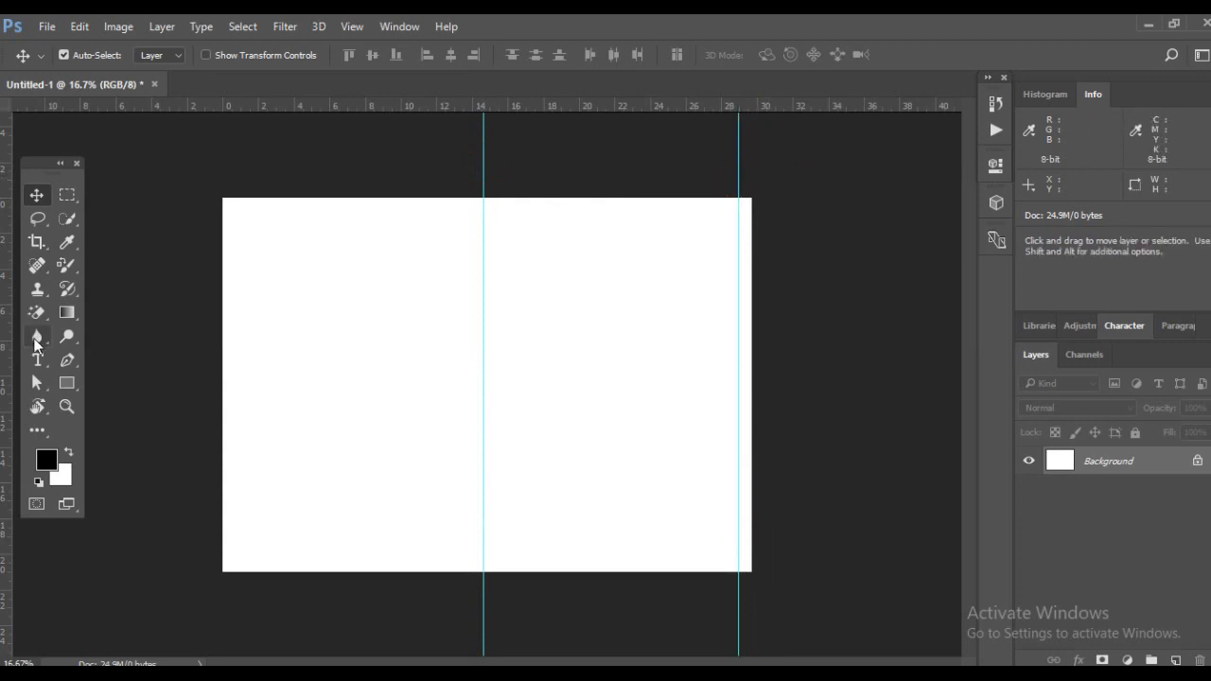
Add guides about 0.6 cm inside the page's left, top and bottom edges, plus vertical guides at about 13.3 cm and 16 cm
drag(7, 348, 234, 354)
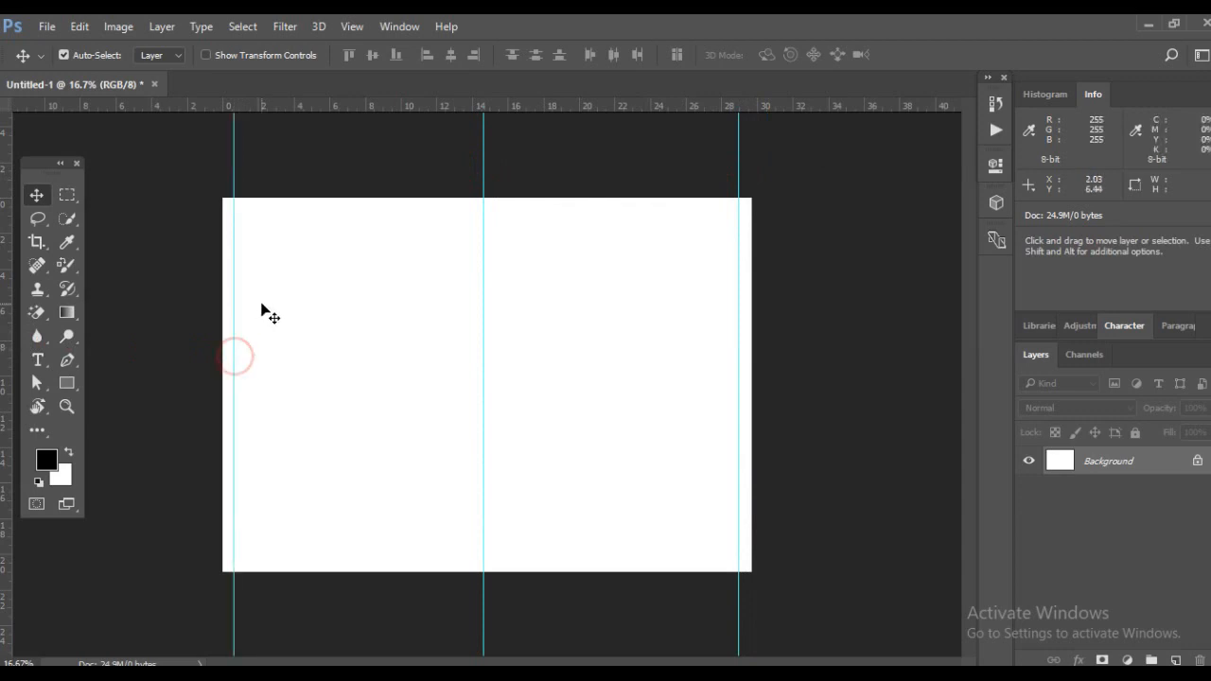
drag(537, 108, 536, 207)
drag(504, 107, 501, 561)
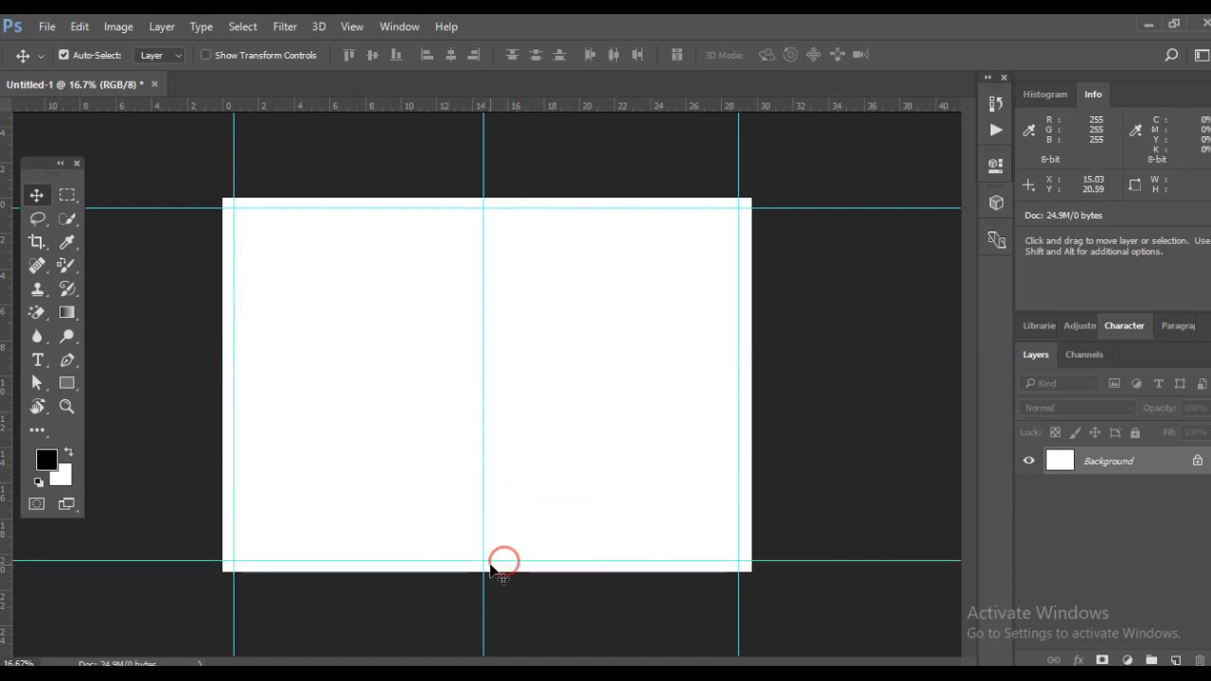
drag(10, 471, 460, 449)
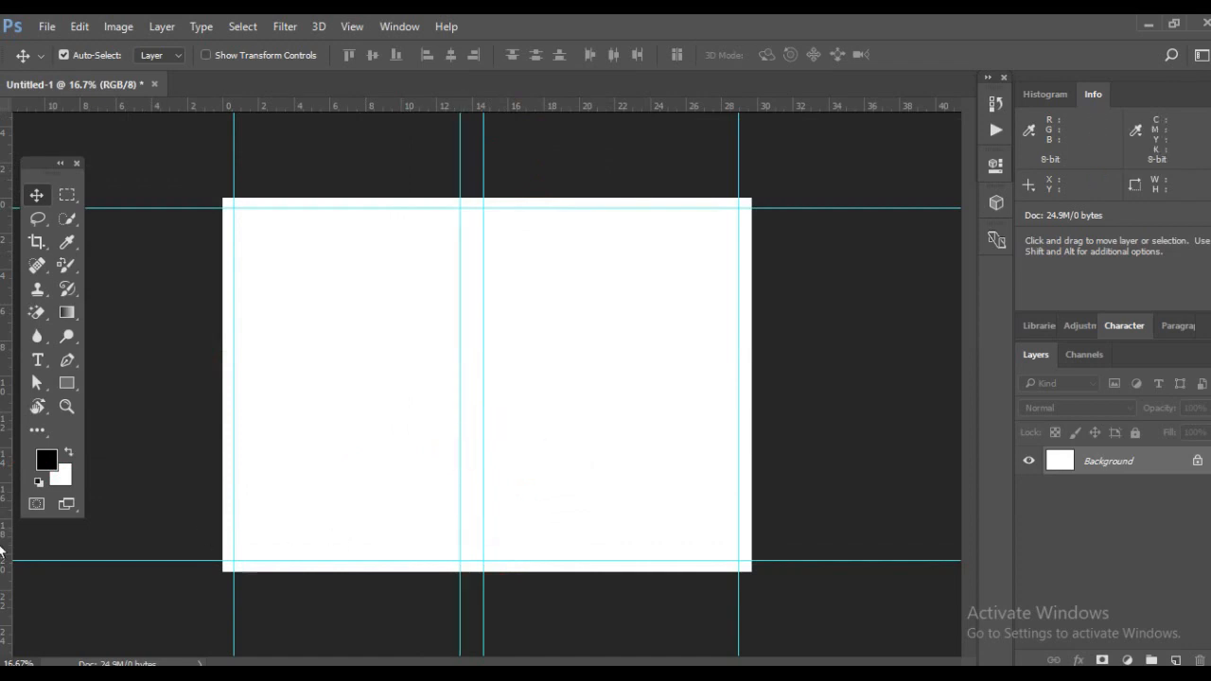
drag(6, 535, 508, 533)
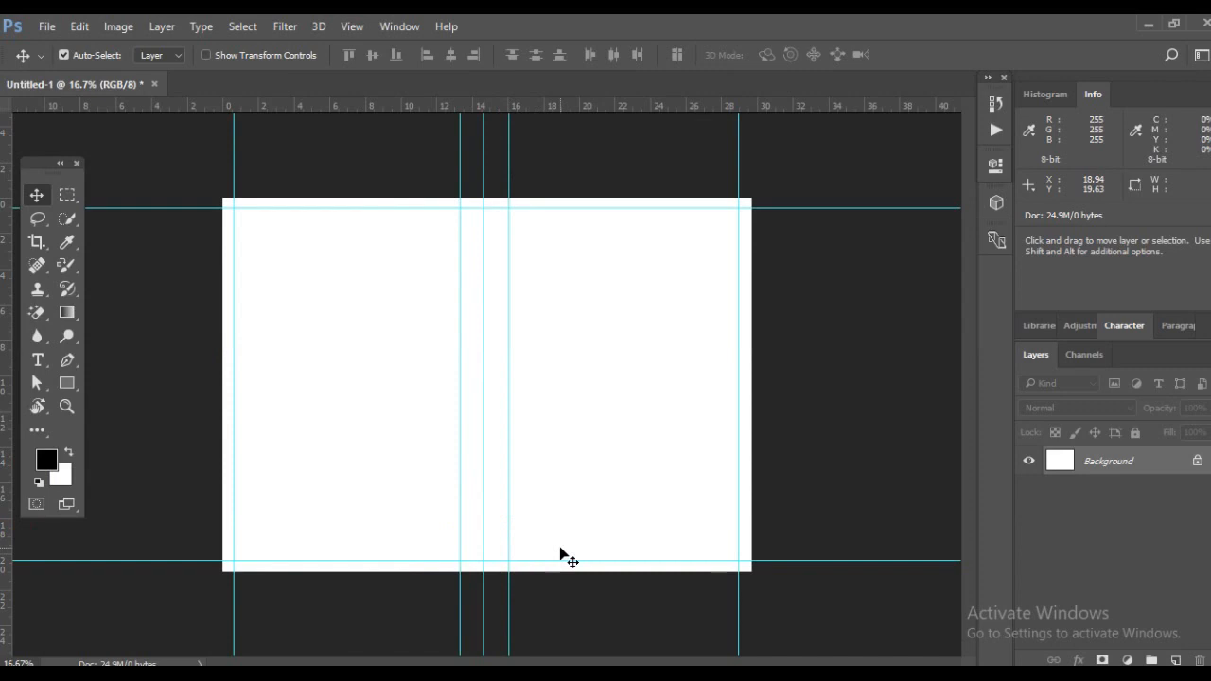
Save the document as a Photoshop file named brochure in the online course folder on Local Disk (E:)
key(ctrl+s)
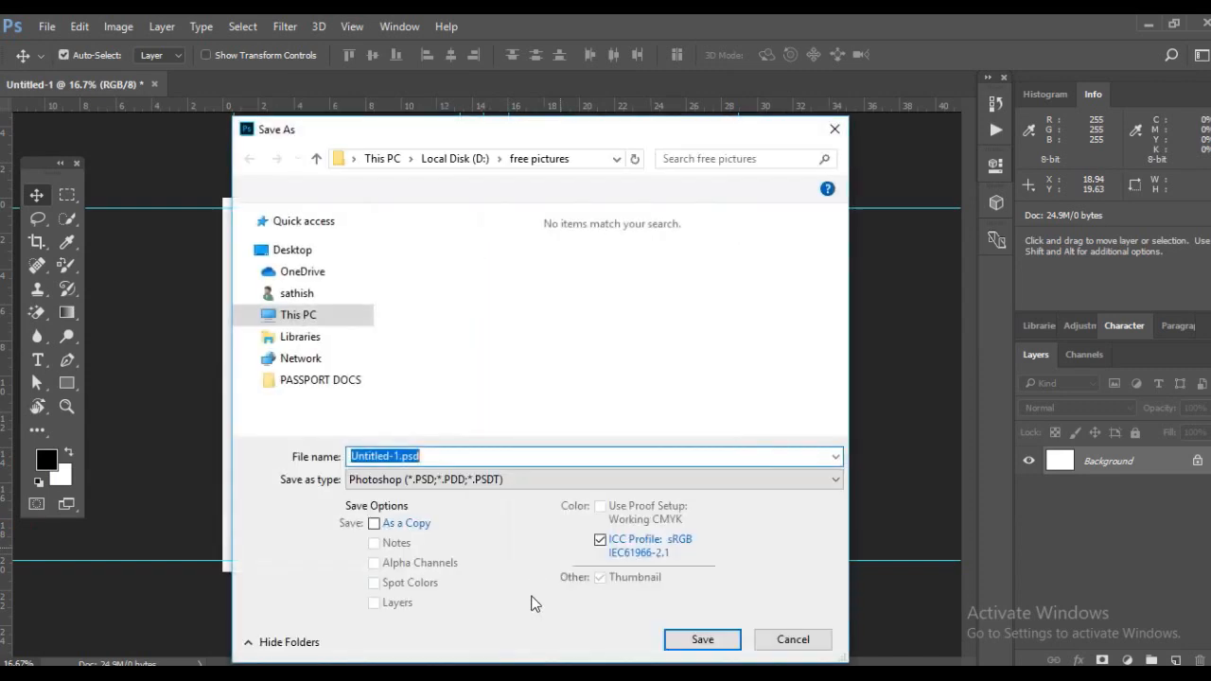
drag(370, 382, 369, 406)
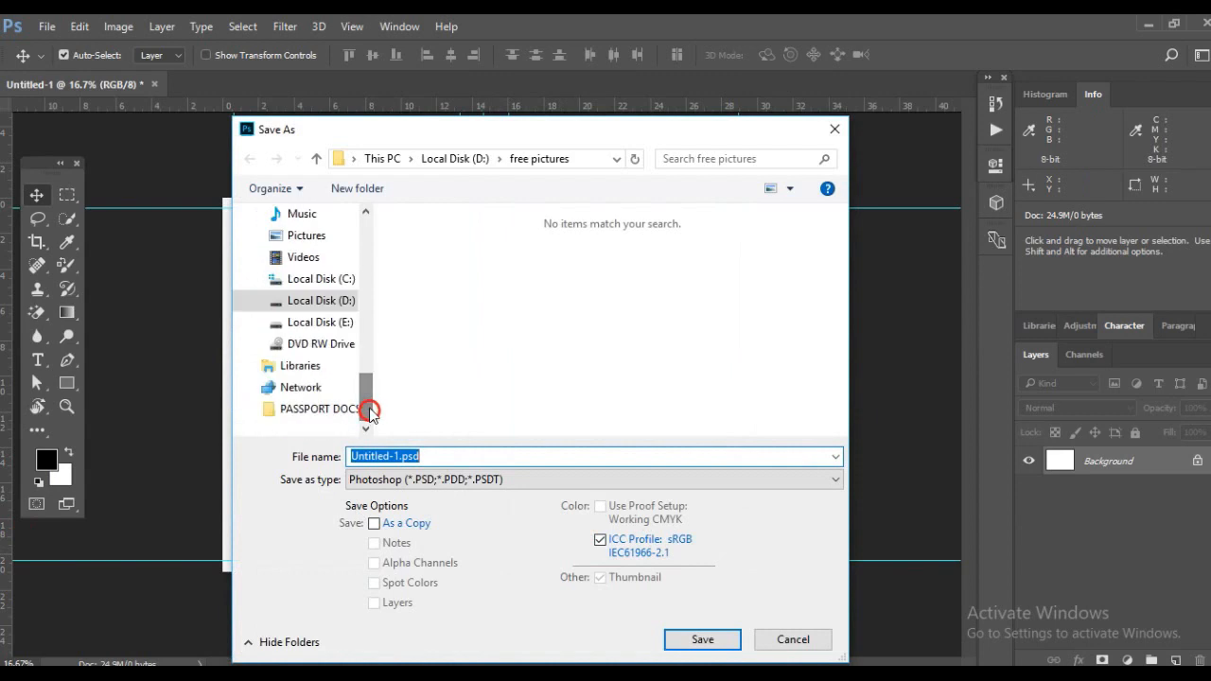
click(313, 321)
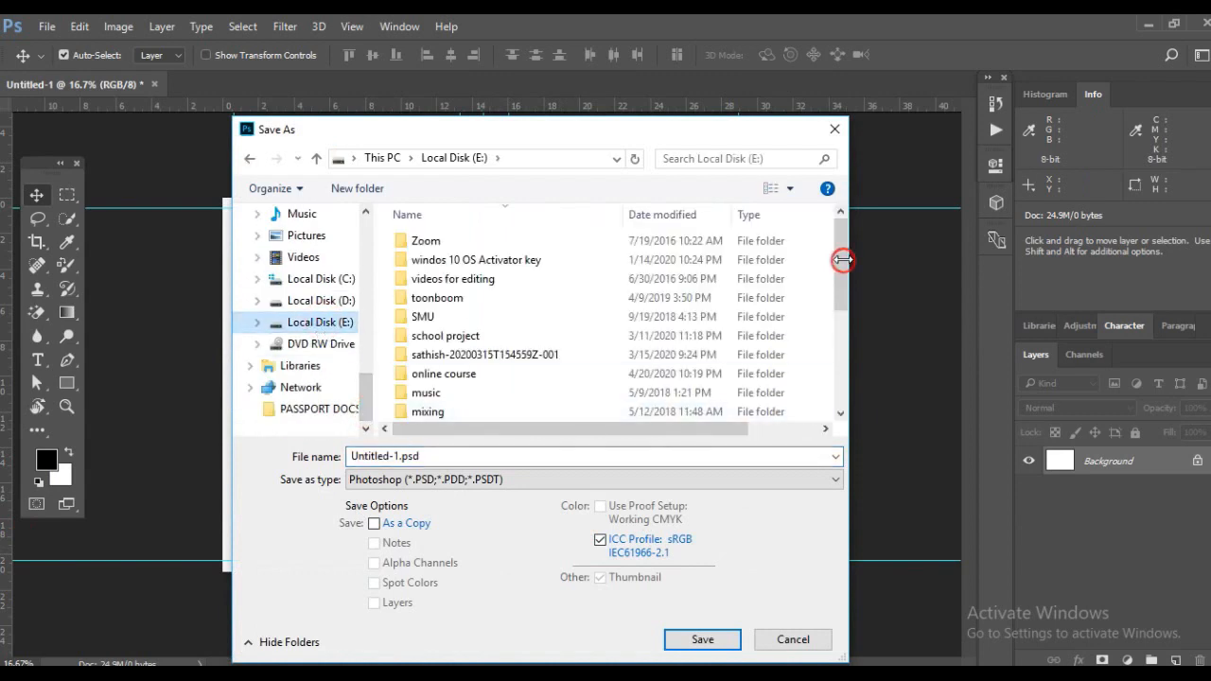
scroll(840, 256, down, 1)
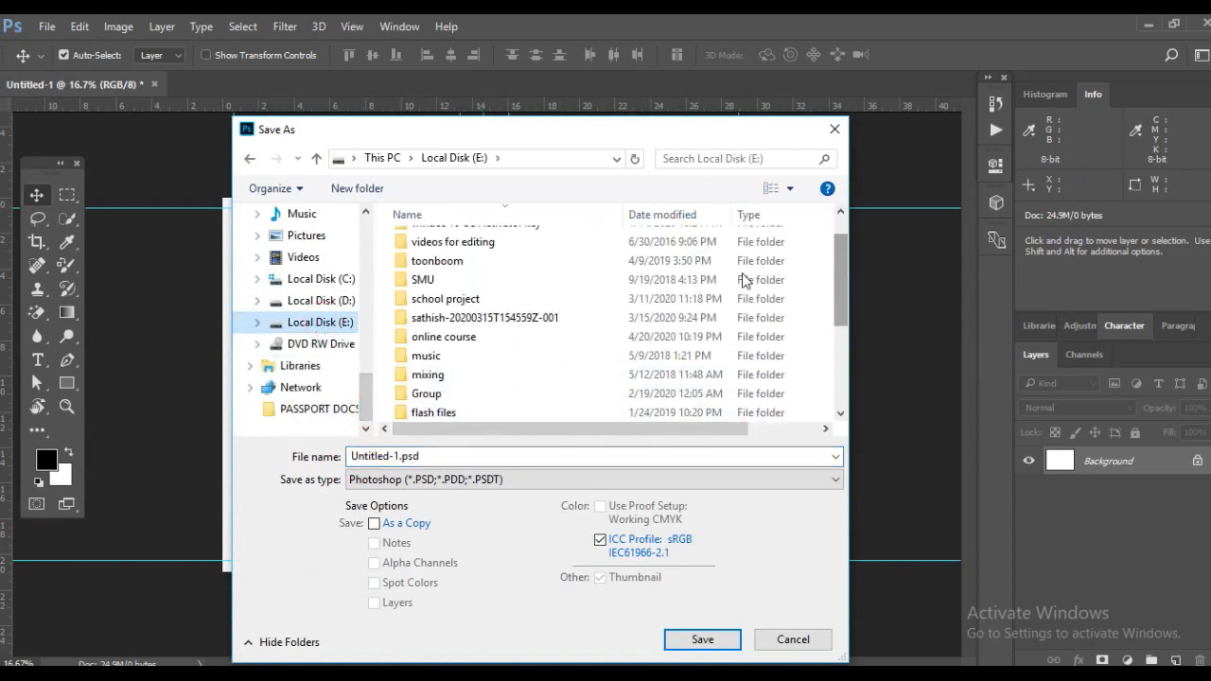
double_click(440, 337)
click(432, 458)
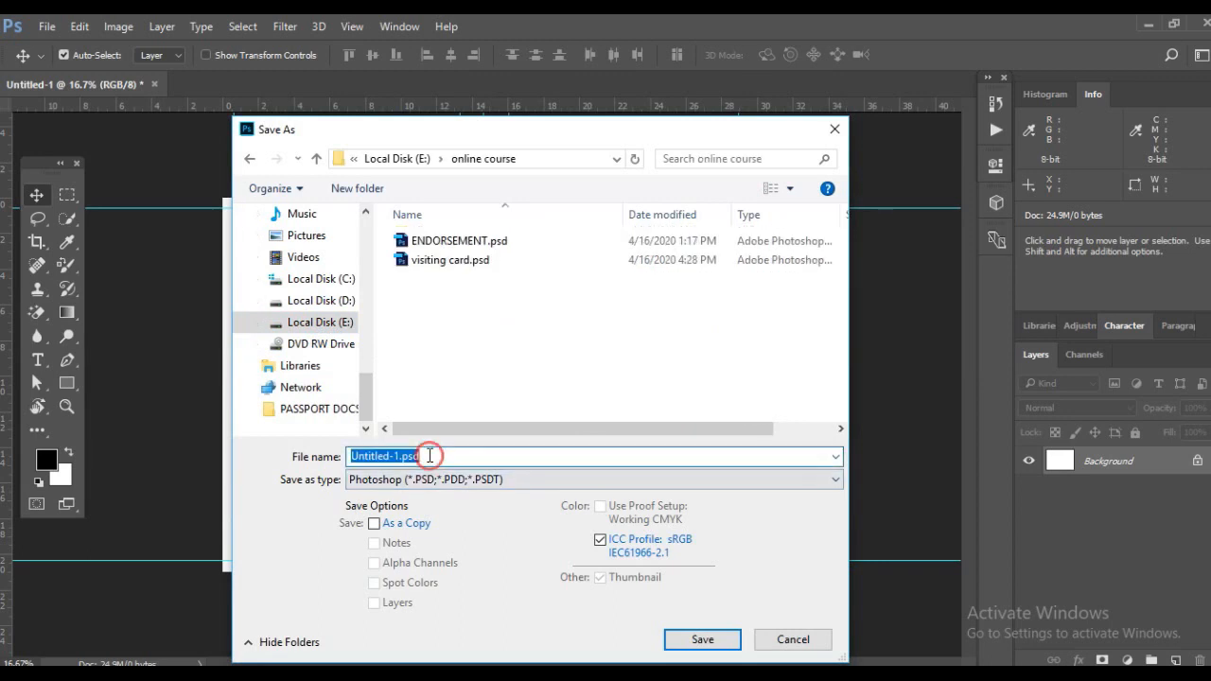
text(brochu)
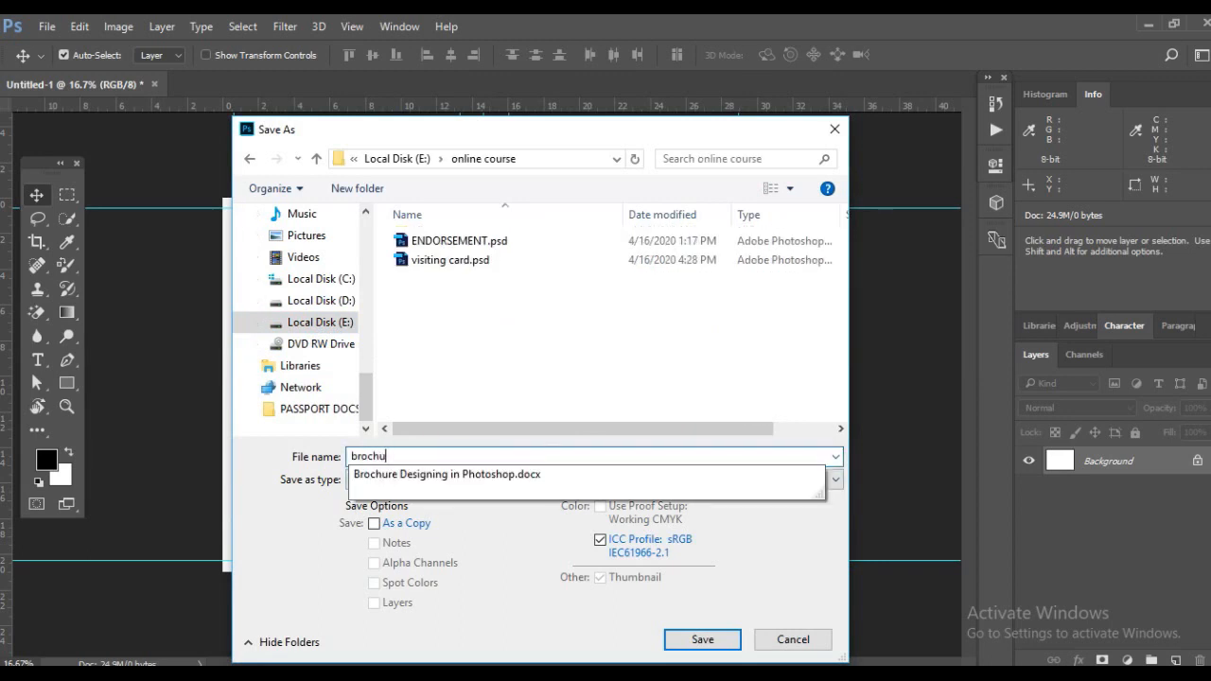
text(re)
key(Return)
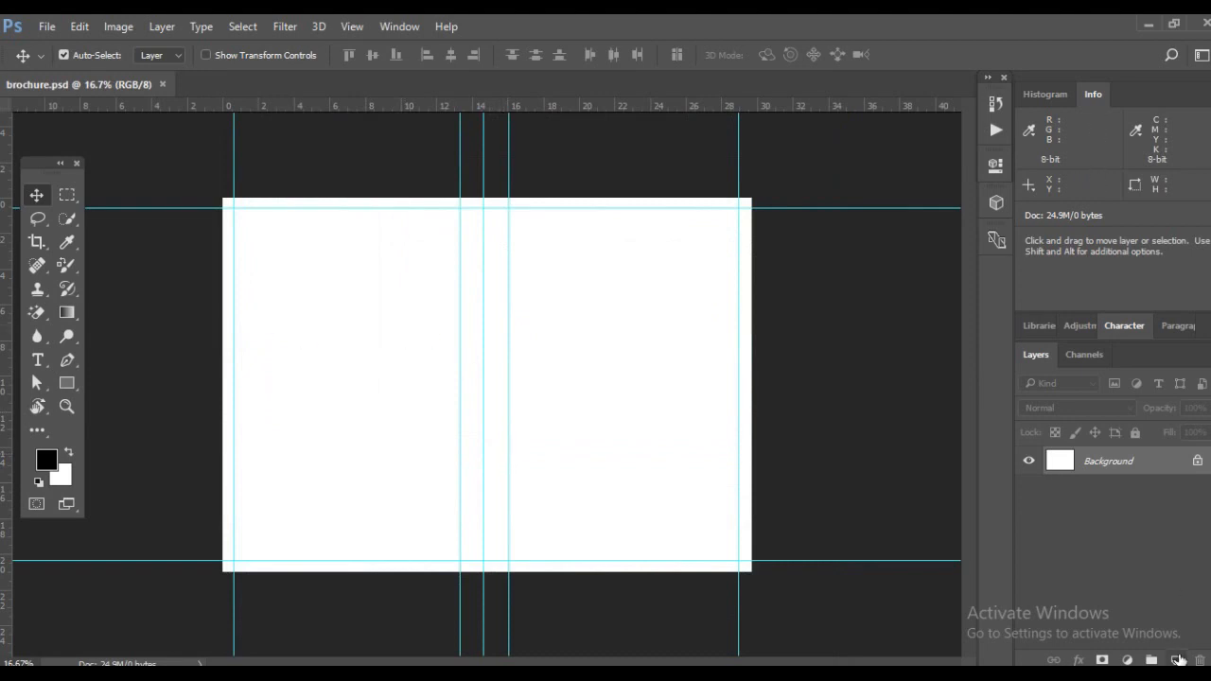
Add a new empty layer above the Background
click(1176, 659)
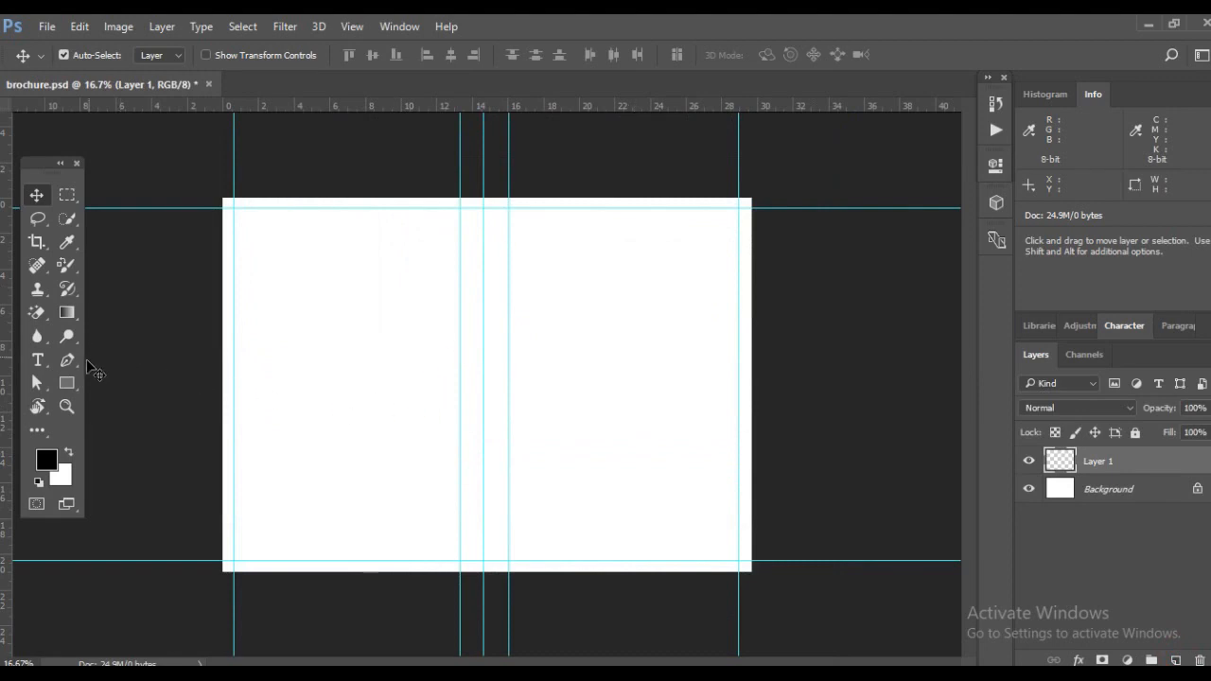
click(67, 383)
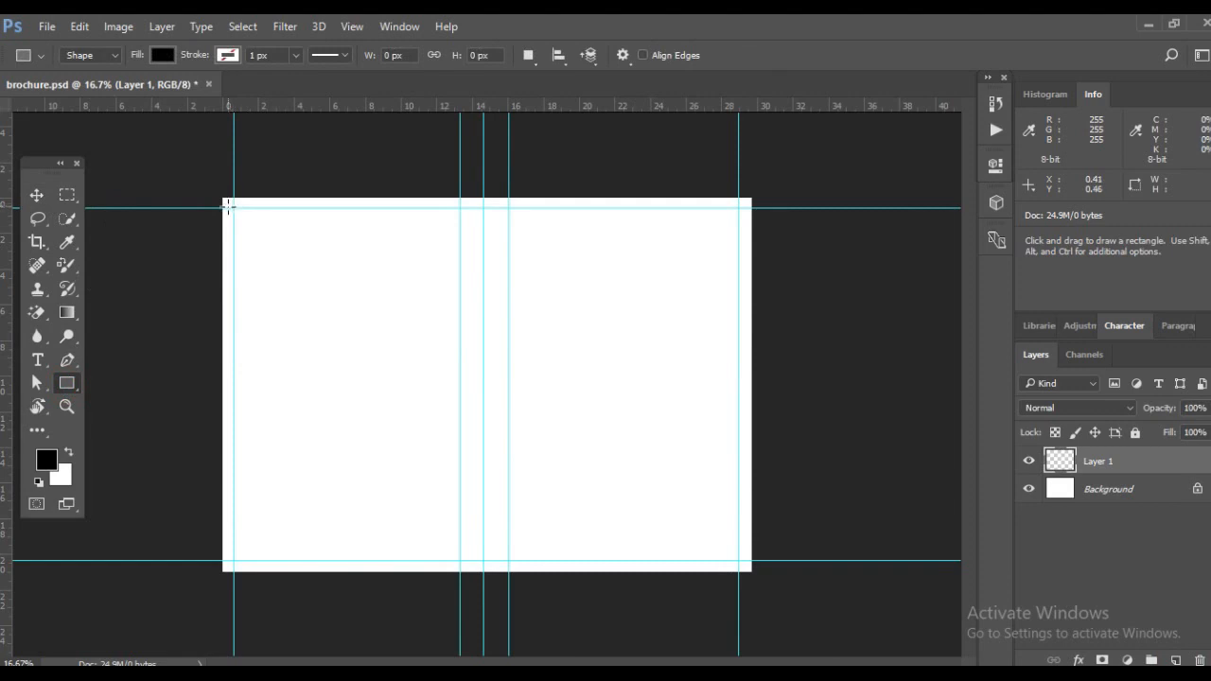
click(36, 195)
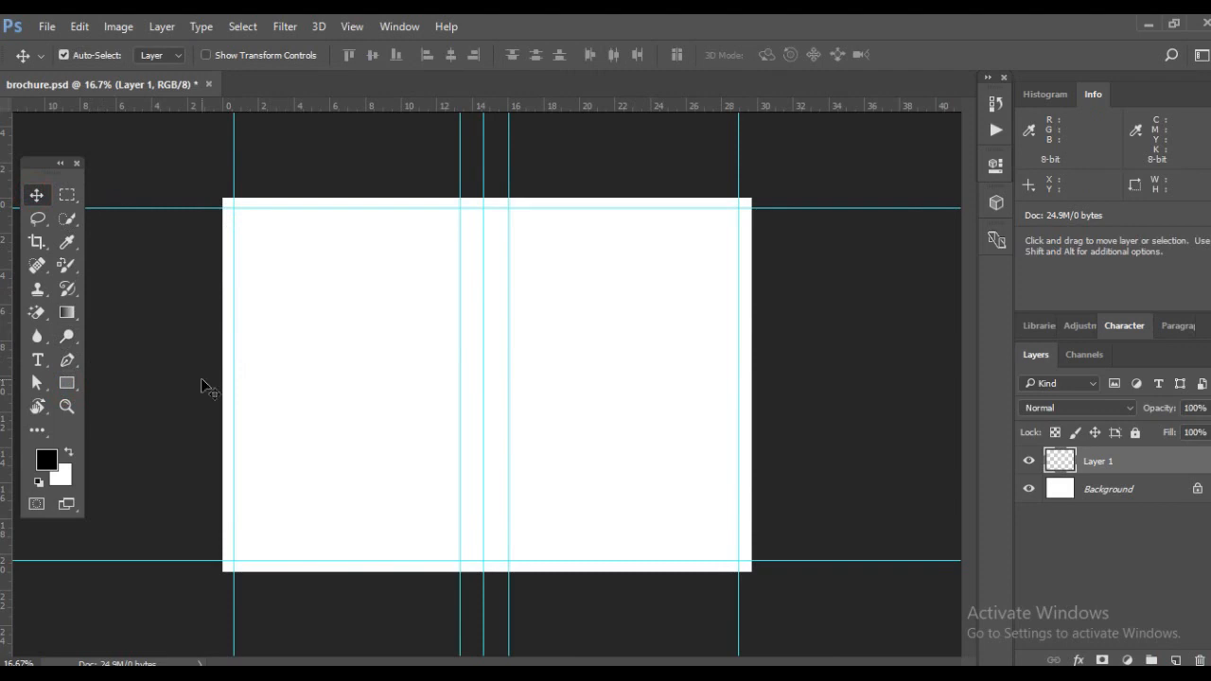
Copy the title "Graphic Designing Workshop" from the Word document and paste it as text near the top of the brochure's right-hand page
click(36, 361)
key(alt+Tab)
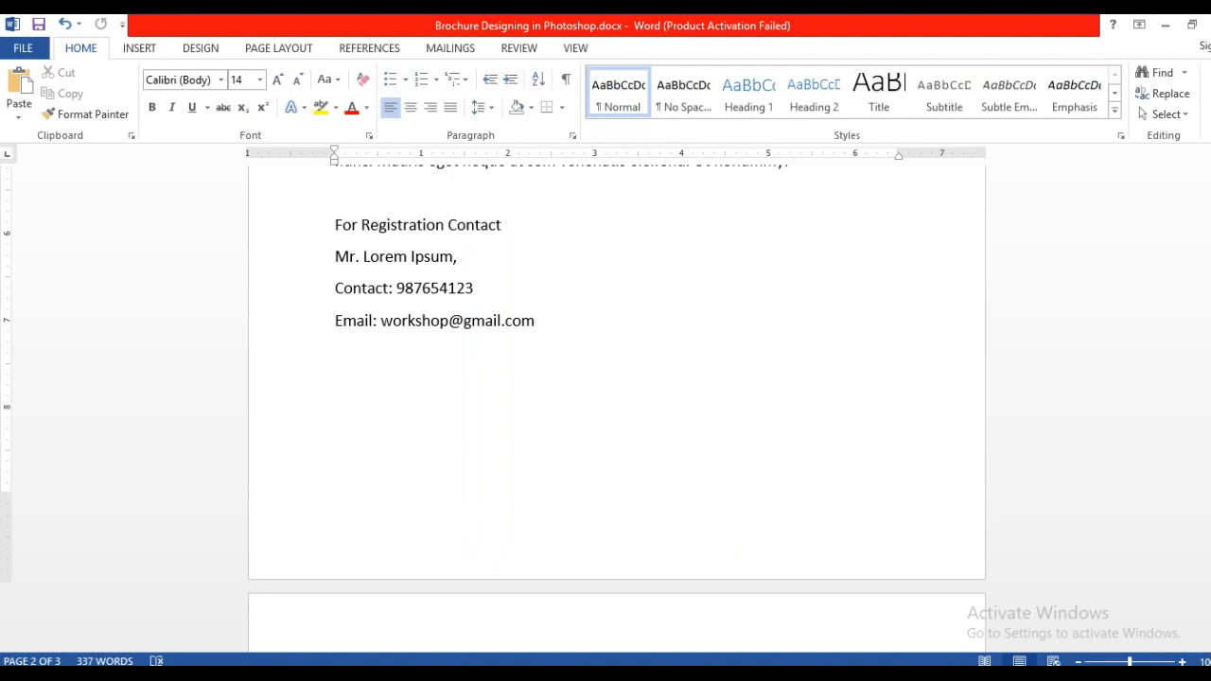
drag(1208, 441, 1209, 176)
drag(515, 276, 467, 273)
click(763, 265)
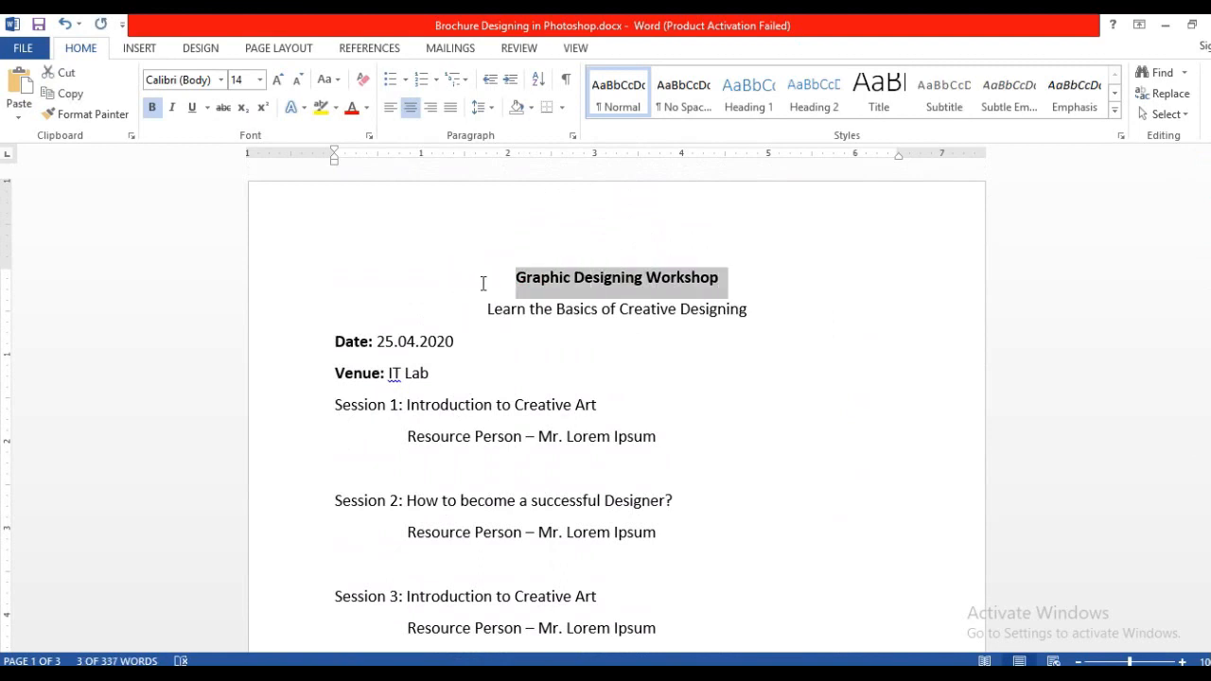
key(alt+Tab)
click(536, 267)
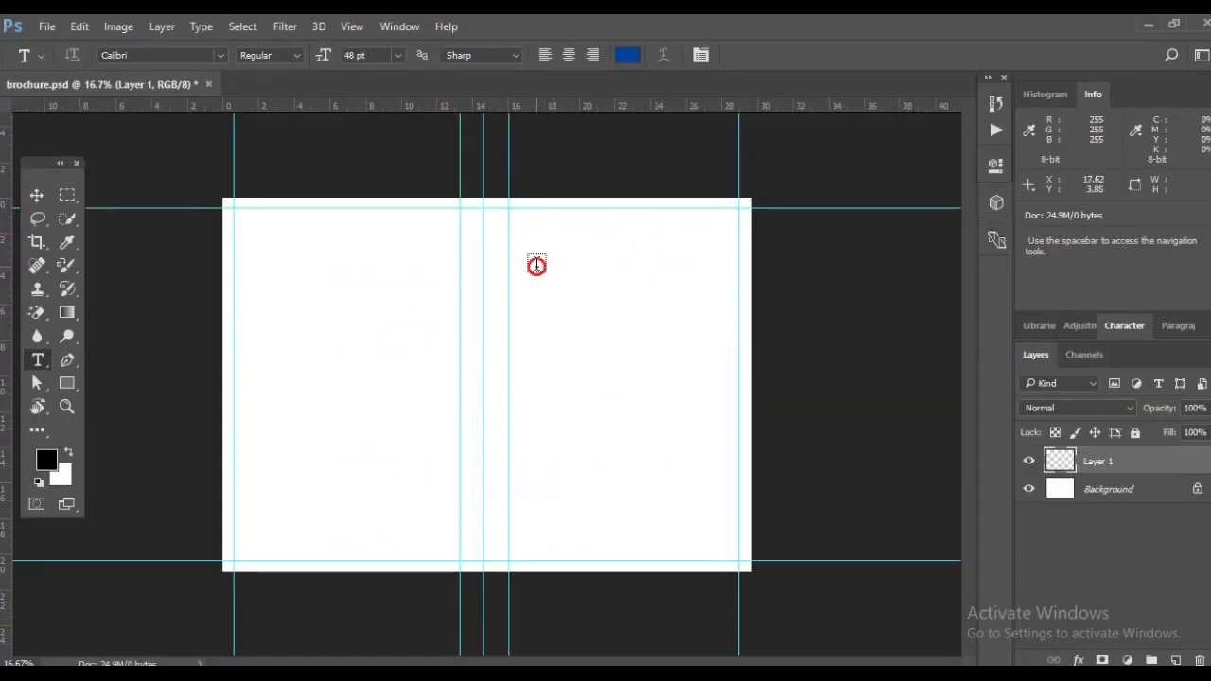
text(Graphic Designing Workshop)
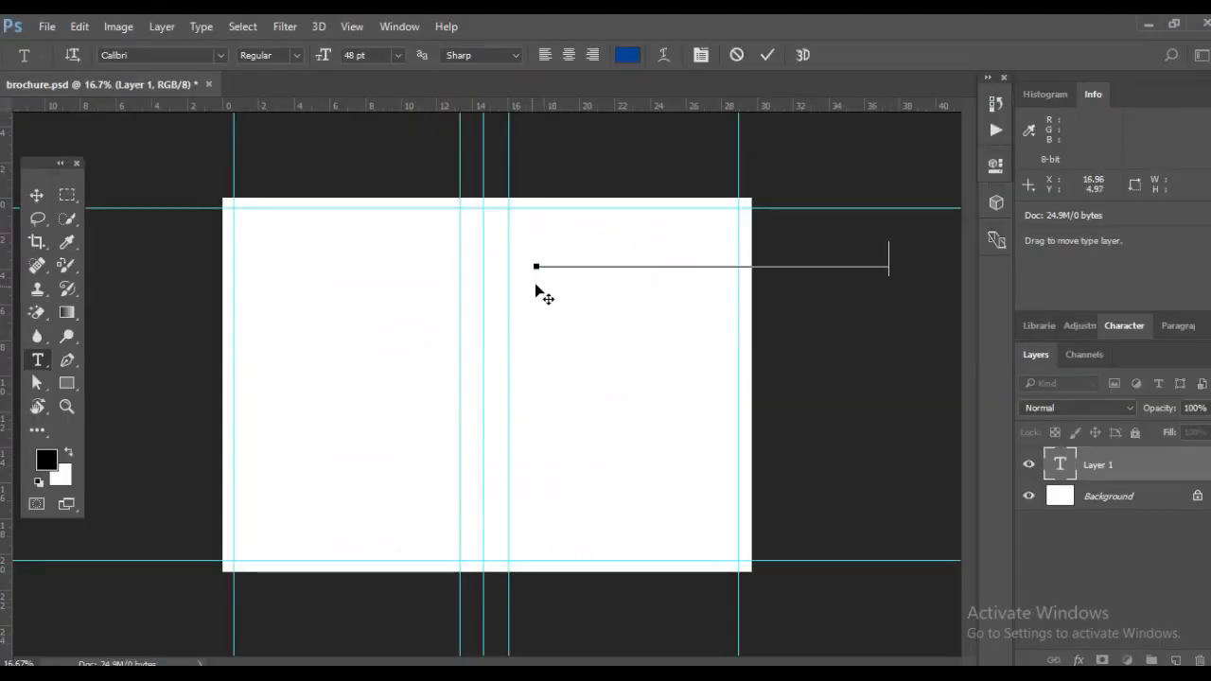
Format the title in dark blue, 24 pt Bold, and move it slightly higher on the right-hand page
drag(538, 259, 982, 255)
click(626, 59)
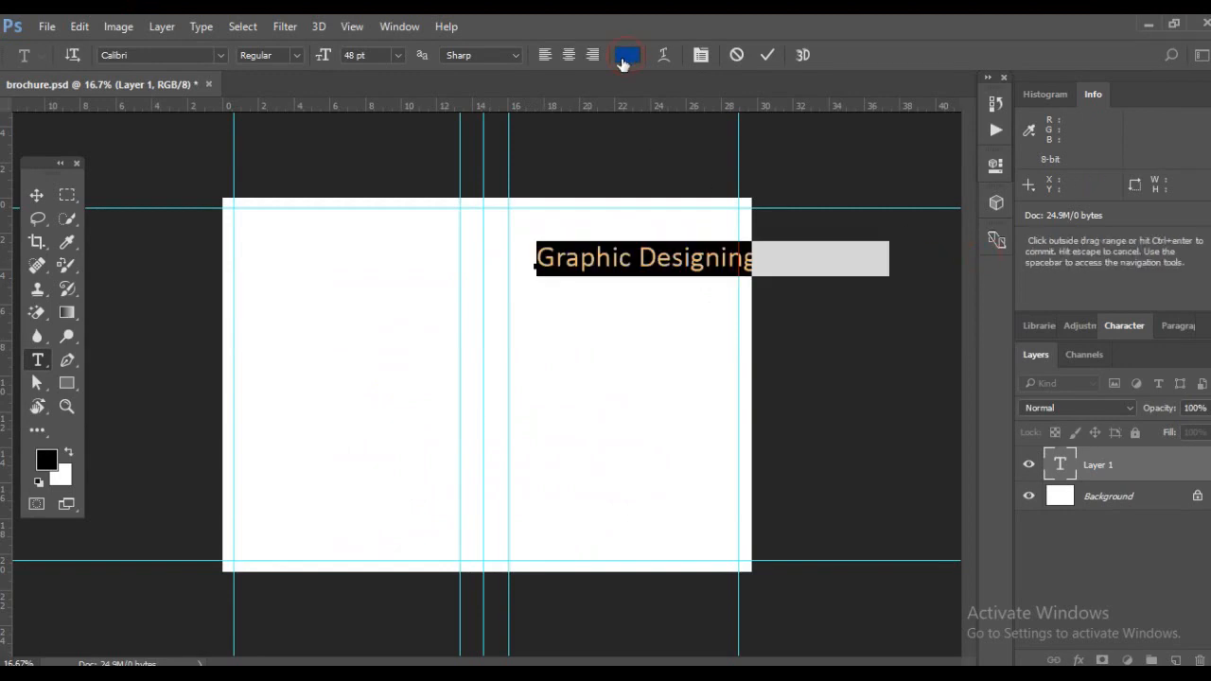
click(811, 291)
click(1092, 140)
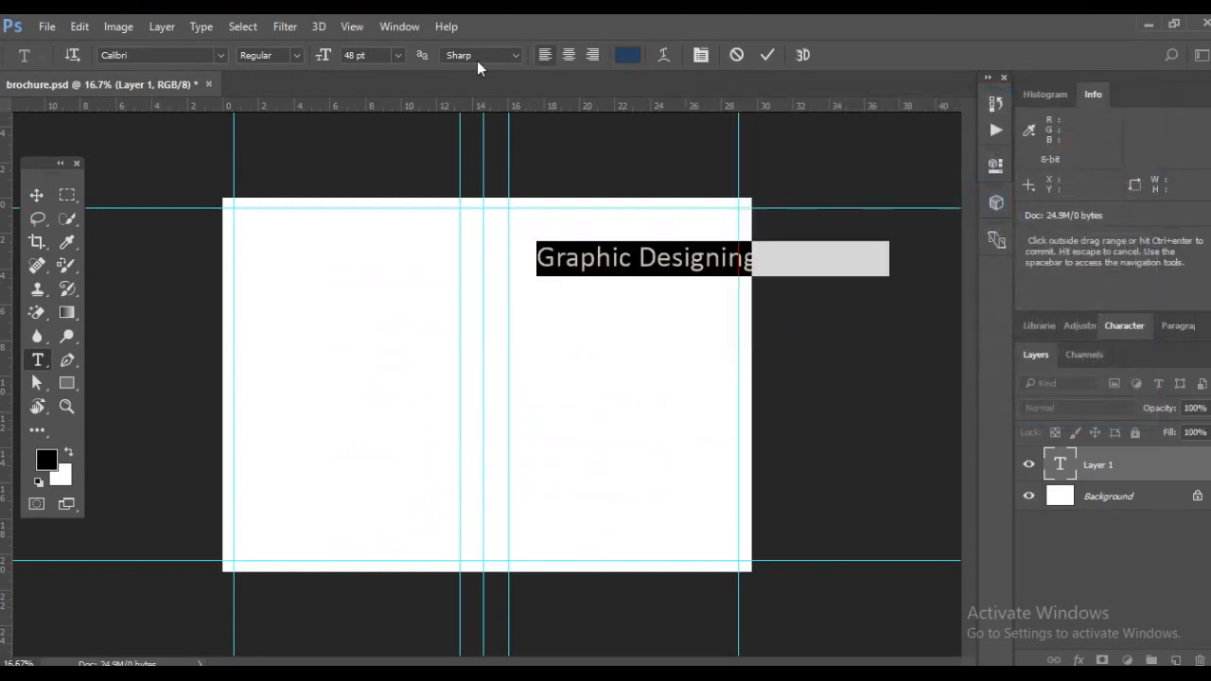
click(397, 55)
click(368, 281)
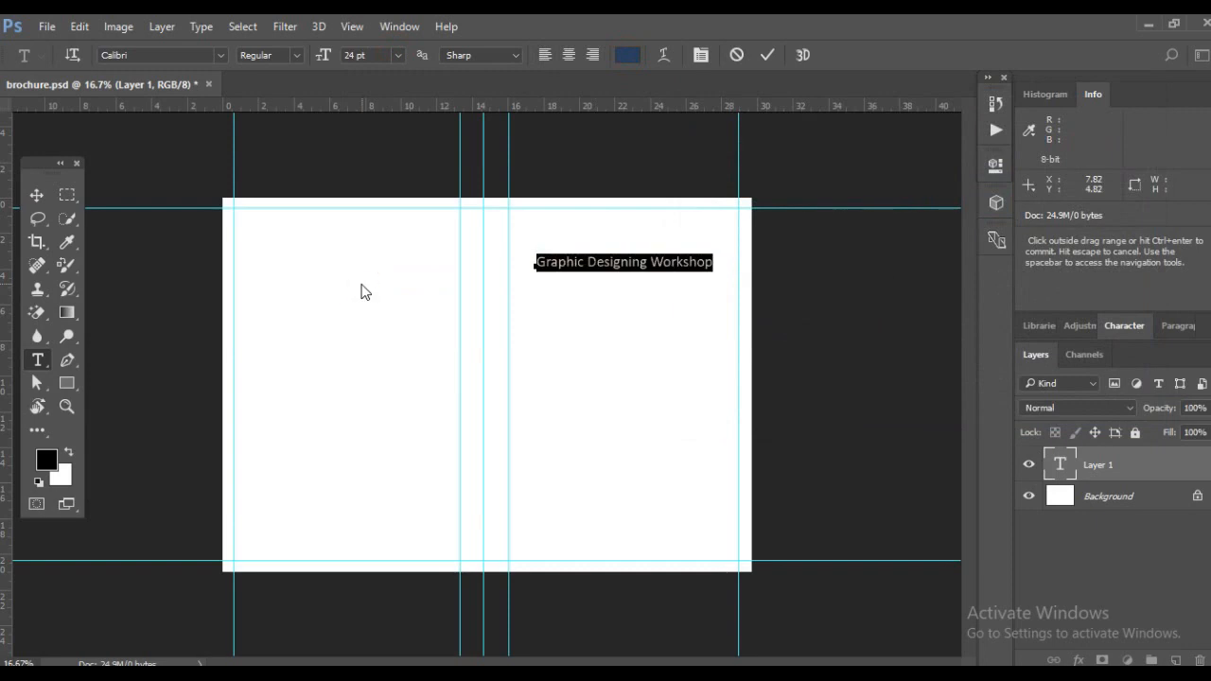
click(299, 59)
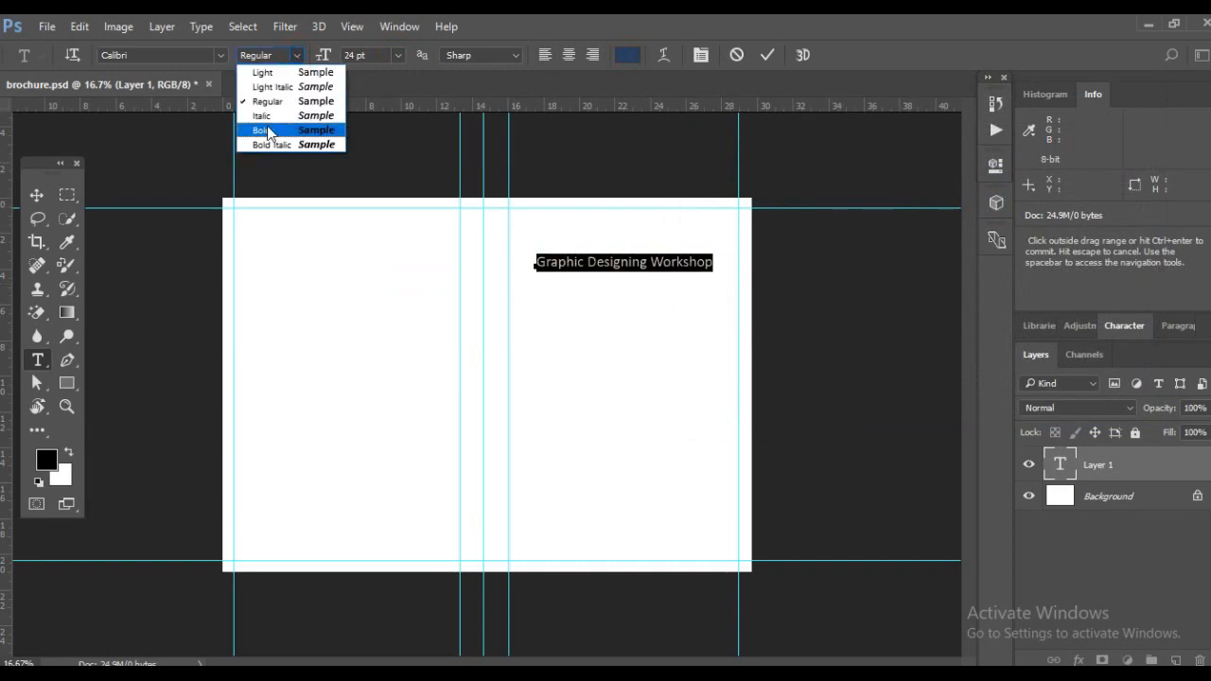
click(266, 129)
click(36, 195)
drag(610, 263, 607, 250)
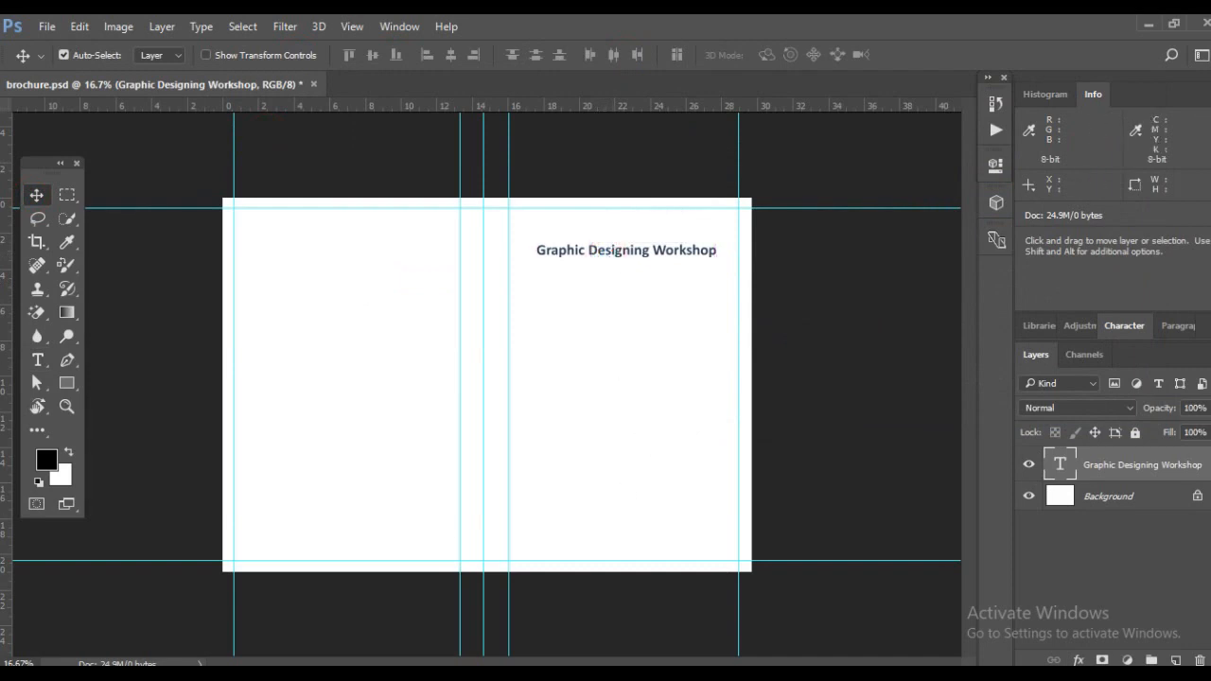
Copy the tagline "Learn the Basics of Creative Designing" from the Word document and return to Photoshop
key(alt+Tab)
drag(522, 314, 840, 312)
key(ctrl+c)
key(alt+Tab)
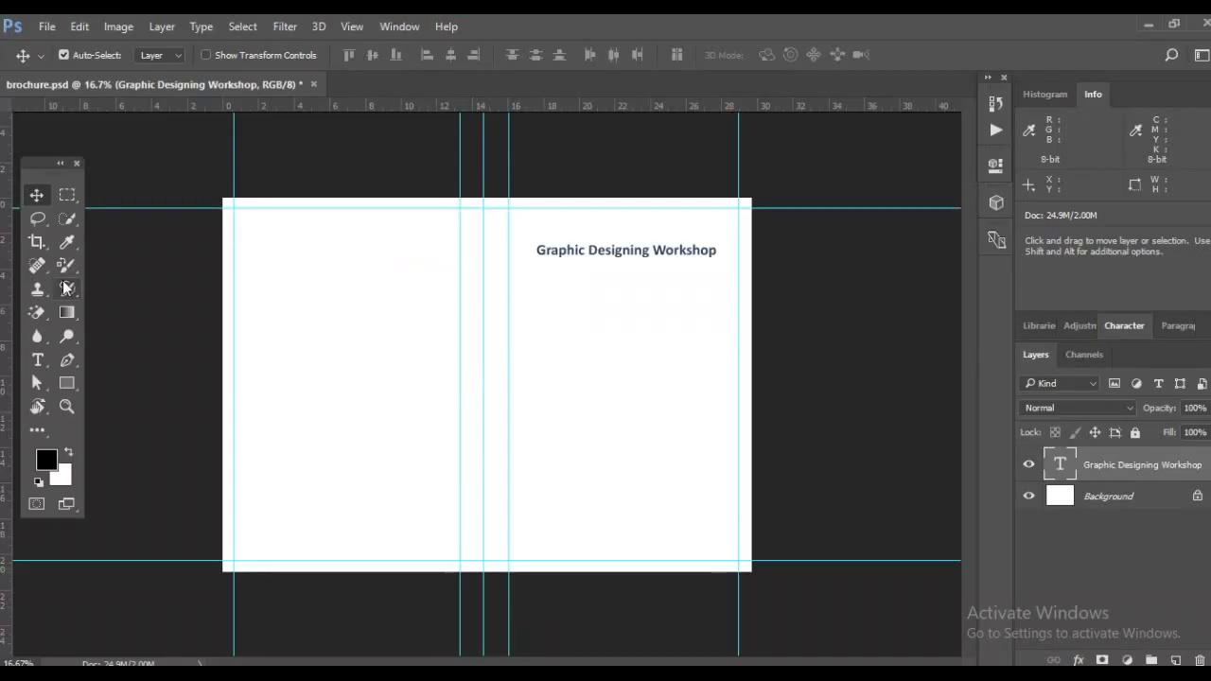
Paste the copied tagline as 18 pt Regular text and position it directly beneath the title
click(38, 361)
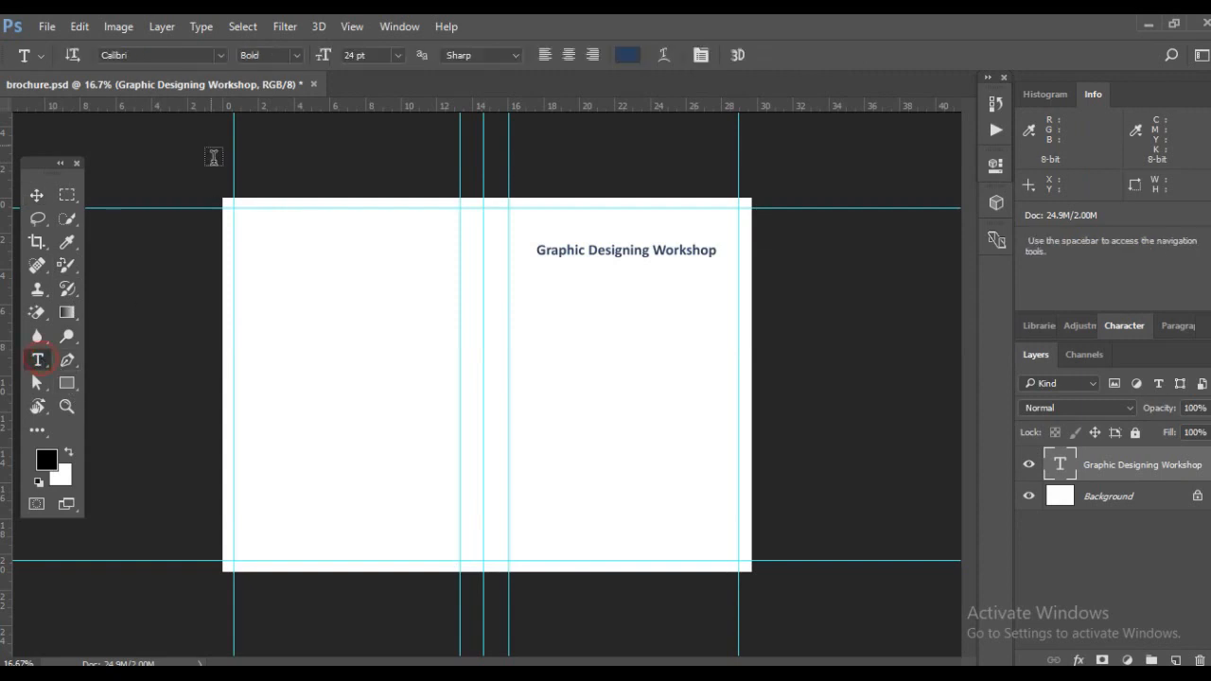
click(532, 300)
click(292, 57)
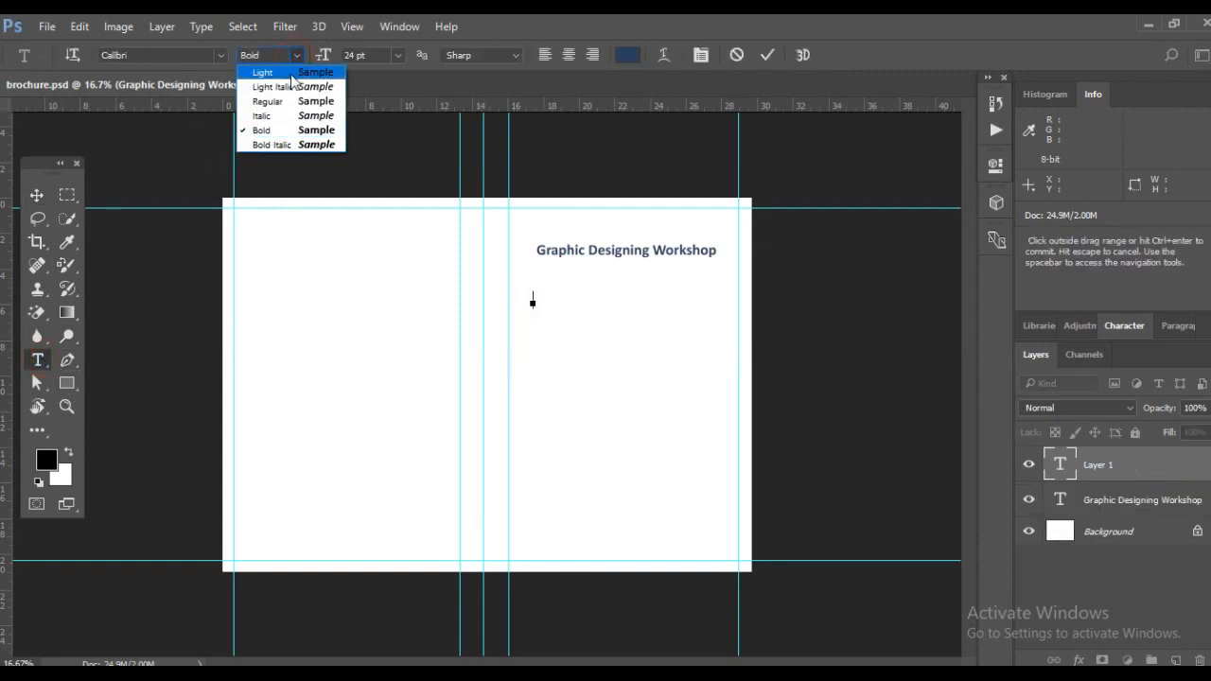
click(287, 101)
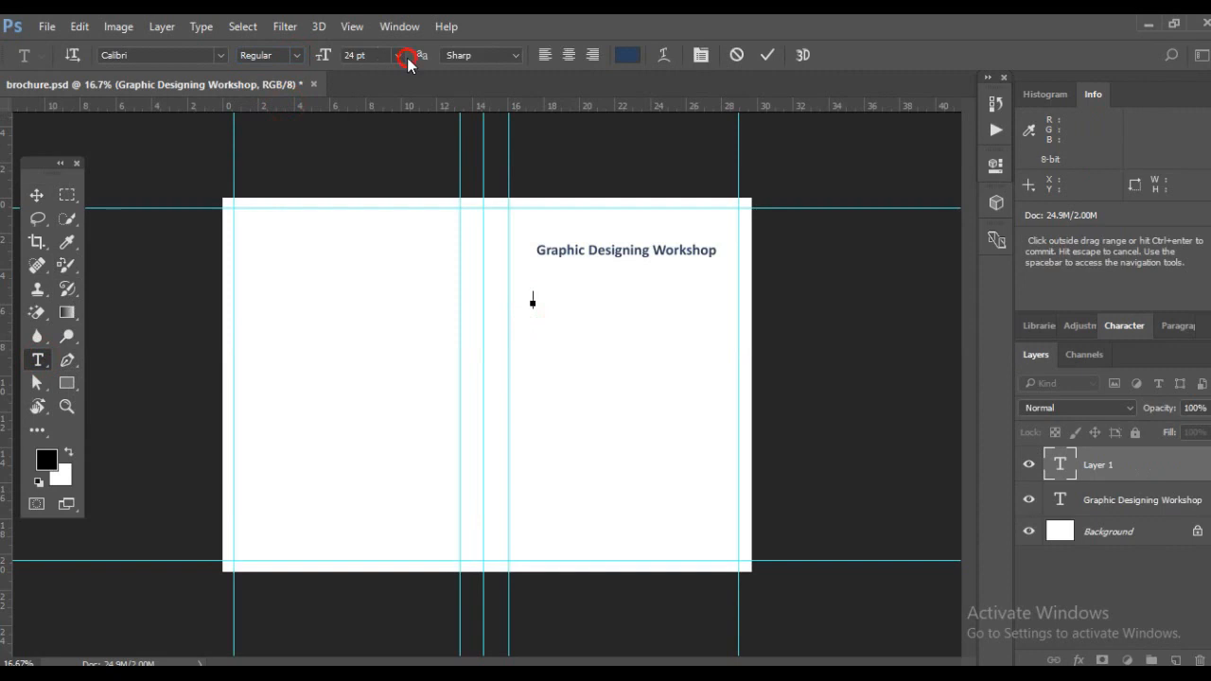
click(405, 56)
click(376, 261)
key(ctrl+v)
click(36, 194)
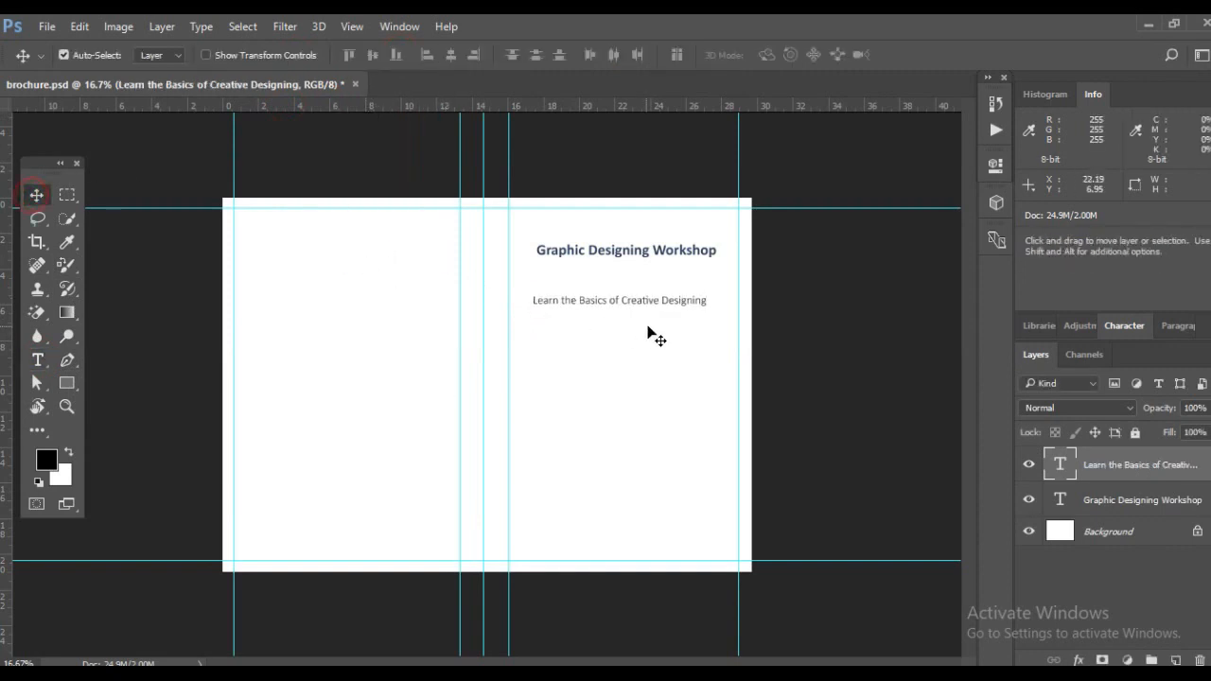
drag(626, 306, 620, 271)
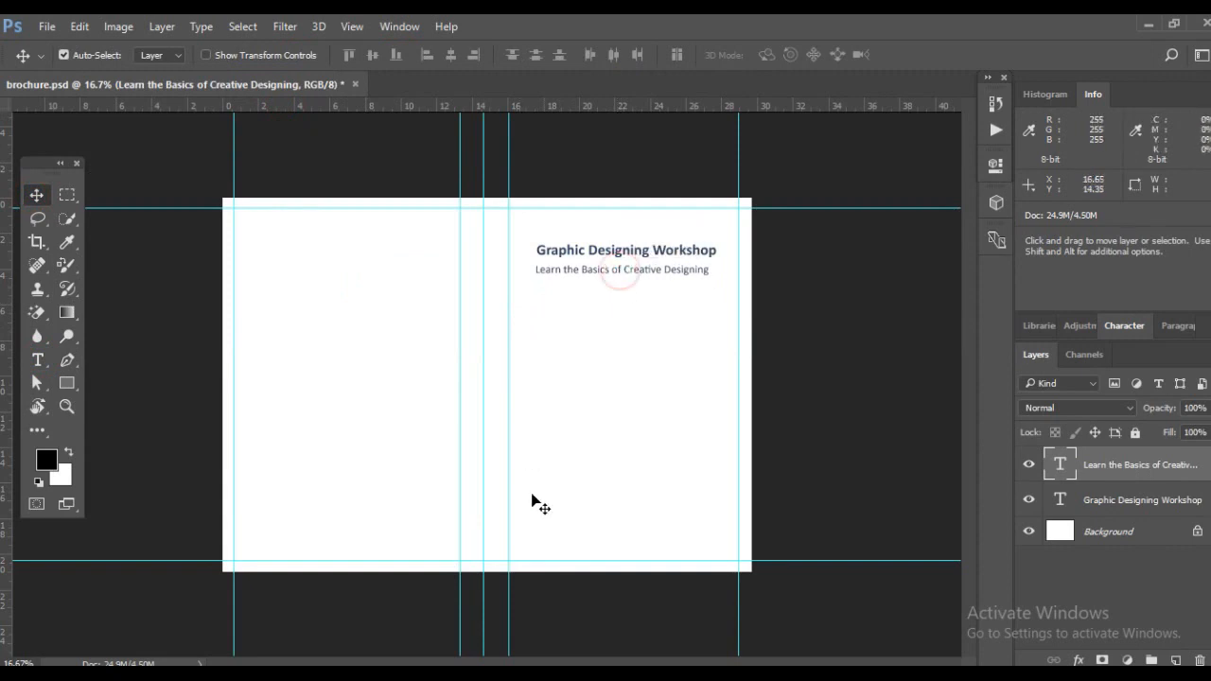
Copy the "Date: 25.04.2020" and "Venue: IT Lab" lines from the Word document and paste them as text below the tagline
key(alt+Tab)
key(alt+Tab)
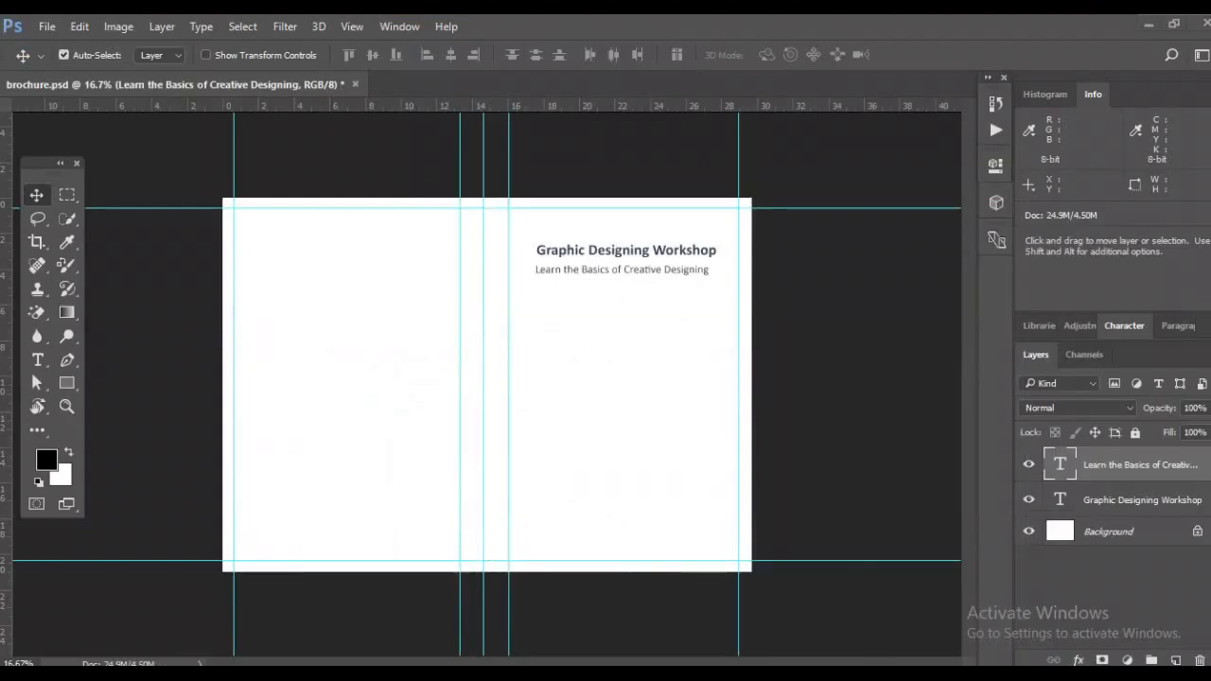
key(alt+Tab)
drag(338, 331, 446, 379)
key(ctrl+c)
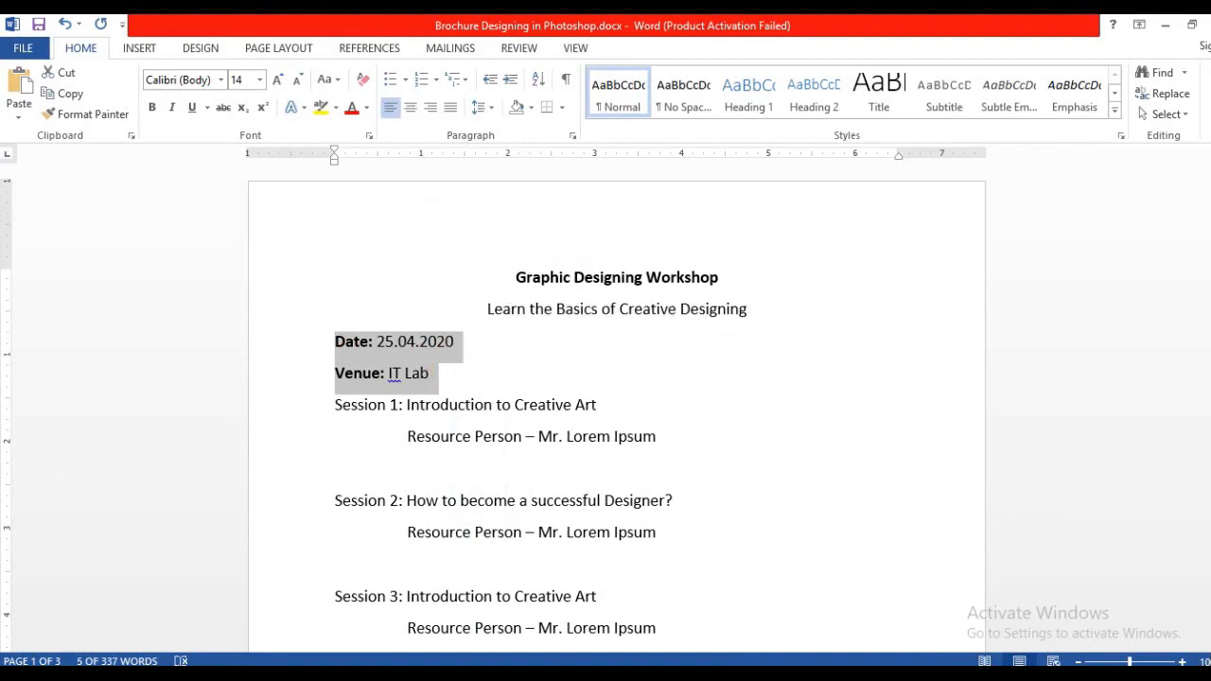
key(alt+Tab)
click(38, 360)
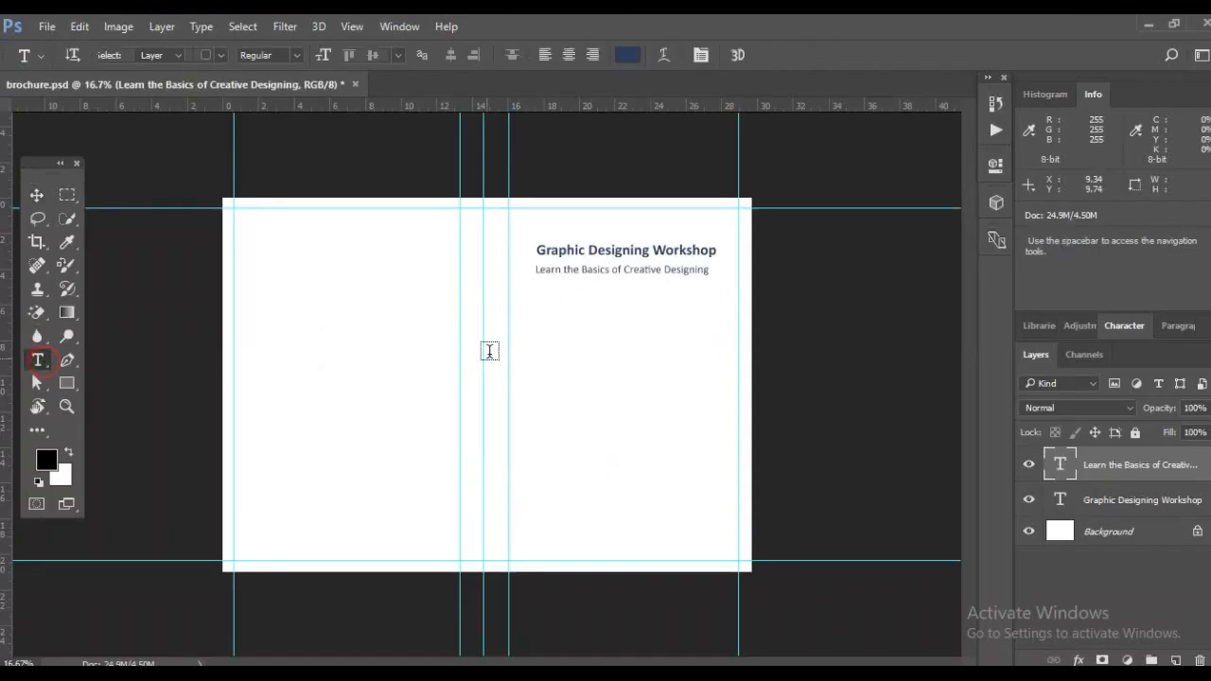
click(536, 315)
key(ctrl+v)
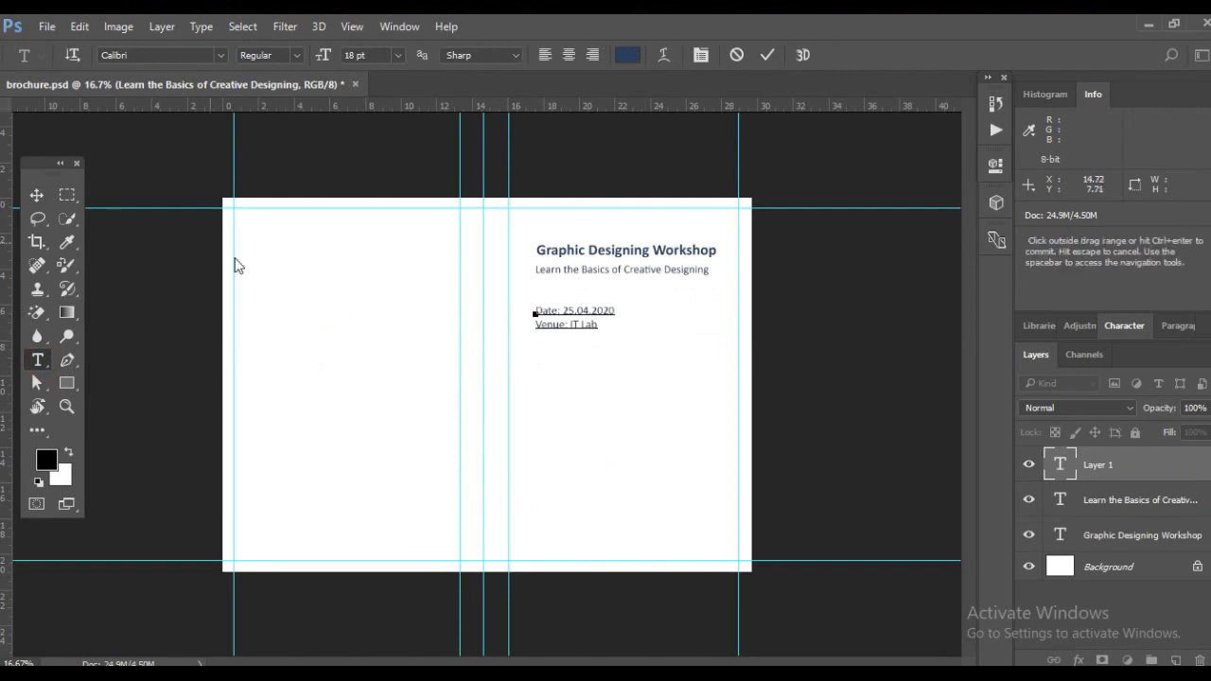
click(38, 196)
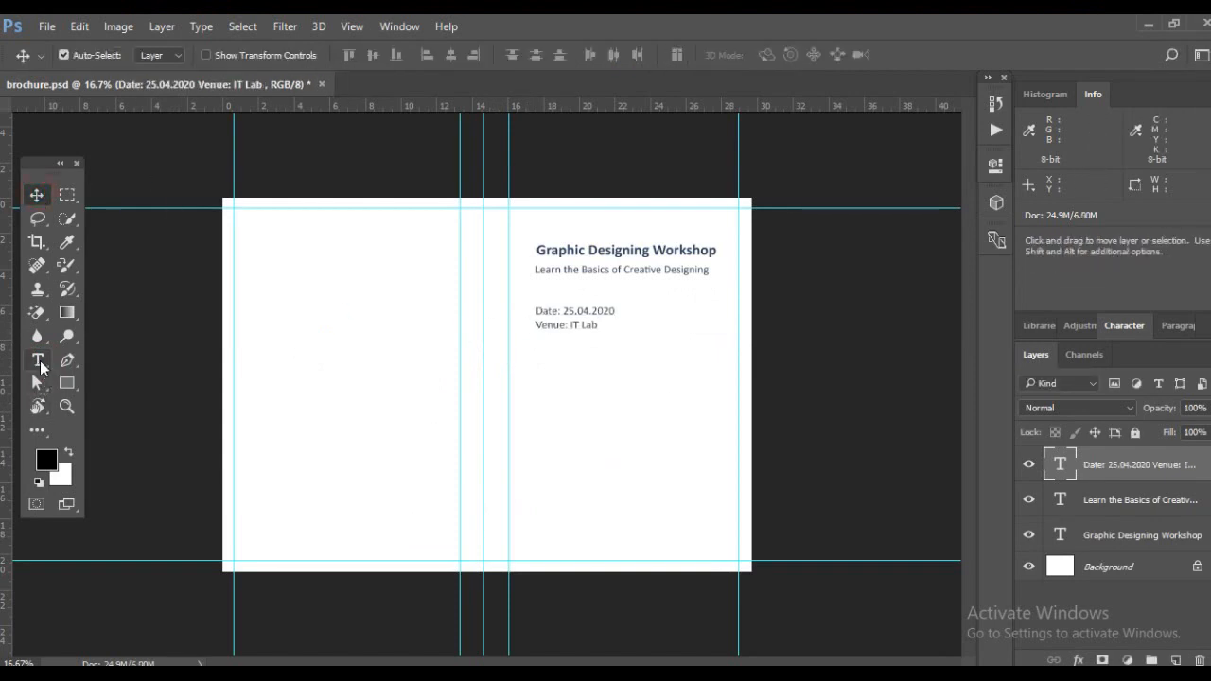
Bring the venue onto the same line as the date, leaving a wide gap between them
click(38, 360)
key(ctrl+plus)
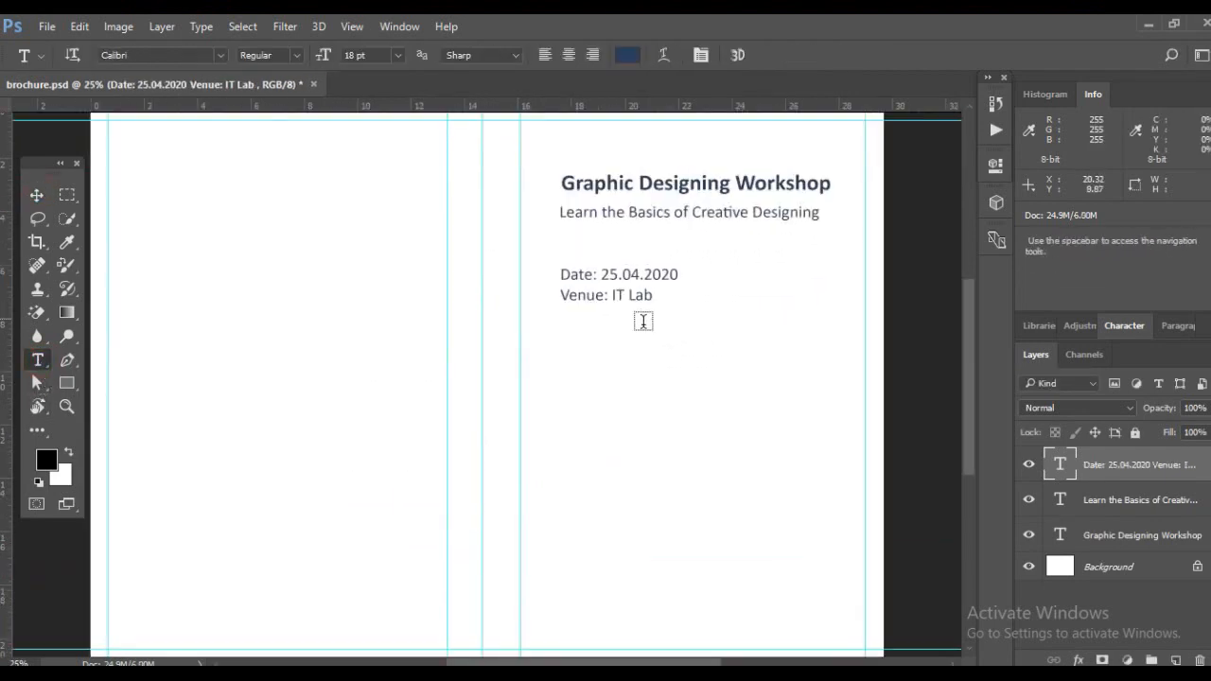
click(678, 278)
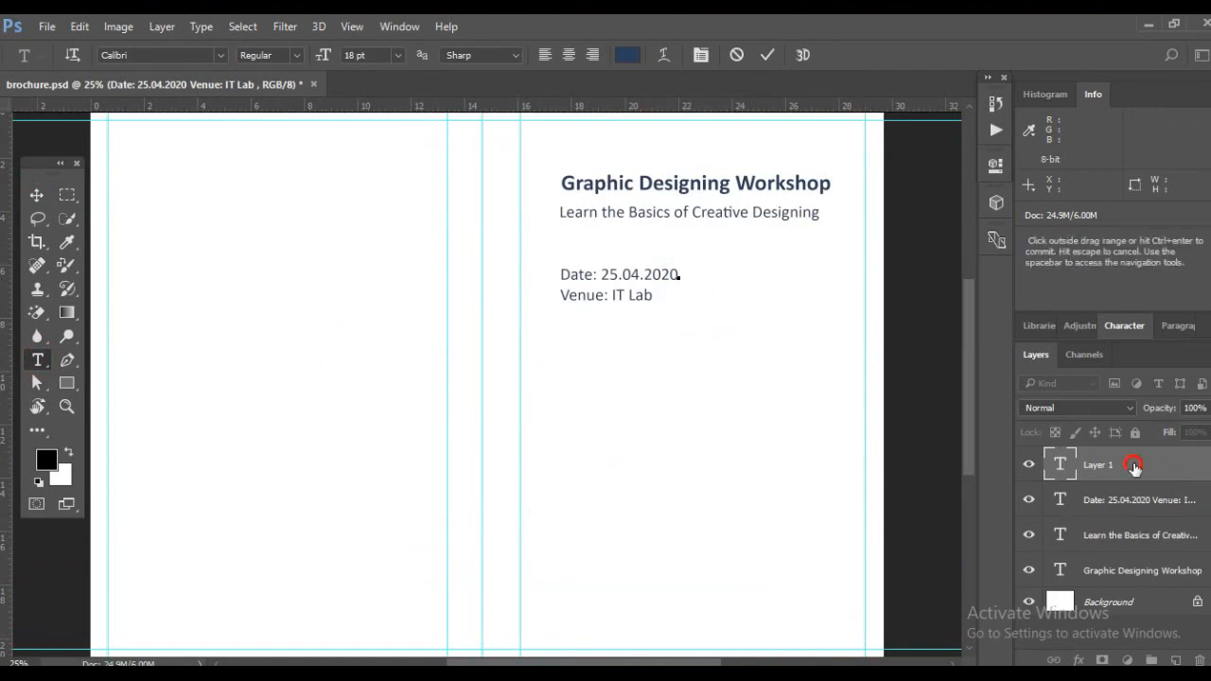
drag(1134, 464, 1199, 659)
click(666, 276)
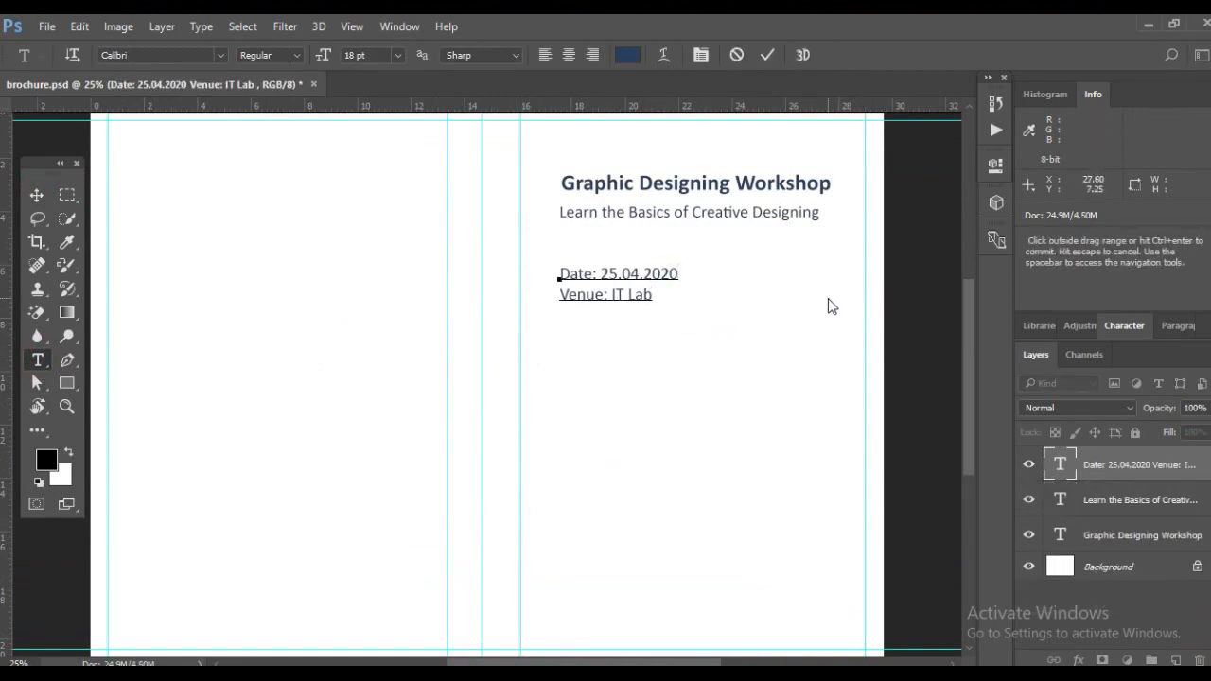
key(Delete)
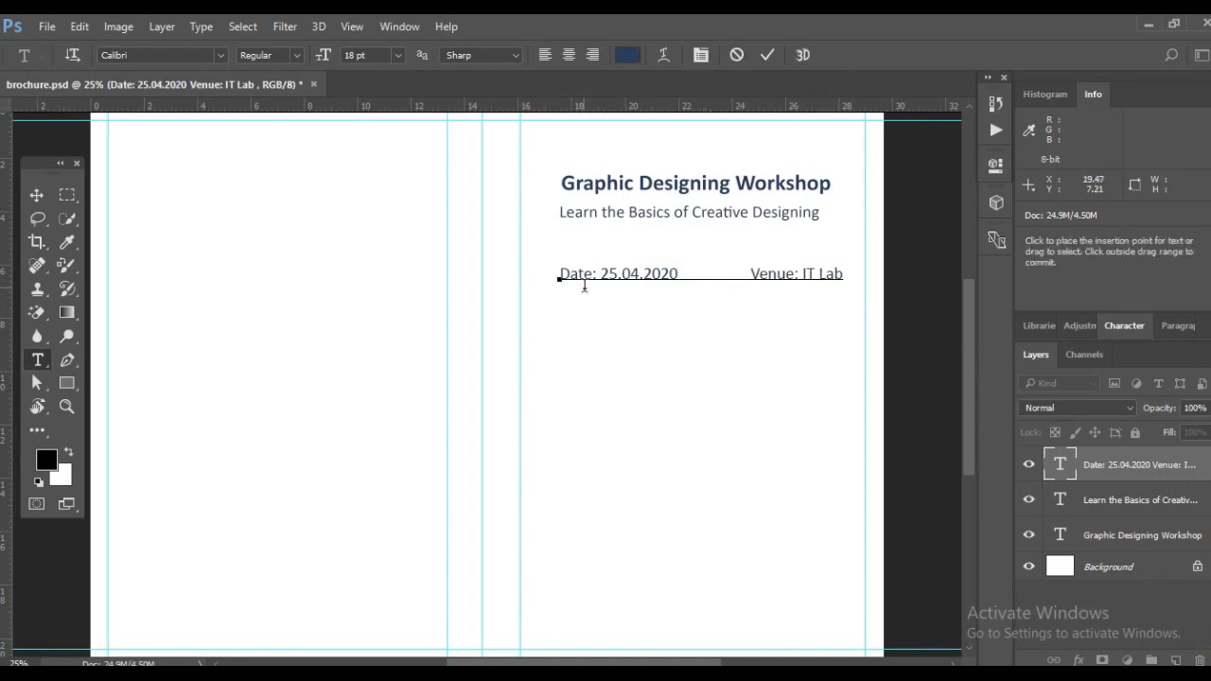
Make the "Date:" and "Venue:" labels bold
key(ctrl)
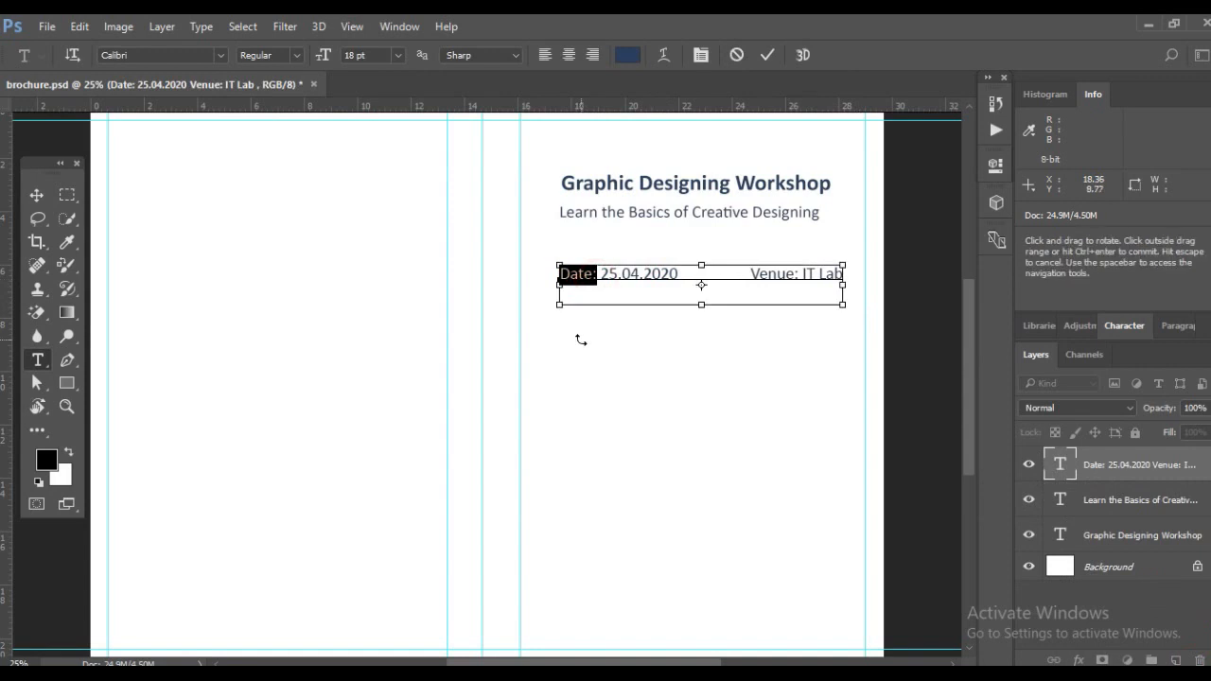
key(ctrl)
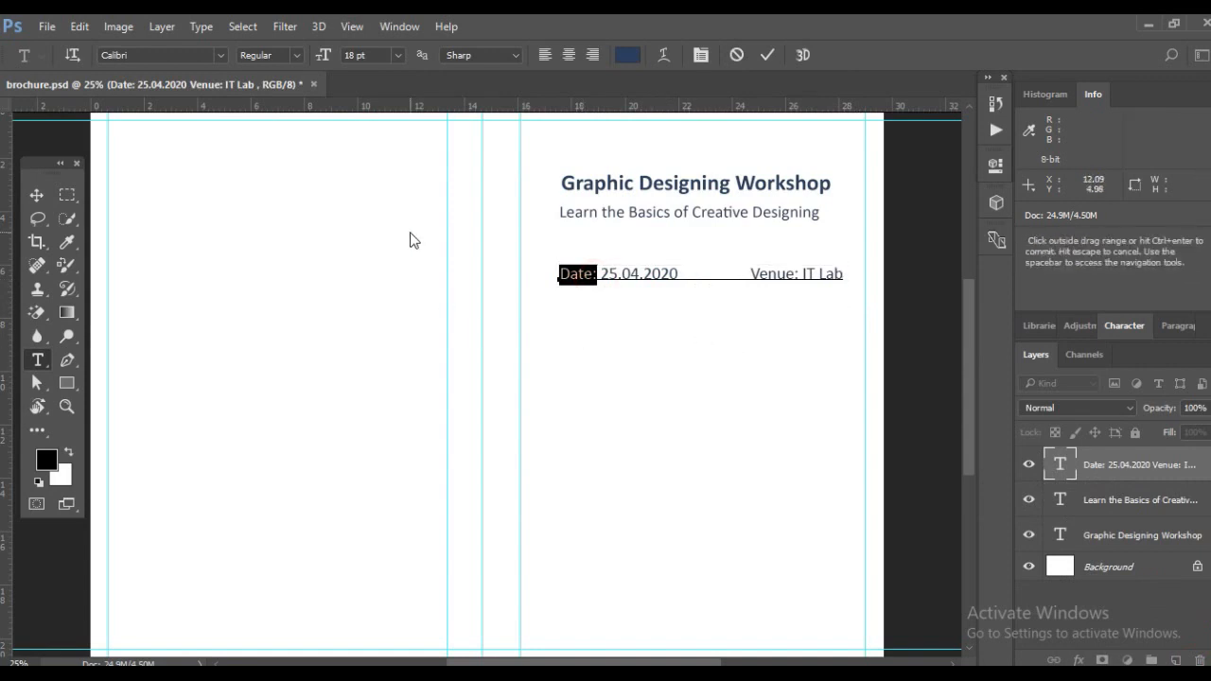
click(305, 52)
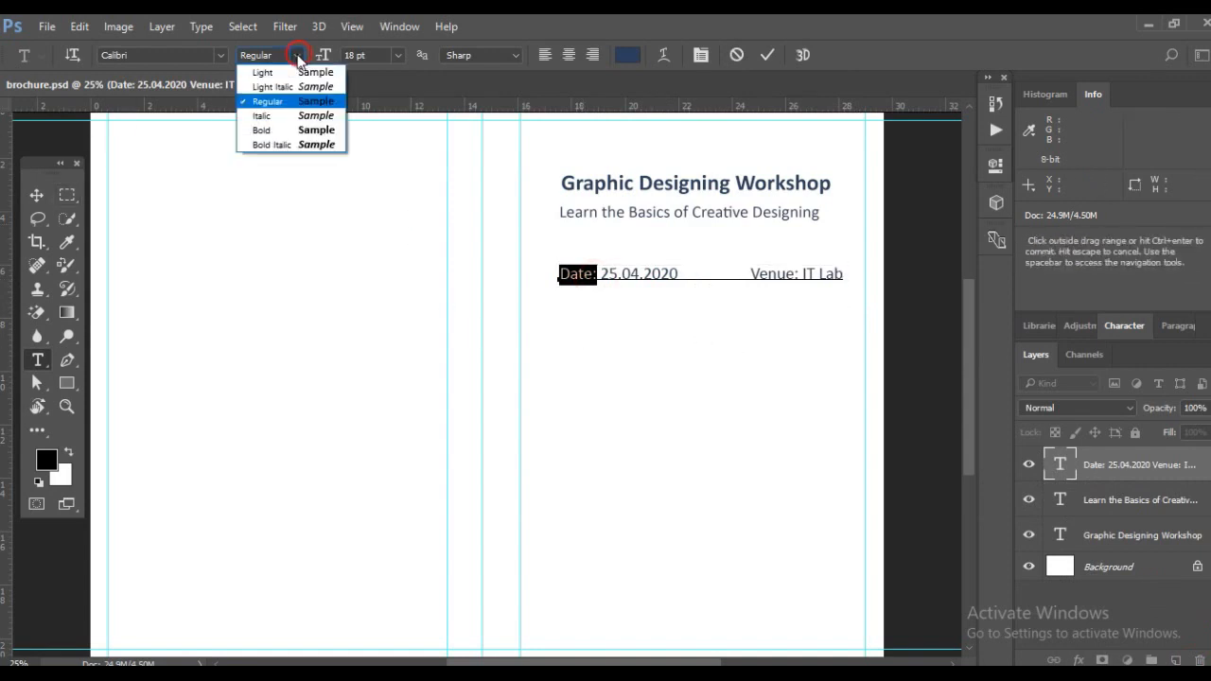
click(261, 132)
drag(753, 274, 801, 276)
click(752, 276)
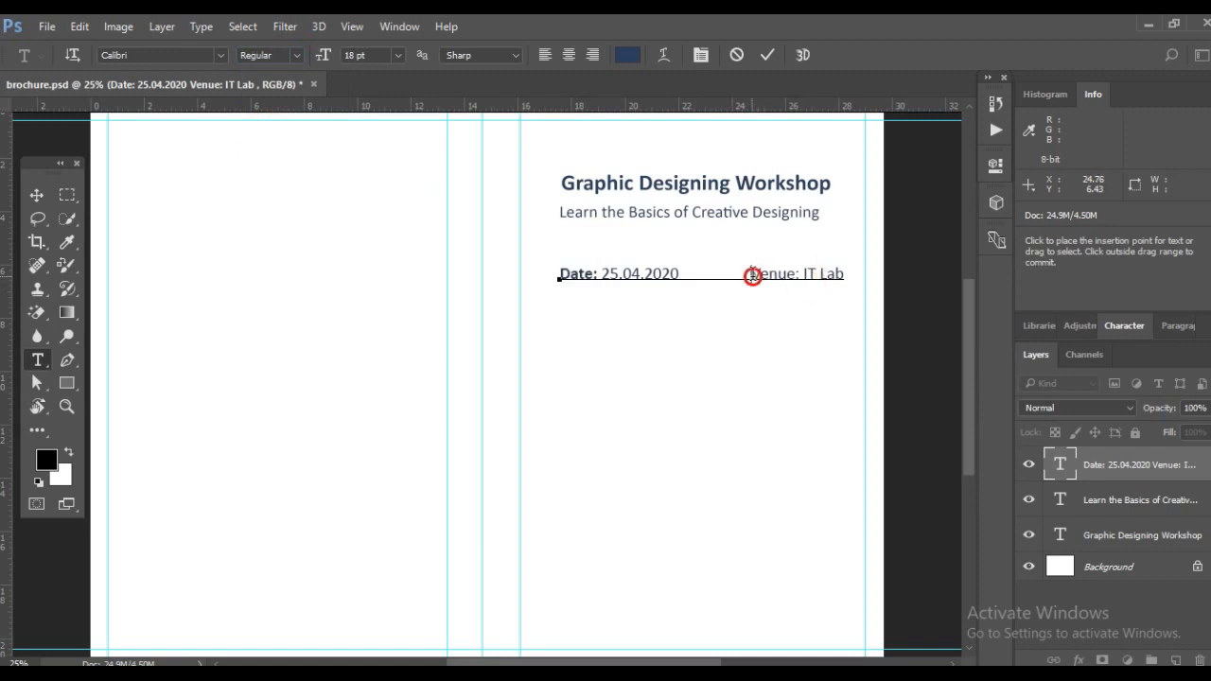
click(299, 55)
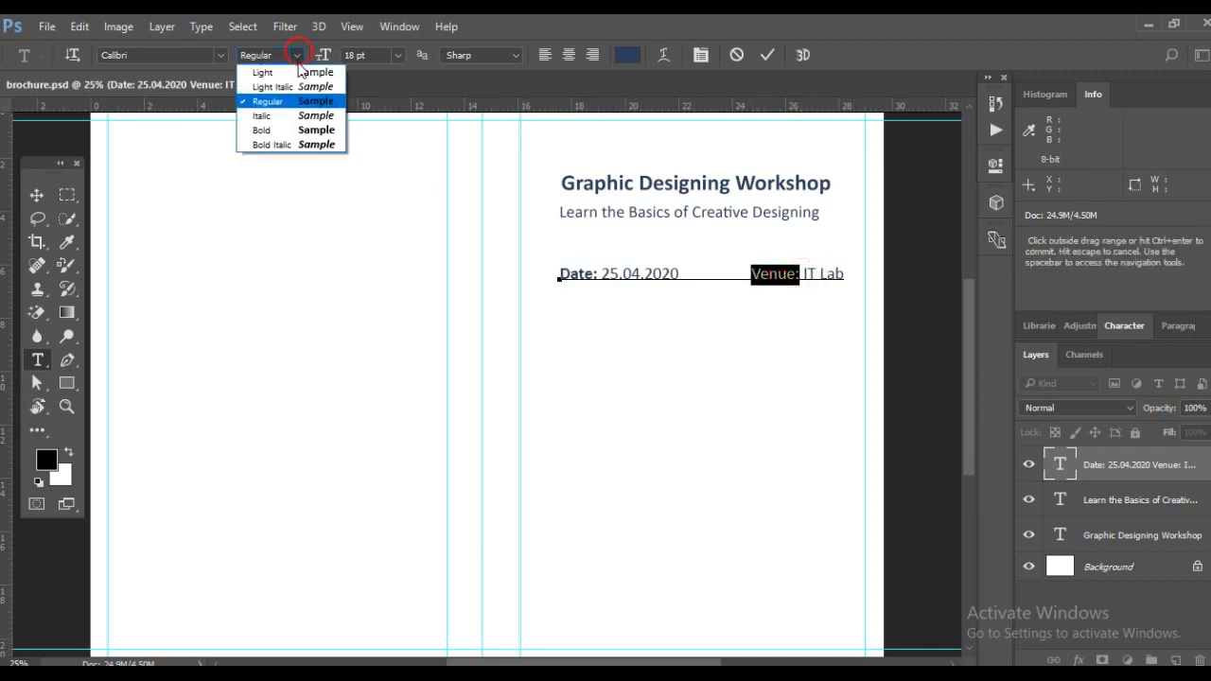
click(276, 134)
Move the date and venue line further down the right-hand page and save the document with Maximize Compatibility on
click(35, 195)
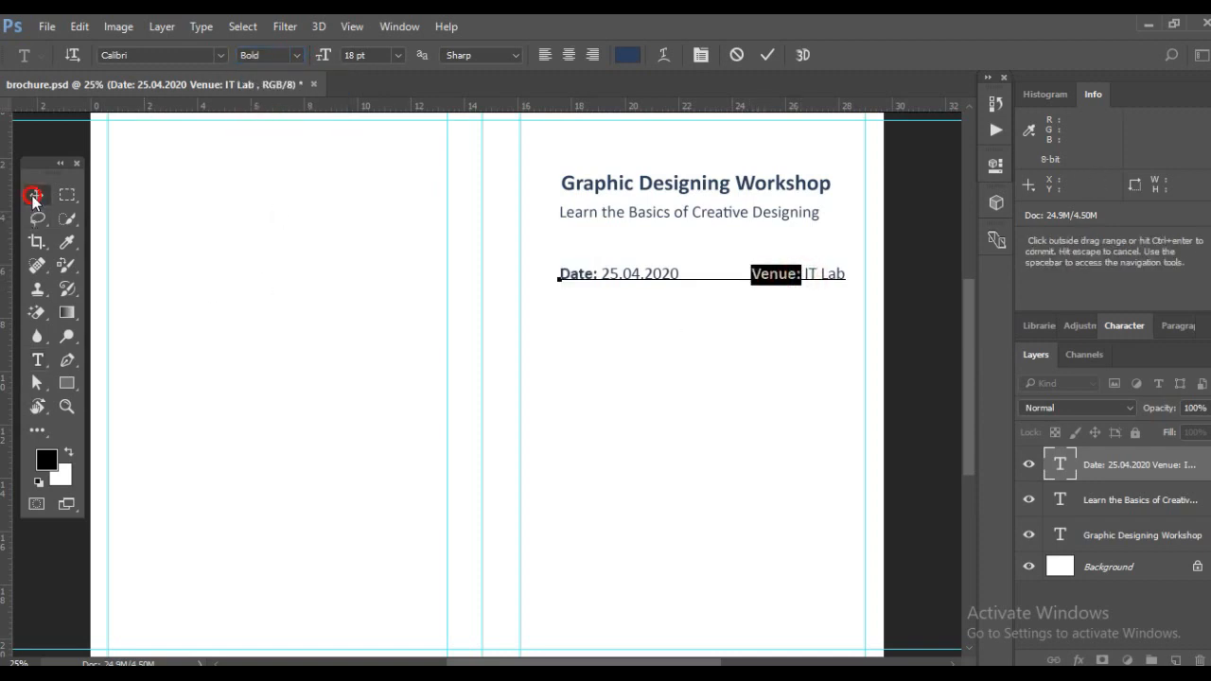
drag(643, 275, 630, 356)
key(ctrl+s)
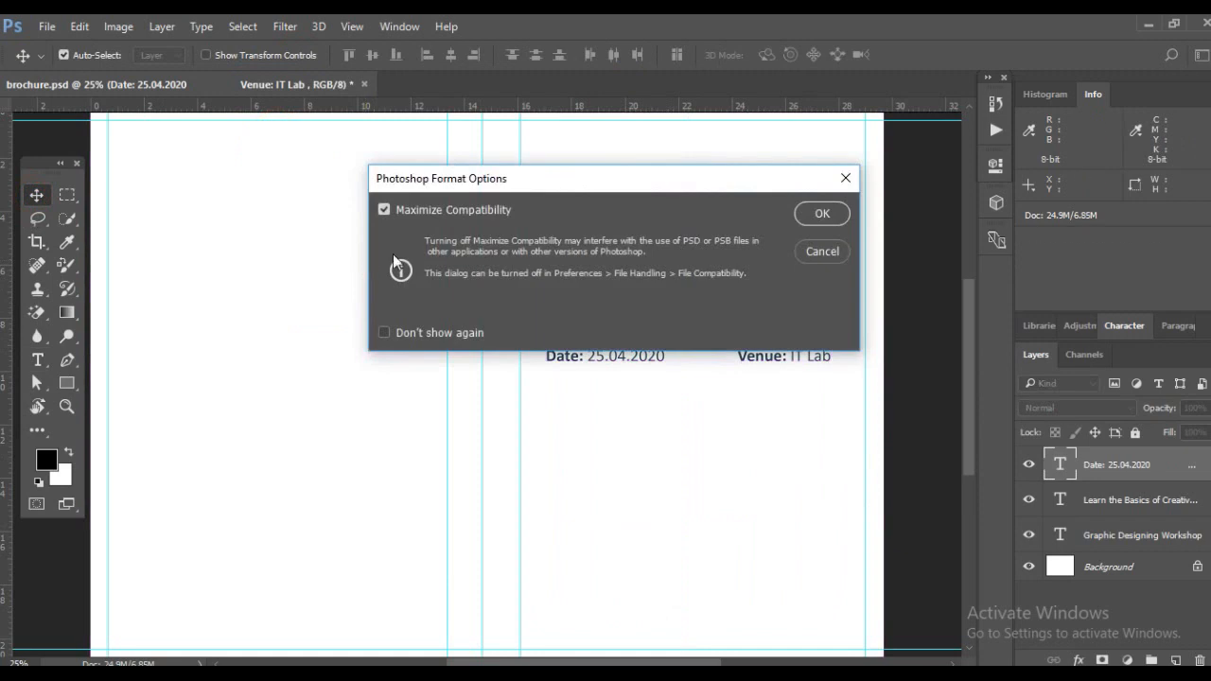
click(819, 213)
Move the workshop title and tagline together further down the right-hand page and save the document
key(alt+Tab)
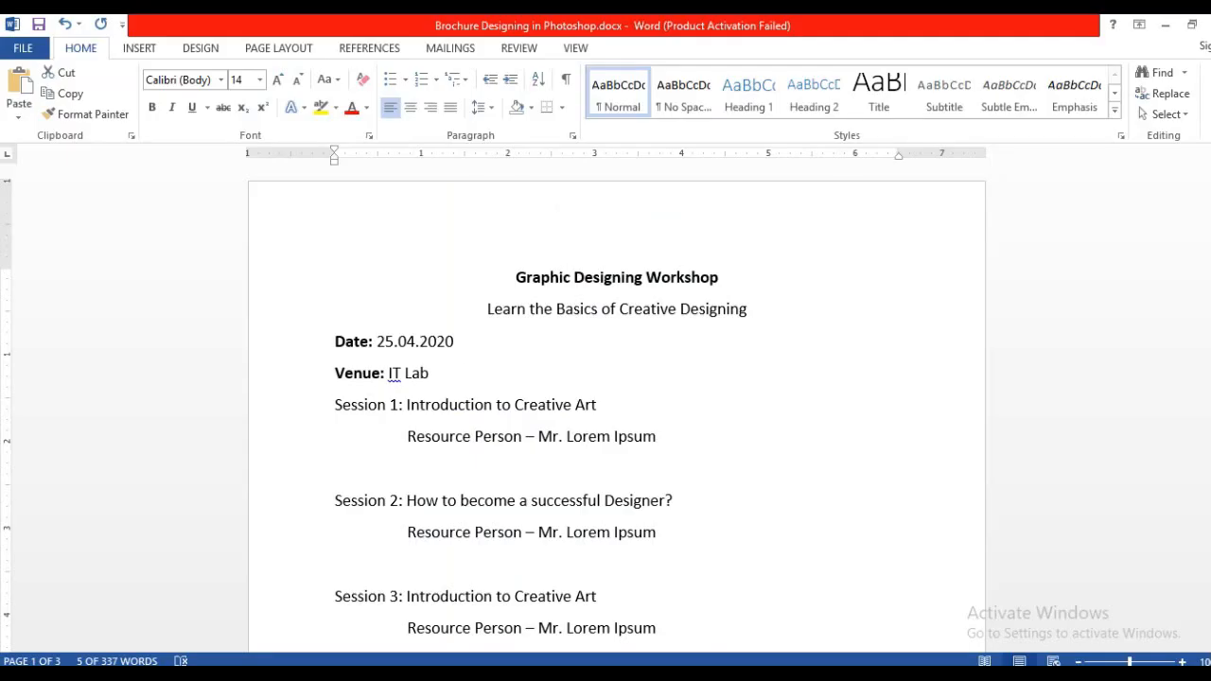
key(alt+Tab)
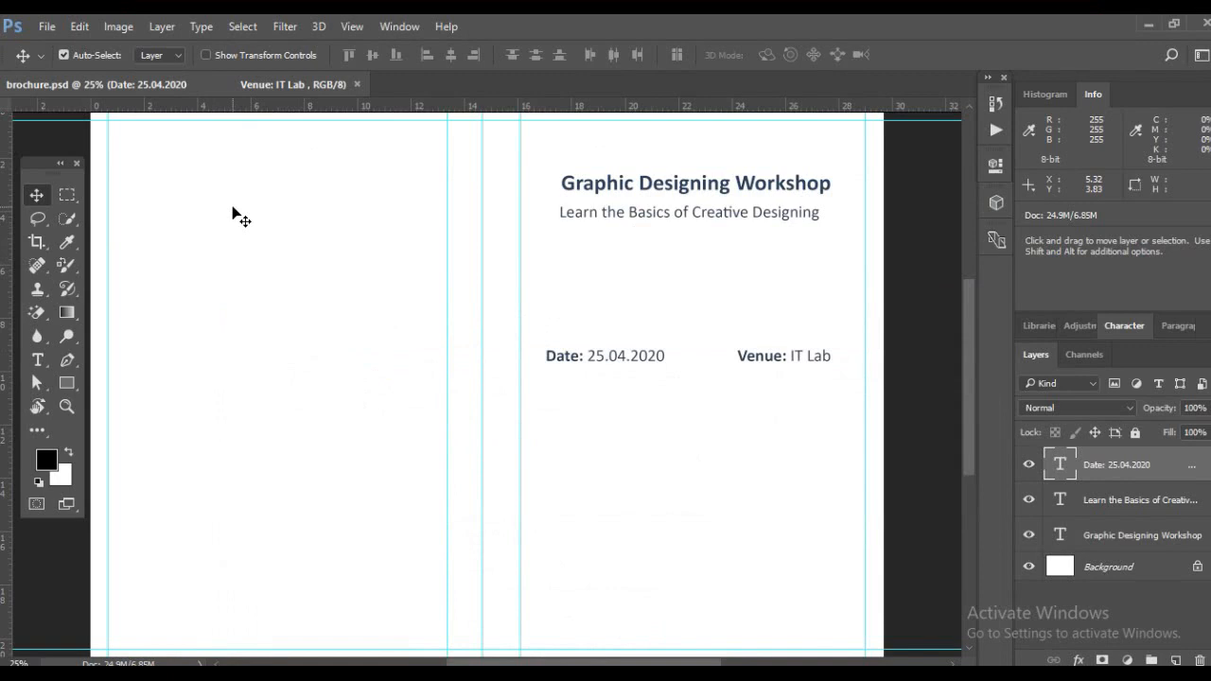
drag(541, 143, 838, 268)
drag(683, 216, 681, 274)
key(ctrl)
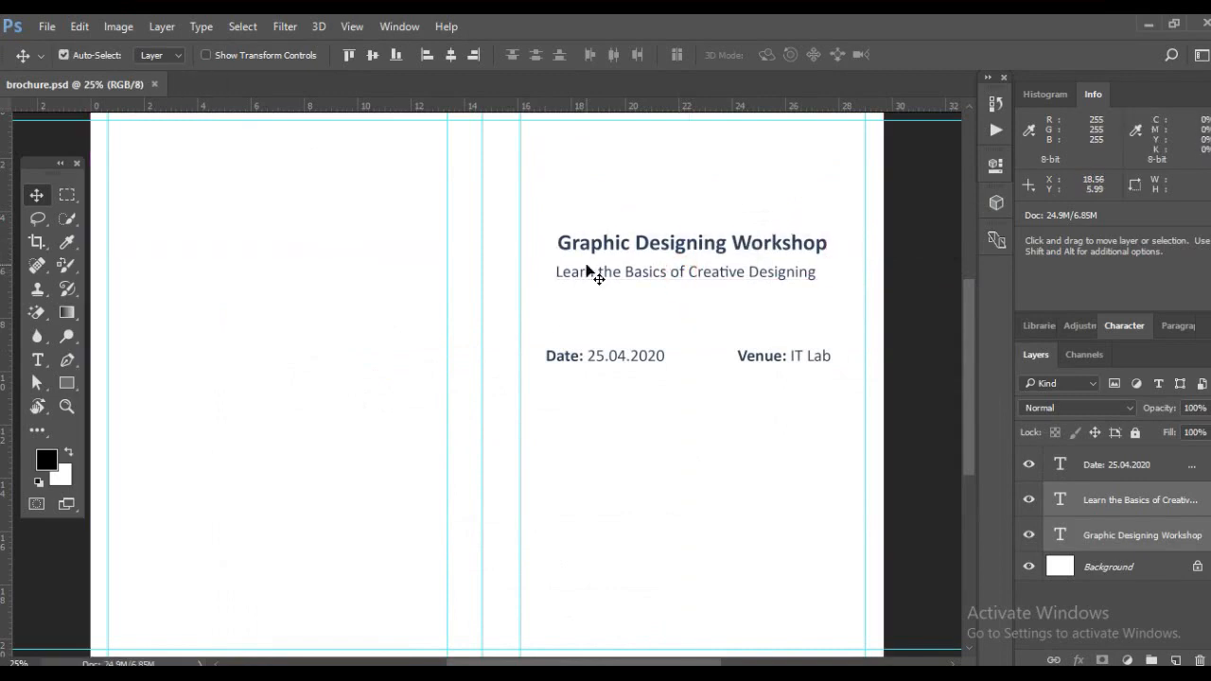
Place logo.jpg from the Pixel Platter folder on drive D into the brochure at its original size
click(454, 673)
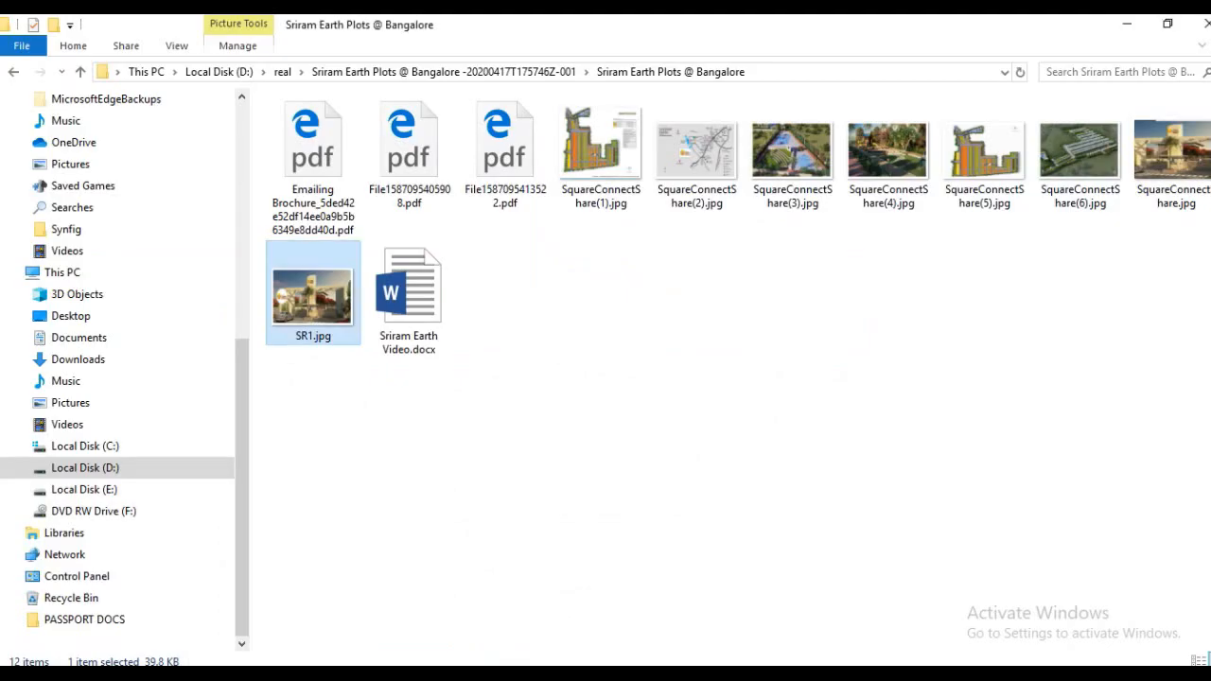
click(100, 468)
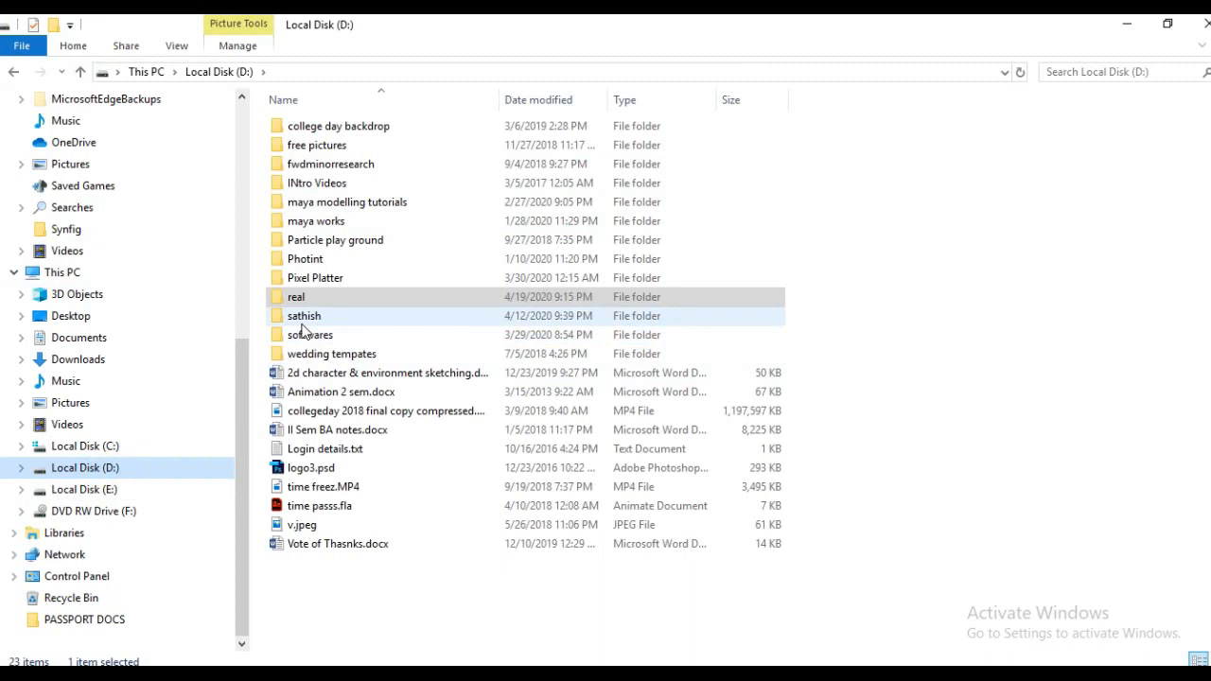
click(304, 278)
double_click(293, 278)
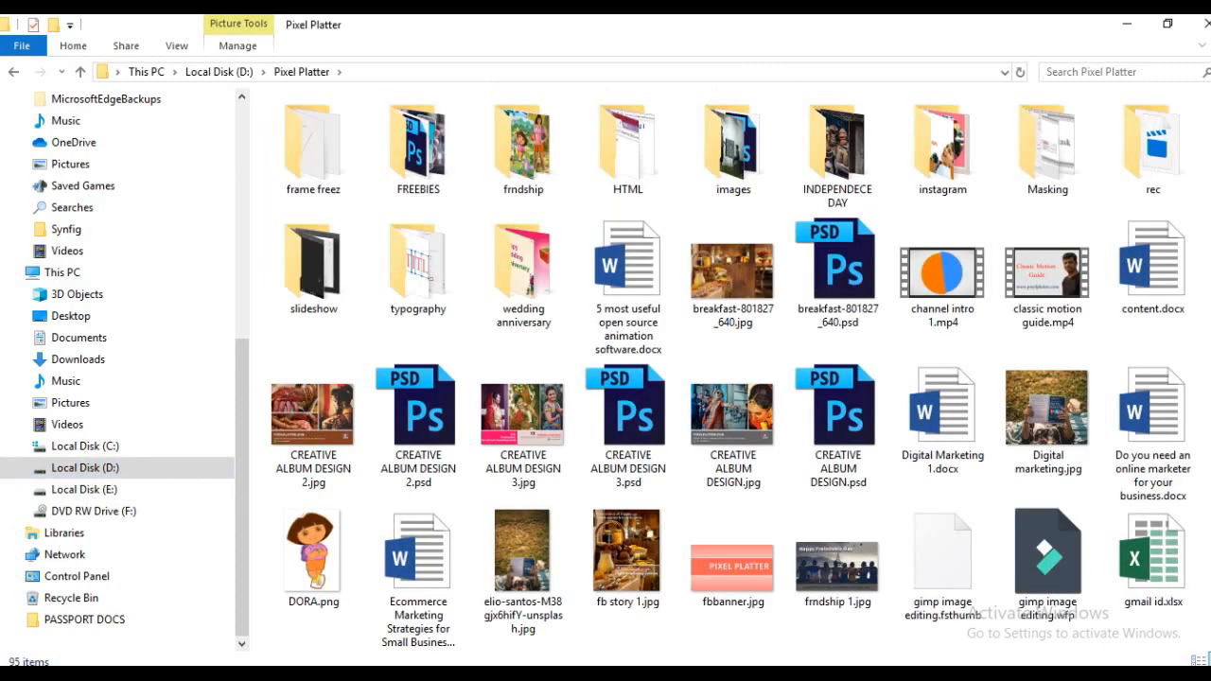
scroll(719, 379, down, 3)
scroll(719, 378, down, 1)
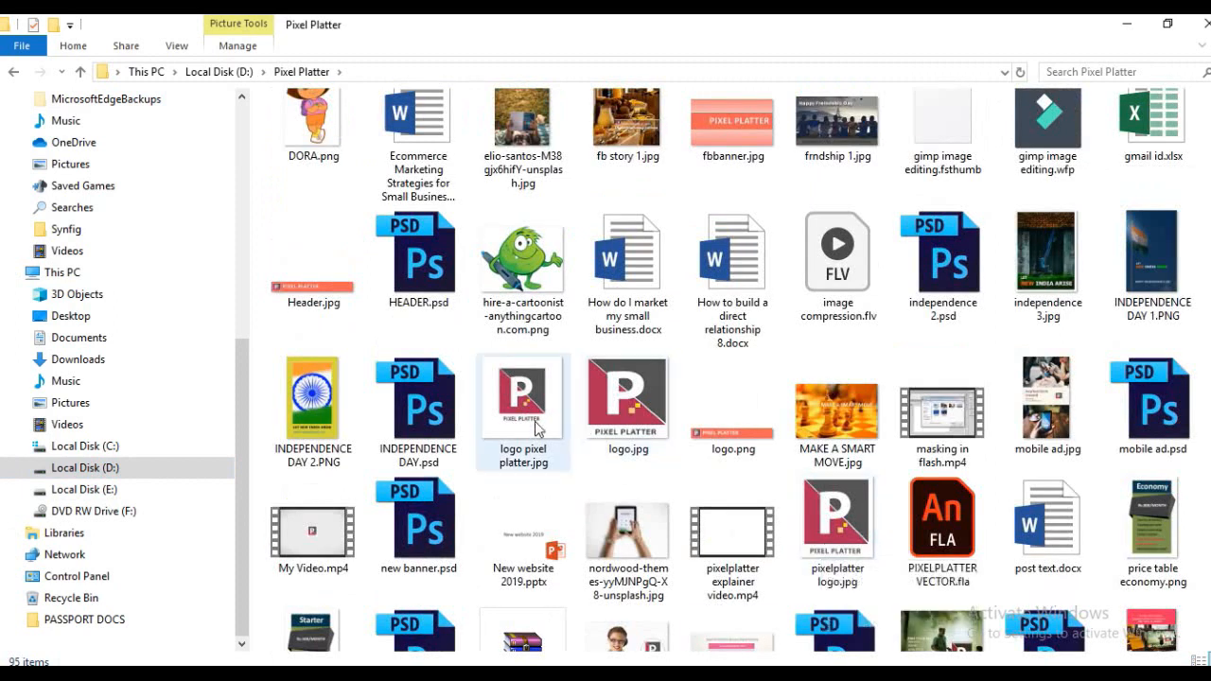
click(617, 406)
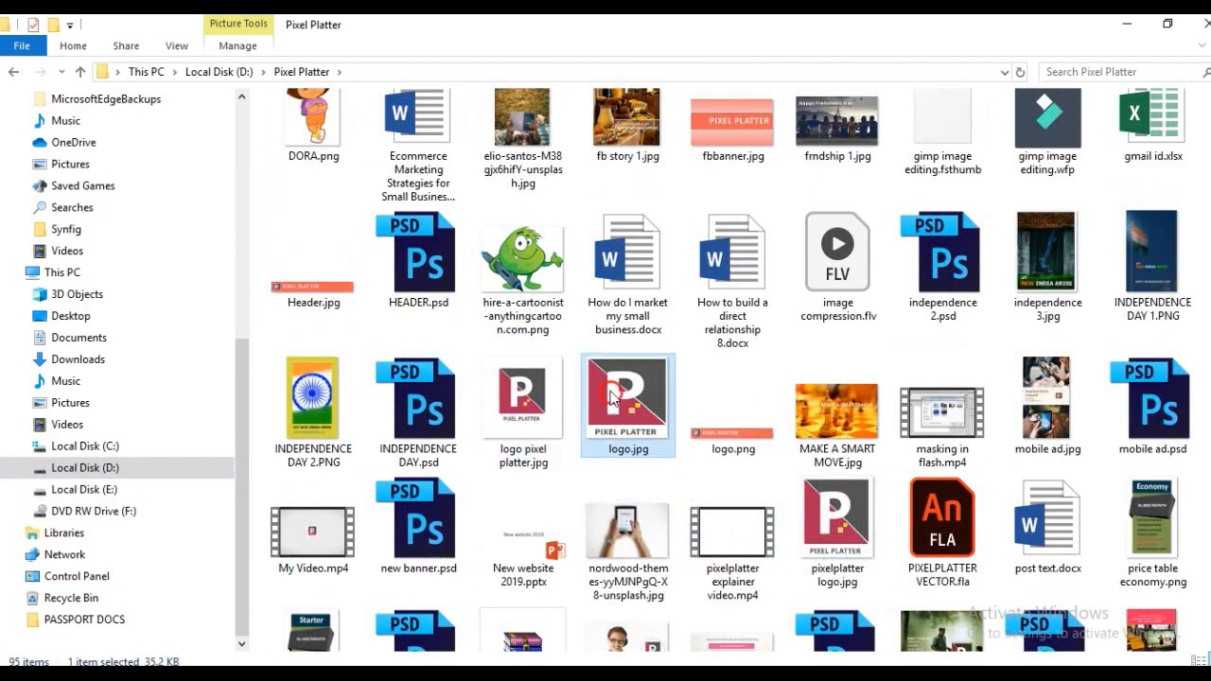
drag(613, 388, 609, 480)
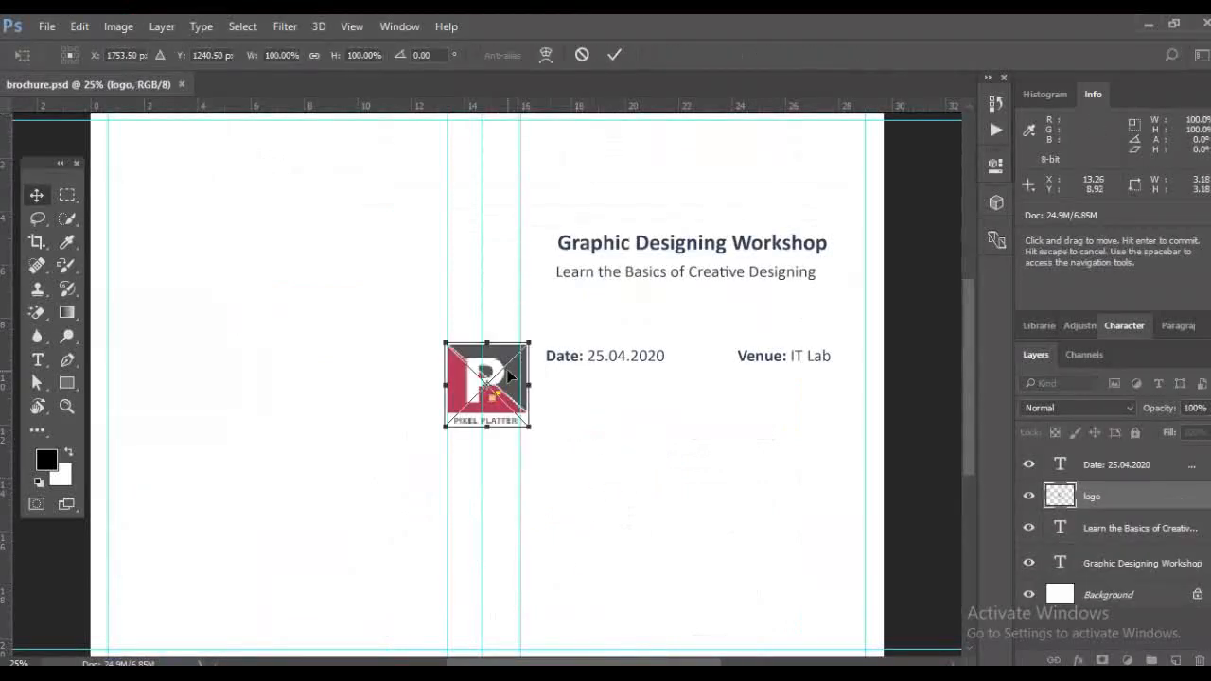
key(Return)
Move the logo above the workshop title and scale it down to leave a gap over the heading
drag(466, 385, 677, 180)
key(ctrl)
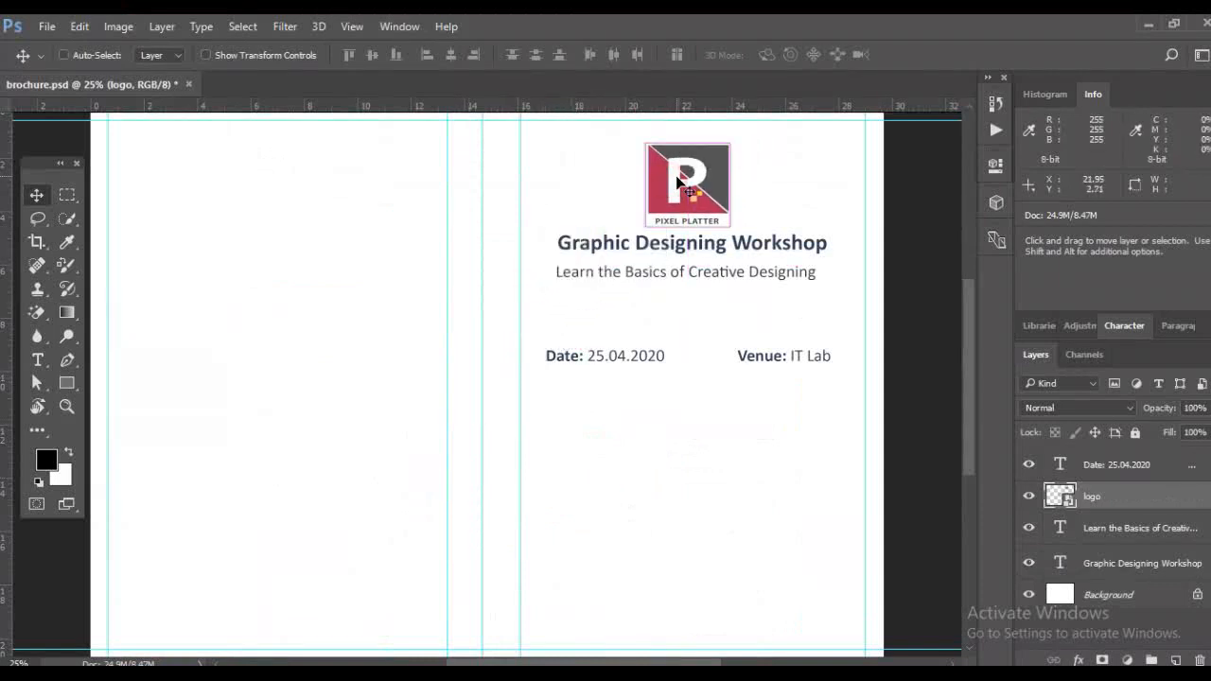
key(ctrl+t)
drag(730, 226, 683, 169)
key(Return)
click(702, 532)
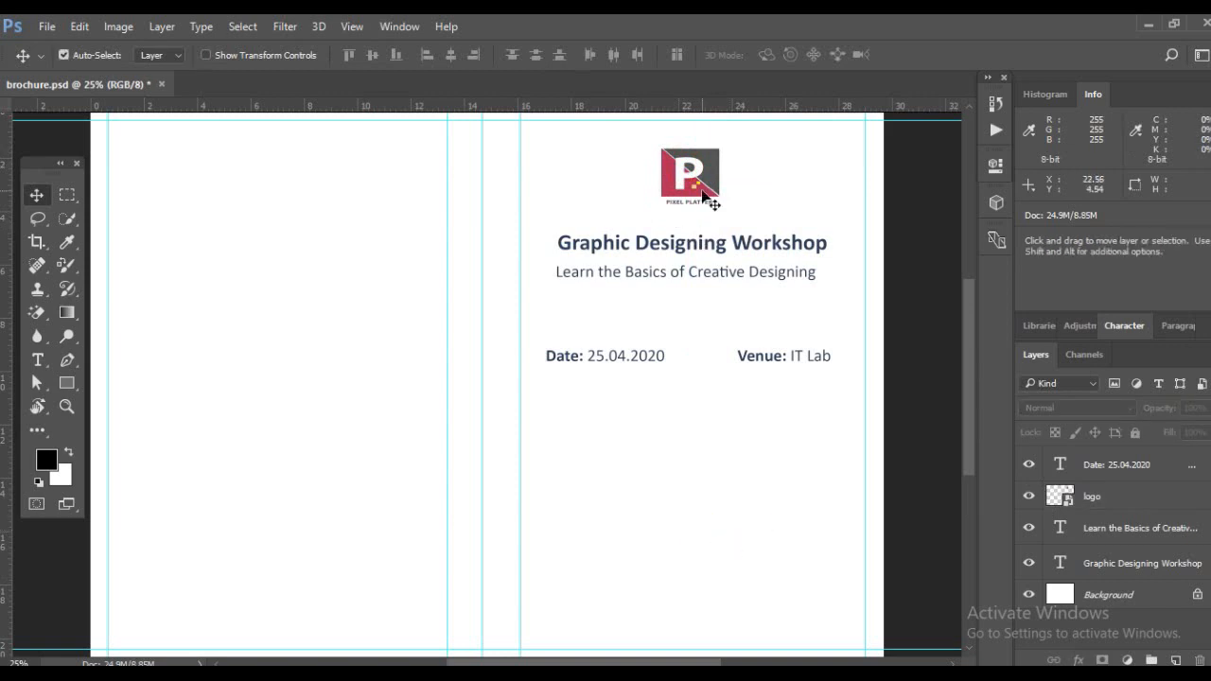
Narrow the logo slightly with Free Transform and save the document
ctrl+click(709, 198)
key(ctrl+t)
drag(717, 178, 711, 182)
key(Return)
click(678, 491)
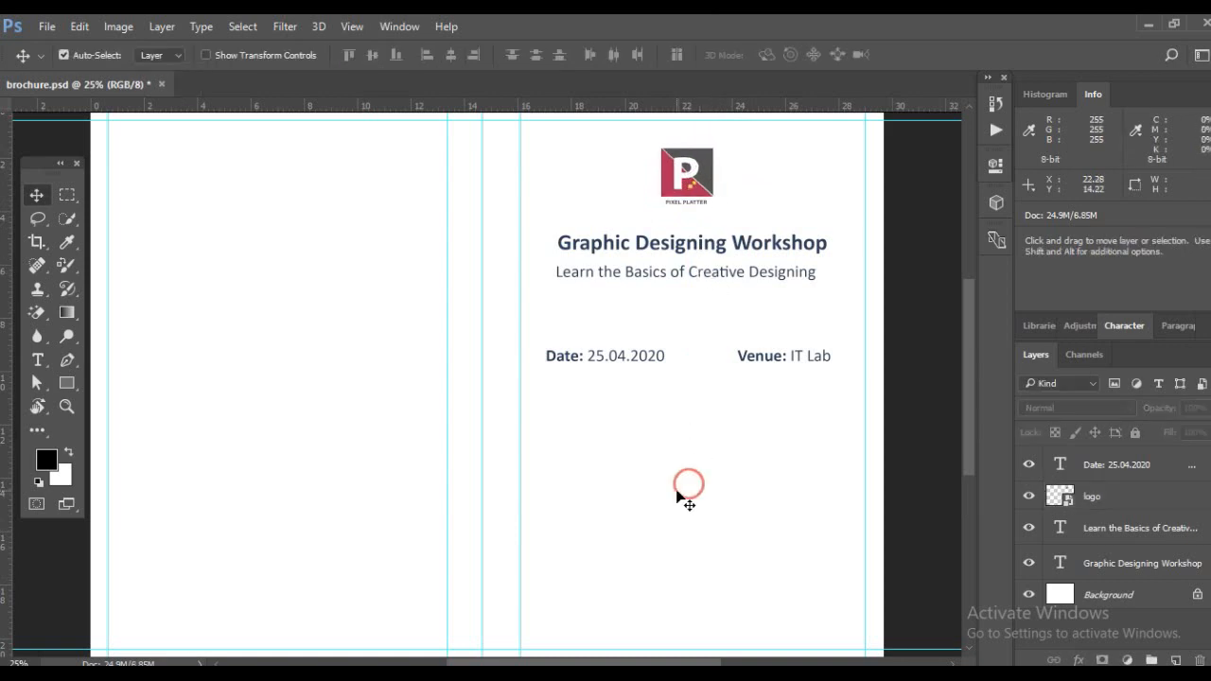
key(ctrl+s)
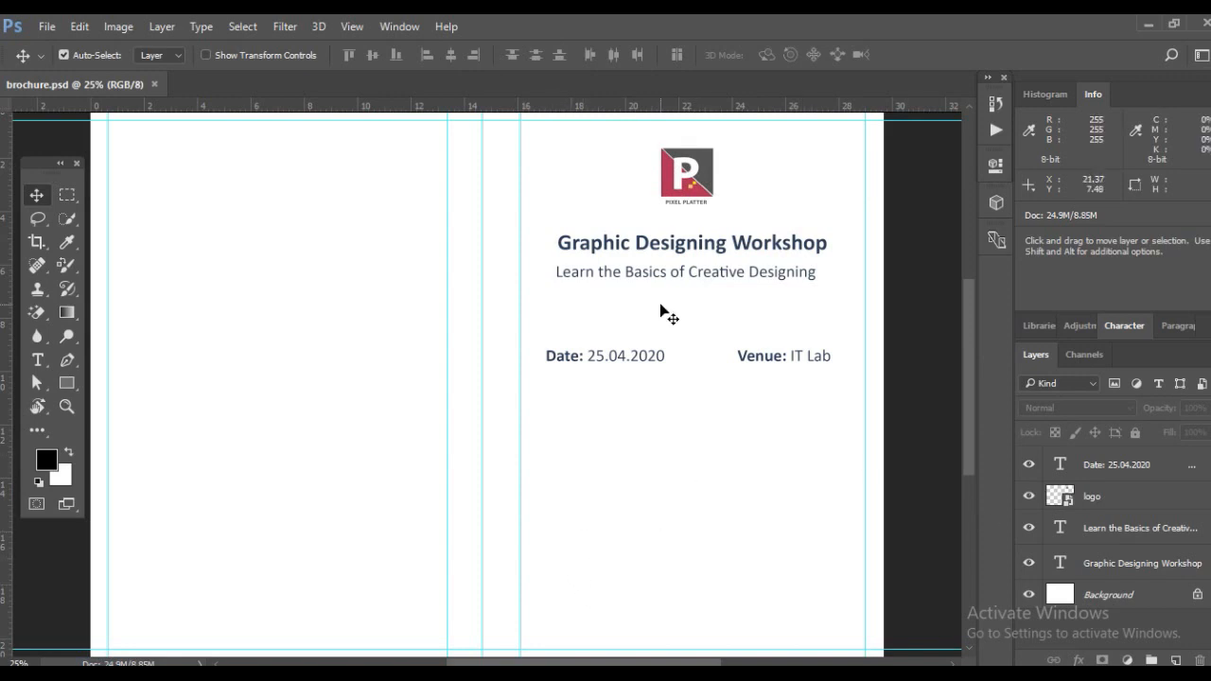
Place fashion-art-coffee-macbook-pro-57690.jpg from the online course folder on drive E into the brochure
key(alt+Tab)
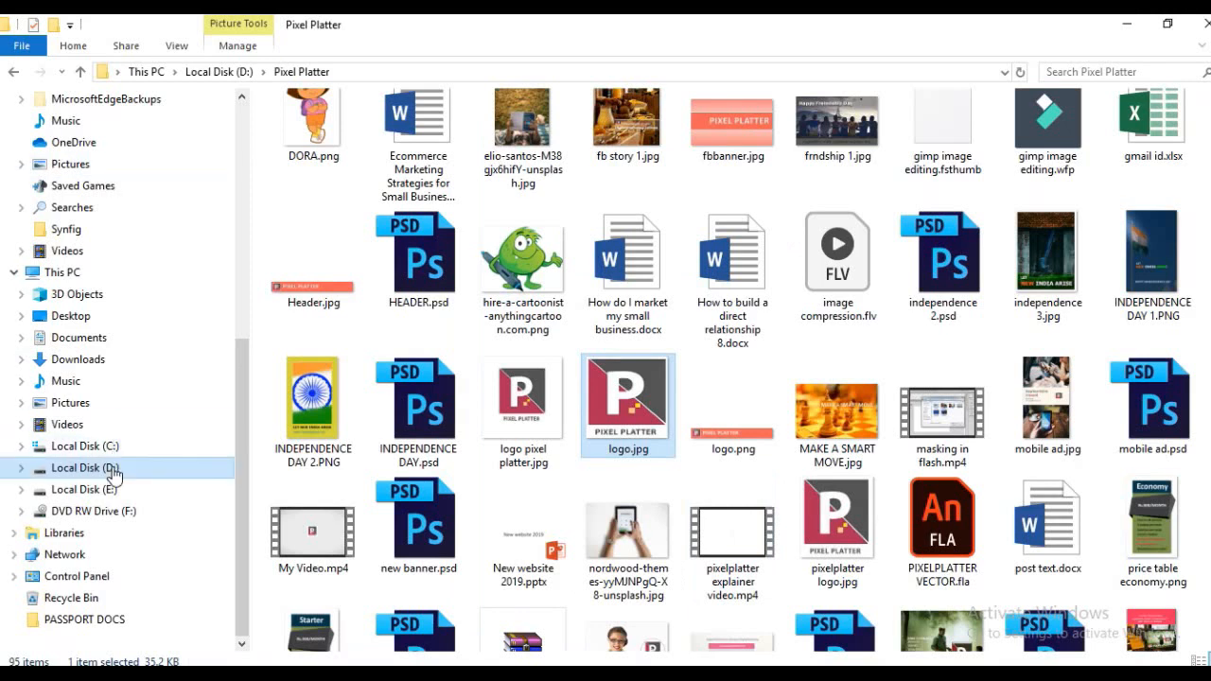
click(87, 489)
click(307, 394)
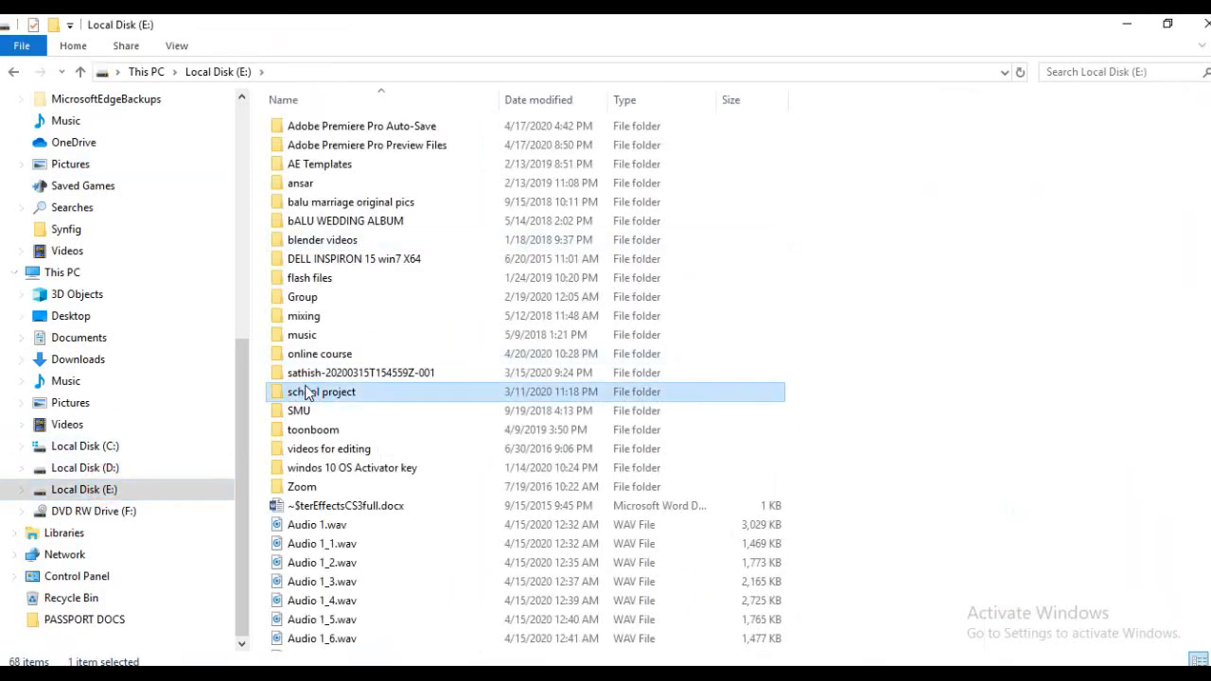
scroll(312, 378, down, 12)
scroll(319, 354, up, 9)
click(326, 123)
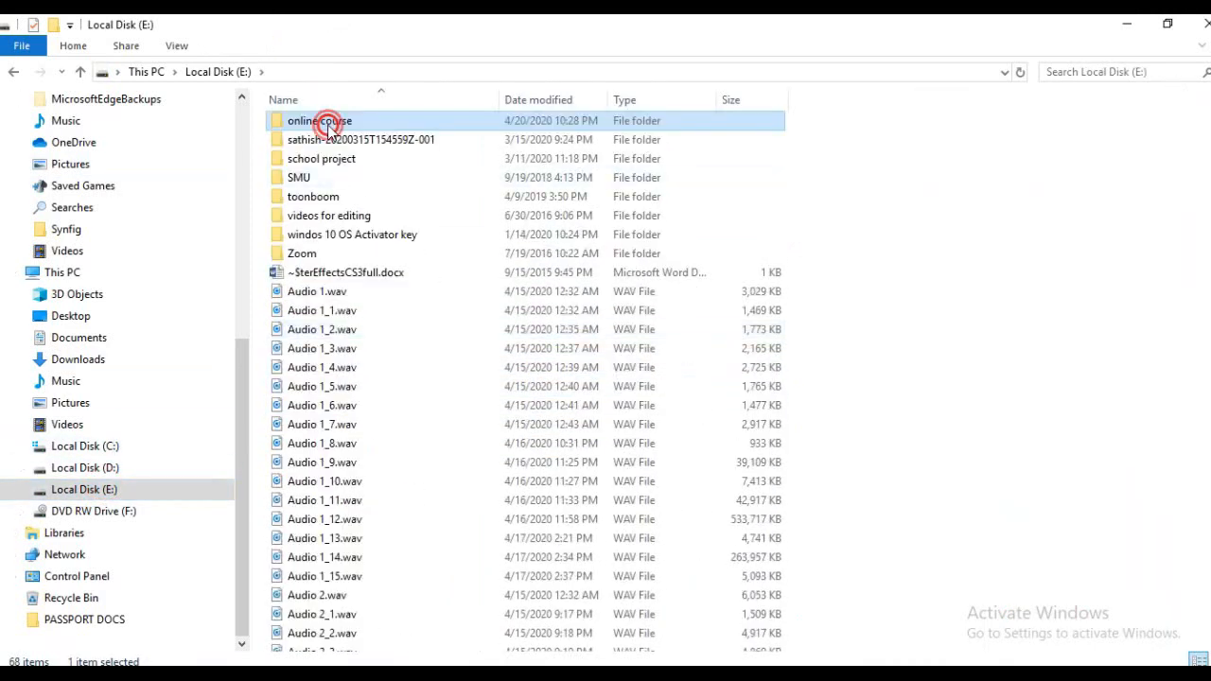
double_click(329, 131)
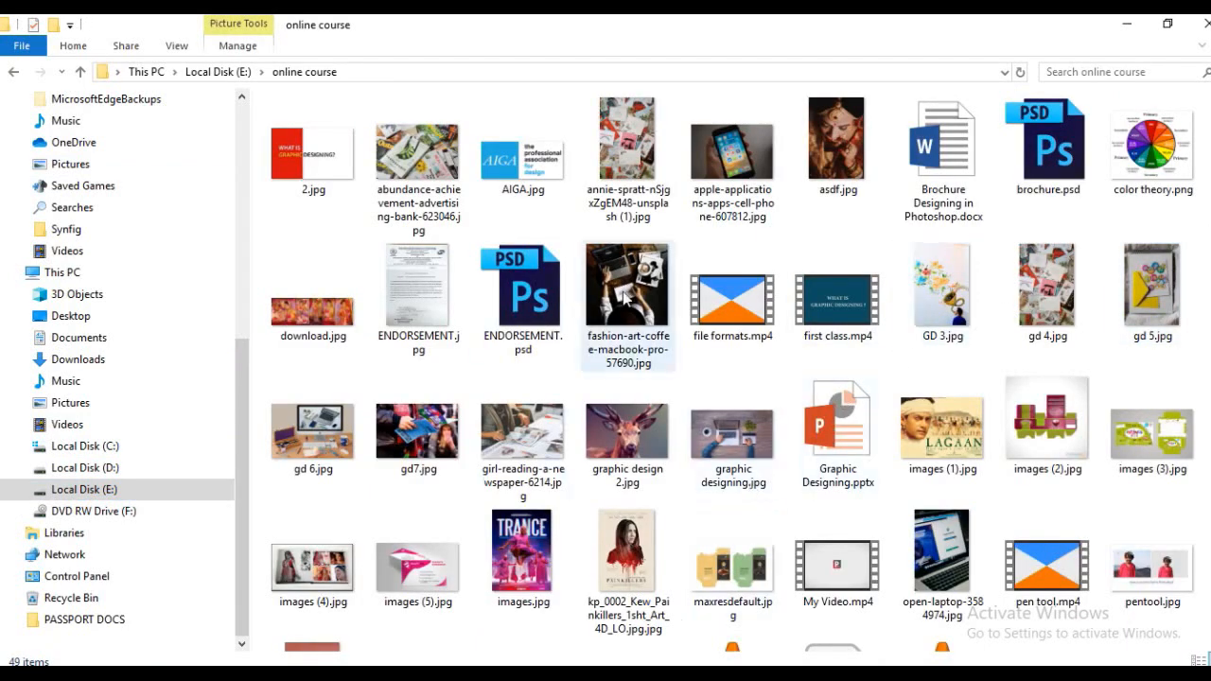
click(625, 296)
drag(626, 297, 562, 446)
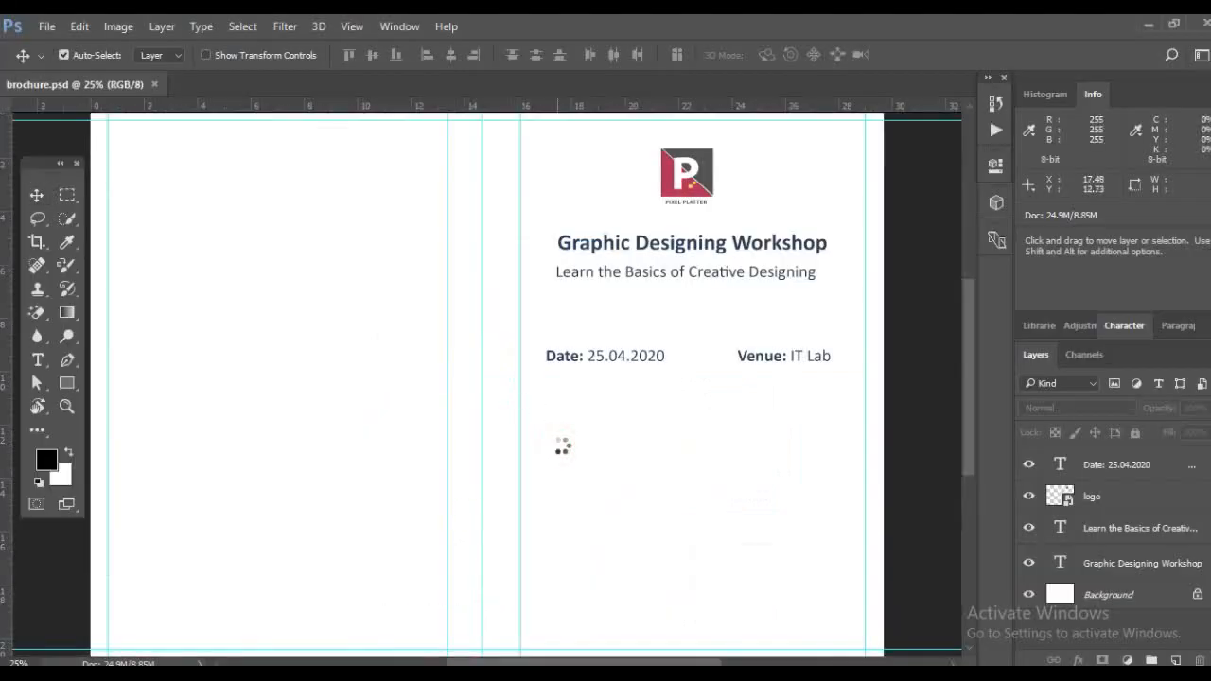
Scale the coffee and laptop photo down and position it on the lower half of the right-hand page within the guides
drag(616, 256, 690, 399)
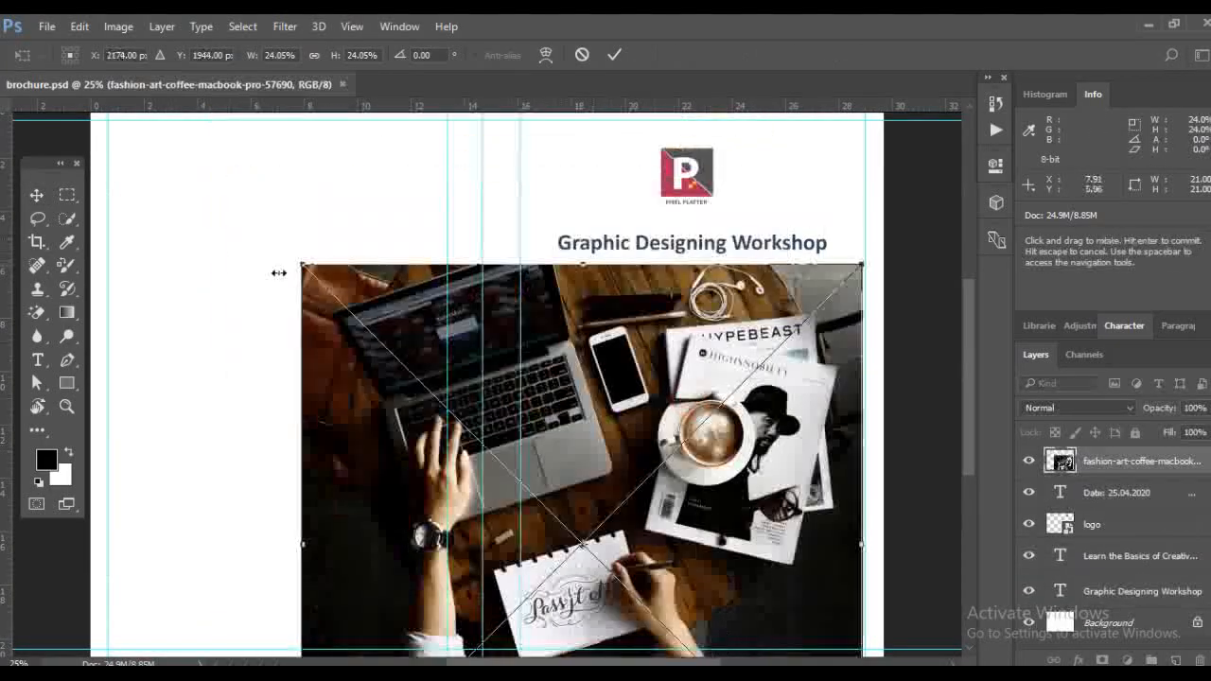
drag(298, 262, 563, 516)
drag(680, 573, 641, 387)
drag(522, 335, 586, 408)
drag(677, 495, 663, 428)
key(Return)
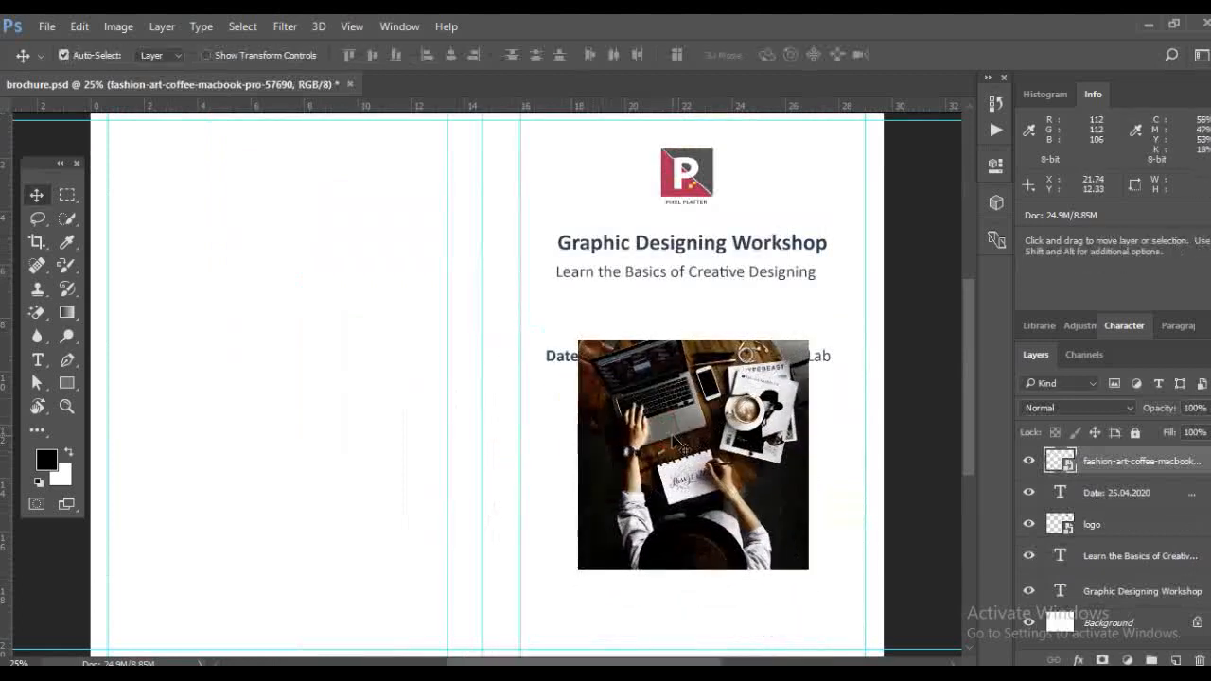
Try a Black & White adjustment on the coffee and laptop photo with Reds at -57 and Yellows at 175
click(118, 27)
mouse_move(151, 73)
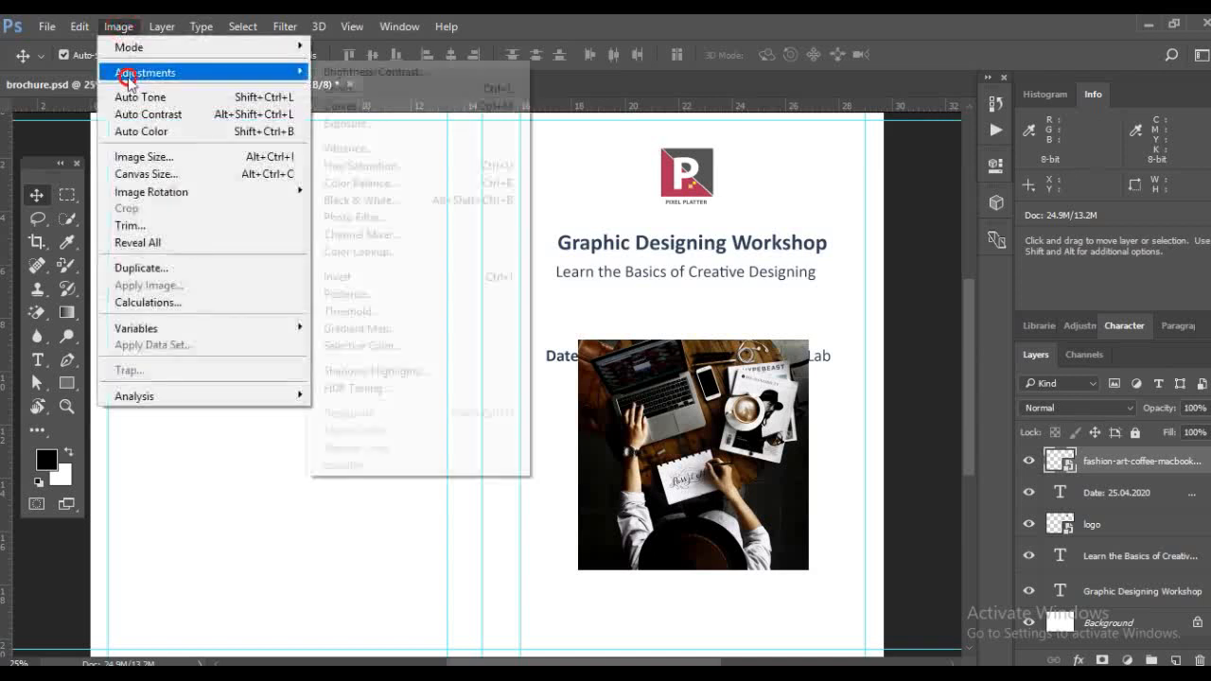
click(369, 200)
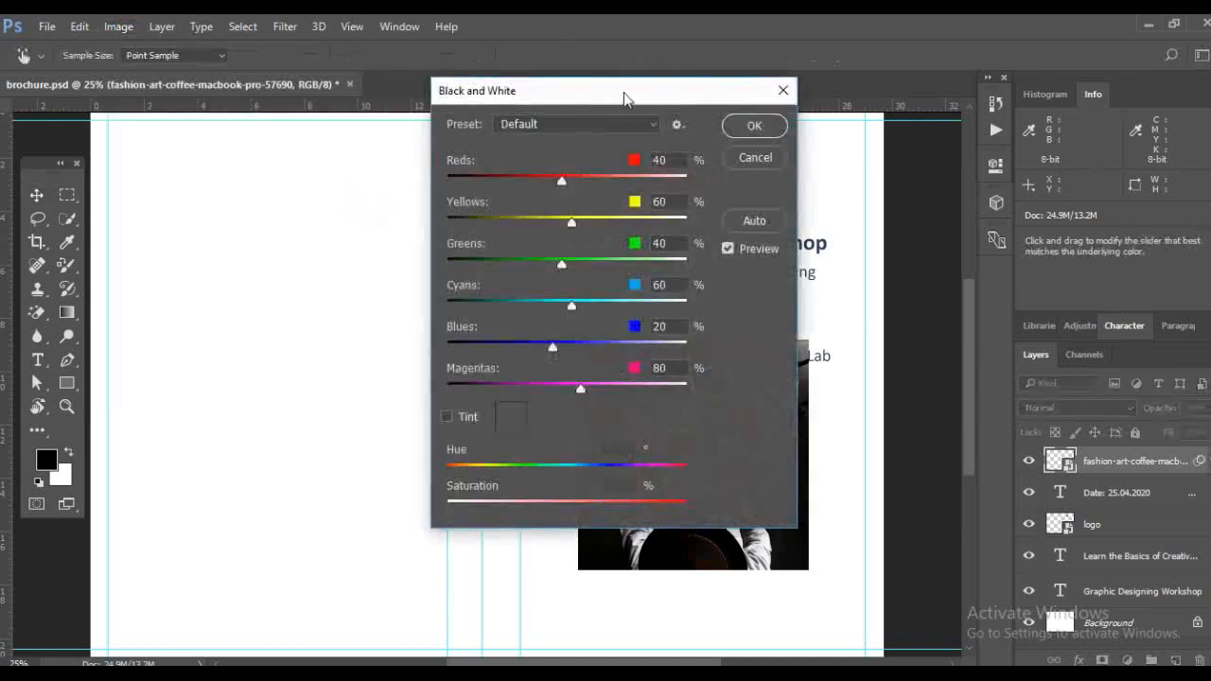
drag(624, 101, 381, 105)
drag(330, 197, 364, 207)
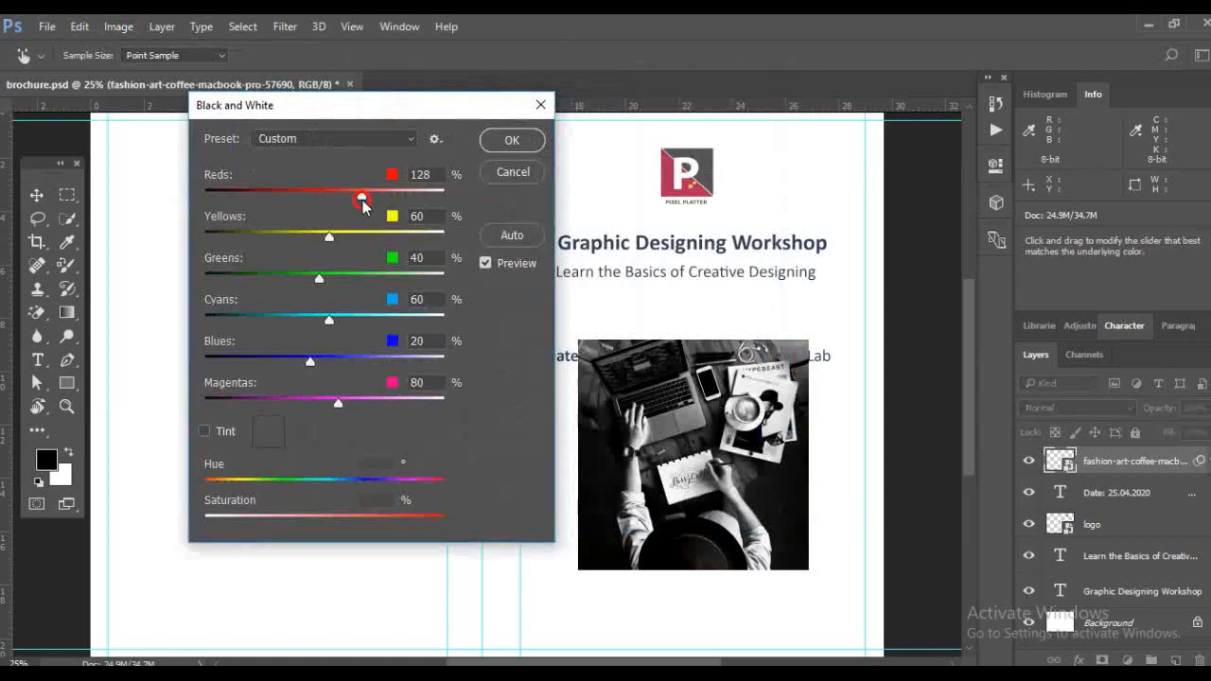
drag(291, 210, 274, 204)
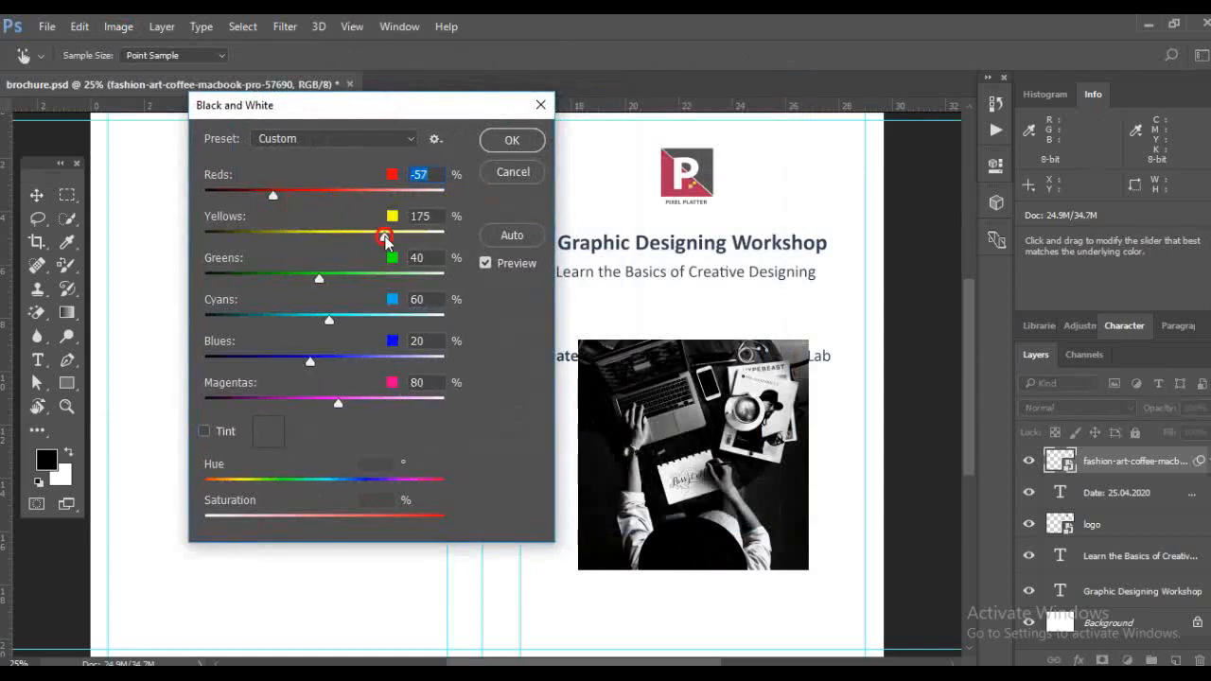
Try the Blue Filter, Infrared and Red Filter presets on the photo and discard the Black & White adjustment
click(335, 140)
click(318, 189)
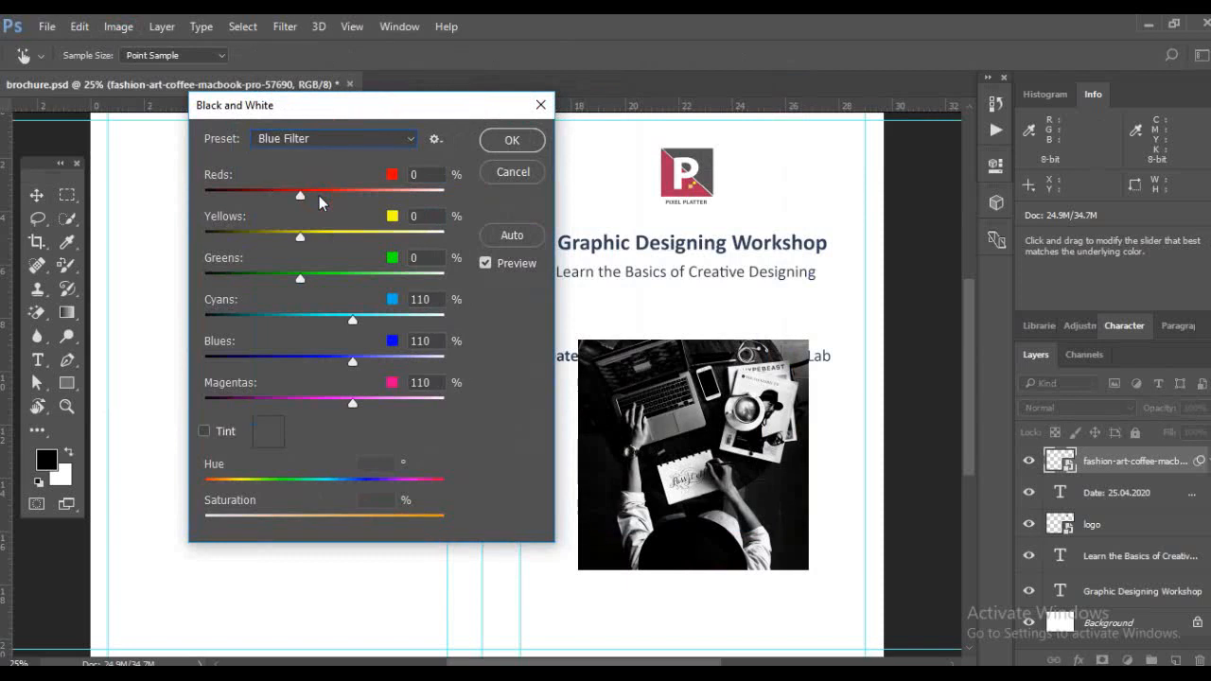
drag(335, 203, 316, 201)
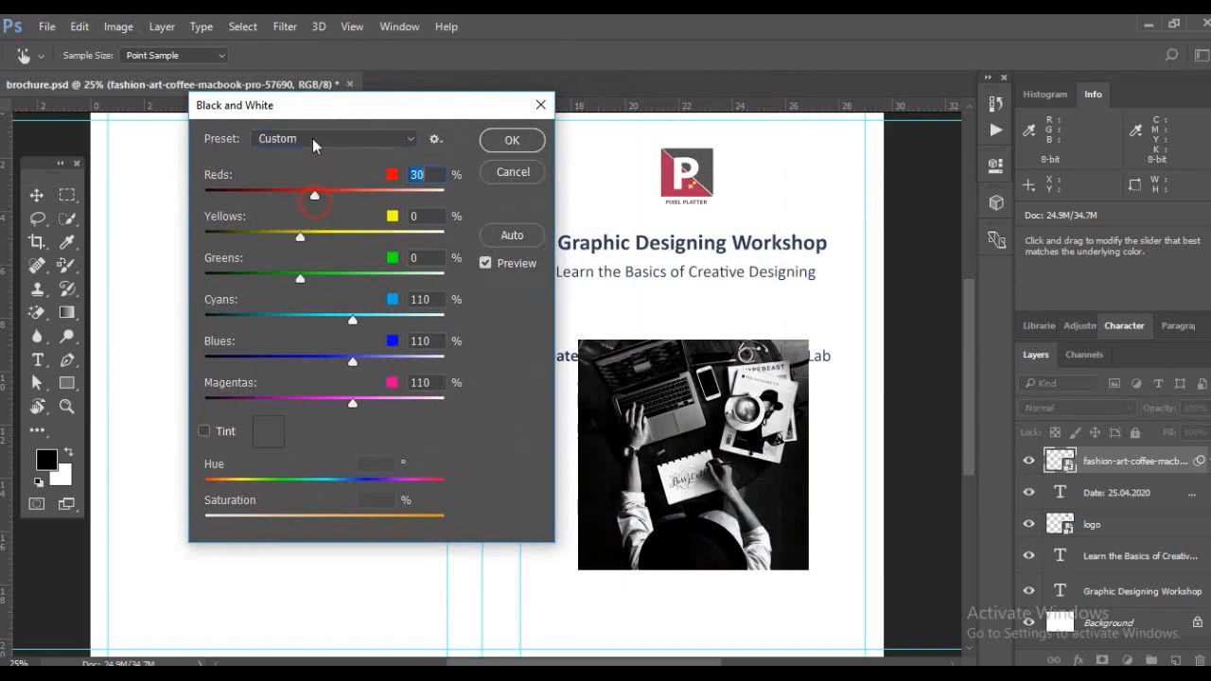
click(313, 143)
click(312, 275)
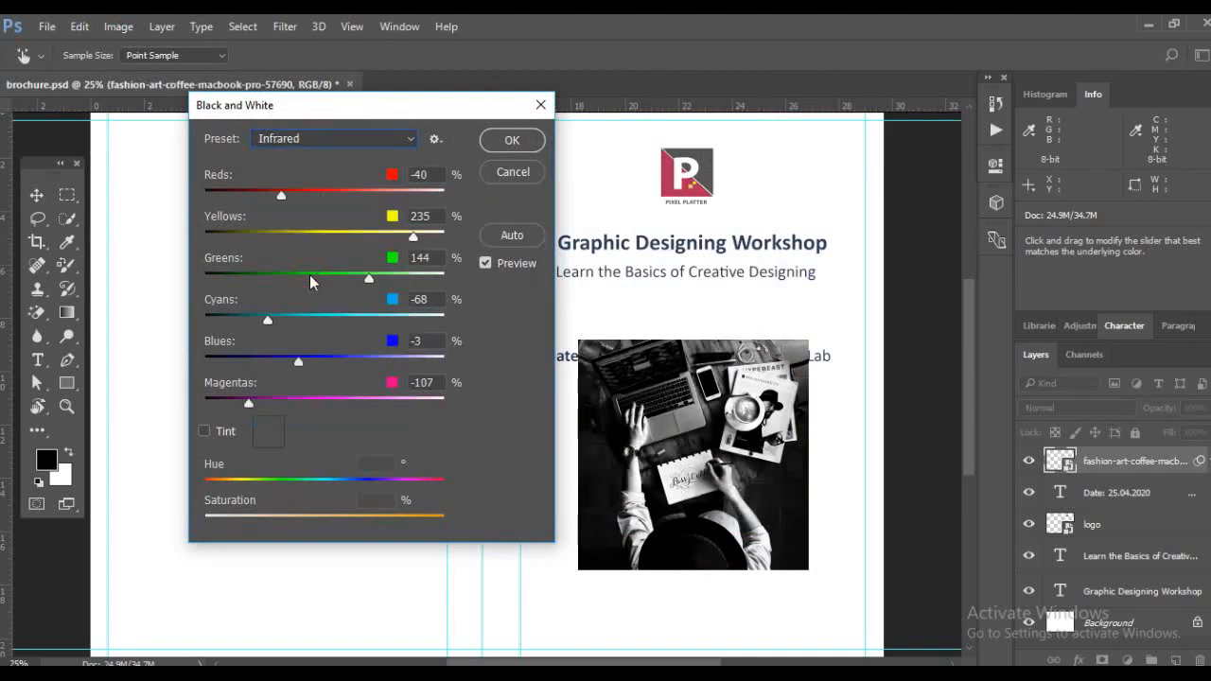
click(331, 140)
click(318, 364)
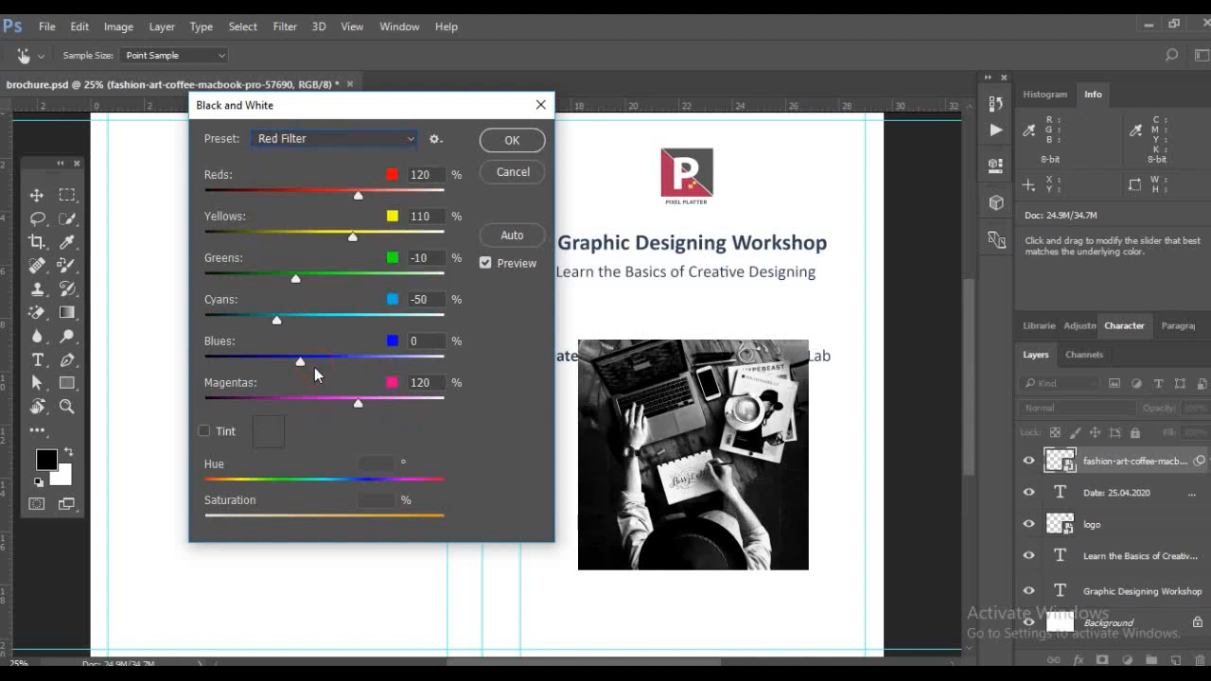
click(516, 173)
Apply a Brightness/Contrast adjustment with Brightness 40 to the photo and move it down below the date and venue line
click(118, 27)
mouse_move(124, 71)
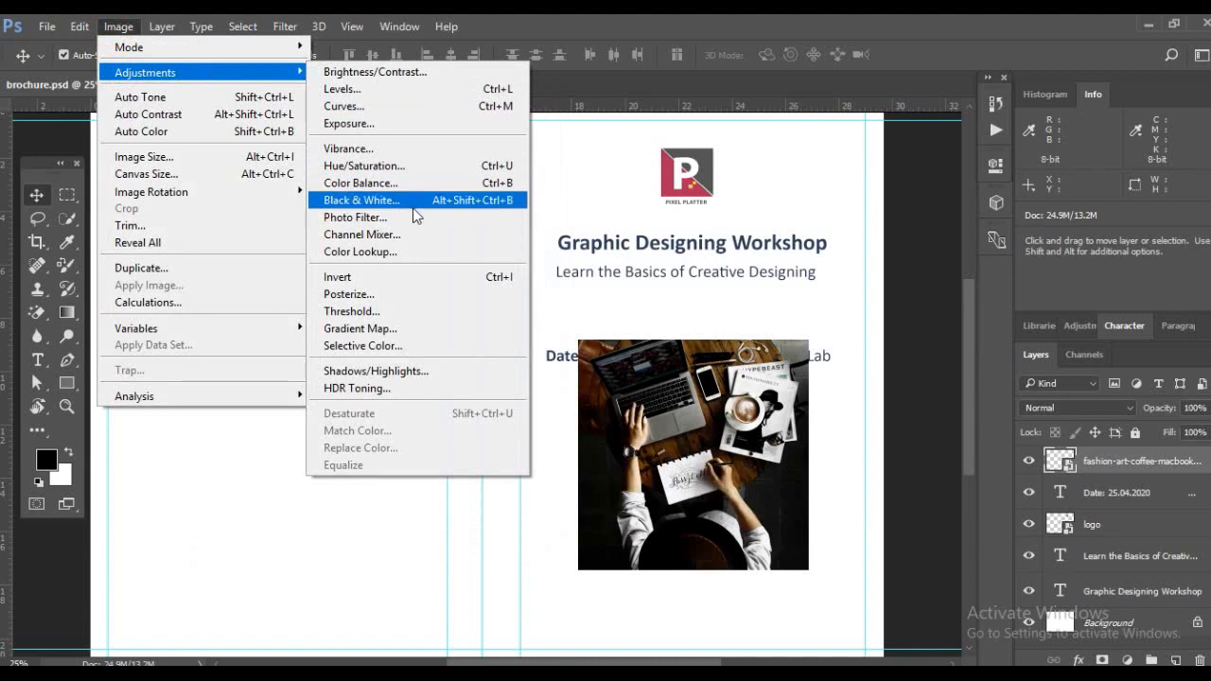
click(375, 72)
drag(636, 185, 354, 158)
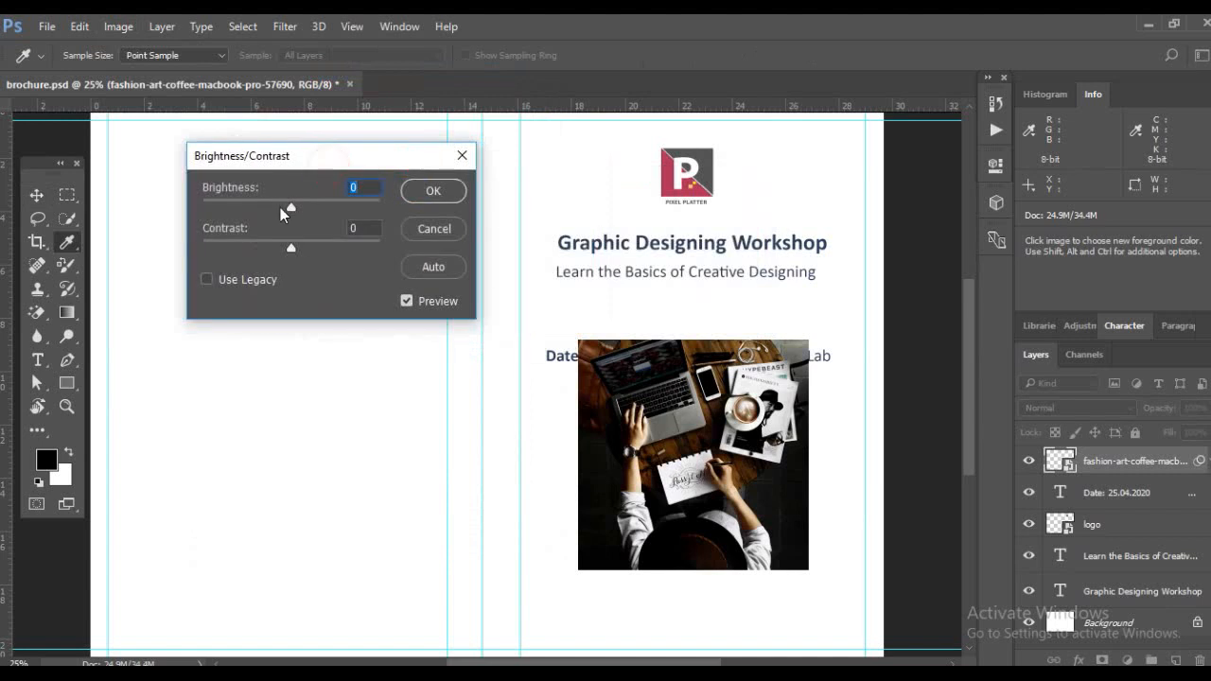
drag(289, 210, 315, 210)
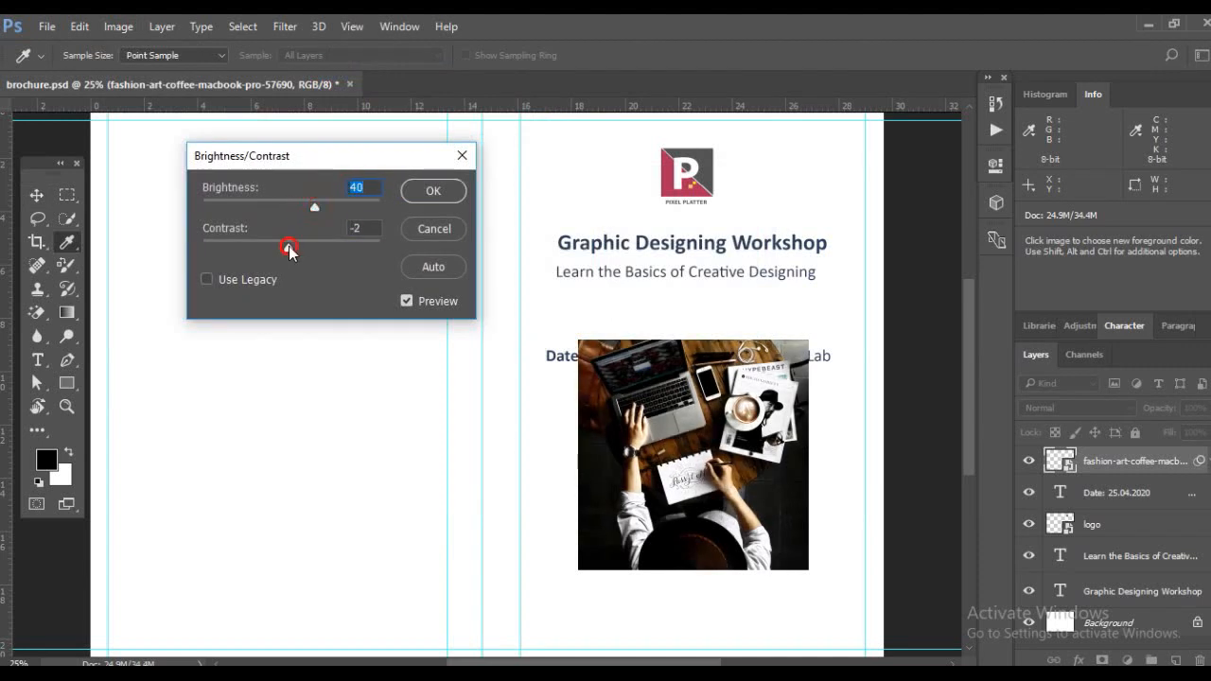
click(433, 190)
key(v)
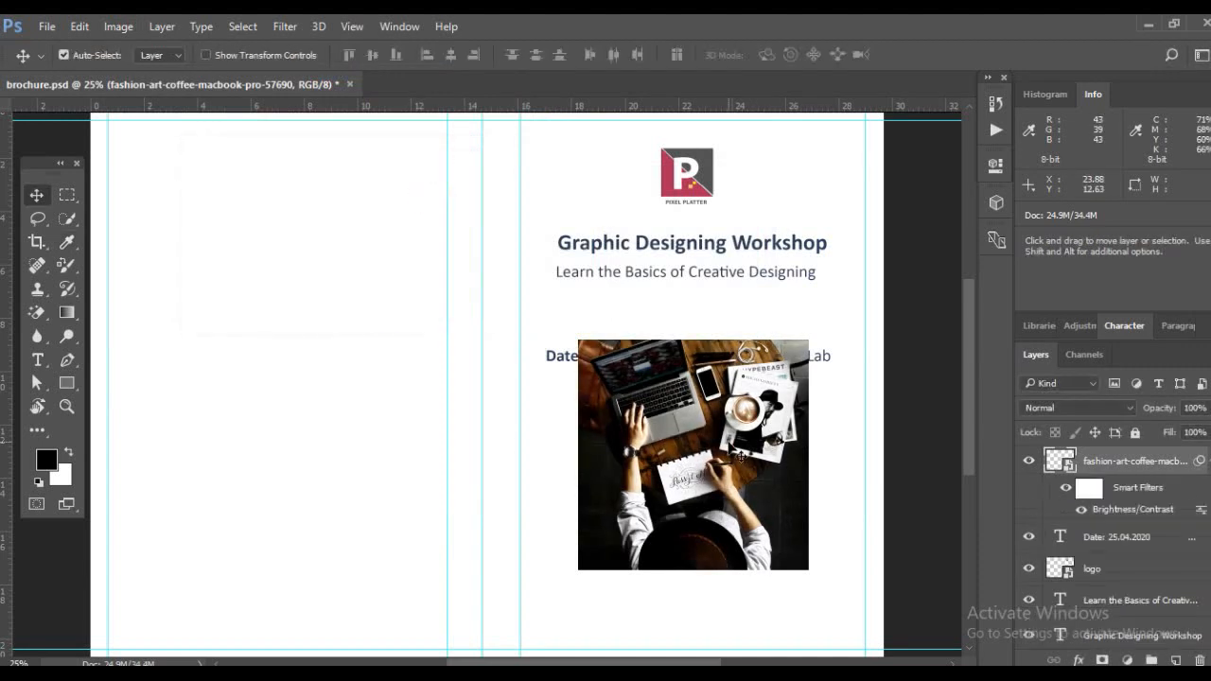
drag(734, 442, 729, 492)
Place graphic designing.jpg from the online course folder into the brochure
key(alt+Tab)
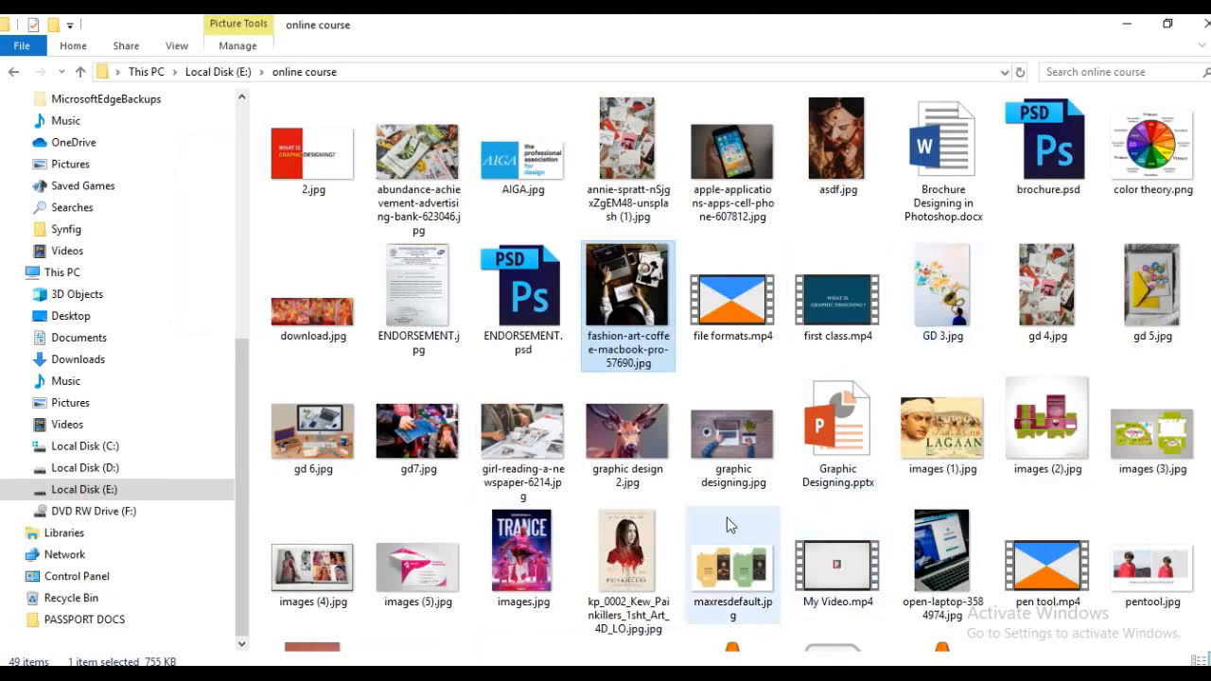
click(716, 451)
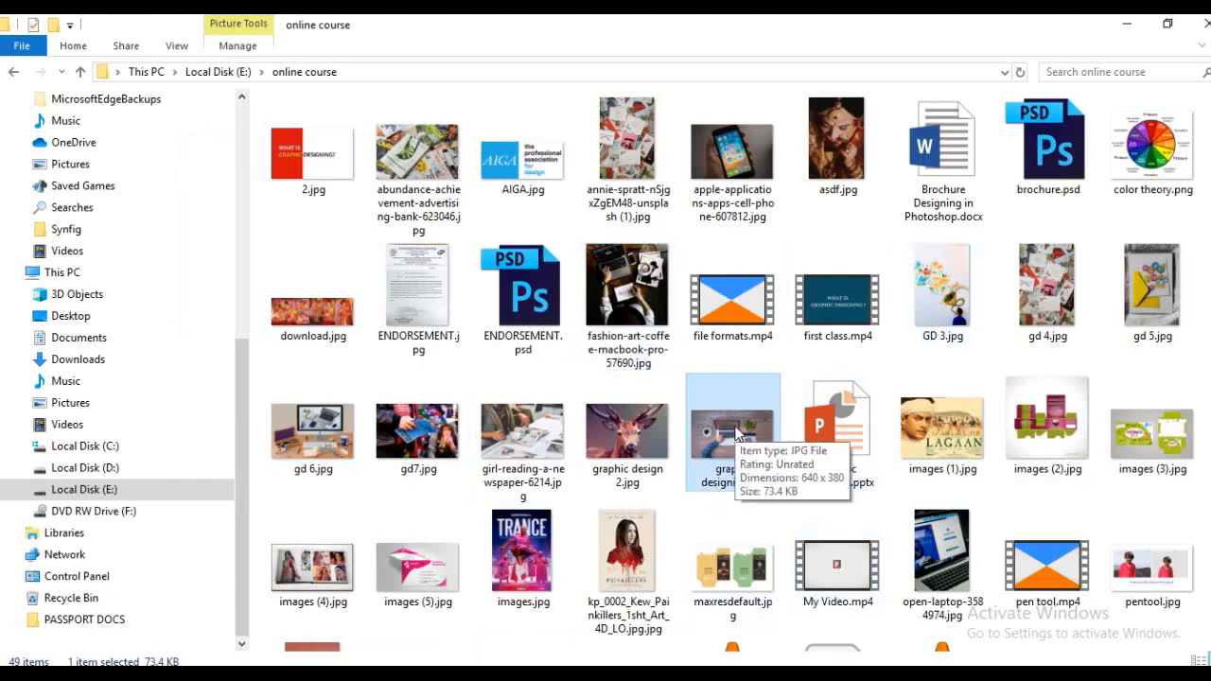
drag(716, 451, 427, 327)
key(Return)
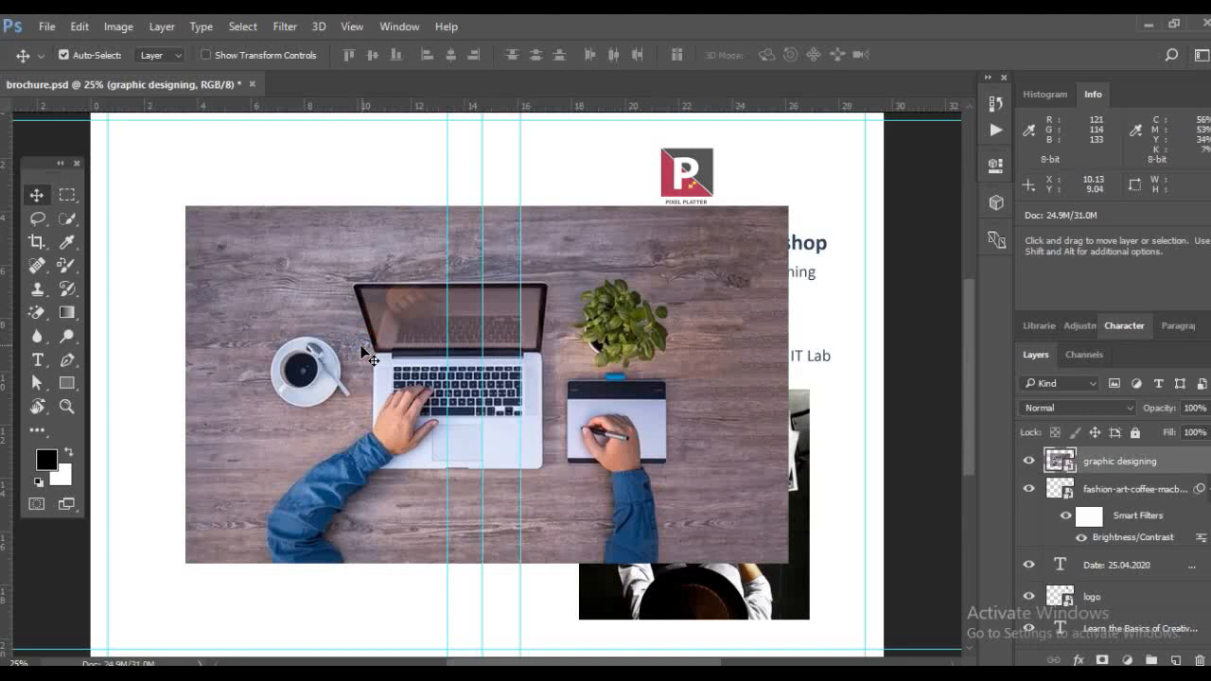
Shift the newly placed desk photo aside and move the coffee and laptop photo to the lower part of the left page
drag(409, 315, 196, 312)
drag(639, 467, 273, 490)
click(326, 348)
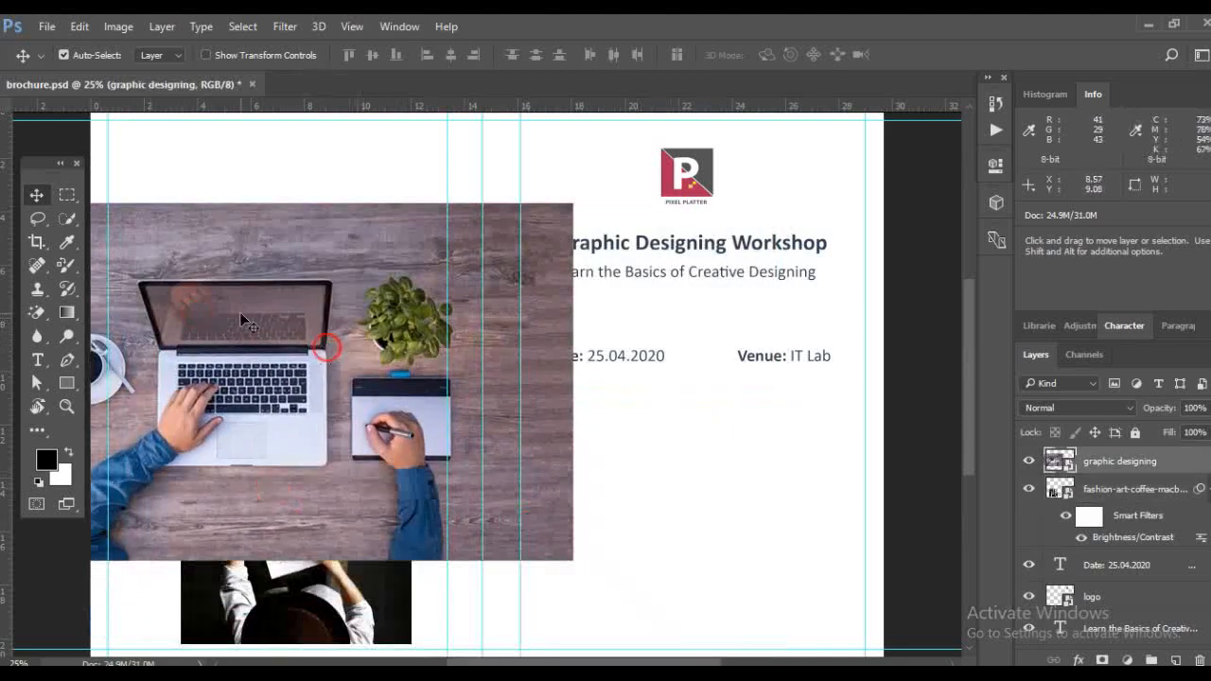
drag(244, 322, 478, 305)
Scale the desk photo down to about the width of the date and venue line and position it just below that line
key(ctrl+t)
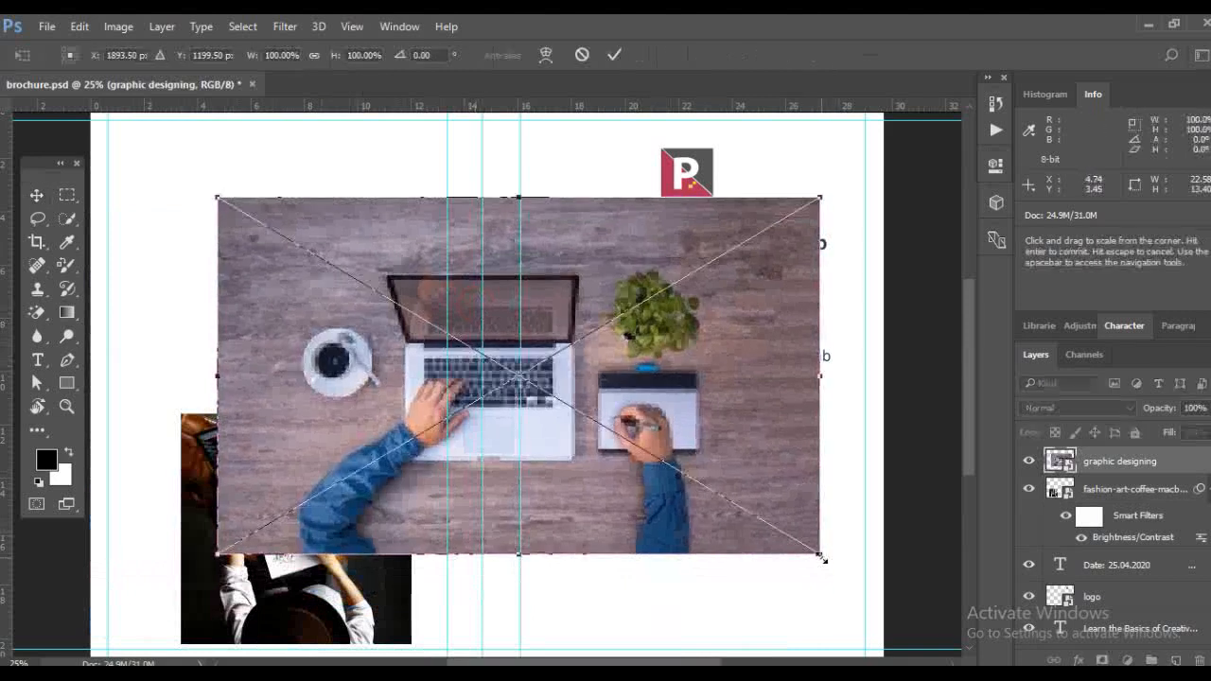
drag(822, 558, 454, 376)
drag(433, 327, 695, 456)
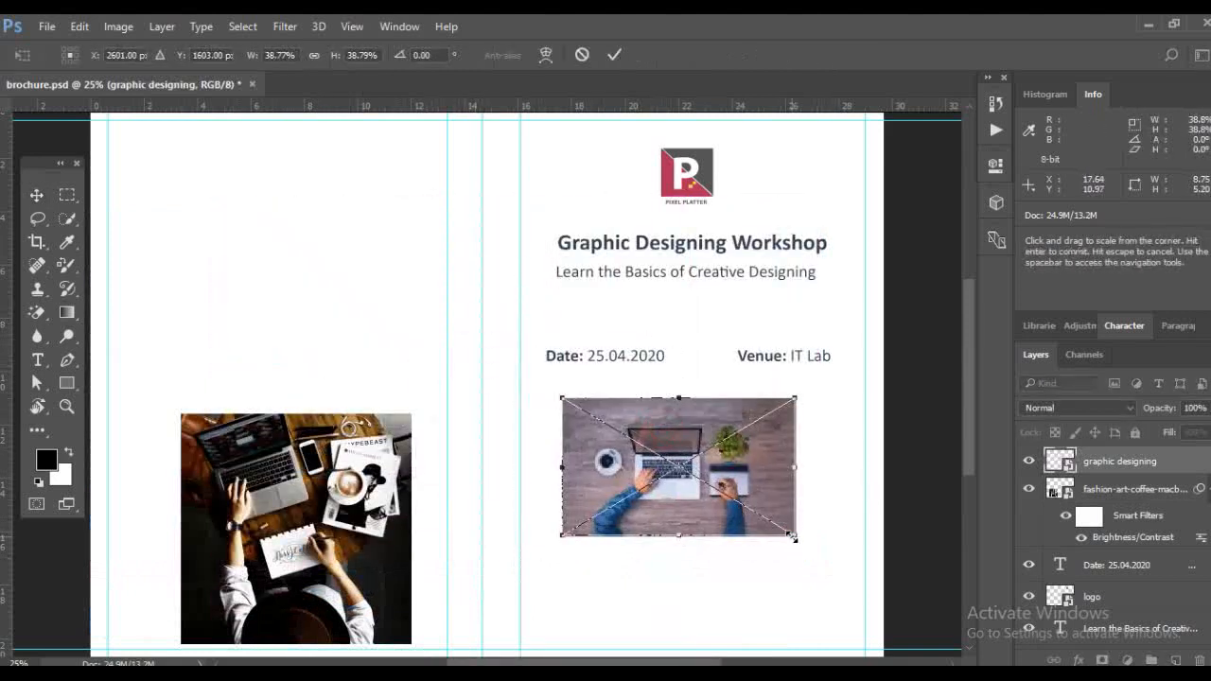
drag(792, 536, 851, 569)
drag(756, 507, 737, 496)
key(Return)
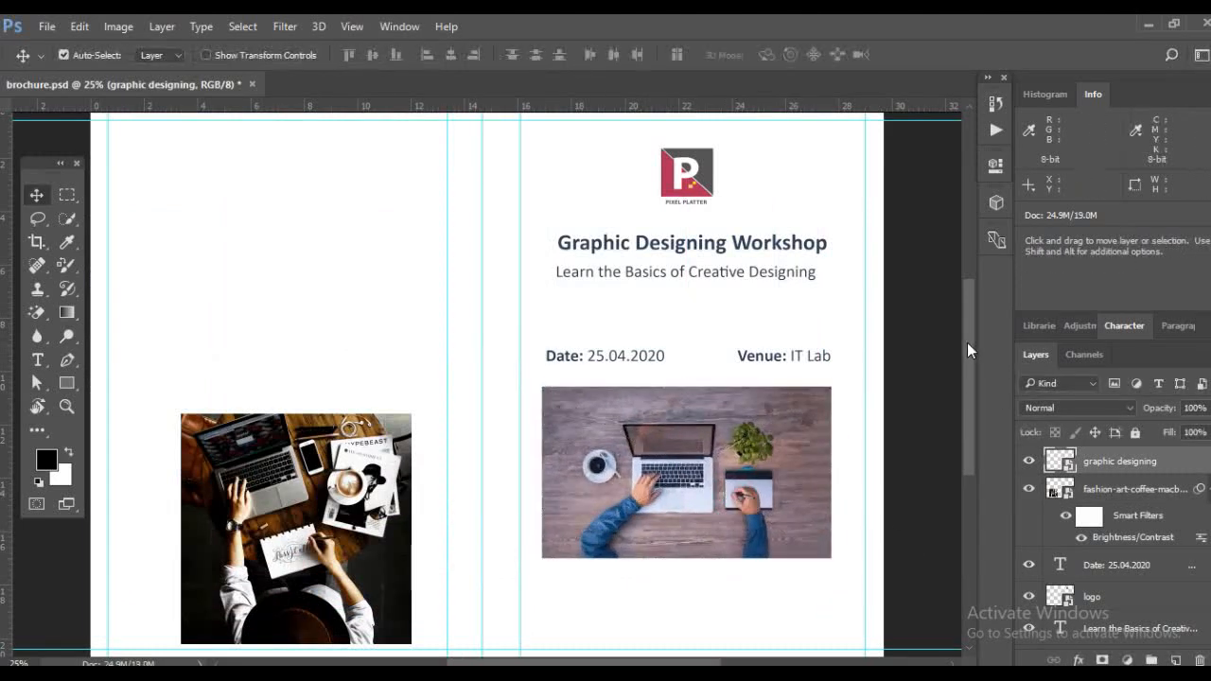
Swap the desk photo with the date and venue line so the photo sits under the subtitle, and save the brochure
drag(968, 345, 973, 366)
shift+click(782, 283)
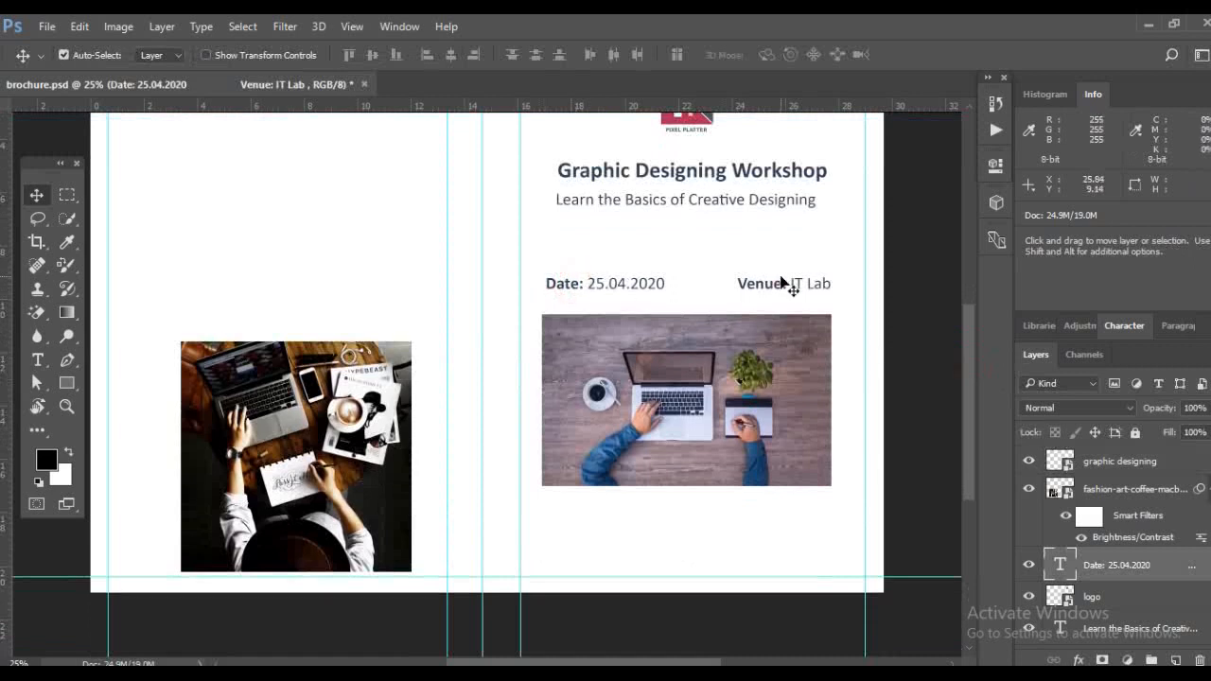
drag(647, 287, 642, 511)
drag(637, 425, 642, 344)
drag(620, 515, 627, 442)
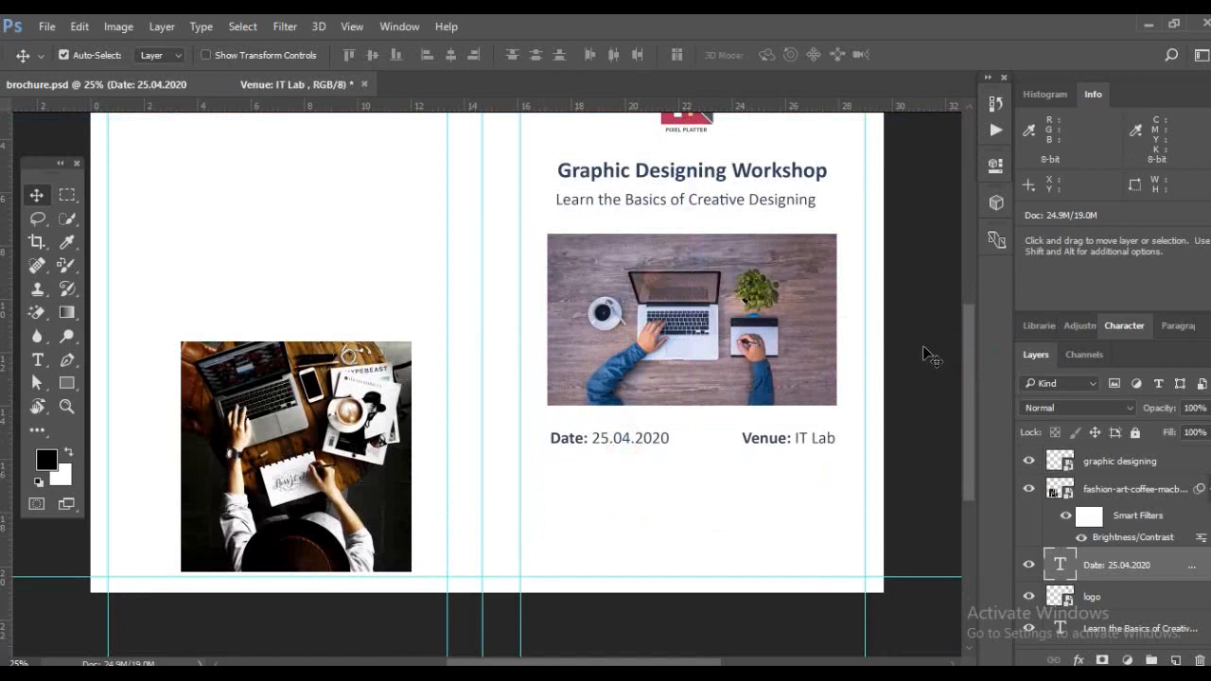
drag(968, 416, 952, 386)
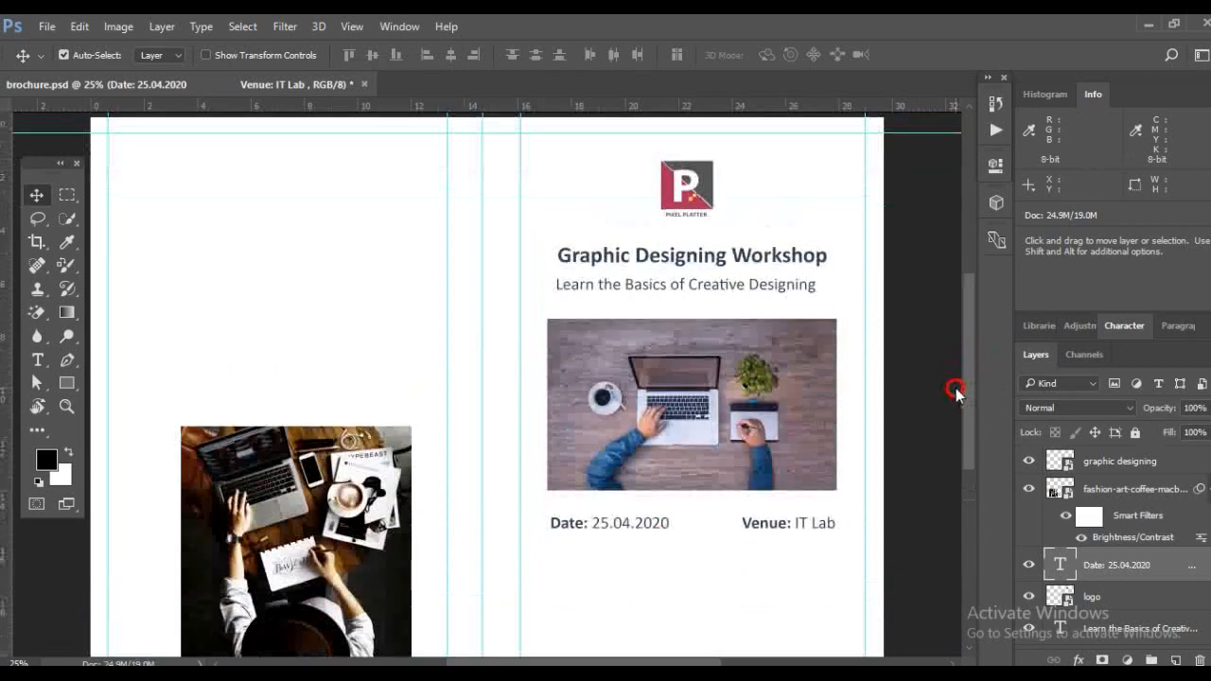
key(ctrl+s)
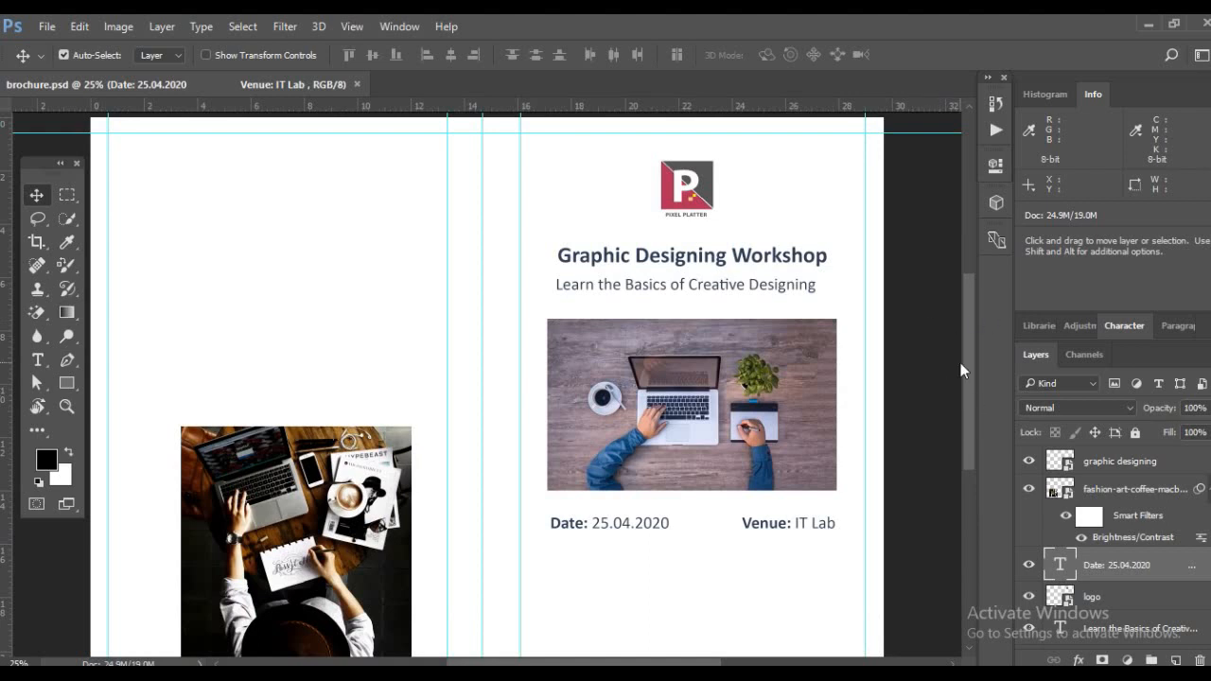
mouse_move(960, 362)
mouse_down()
mouse_move(959, 386)
mouse_move(965, 331)
mouse_move(966, 354)
mouse_up()
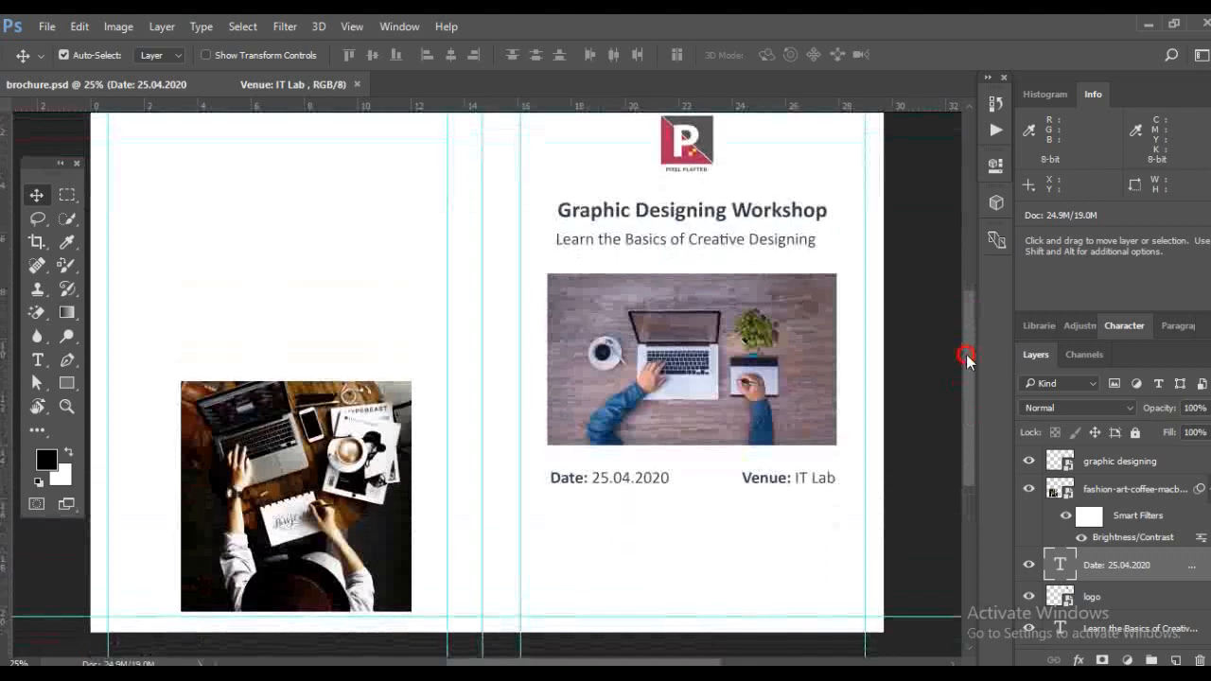
click(478, 676)
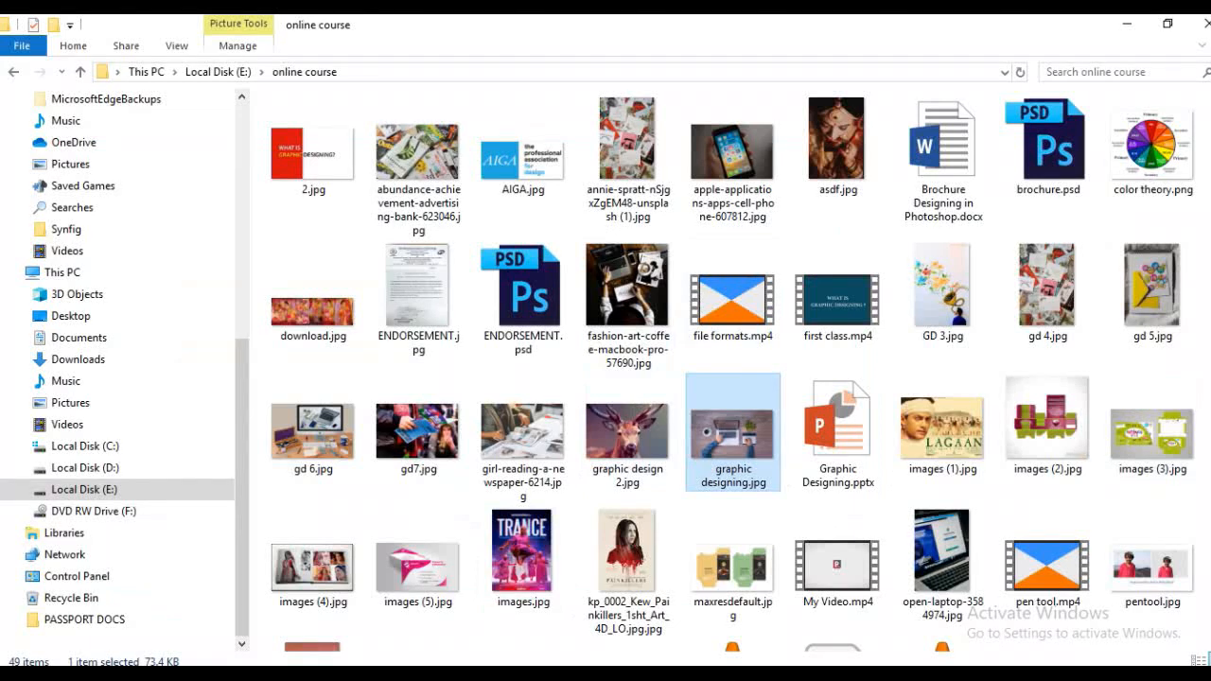
click(1126, 24)
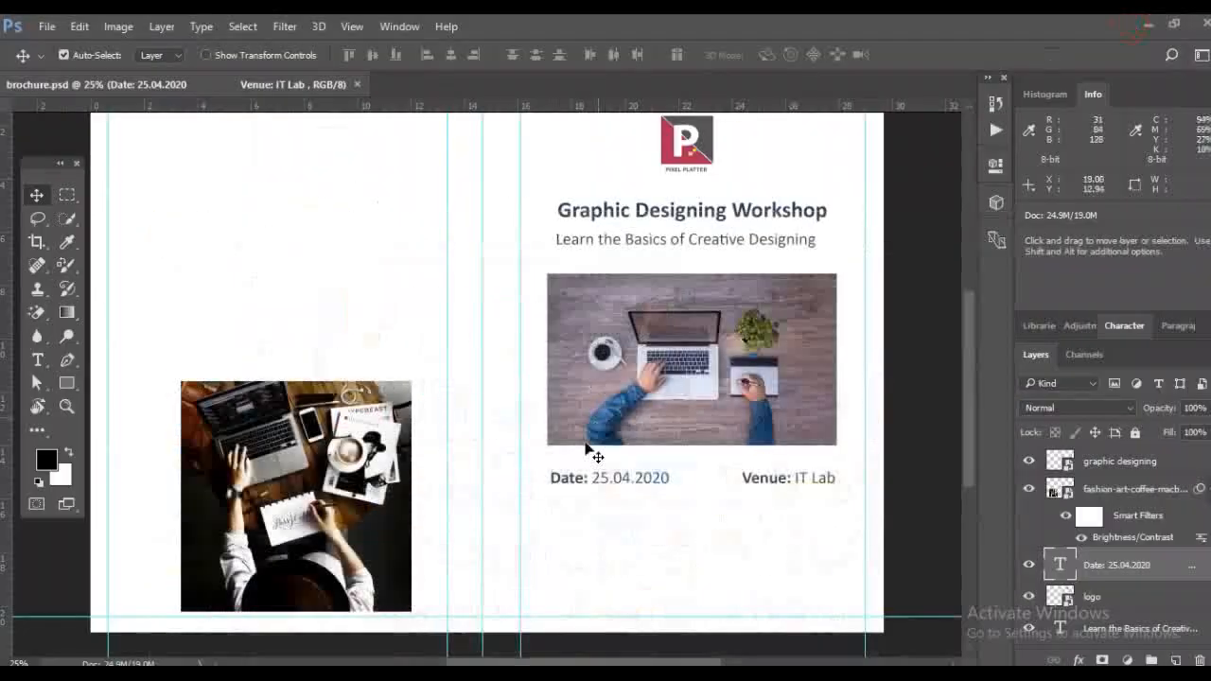
click(1147, 24)
key(alt+Tab)
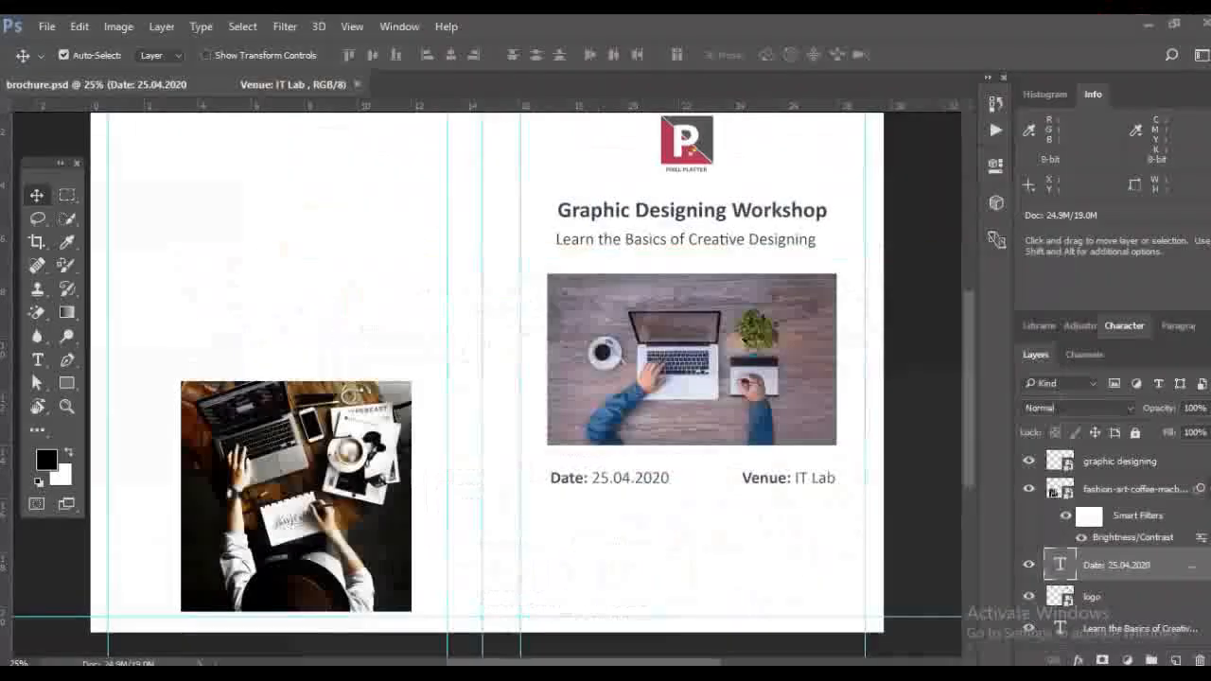
Nudge the date and venue line and the desk photo slightly down to even out their spacing, and save the brochure
click(638, 356)
drag(601, 478, 602, 481)
drag(631, 376, 628, 387)
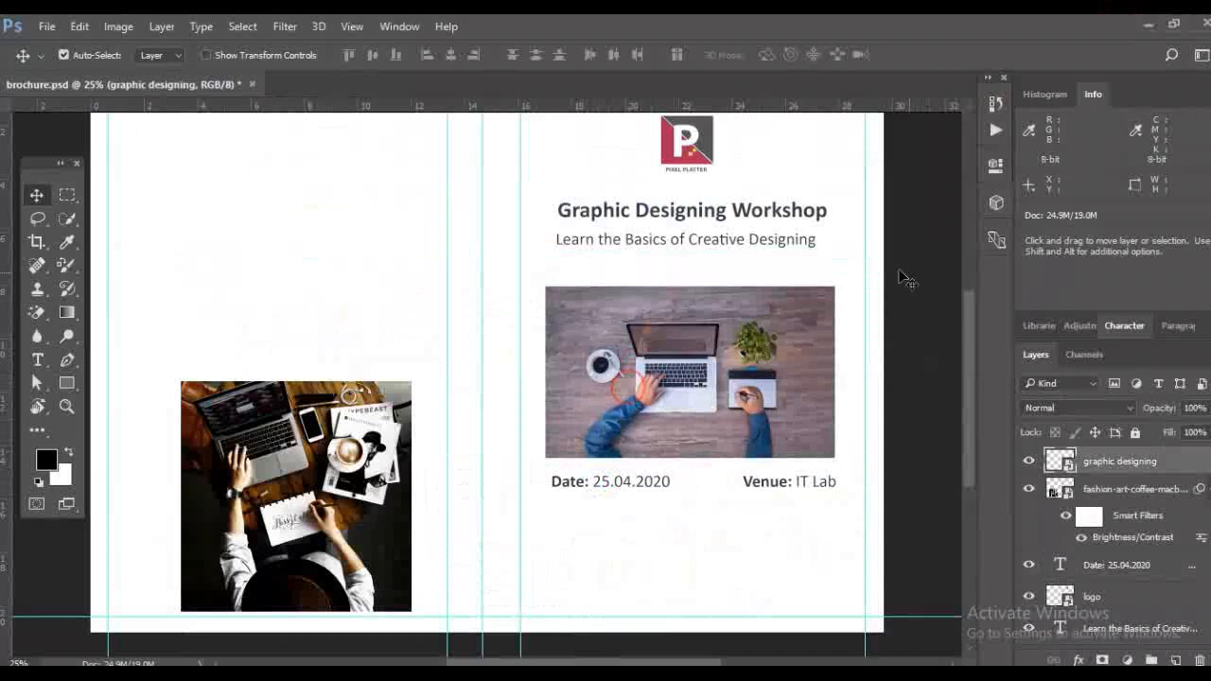
key(space)
drag(600, 243, 588, 279)
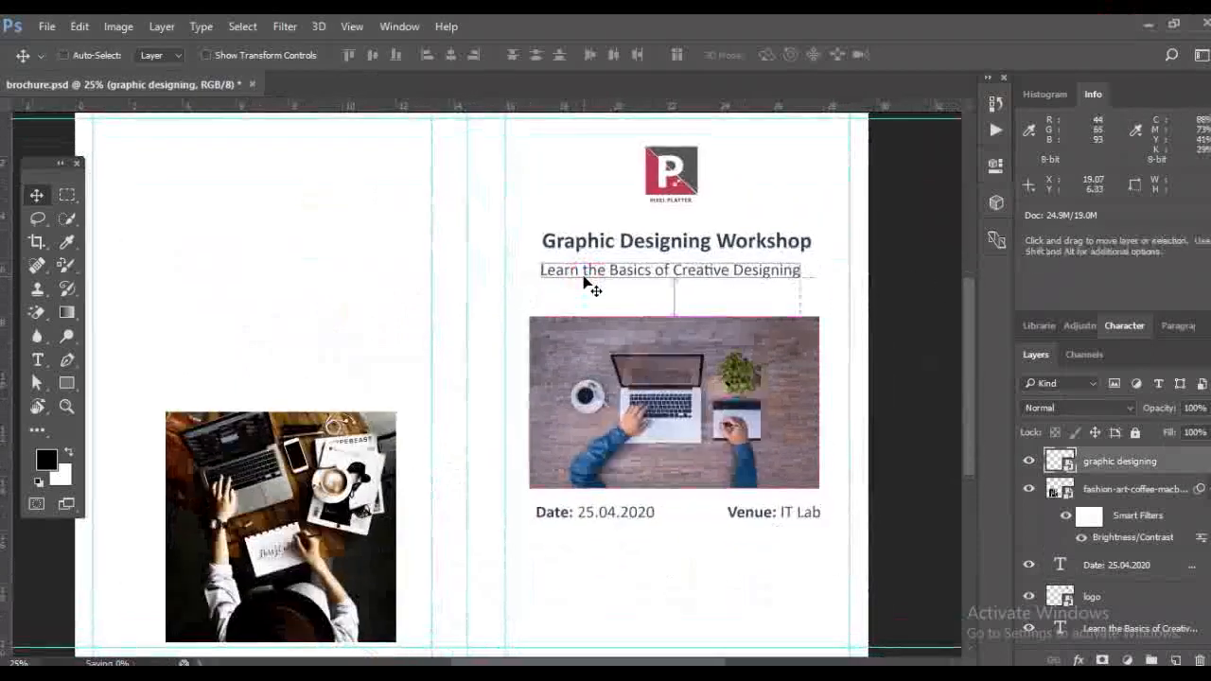
key(ctrl)
Draw a black rectangle of about 1513 x 2350 px directly above the Background layer, filling the right page's guide area
key(ctrl+minus)
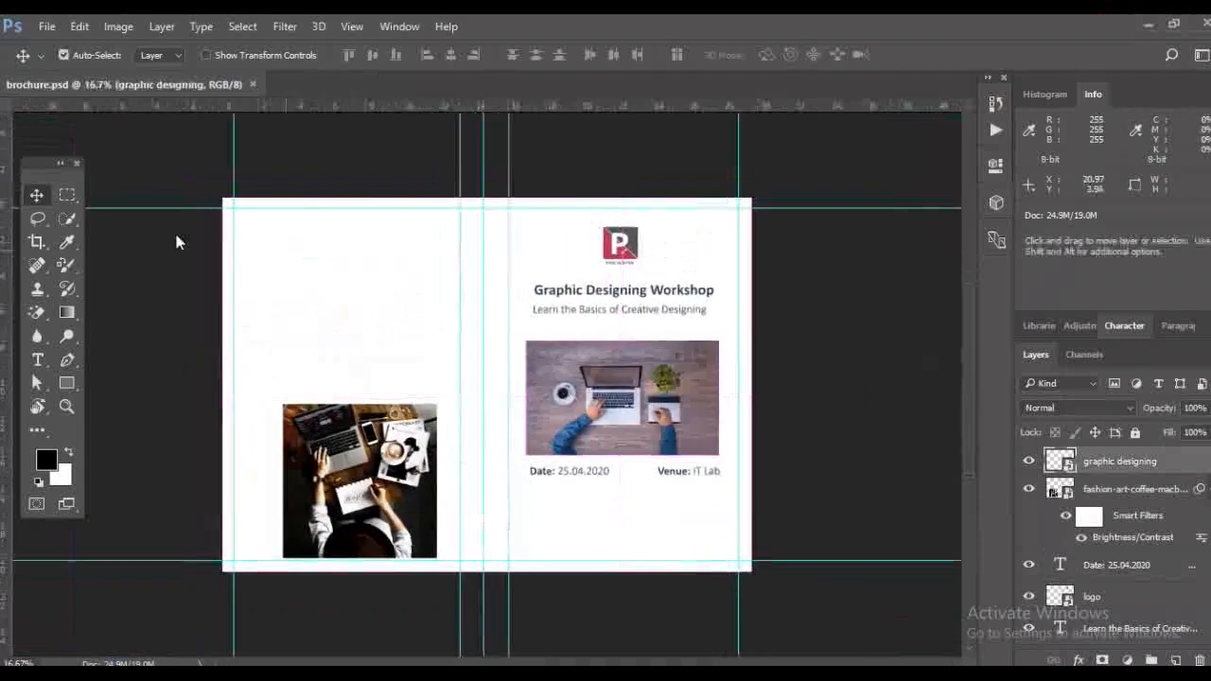
click(66, 383)
scroll(1112, 548, down, 2)
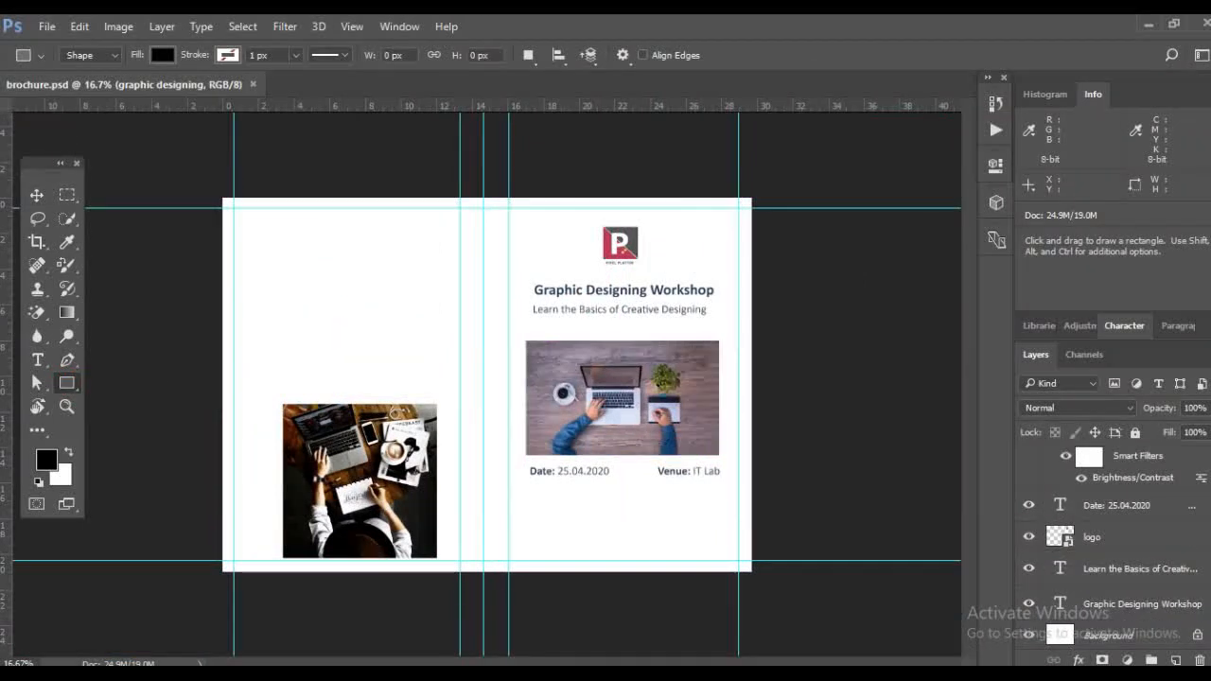
click(1113, 636)
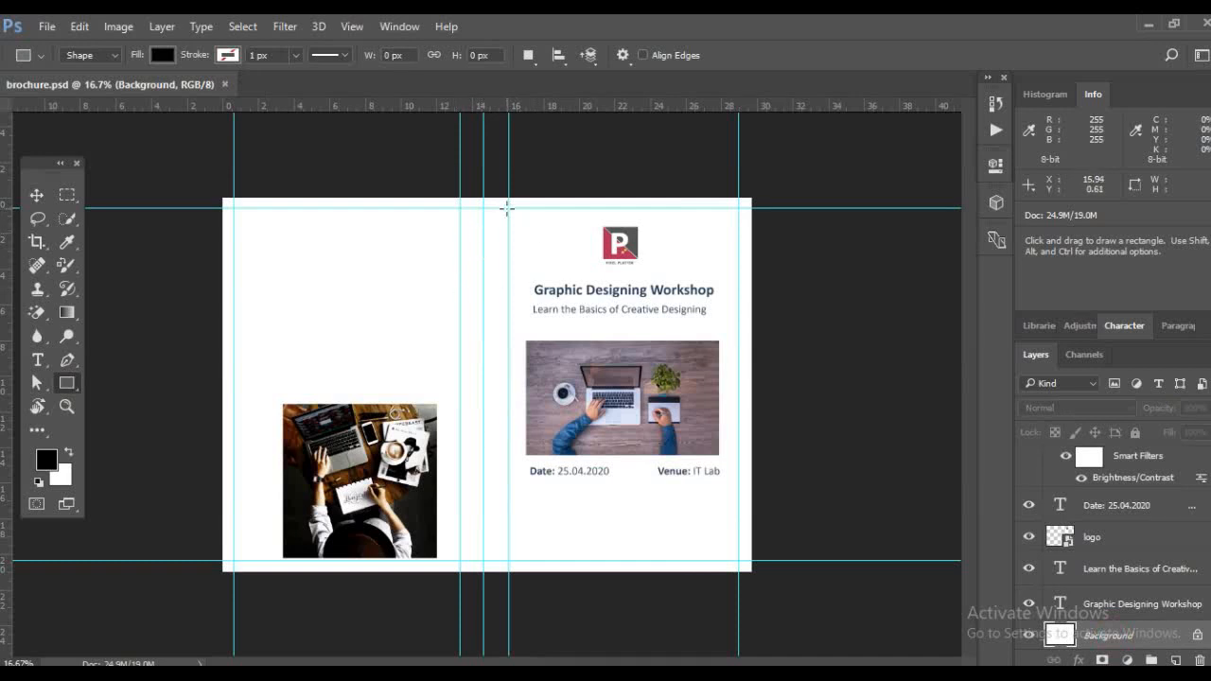
drag(509, 206, 737, 562)
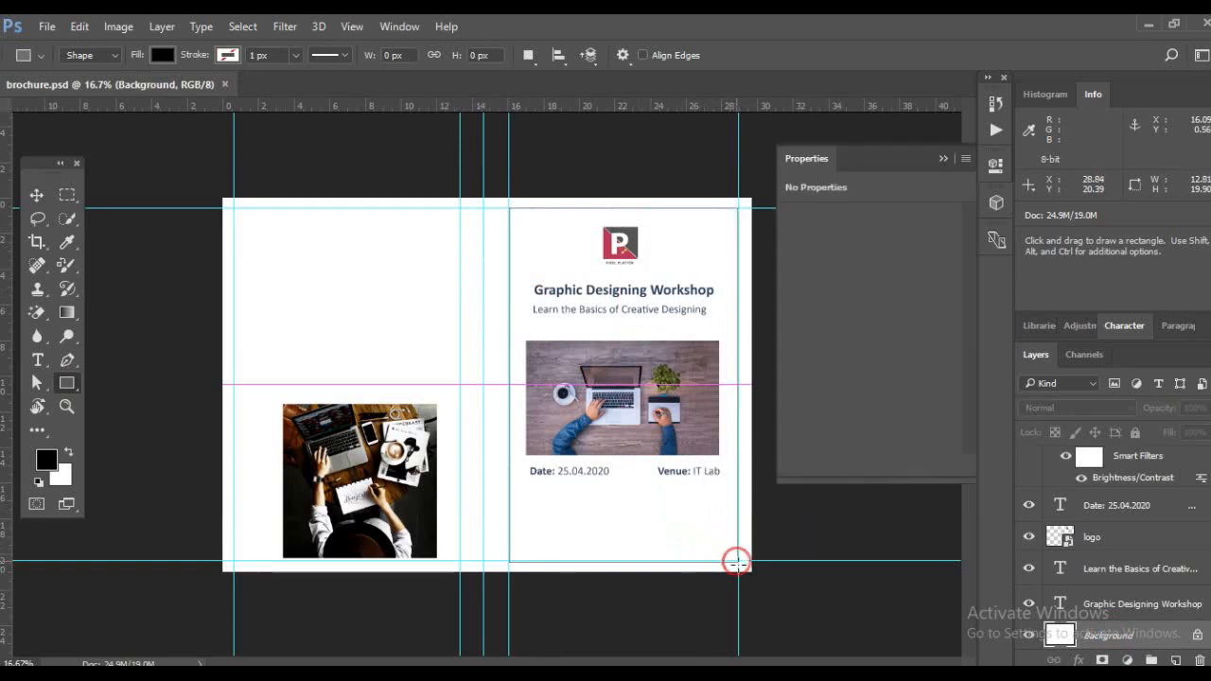
click(37, 194)
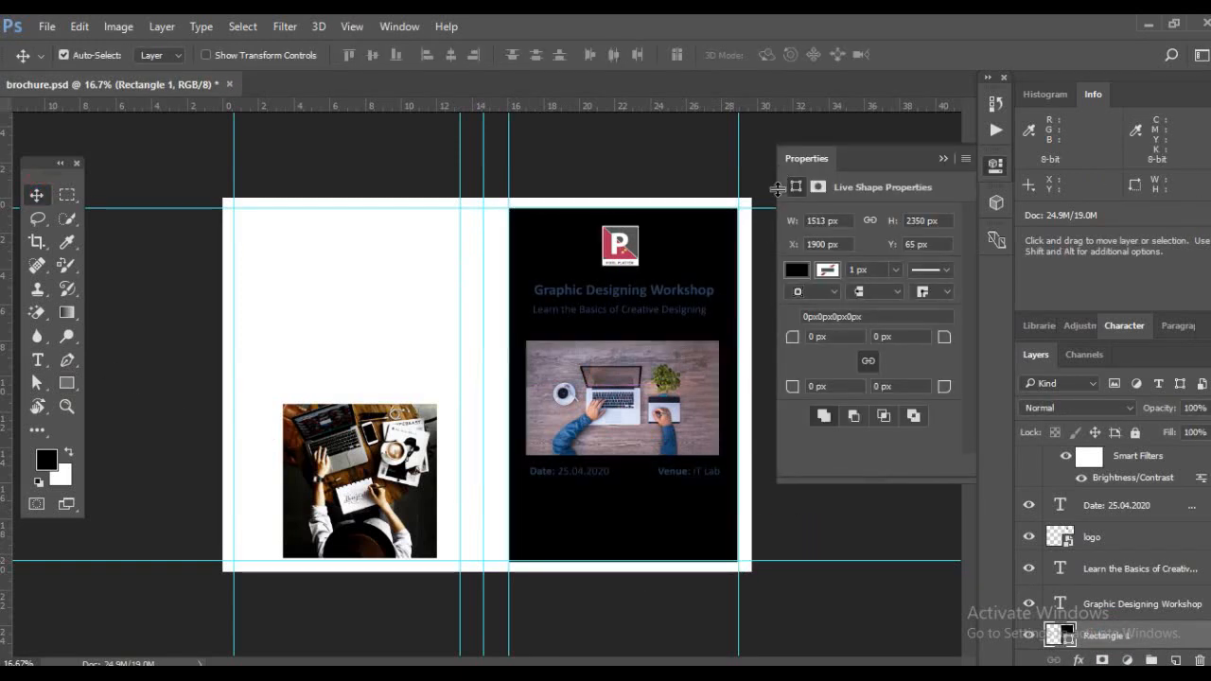
Open the rectangle's fill colour and try pink e09292, pale aqua c7faf5, and light greens e7fac7 and e0fcaf
double_click(1066, 636)
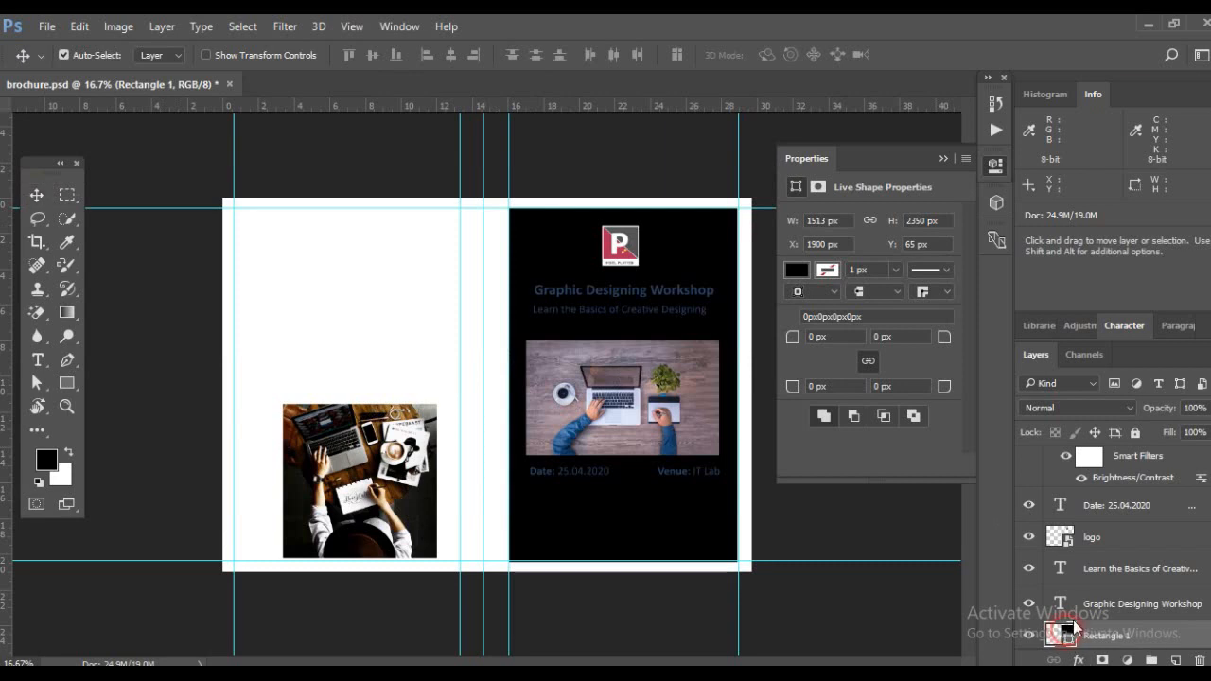
click(767, 173)
drag(825, 115, 926, 78)
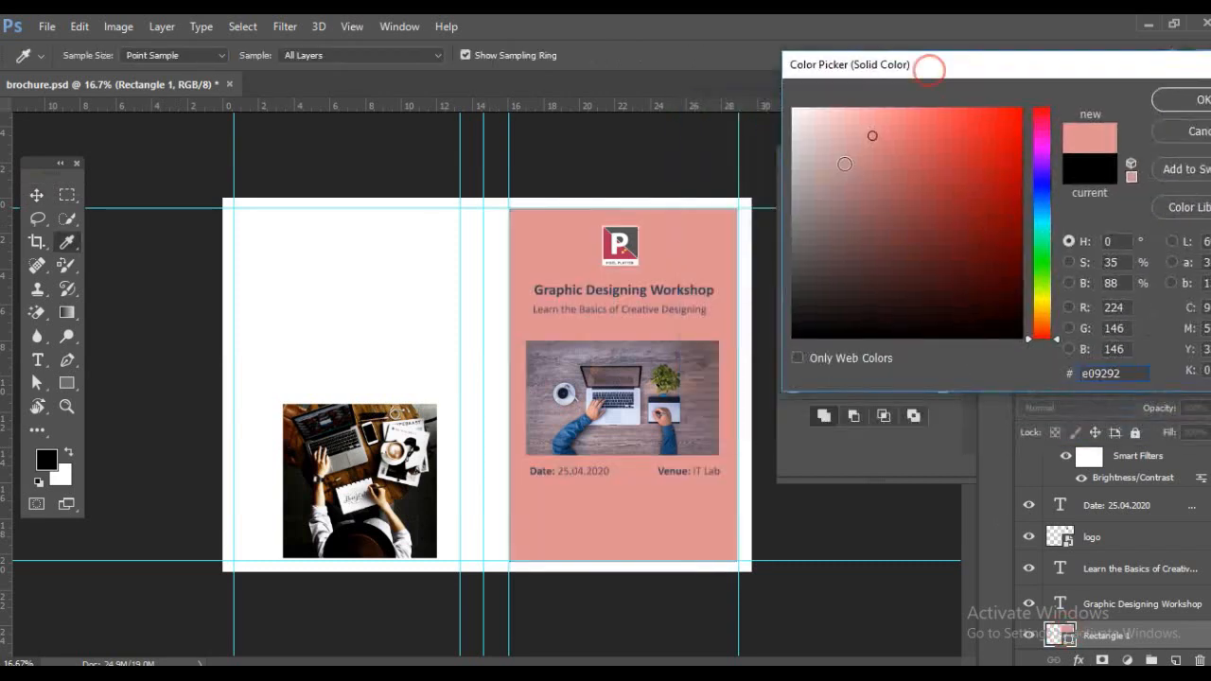
click(839, 113)
click(1037, 227)
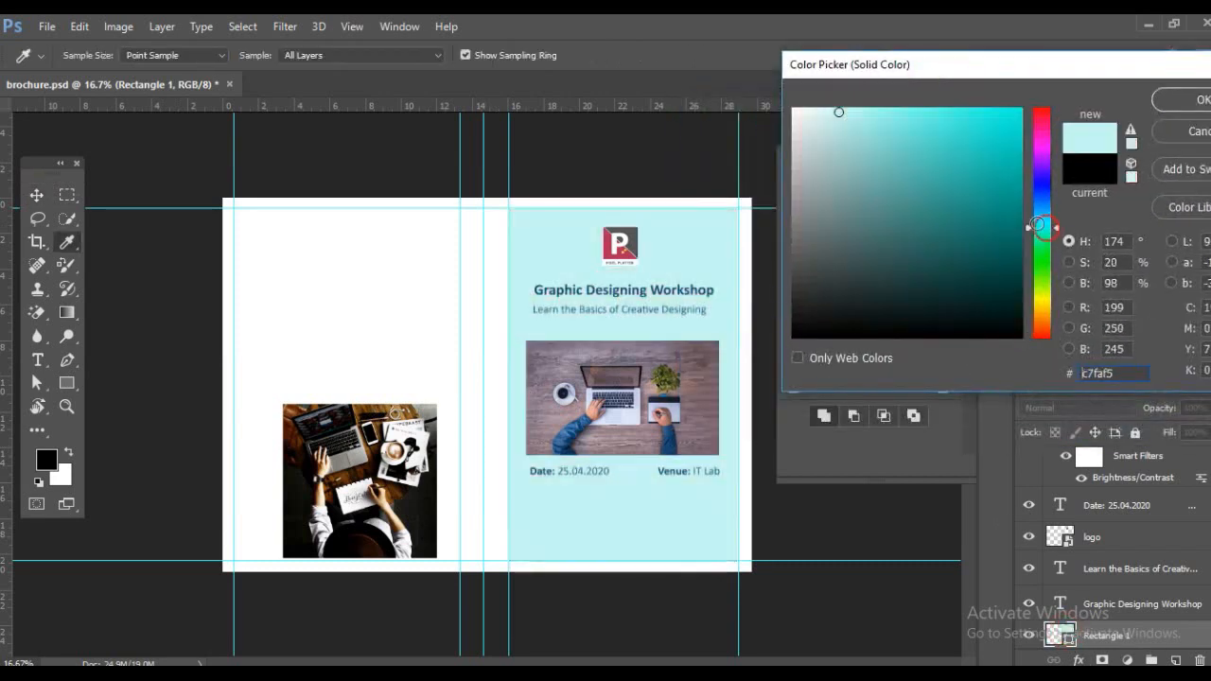
drag(1038, 333, 1041, 295)
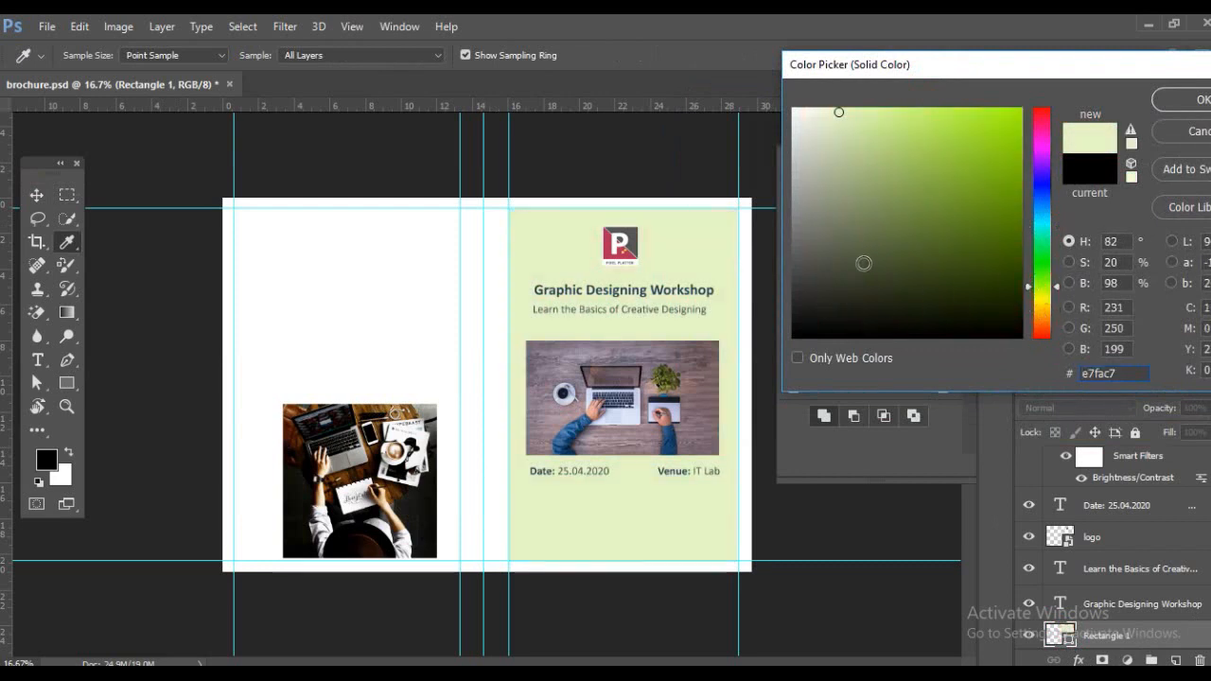
click(862, 110)
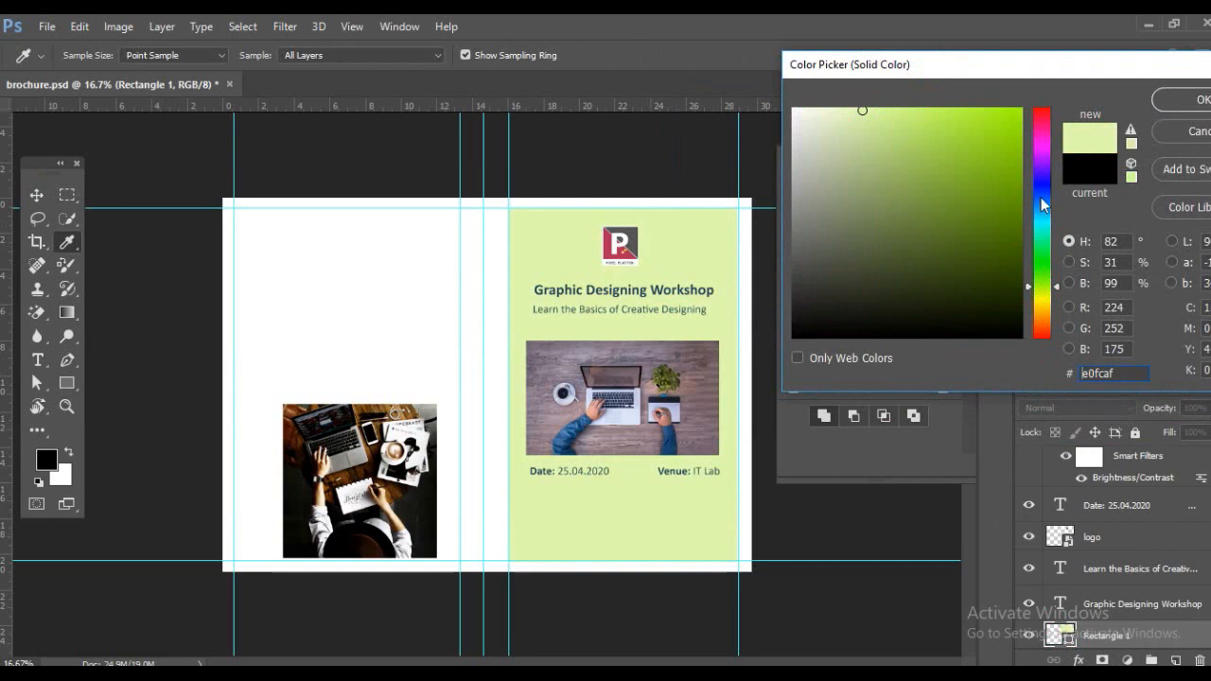
Try the pink shades fcafce, fcafda and ffc9e7 as the rectangle's fill
drag(1040, 203, 1041, 131)
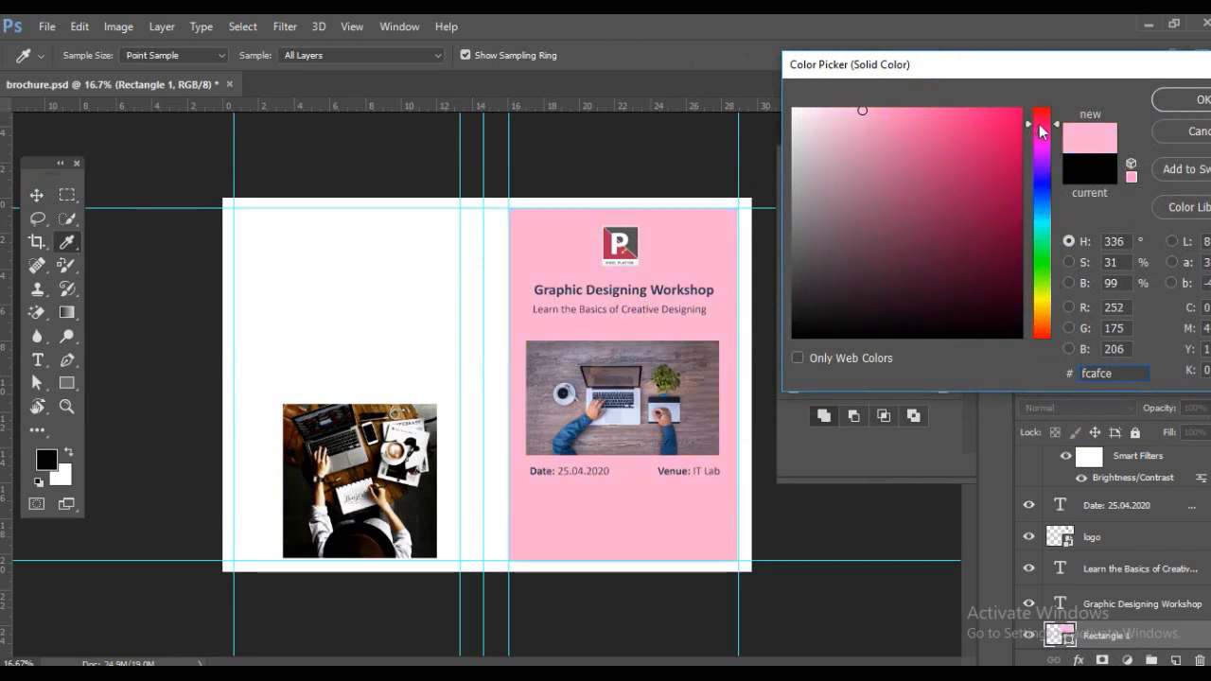
click(1041, 132)
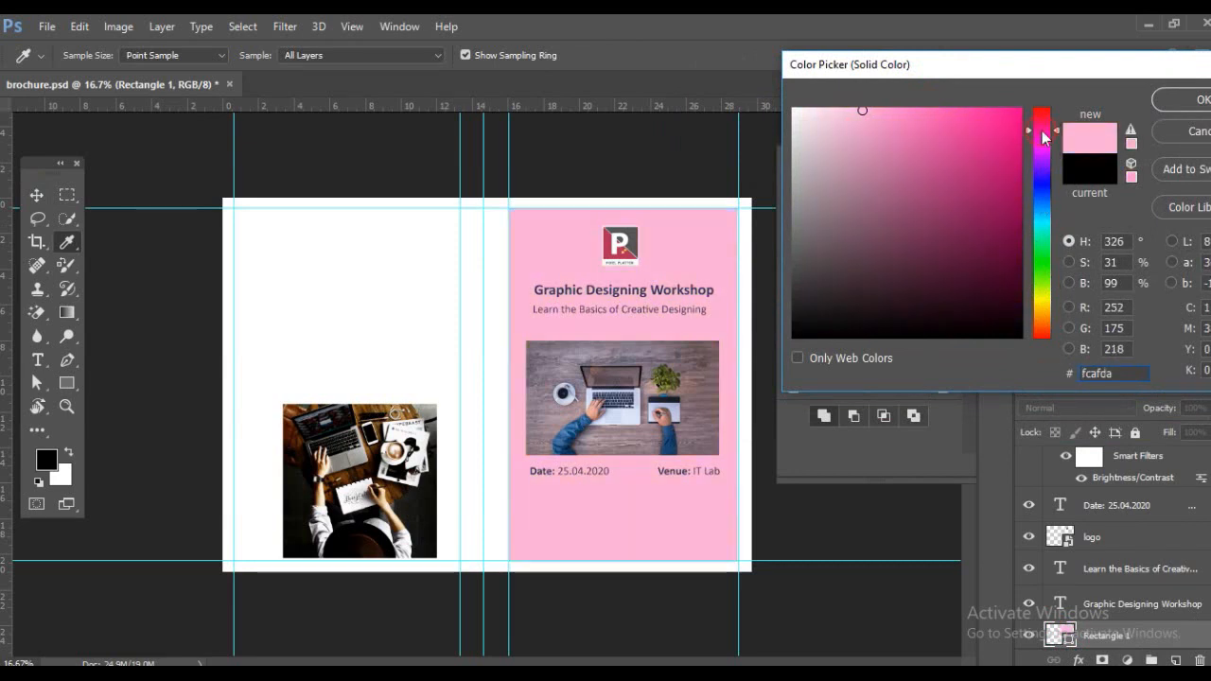
click(850, 114)
click(841, 109)
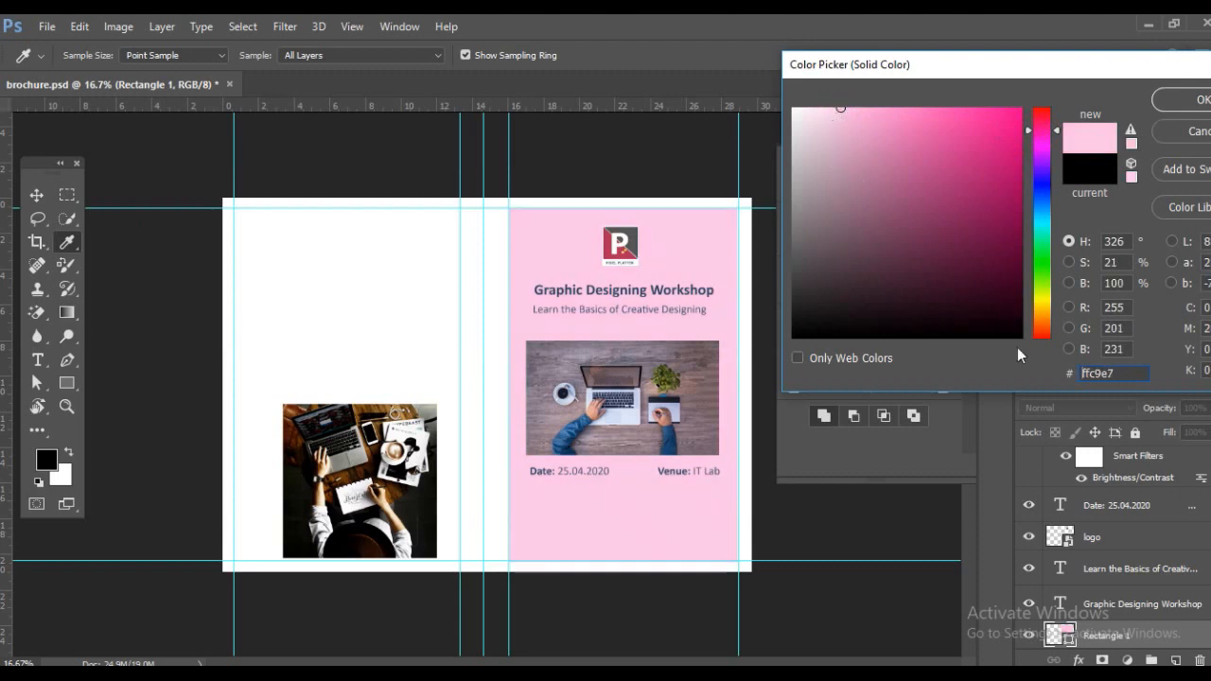
Set the rectangle's fill to light green d2f7a3 and accept the colour
click(1044, 301)
drag(1048, 303, 1048, 293)
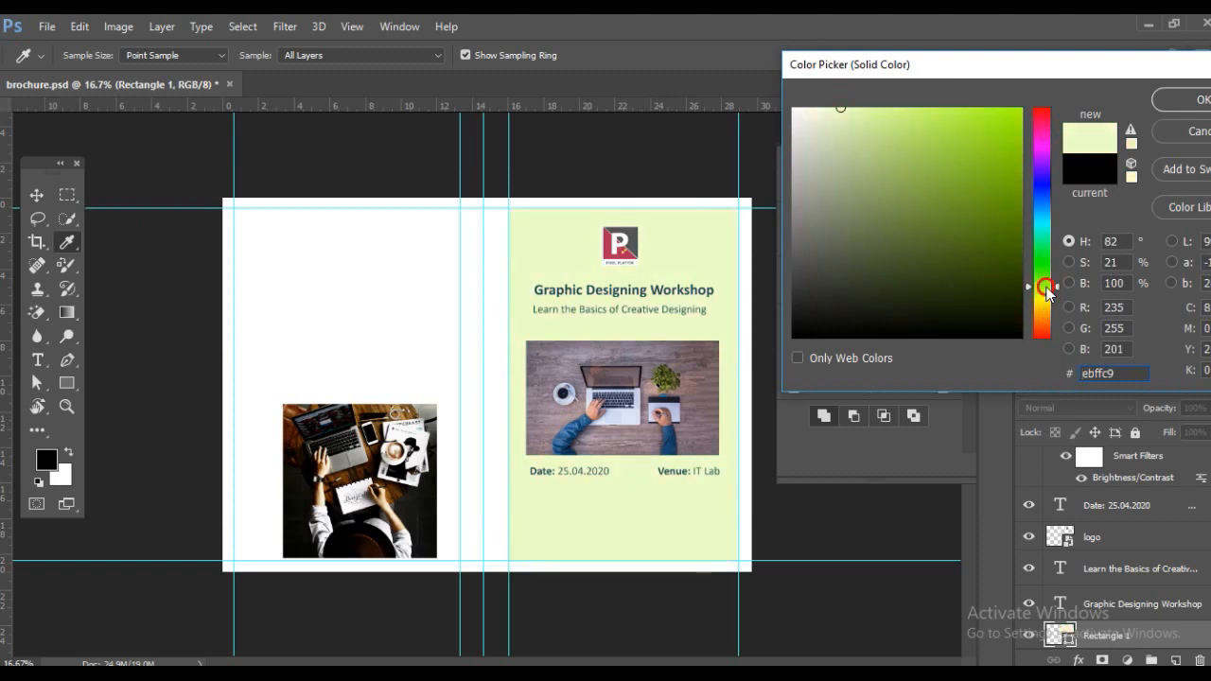
click(870, 112)
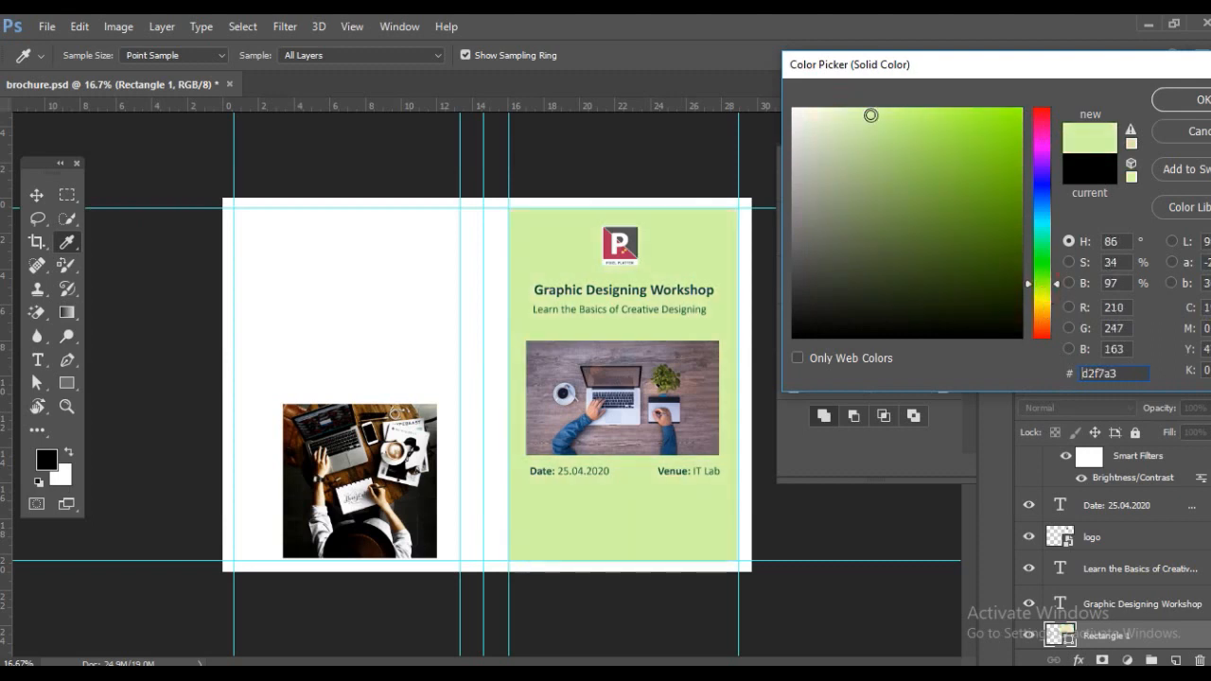
click(1165, 100)
Select the Graphic Designing Workshop heading text and apply Faux Bold to it
key(ctrl+plus)
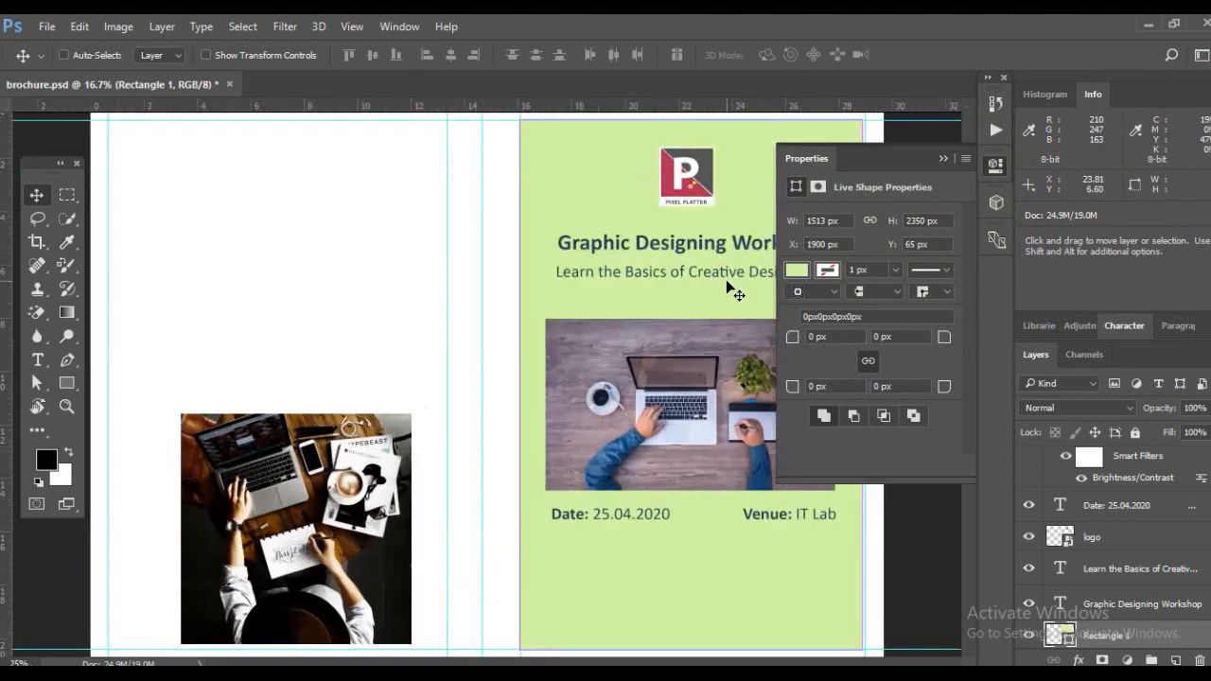
drag(649, 270, 517, 274)
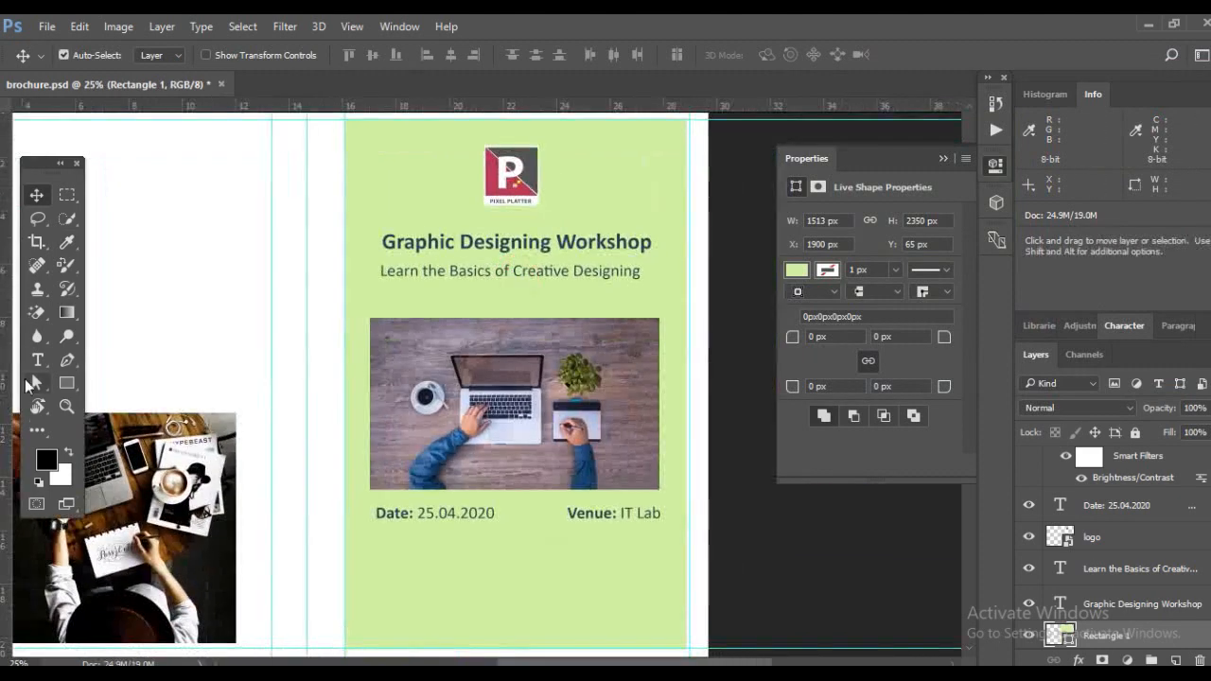
click(38, 360)
drag(383, 242, 658, 242)
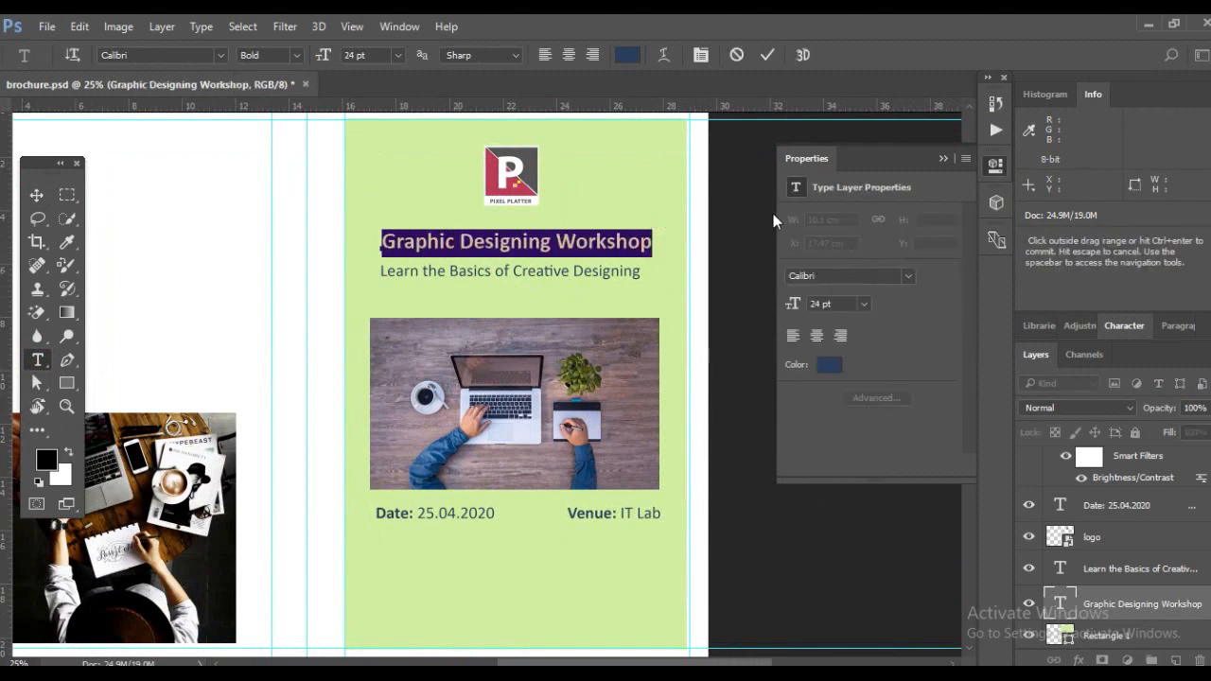
click(399, 26)
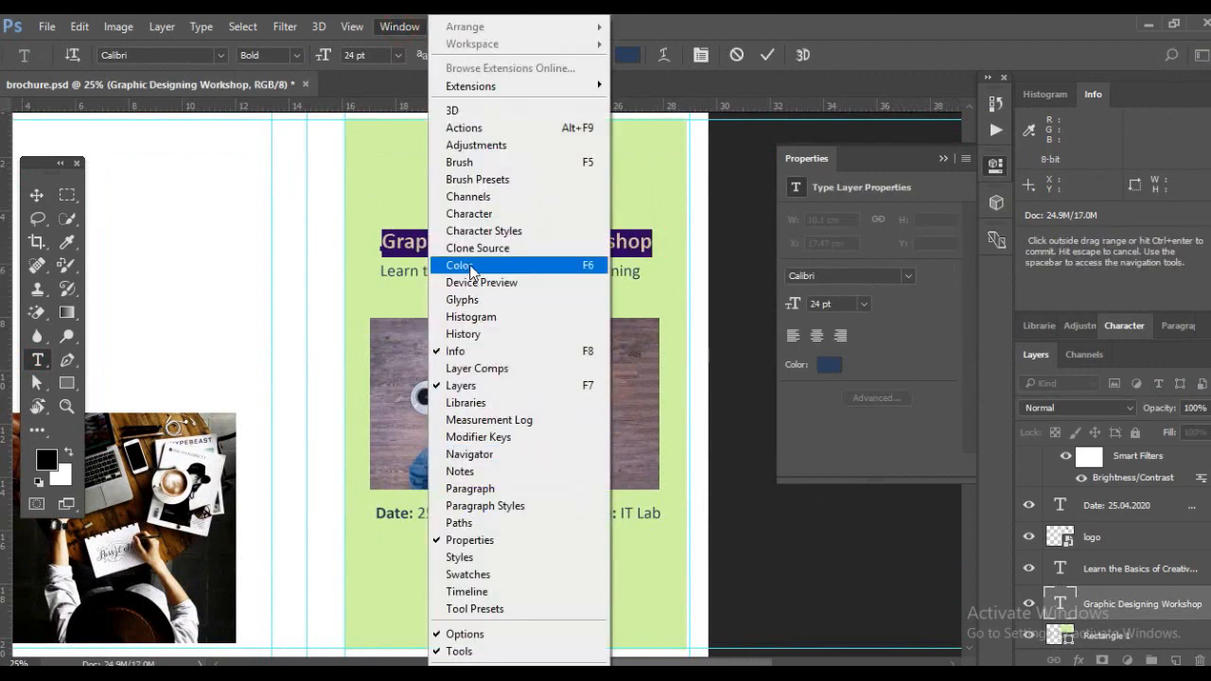
click(473, 215)
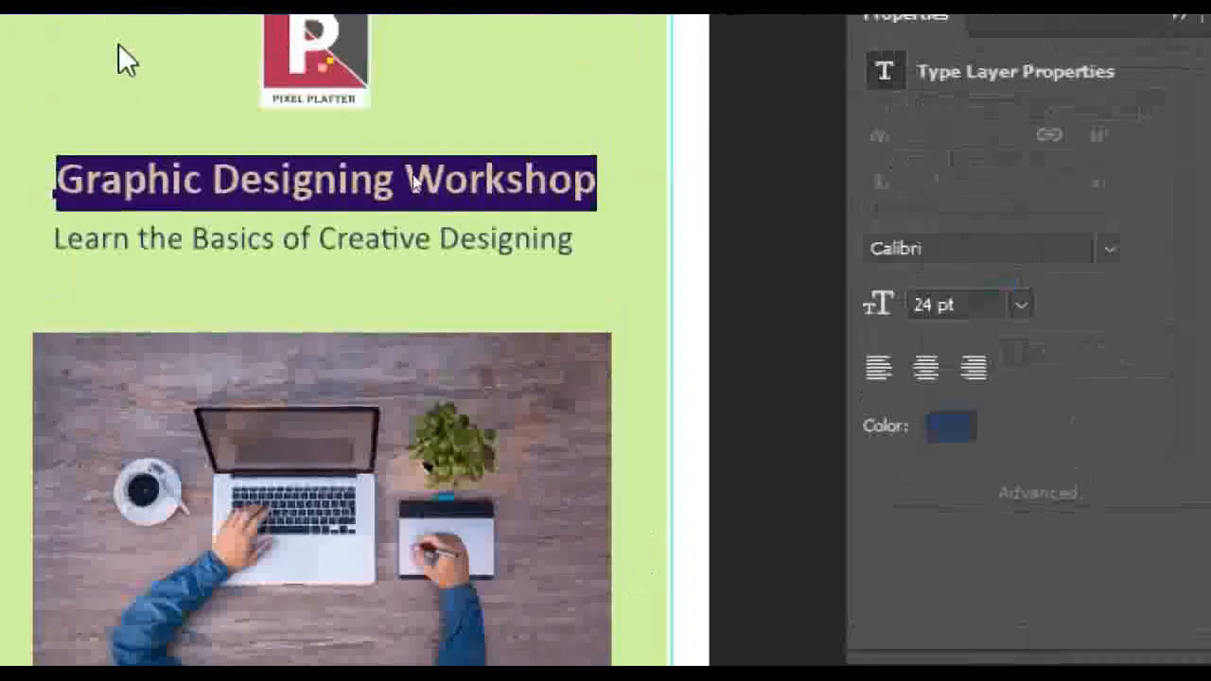
key(ctrl+shift+b)
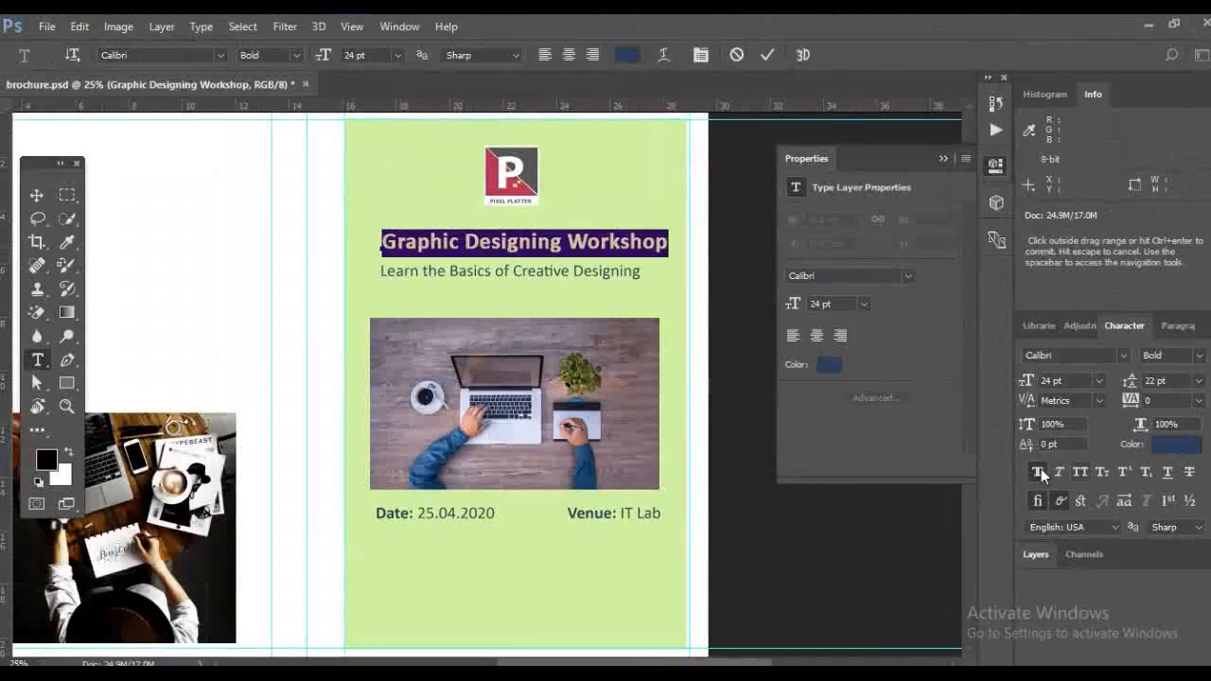
Apply Faux Bold and All Caps to the Graphic Designing Workshop heading and shift it about 0.5 cm to the left
key(ctrl+shift+b)
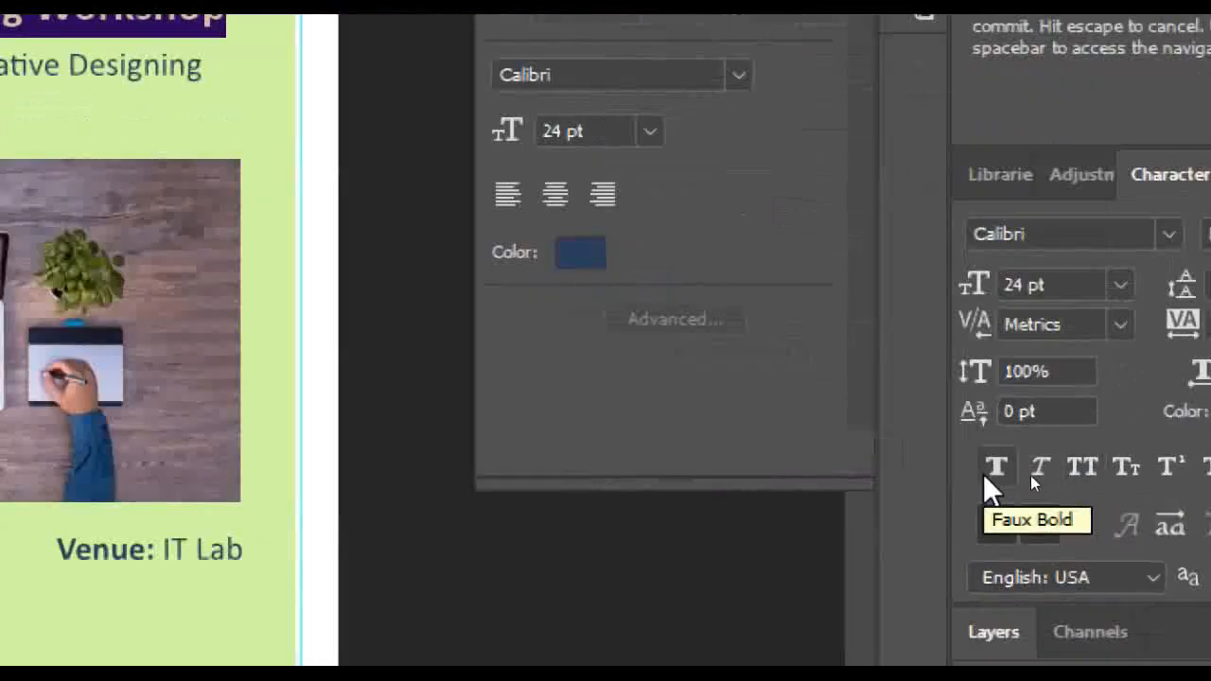
click(996, 470)
click(1080, 468)
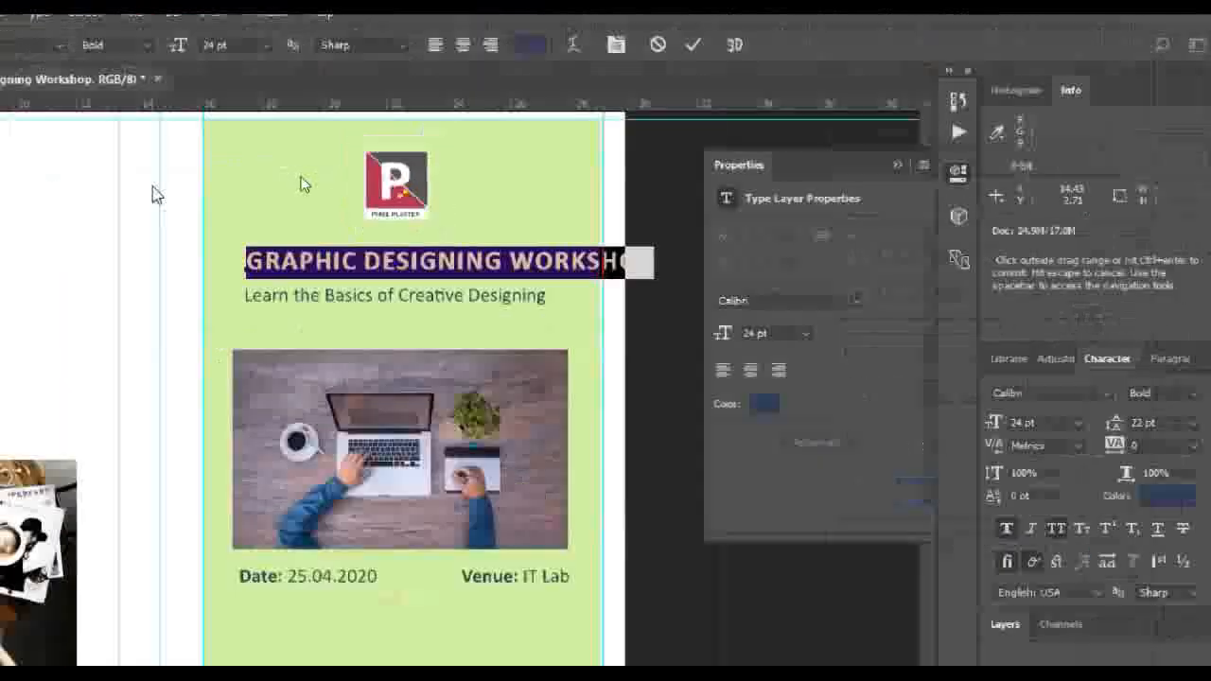
click(37, 194)
drag(506, 240, 492, 242)
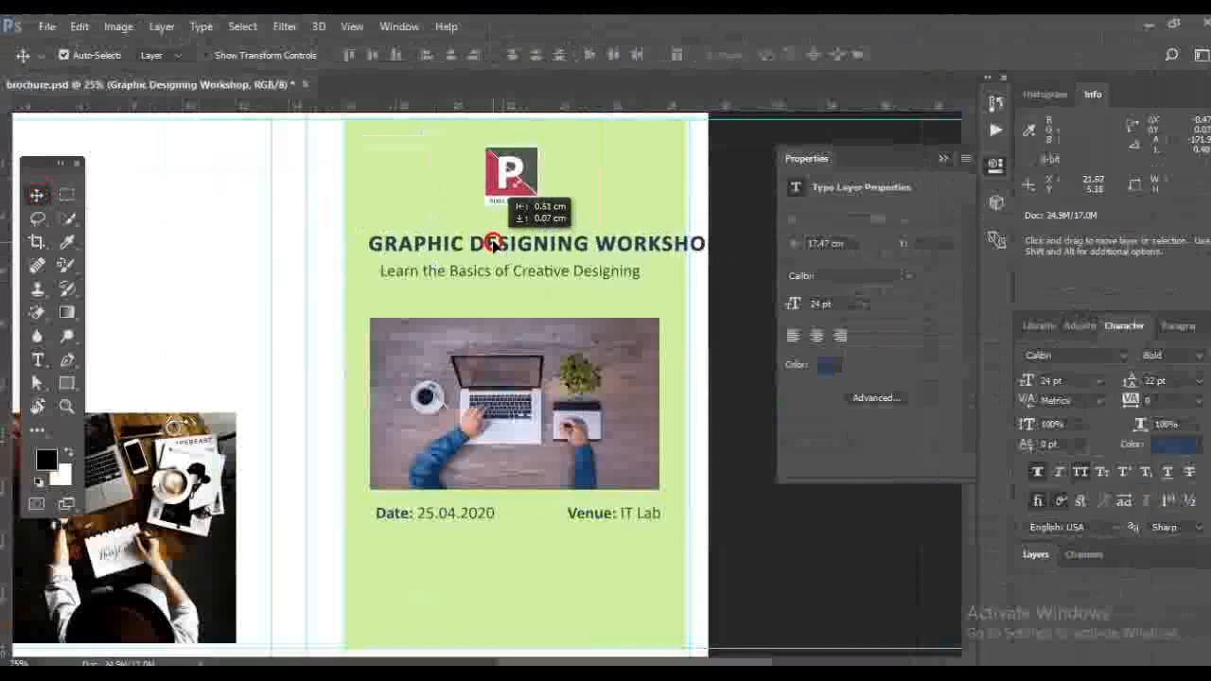
Set the Graphic Designing Workshop heading to 18 pt and centre it by eye beneath the logo
click(36, 359)
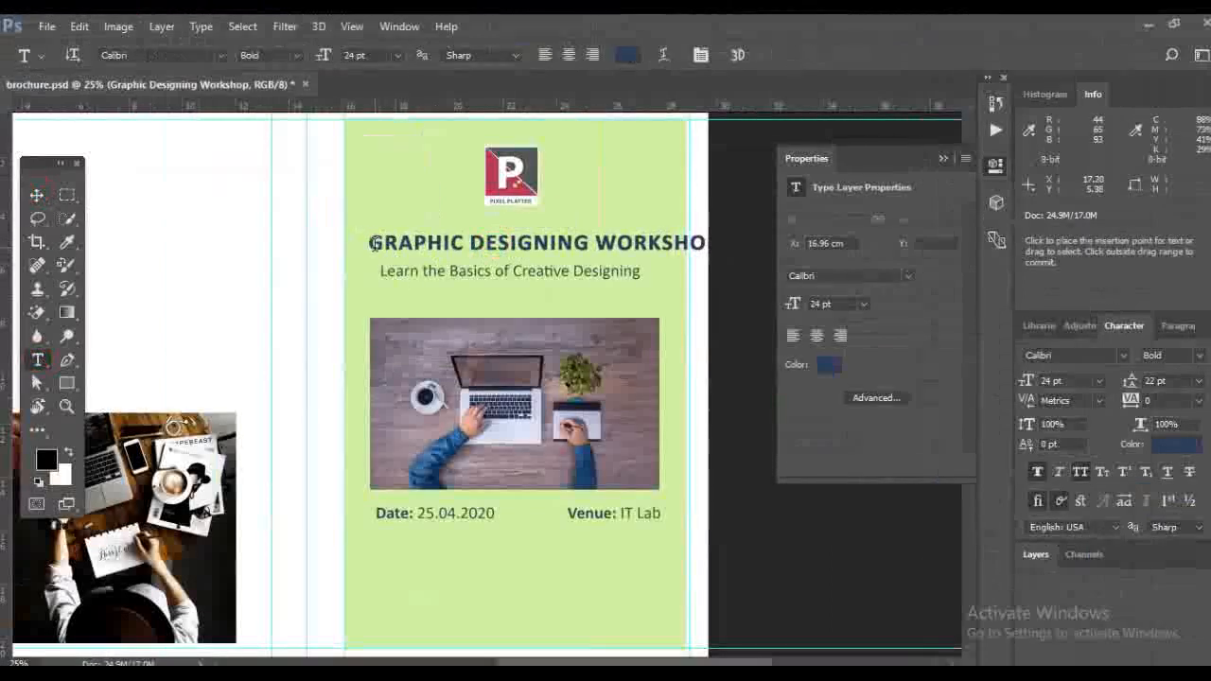
drag(373, 244, 778, 259)
click(397, 55)
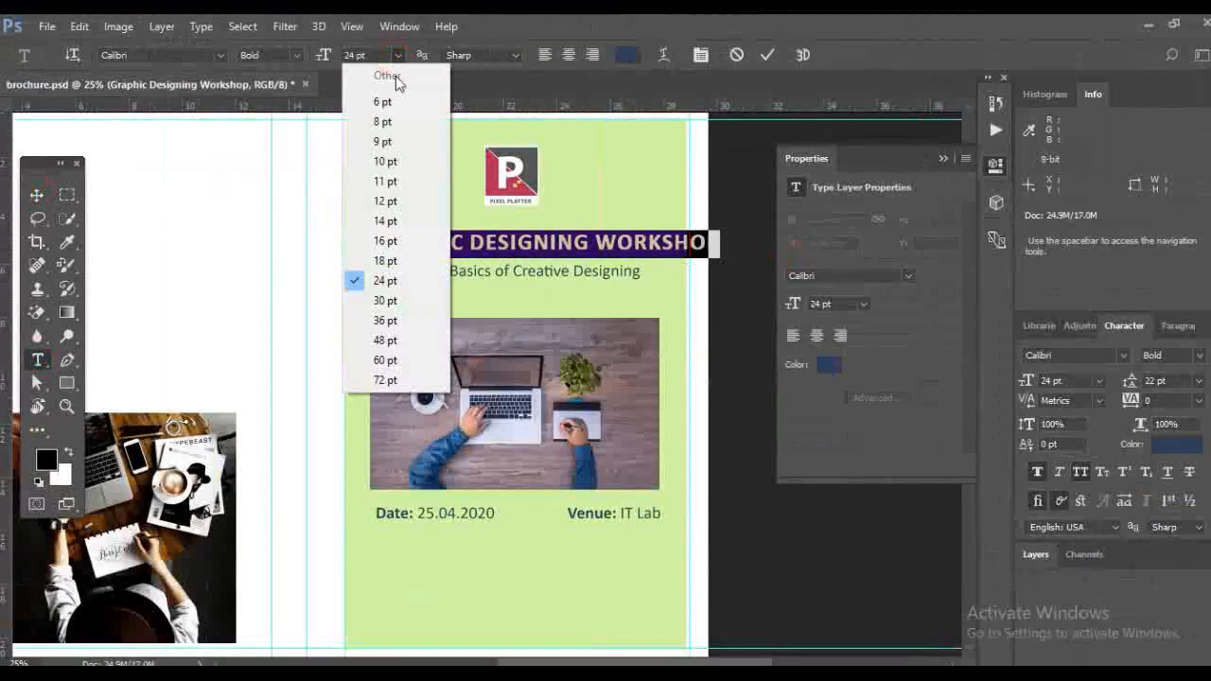
click(385, 260)
click(37, 195)
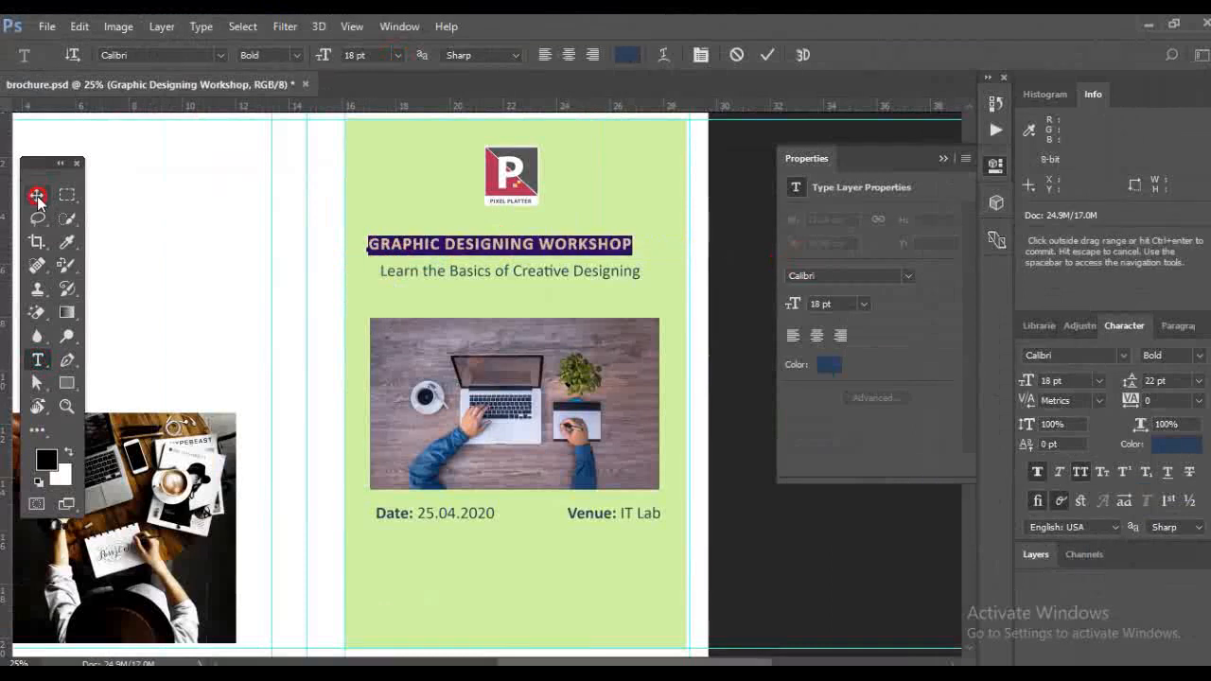
drag(496, 245, 511, 239)
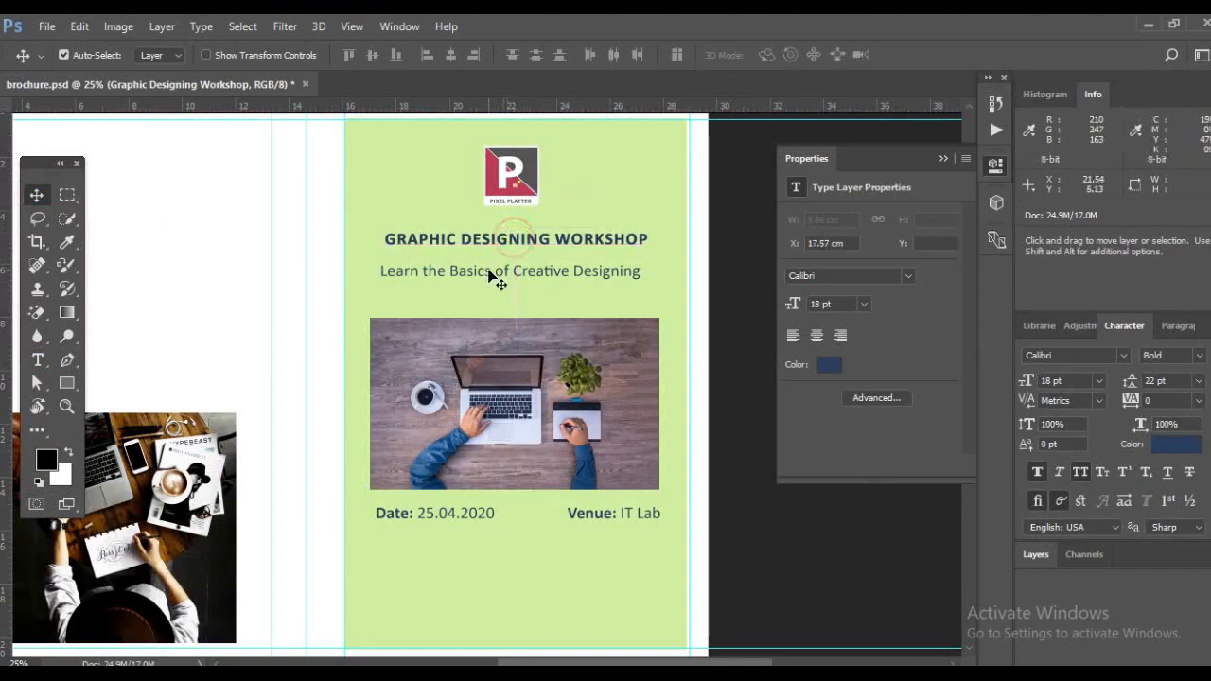
Set the "Learn the Basics of Creative Designing" subtitle to 14 pt and place it centred just beneath the heading
click(497, 273)
click(38, 360)
drag(379, 272, 643, 271)
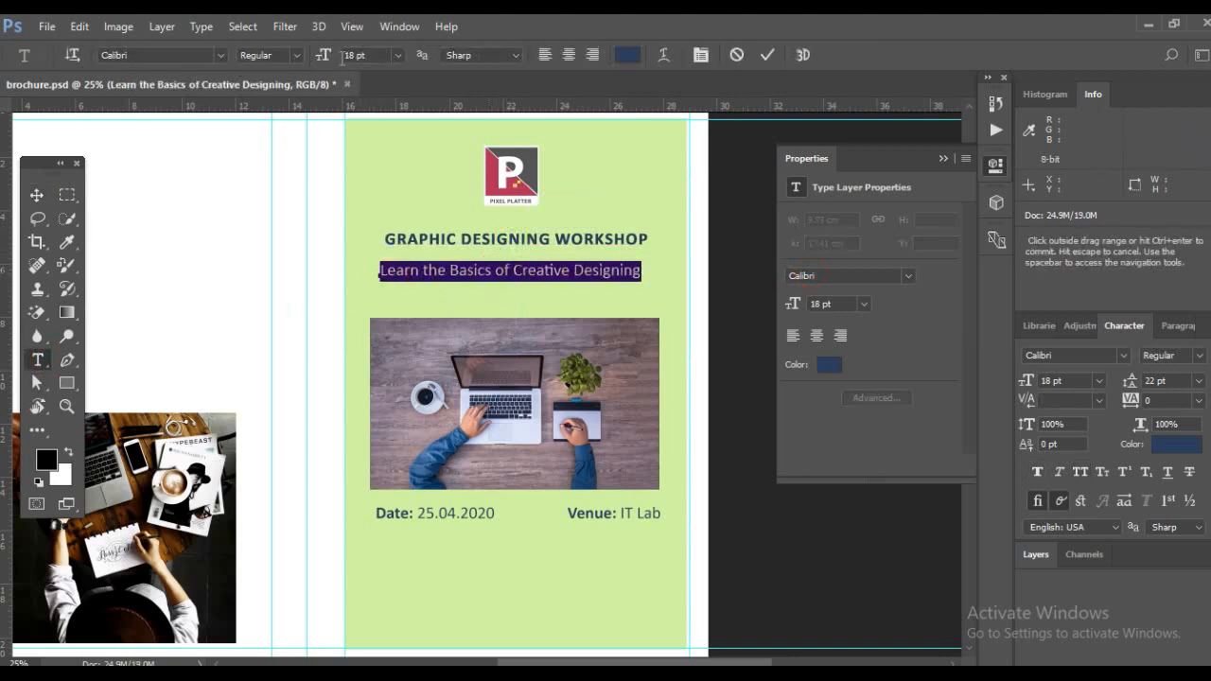
click(397, 55)
click(379, 218)
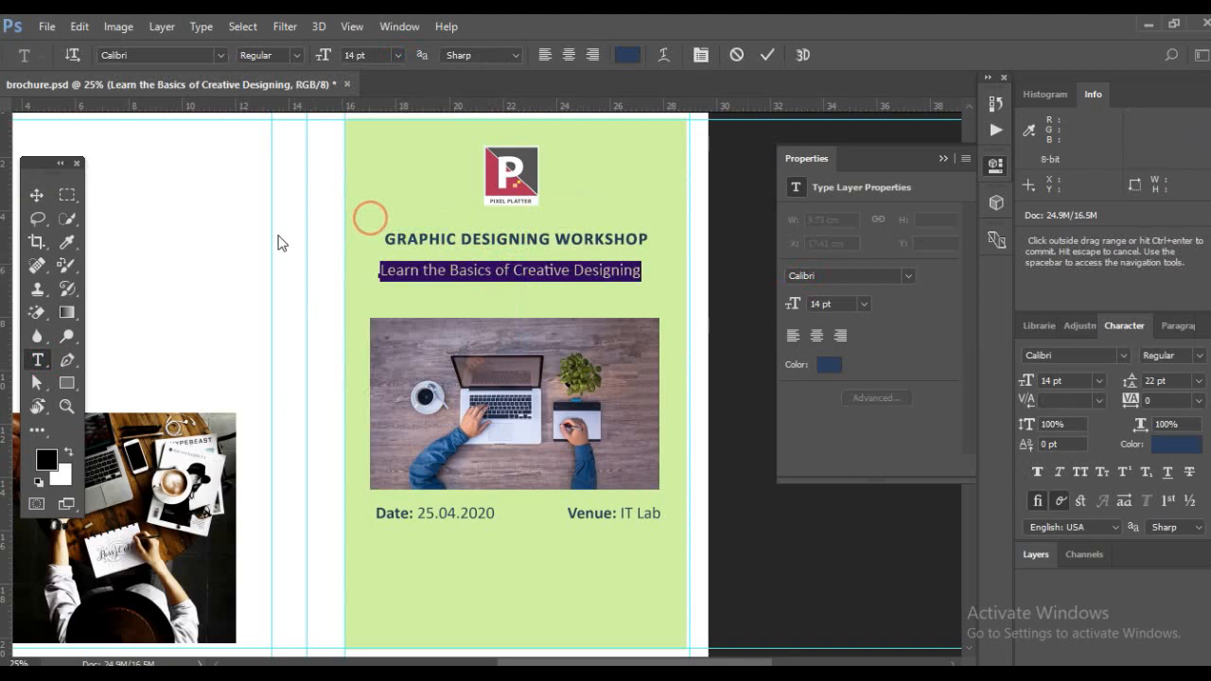
click(36, 195)
drag(514, 274, 545, 266)
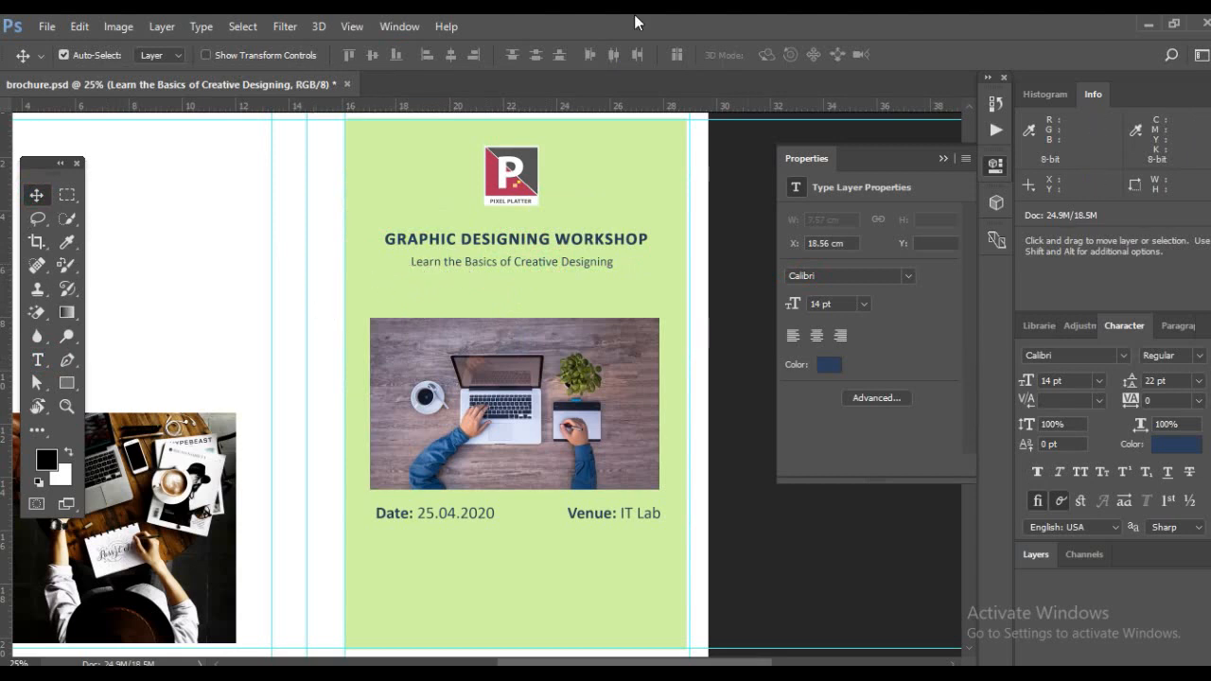
Recolour the Graphic Designing Workshop heading with the crimson b22f57 sampled from the logo
key(t)
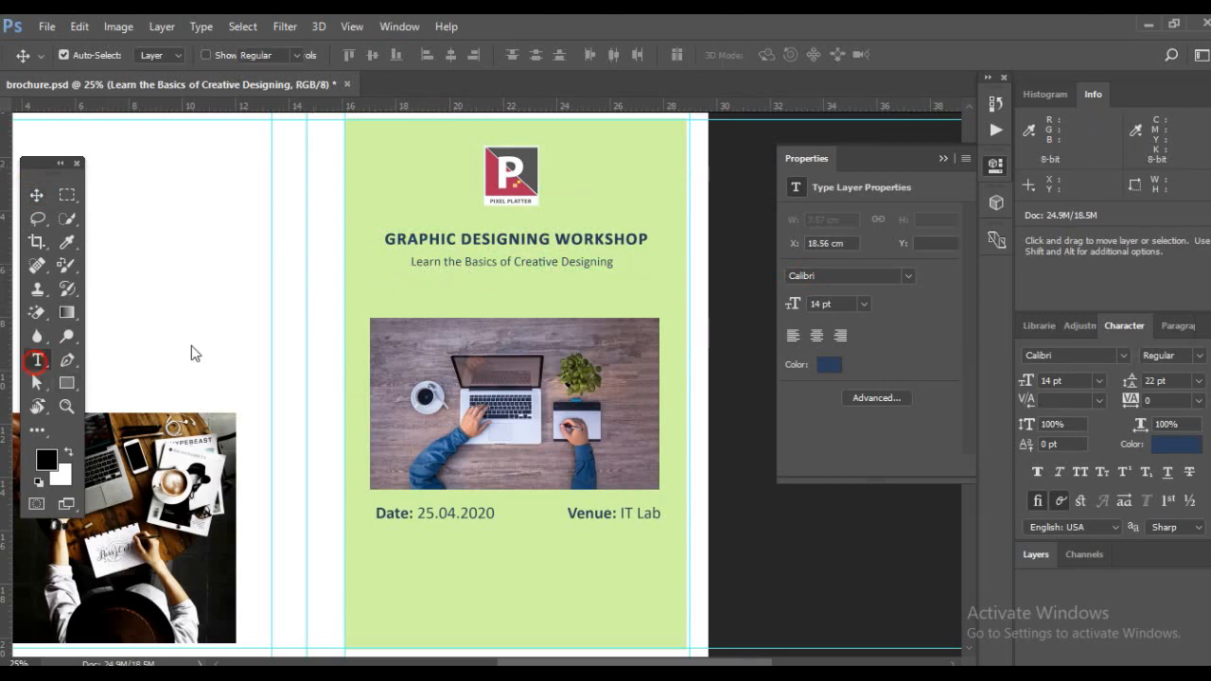
drag(385, 241, 748, 246)
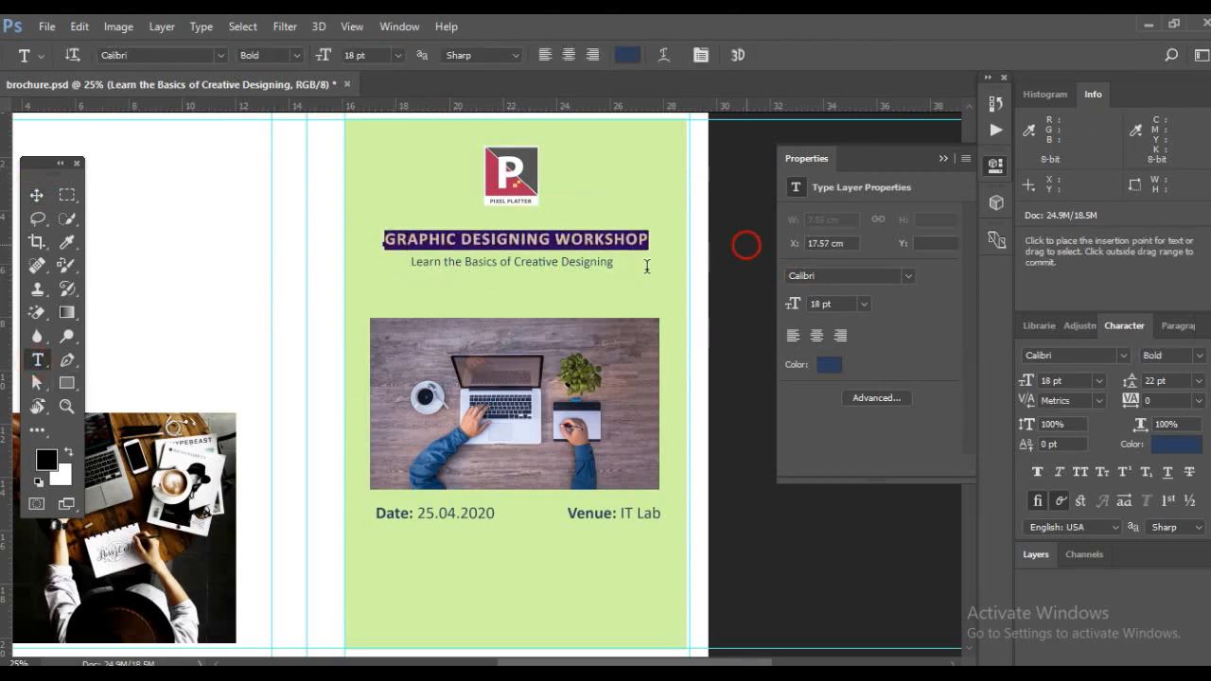
click(628, 54)
drag(593, 130, 934, 167)
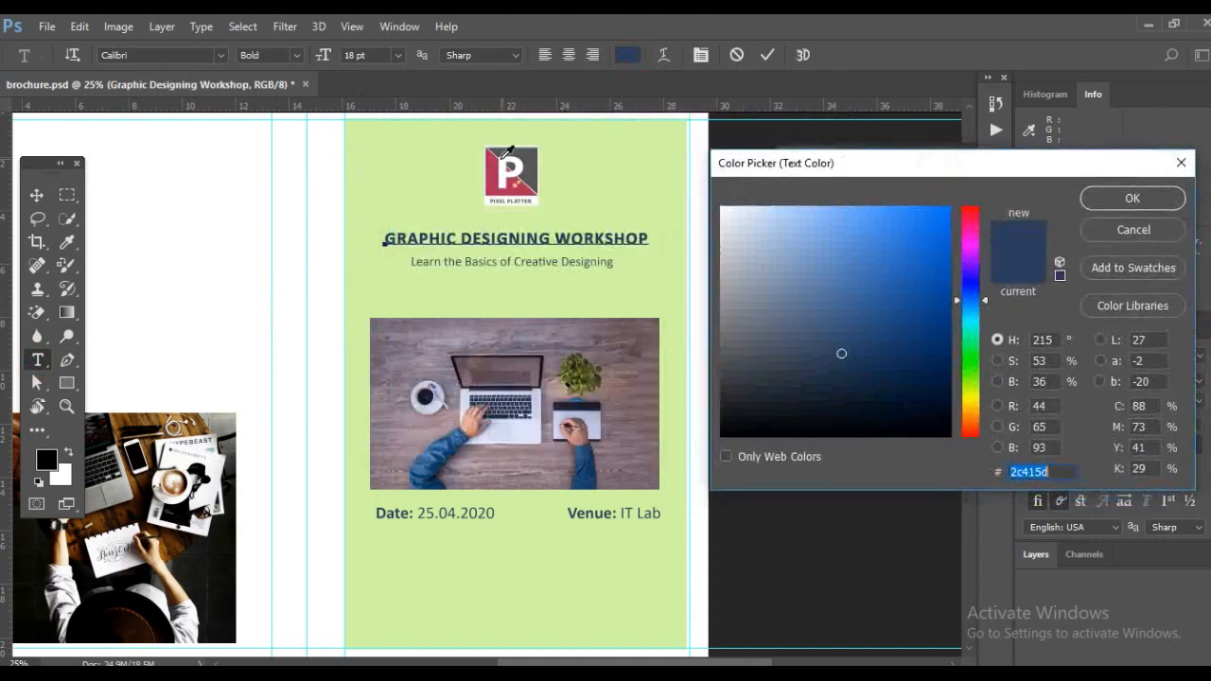
click(490, 157)
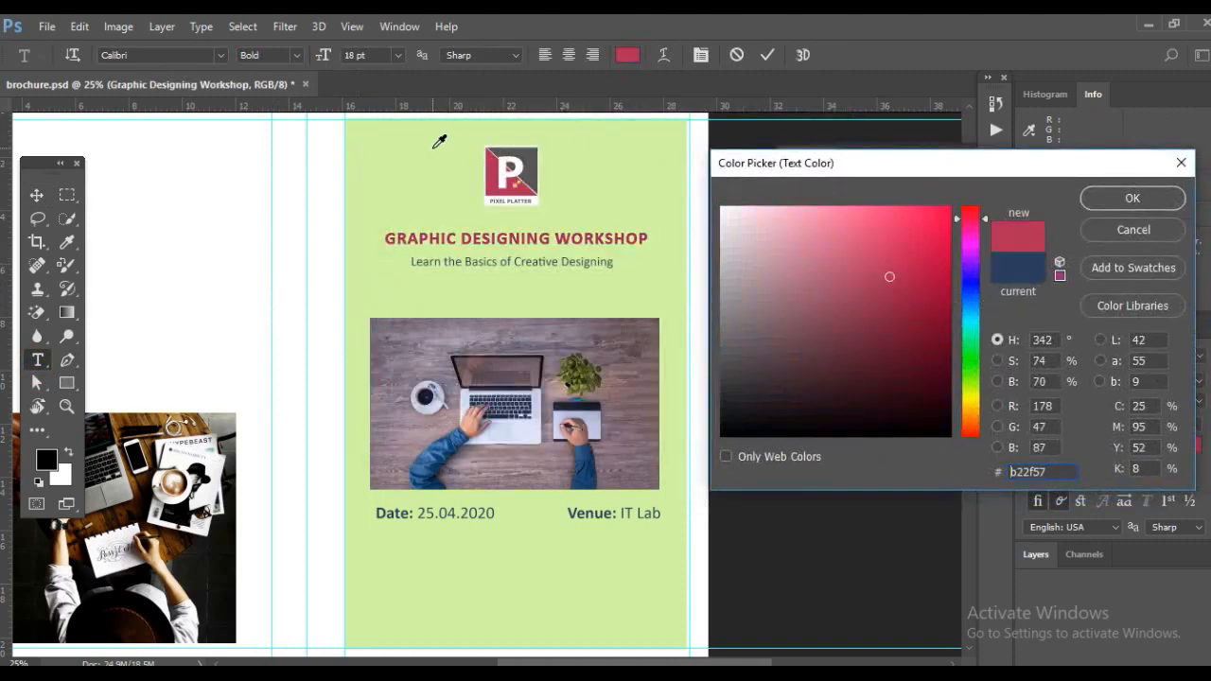
click(1133, 197)
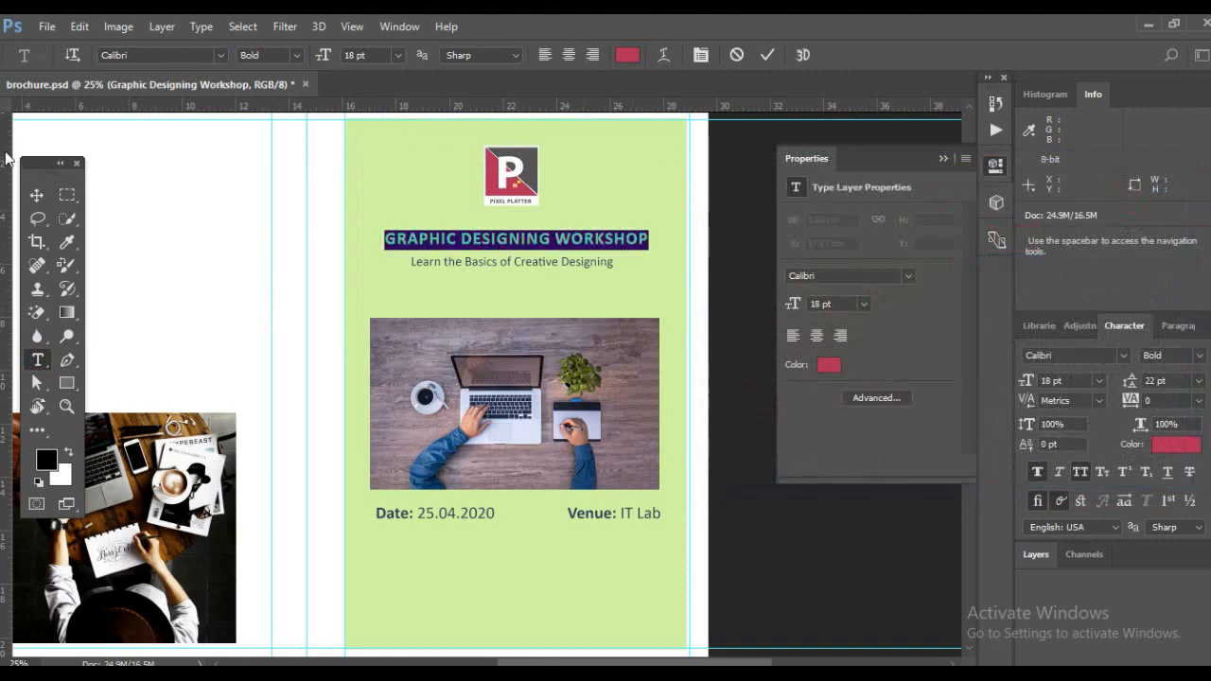
click(36, 195)
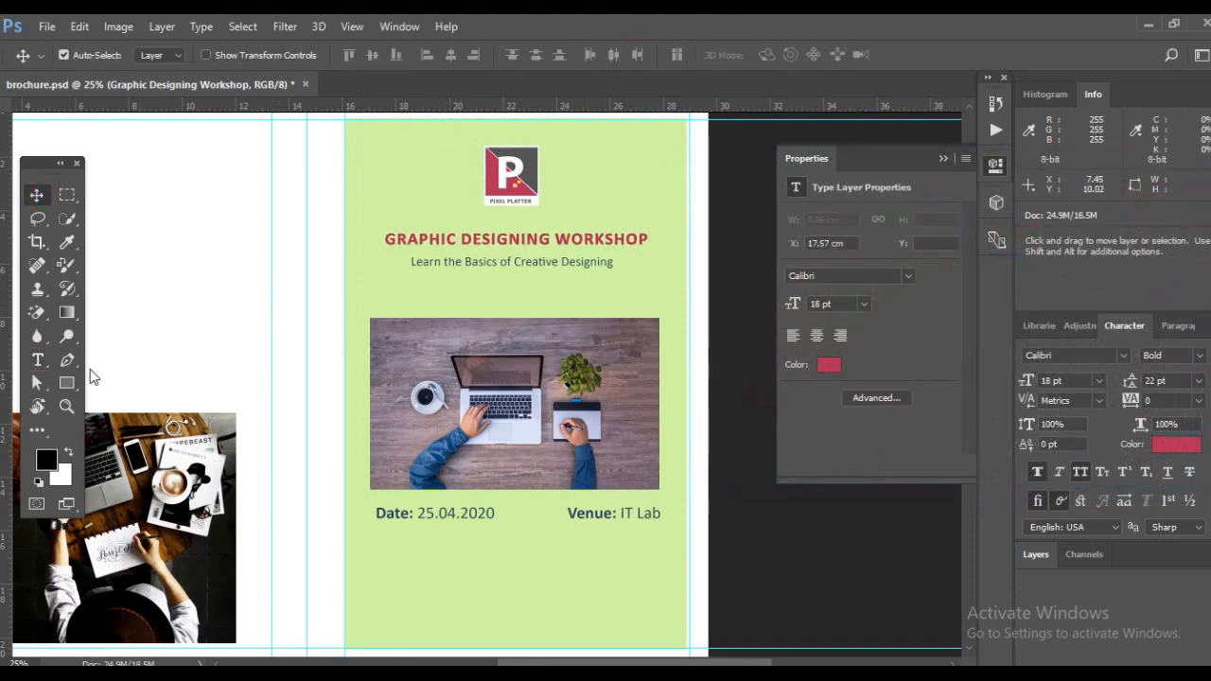
Make the "Learn the Basics of Creative Designing" subtitle Bold and colour it dark grey 4a4848
click(37, 360)
drag(409, 262, 691, 270)
click(269, 55)
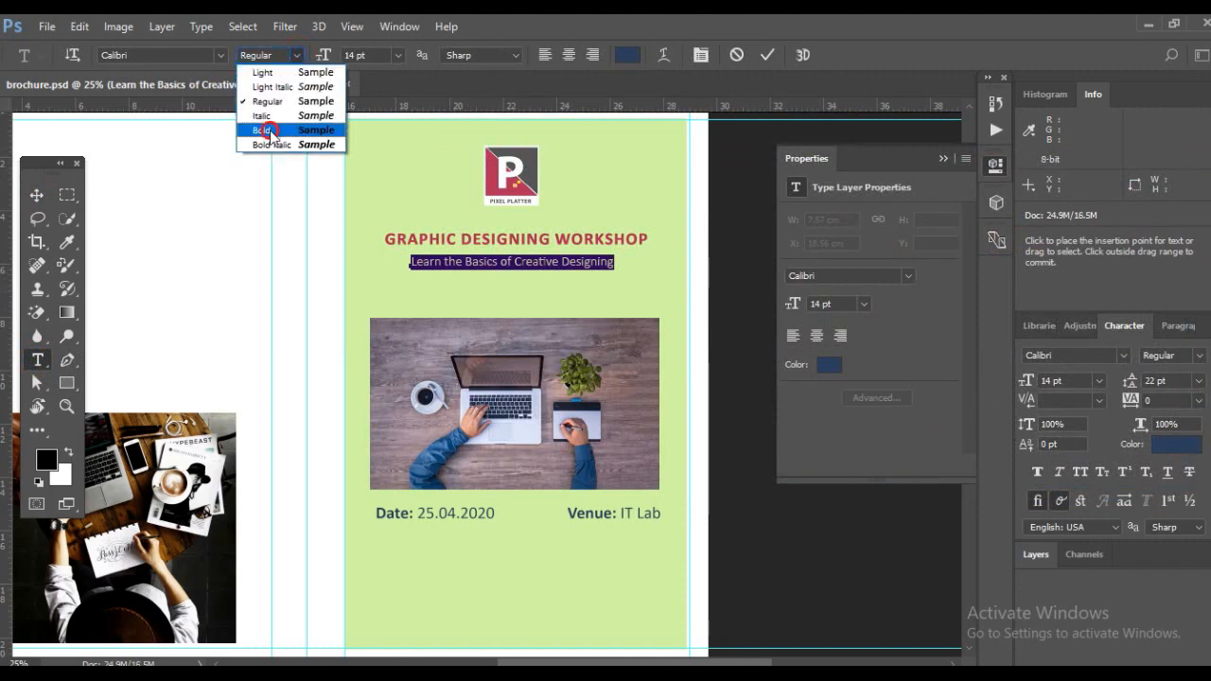
click(268, 131)
click(626, 55)
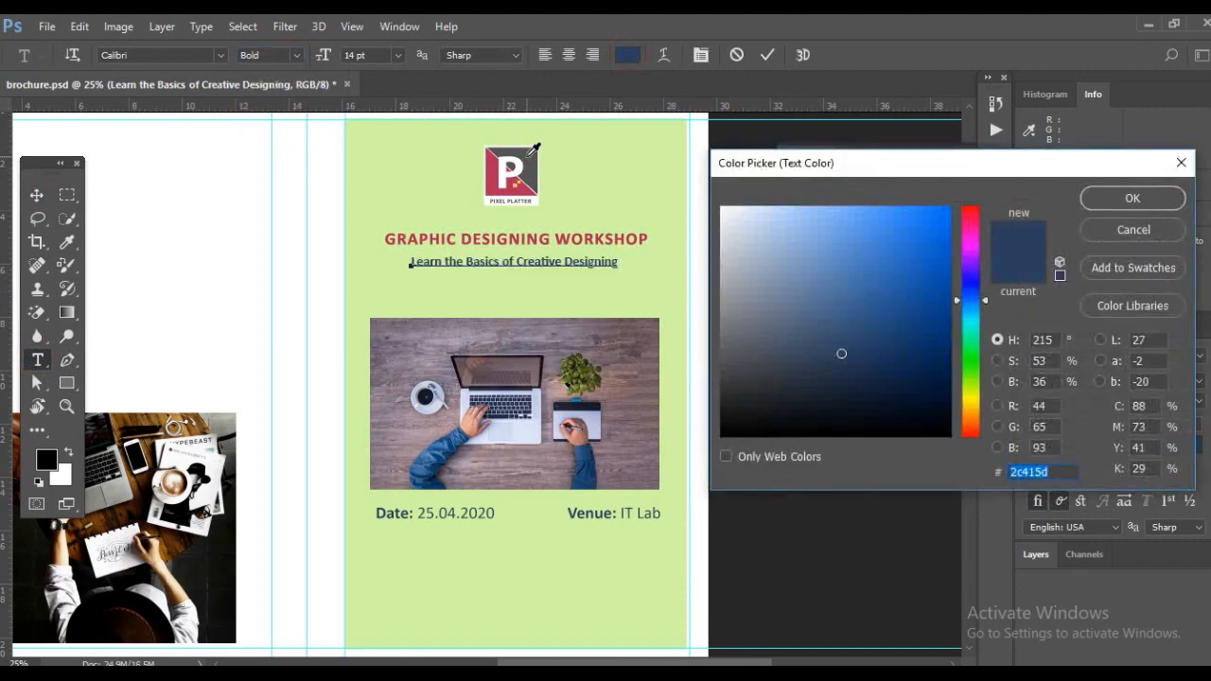
click(528, 157)
click(727, 370)
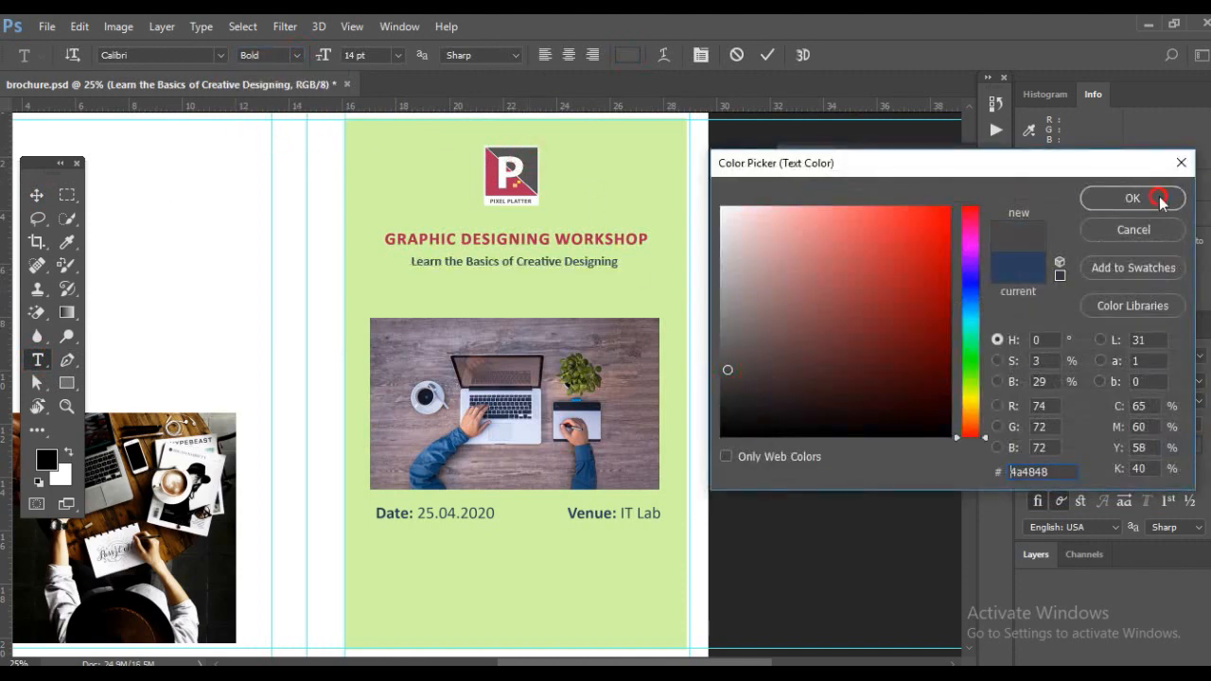
click(1158, 199)
click(38, 196)
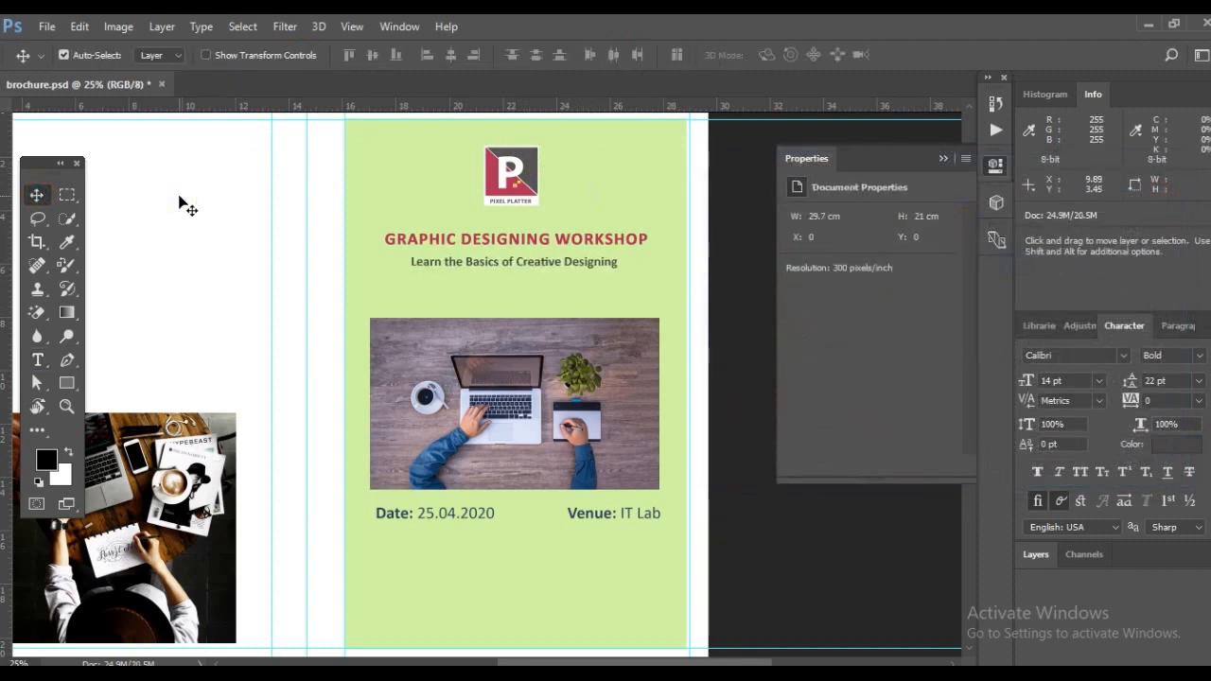
Recolour only the "Date:" label below the photo with the logo's crimson b22f57
click(38, 360)
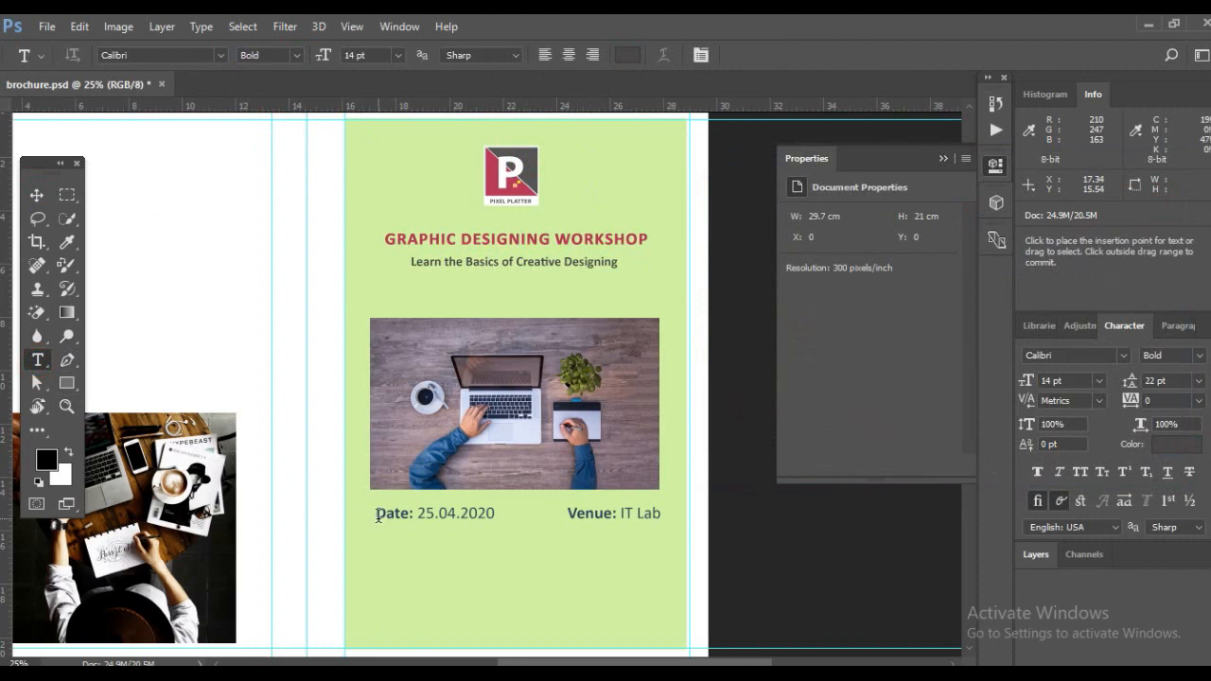
drag(377, 515, 414, 520)
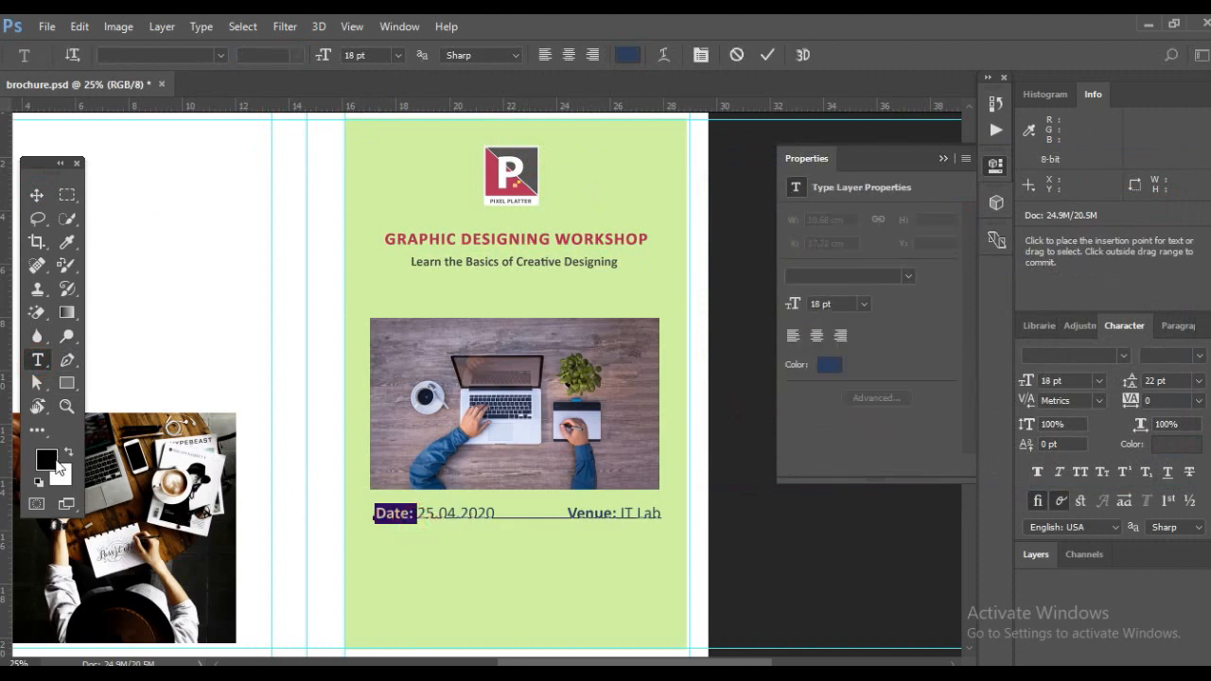
click(627, 55)
click(491, 167)
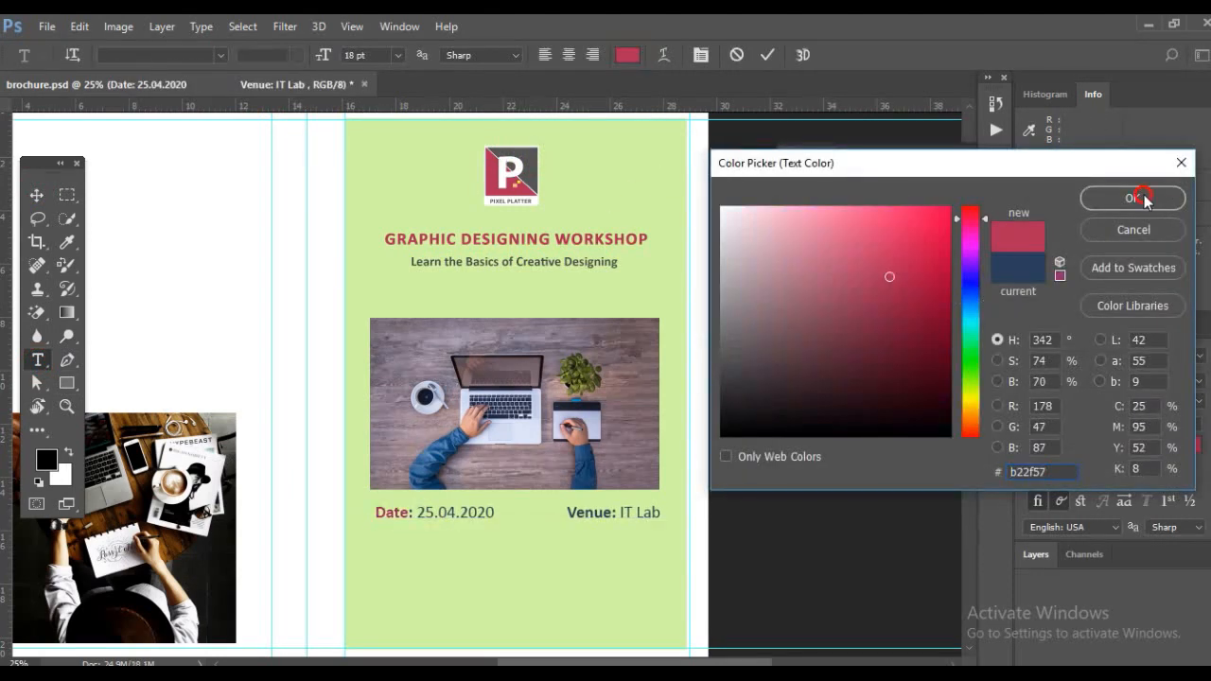
click(1140, 197)
Recolour only the "Venue:" label with the same crimson b22f57 sampled from the logo
click(571, 511)
drag(567, 514, 616, 513)
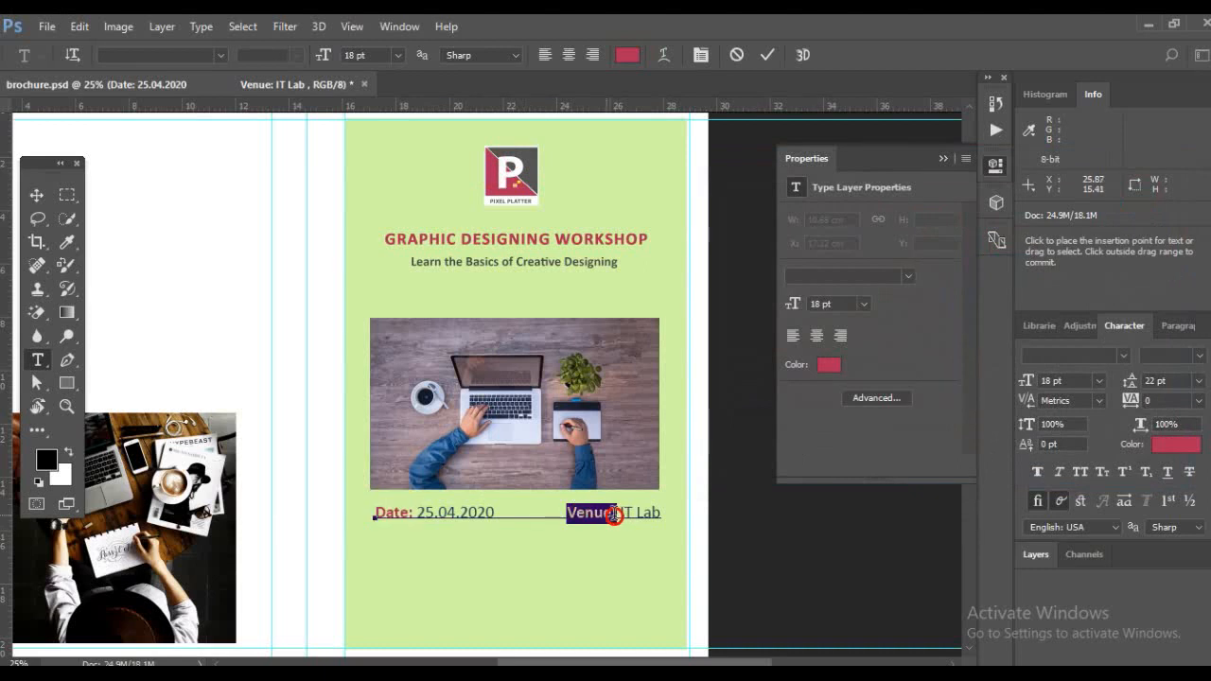
click(628, 55)
click(493, 170)
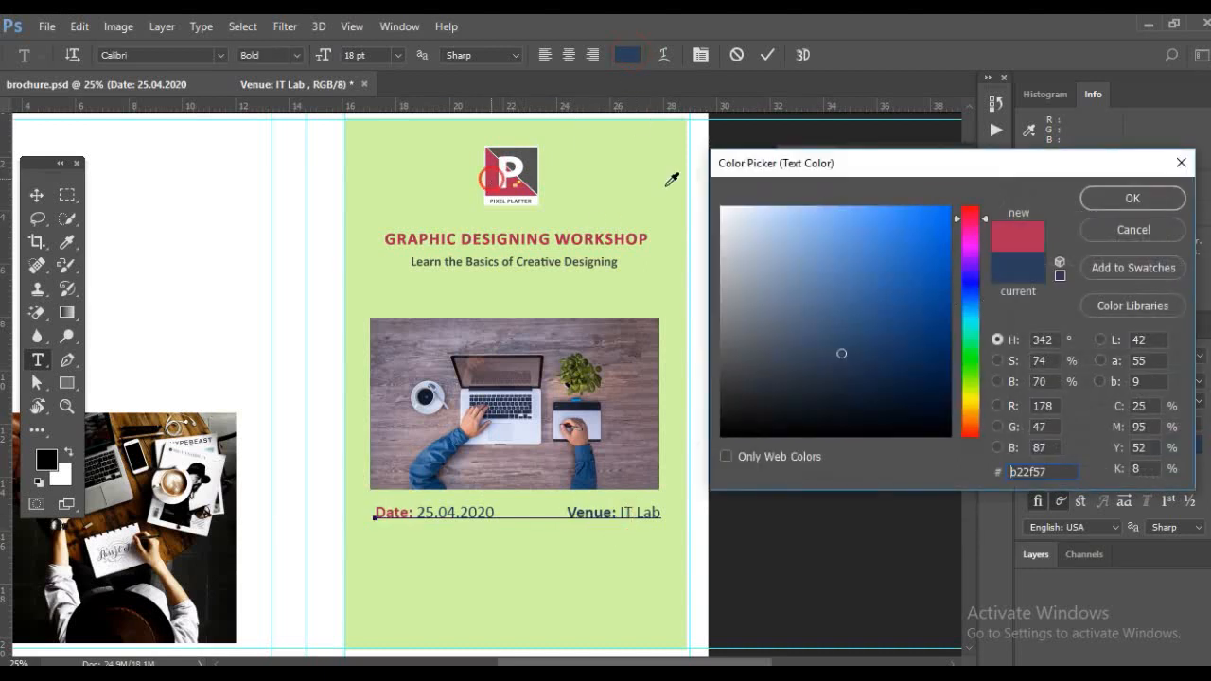
click(1132, 198)
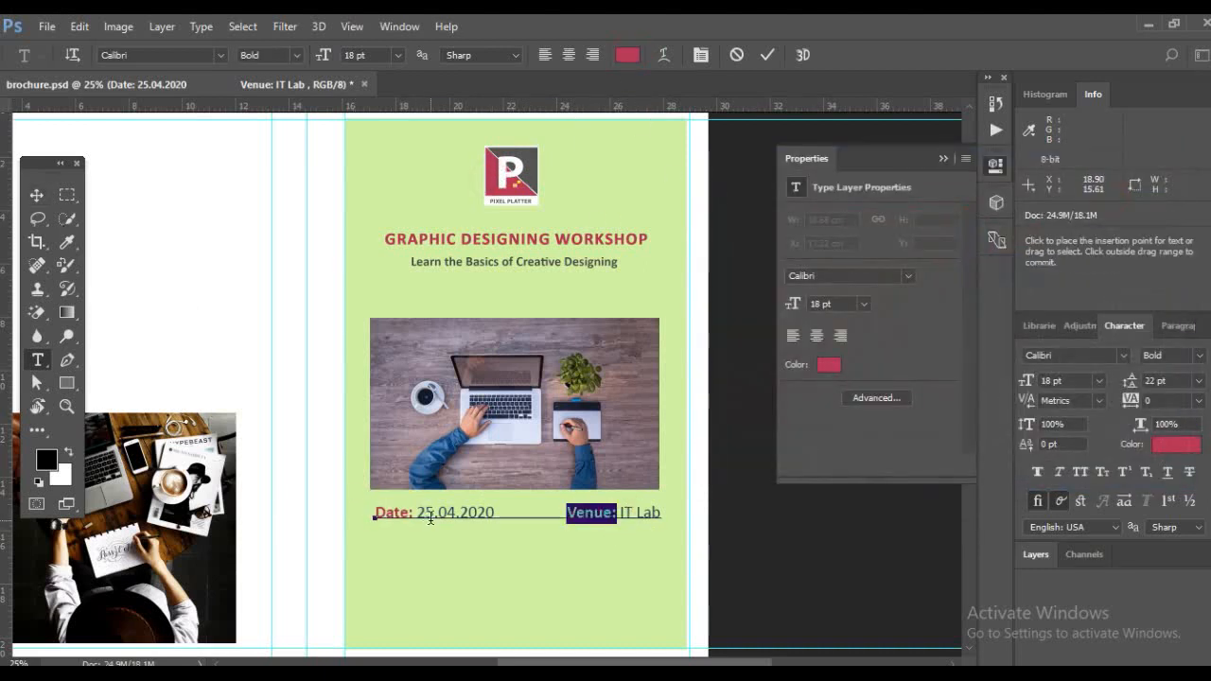
Colour the date value 25.04.2020 dark grey 2c2d2d and give the IT Lab text a matching dark grey
drag(417, 512, 501, 513)
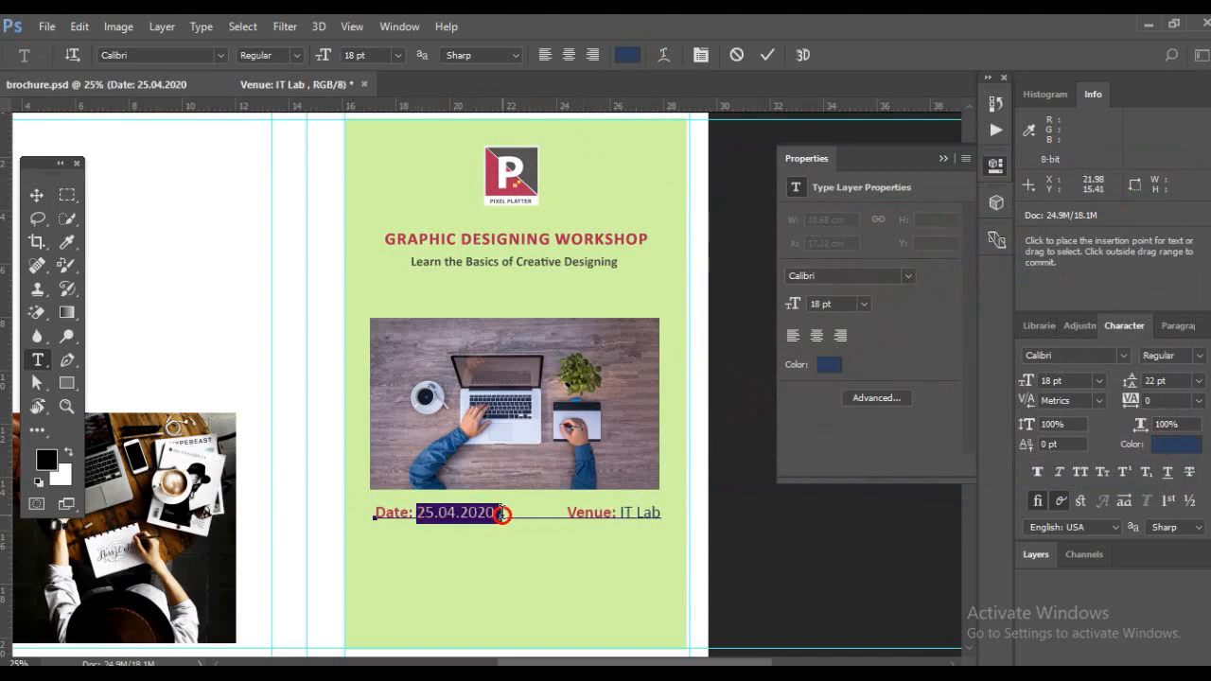
click(828, 364)
click(726, 396)
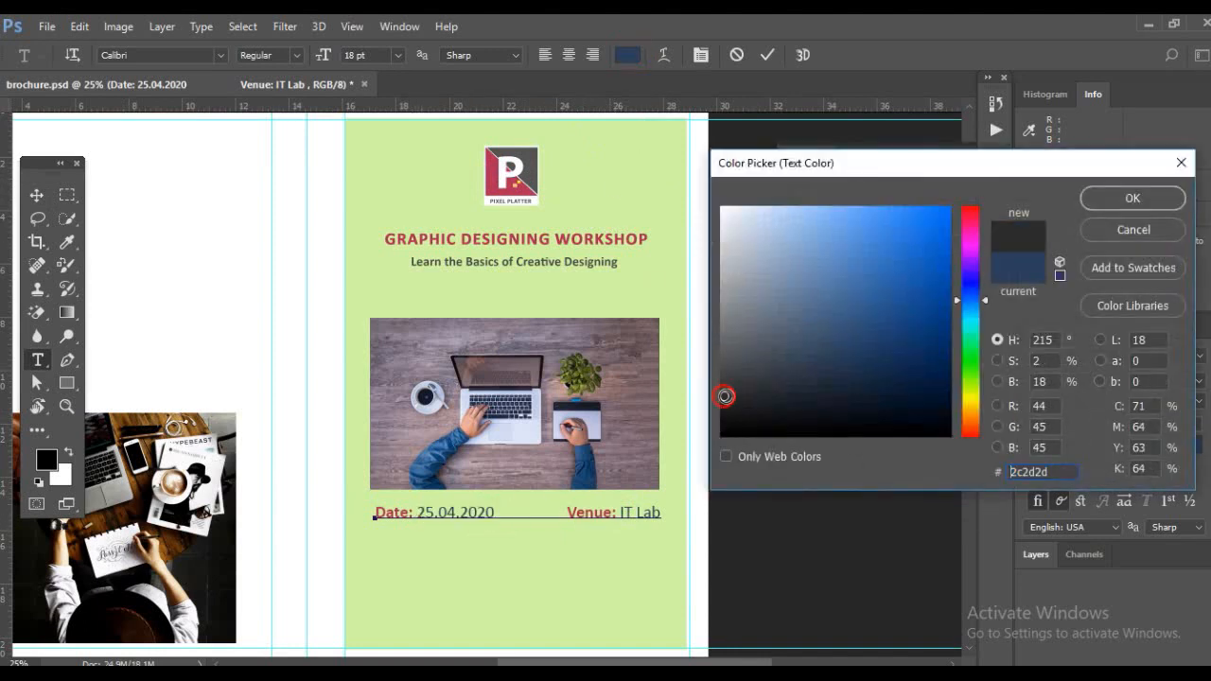
click(1125, 200)
drag(620, 511, 697, 514)
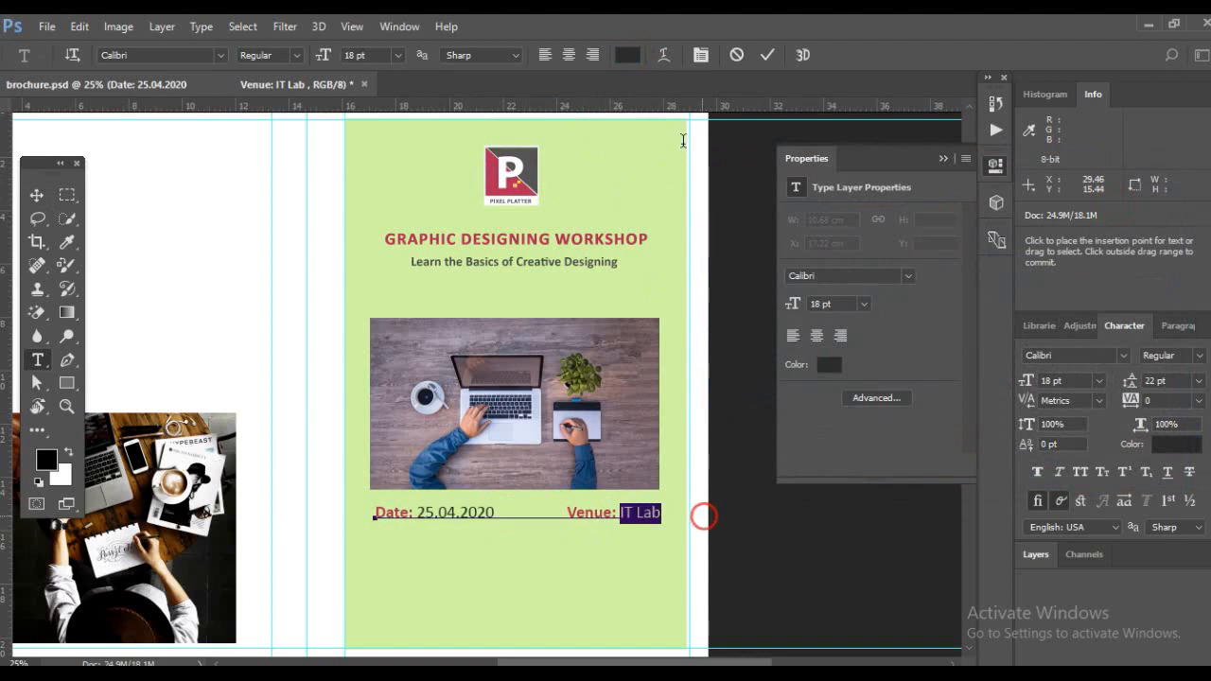
click(628, 55)
click(728, 395)
click(1129, 198)
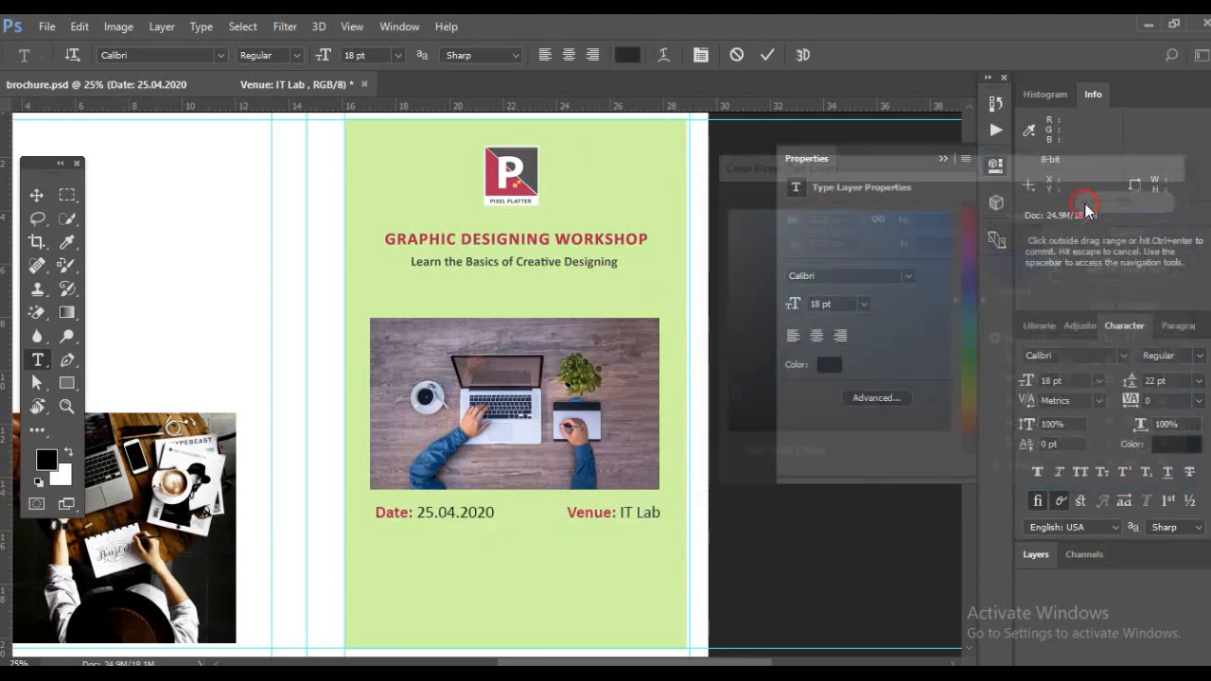
click(36, 194)
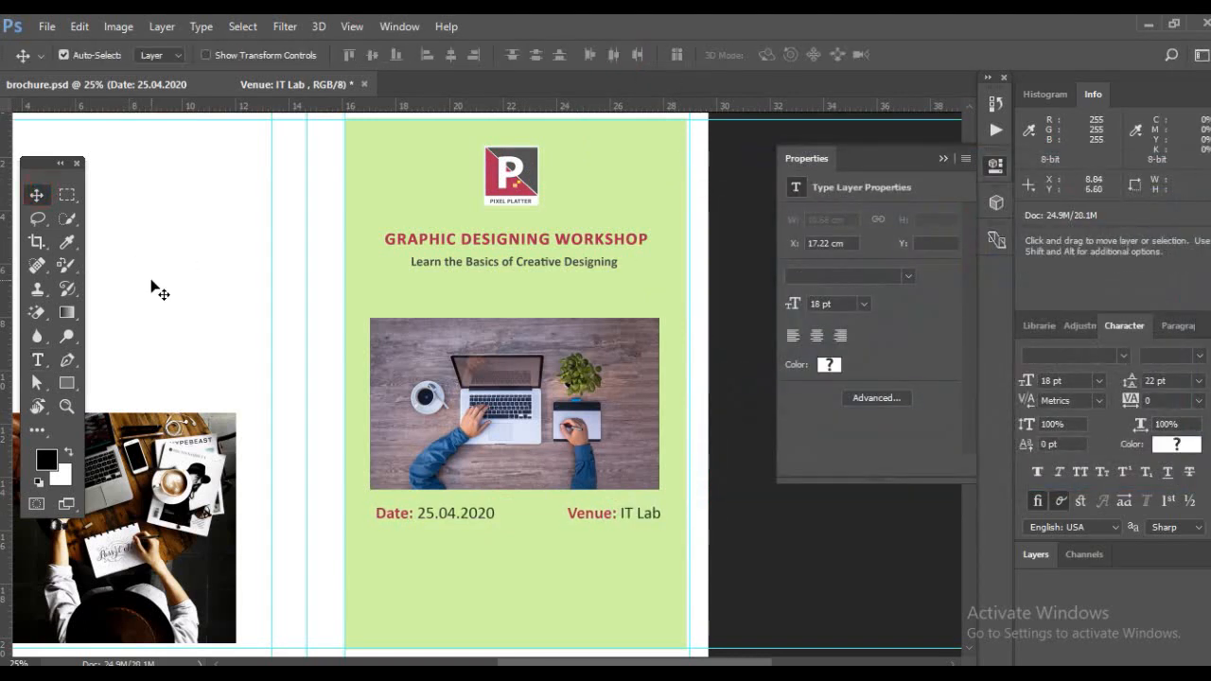
Move the laptop photo slightly up on the cover and save the brochure
drag(450, 410, 449, 399)
click(448, 399)
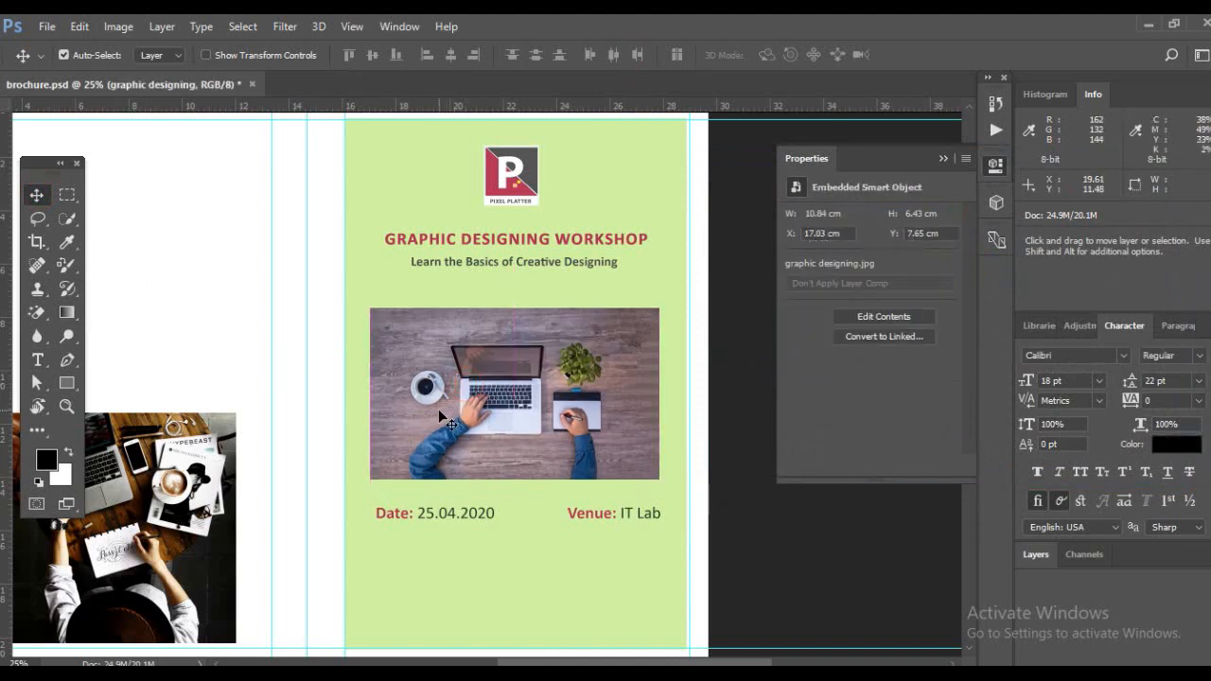
key(ctrl+s)
click(63, 55)
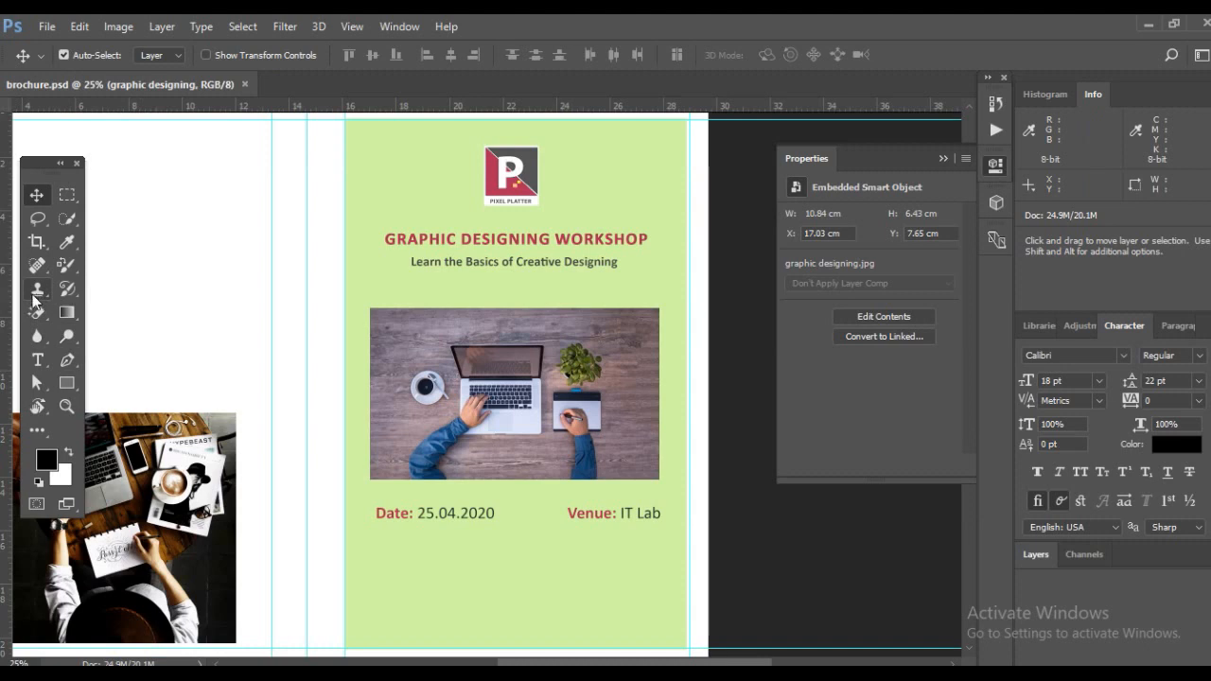
Choose the Smudge tool and collapse the character settings so the full layer list is accessible
mouse_move(37, 336)
mouse_down()
mouse_move(117, 352)
mouse_move(121, 373)
mouse_move(113, 336)
mouse_move(119, 371)
mouse_up()
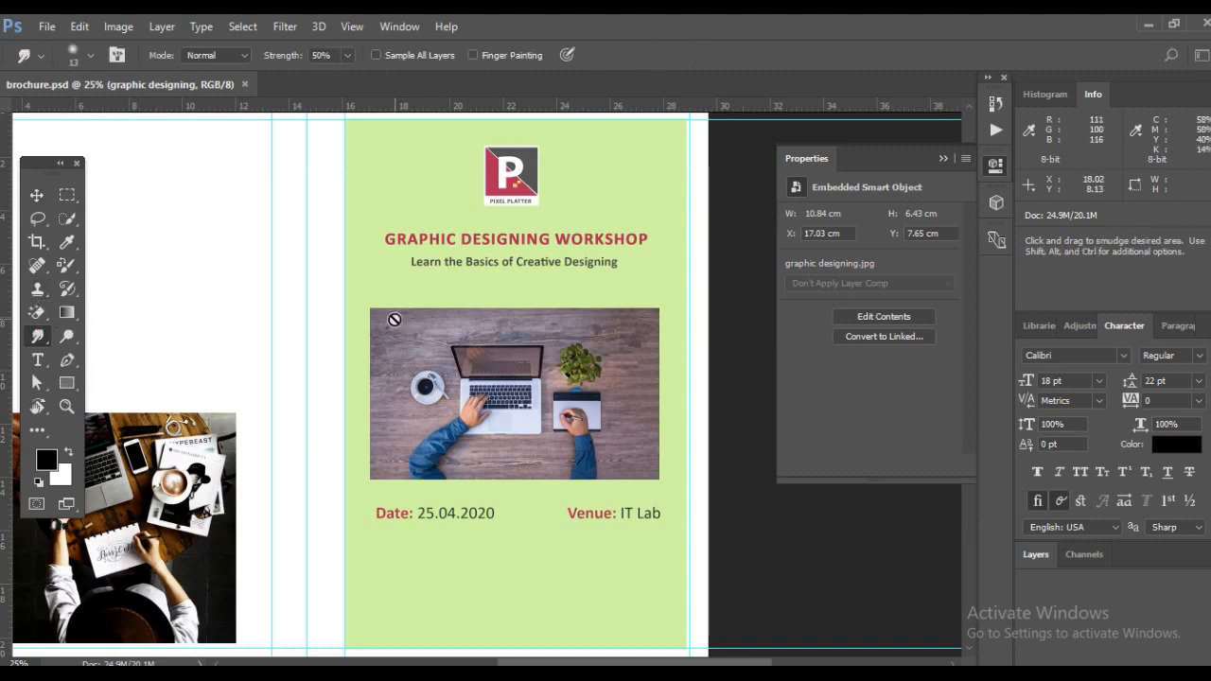
click(1029, 326)
double_click(1039, 327)
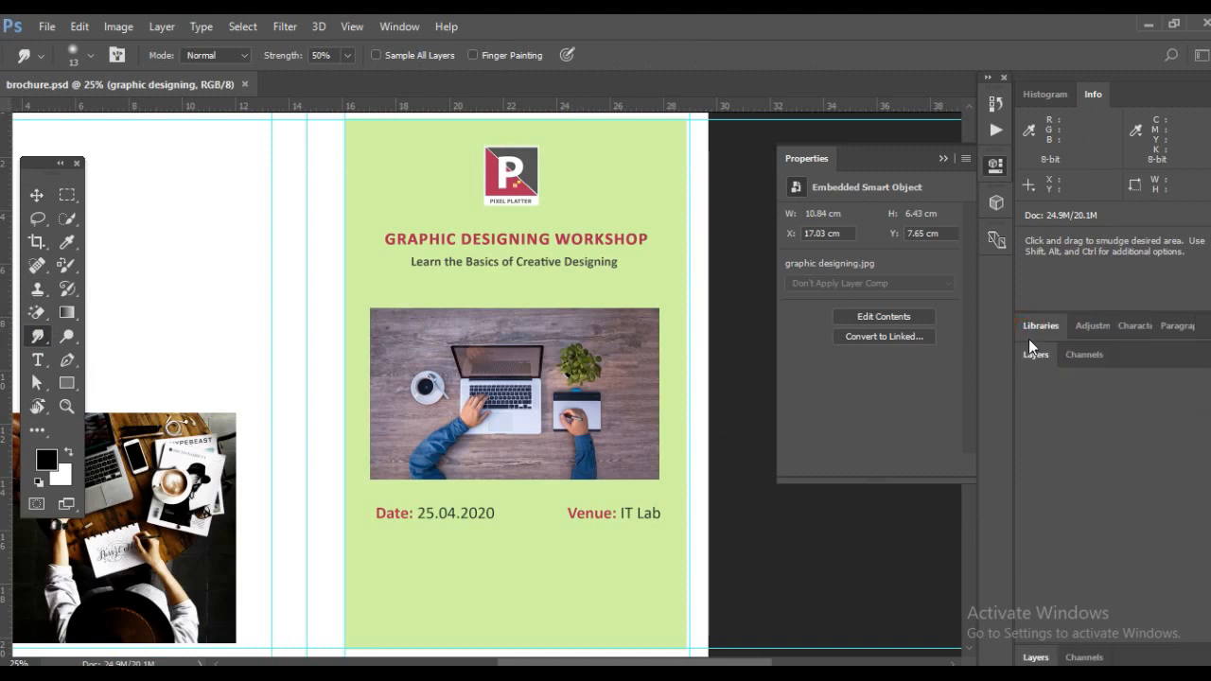
scroll(1112, 605, down, 1)
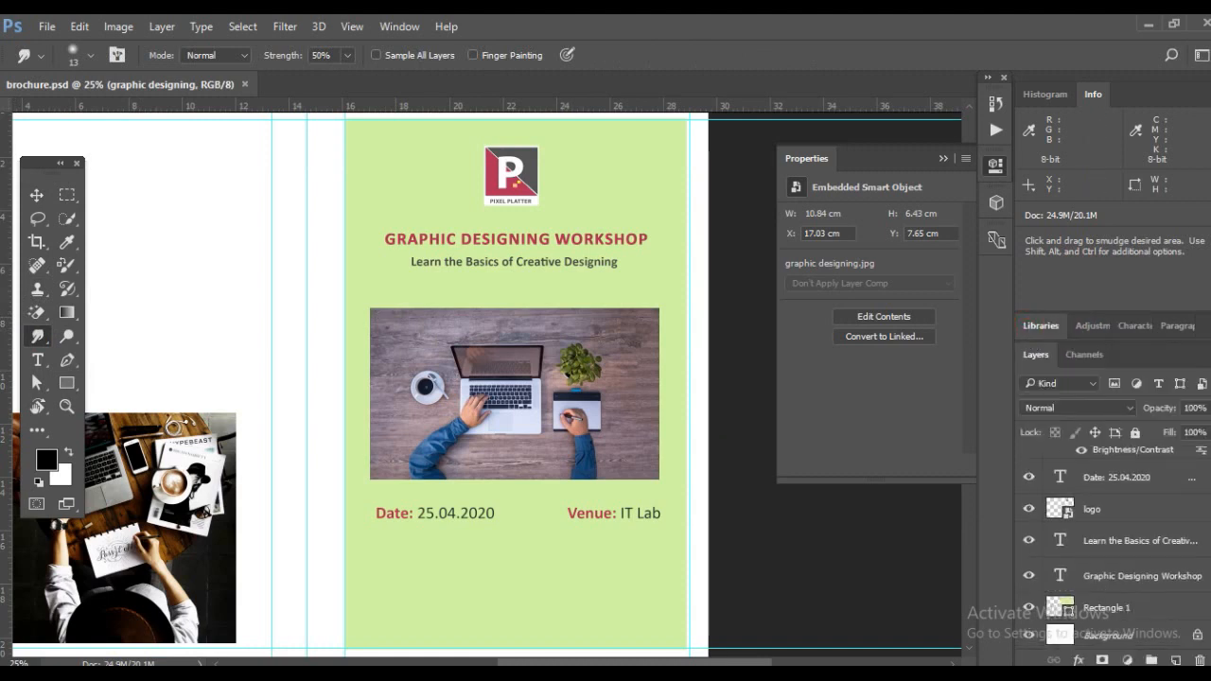
scroll(1116, 615, up, 3)
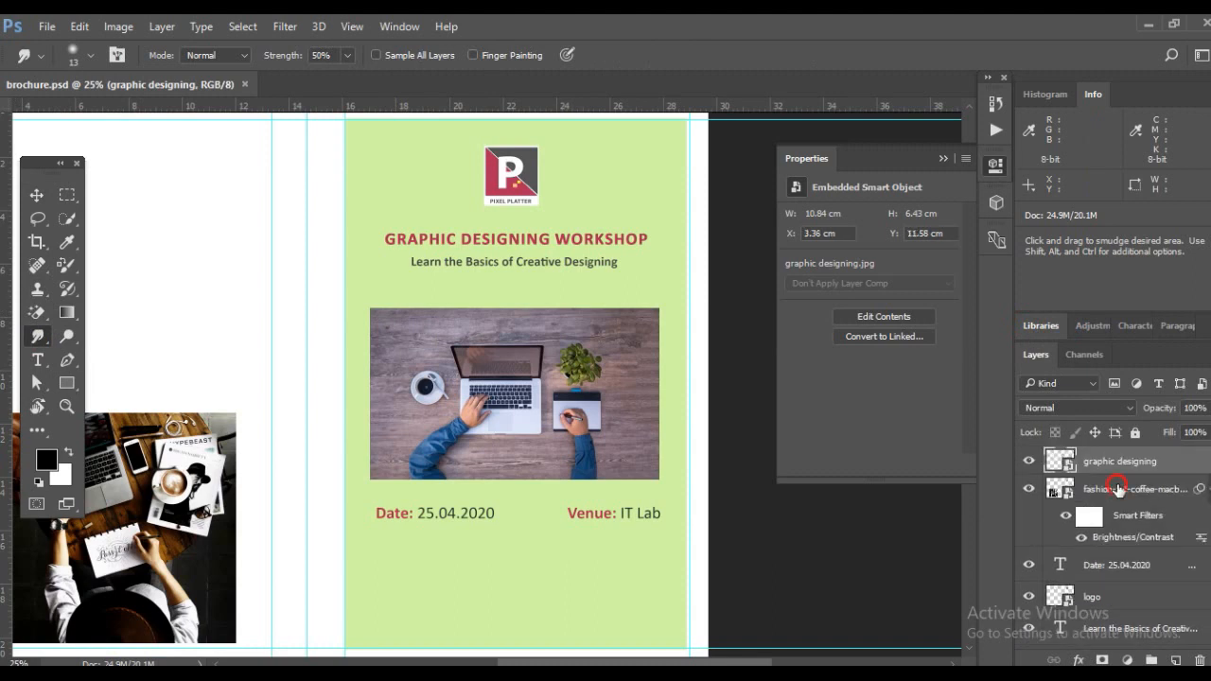
Try rasterizing the fashion-art-coffee-macbook photo layer for smudging, and undo the rasterization
click(1117, 488)
click(501, 303)
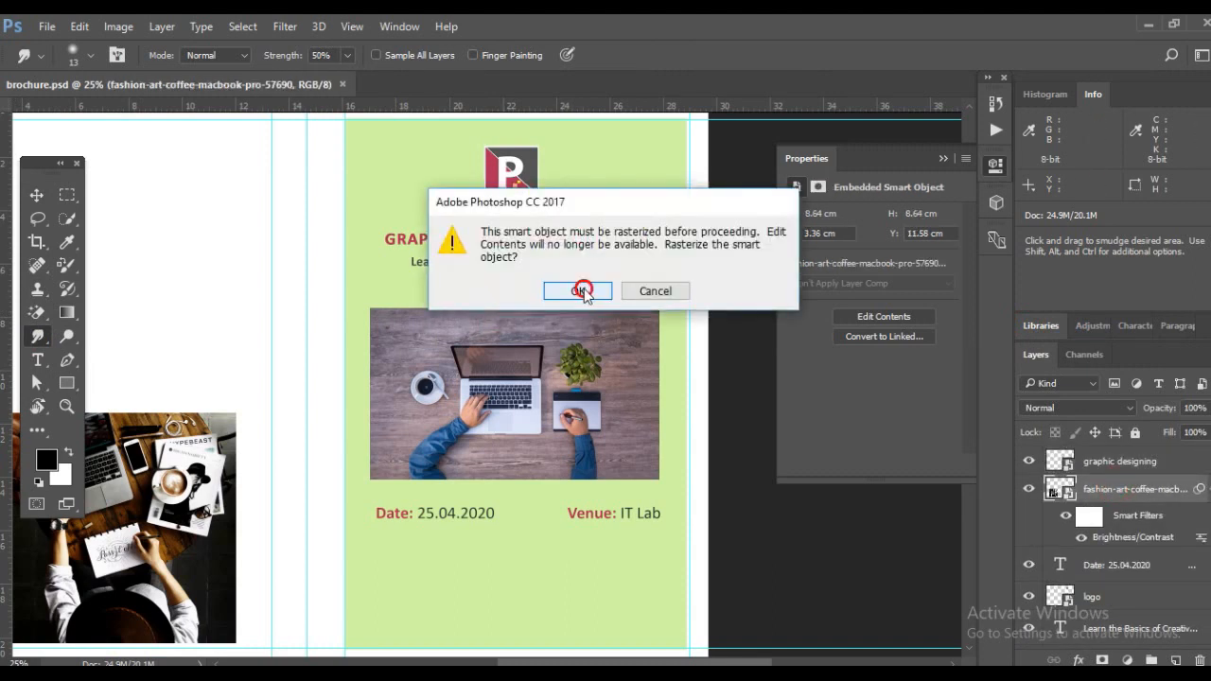
click(579, 291)
right_click(1088, 494)
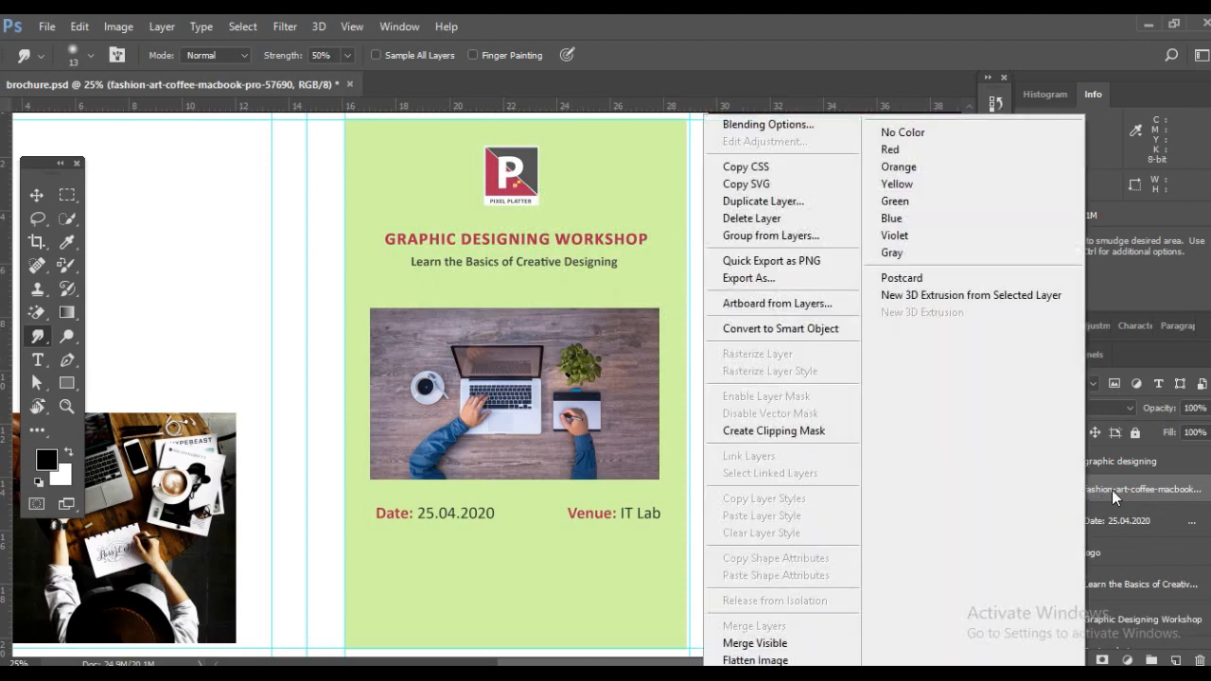
click(37, 195)
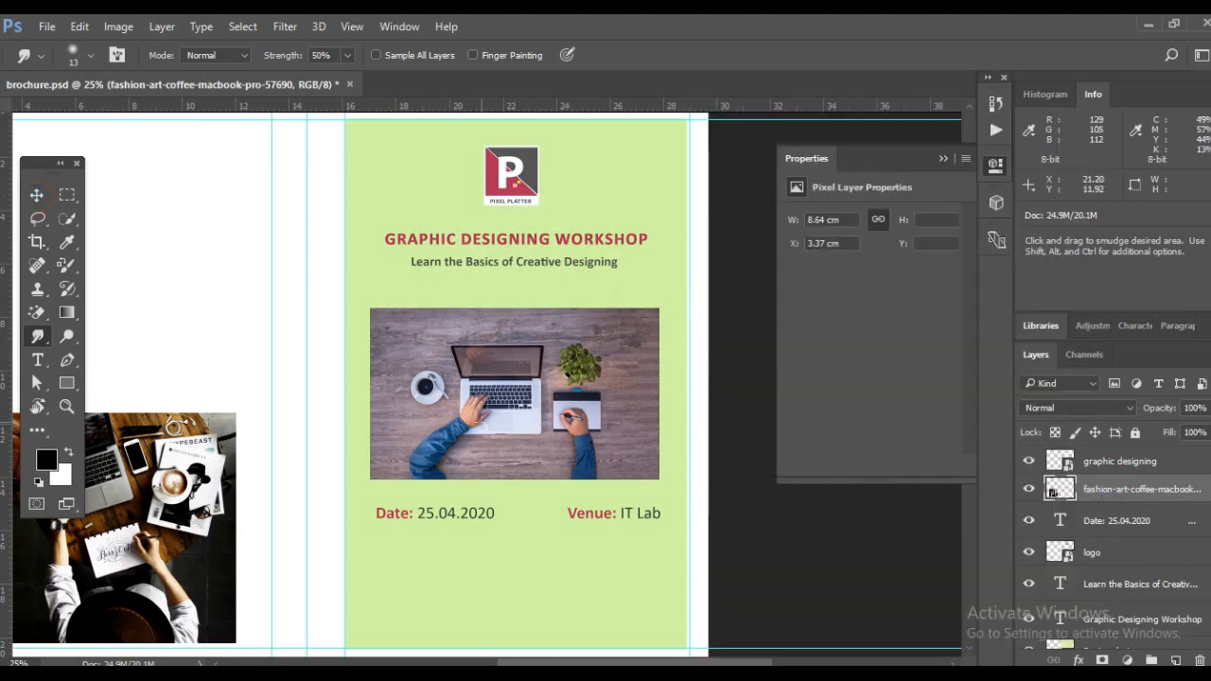
key(ctrl+z)
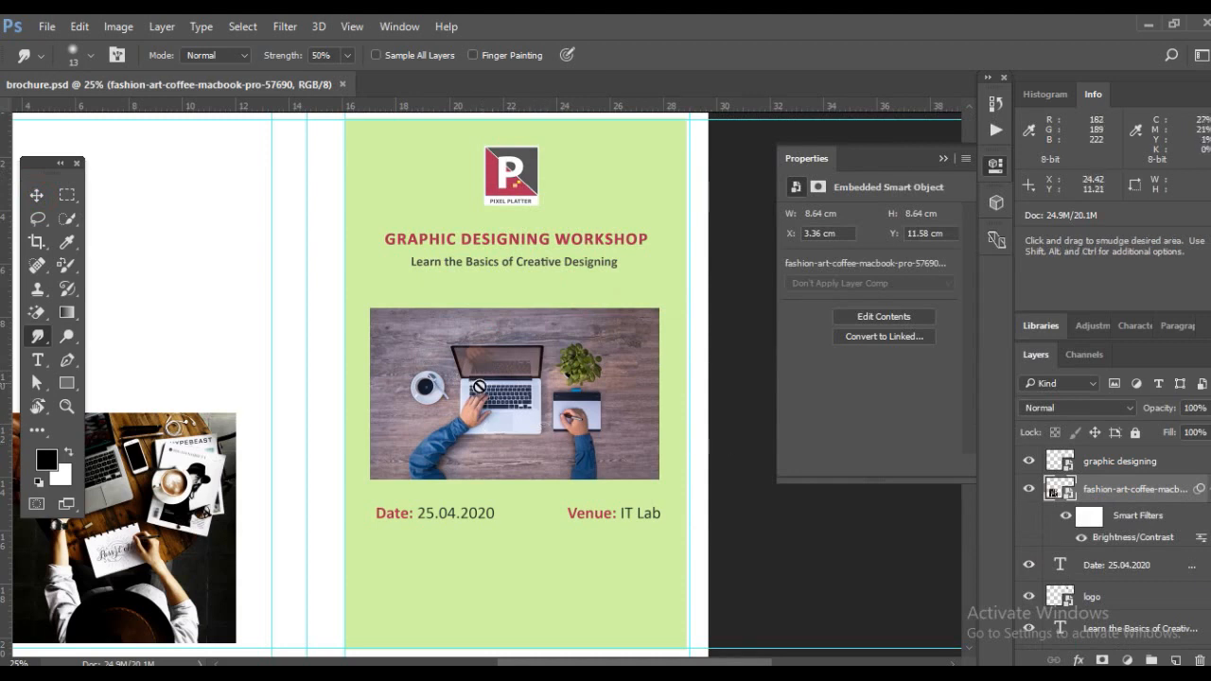
Rasterize the fashion-art-coffee-macbook photo layer and return to the Move tool
right_click(1152, 499)
click(783, 417)
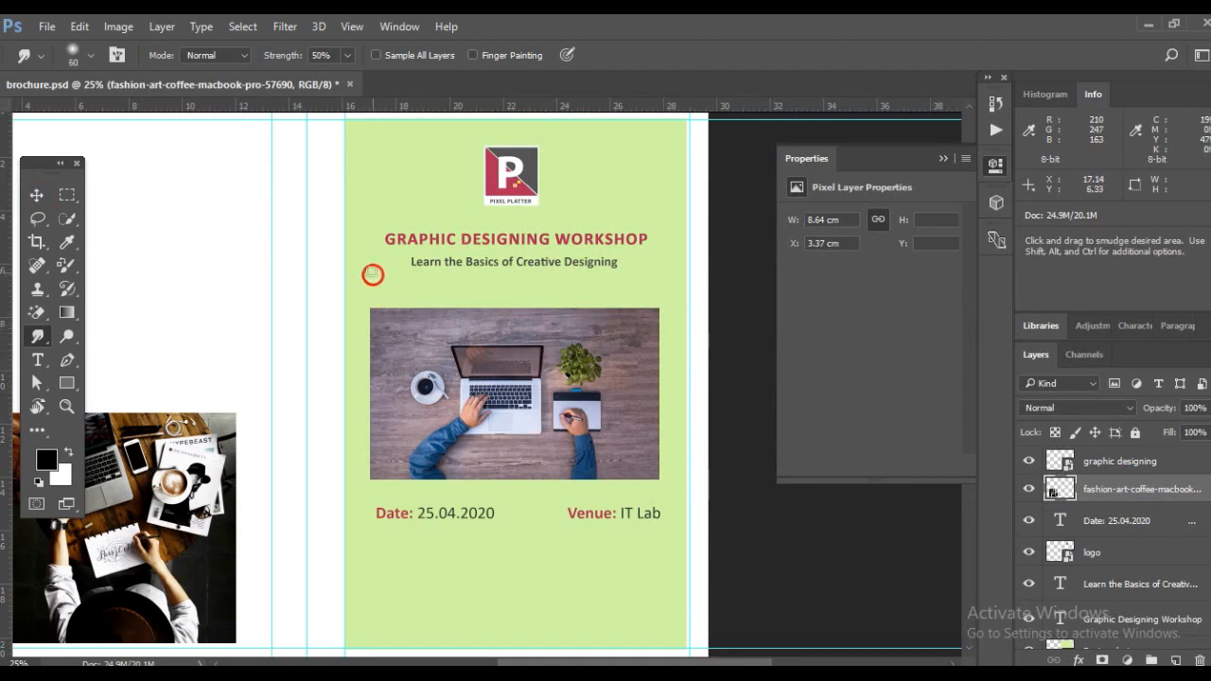
click(37, 195)
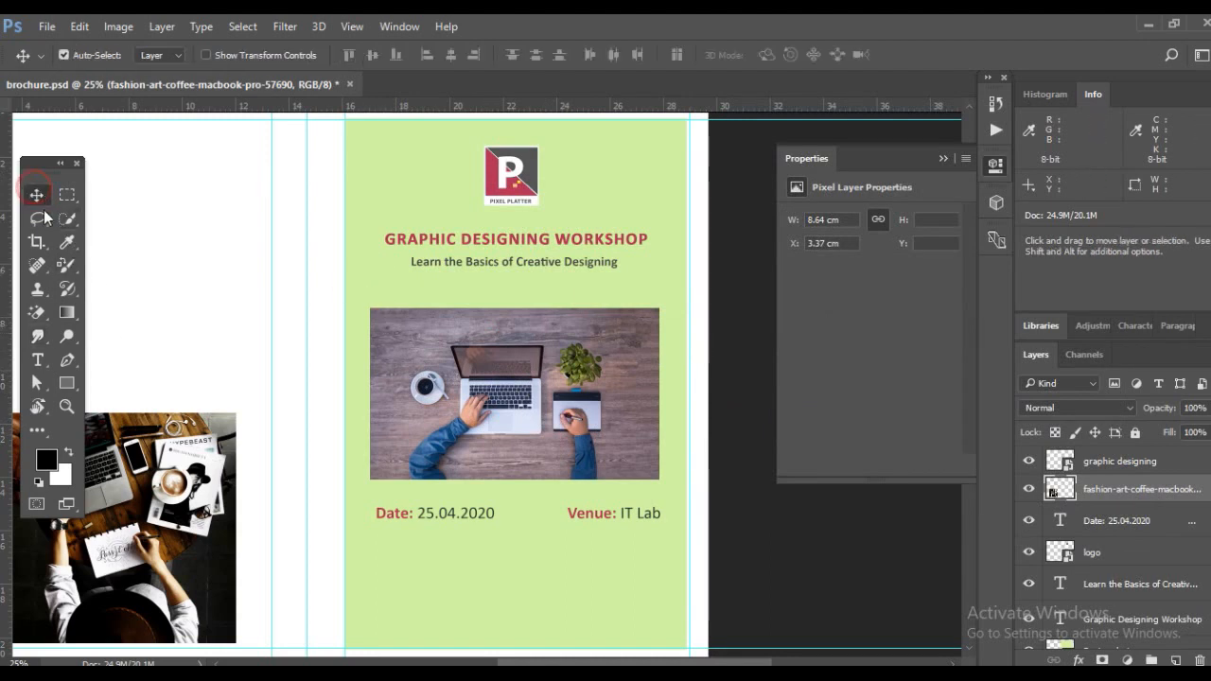
click(37, 336)
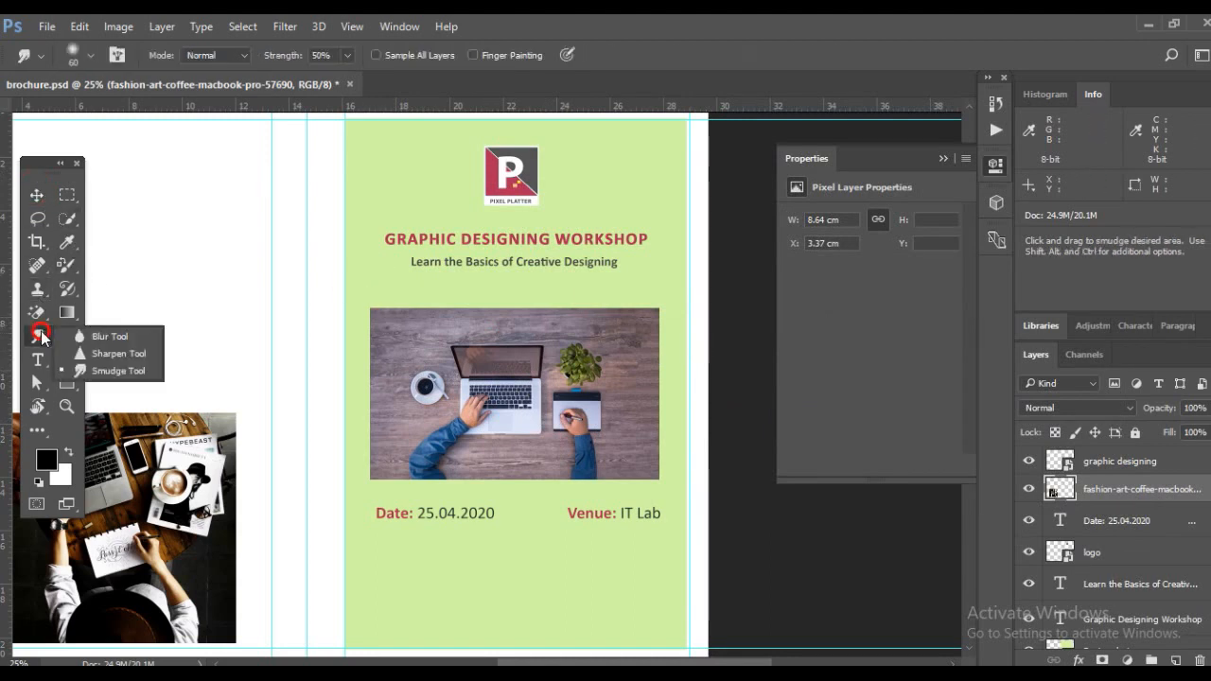
click(35, 196)
Try a Ripple distortion with an amount of 100% and medium size on the cover's laptop photo
click(506, 427)
click(286, 27)
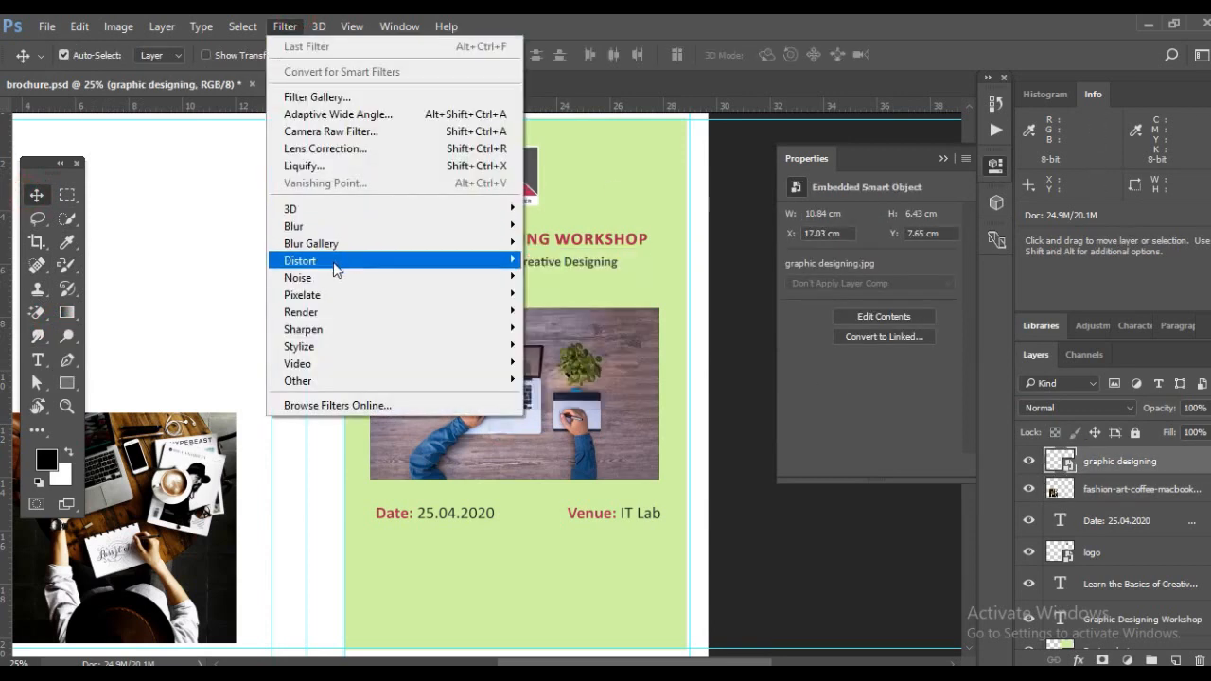
mouse_move(329, 316)
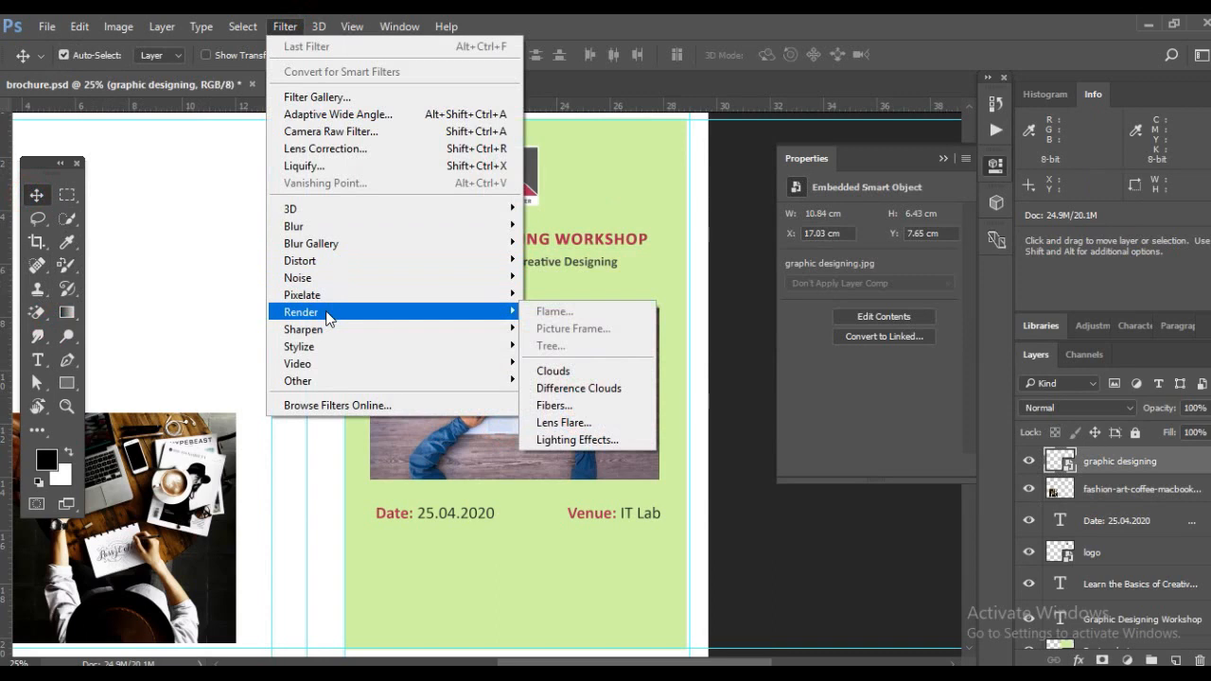
mouse_move(331, 355)
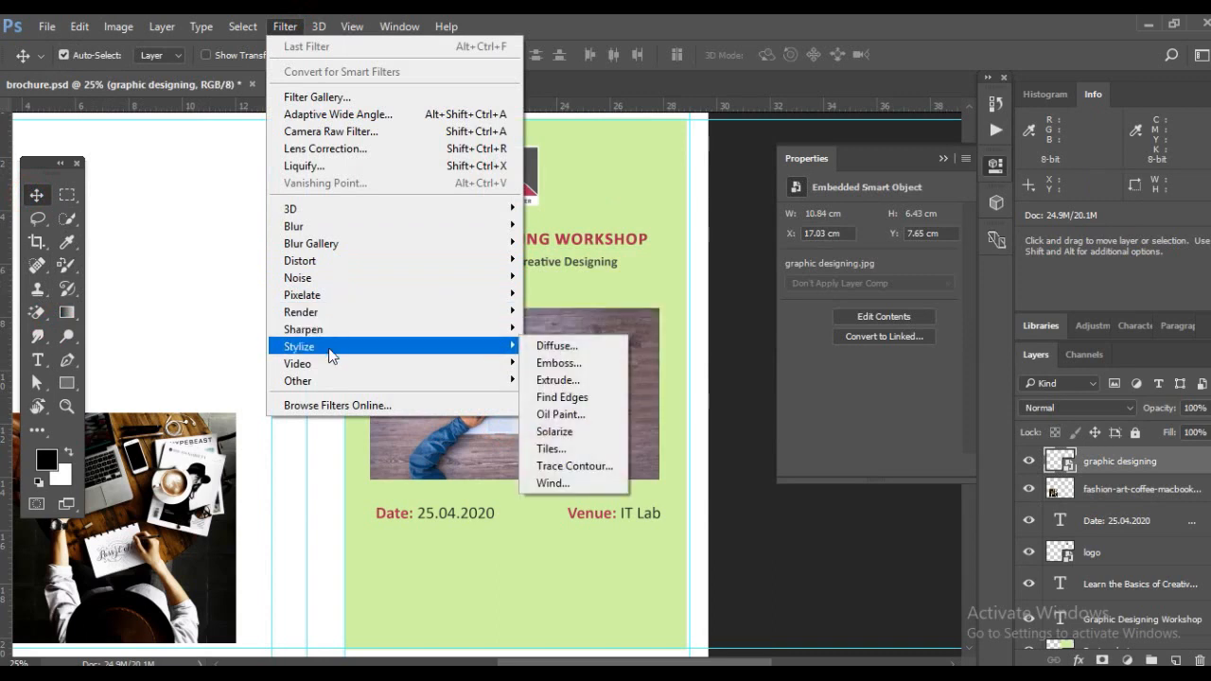
click(339, 262)
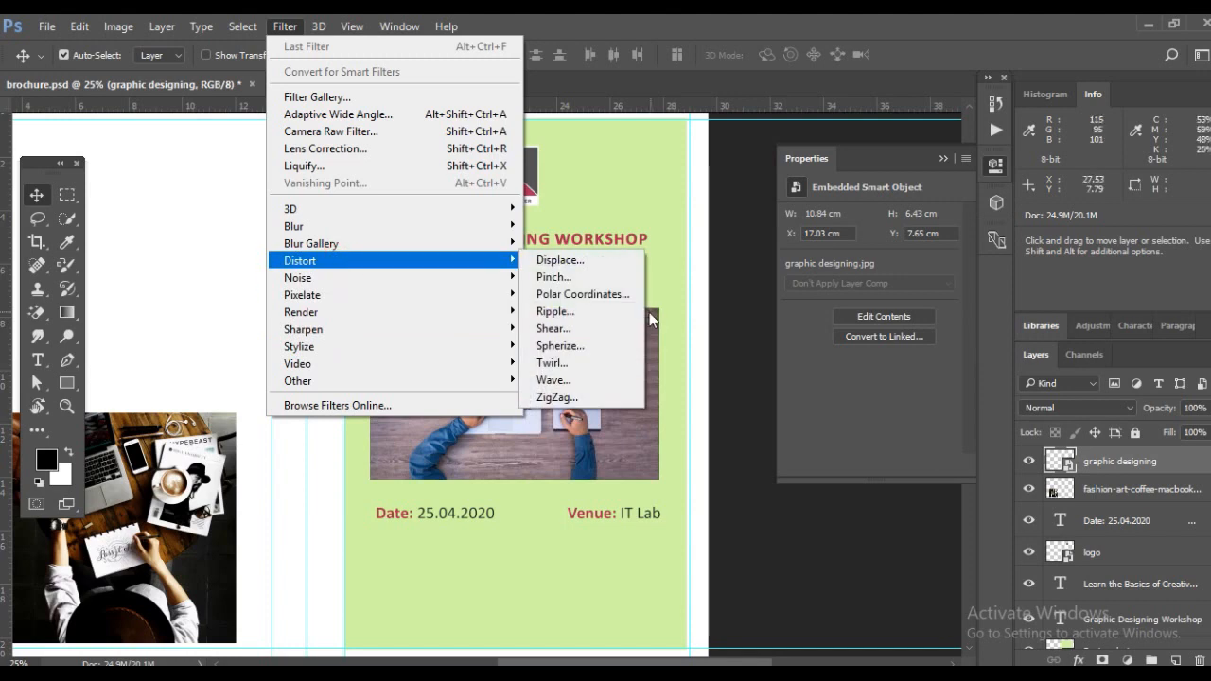
click(582, 311)
drag(617, 137, 852, 114)
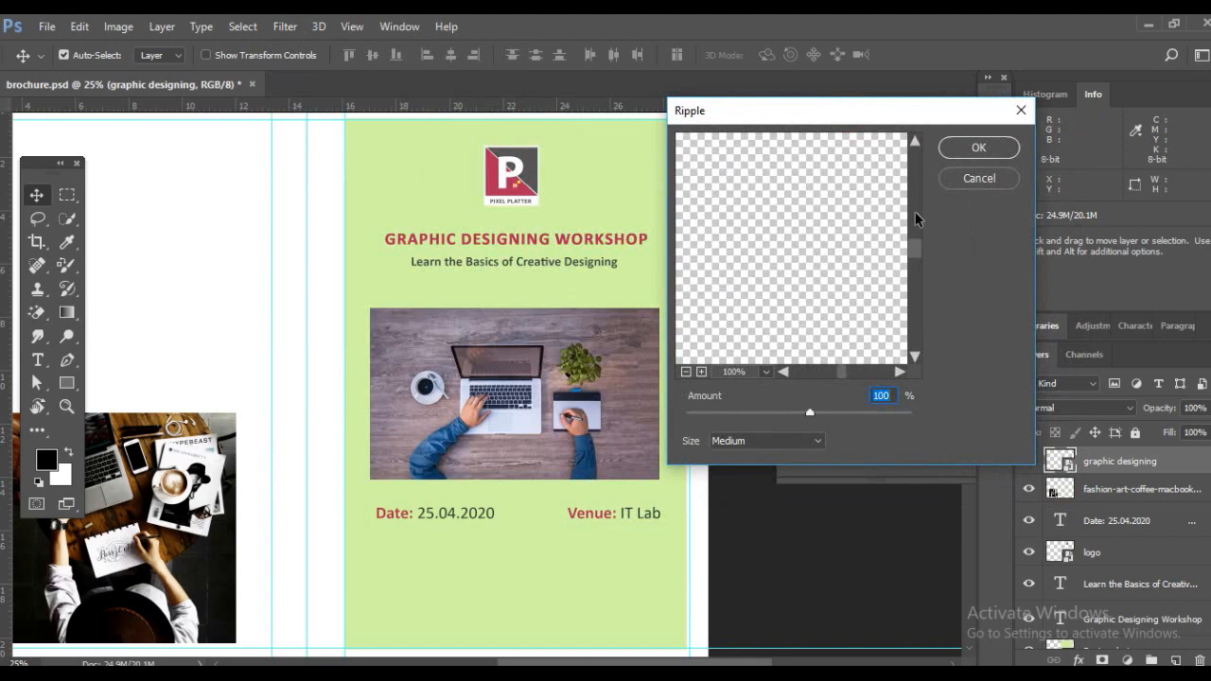
click(976, 148)
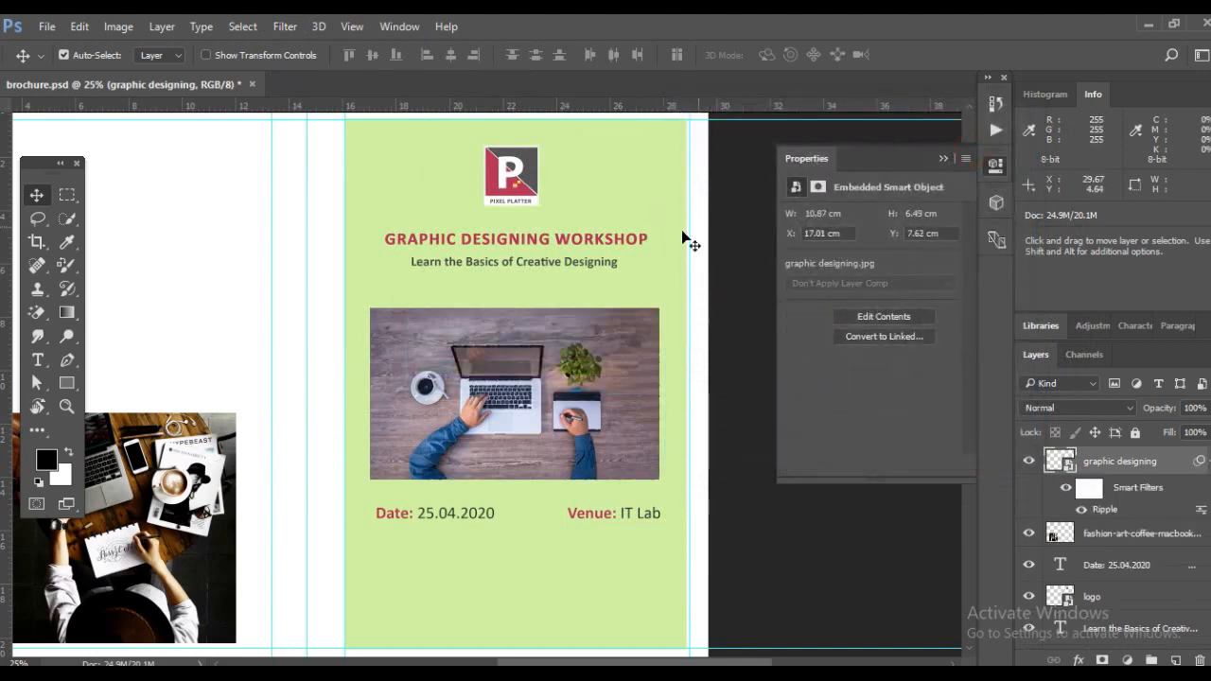
Inspect the rippled laptop photo up close and undo the Ripple filter
key(ctrl+plus)
key(ctrl+plus)
key(ctrl+plus)
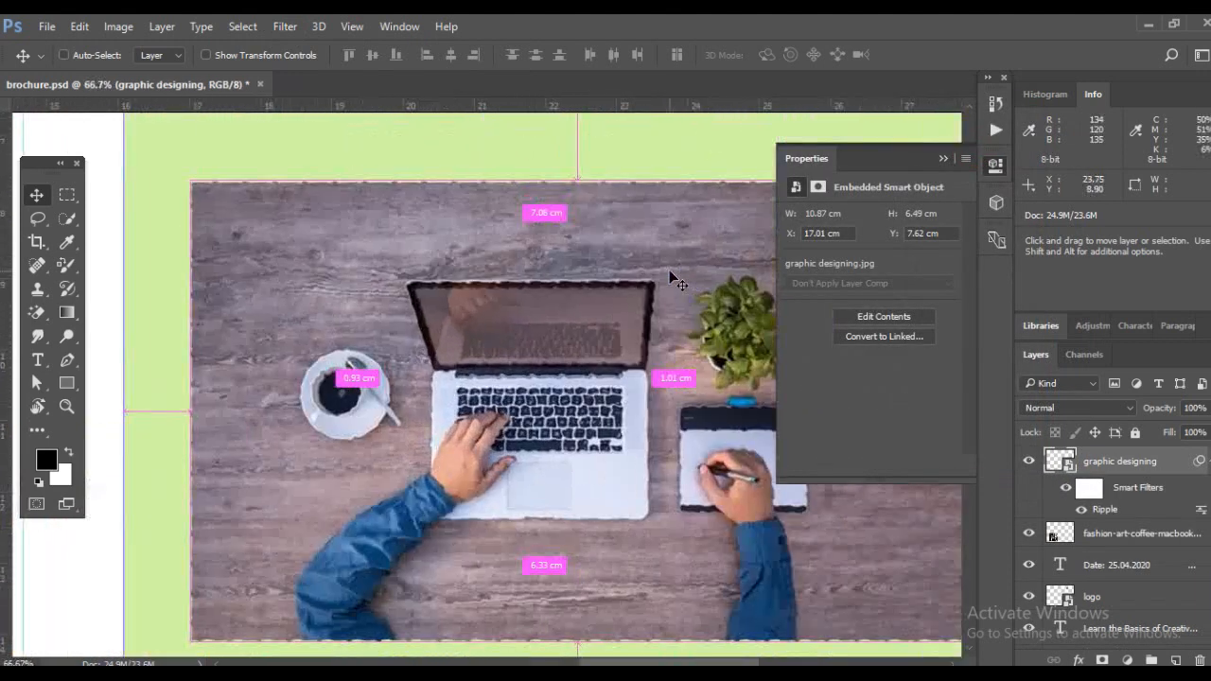
key(ctrl+plus)
key(ctrl+minus)
key(ctrl+minus)
key(ctrl+minus)
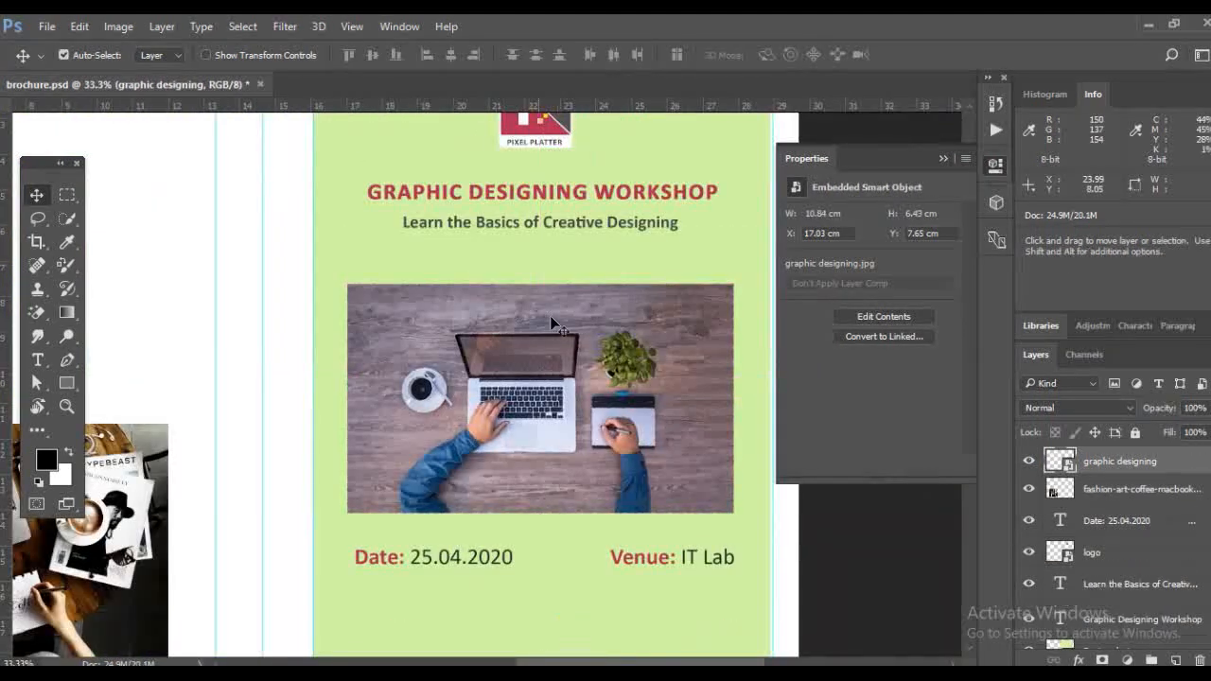
Preview a Lens Flare at 100% brightness near the plant in the laptop photo without applying it
click(282, 27)
mouse_move(416, 314)
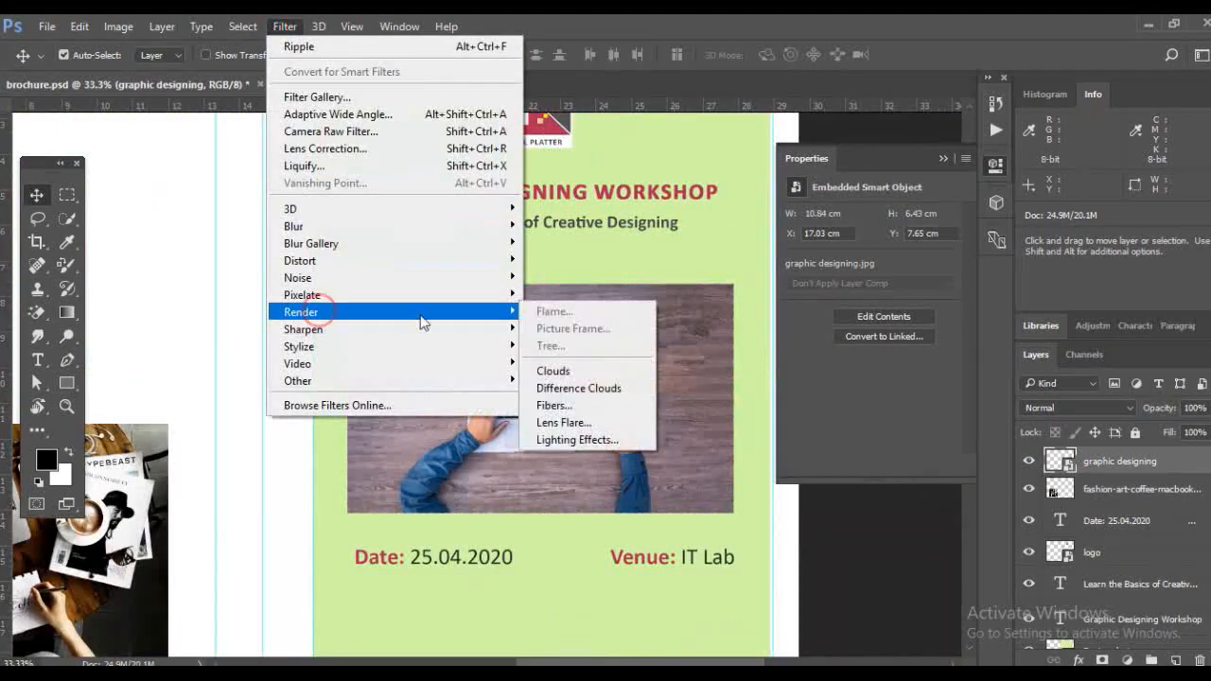
click(616, 424)
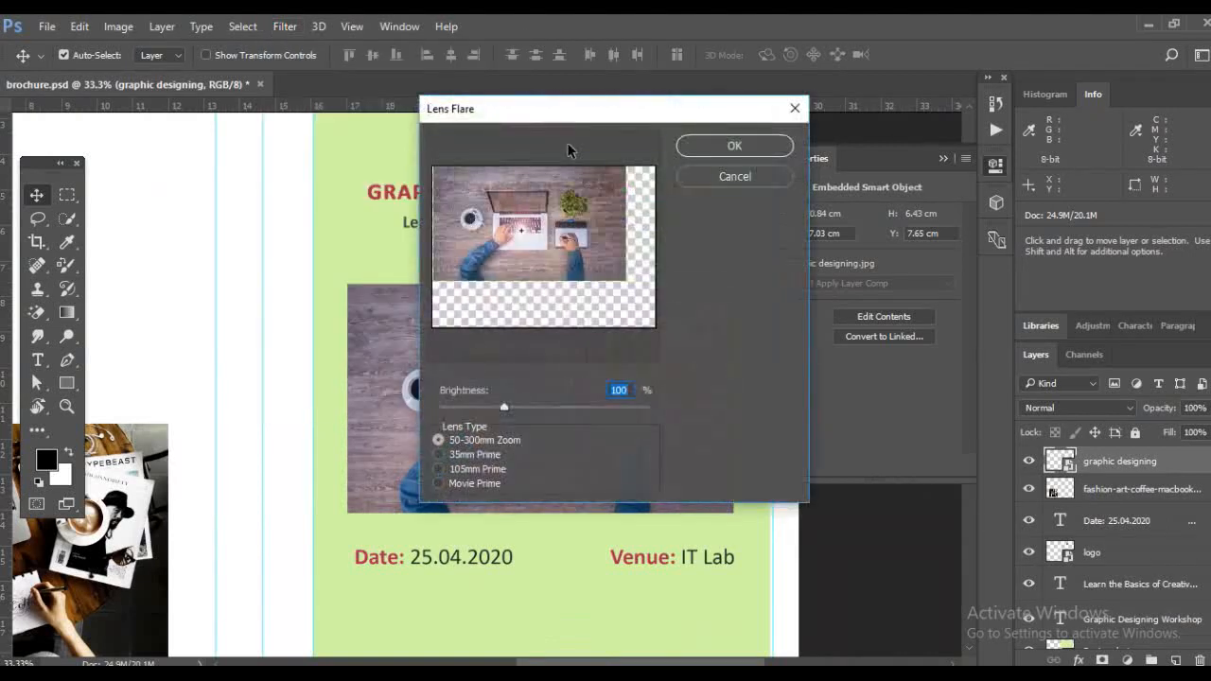
drag(523, 236, 590, 203)
click(757, 178)
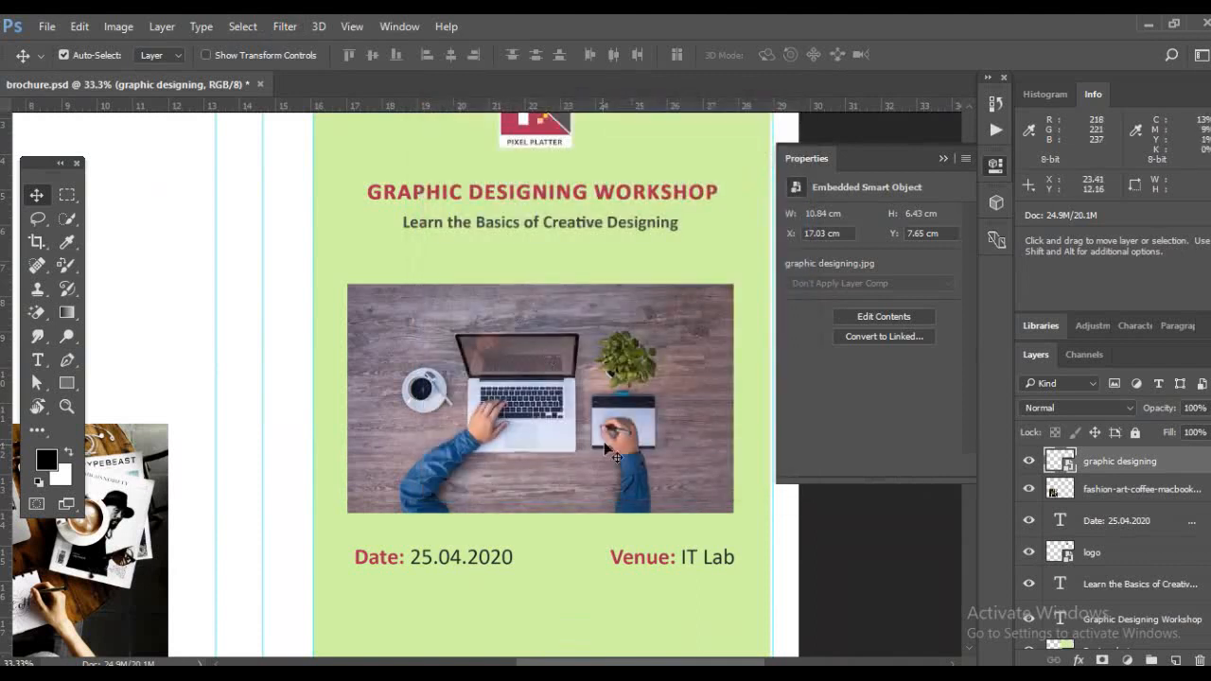
Draw a rectangle about 1524 by 192 px across the full width of the green cover's lower edge
key(ctrl+minus)
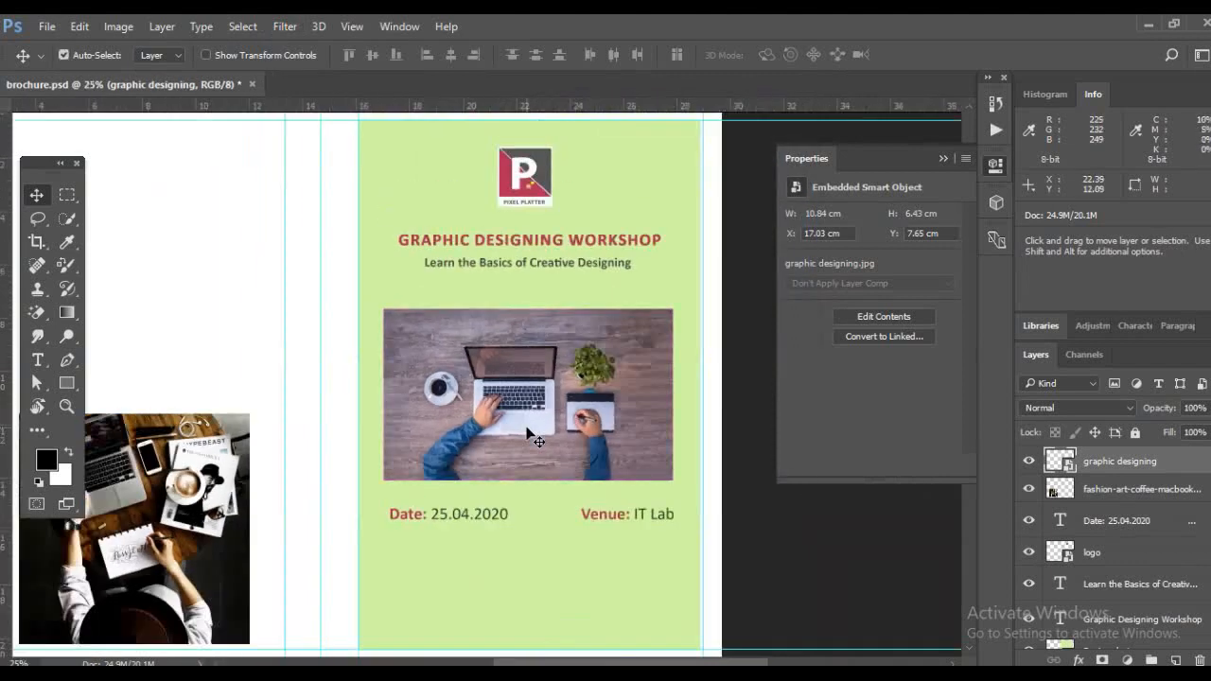
scroll(532, 447, down, 3)
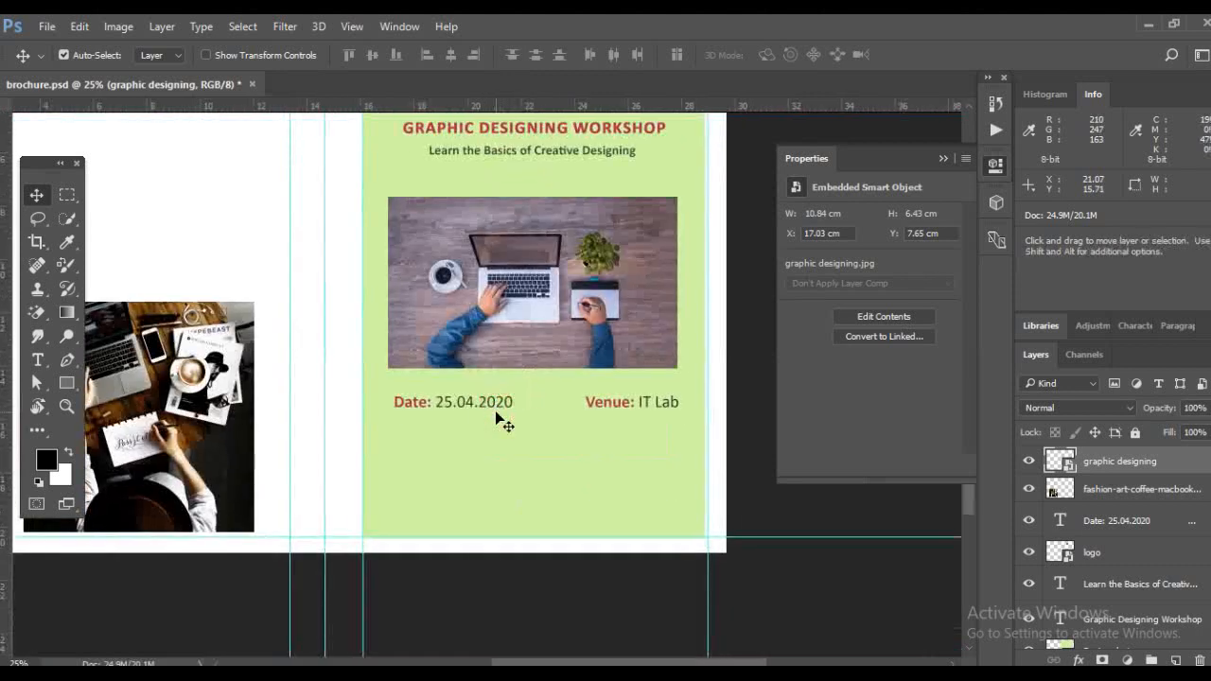
click(66, 383)
drag(362, 493, 705, 536)
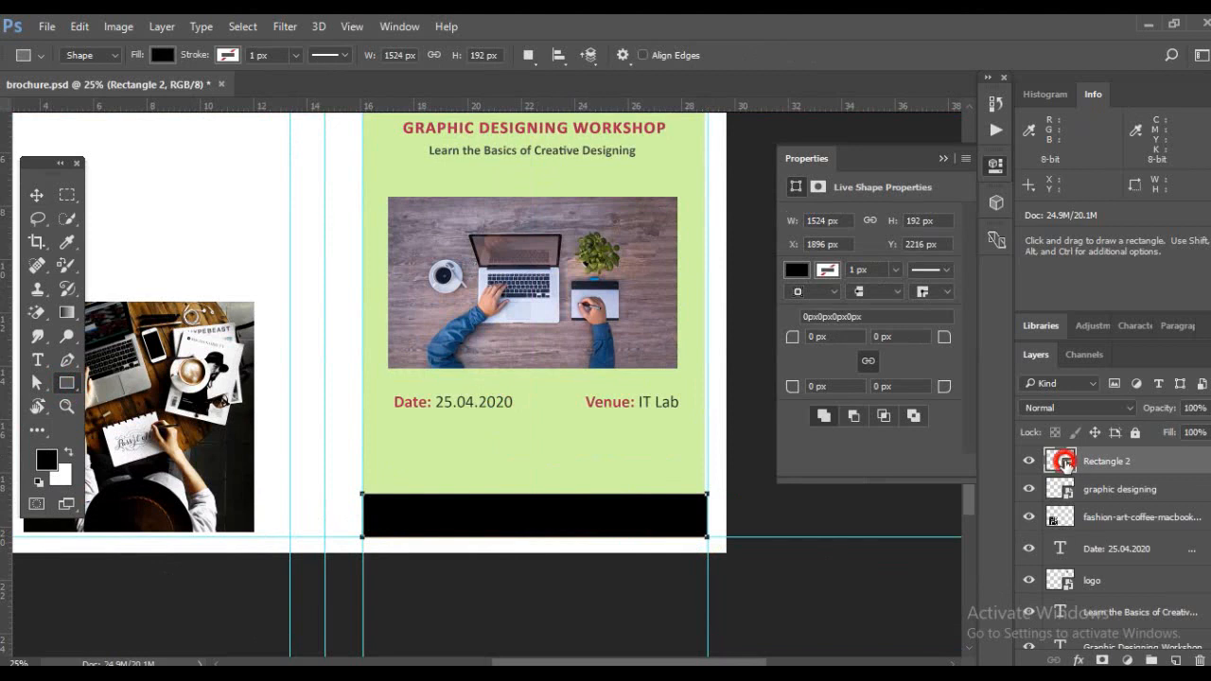
Set the fill of the rectangle at the cover's lower edge to golden ochre c69a3d
double_click(1061, 460)
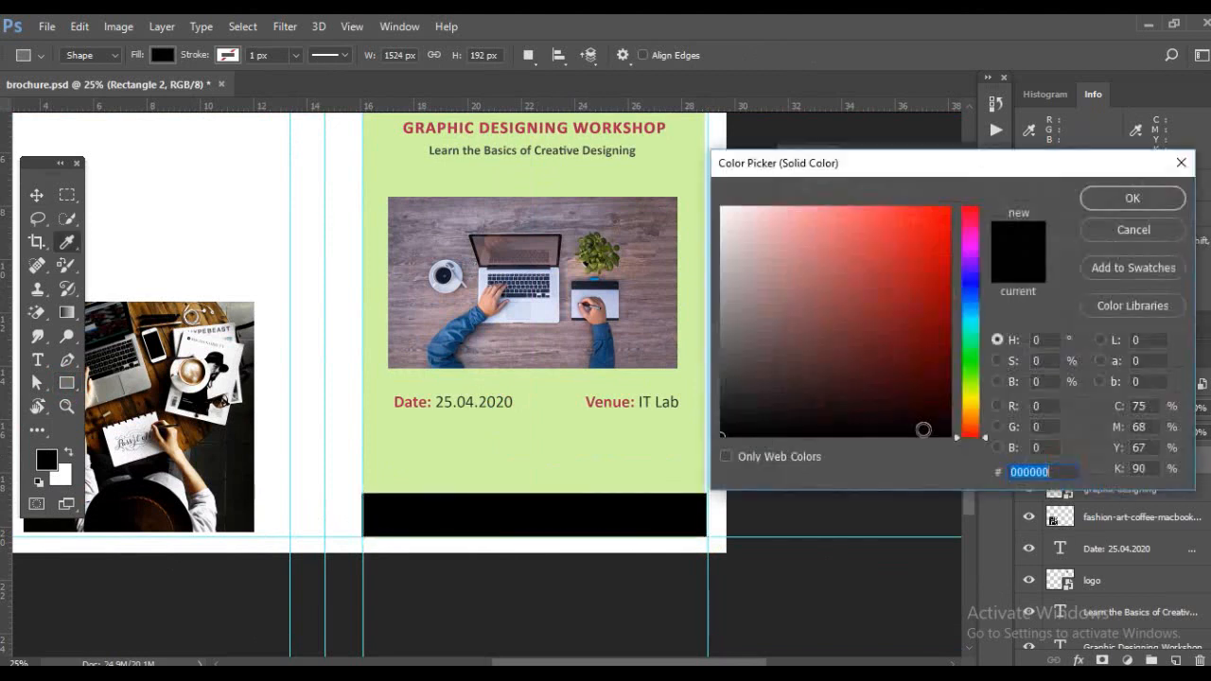
click(970, 298)
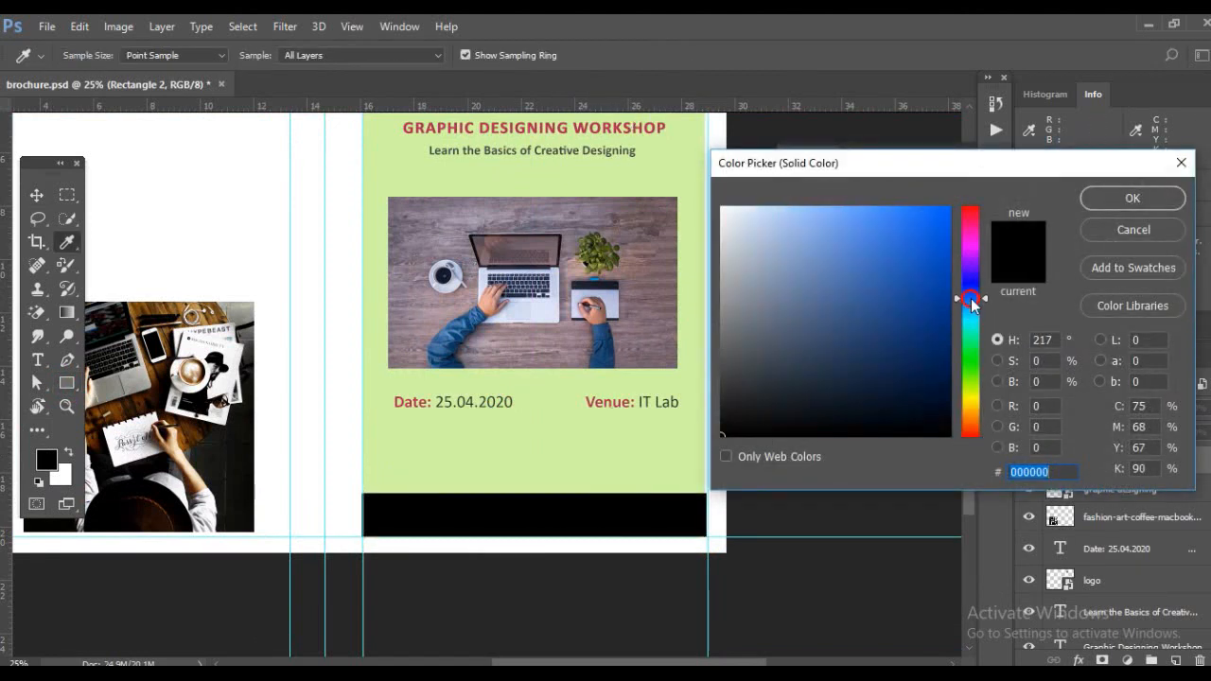
click(899, 292)
click(881, 267)
mouse_move(869, 255)
mouse_down()
mouse_move(838, 217)
mouse_move(837, 240)
mouse_up()
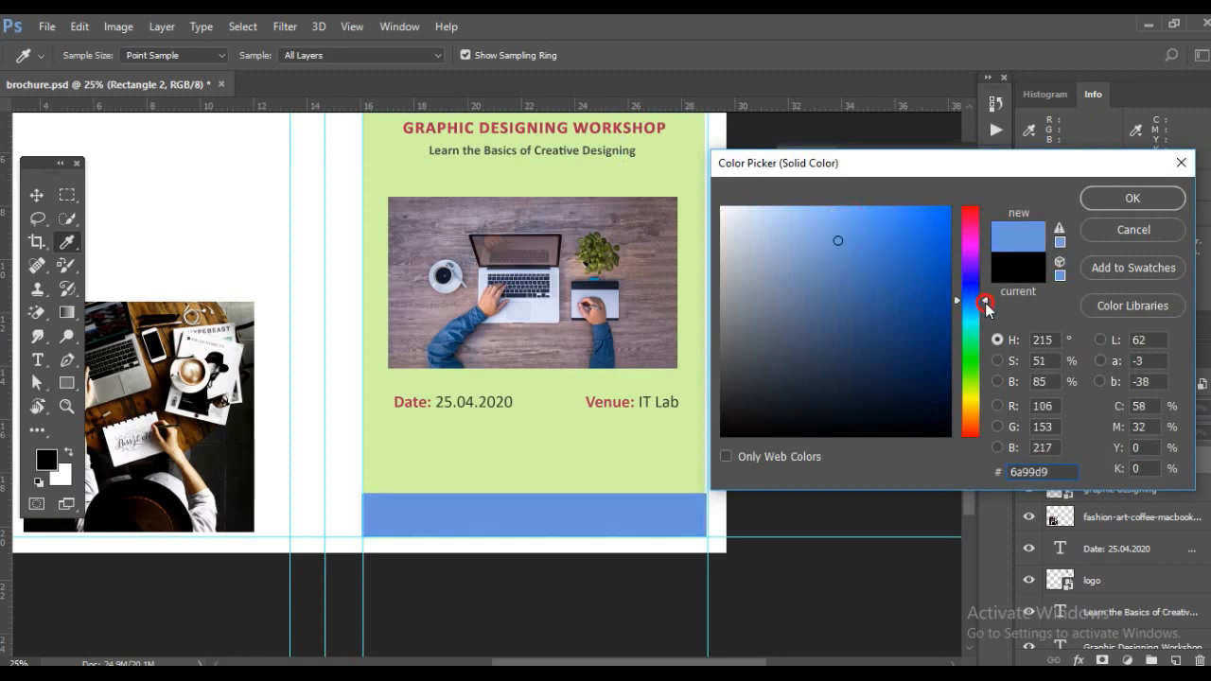
click(984, 311)
click(893, 271)
click(852, 275)
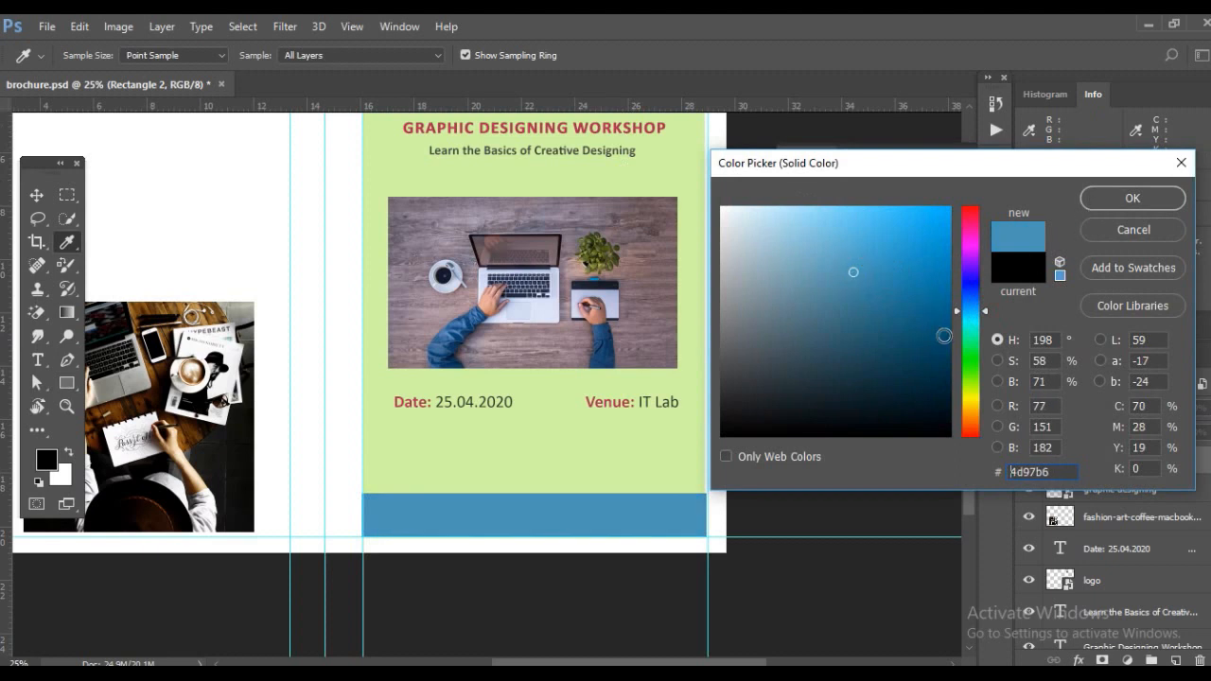
click(973, 413)
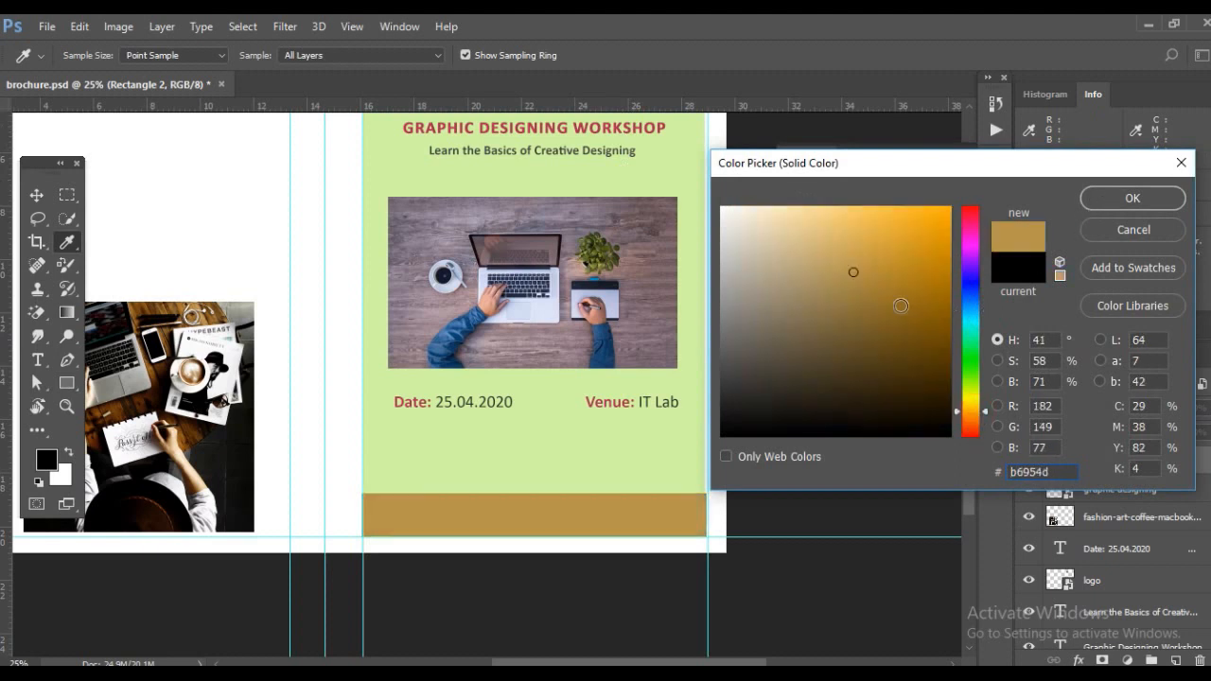
mouse_move(856, 231)
mouse_down()
mouse_move(846, 233)
mouse_move(880, 259)
mouse_up()
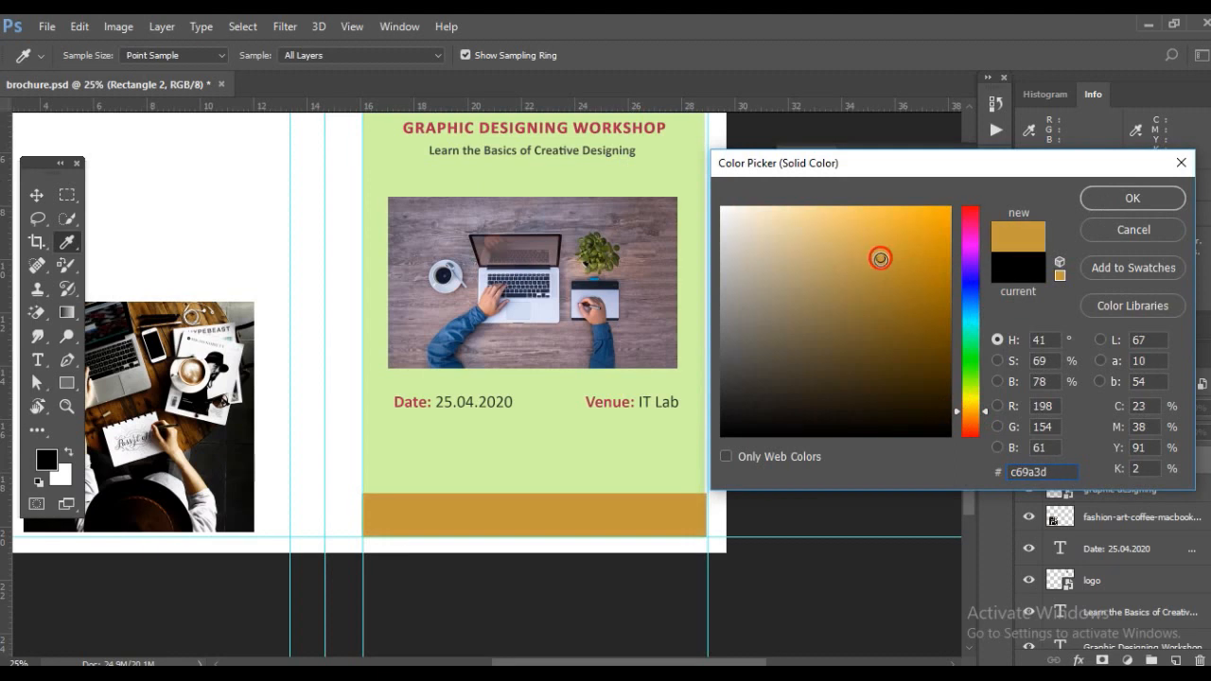
click(1132, 202)
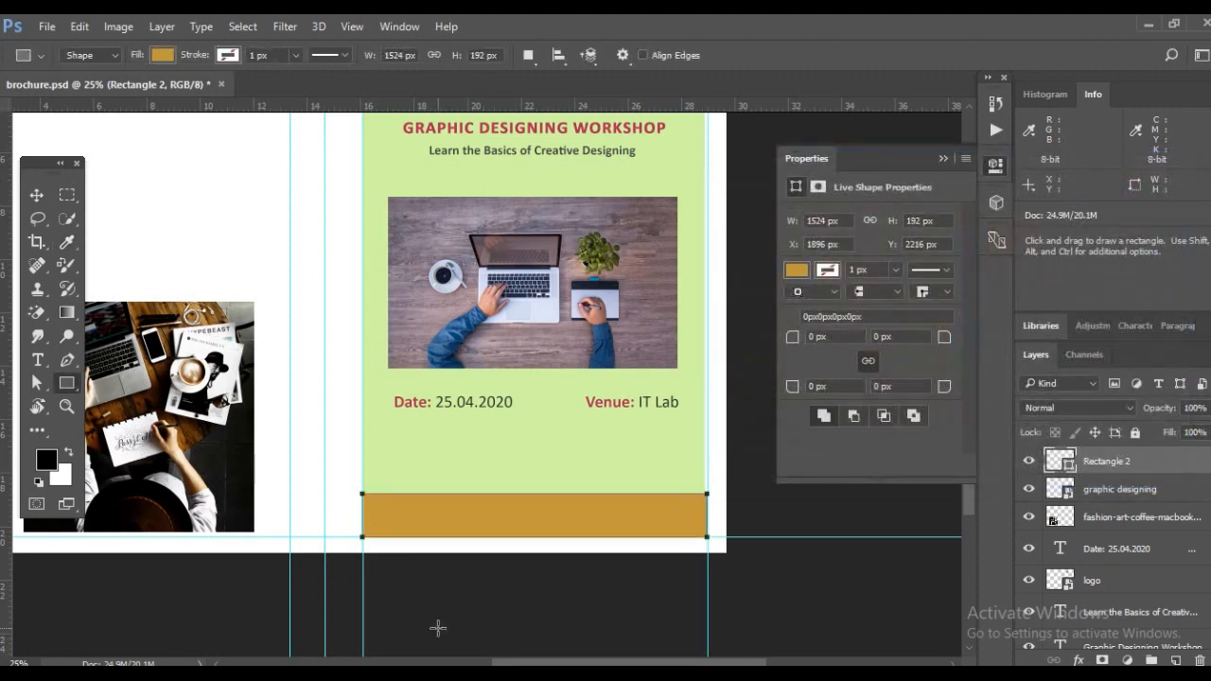
click(36, 194)
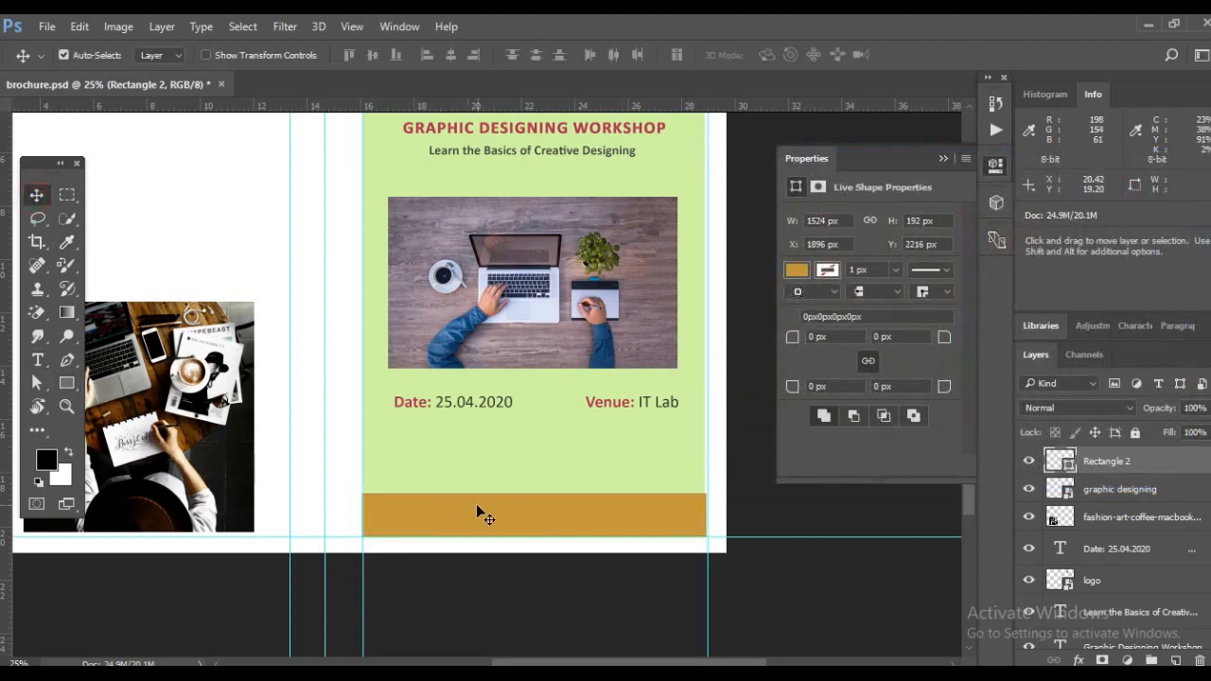
Add an anchor point midway along the ochre rectangle's upper edge and tilt its handles to bend that edge into a gentle wave
click(67, 360)
drag(66, 361, 133, 403)
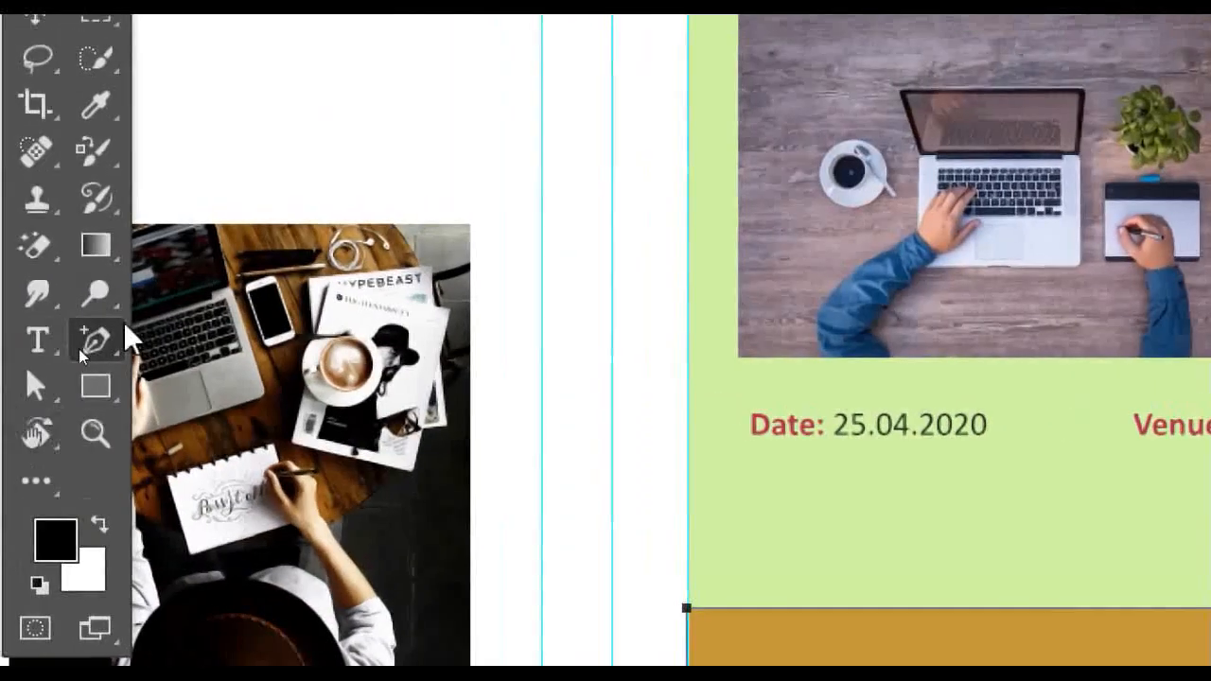
drag(67, 361, 146, 379)
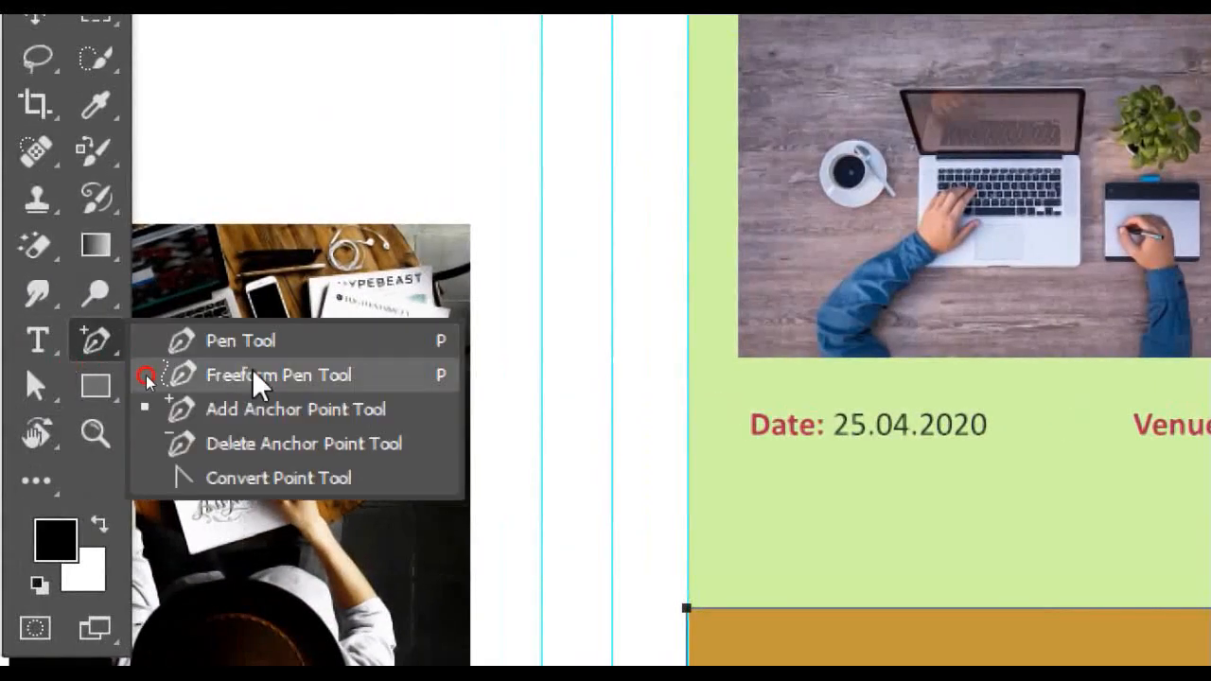
drag(254, 371, 269, 413)
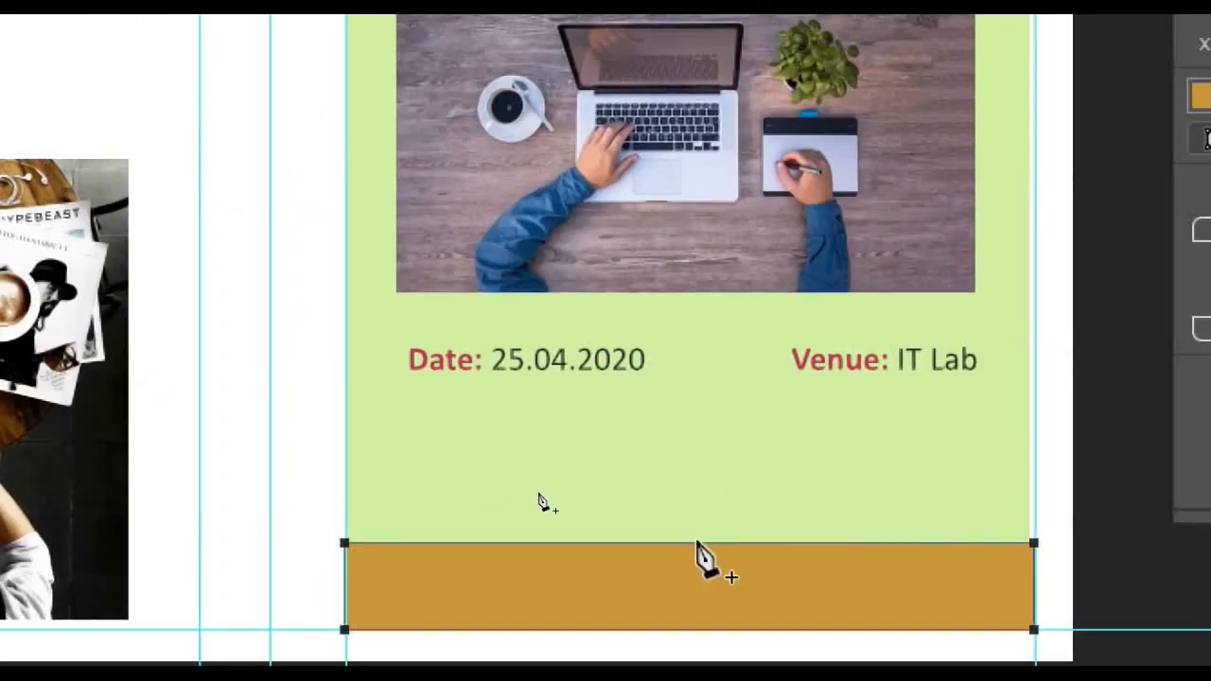
click(694, 545)
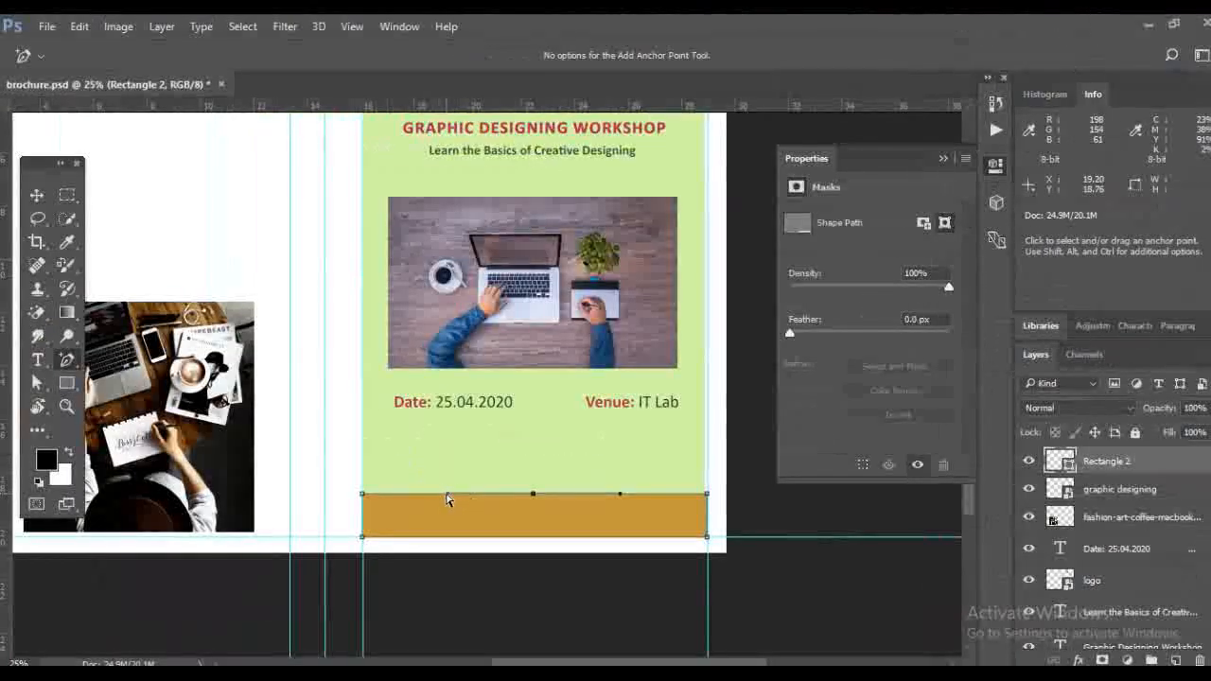
drag(447, 500, 443, 511)
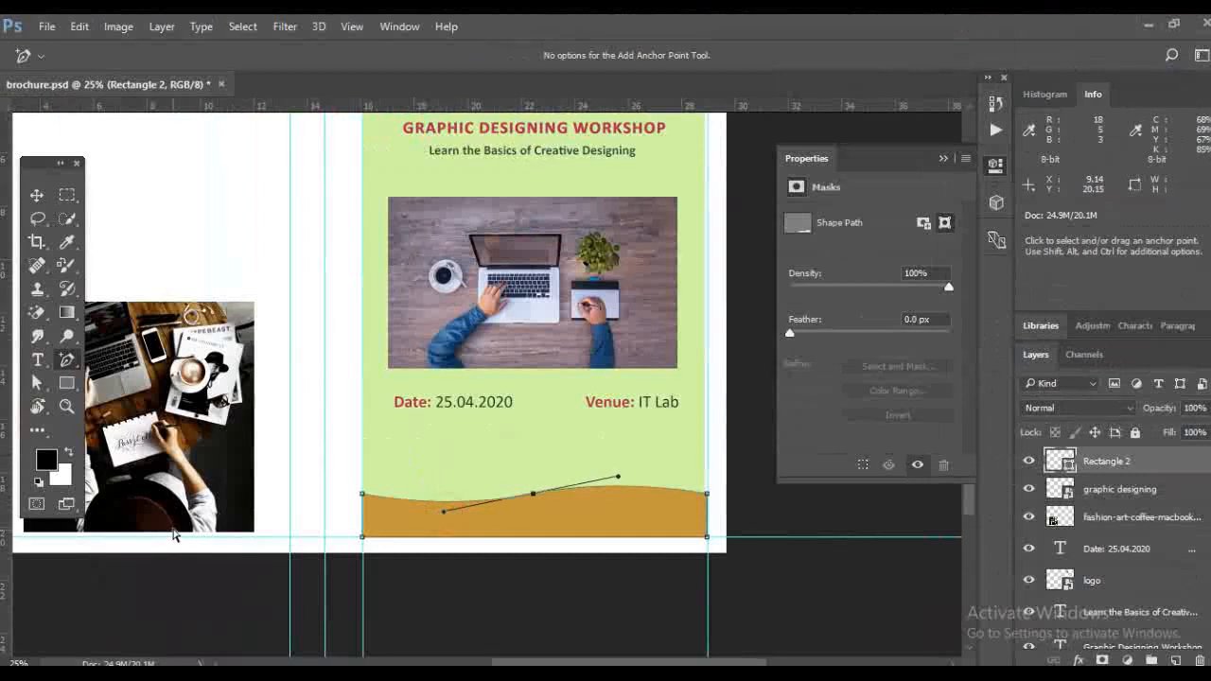
click(36, 194)
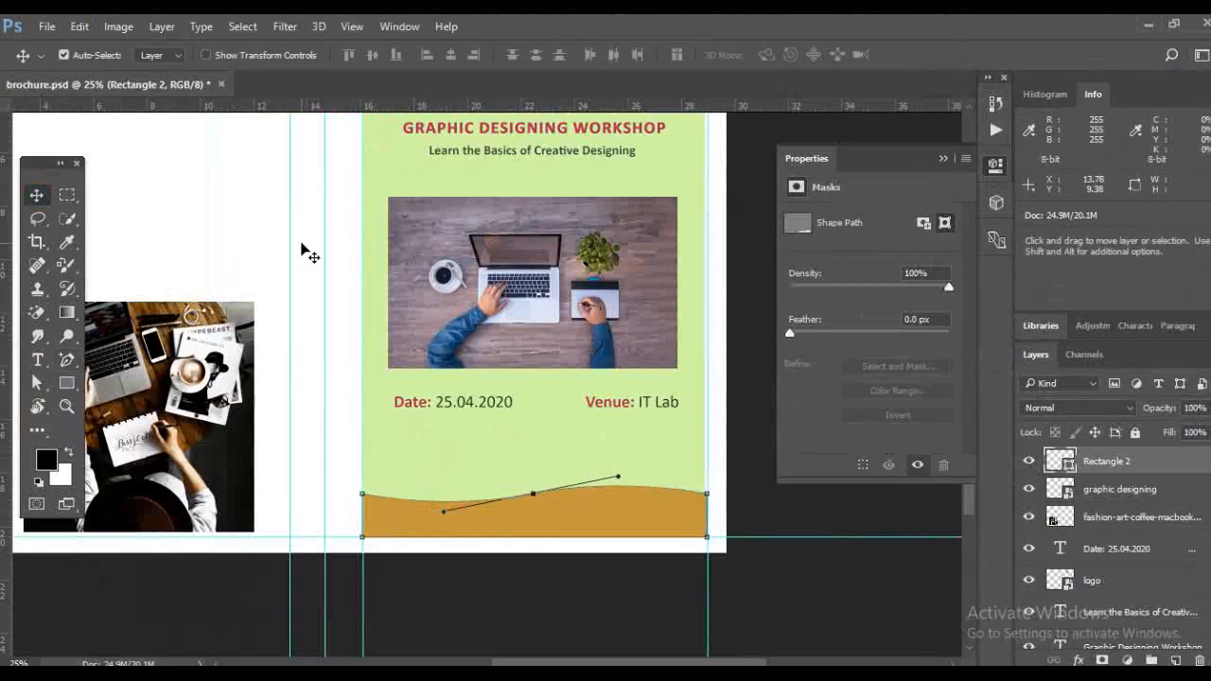
drag(619, 475, 619, 488)
click(740, 462)
click(617, 511)
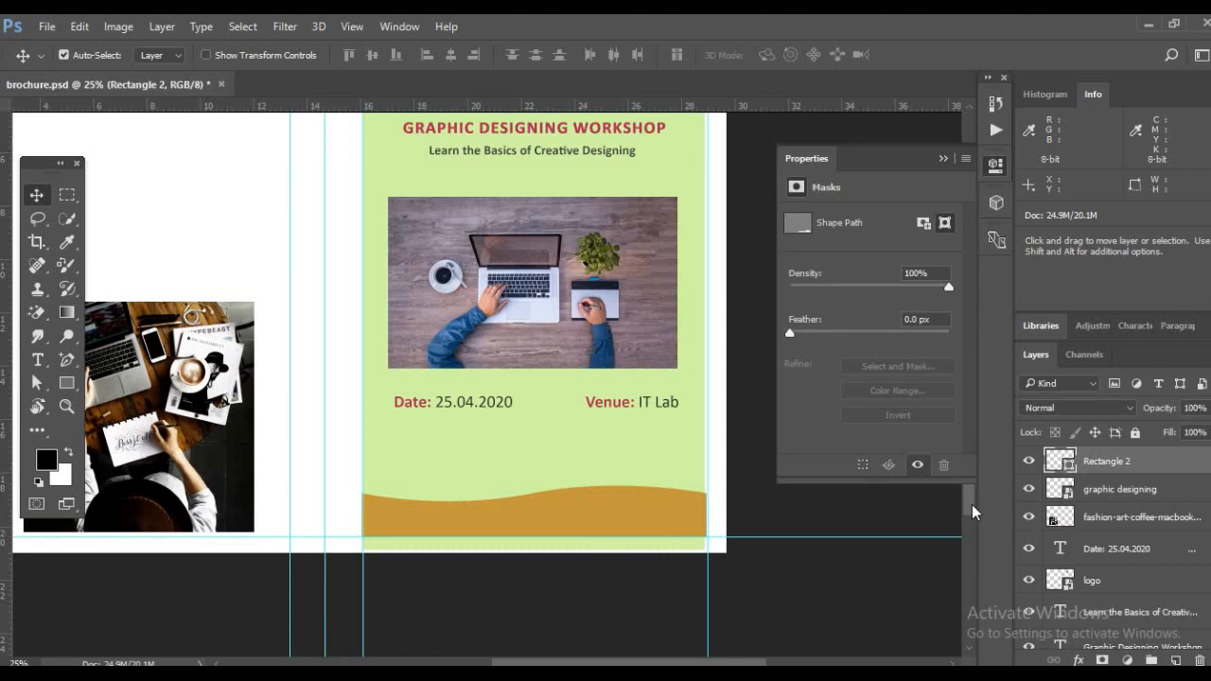
Recolour the wavy footer shape with the crimson b22f57 sampled from the logo
drag(975, 511, 962, 490)
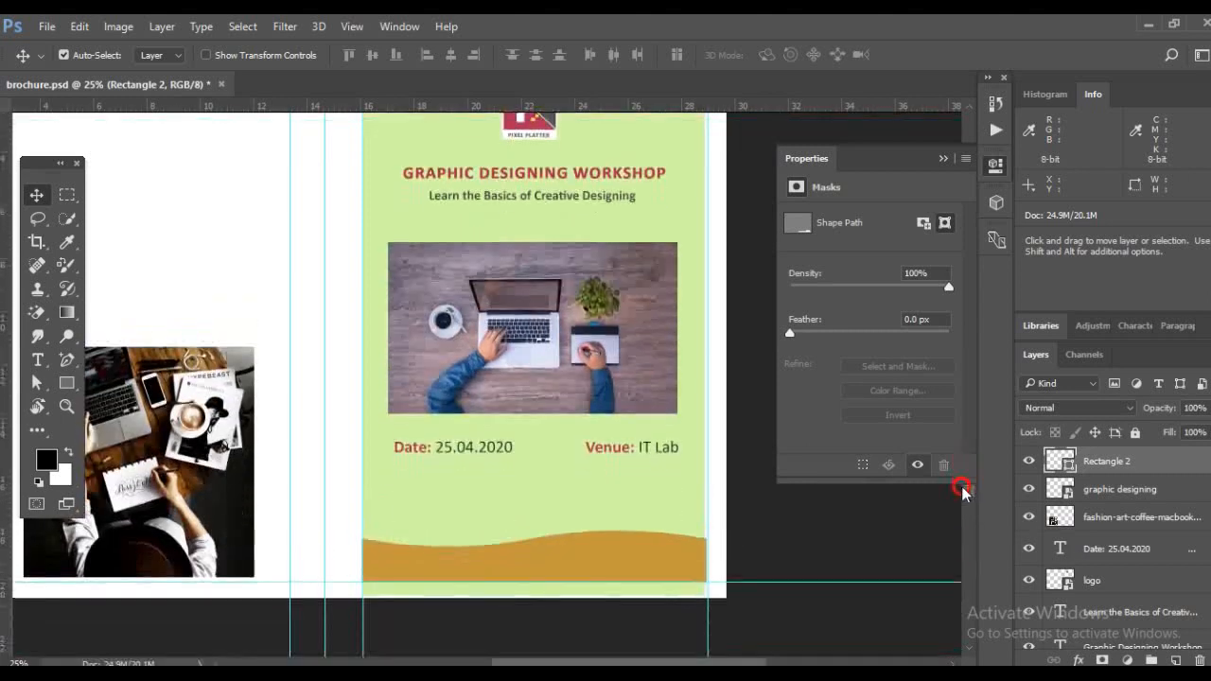
click(563, 565)
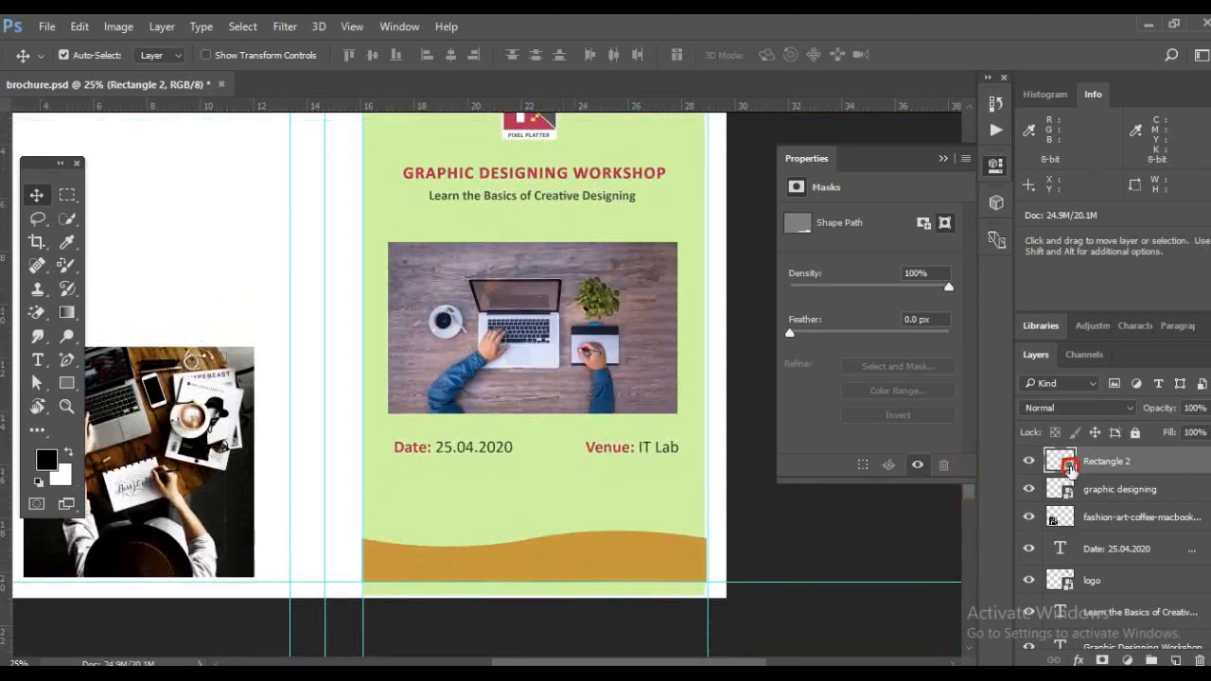
double_click(1060, 461)
click(909, 274)
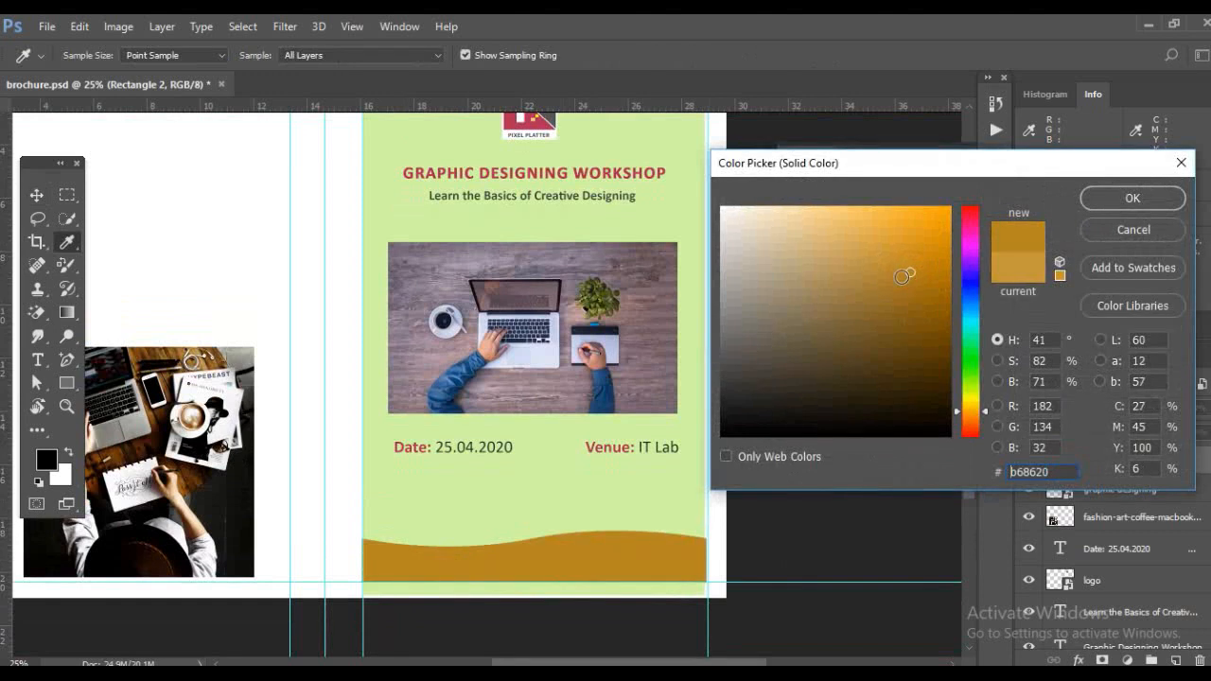
click(535, 123)
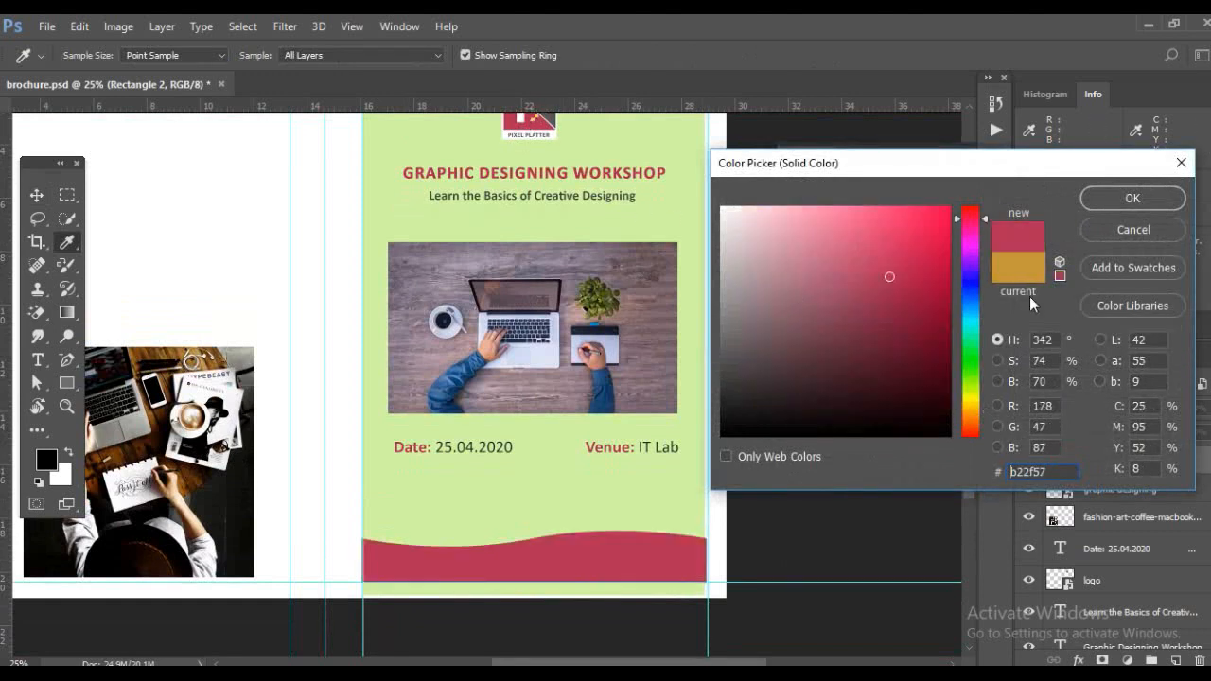
click(1119, 198)
Duplicate the crimson wave slightly higher and fill the copy with dark charcoal (RGB 54, 48, 50)
key(v)
click(596, 547)
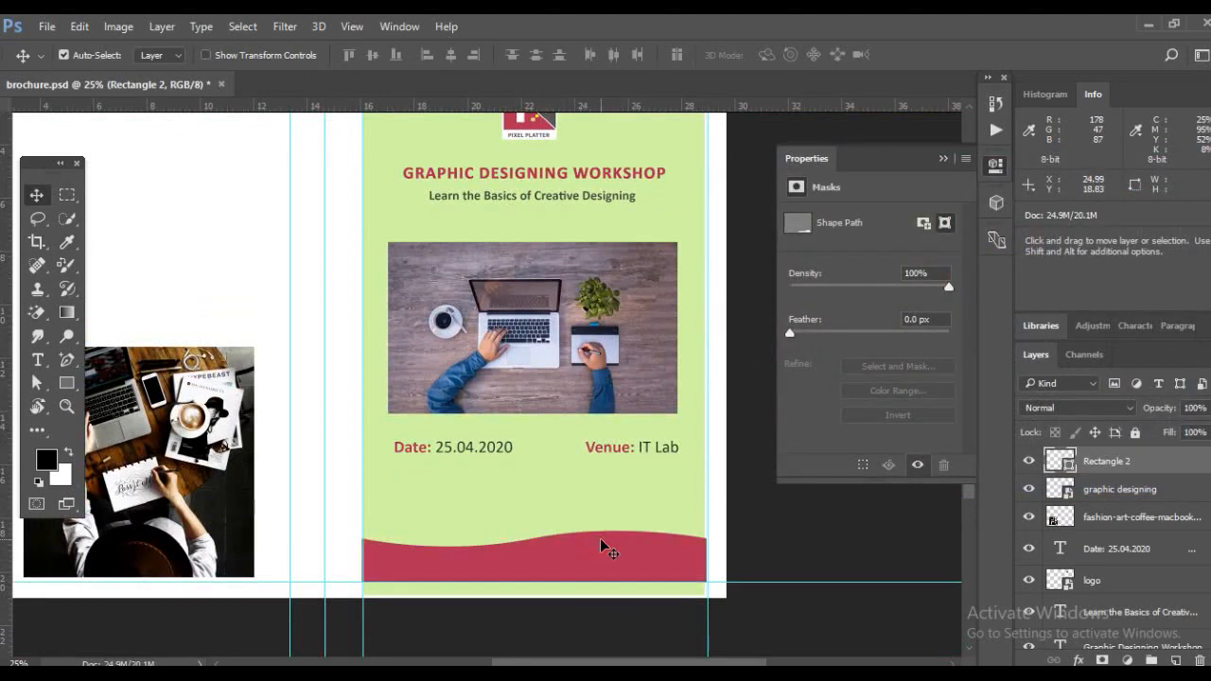
drag(599, 549, 588, 528)
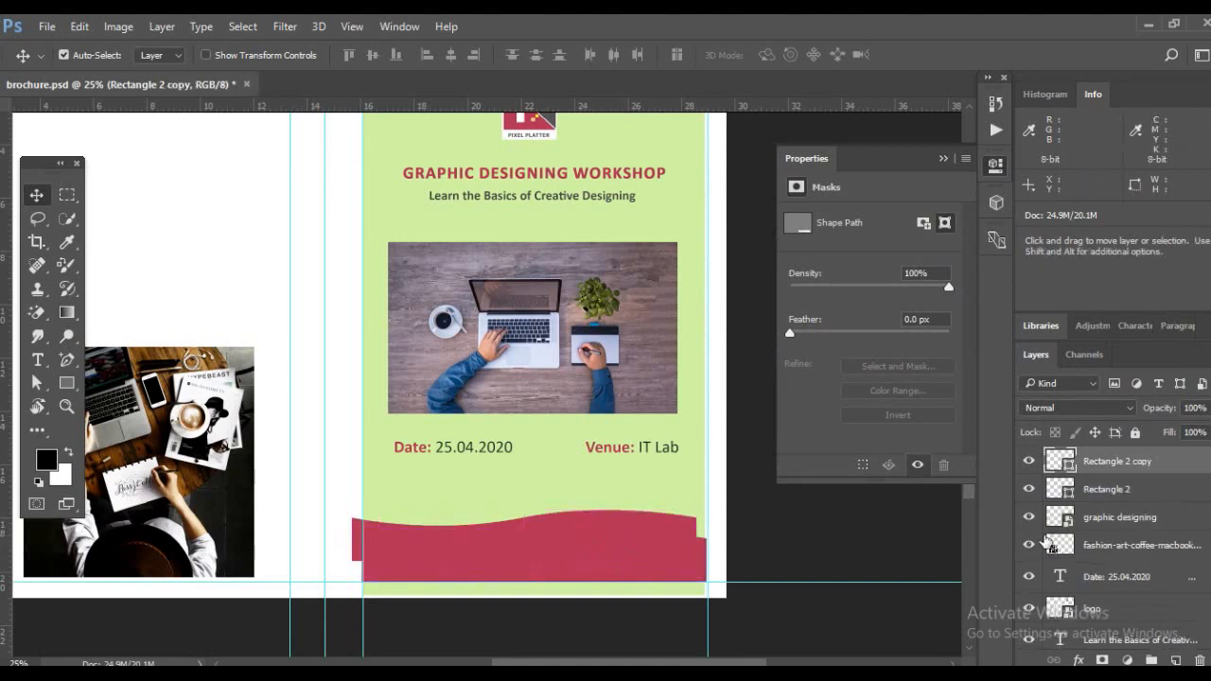
double_click(1061, 462)
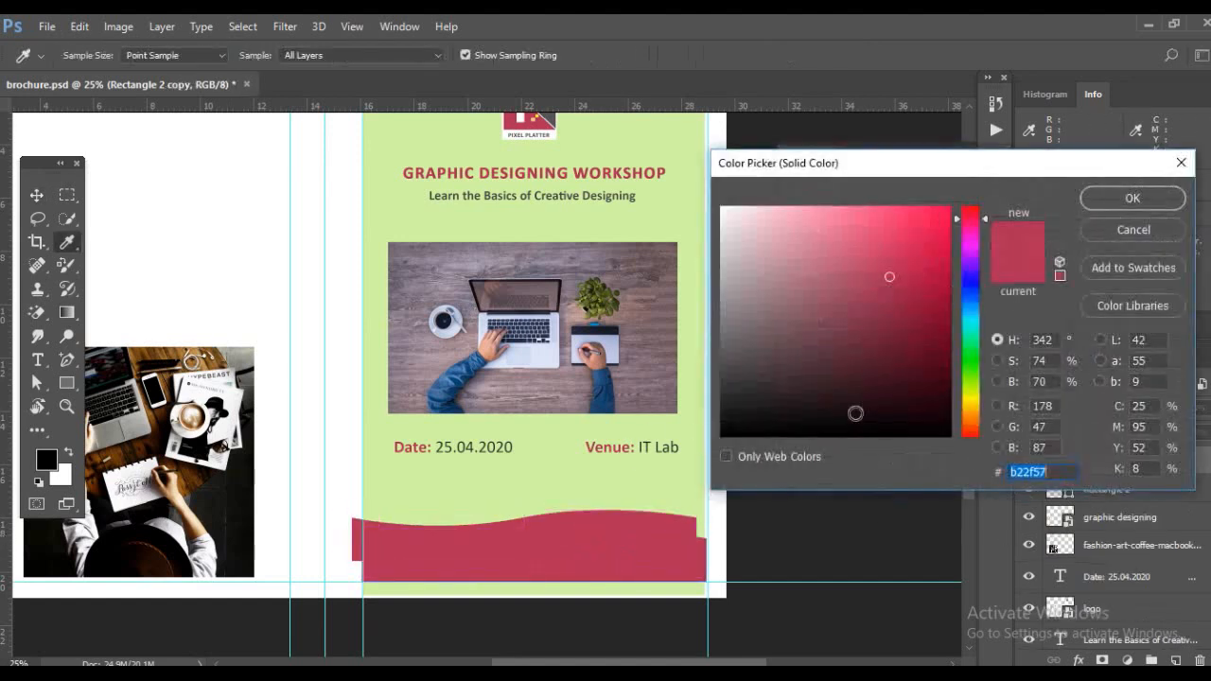
mouse_move(889, 281)
mouse_down()
mouse_move(890, 392)
mouse_move(742, 386)
mouse_up()
click(1131, 201)
Stack the charcoal wave beneath the crimson one and align it to the cover's width as a thin band along the crimson wave's crest
drag(1088, 463, 1107, 504)
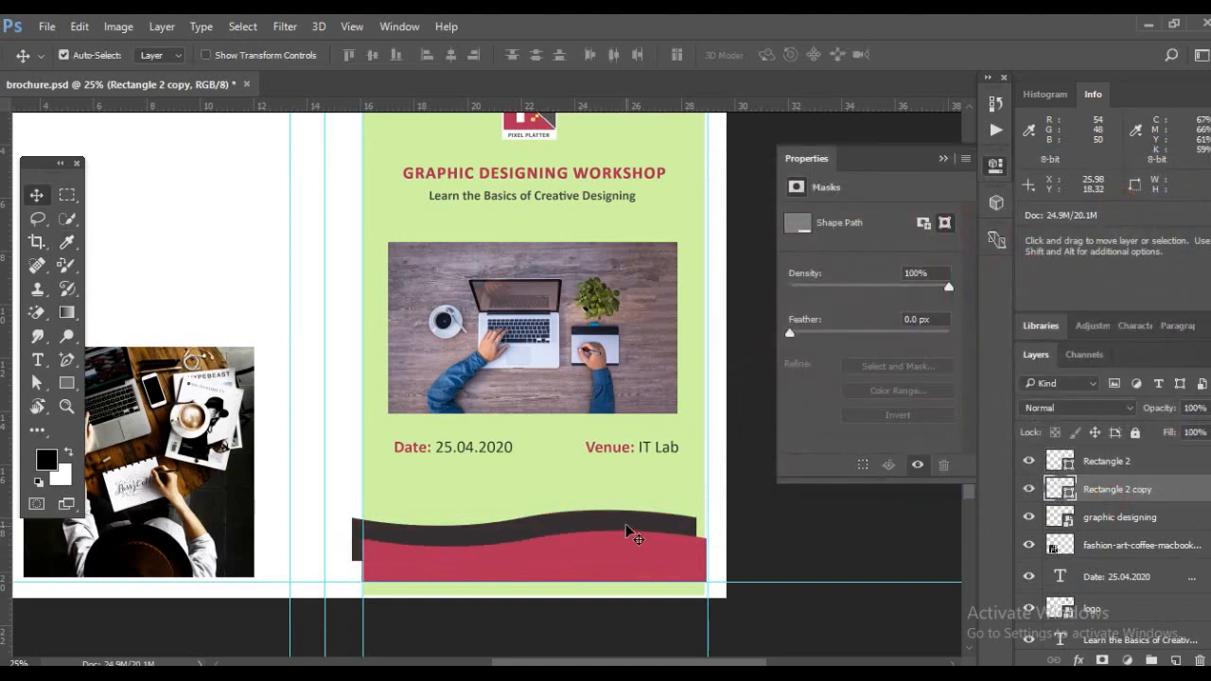
drag(624, 520, 627, 519)
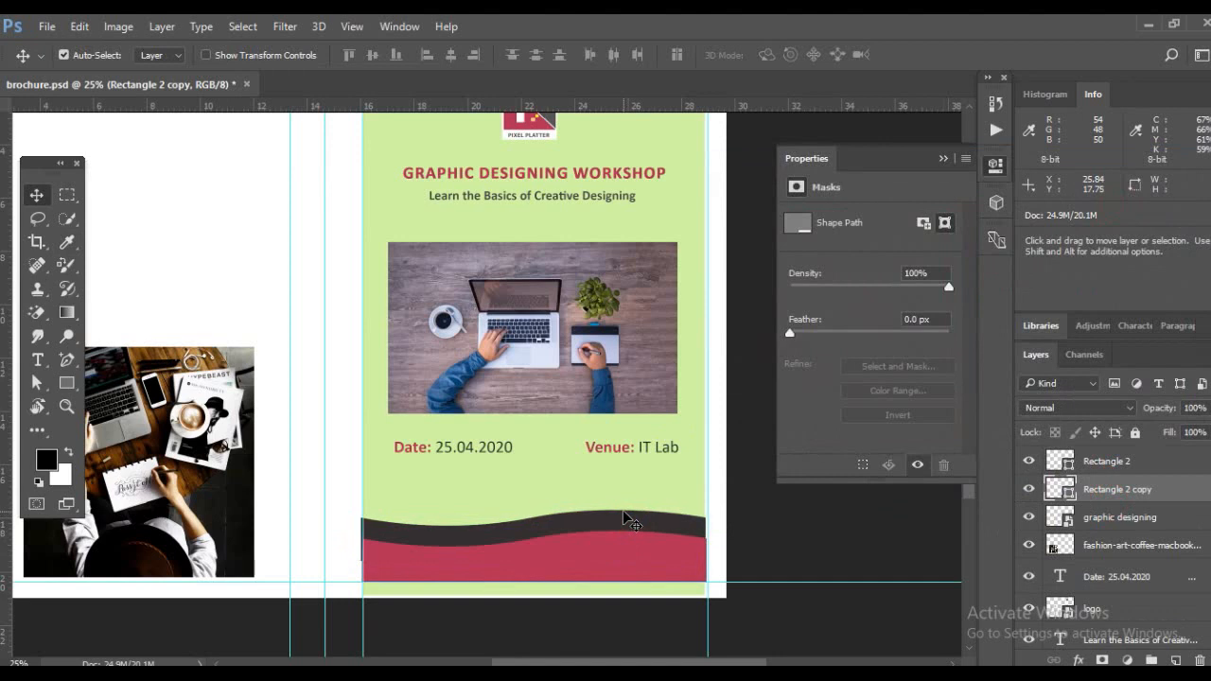
key(shift+Down)
key(shift+Down)
key(shift+Down)
key(shift+Down)
key(shift+Down)
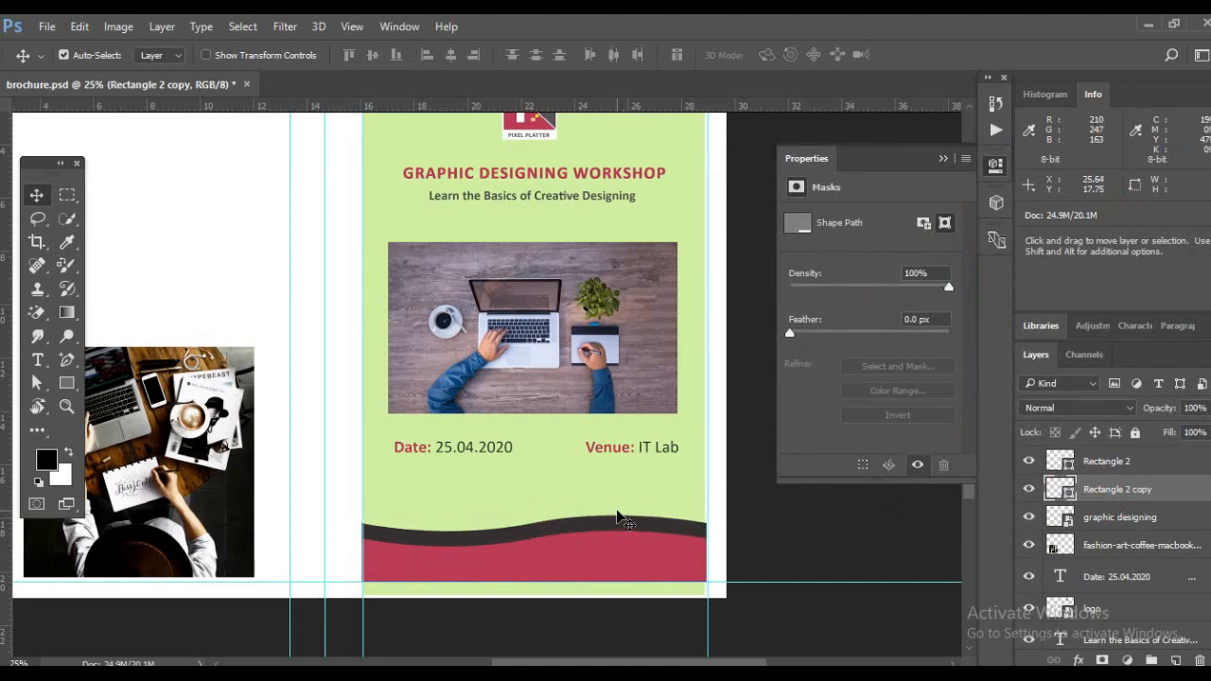
key(shift+Up)
key(shift+Up)
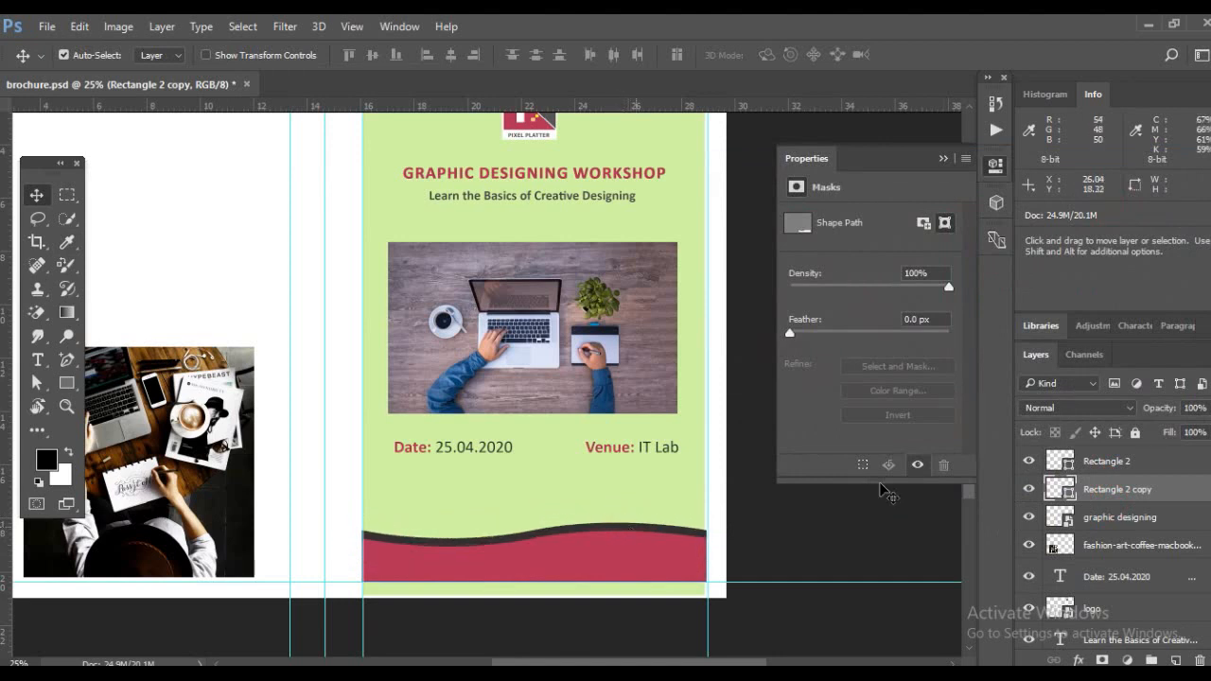
Recolour the thin wave band navy 204166, sampled from the shirt sleeve in the laptop photo
double_click(1064, 492)
click(605, 383)
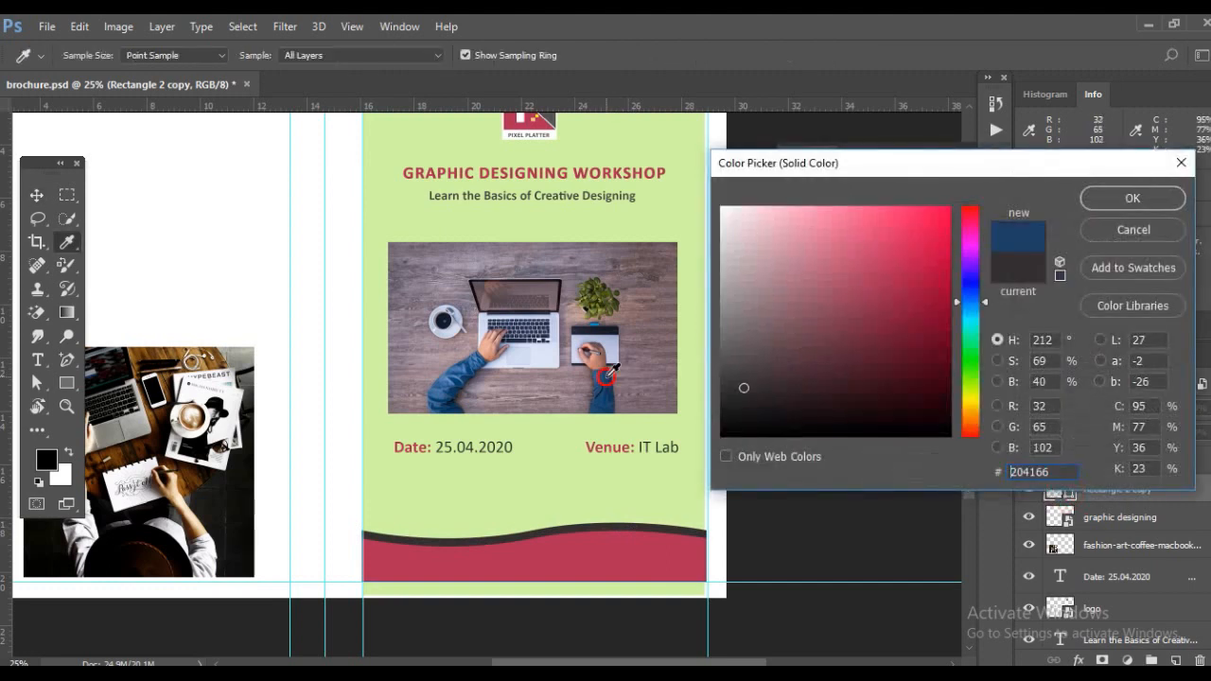
click(1109, 206)
click(751, 271)
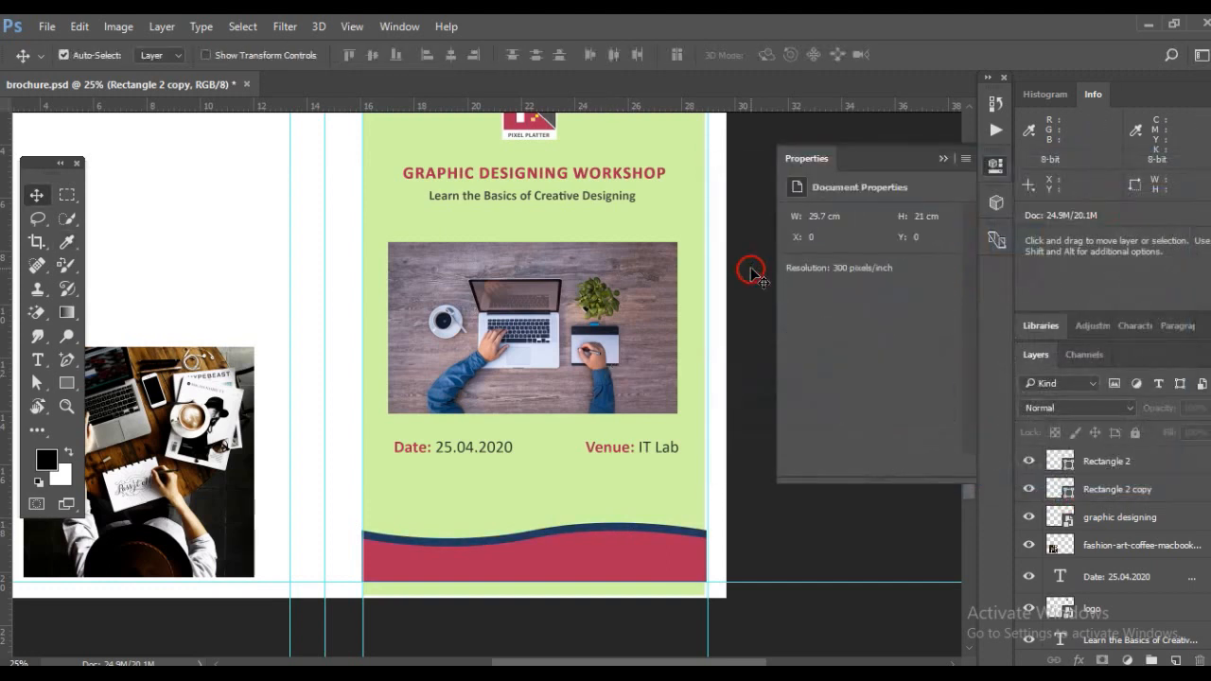
Save the brochure document and view the whole spread
drag(570, 403, 594, 466)
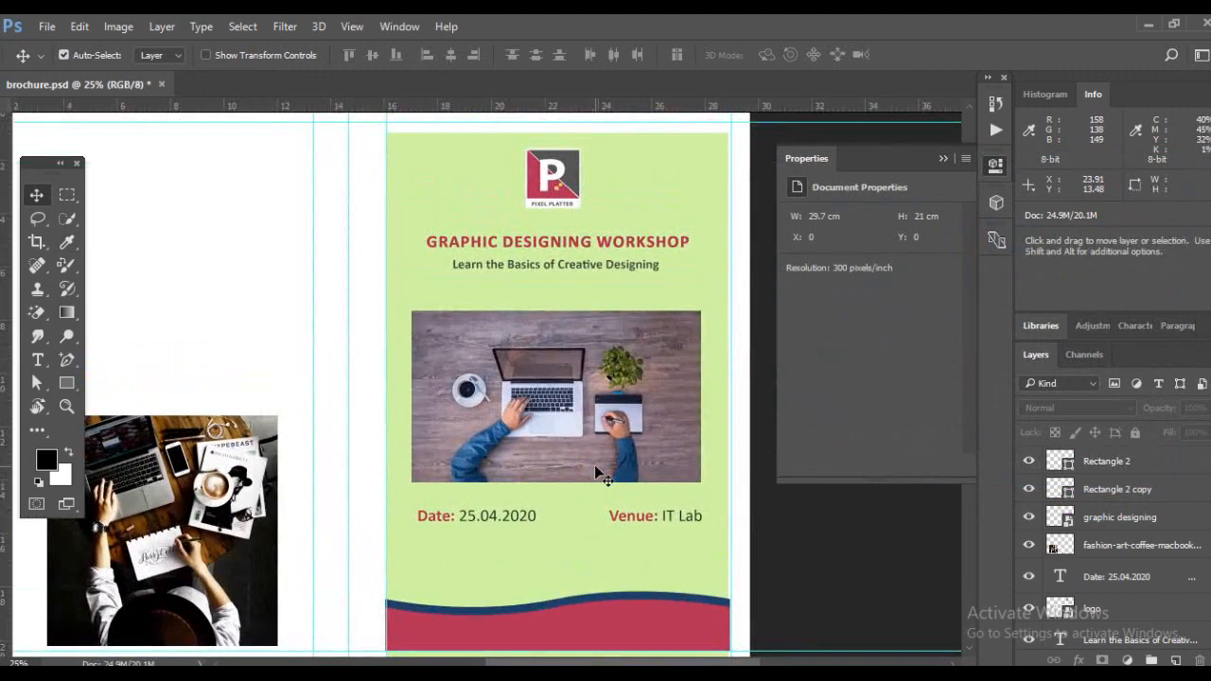
key(ctrl+s)
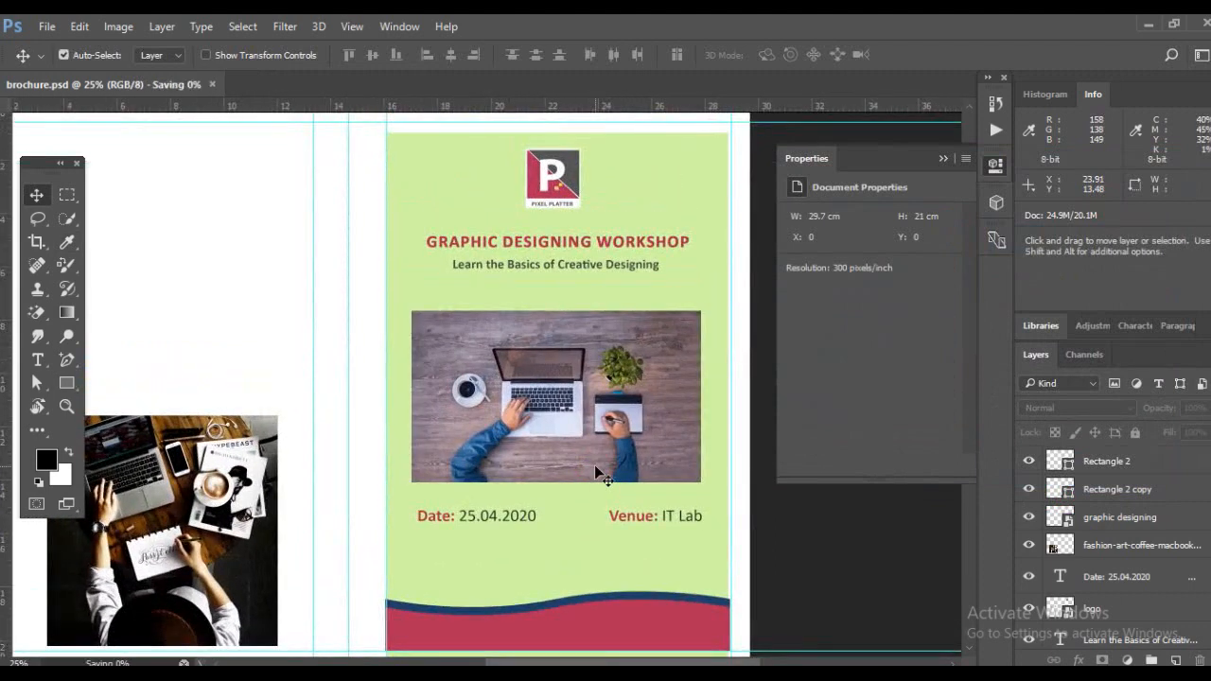
key(ctrl+minus)
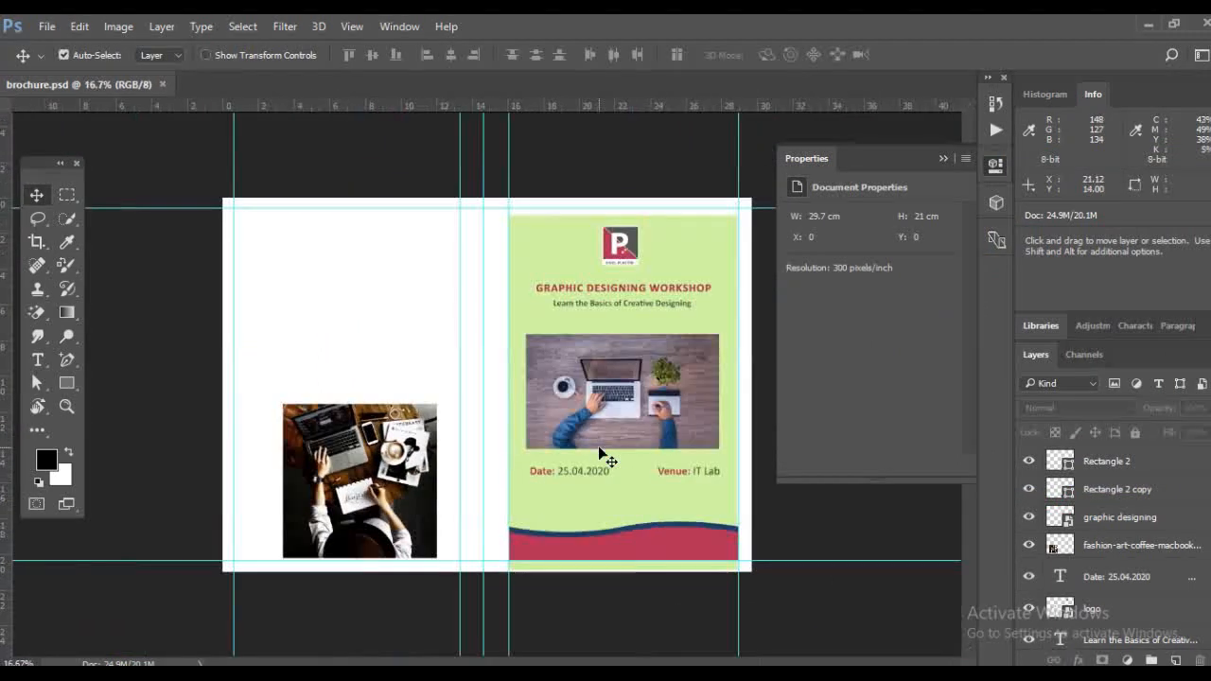
Switch to File Explorer and look through the image files in the online course folder
click(501, 673)
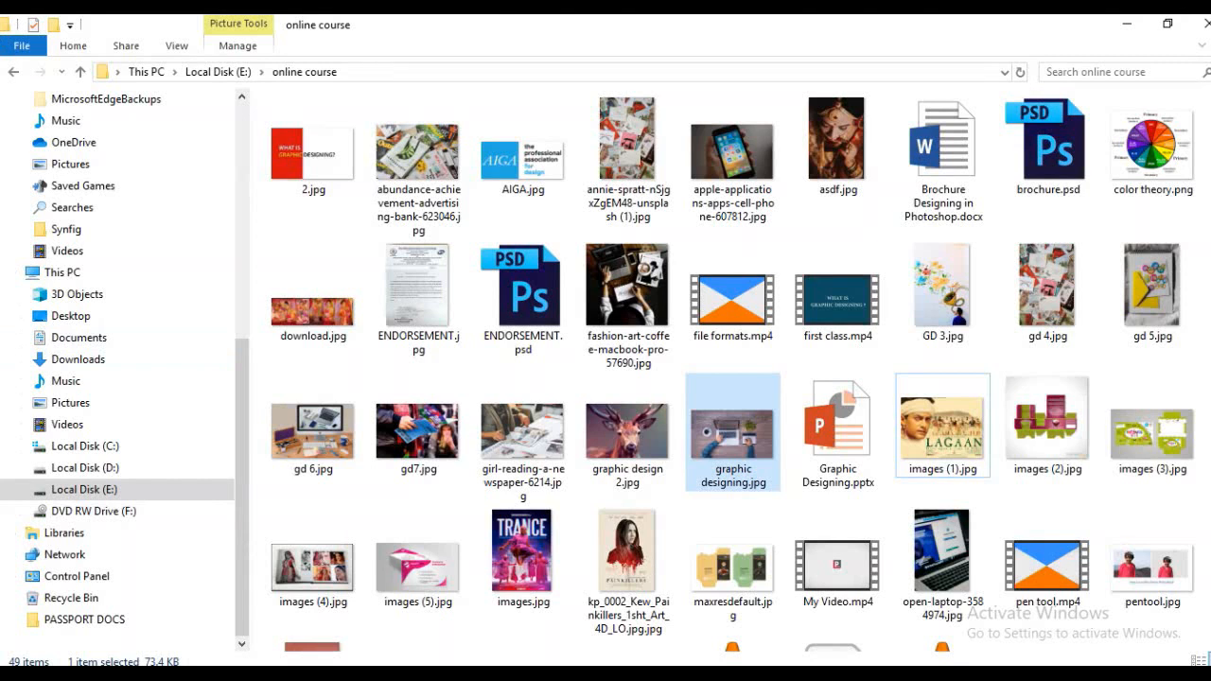
scroll(719, 369, down, 5)
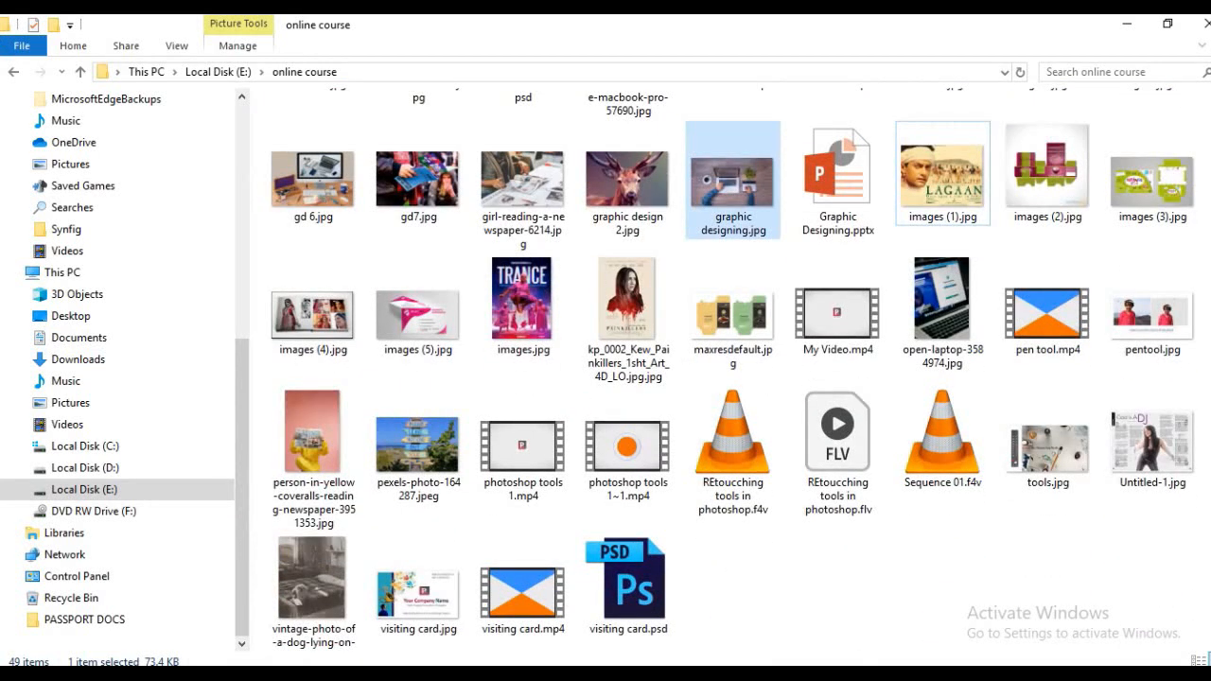
click(1129, 24)
Move the coffee-desk photo up on the blank back page and hide its layer
drag(347, 458, 346, 418)
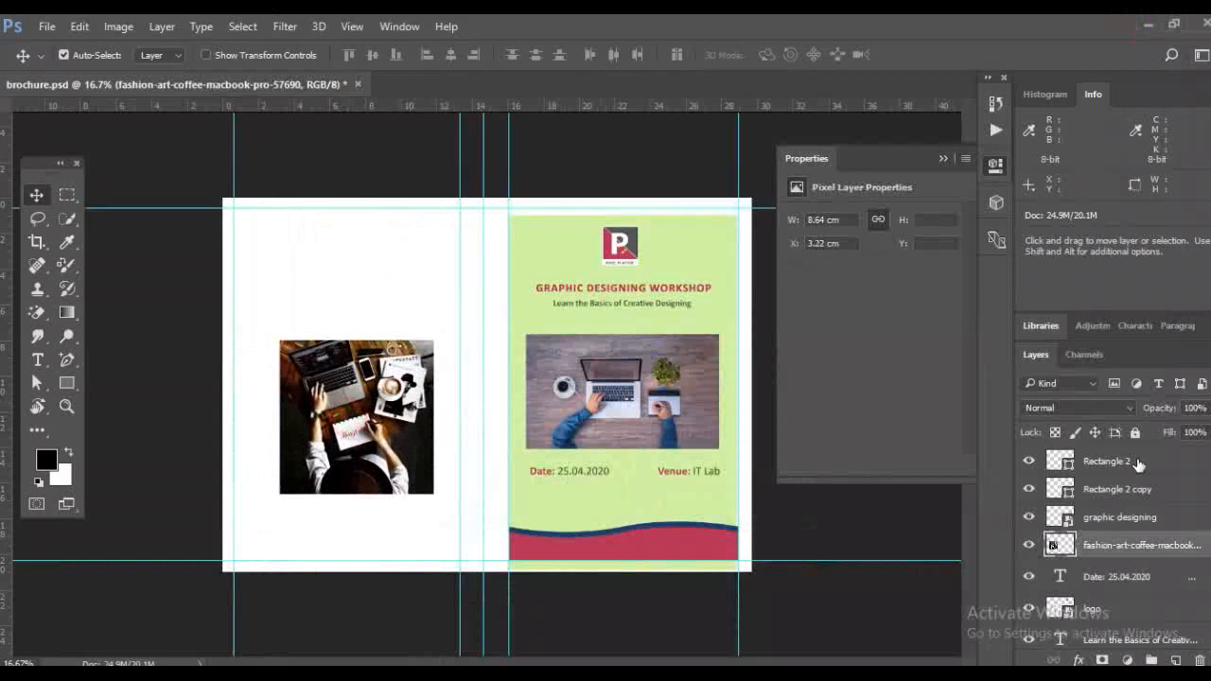
click(1030, 547)
Copy the cover logo to the middle of the back page and enlarge it to 139.47% width and 153.07% height
drag(619, 248, 408, 300)
key(ctrl+t)
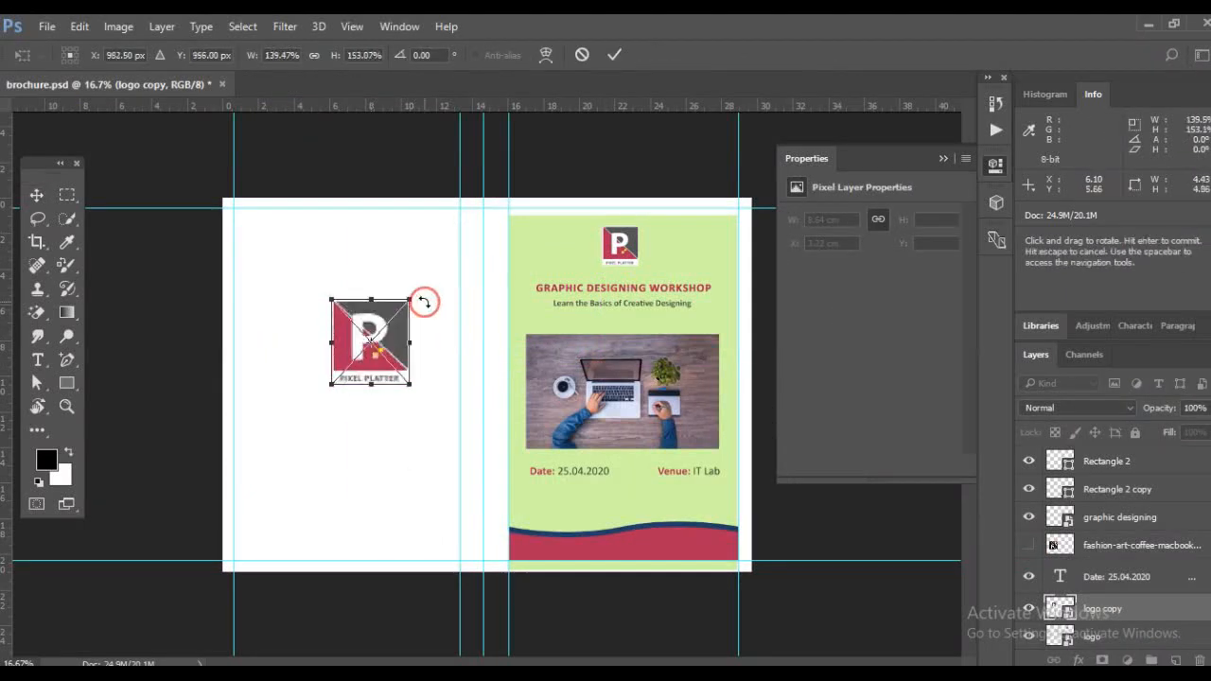
key(Return)
drag(362, 353, 341, 366)
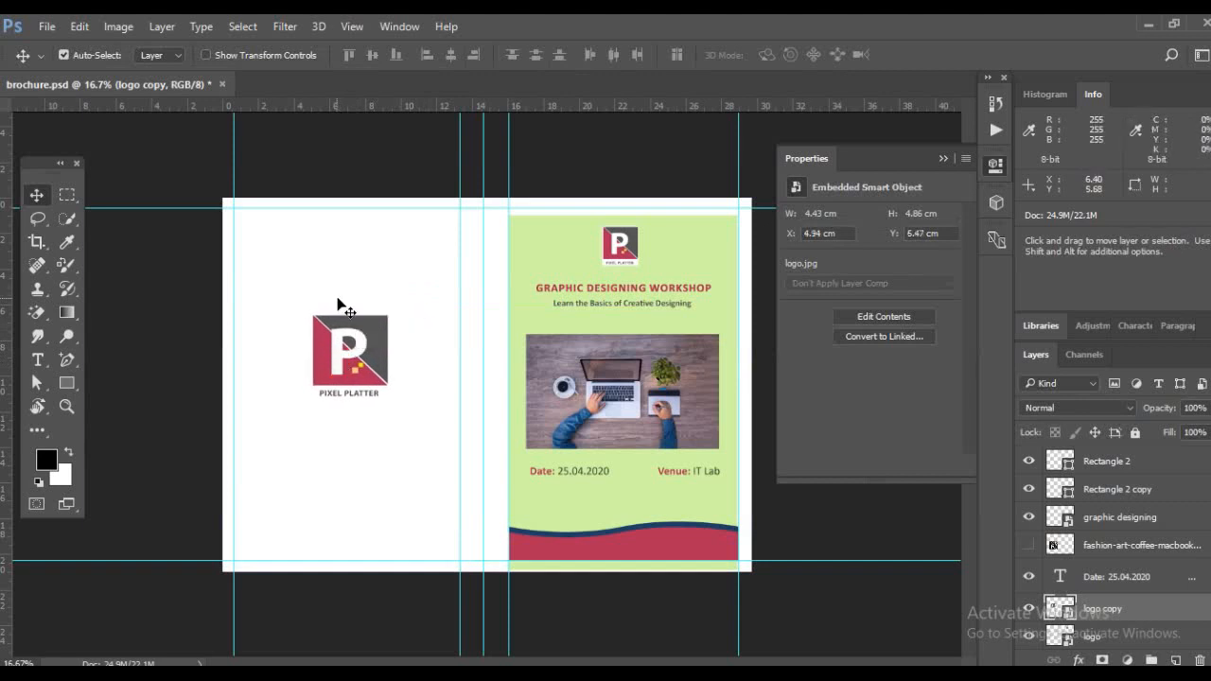
Narrow the back page's logo copy to 4.12 cm wide and save the document
click(308, 269)
click(354, 376)
key(ctrl+t)
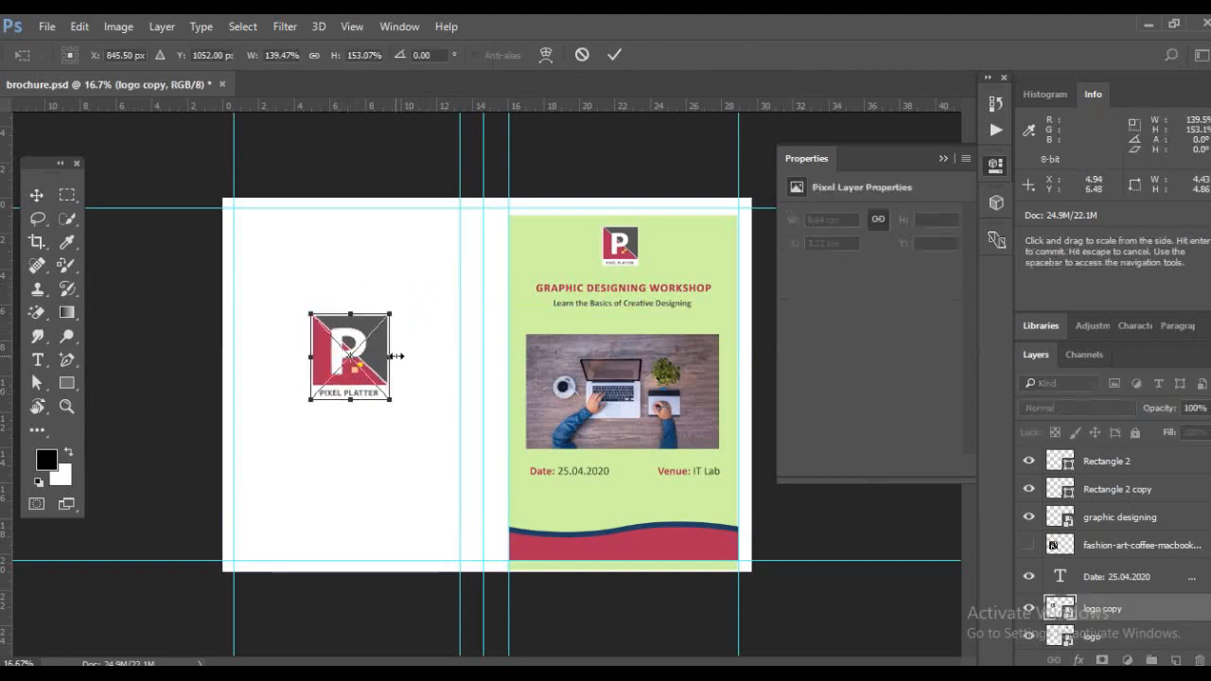
drag(395, 356, 369, 362)
key(Return)
key(ctrl+s)
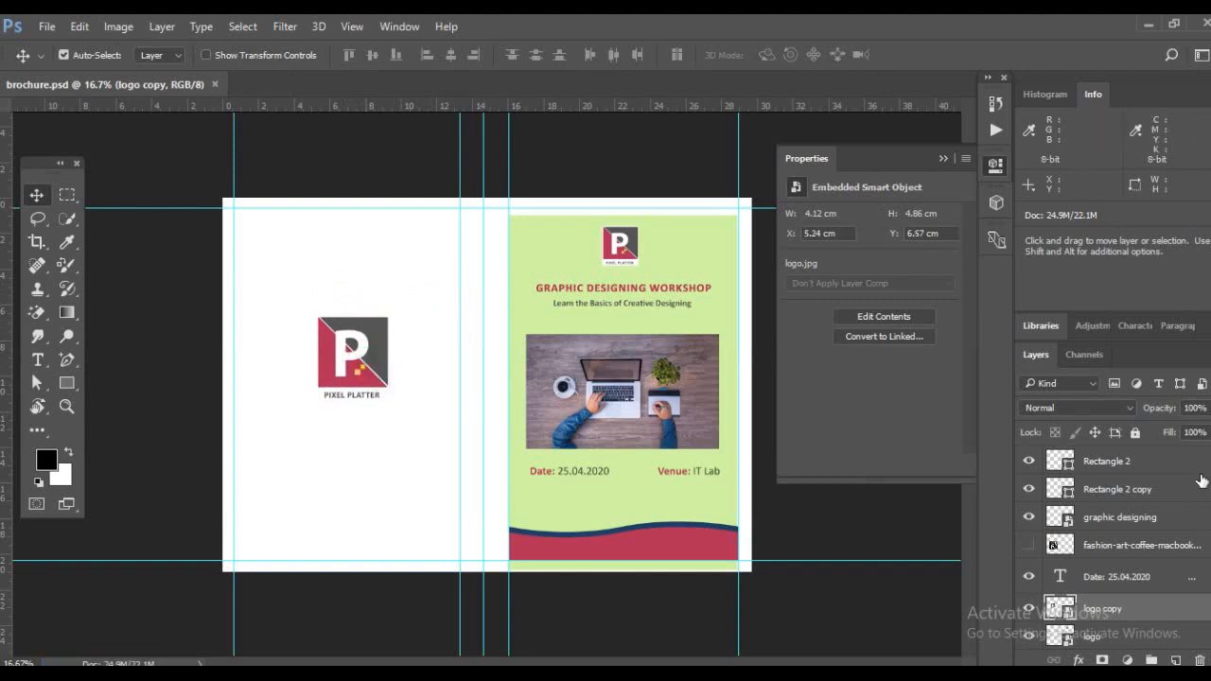
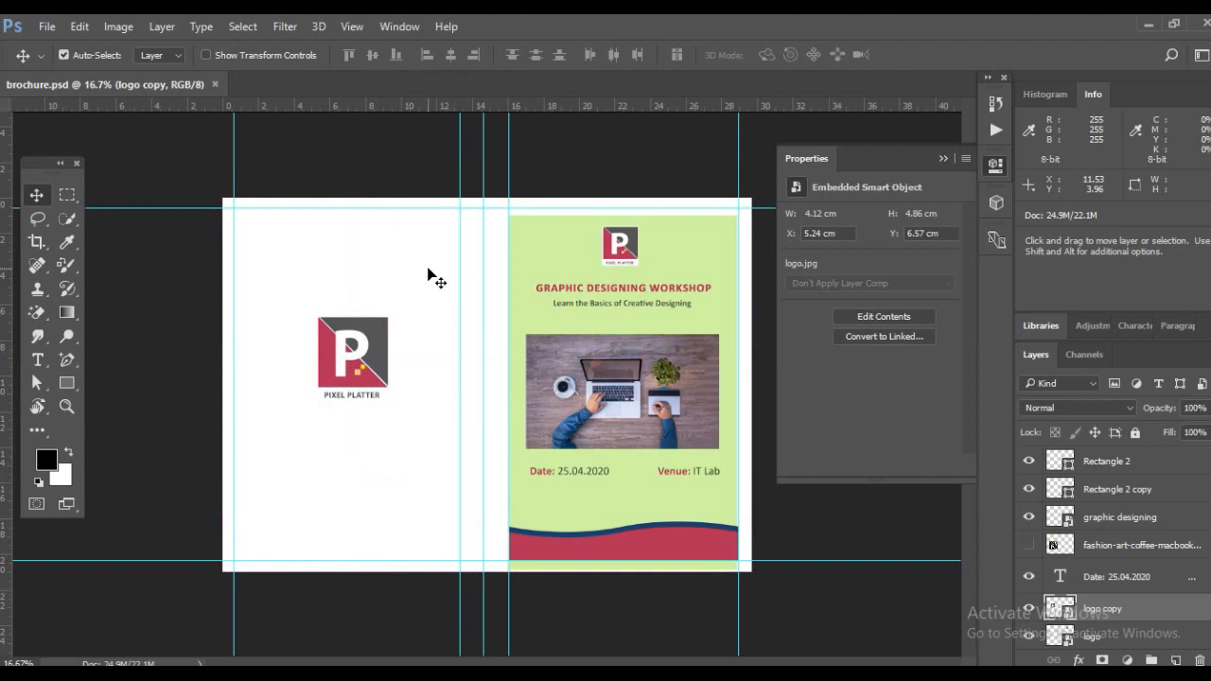
Save the document as a separate Photoshop file named "brochure page 2and 3" in the online course folder with maximum compatibility
click(46, 27)
click(74, 228)
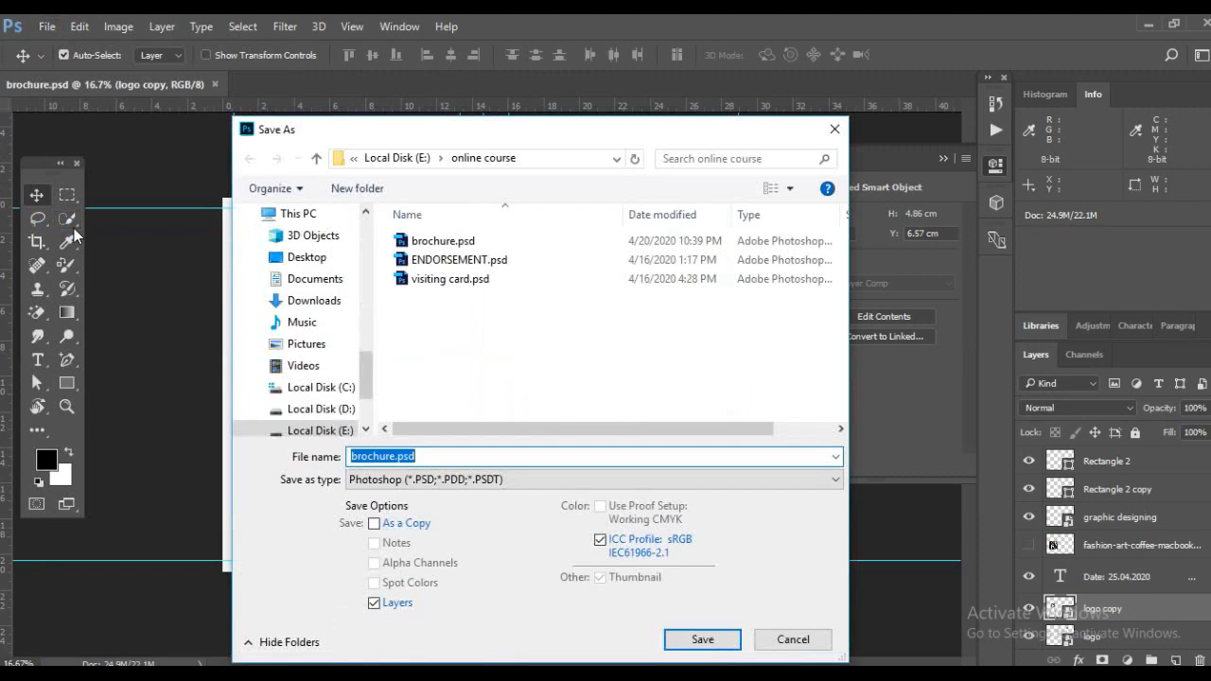
text(bro)
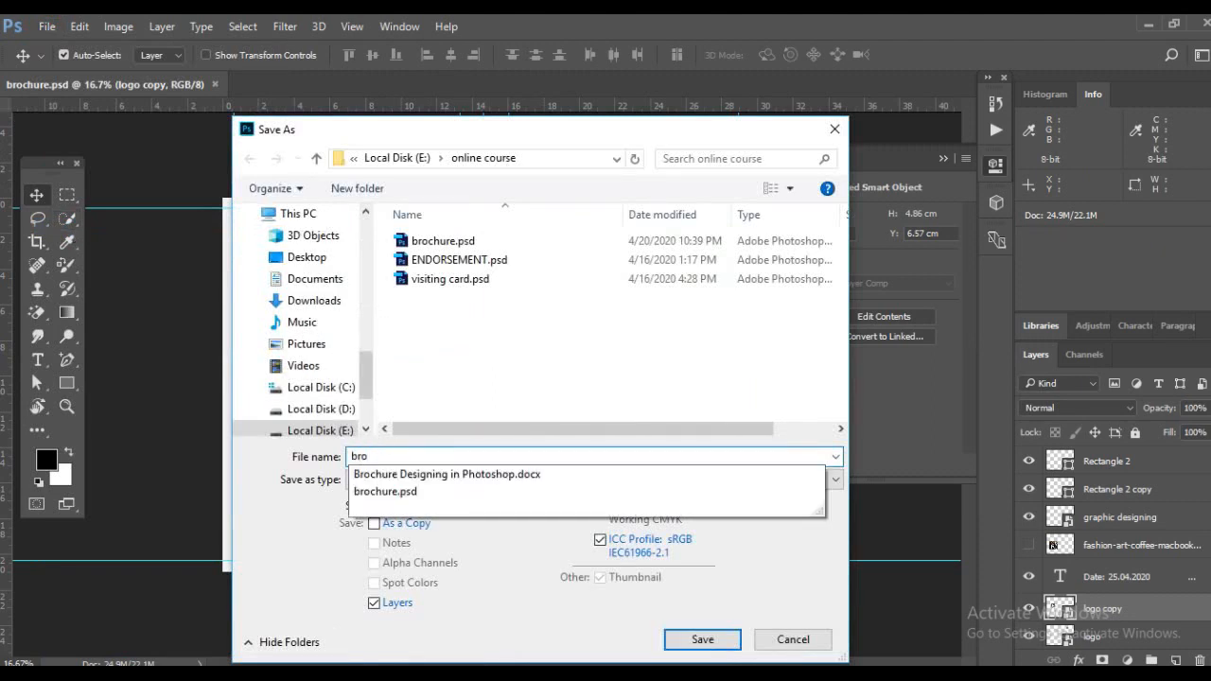
text(chure  page 2and 3)
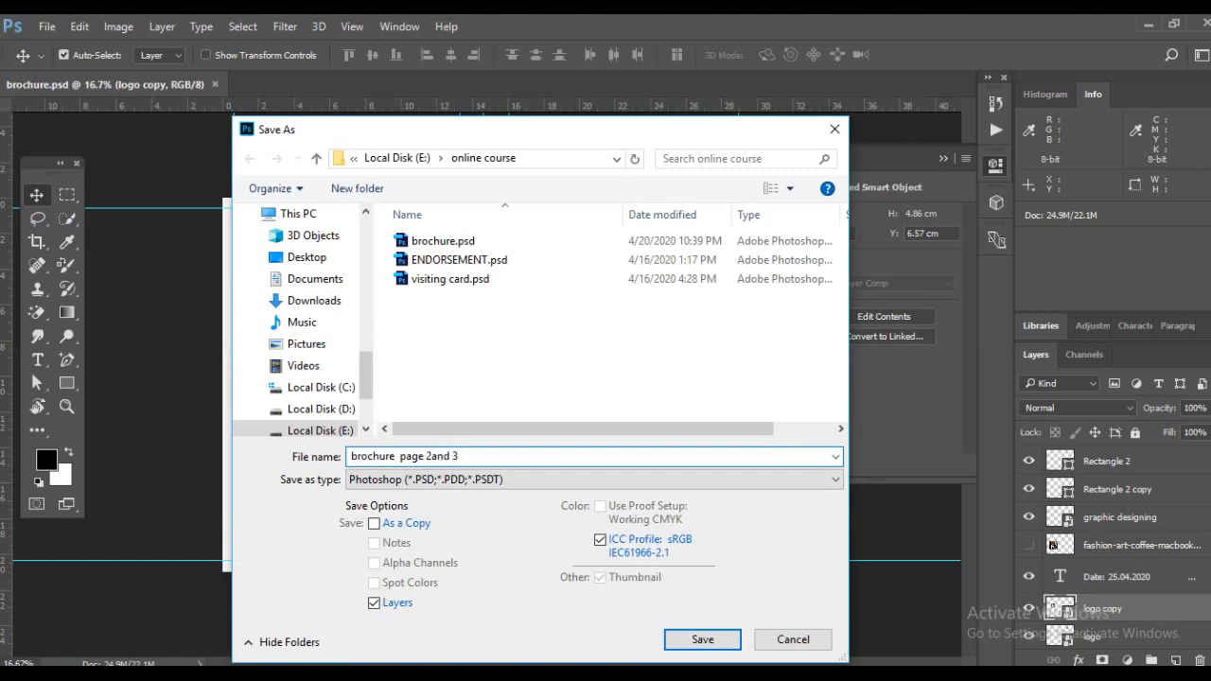
key(Return)
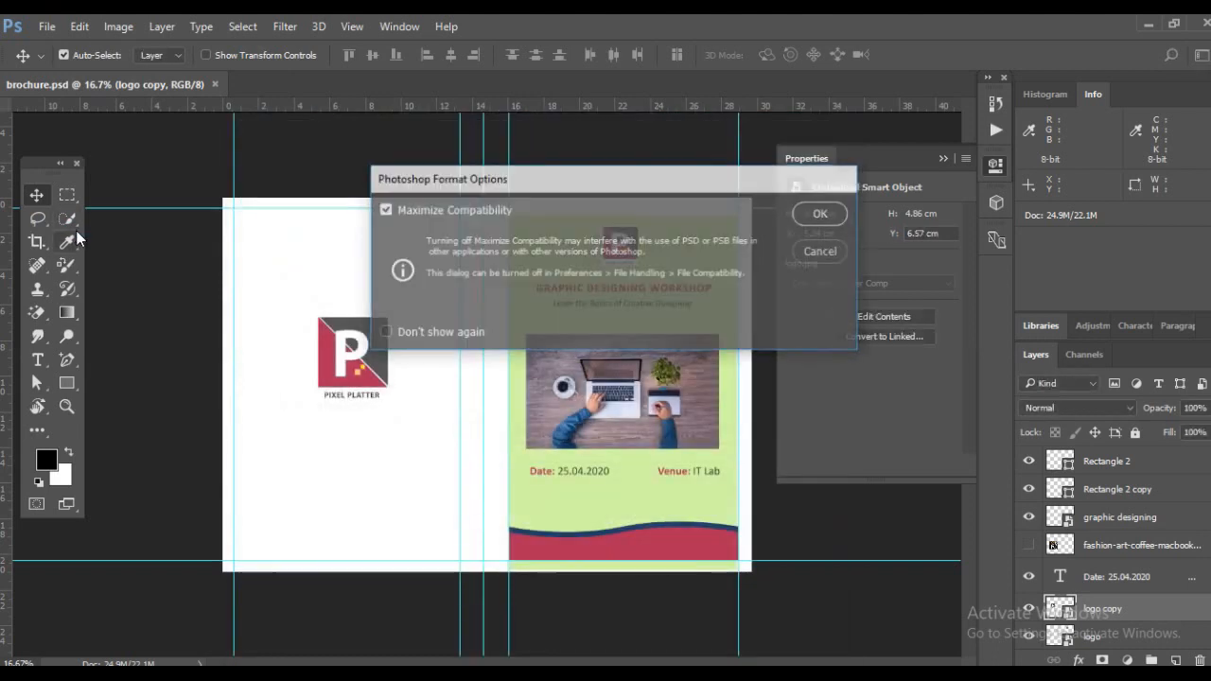
key(Return)
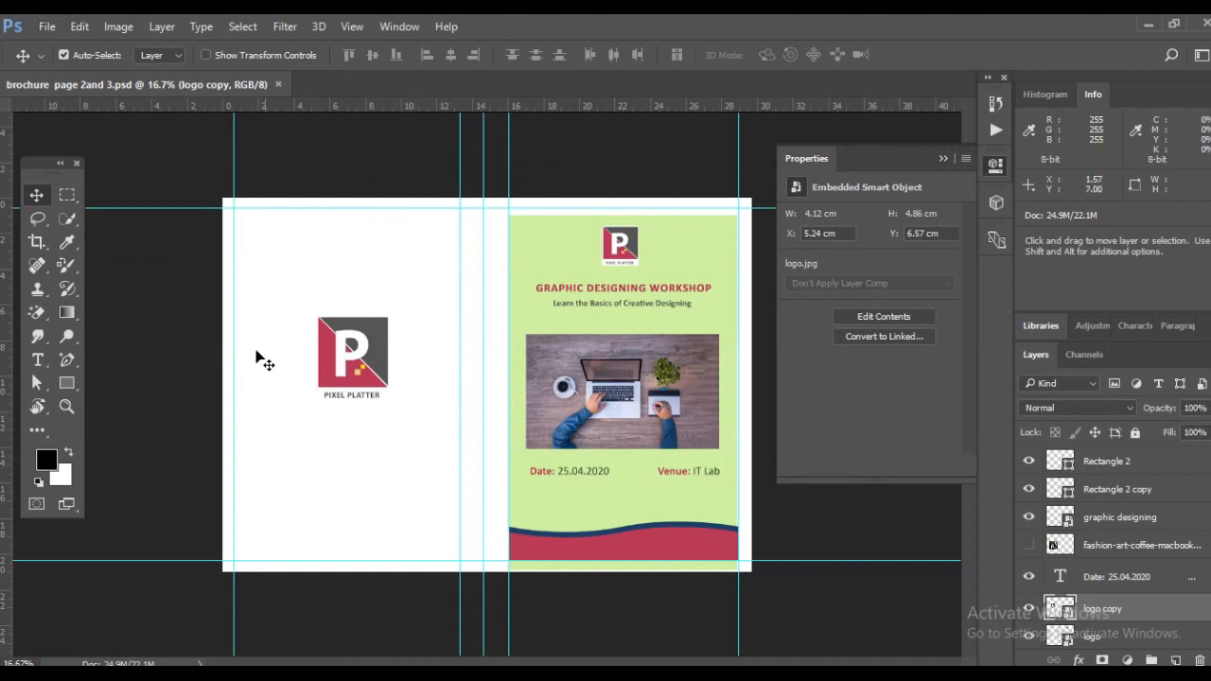
Delete the large logo copy from the back page and the light green background rectangle from the cover
key(Delete)
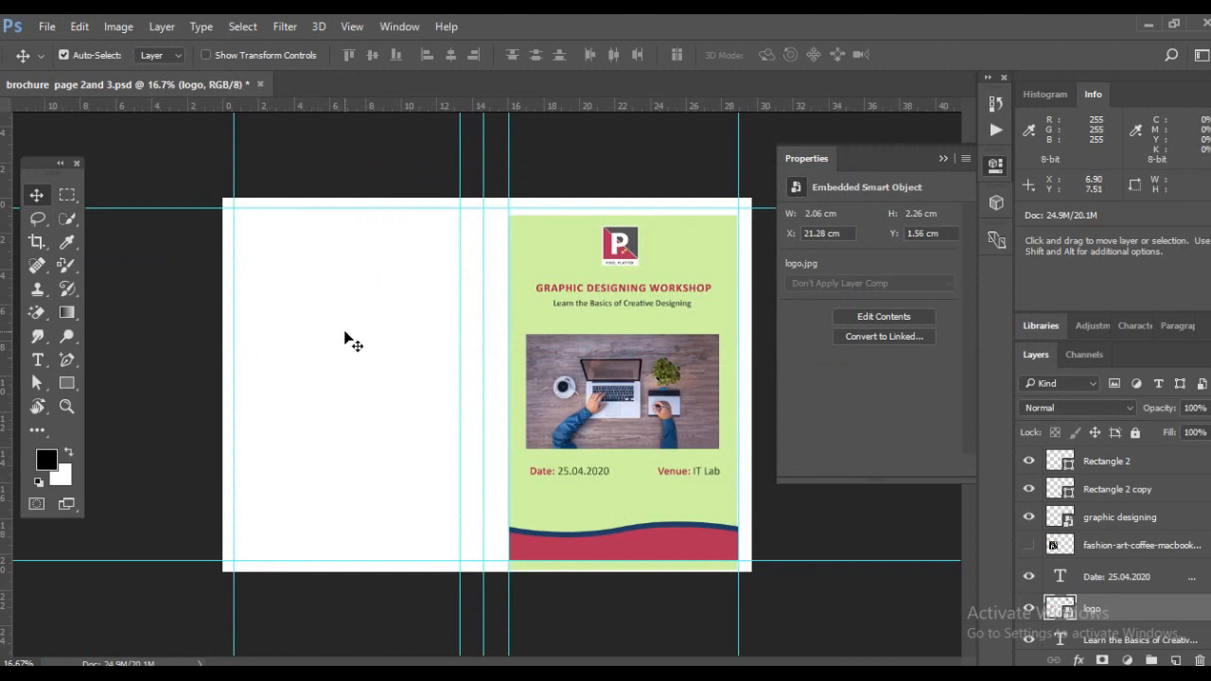
click(354, 333)
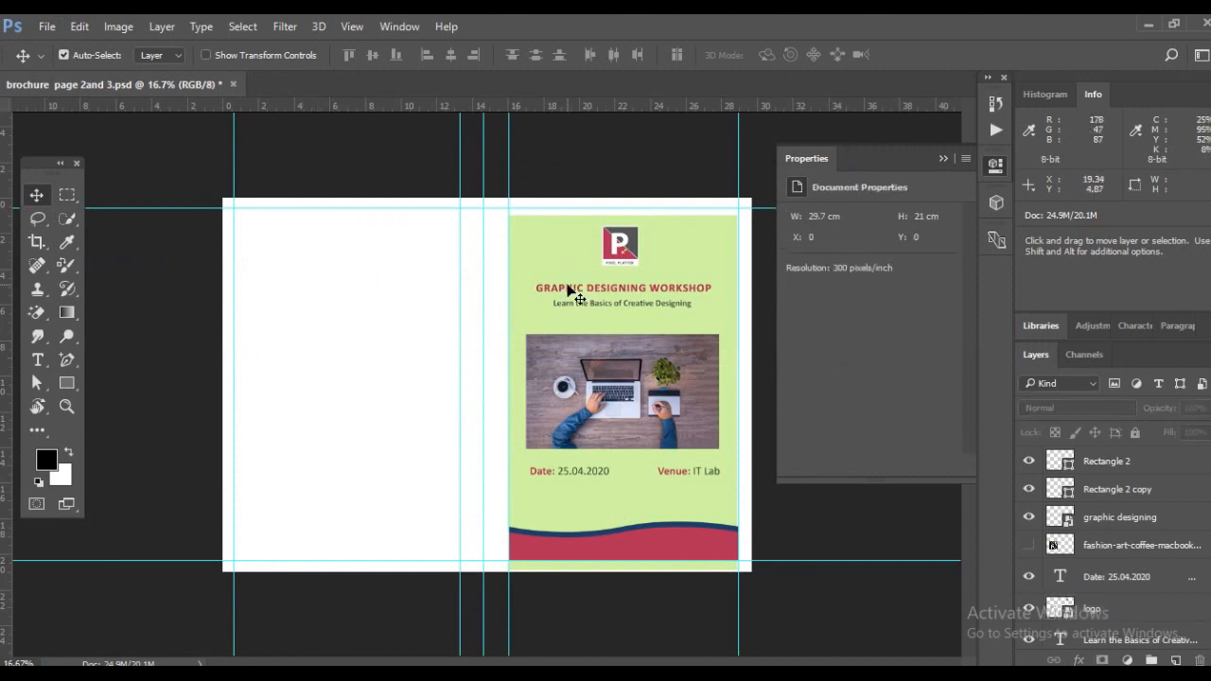
click(567, 250)
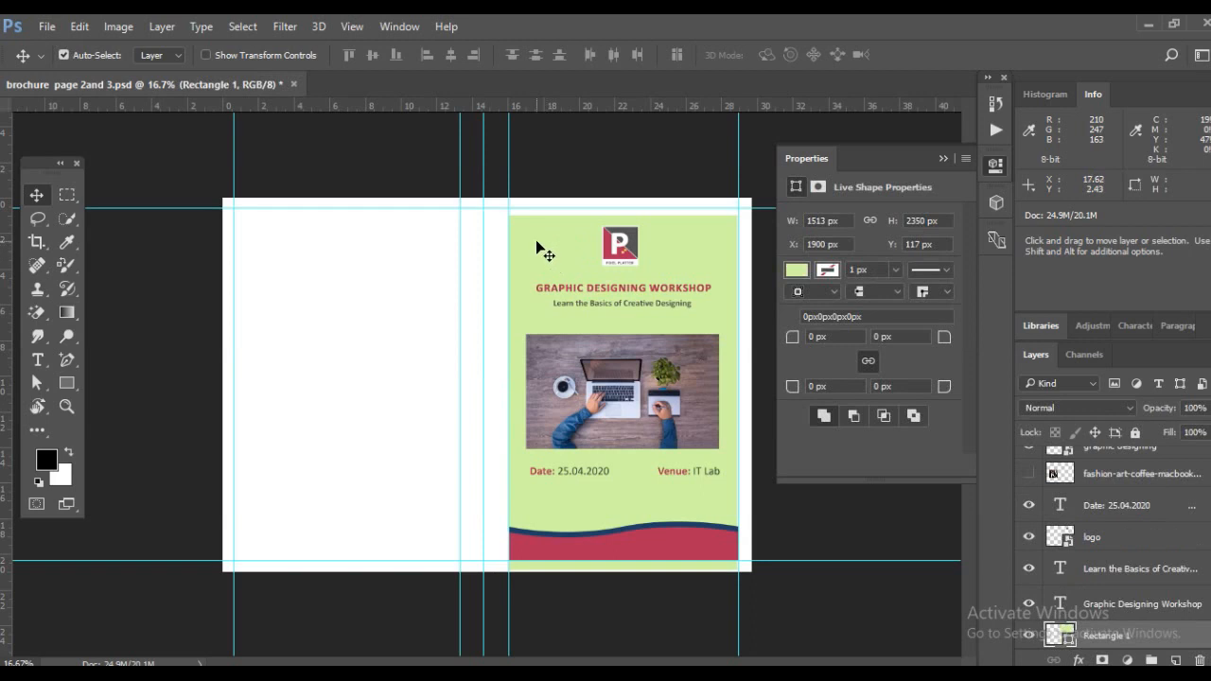
key(Delete)
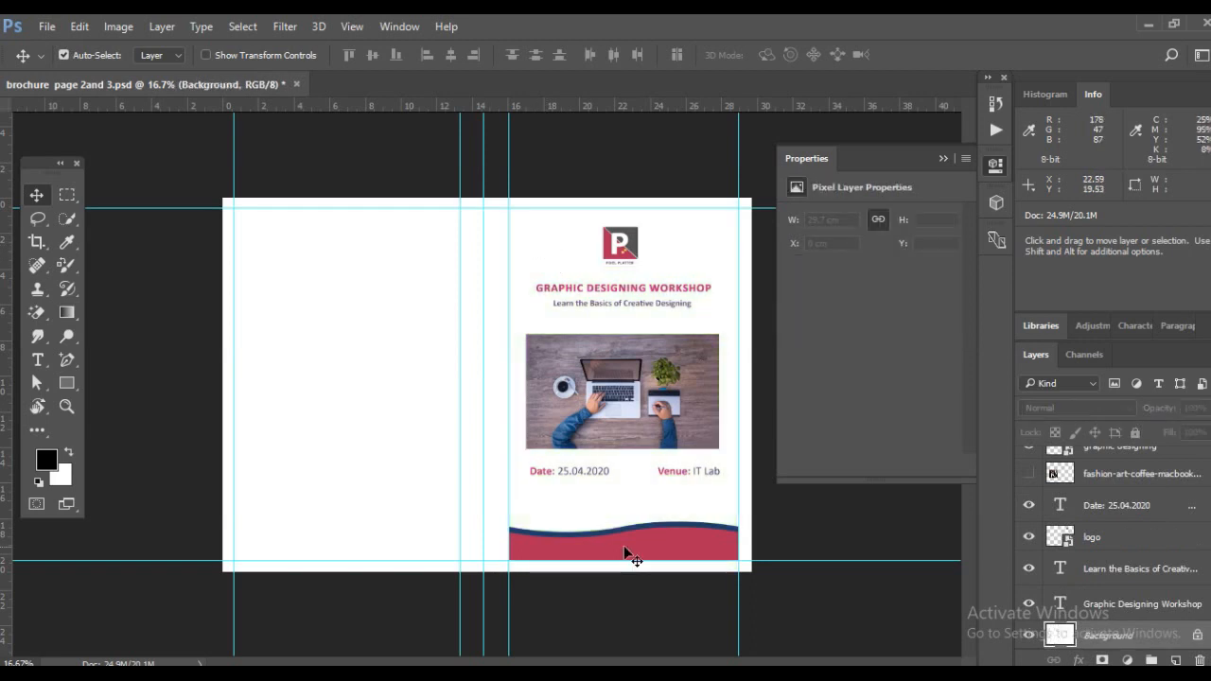
Copy the red and navy wave shapes from the cover's bottom edge to the bottom of the blank page
click(592, 541)
shift+click(573, 543)
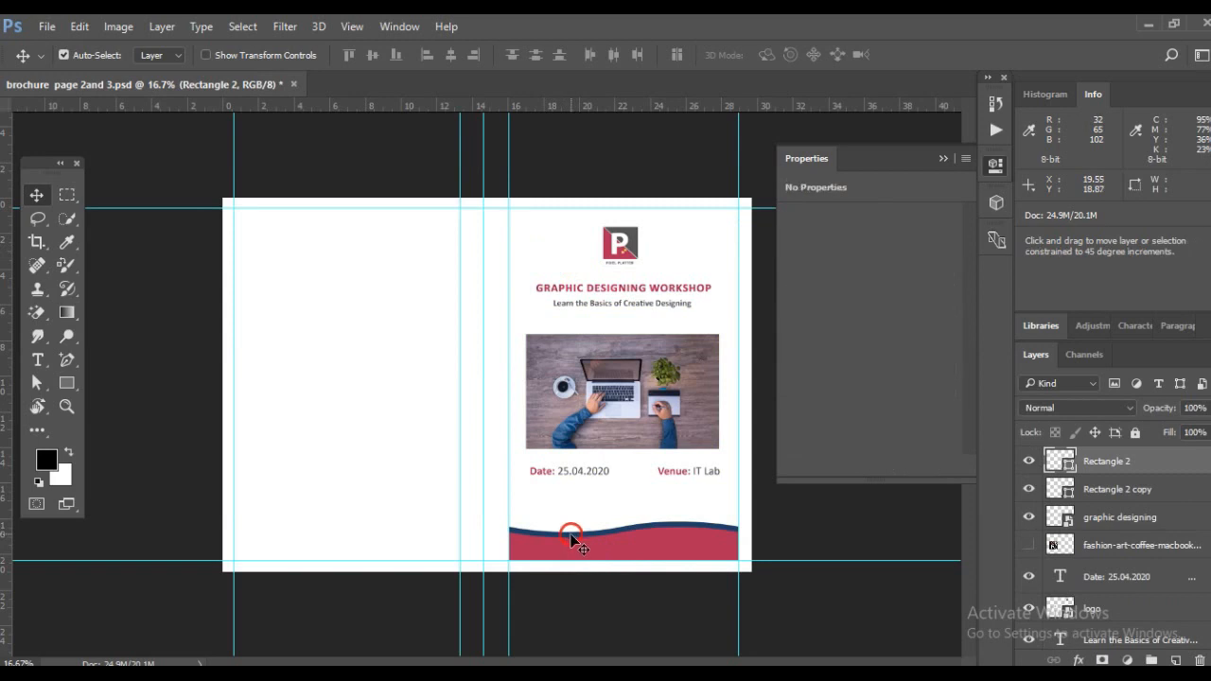
drag(572, 542, 295, 554)
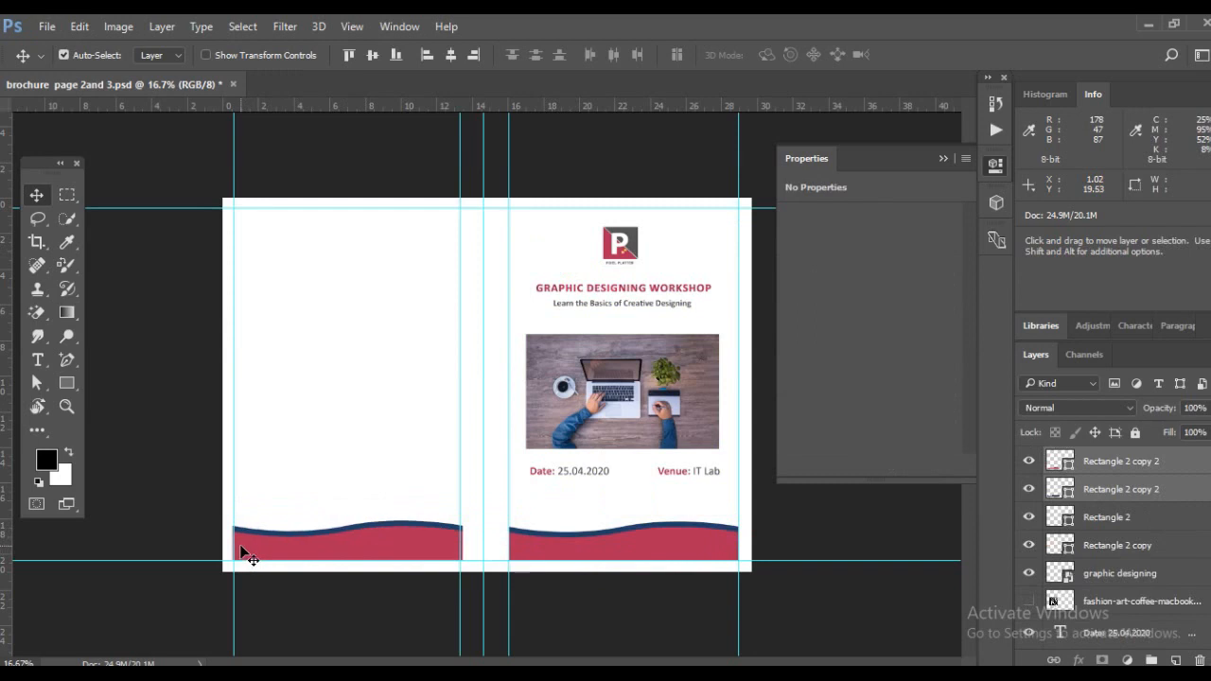
Flip the copied wave shapes horizontally and narrow them slightly to fit between the page's margin guides
drag(360, 509, 374, 545)
key(ctrl+t)
right_click(379, 541)
click(427, 512)
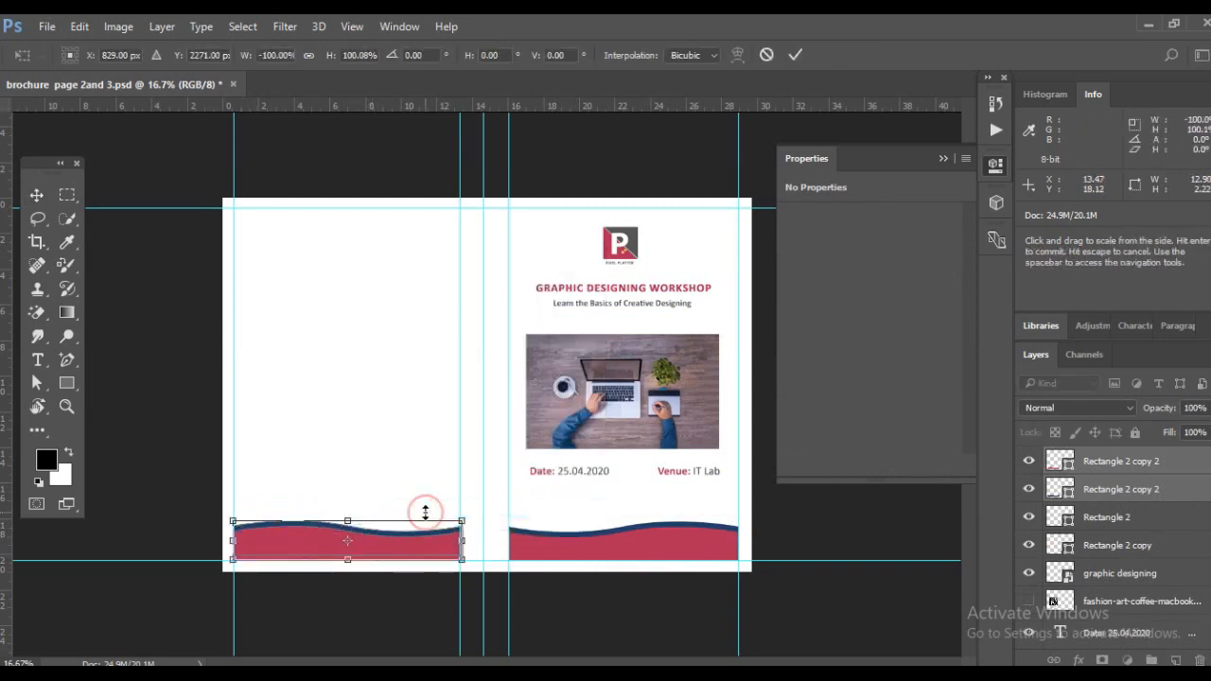
drag(459, 542, 458, 542)
key(Return)
click(383, 446)
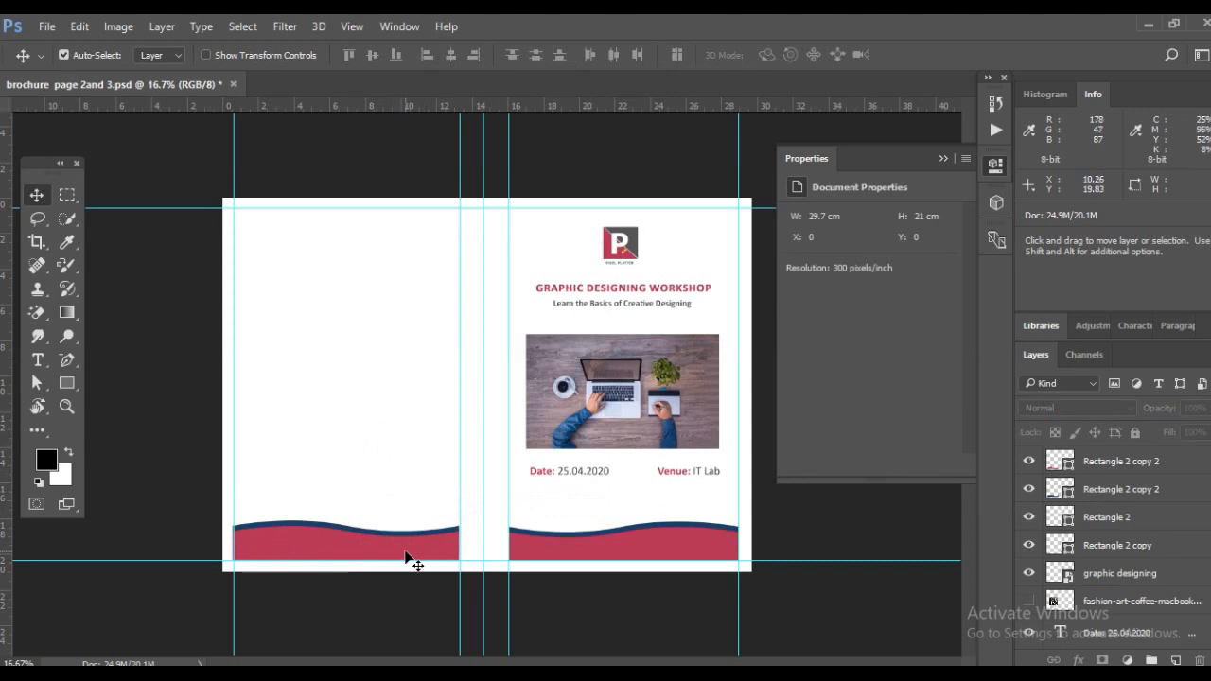
Delete the laptop photo, logo, workshop title, subtitle, and date and venue text from the former cover page
click(554, 414)
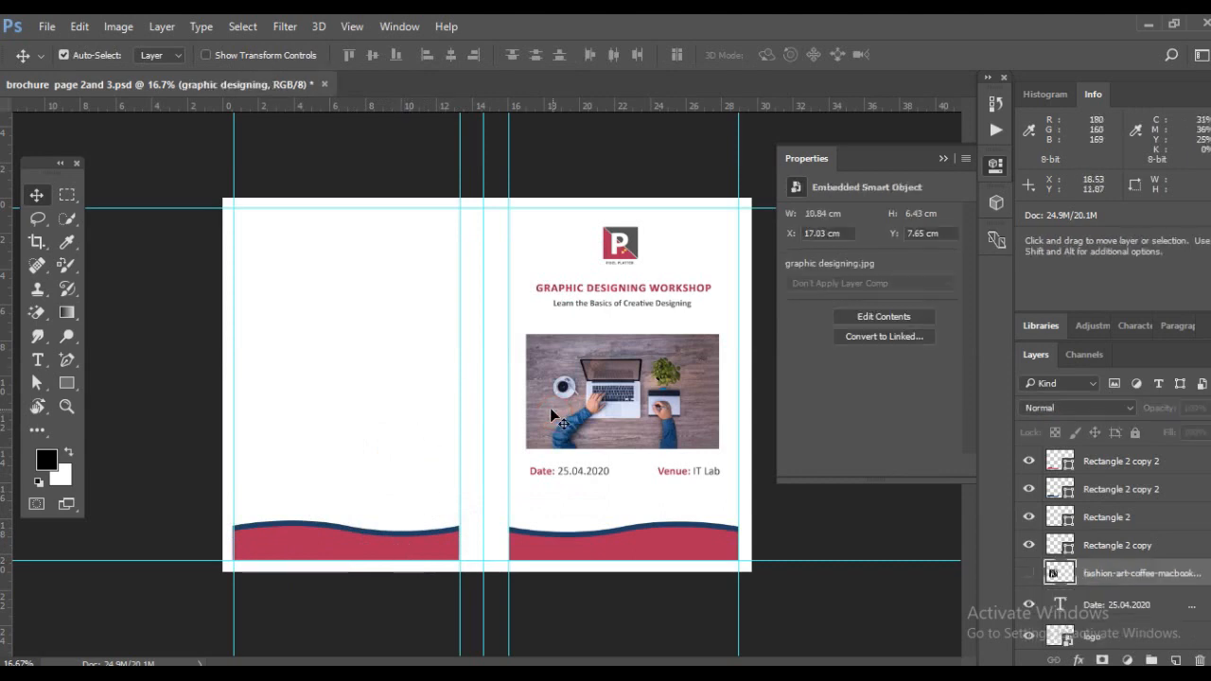
key(Delete)
drag(579, 220, 668, 326)
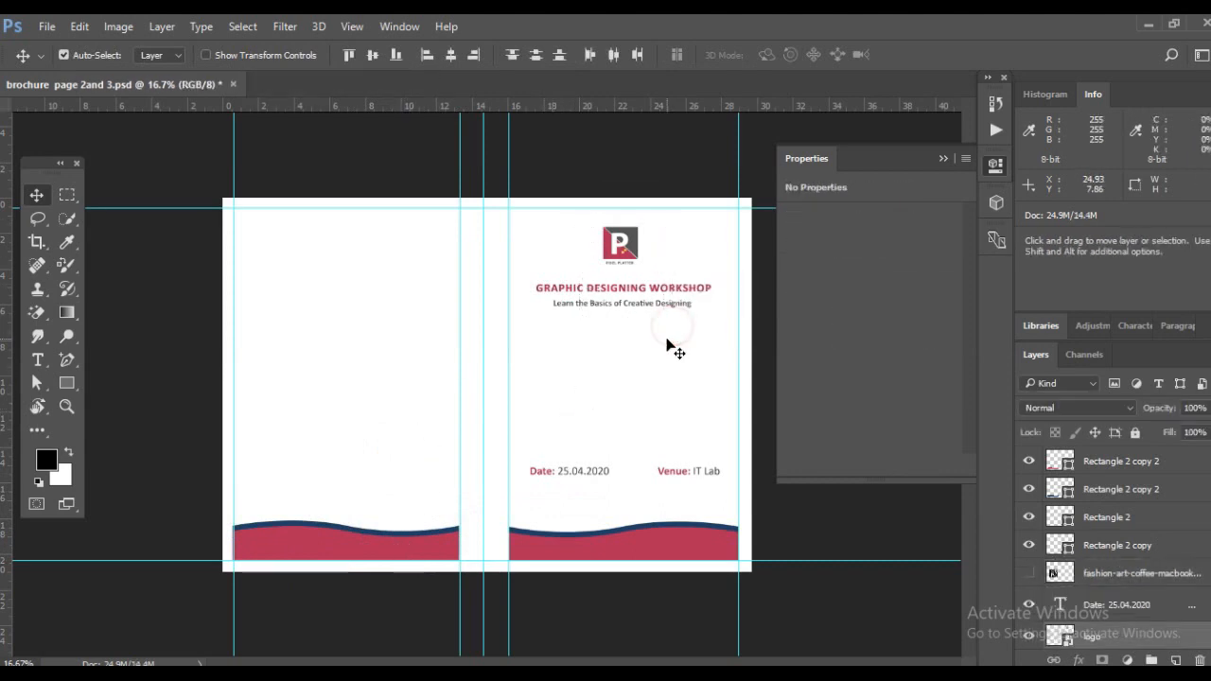
key(Delete)
drag(532, 442, 704, 498)
key(Delete)
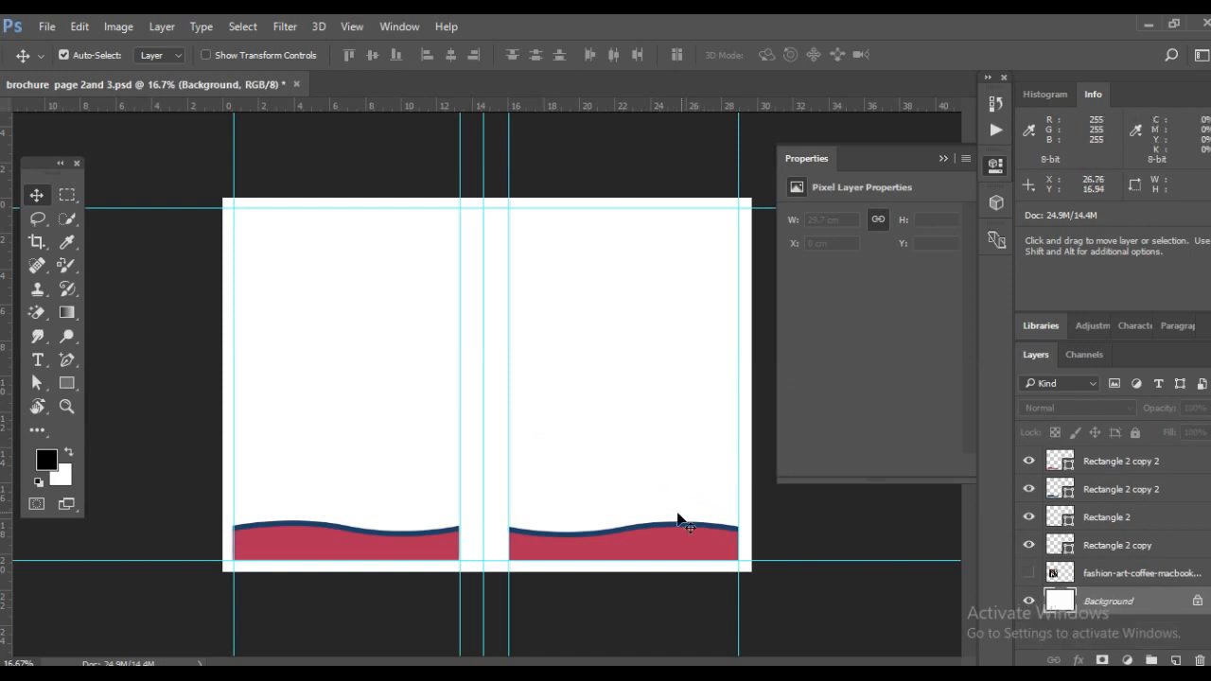
key(alt+Tab)
drag(335, 406, 663, 436)
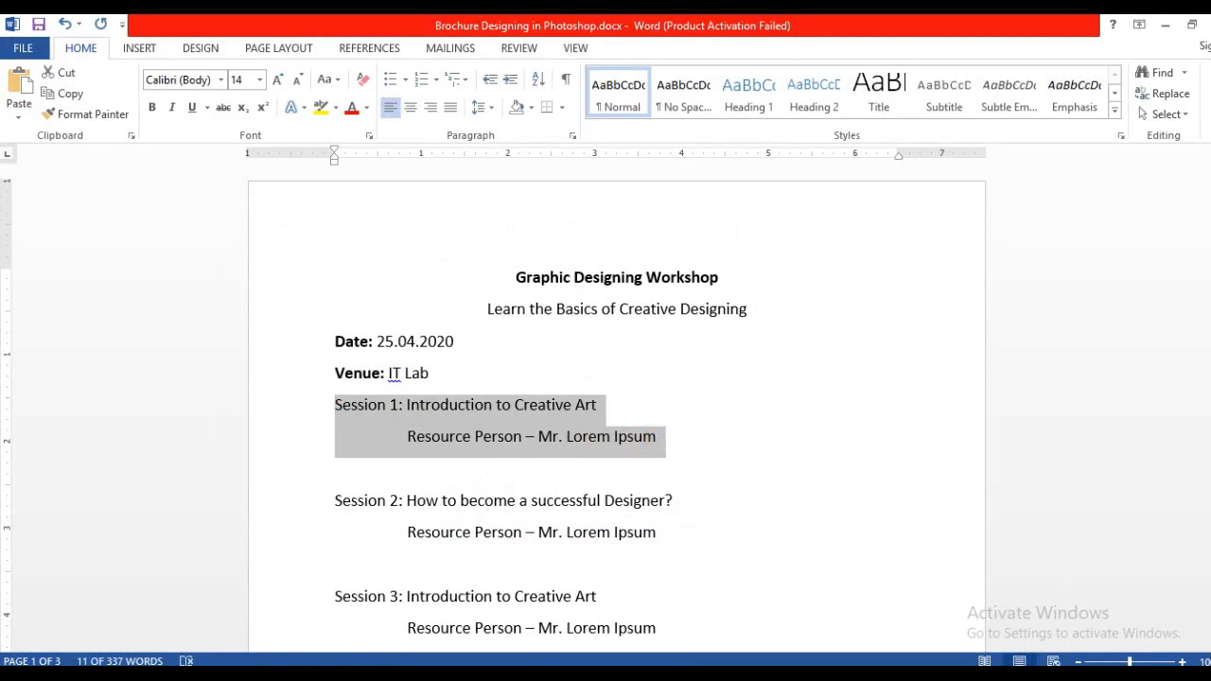
key(alt+Tab)
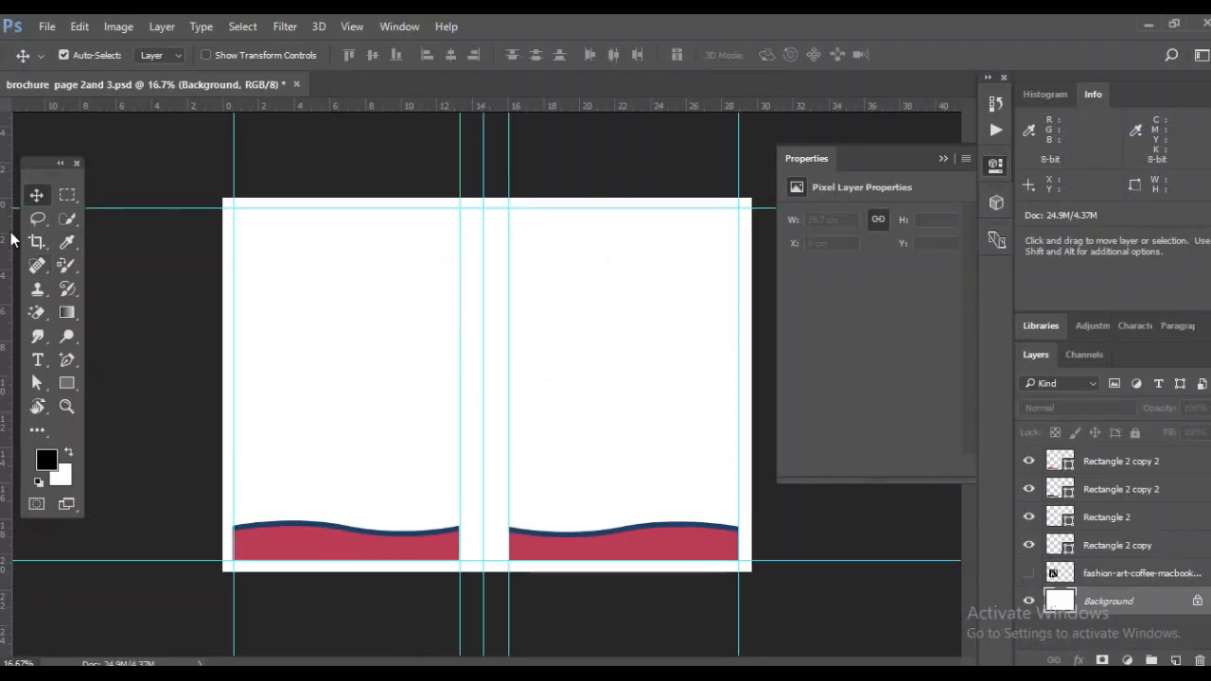
Switch to the Word document and copy the "About the Workshop:" heading
key(alt+Tab)
click(445, 587)
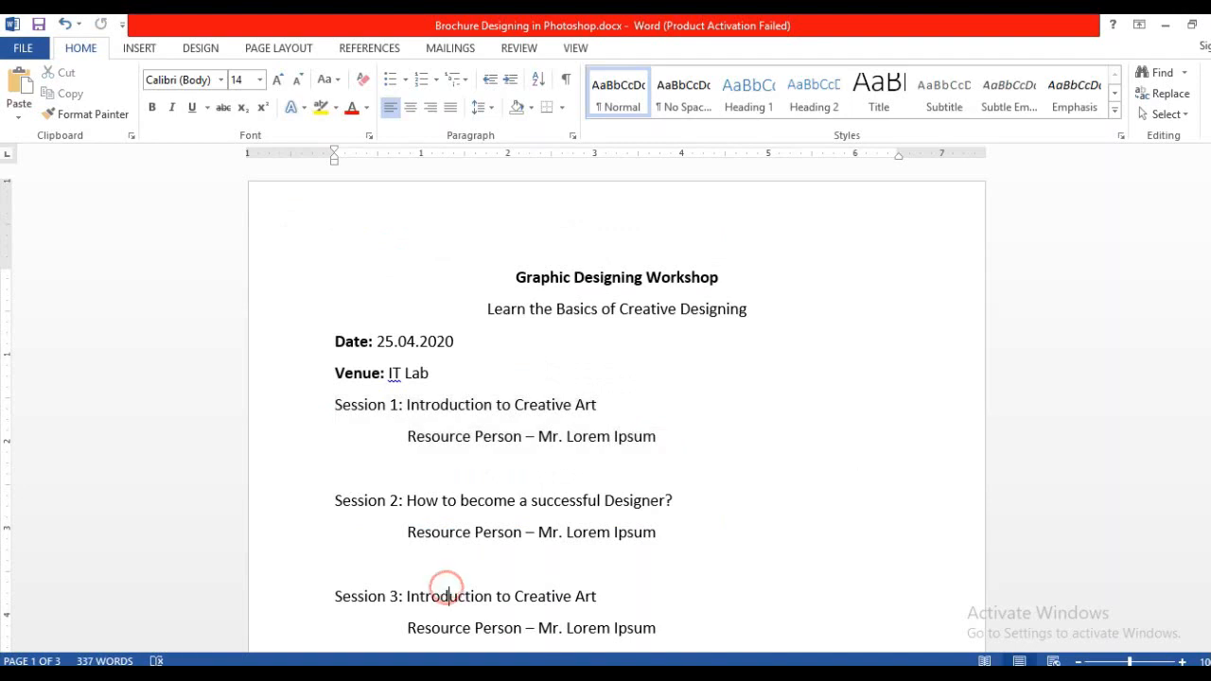
scroll(446, 587, down, 5)
scroll(439, 333, down, 1)
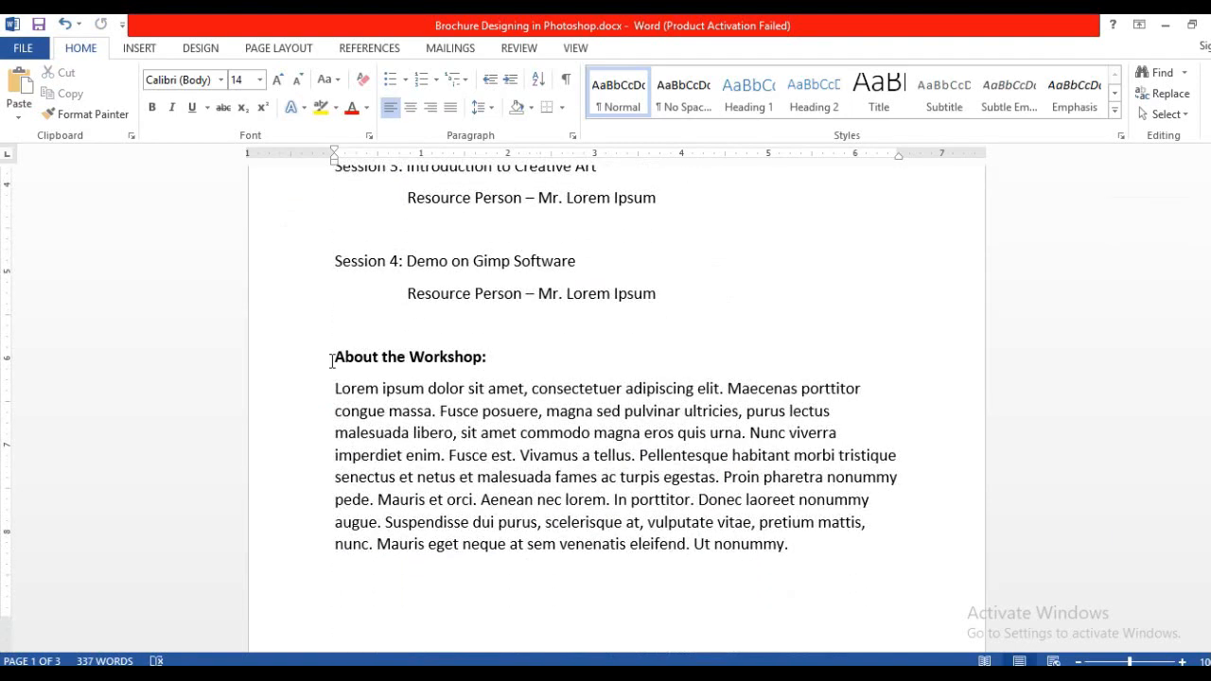
drag(331, 359, 471, 364)
key(ctrl+c)
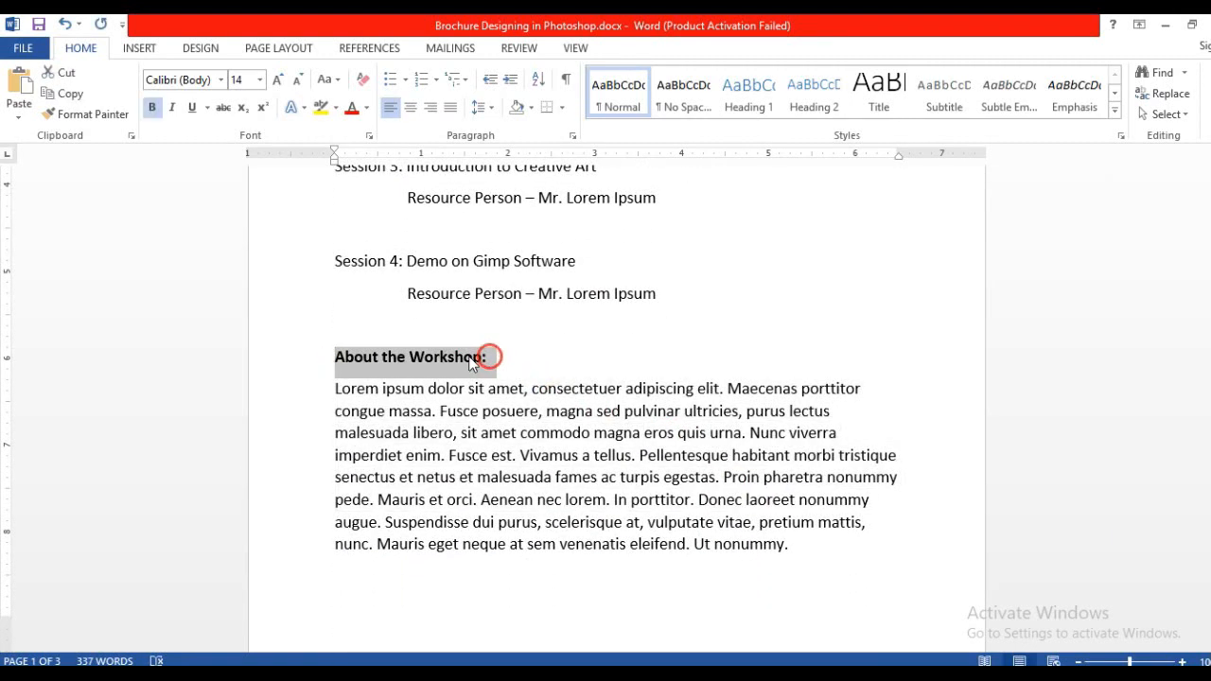
Switch back to Photoshop and paste the heading "About the Workshop" as 18 pt Calibri text near the first page's upper margin
key(alt+Tab)
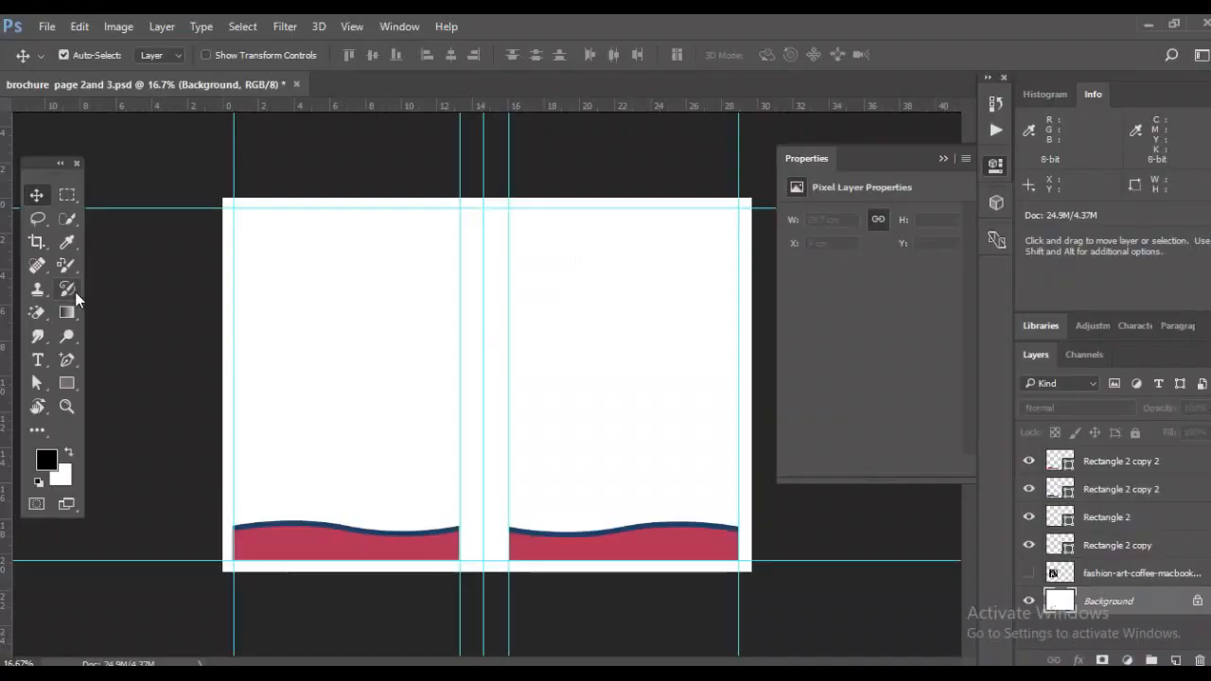
click(40, 362)
click(248, 234)
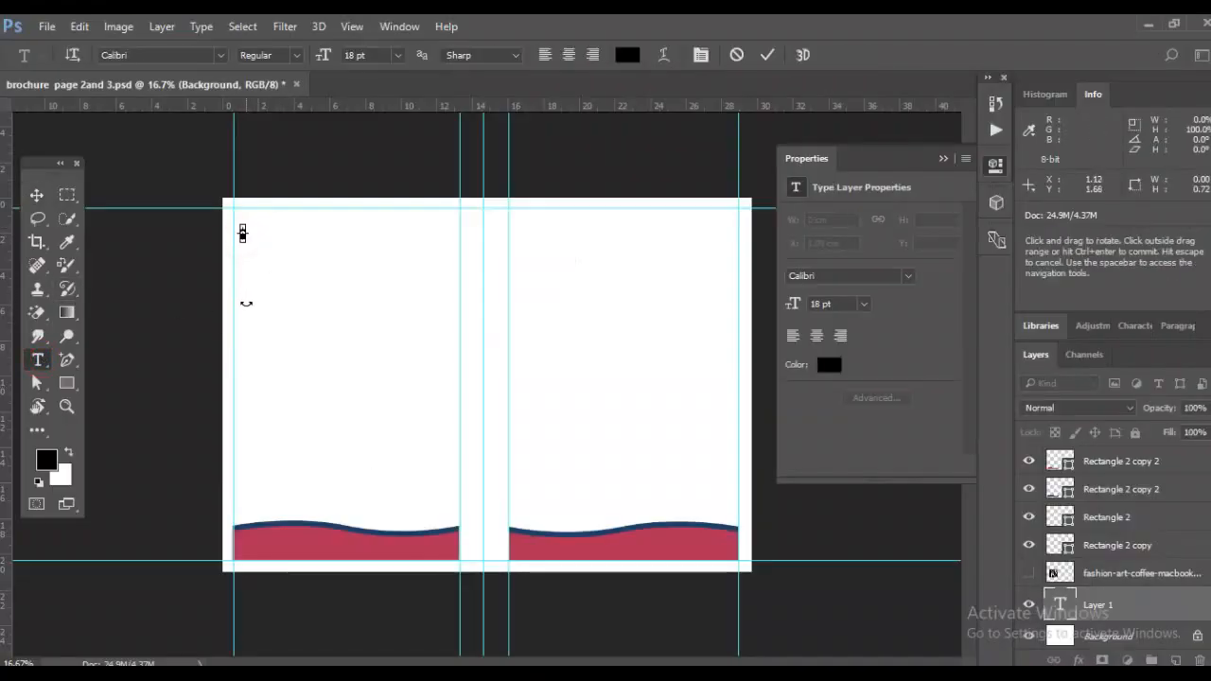
key(ctrl+v)
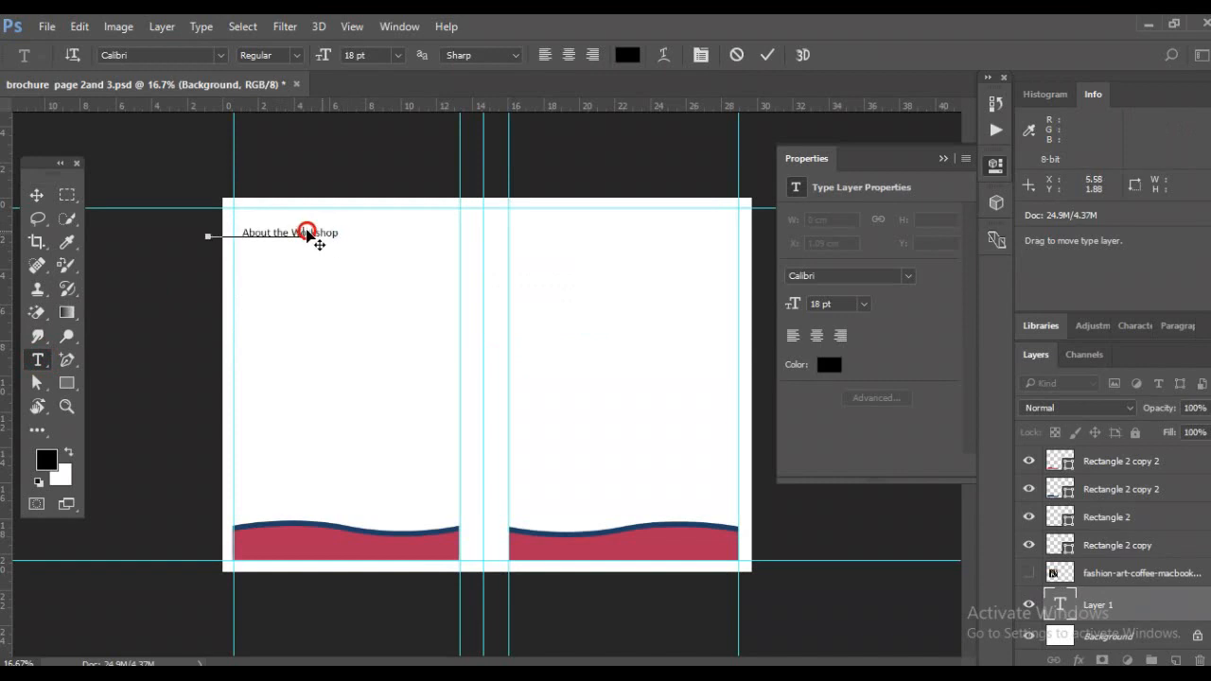
Make the "About the Workshop" heading bold and place it at the upper-left corner of the left page, inside the guides
drag(346, 239, 381, 246)
key(ctrl+a)
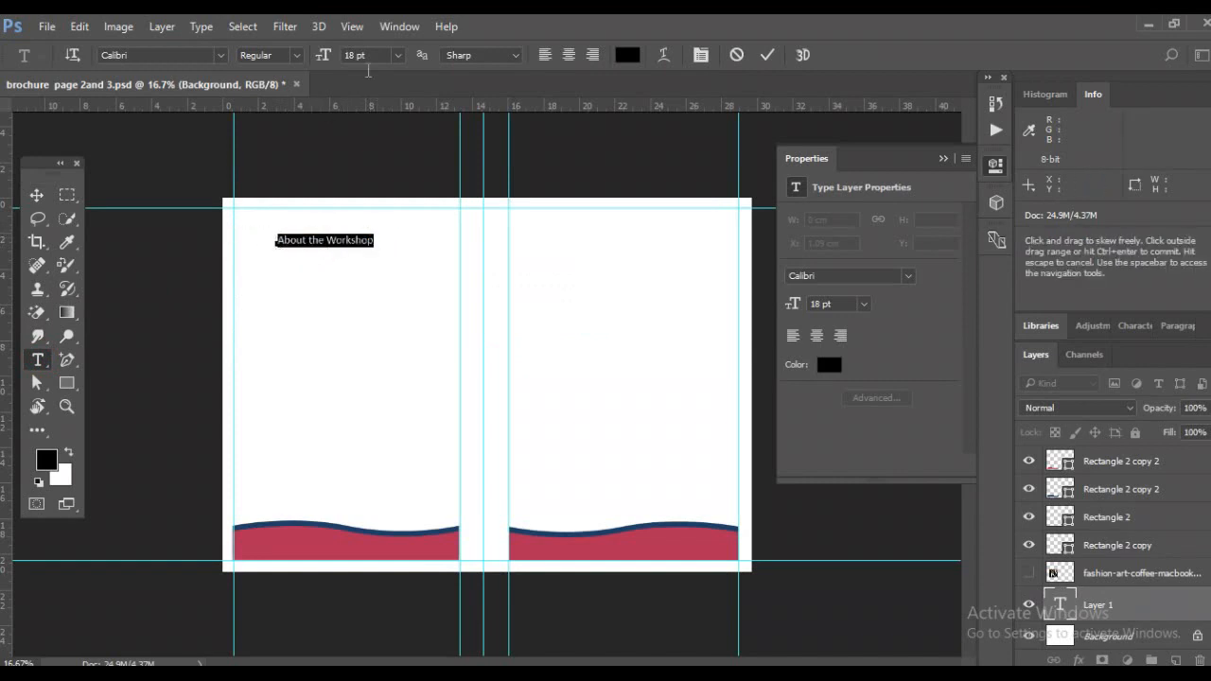
click(283, 55)
click(282, 126)
click(37, 195)
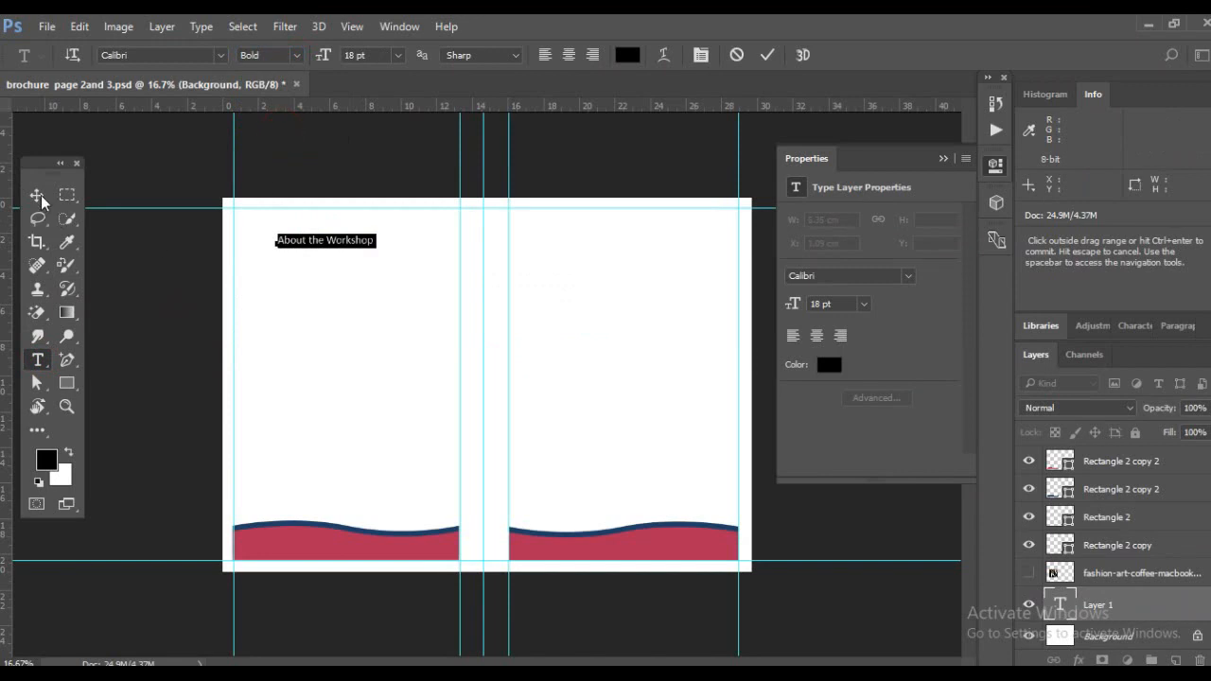
drag(303, 242, 266, 224)
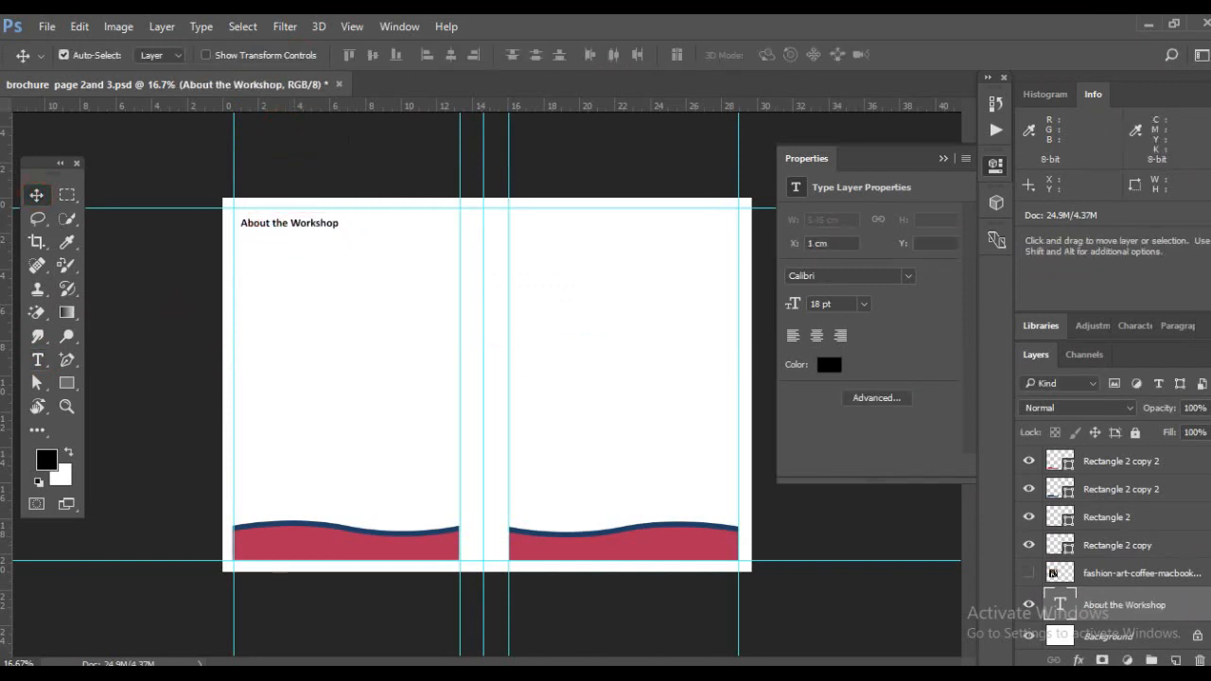
Copy the About the Workshop paragraph from the Word document into a 14 pt text box about 11.93 cm wide below the heading
key(alt+Tab)
drag(334, 389, 872, 551)
key(alt+Tab)
click(38, 360)
drag(241, 251, 453, 338)
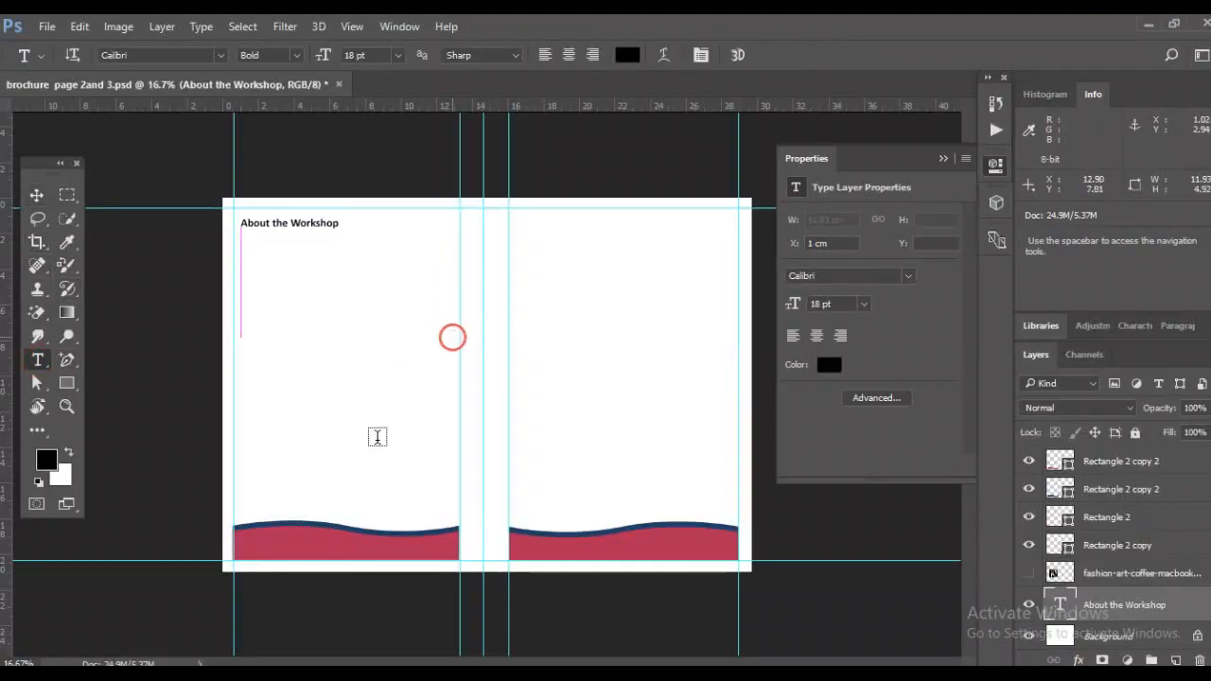
click(398, 55)
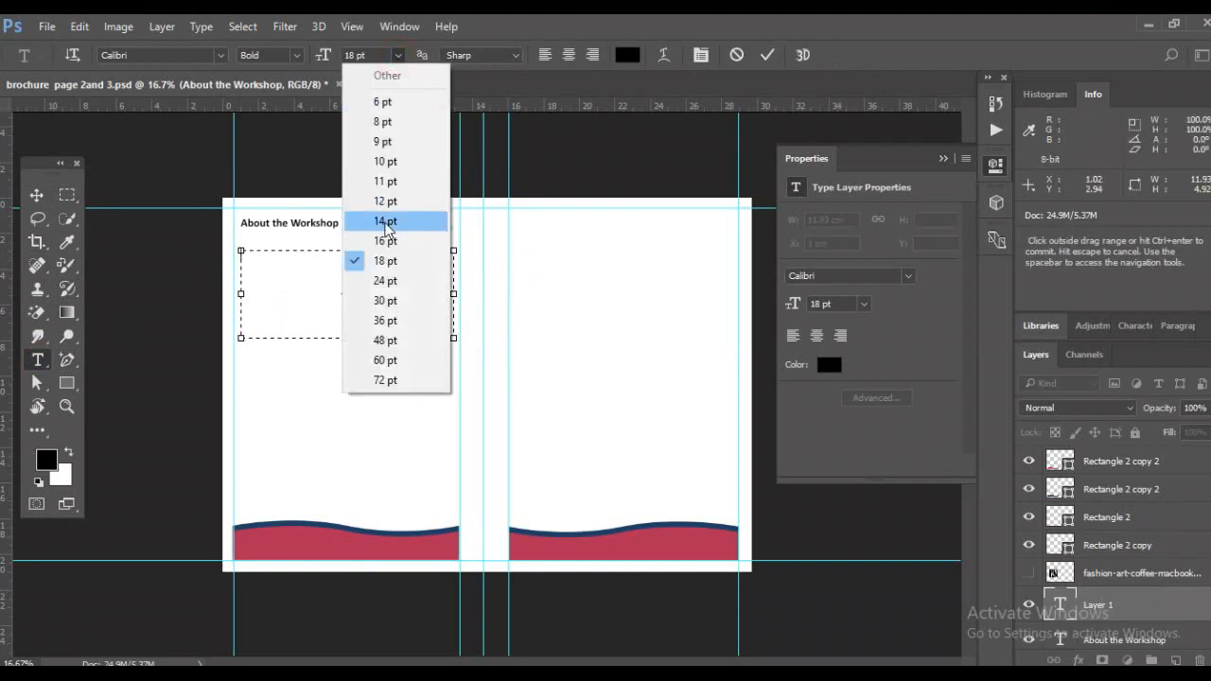
click(388, 224)
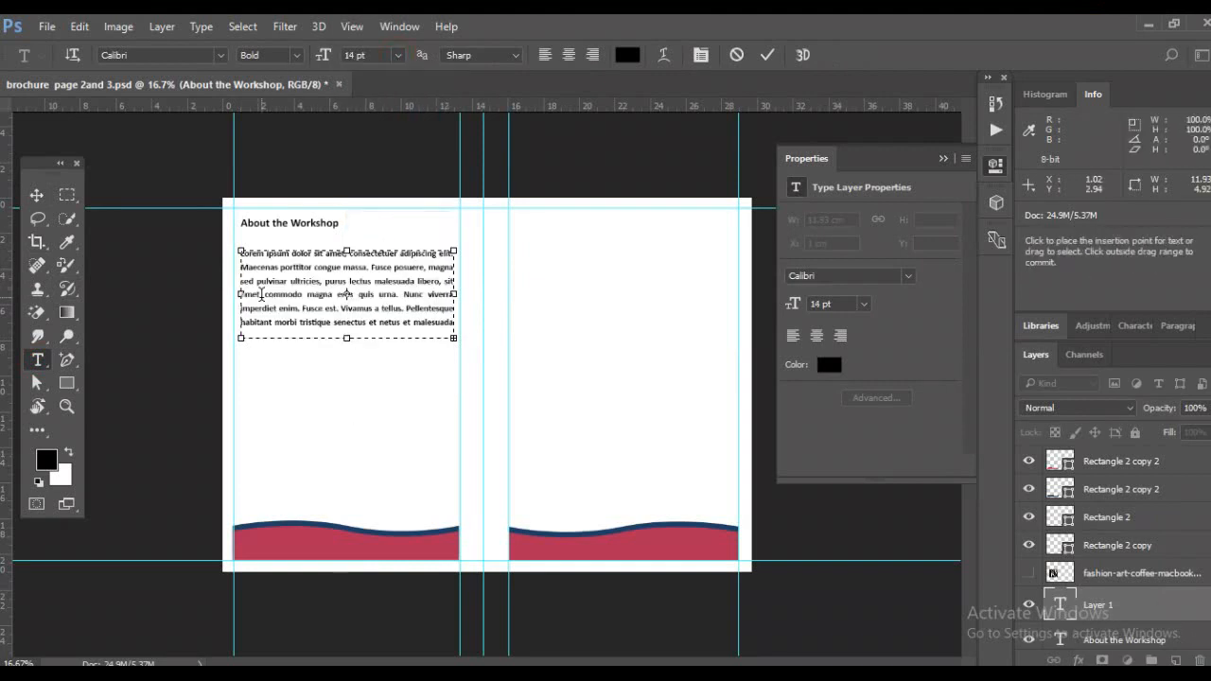
Enlarge the paragraph's text box to about 12.47 × 8.78 cm so the whole text fits
drag(453, 338, 459, 370)
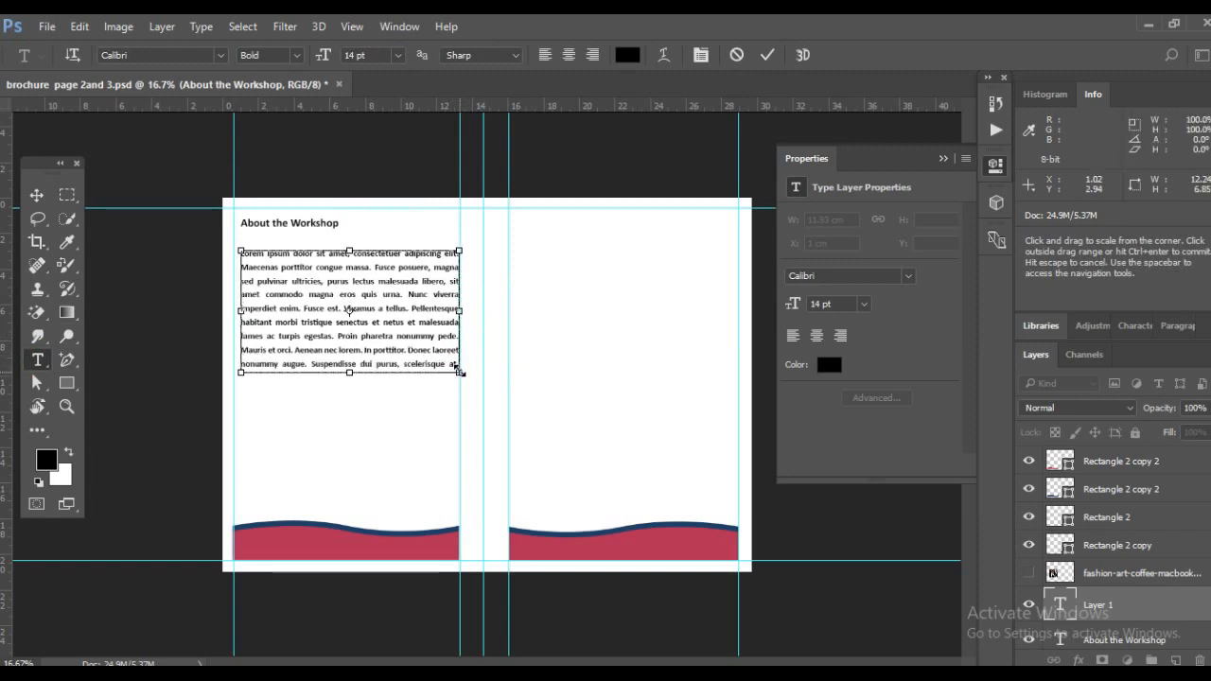
key(ctrl+plus)
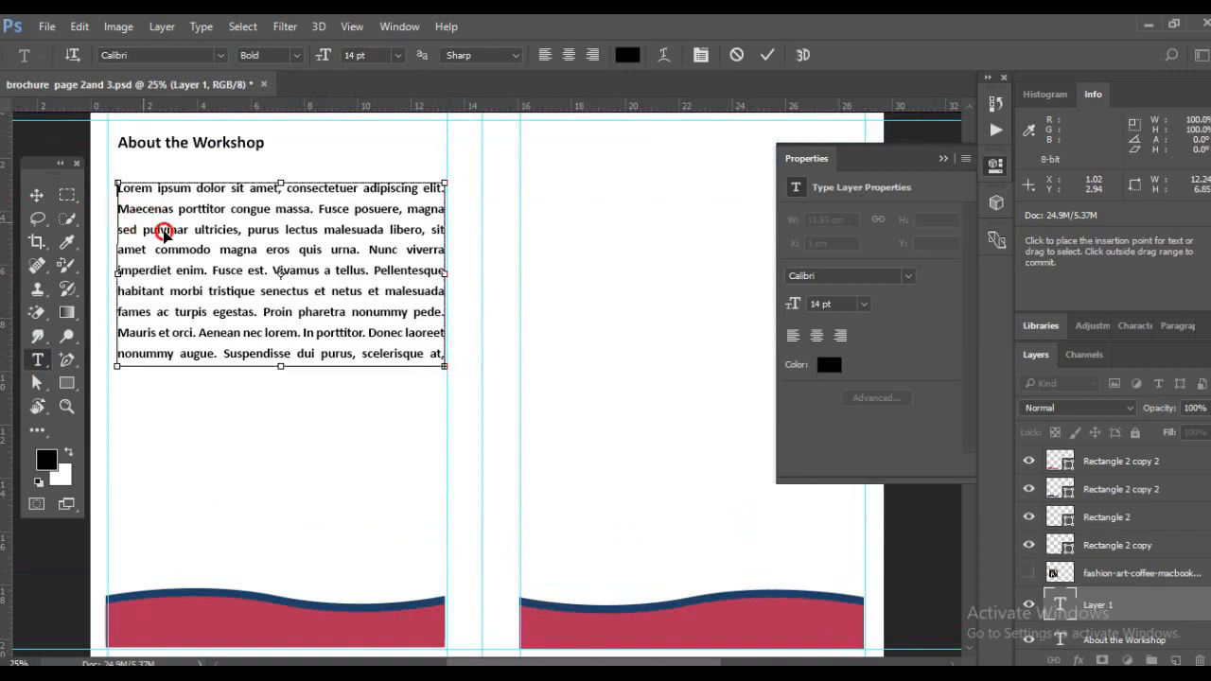
key(ctrl+a)
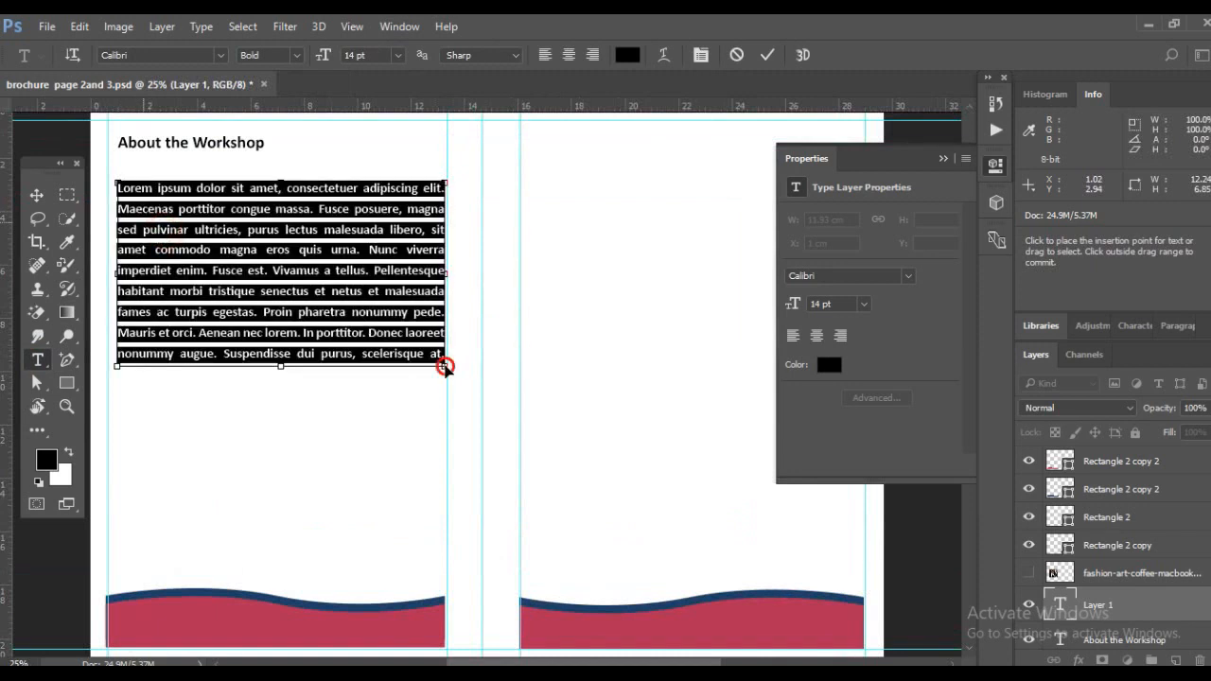
drag(445, 367, 447, 418)
Select the whole About the Workshop paragraph and enable hyphenation for it
drag(266, 401, 104, 179)
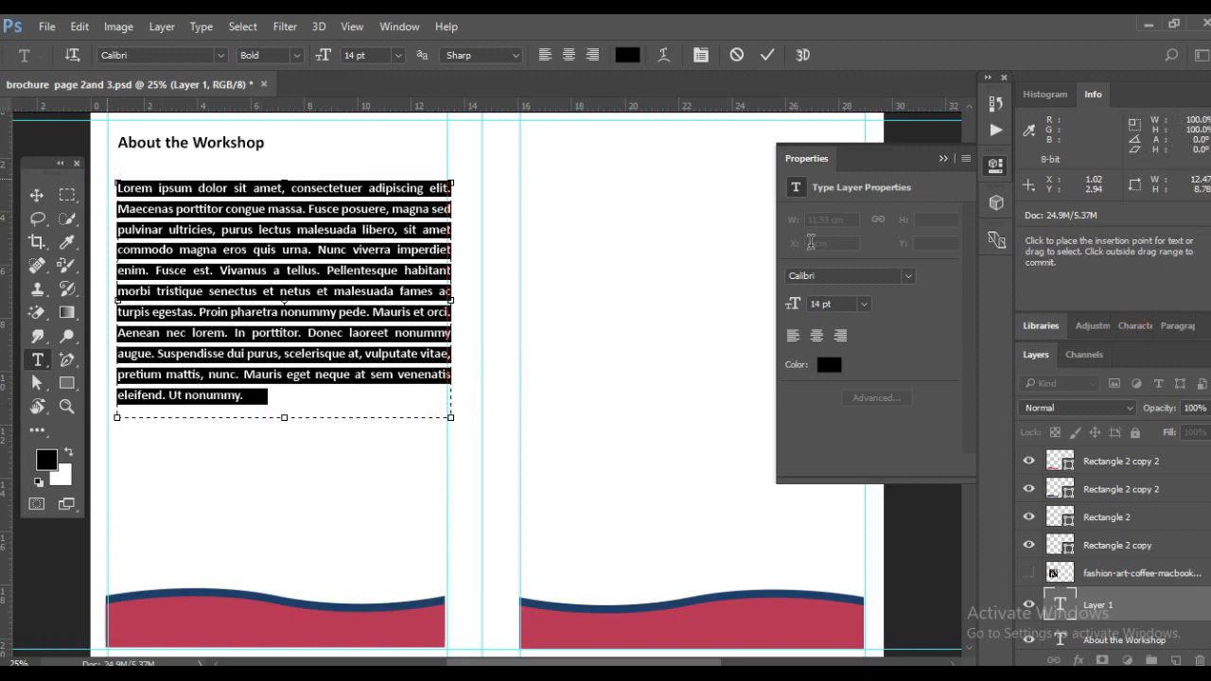
key(ctrl+t)
click(943, 158)
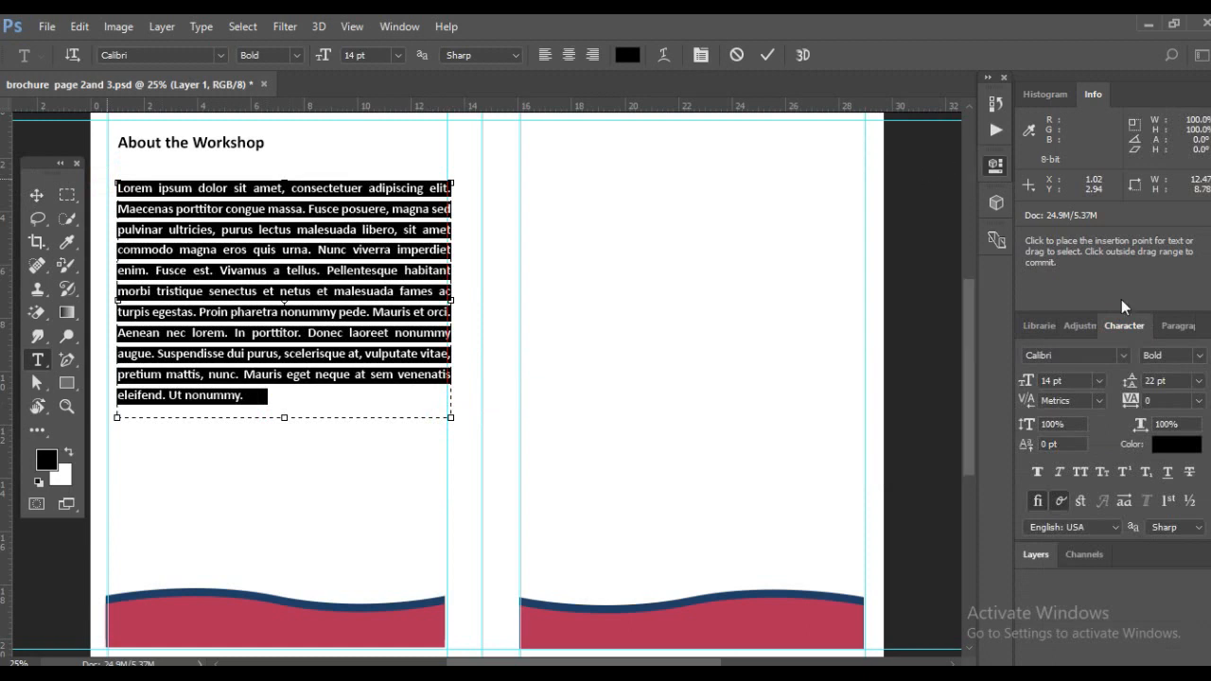
click(1178, 326)
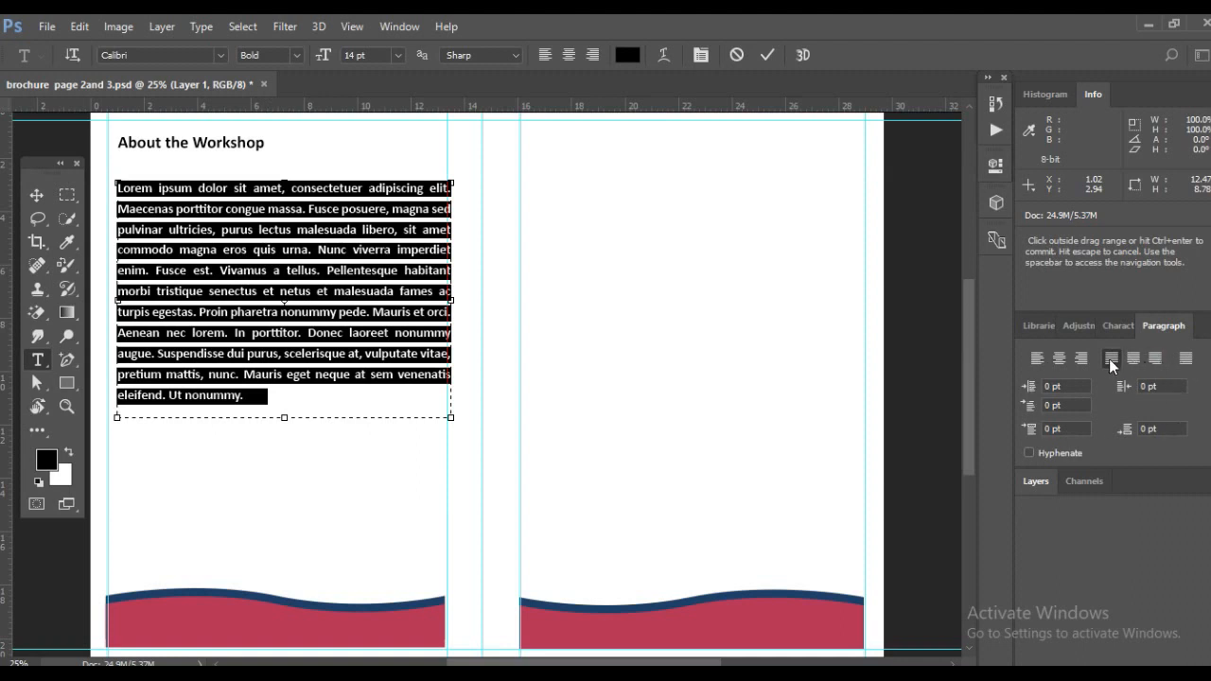
click(1028, 452)
Set the selected paragraph's leading to 18 pt
click(1107, 331)
click(1117, 326)
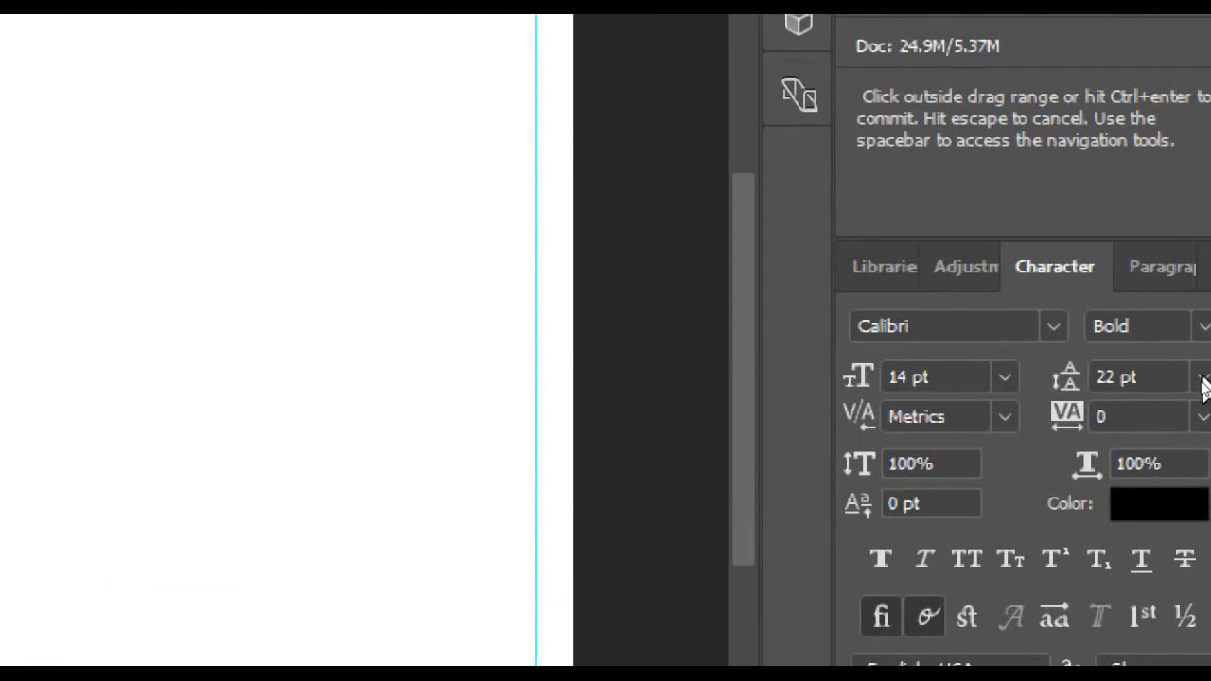
click(1198, 378)
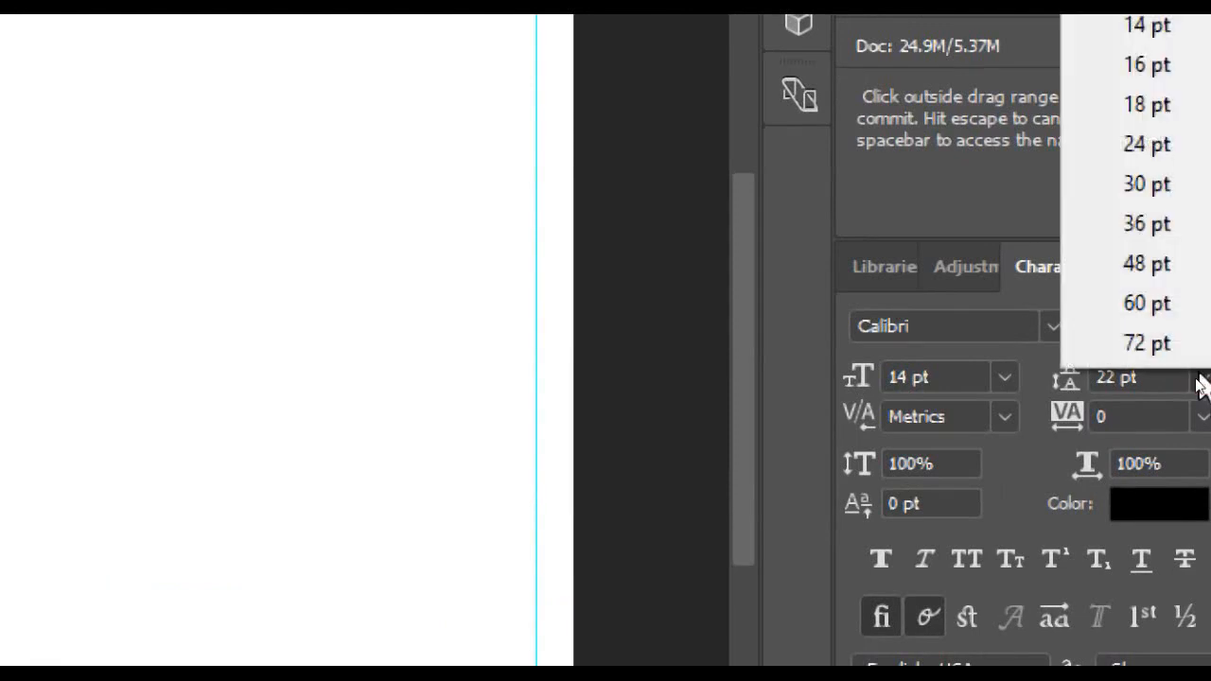
click(1173, 107)
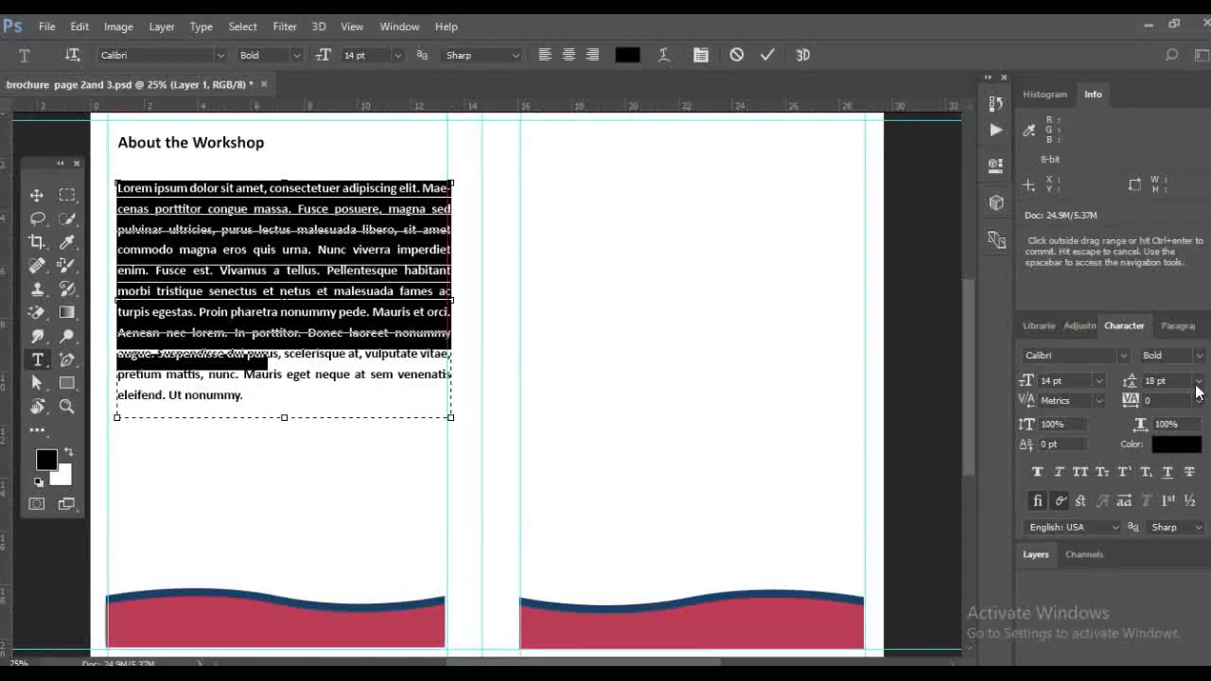
Shorten the paragraph's text box to about 7.08 cm high and move it up beneath the heading, between the left page's guides
click(252, 404)
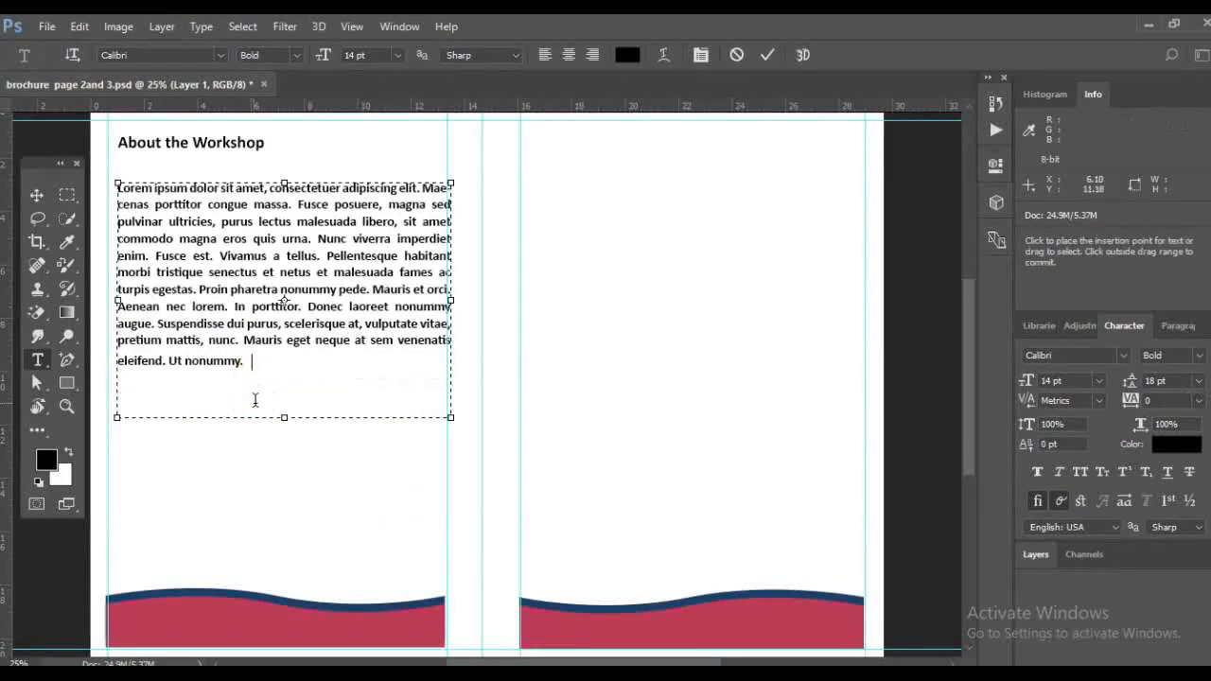
drag(256, 401, 288, 369)
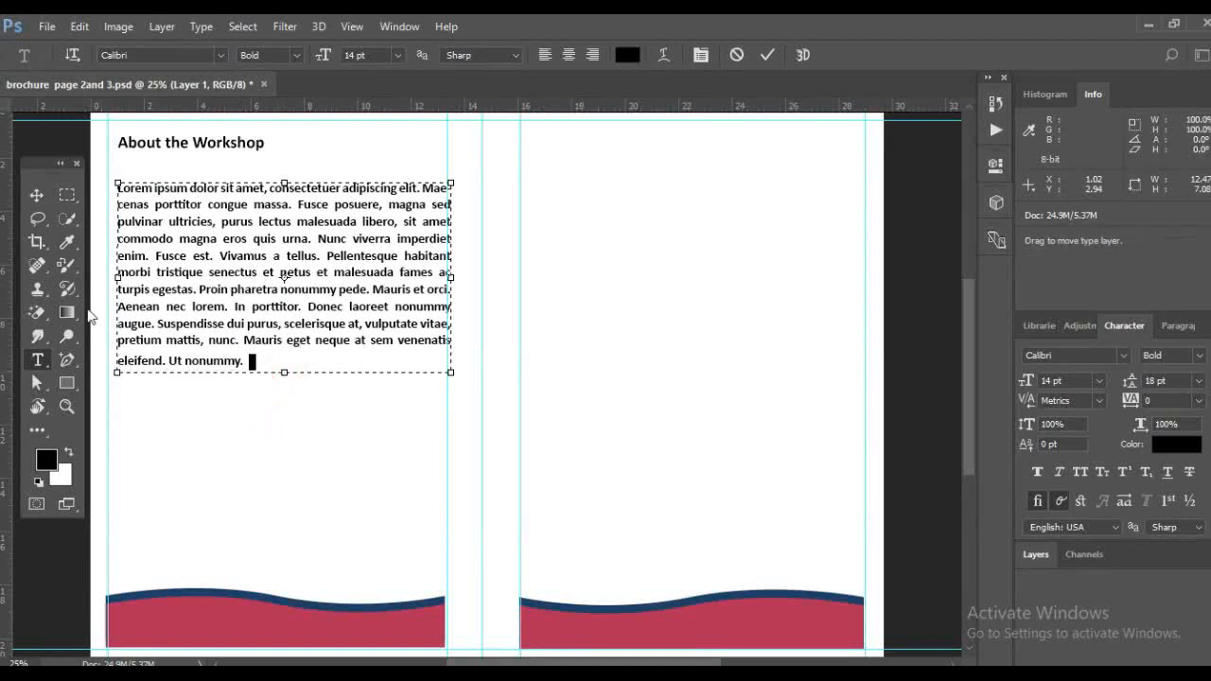
click(36, 195)
click(154, 464)
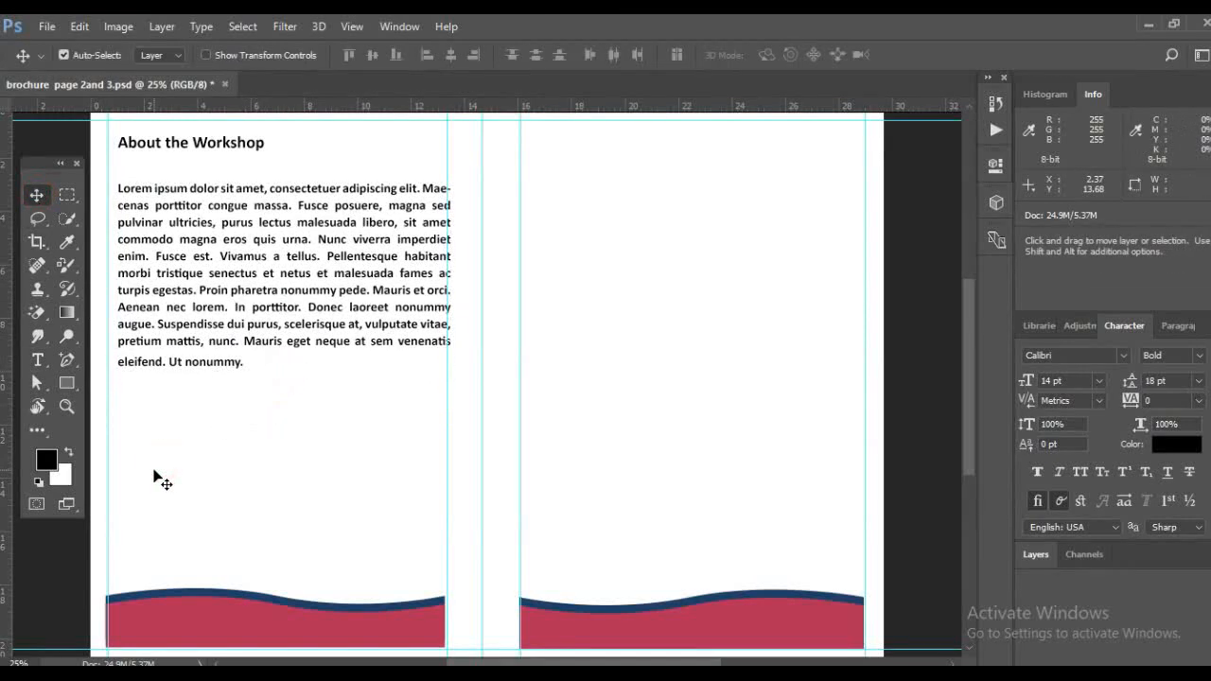
drag(169, 276, 161, 252)
click(245, 422)
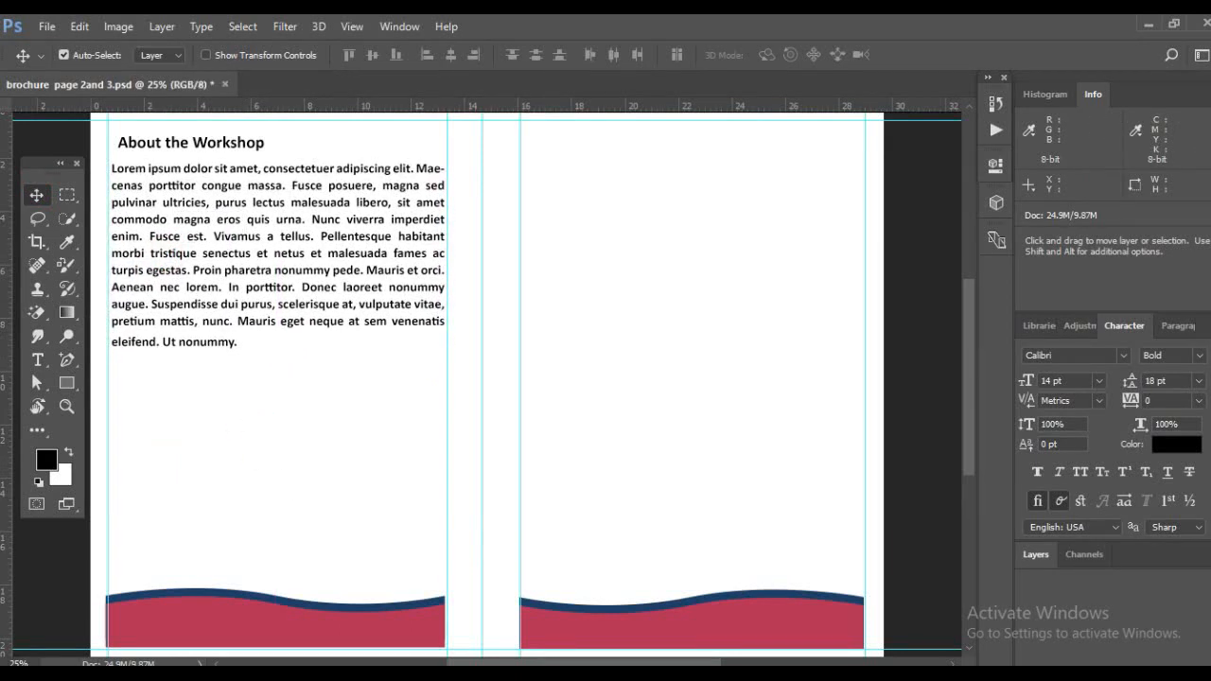
Try to paste the Scope of the Workshop heading together with its paragraph from Word as point text below the first paragraph
click(516, 674)
scroll(615, 407, down, 10)
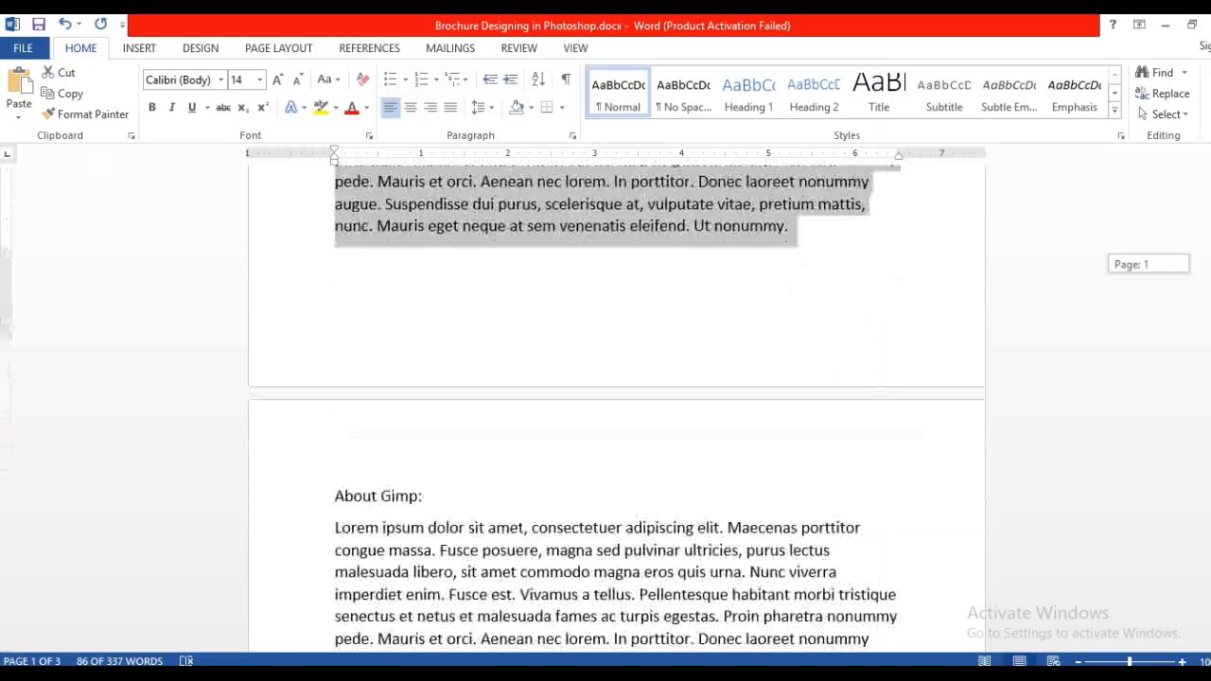
drag(432, 304, 322, 307)
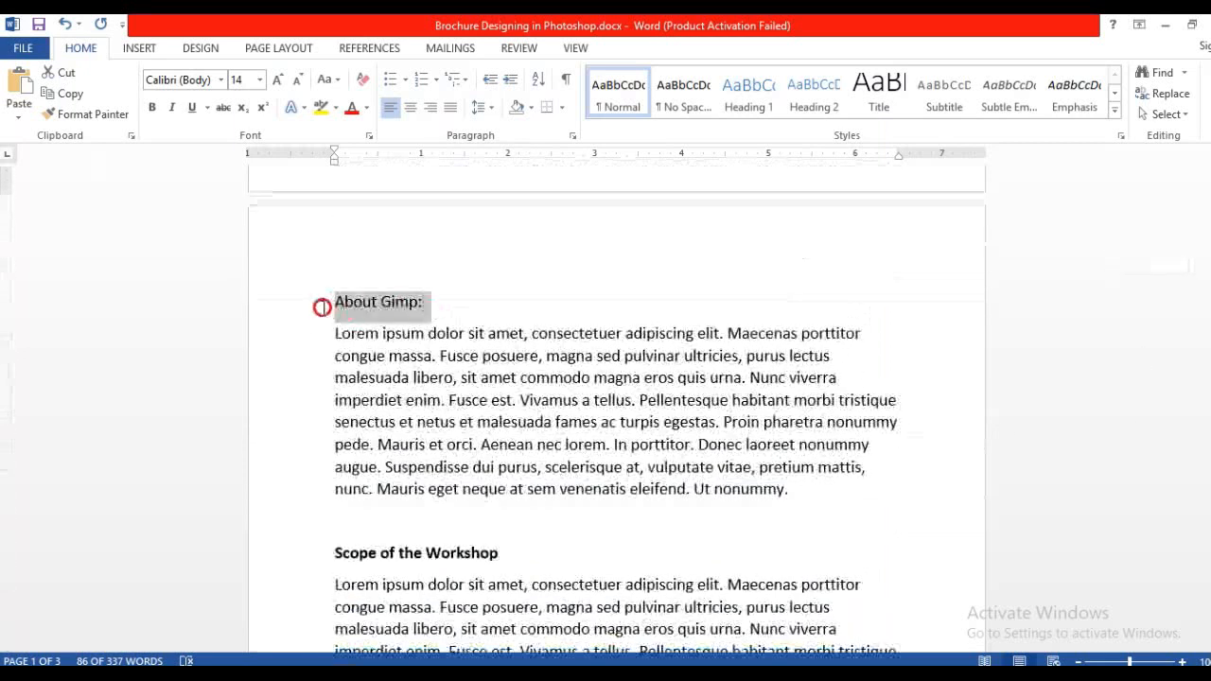
drag(335, 552, 814, 386)
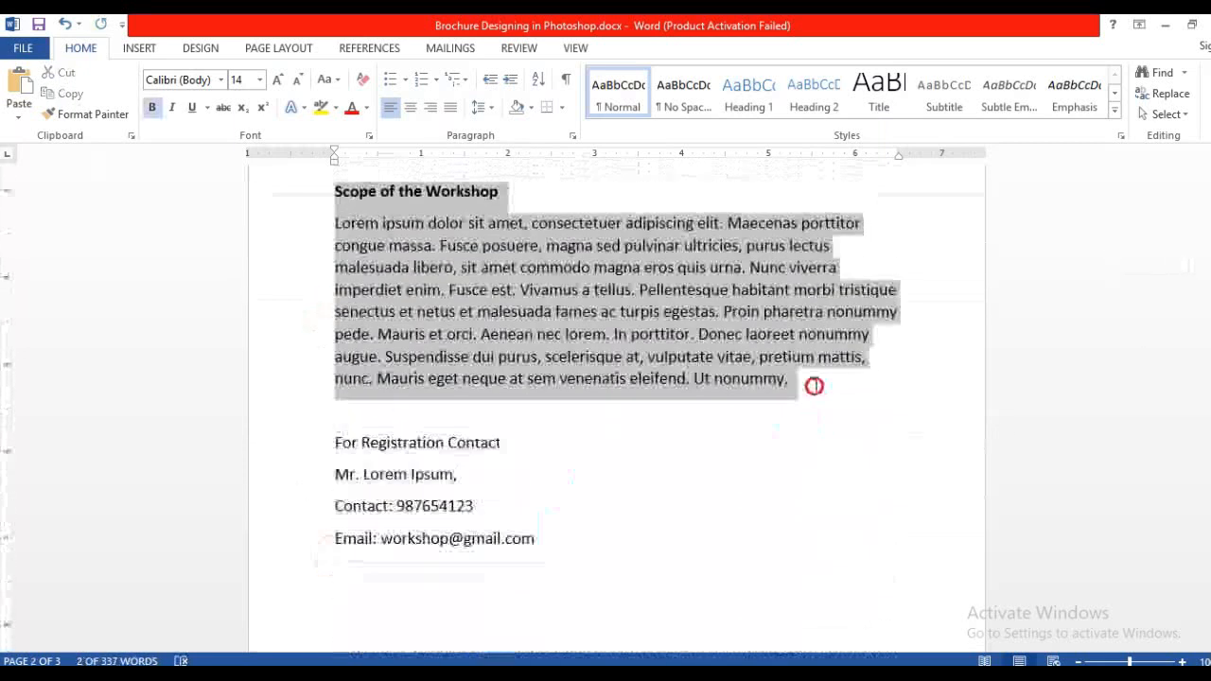
key(ctrl+c)
click(558, 673)
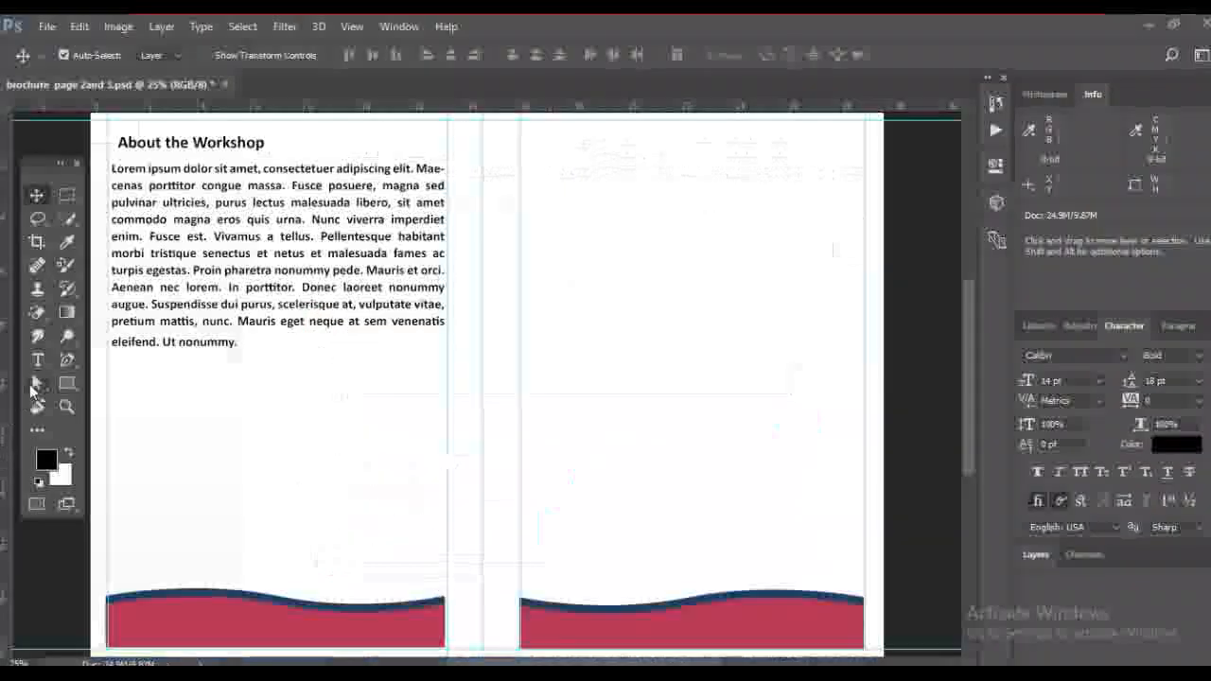
click(38, 359)
click(112, 383)
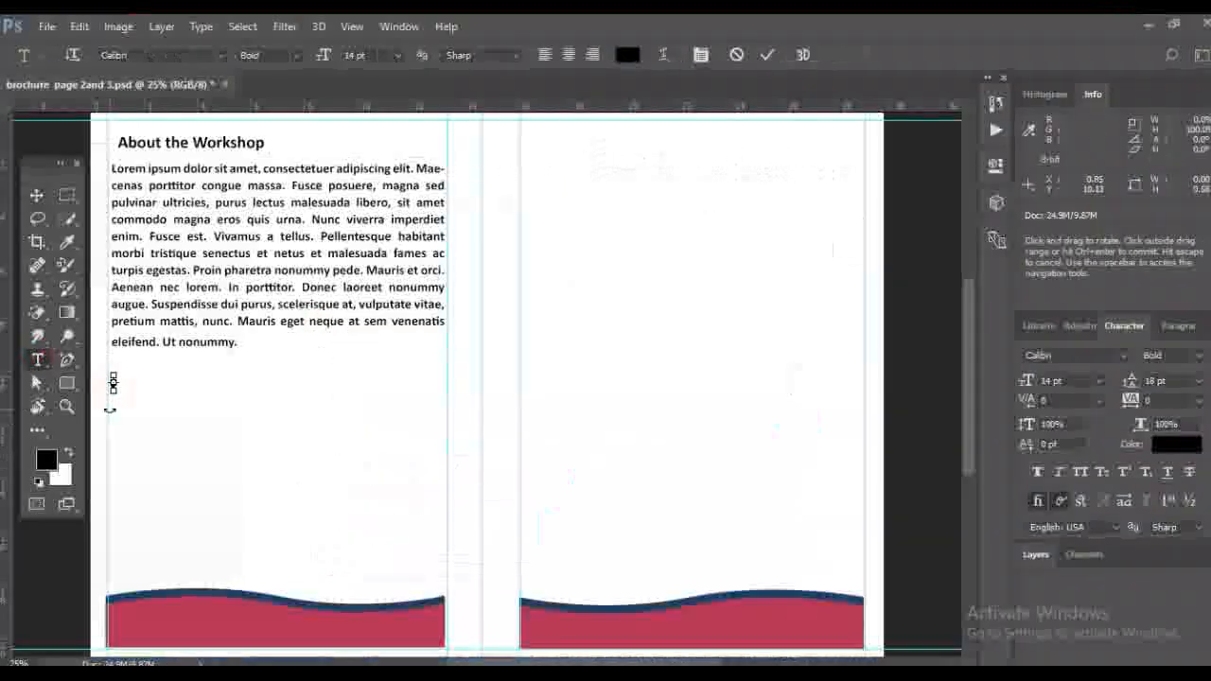
key(ctrl+v)
key(ctrl+z)
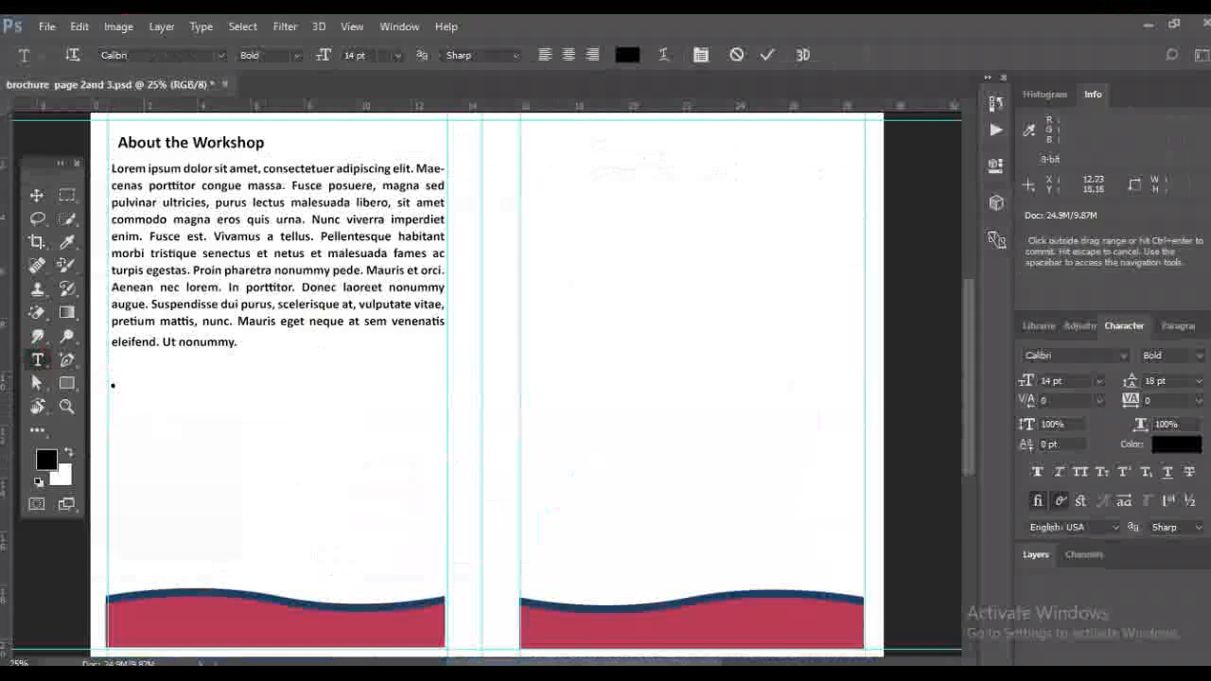
Copy only the "Scope of the Workshop" heading from Word and paste it as text below the first paragraph
click(511, 674)
click(422, 575)
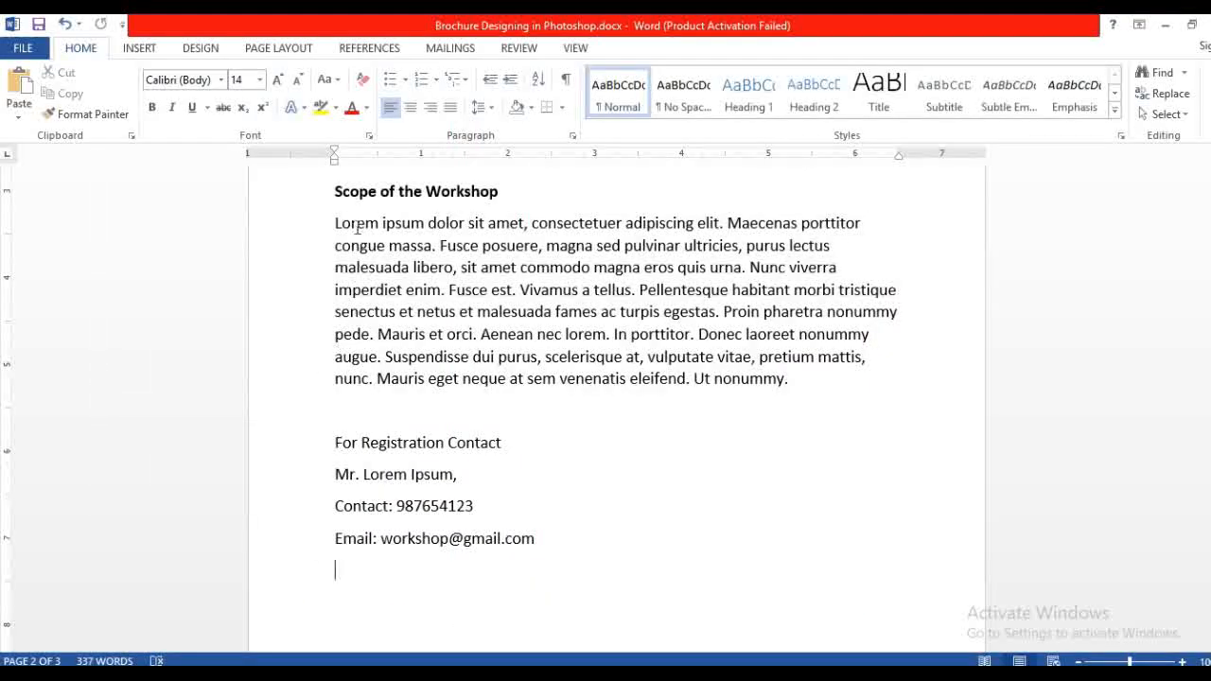
drag(335, 191, 509, 193)
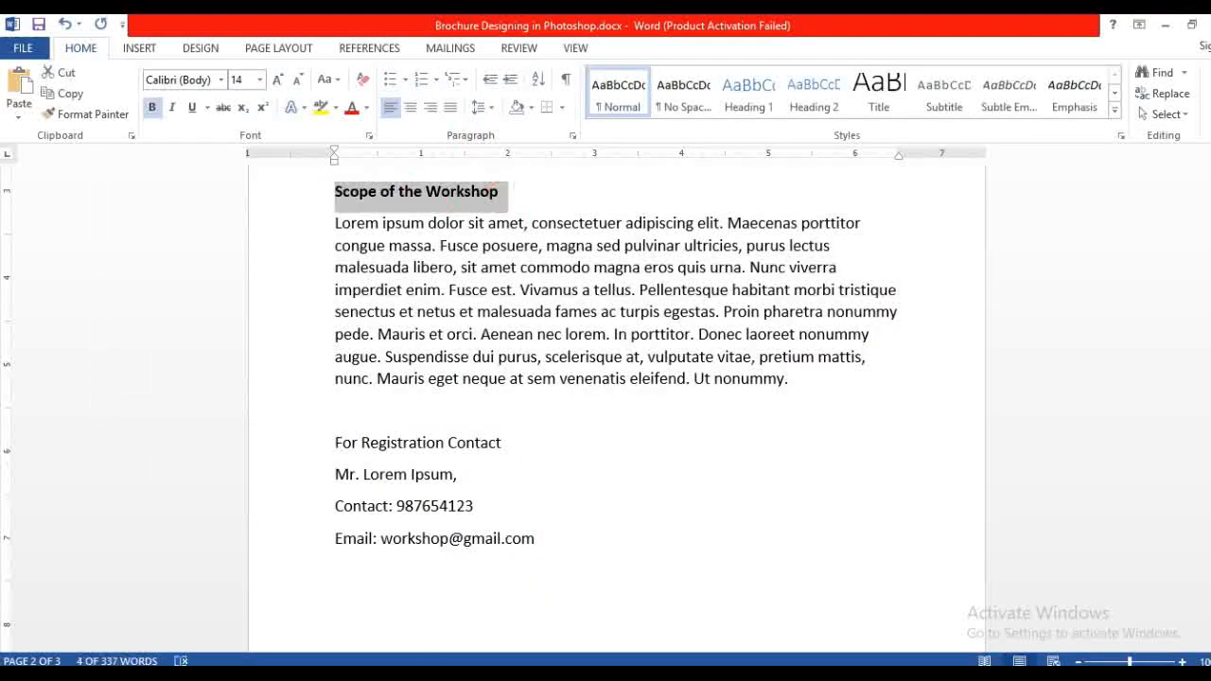
key(ctrl+c)
key(alt+Tab)
click(113, 386)
key(ctrl+v)
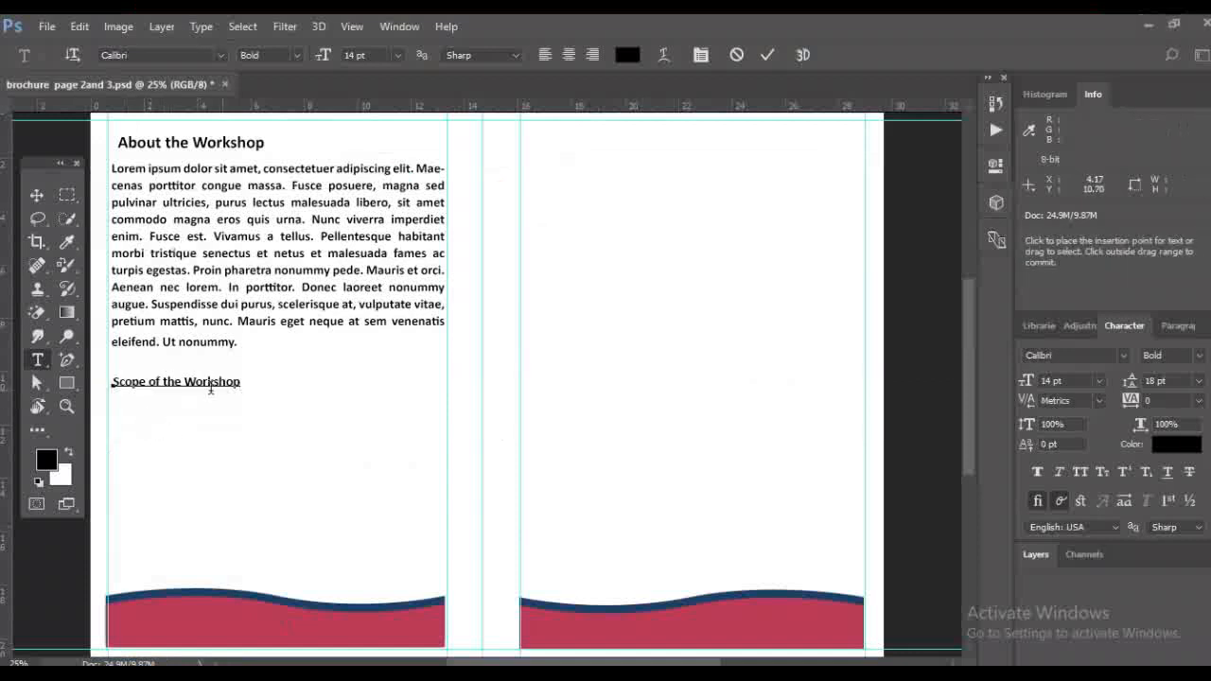
click(38, 194)
Copy the paragraph under "Scope of the Workshop" from the Word document and return to Photoshop
key(alt+Tab)
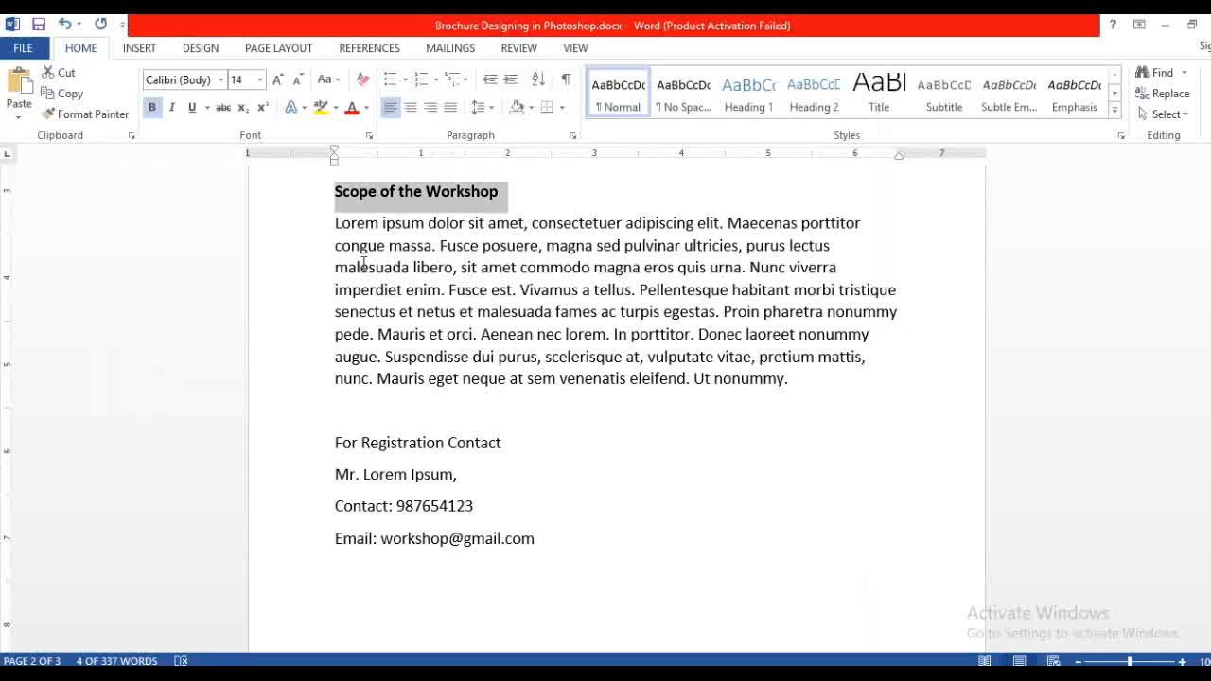
drag(335, 224, 721, 381)
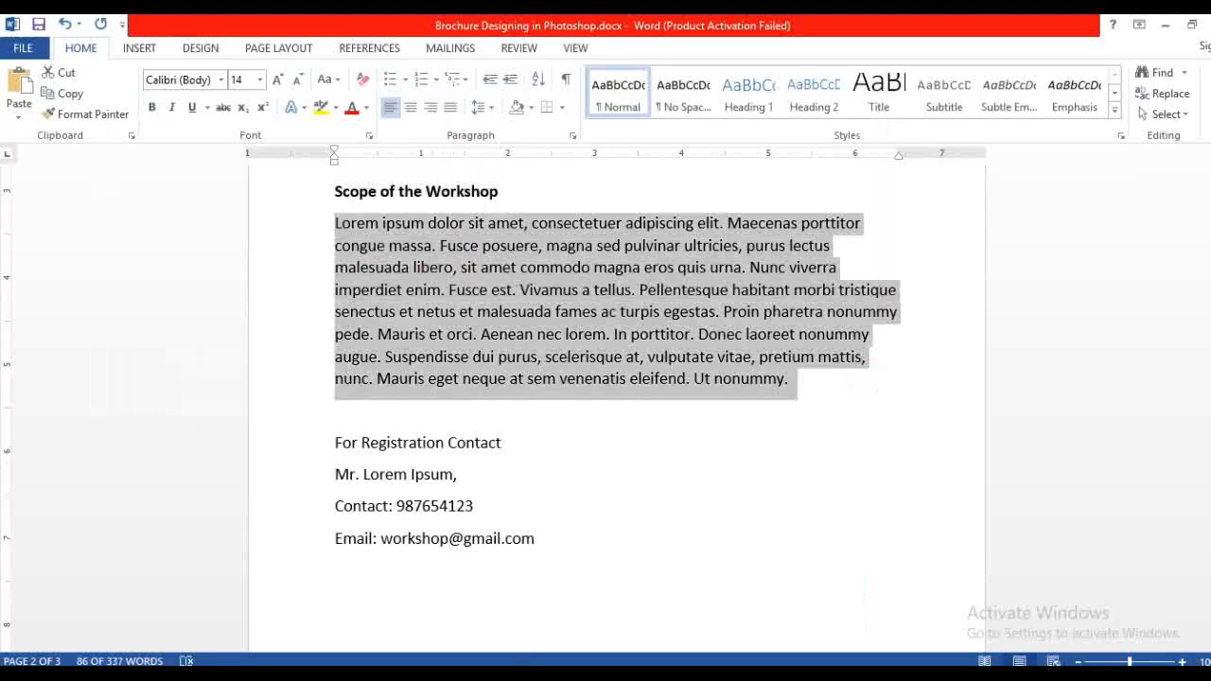
key(alt+Tab)
click(38, 360)
click(117, 406)
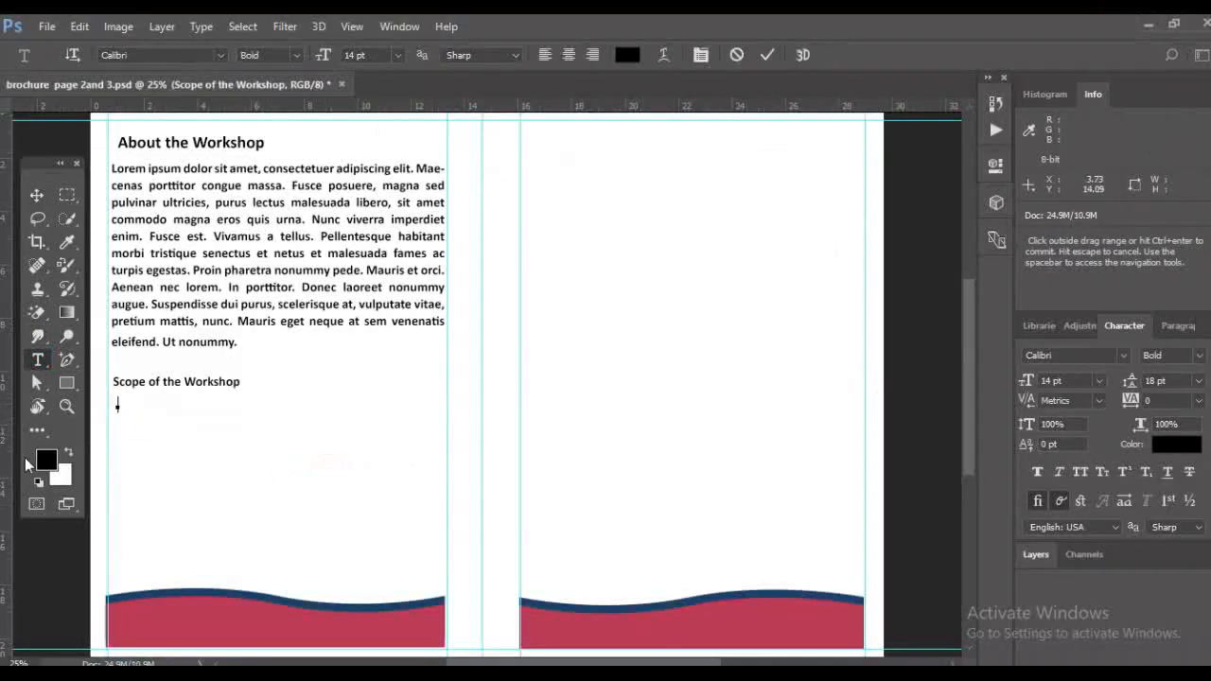
click(36, 195)
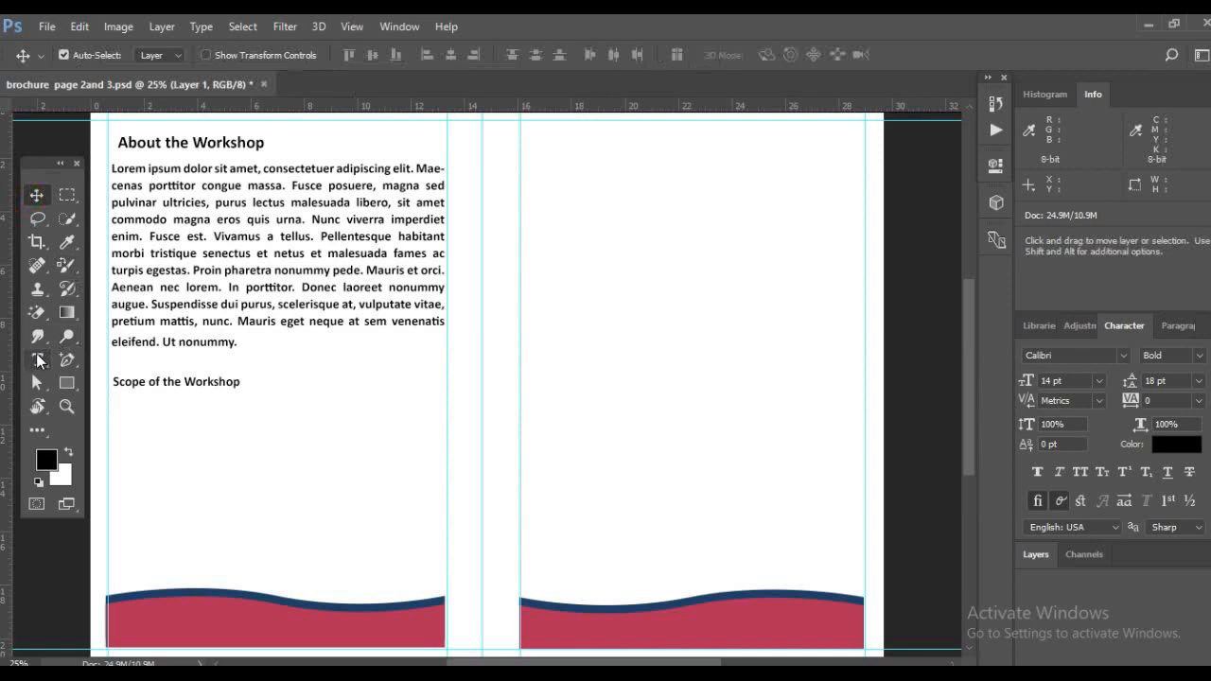
Paste the copied paragraph into a text box about 12.53 × 7.08 cm below the "Scope of the Workshop" heading
click(38, 360)
drag(112, 404, 445, 592)
key(ctrl+v)
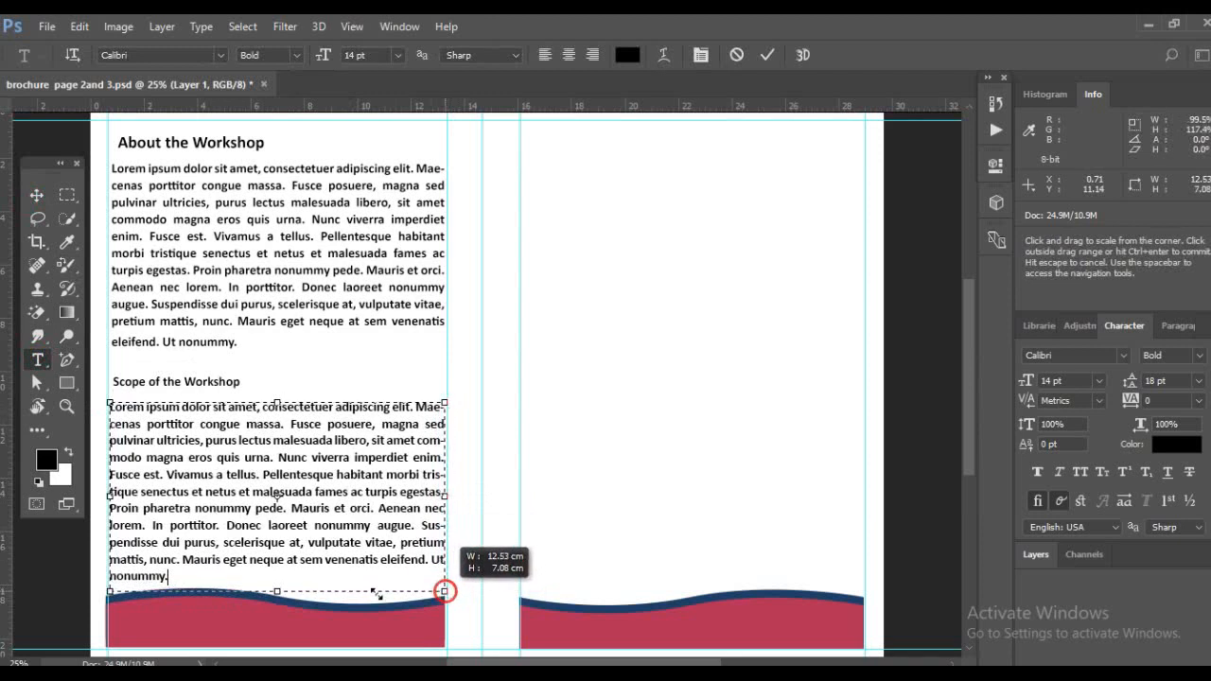
Move the "Scope of the Workshop" heading slightly up and align its start with the left page guide
click(38, 195)
mouse_move(182, 381)
mouse_down()
mouse_move(176, 373)
mouse_move(201, 372)
mouse_move(189, 373)
mouse_up()
click(38, 360)
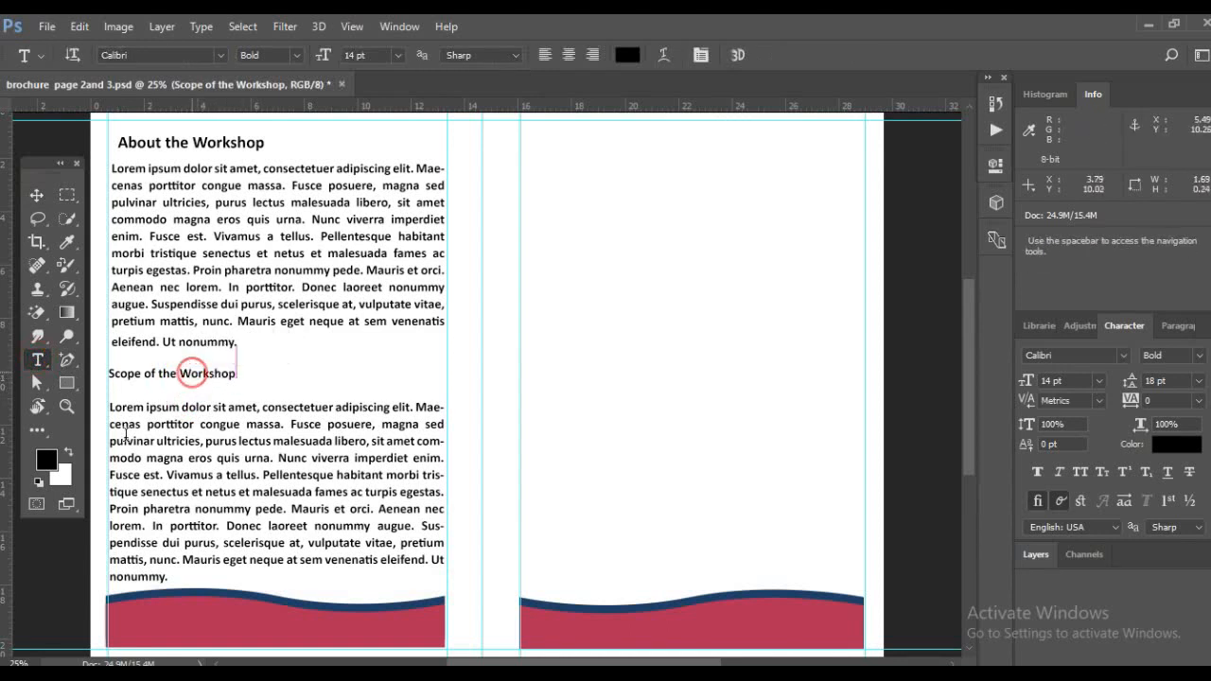
key(Escape)
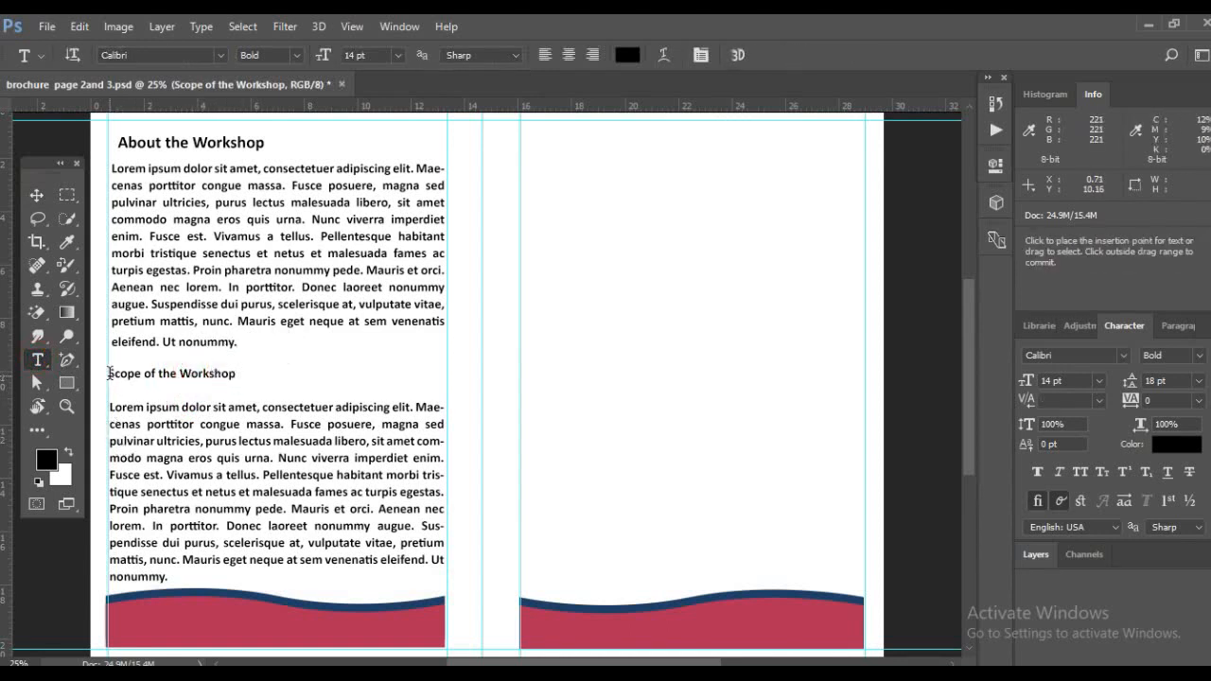
Move the paragraph below "Scope of the Workshop" slightly up, closer to its heading, and save the file
drag(109, 373, 289, 395)
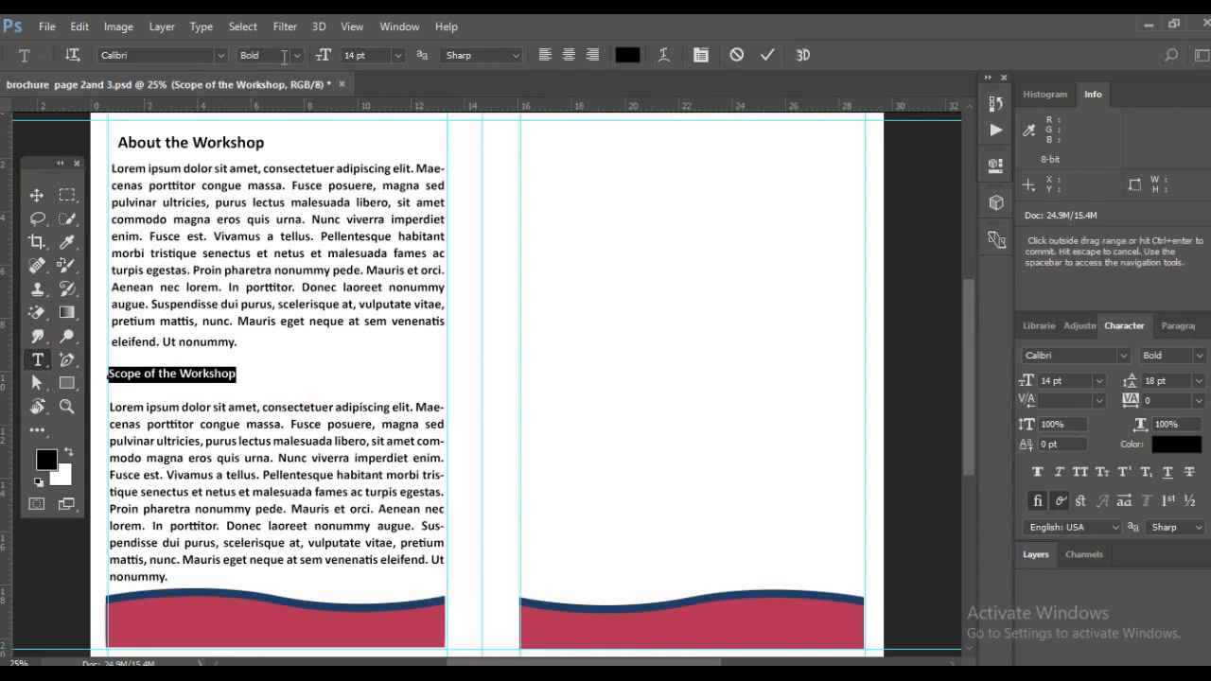
click(40, 197)
drag(179, 452, 186, 437)
click(187, 437)
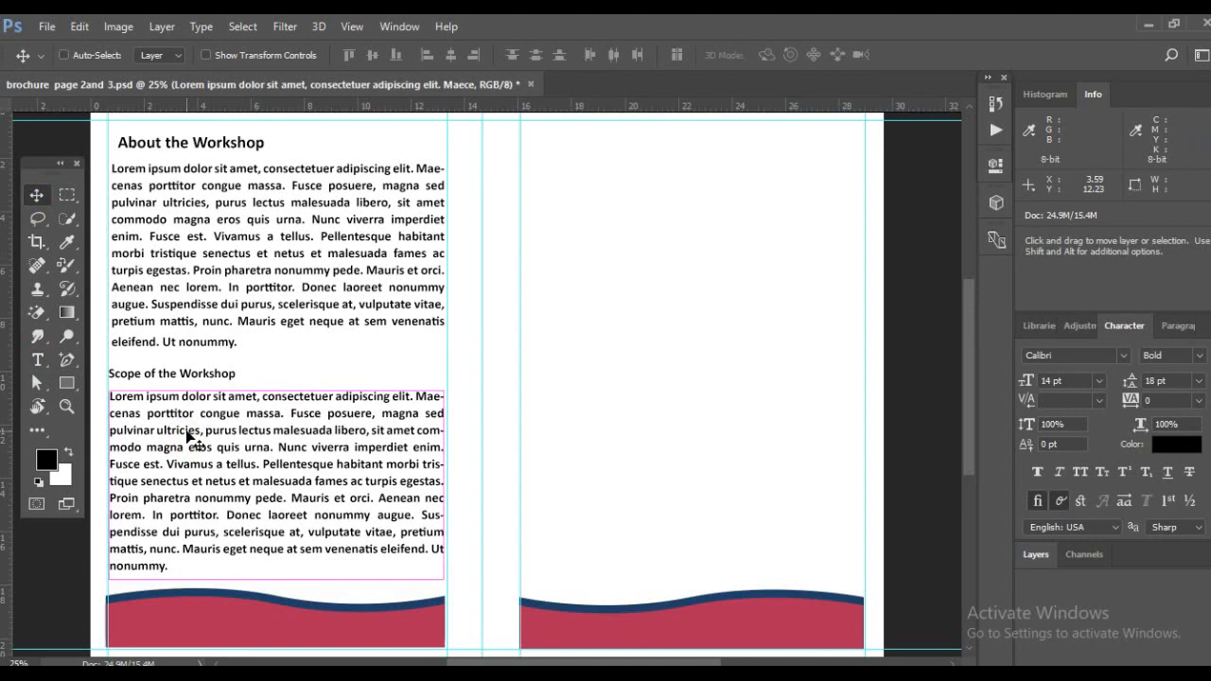
key(ctrl+s)
Switch to the Word document and select the "About Gimp" heading above the scope section
key(alt+Tab)
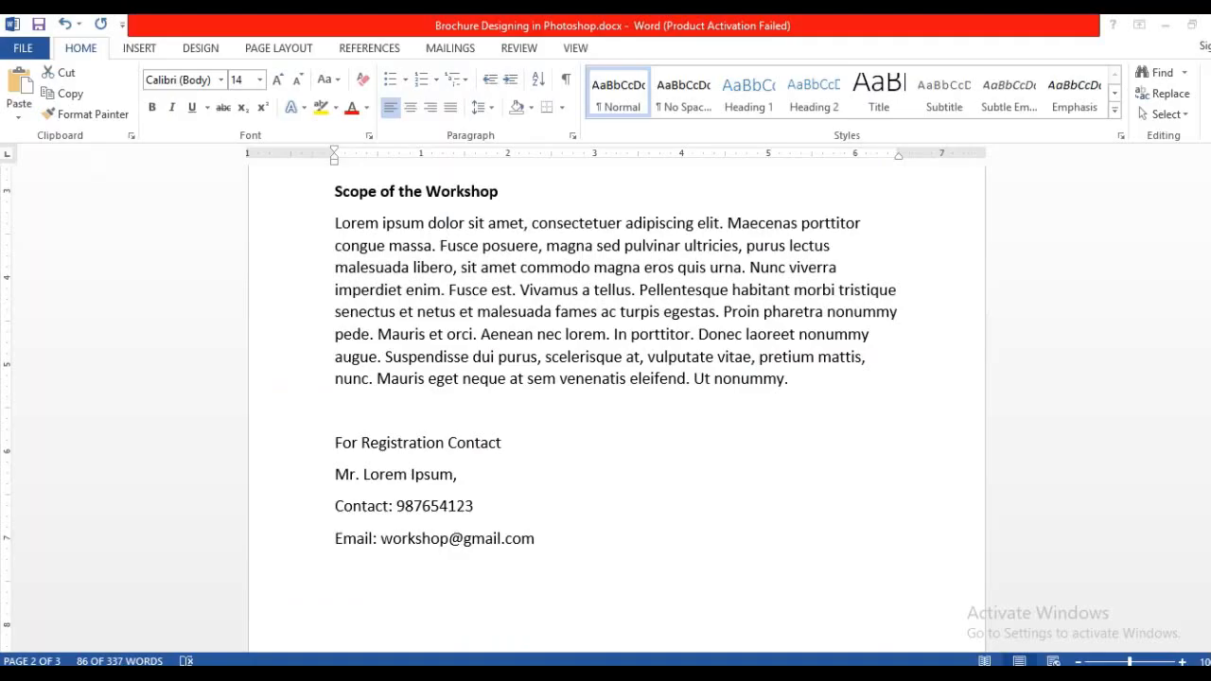
drag(1208, 417, 1209, 364)
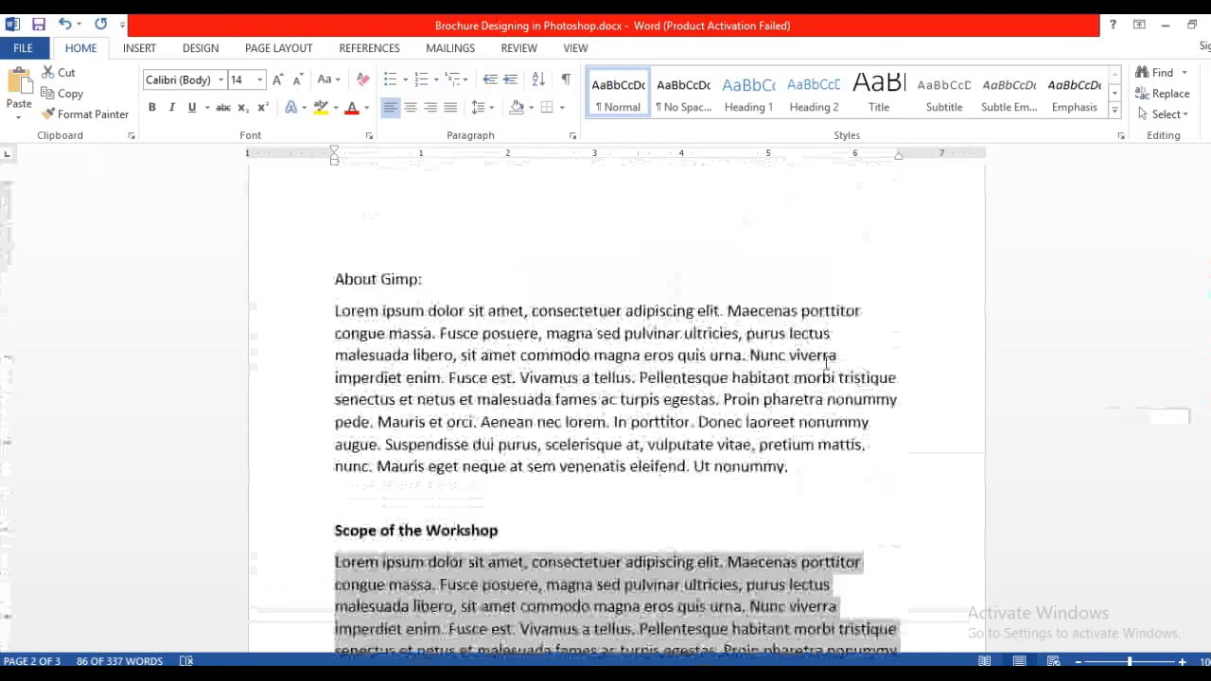
drag(325, 281, 406, 278)
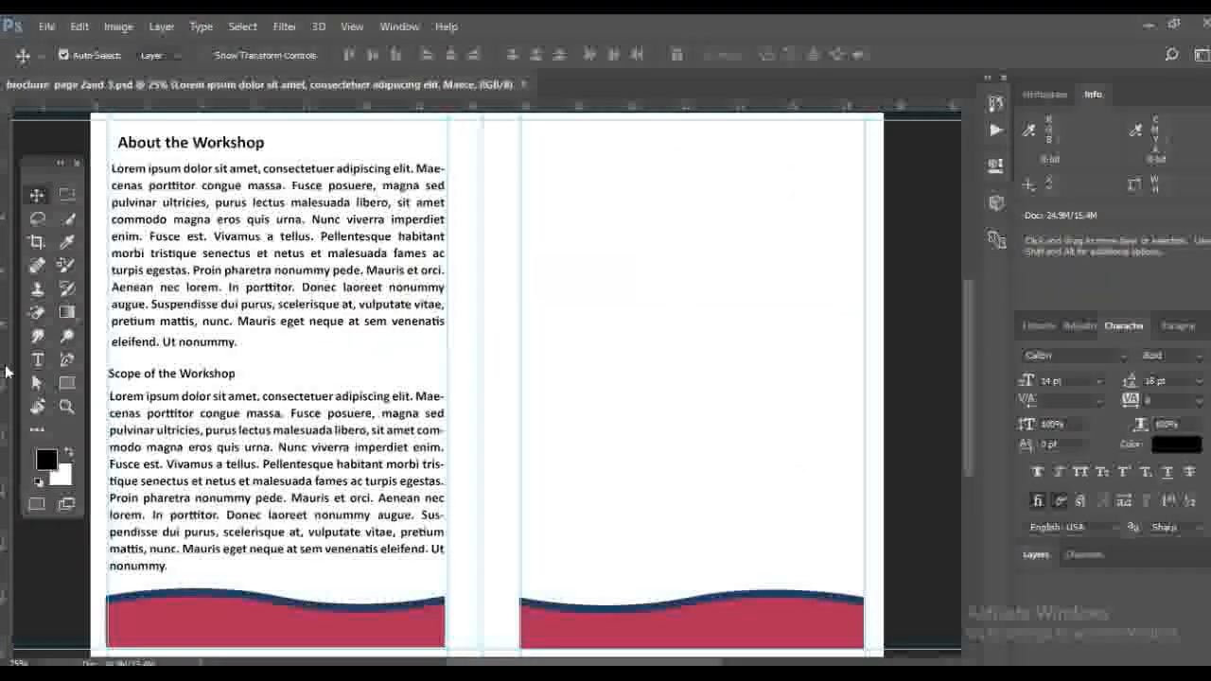
Back in Photoshop, cut the "About the Workshop" paragraph to end after "Aenean nec lorem." and shorten its text box to fit
click(32, 365)
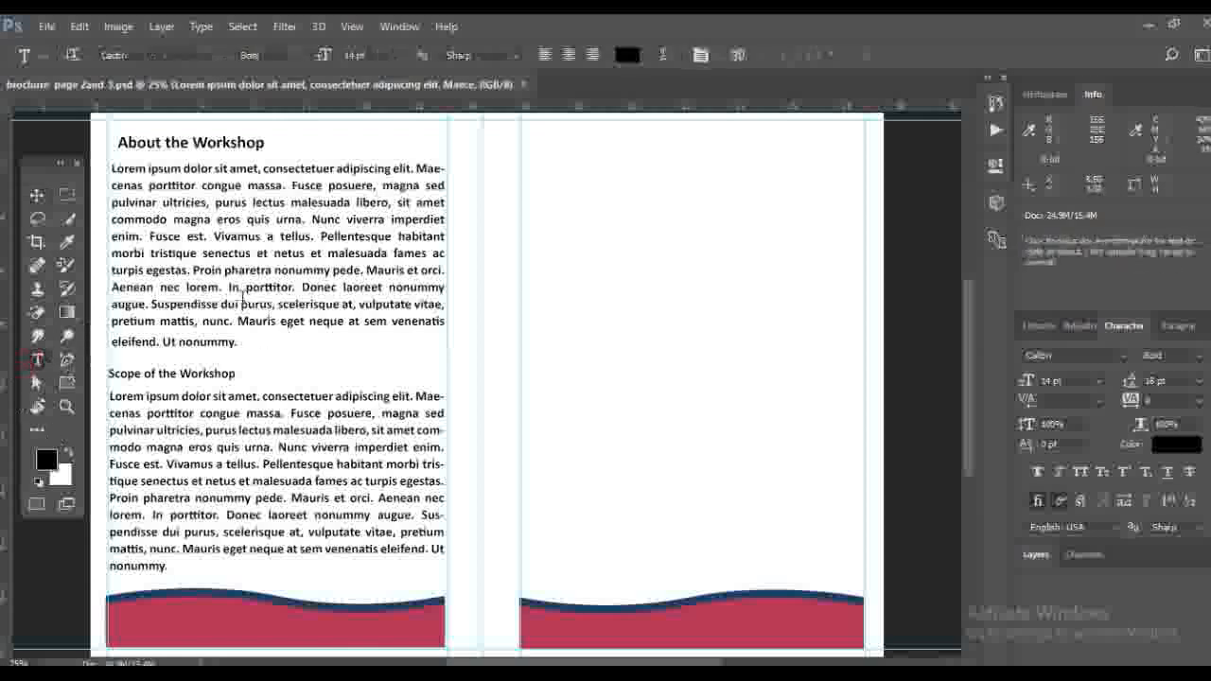
drag(228, 287, 279, 304)
key(BackSpace)
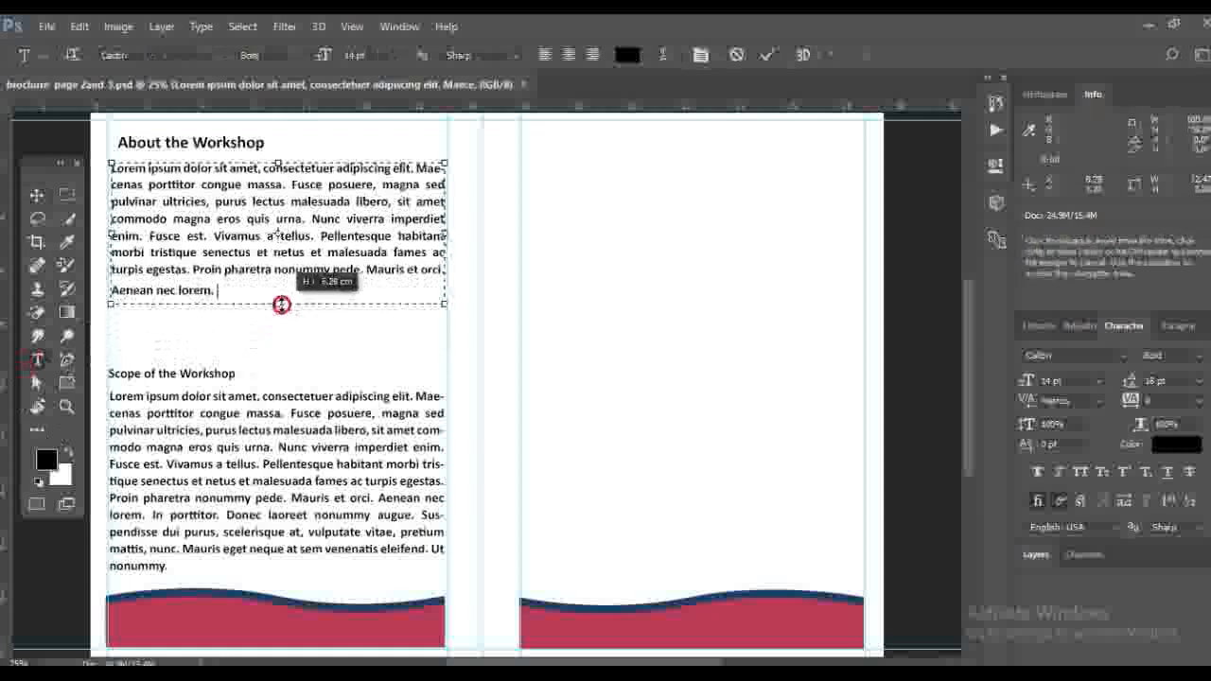
Cut the "Scope of the Workshop" paragraph to end after "In porttitor." and shorten its text box to about 5.01 cm high
click(228, 514)
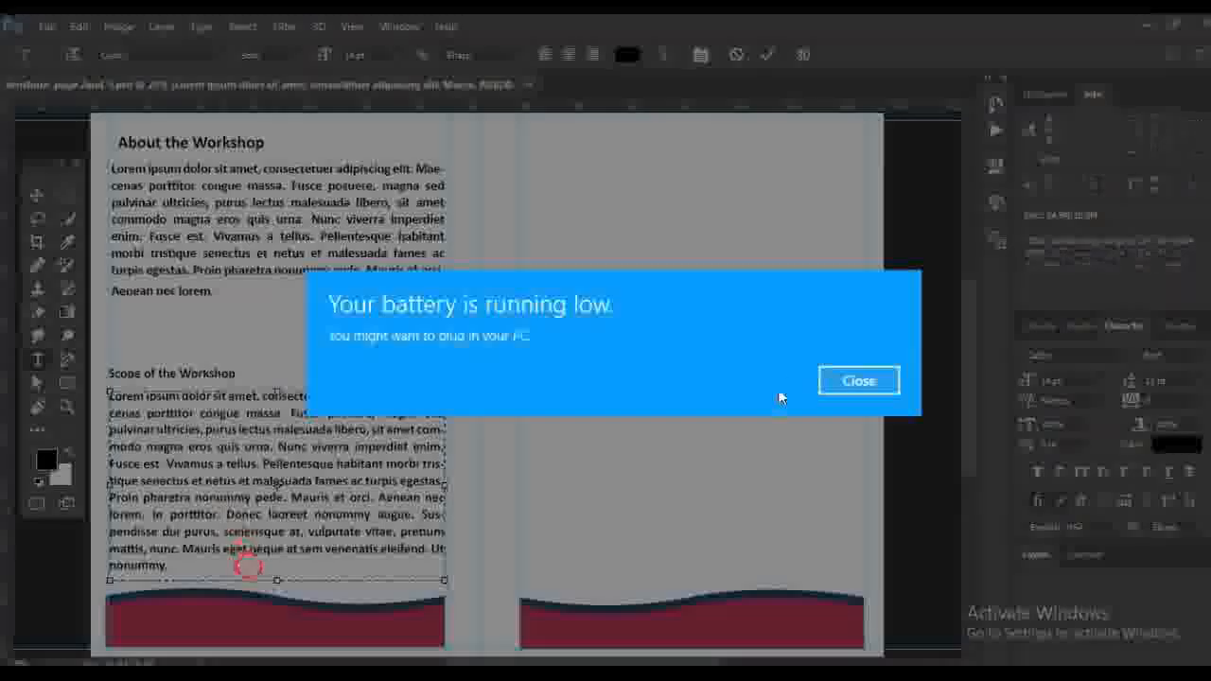
click(863, 379)
drag(227, 514, 254, 581)
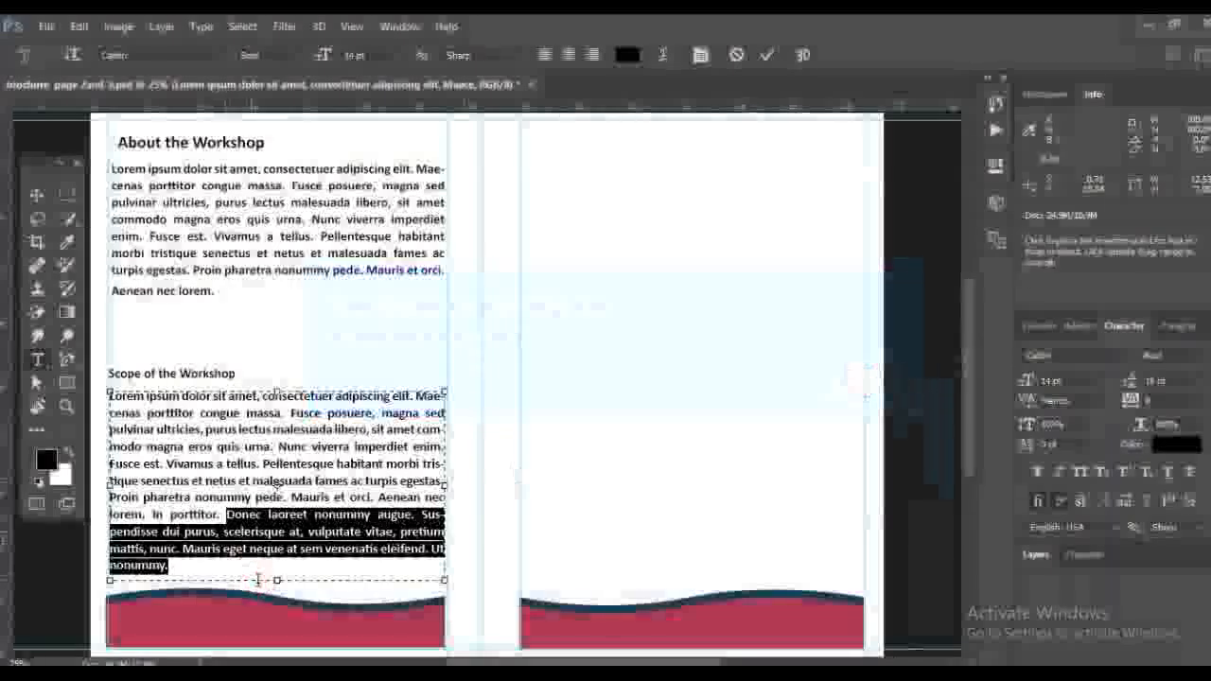
click(257, 564)
key(Delete)
drag(277, 579, 276, 526)
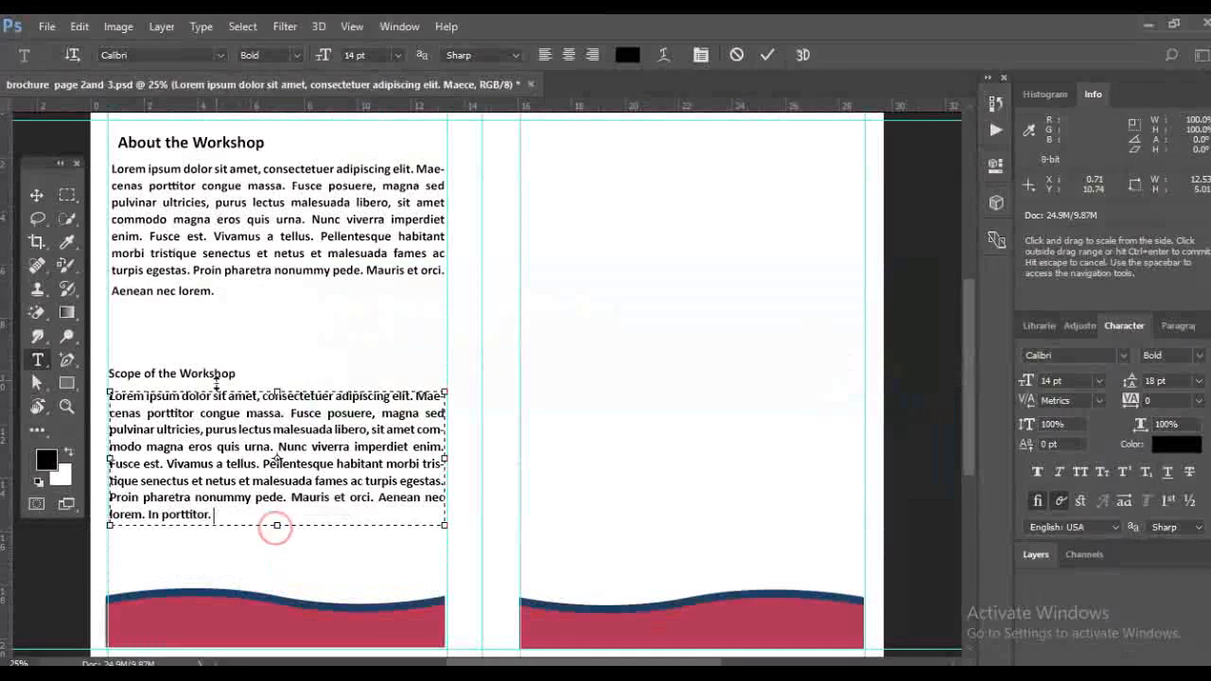
Move the "Scope of the Workshop" heading and its paragraph up to close the gap below the first paragraph
click(35, 197)
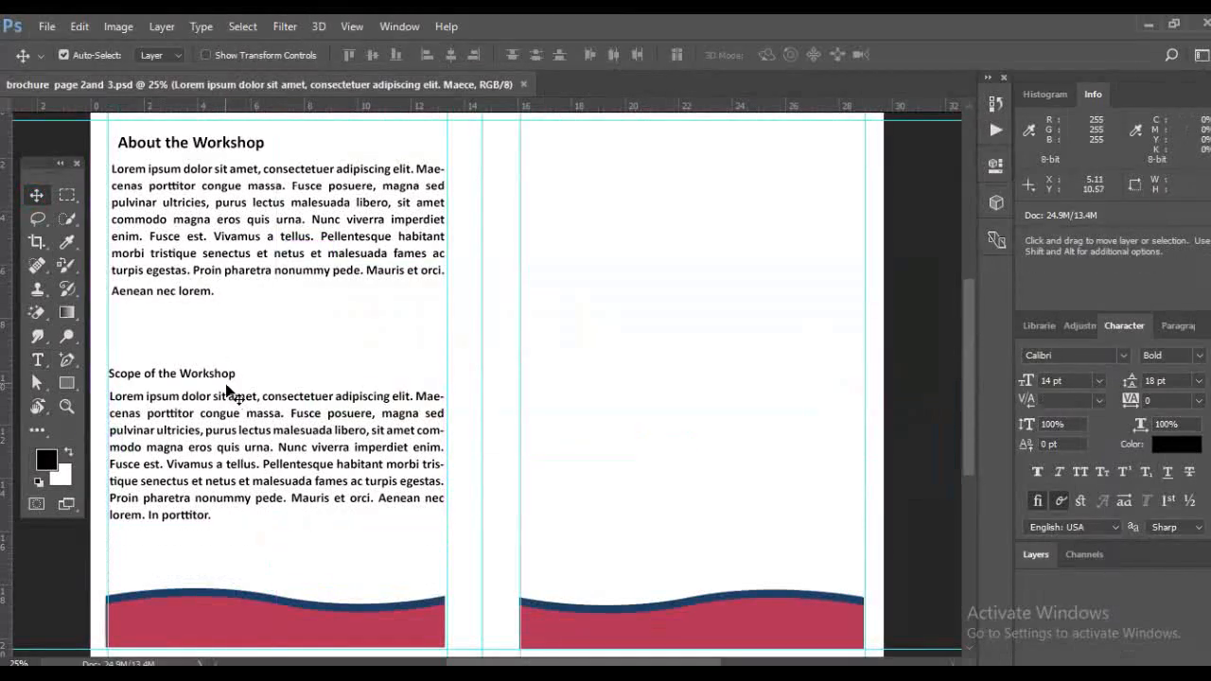
drag(214, 373, 208, 322)
drag(203, 400, 201, 341)
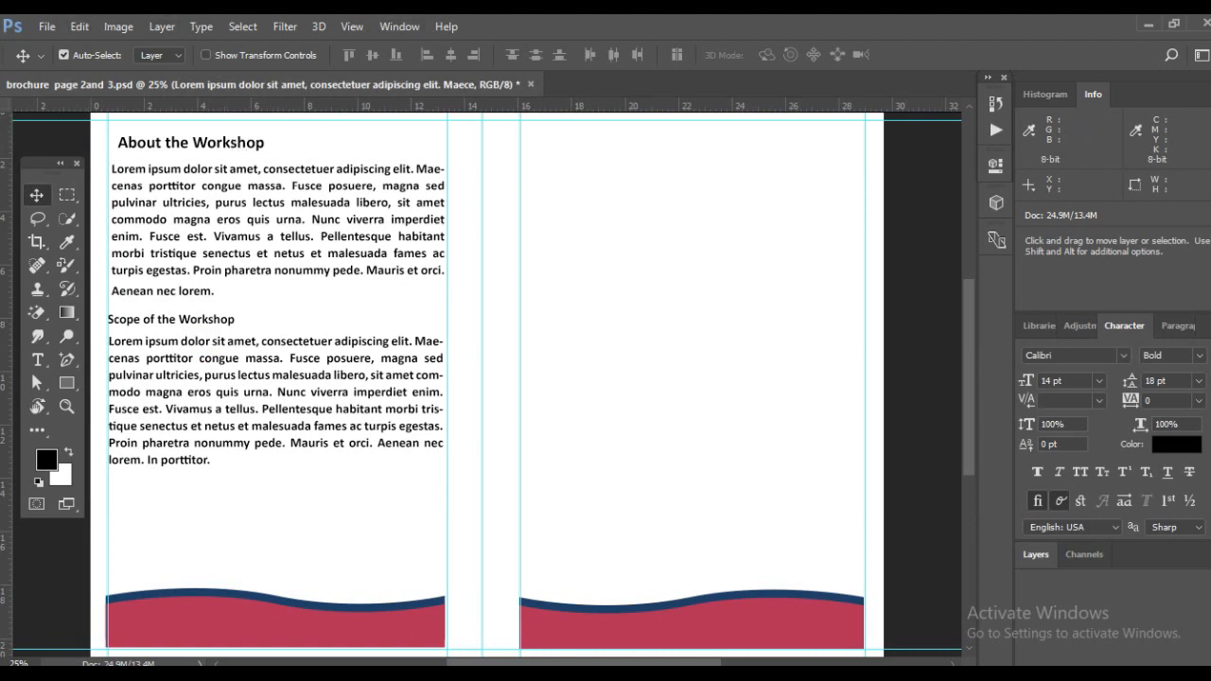
Add an "About Gimp" heading below the second paragraph and align its start with the left page guide
key(t)
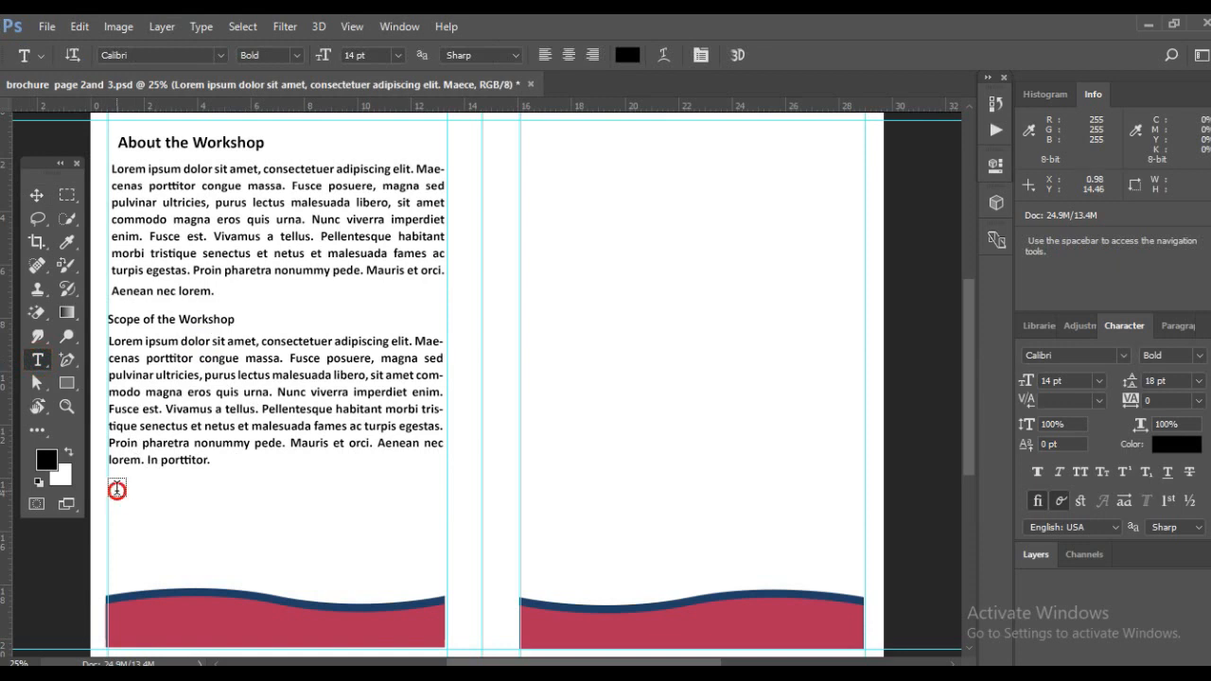
click(116, 489)
text(Abo)
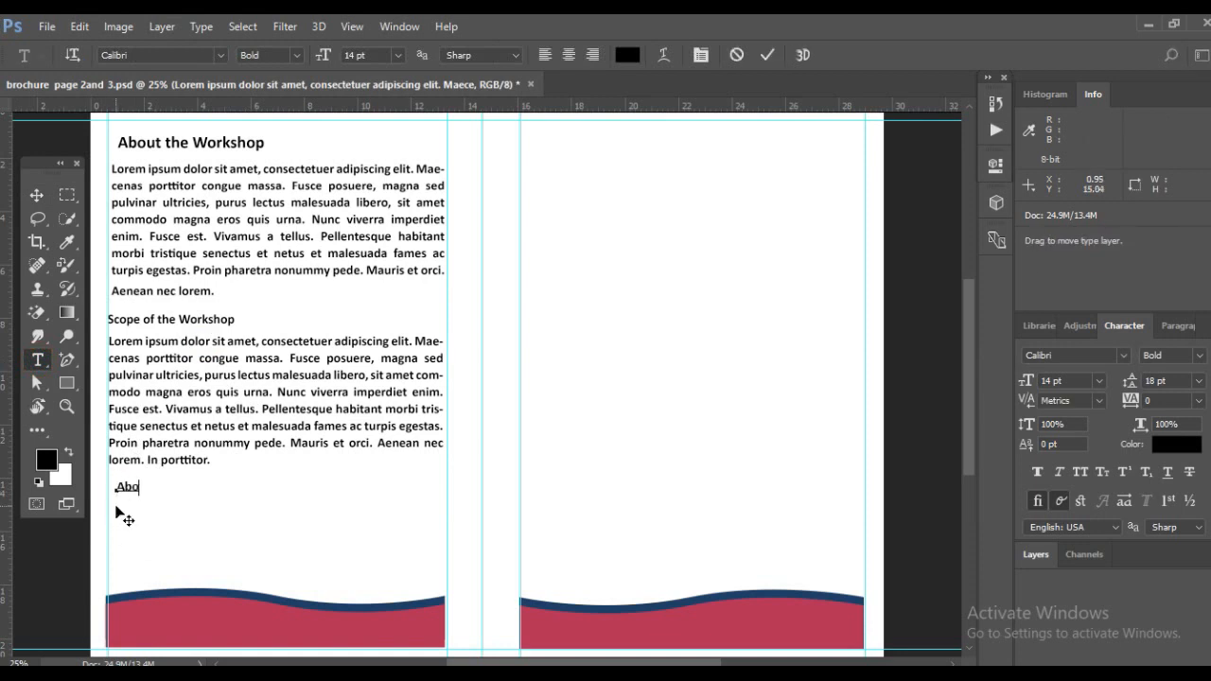
text(ut Gimp)
click(36, 195)
drag(165, 488, 160, 484)
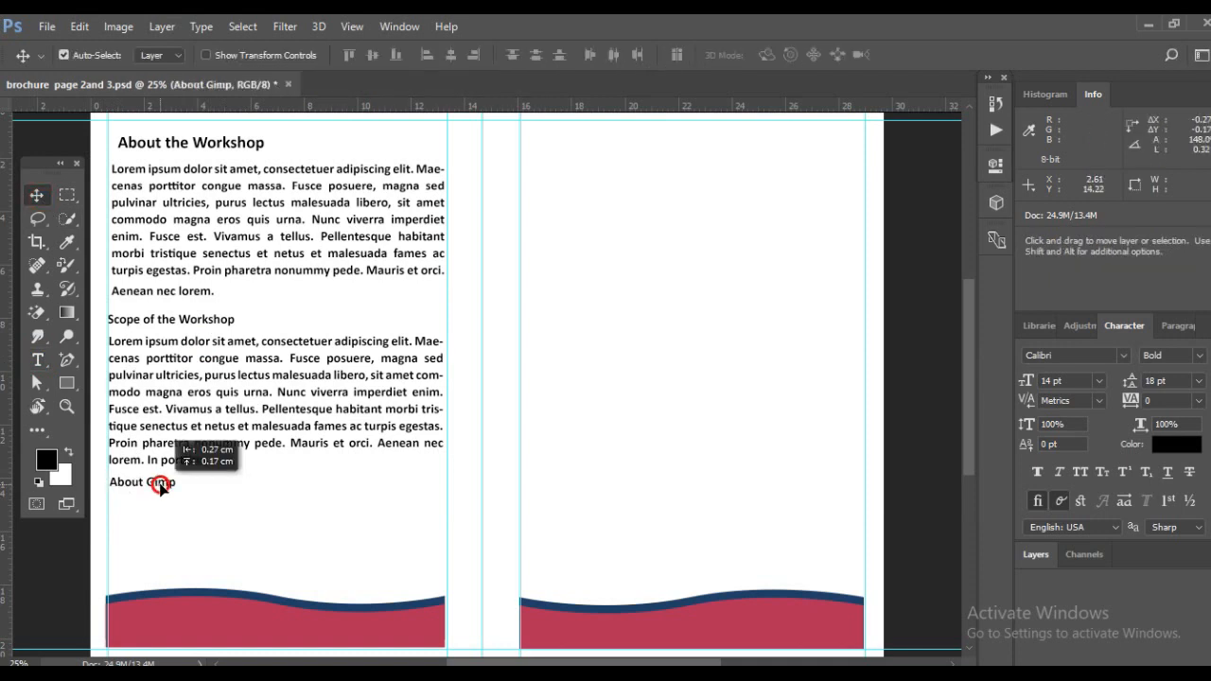
Copy the "About Gimp" paragraph in the Word document only from its beginning through "ac turpis egestas."
click(443, 675)
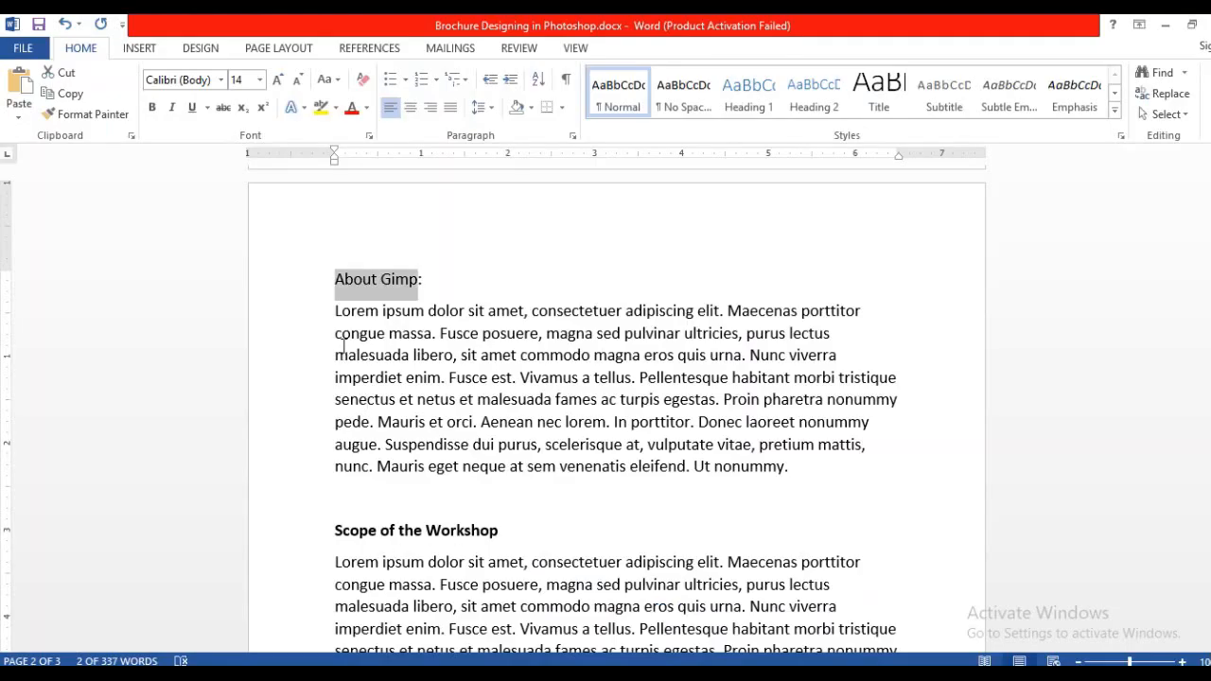
drag(333, 311, 775, 494)
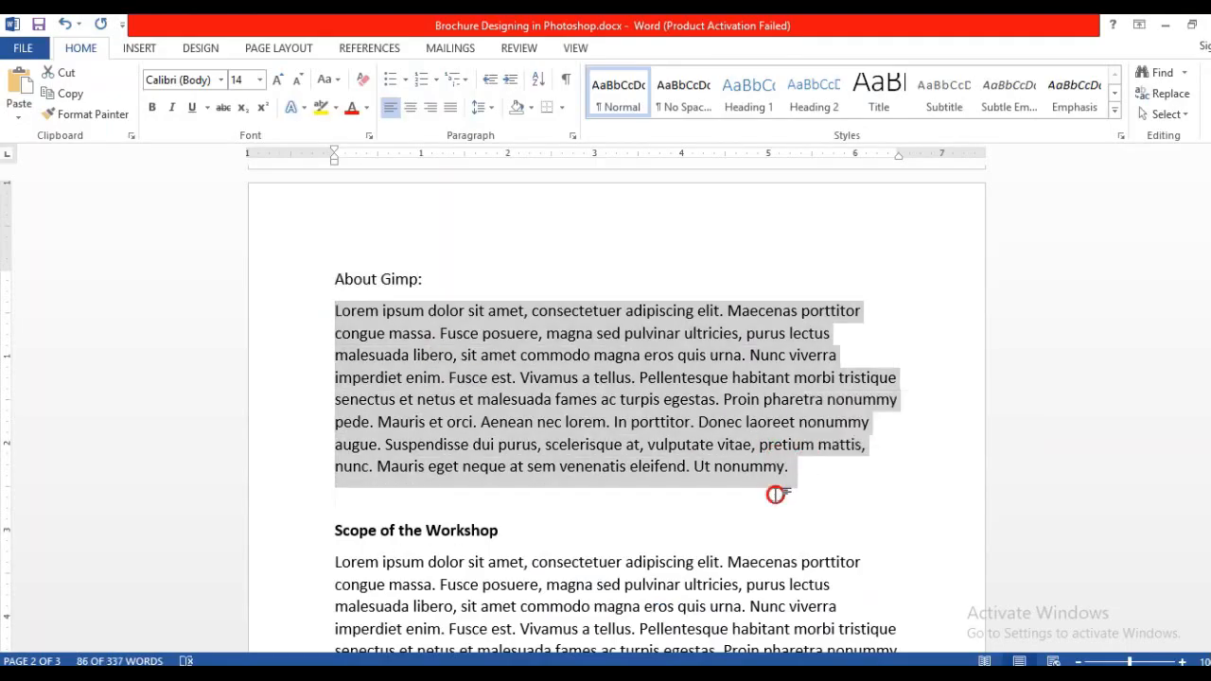
click(776, 494)
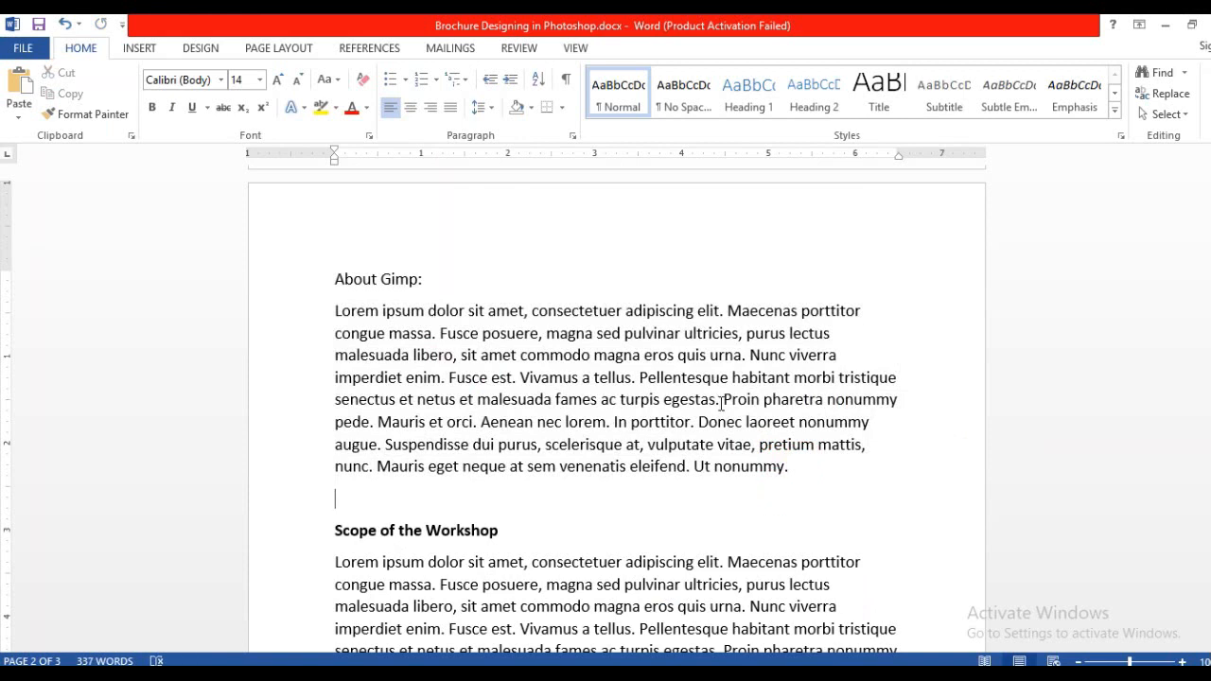
drag(722, 404, 333, 311)
key(ctrl+c)
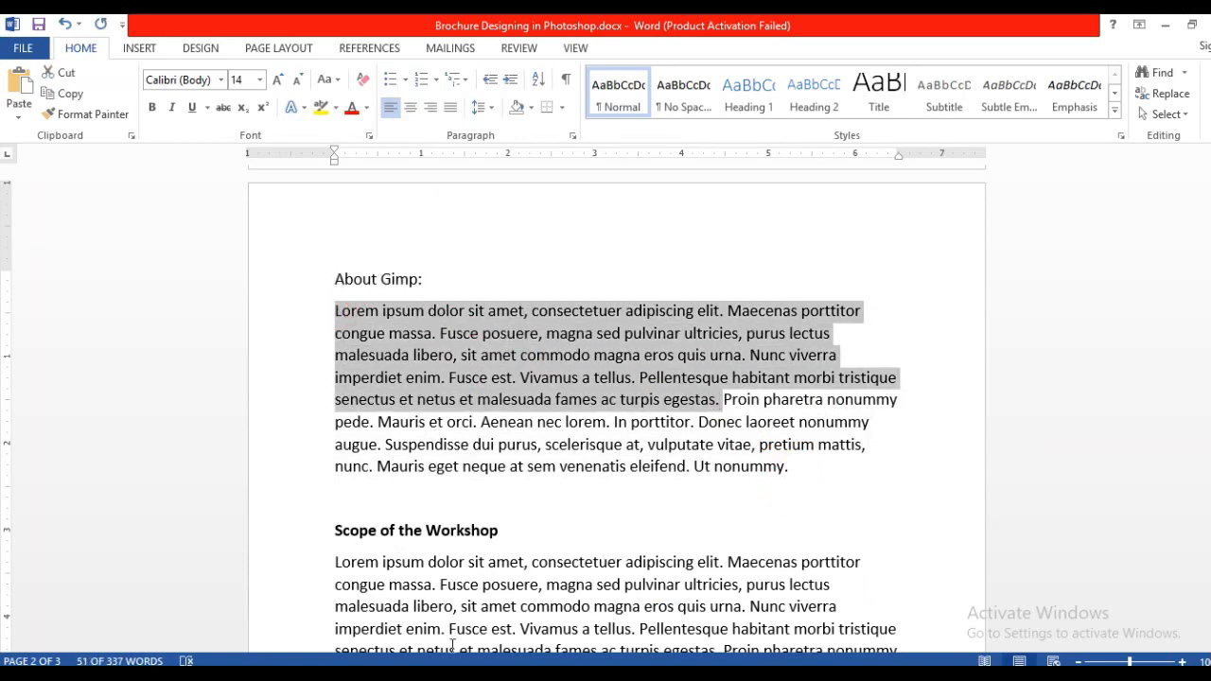
Paste the copied text into a Photoshop text box about 12.50 × 3.52 cm below "About Gimp" and move it closer to the heading
click(425, 674)
click(38, 359)
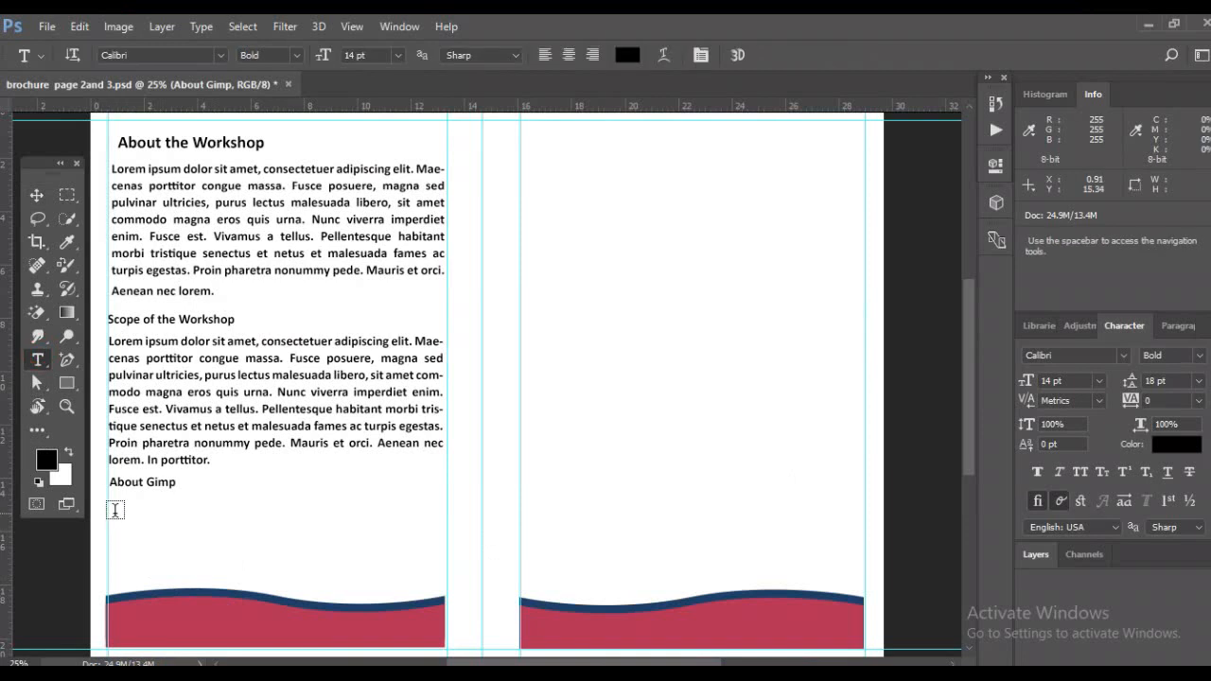
drag(111, 501, 446, 597)
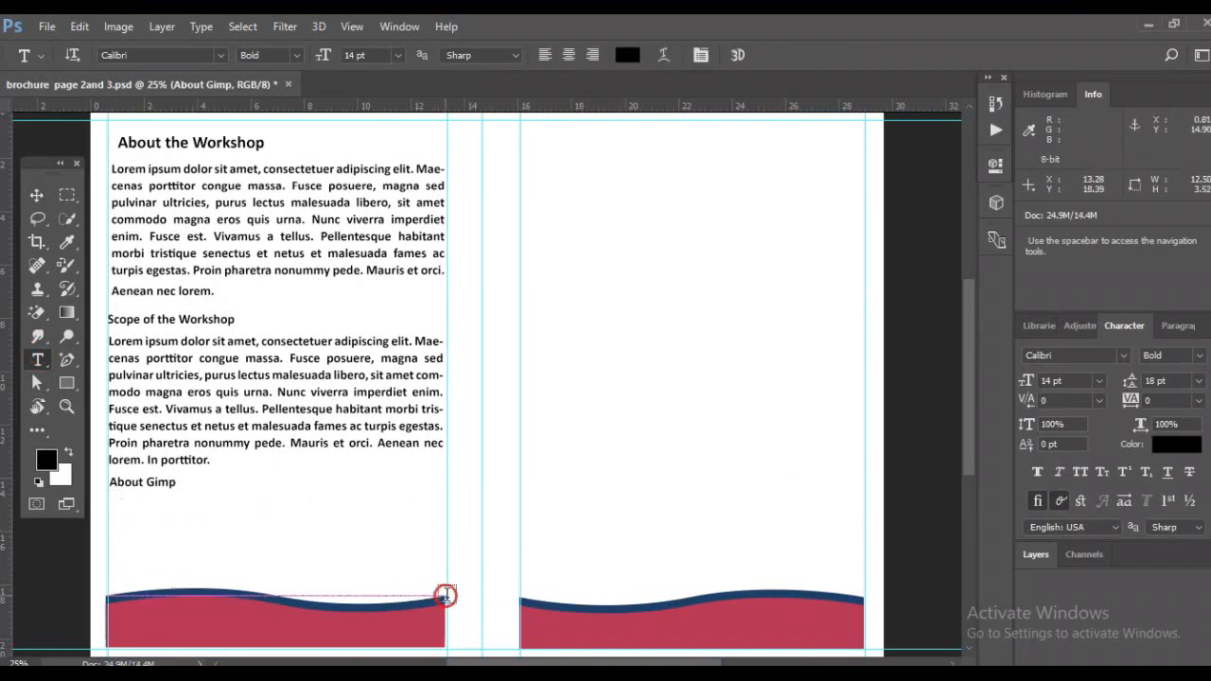
key(ctrl+v)
click(38, 196)
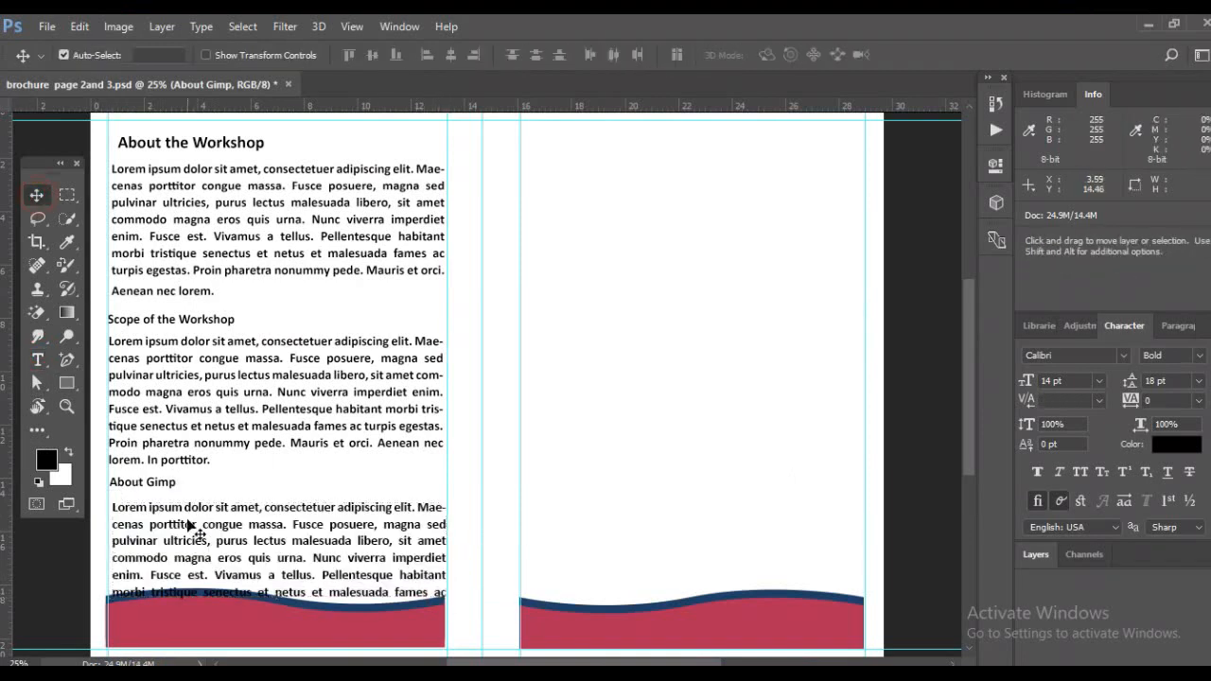
drag(180, 537, 173, 528)
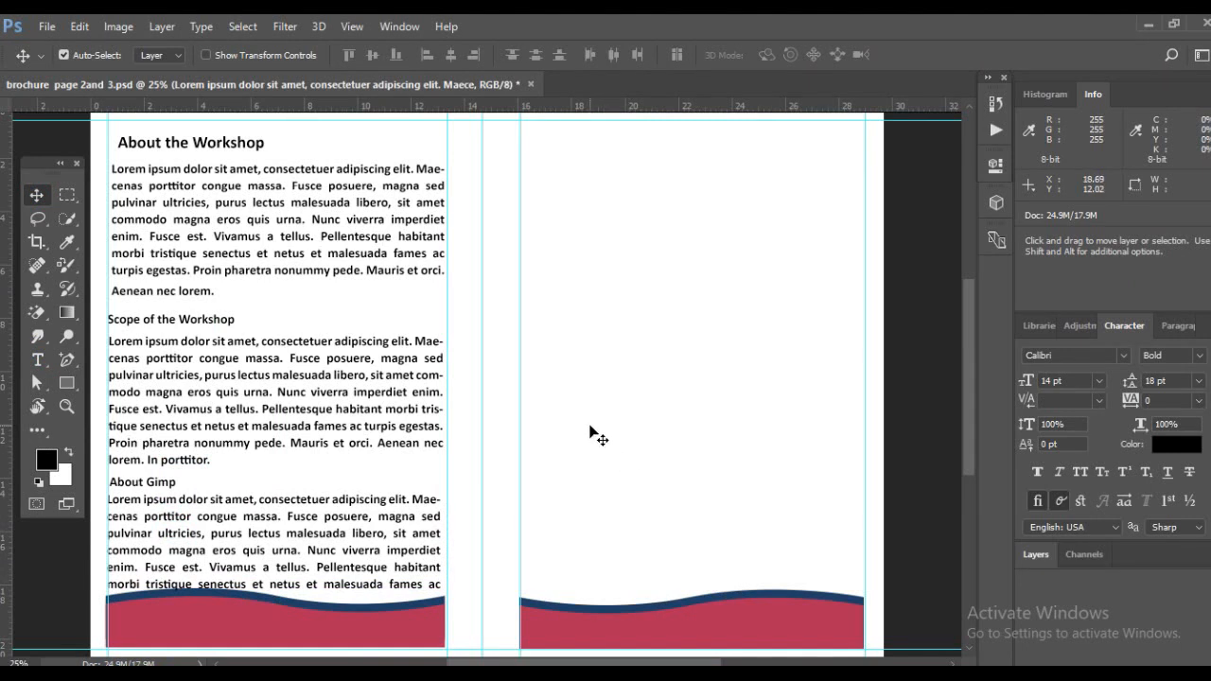
Cut the "Scope of the Workshop" paragraph further so it ends after "Vivamus a tellus."
click(37, 360)
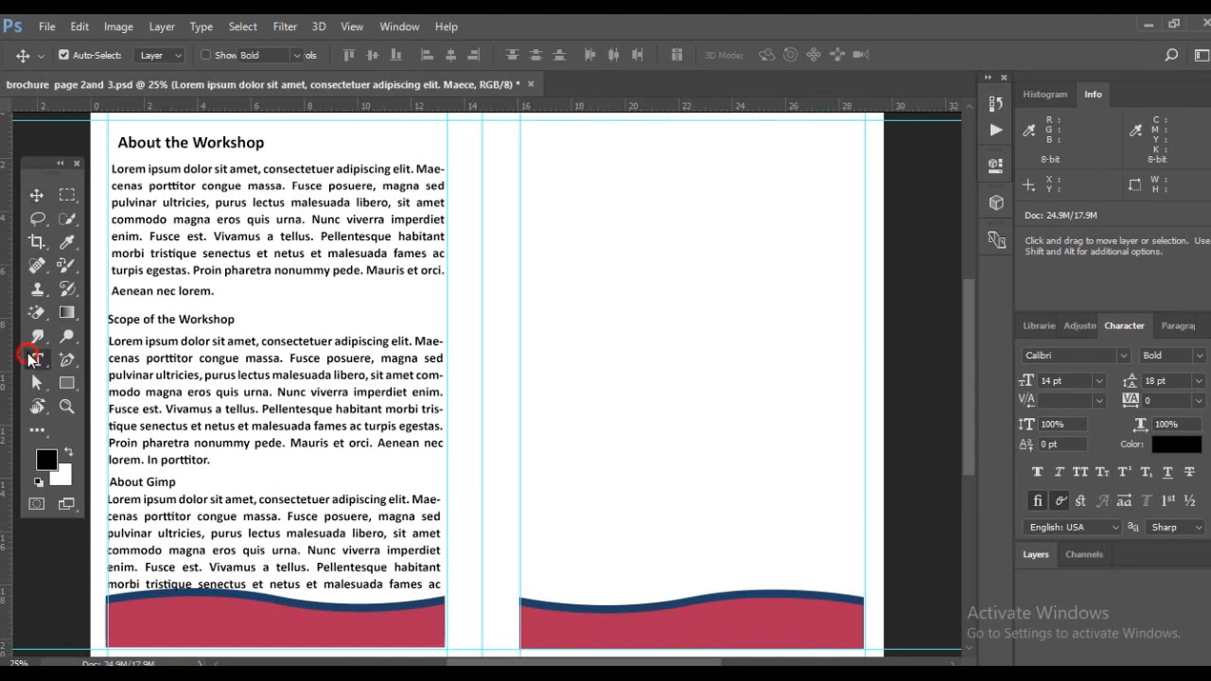
mouse_move(261, 409)
mouse_down()
mouse_move(286, 475)
mouse_move(276, 426)
mouse_up()
key(BackSpace)
Move the "About Gimp" heading and its paragraph up so the text clears the wave shape at the page foot
click(36, 192)
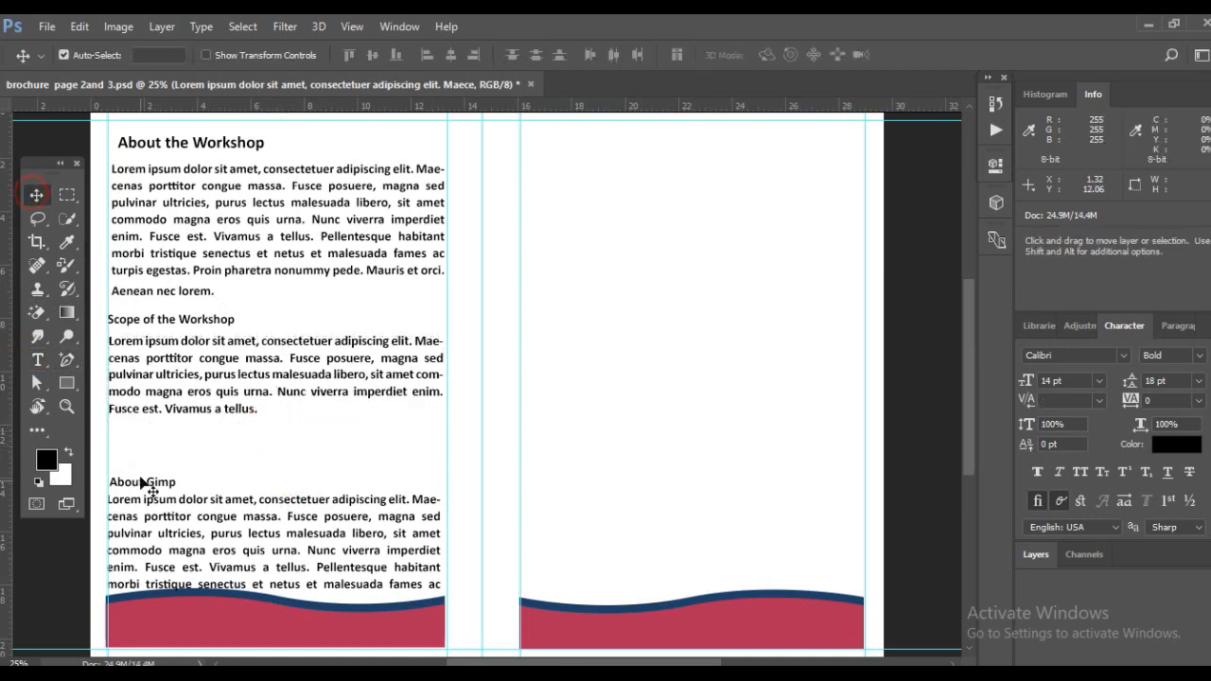
drag(144, 482, 137, 446)
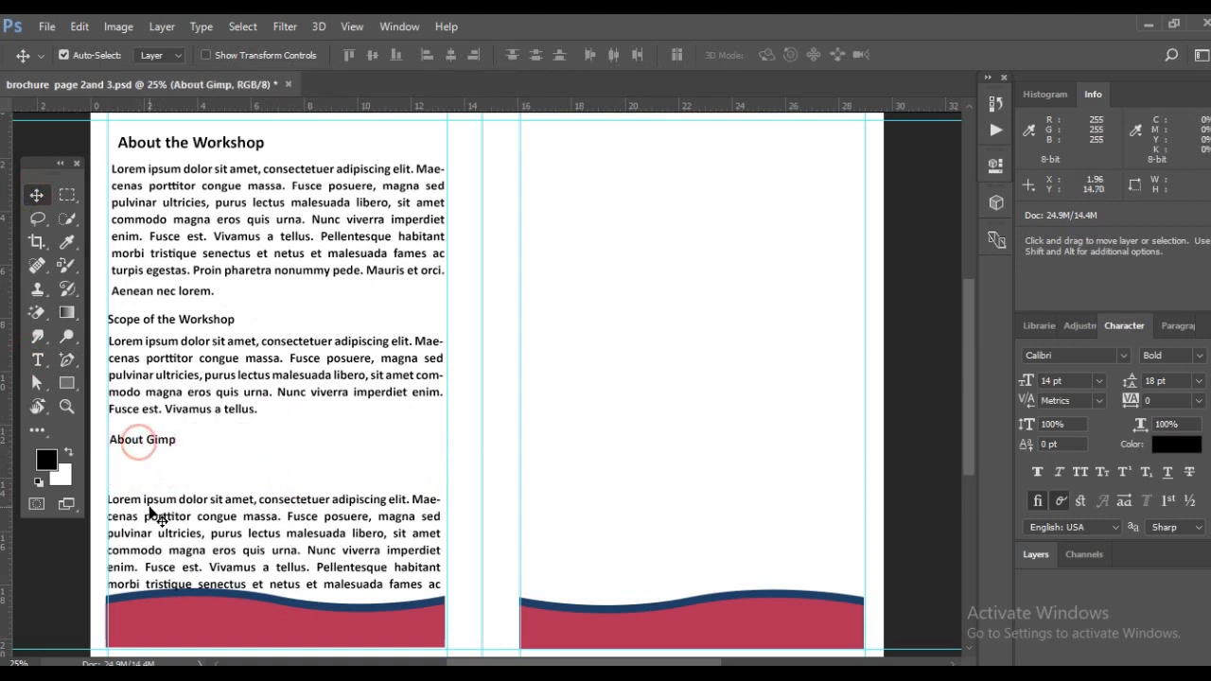
drag(149, 509, 151, 479)
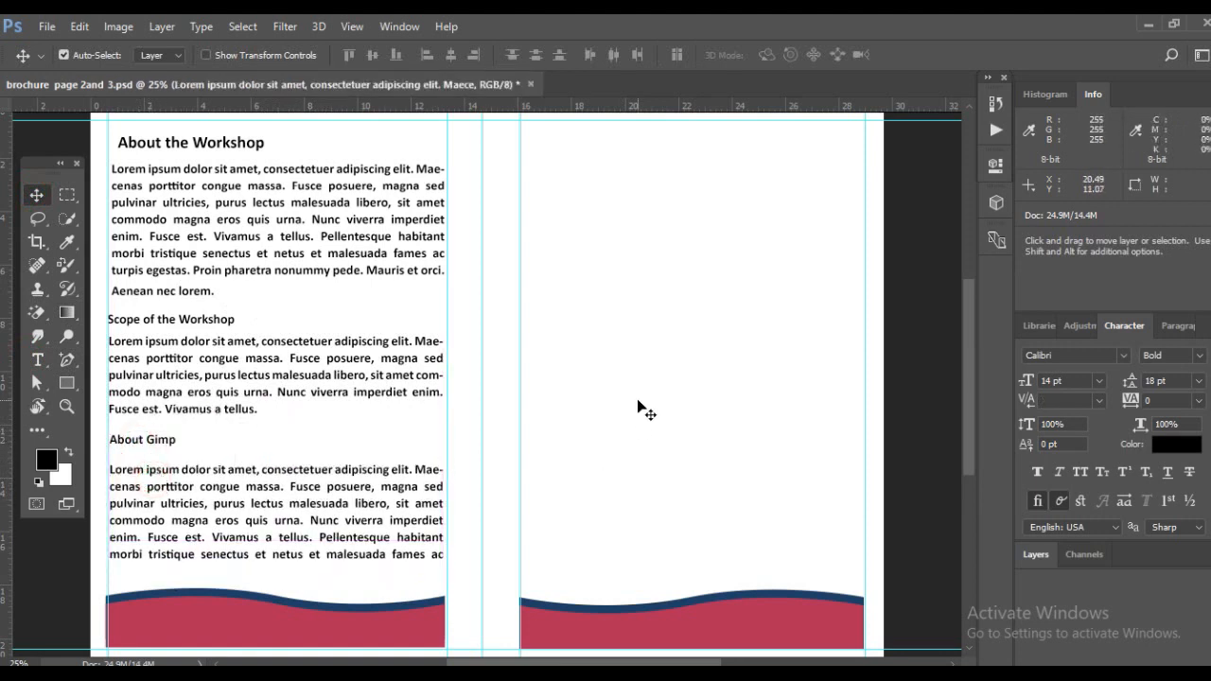
click(403, 505)
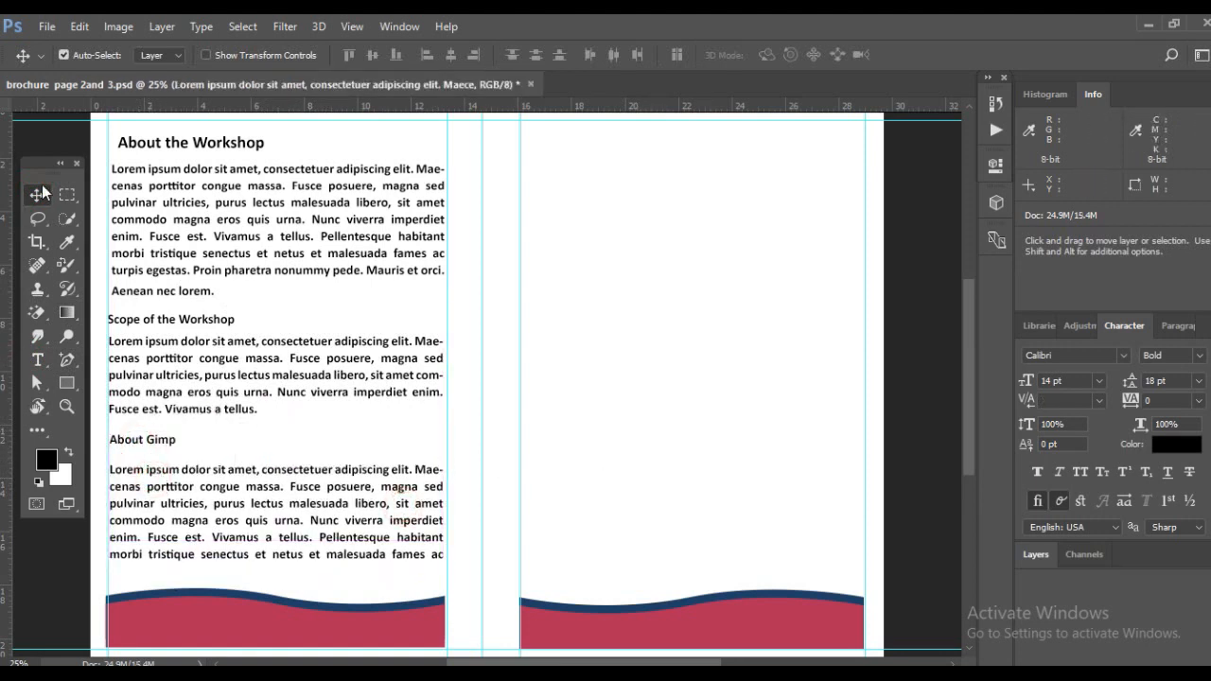
Turn off hyphenation for the "About Gimp" paragraph and enlarge its text box to about 12.56 × 4.64 cm
click(37, 359)
click(169, 488)
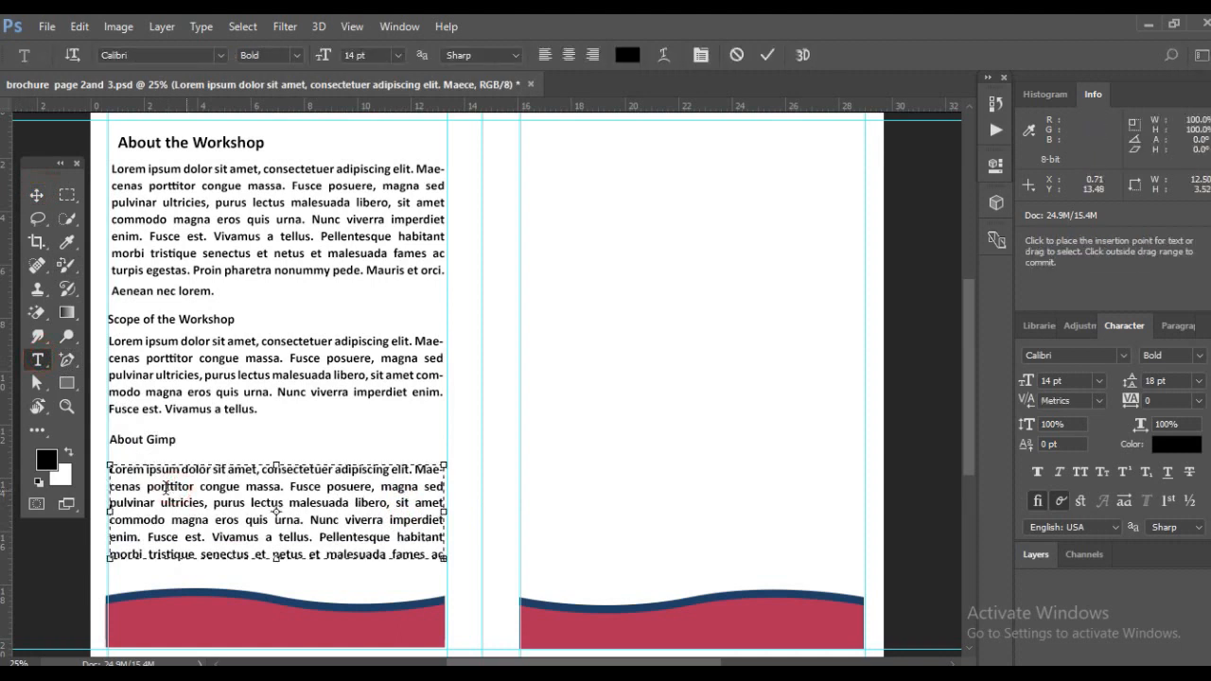
click(1175, 327)
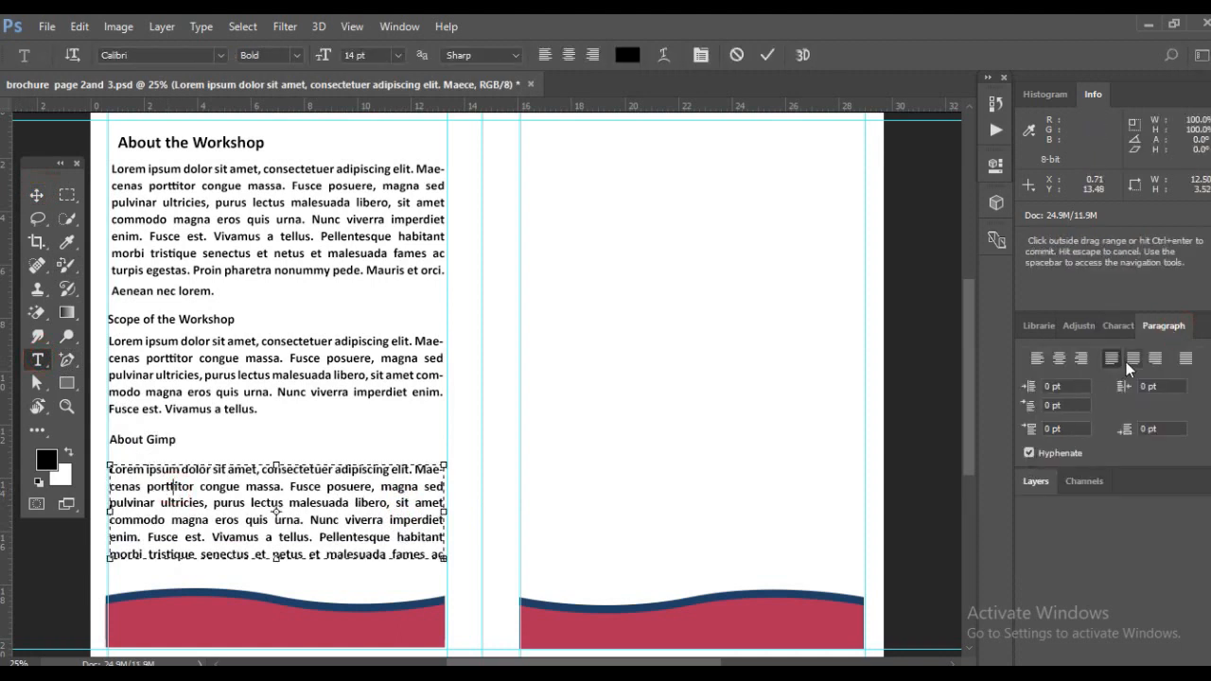
click(1028, 454)
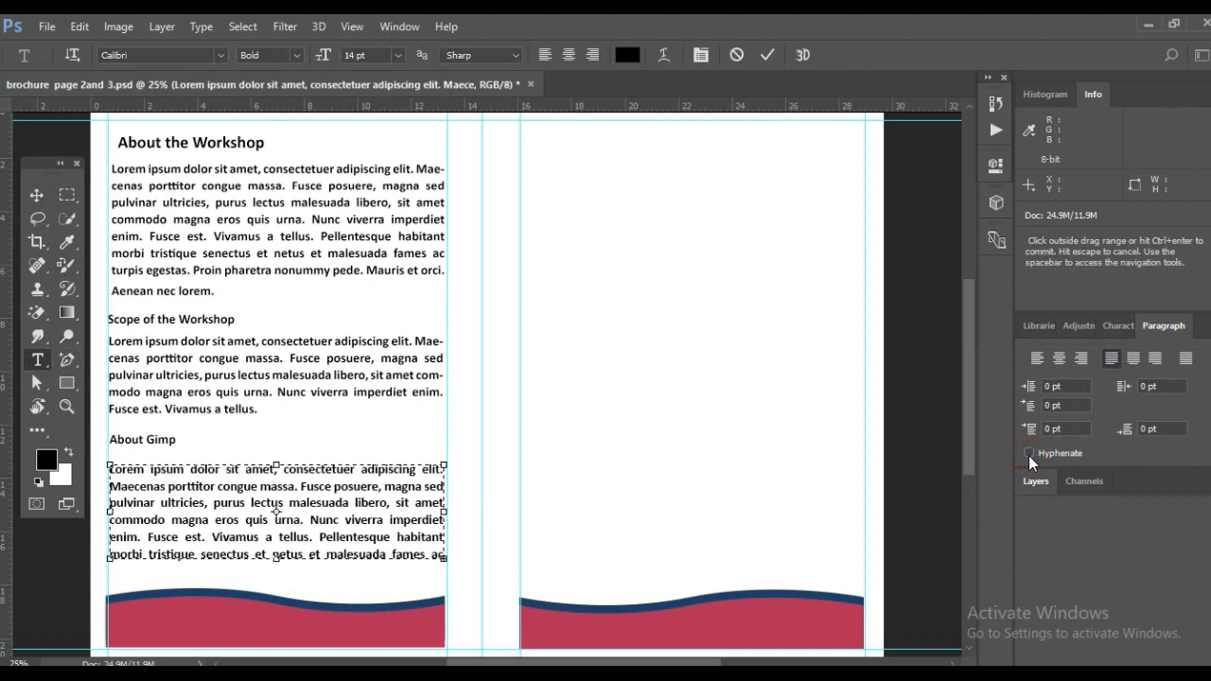
drag(445, 558, 442, 589)
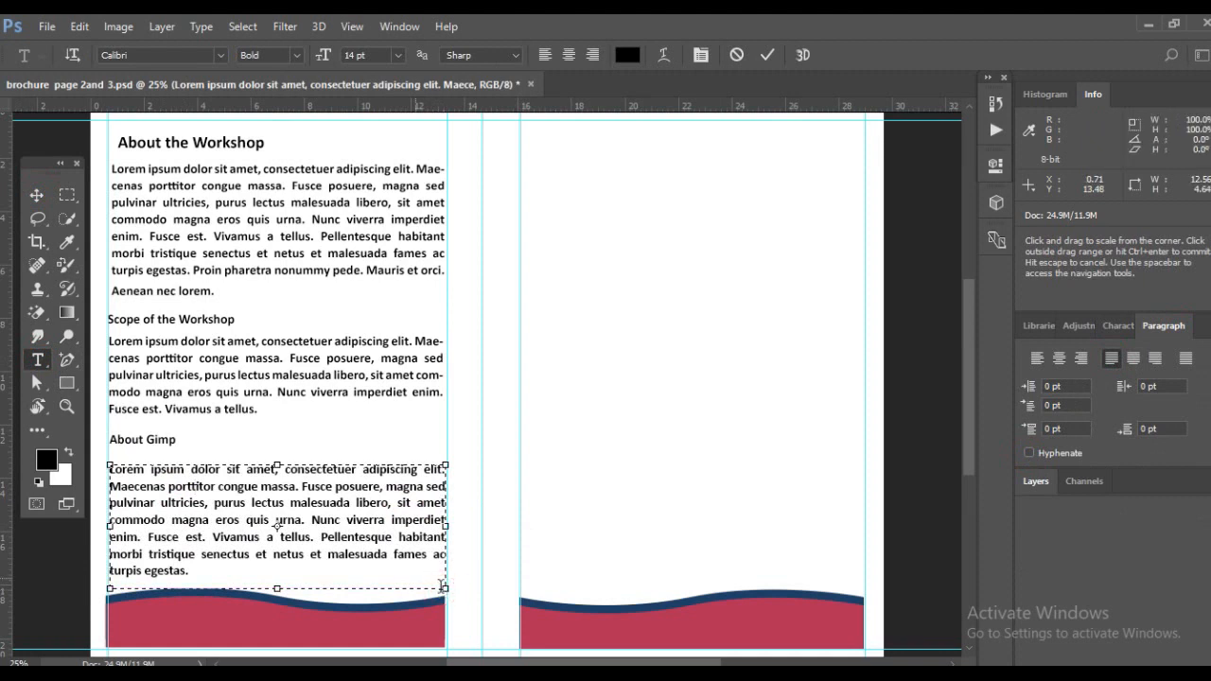
click(1029, 453)
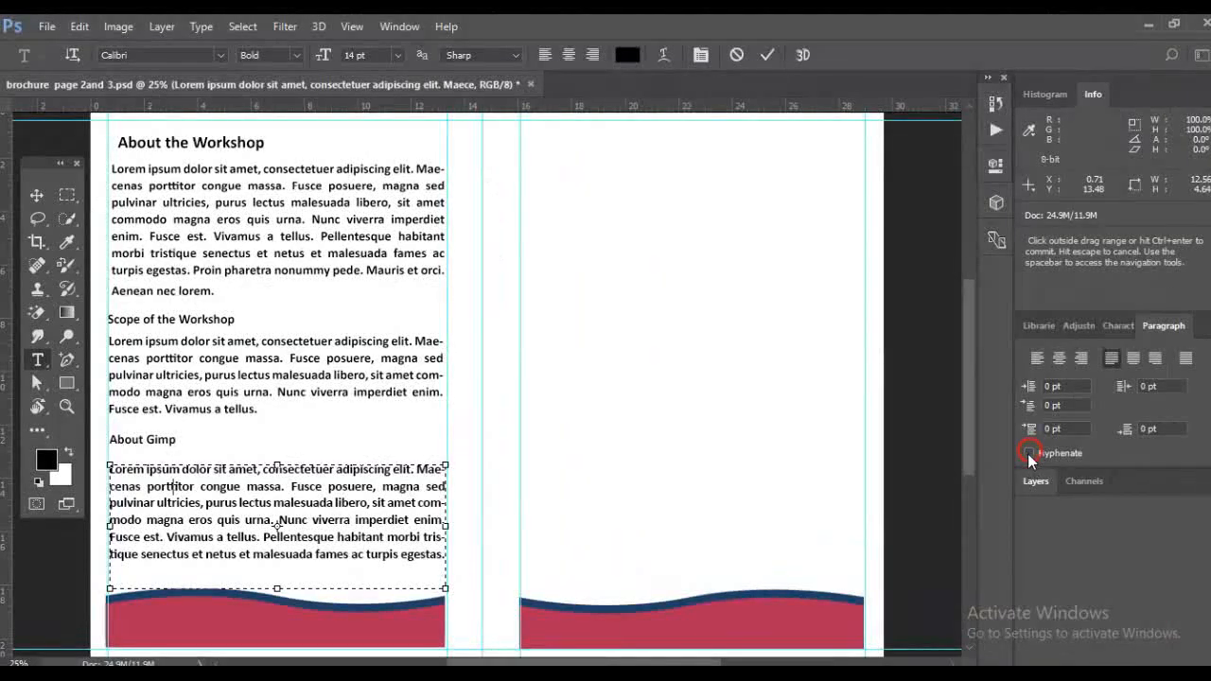
click(1028, 453)
click(34, 199)
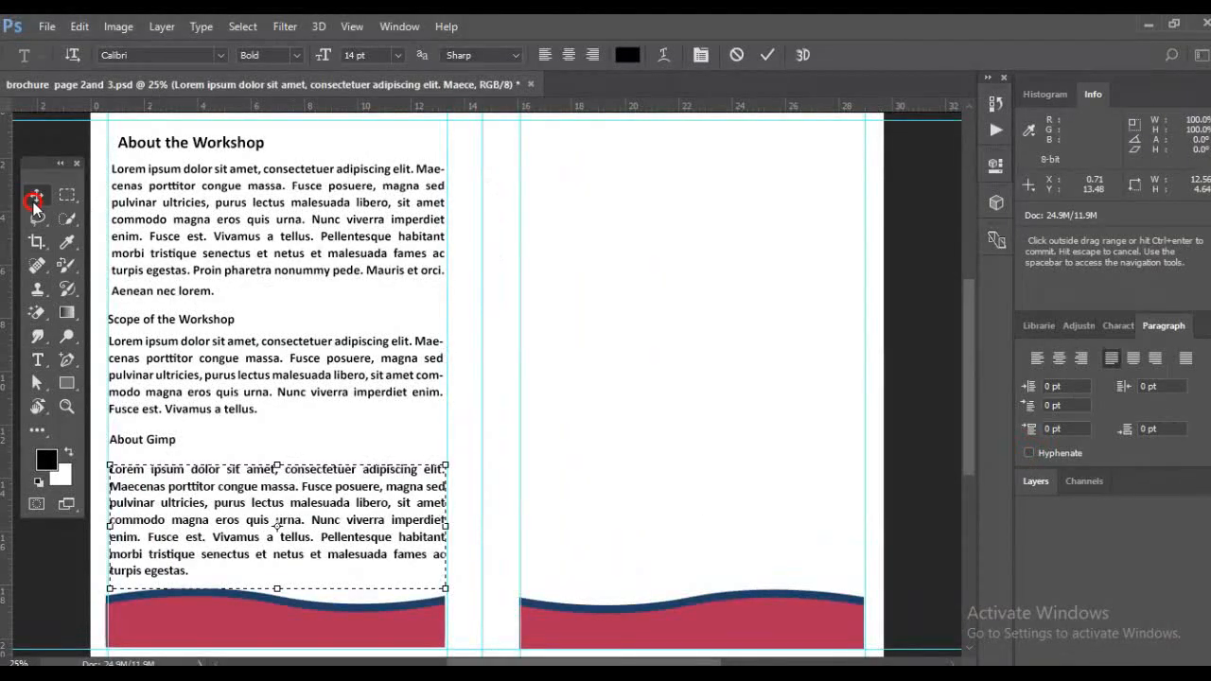
Turn off hyphenation for the whole "Scope of the Workshop" paragraph
click(37, 360)
drag(109, 343, 319, 427)
click(1028, 453)
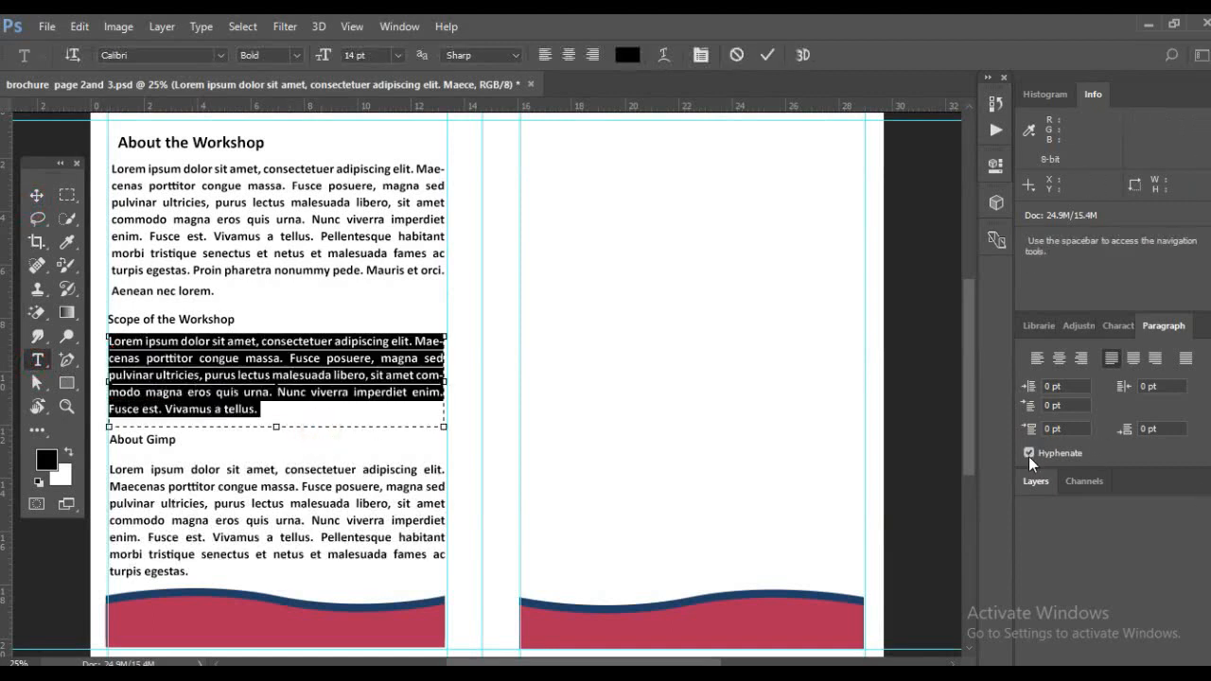
Enlarge the "Scope of the Workshop" paragraph's text box to about 12.60 × 3.45 cm and turn off its hyphenation
click(1028, 453)
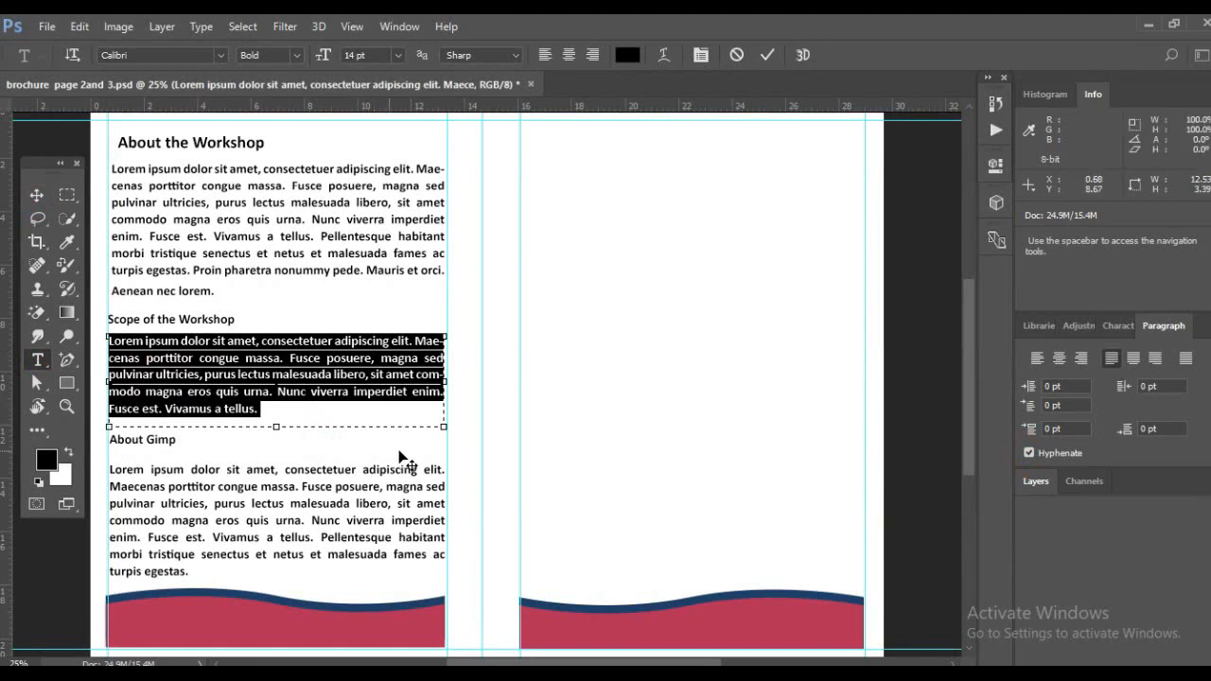
drag(444, 426, 445, 427)
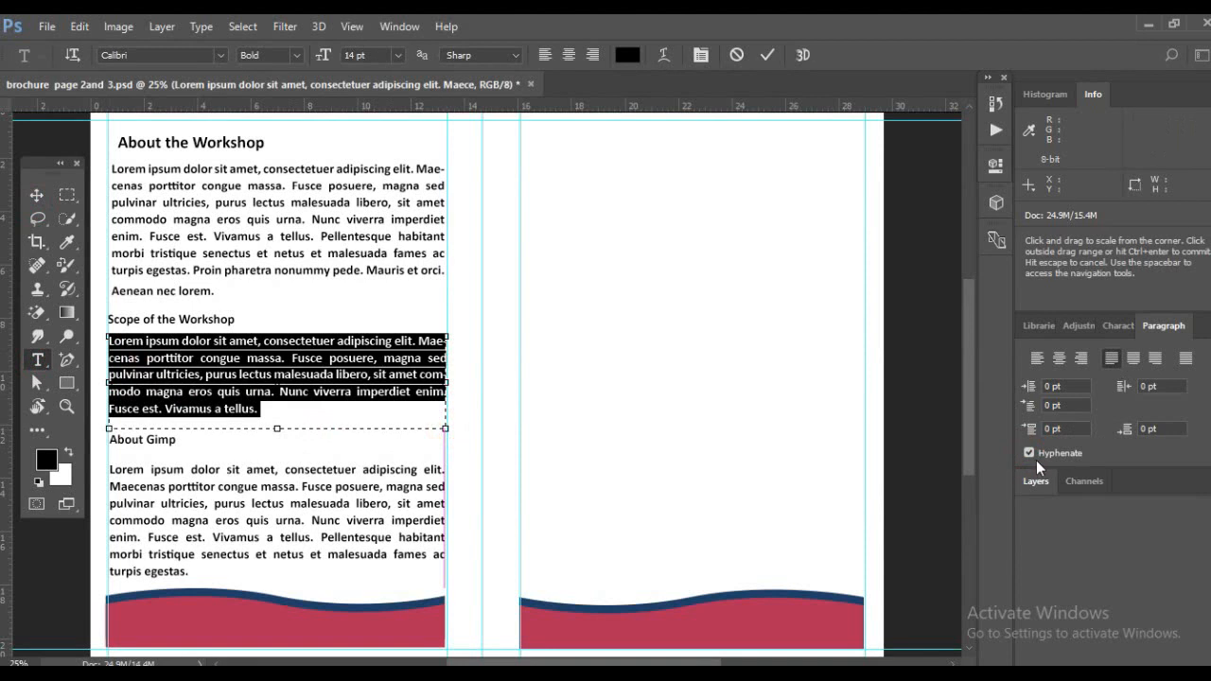
click(36, 194)
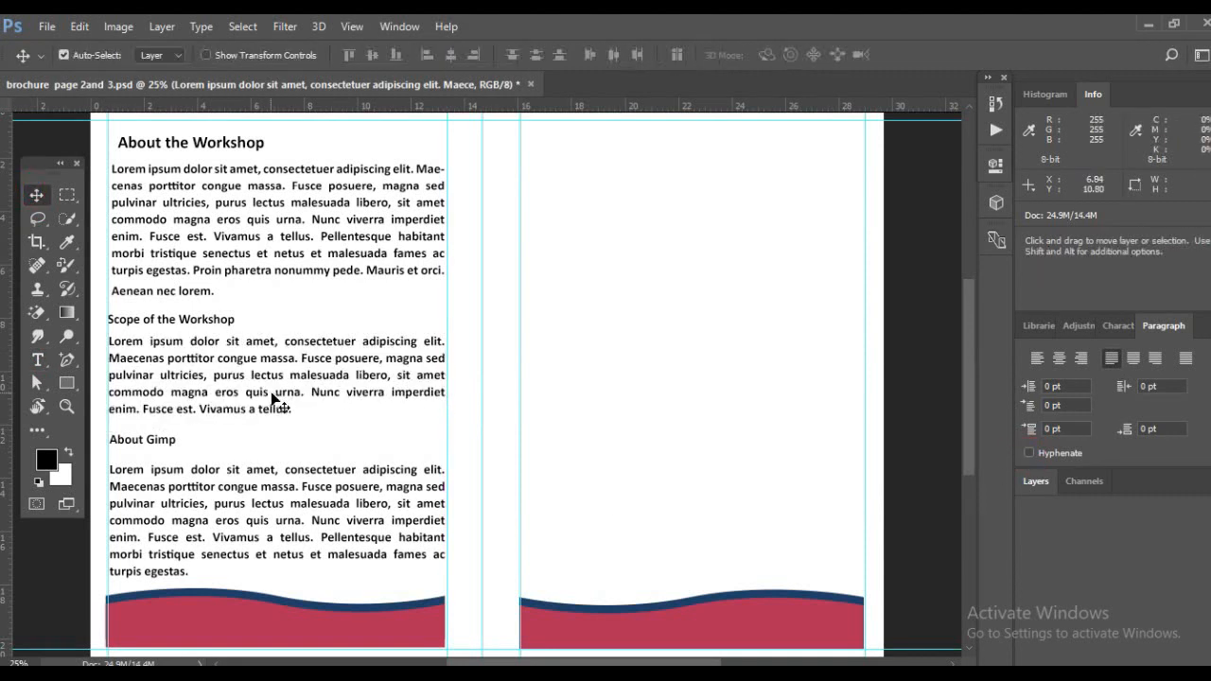
Save the brochure document
click(37, 360)
drag(112, 171, 259, 316)
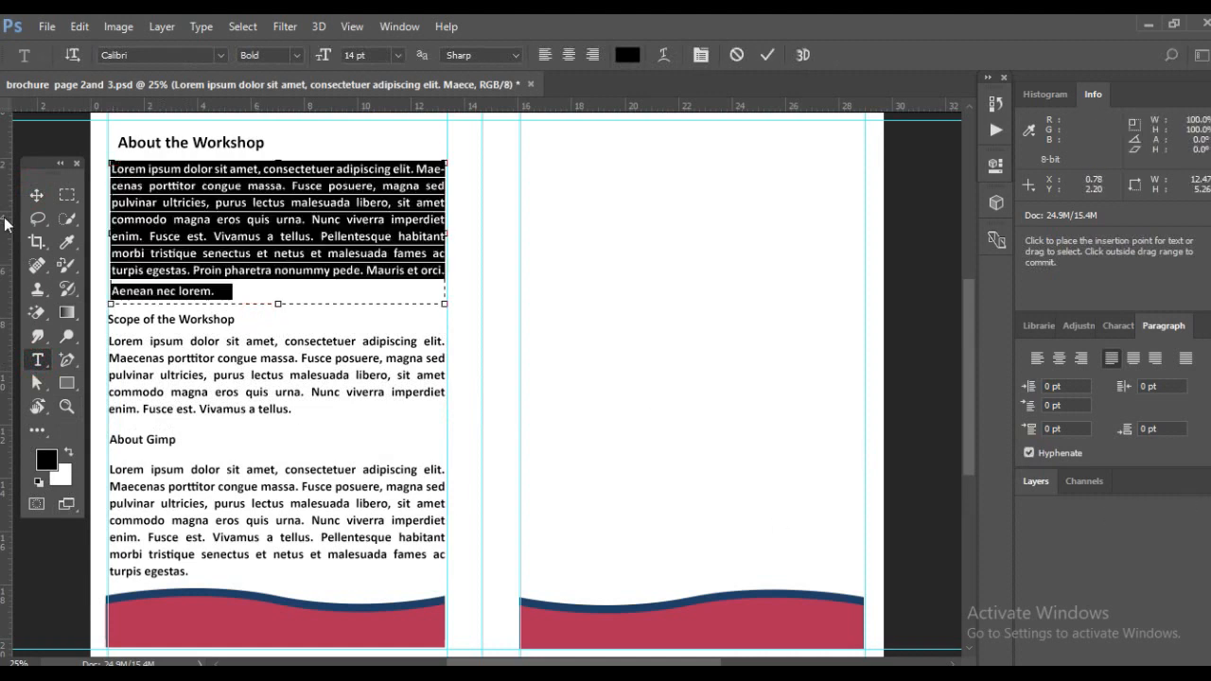
click(35, 195)
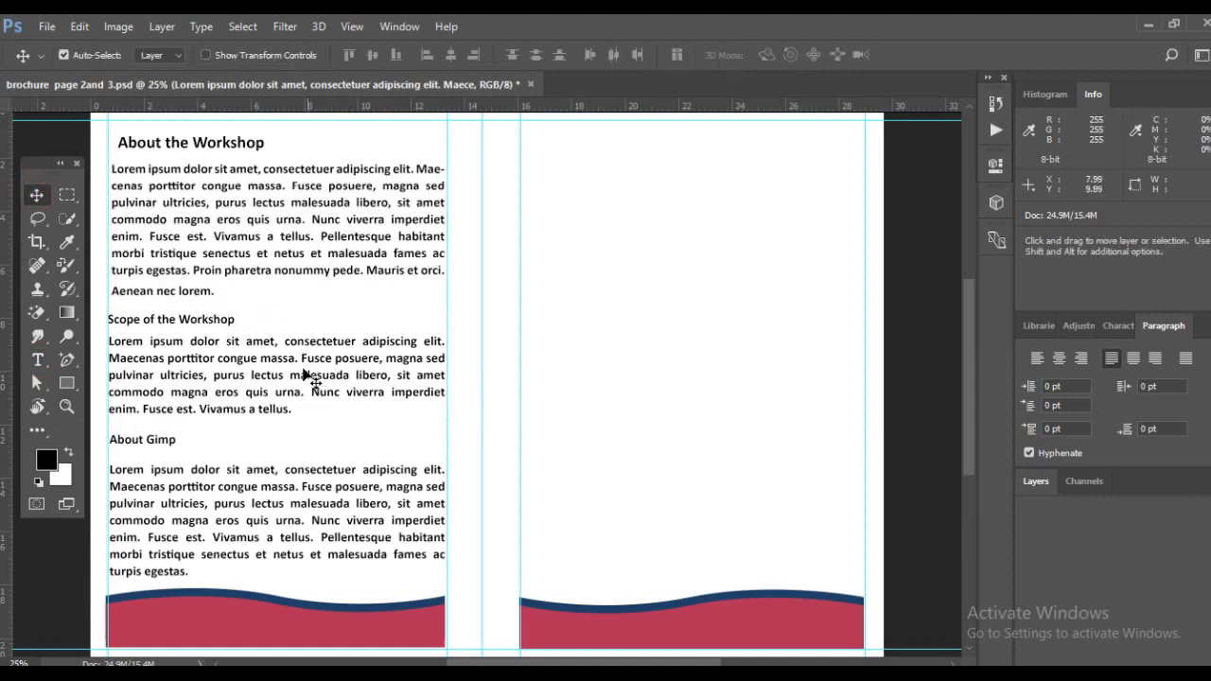
key(ctrl+s)
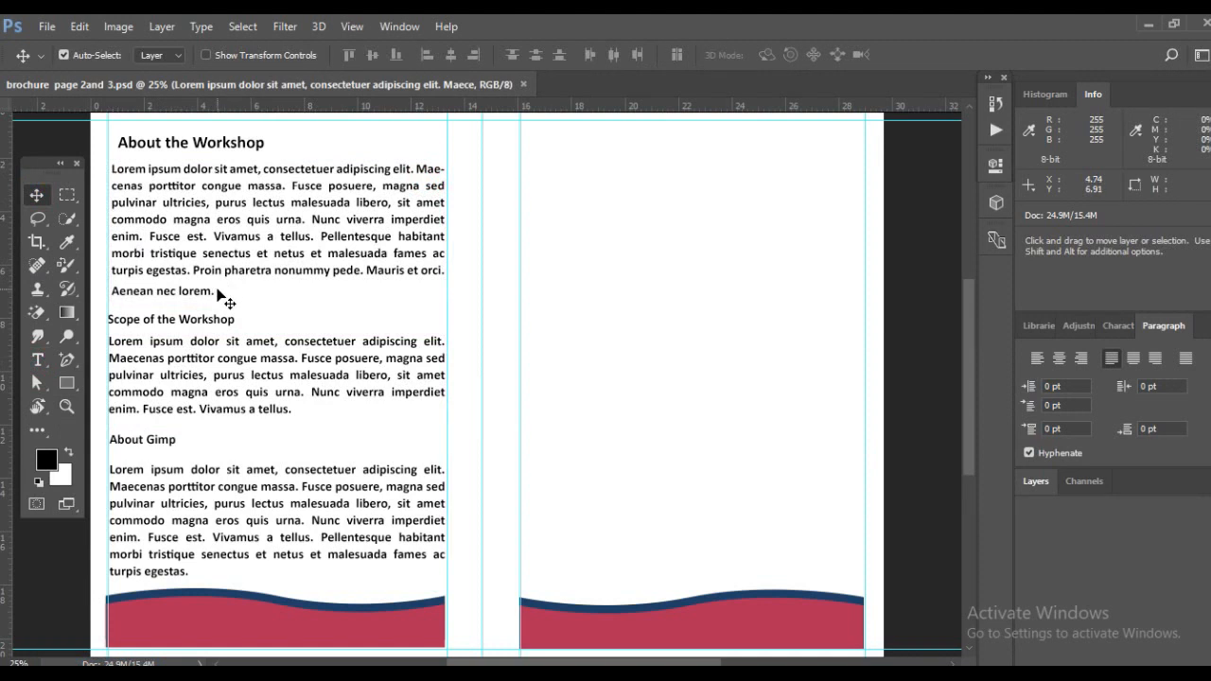
Indent the first line of the "About the Workshop" paragraph with leading spaces
click(37, 360)
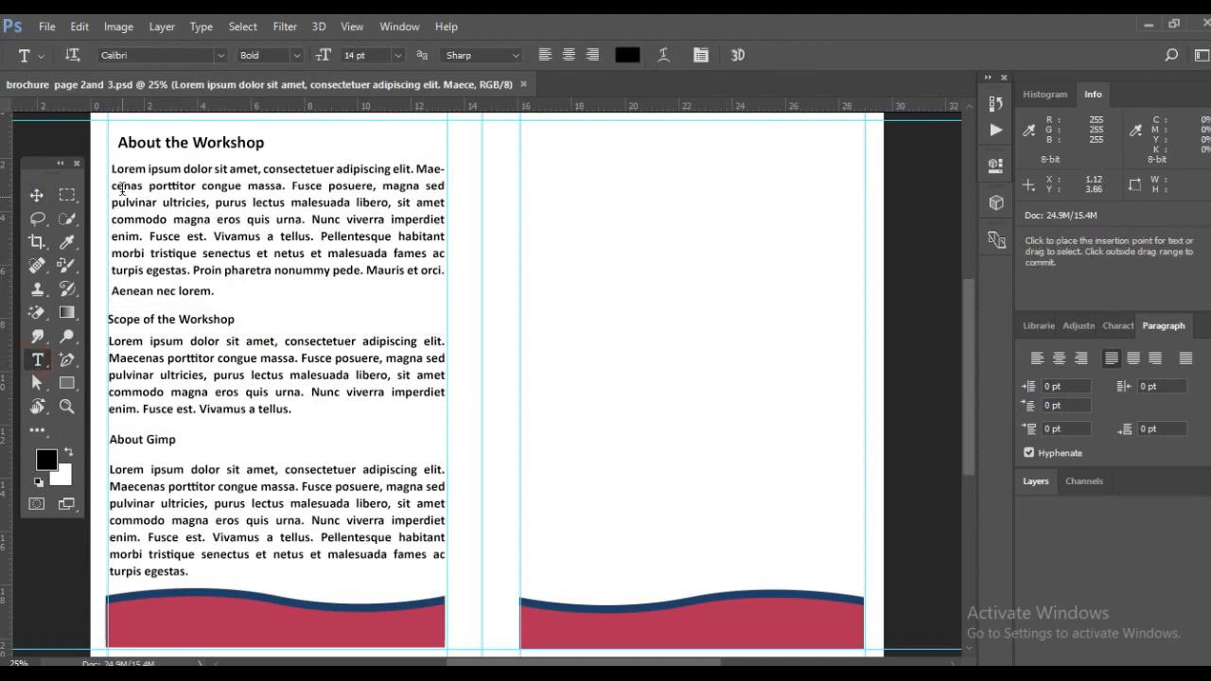
click(112, 167)
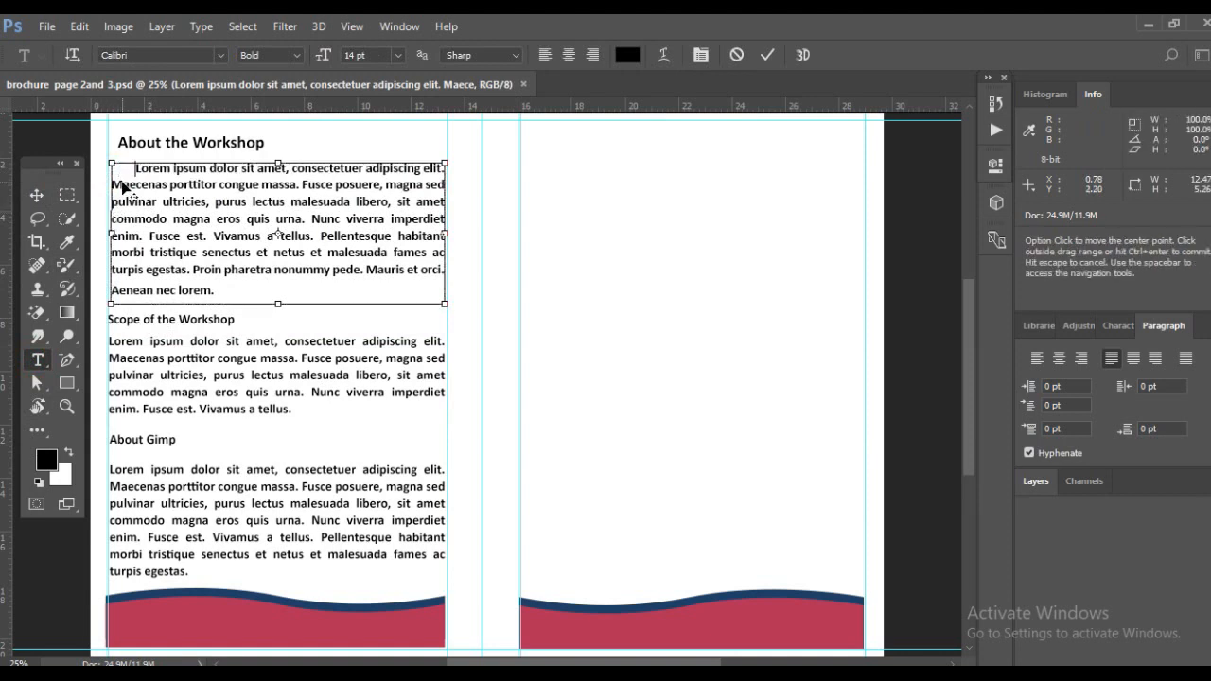
click(37, 195)
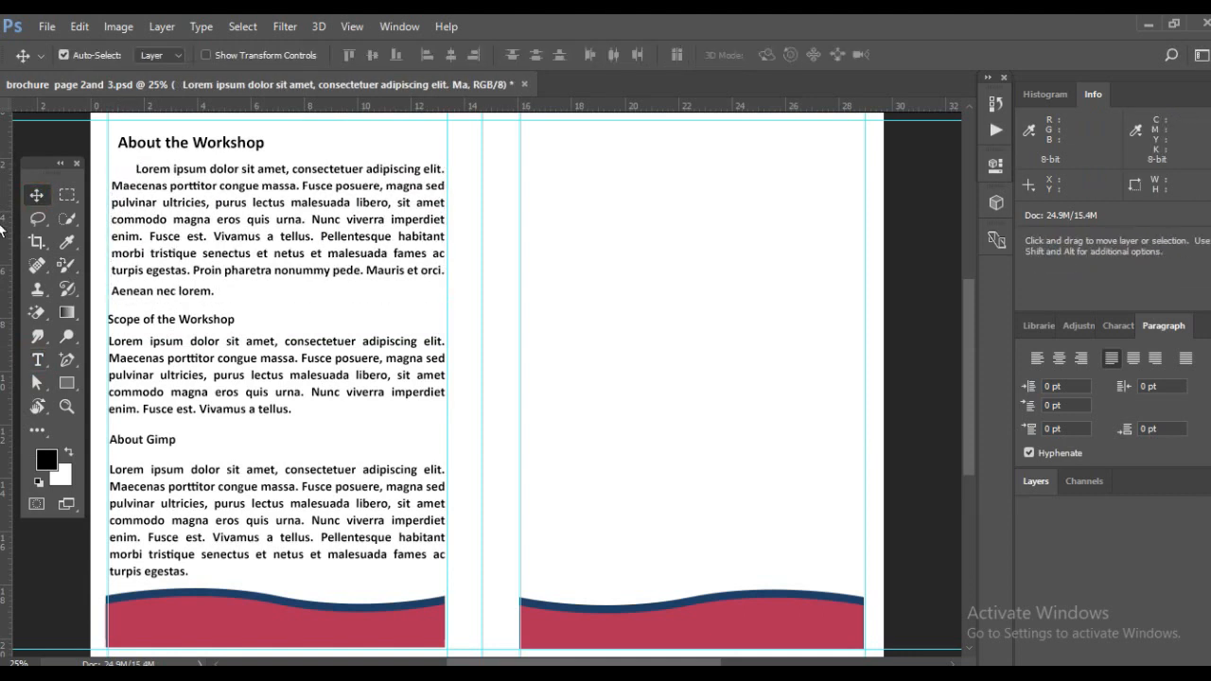
Add a small leading-space indent to the first lines of the "Scope of the Workshop" and "About Gimp" paragraphs
click(37, 360)
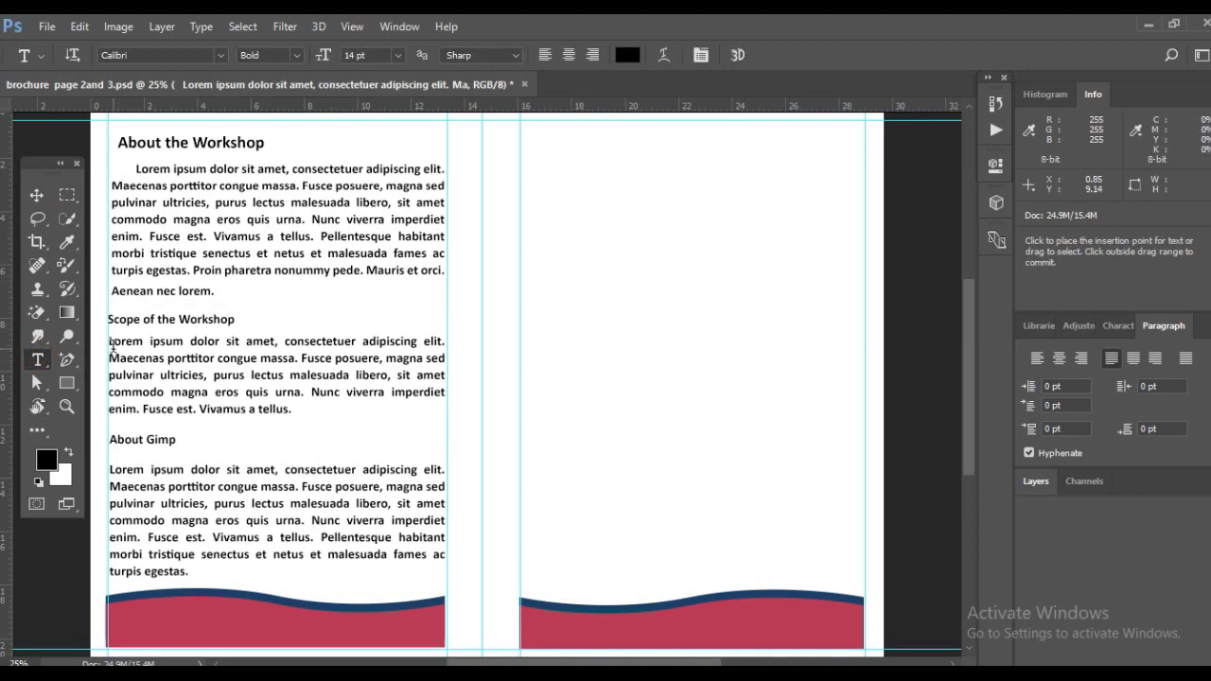
click(110, 343)
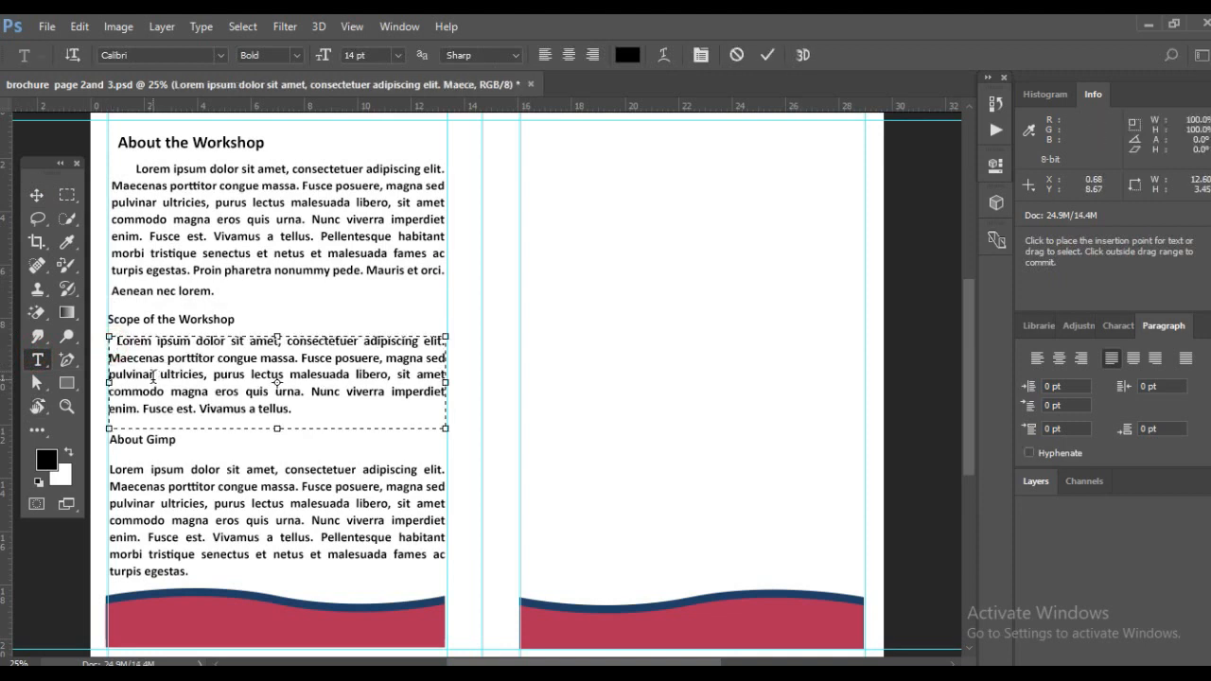
click(37, 195)
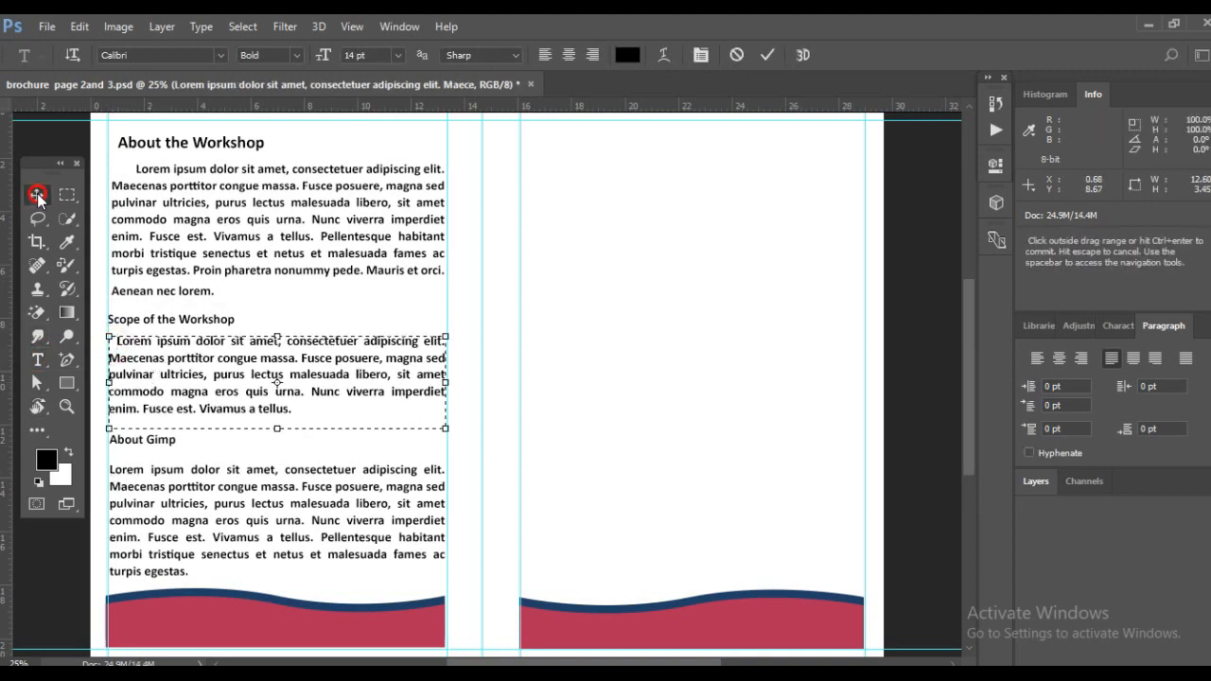
click(37, 360)
click(110, 470)
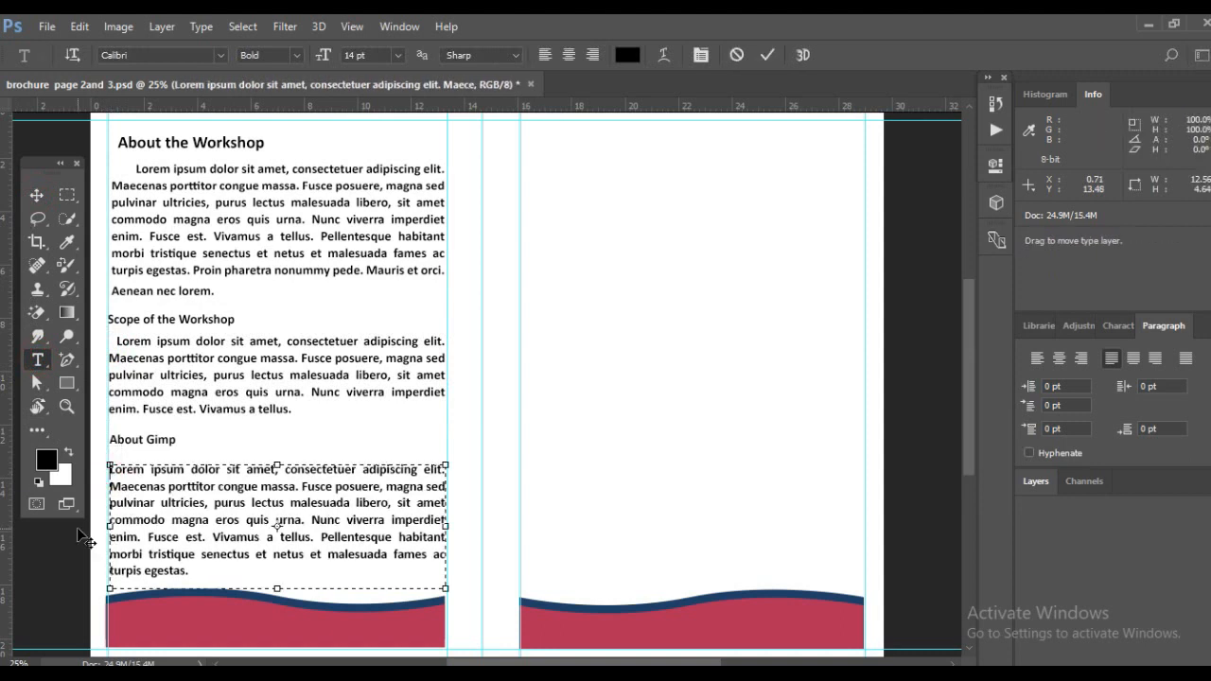
click(37, 195)
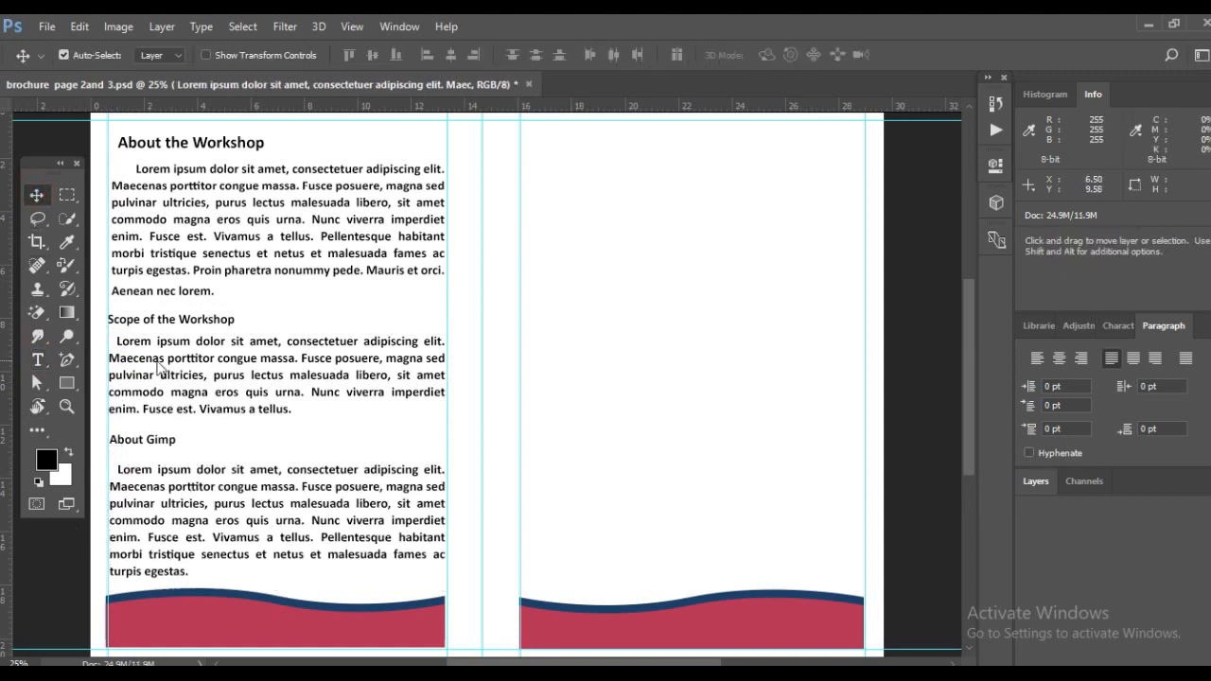
click(37, 359)
click(37, 195)
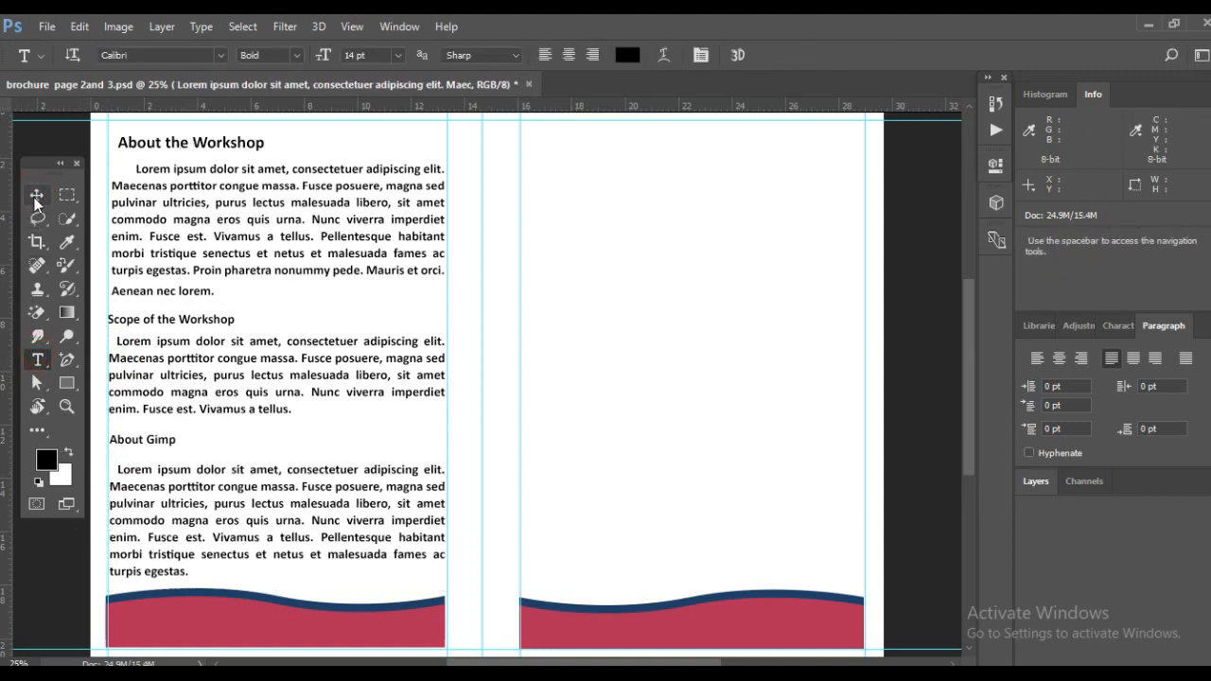
Nudge the "Scope of the Workshop" and "About Gimp" headings slightly right and the "About the Workshop" heading slightly left and down
drag(140, 325, 143, 325)
drag(127, 445, 131, 444)
drag(149, 144, 147, 146)
Set the whole "About the Workshop" heading to a 14 pt font size
key(t)
click(154, 320)
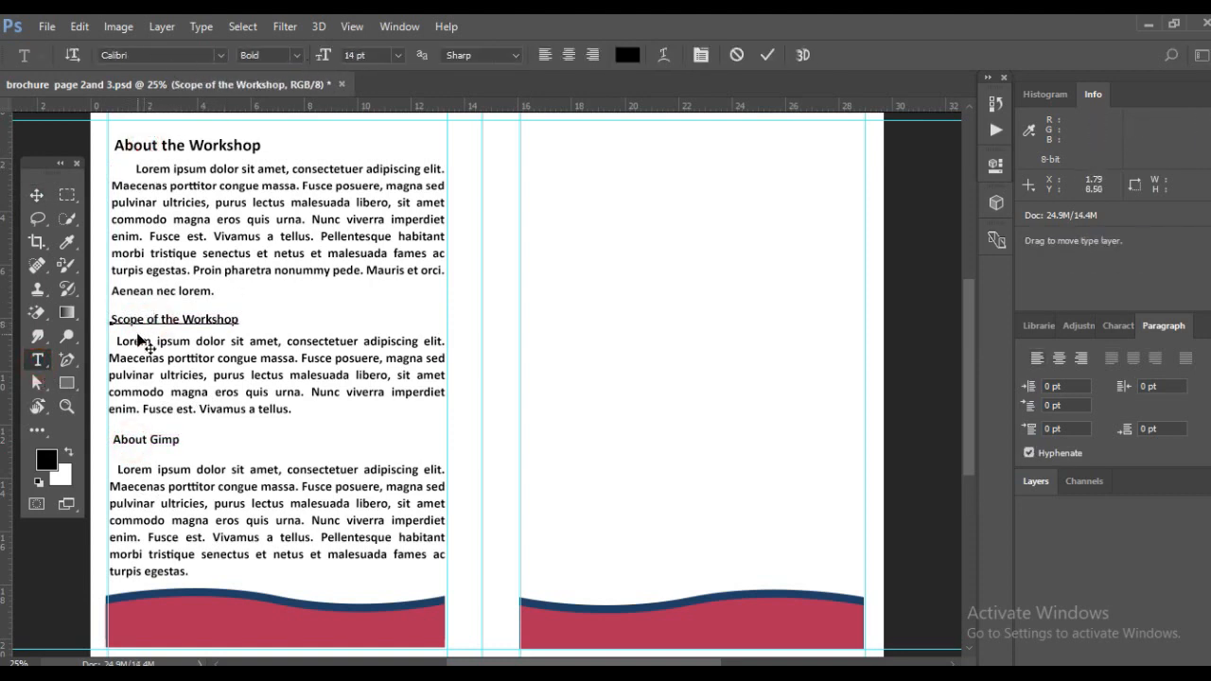
click(36, 197)
click(37, 361)
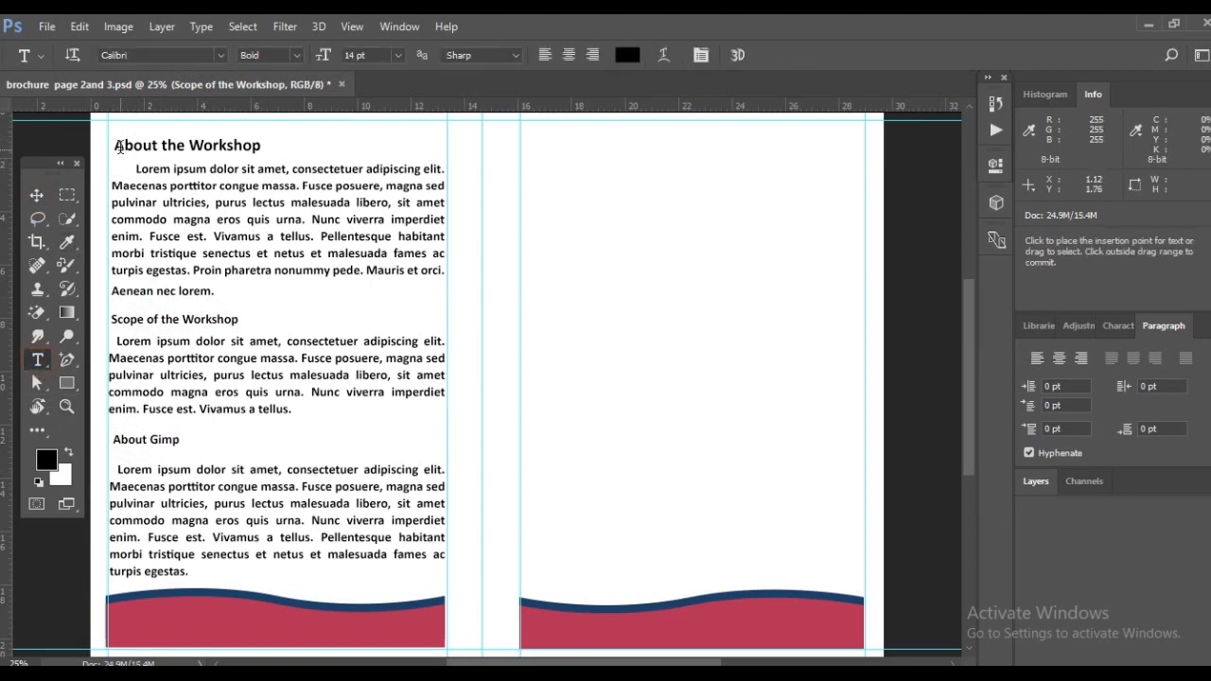
drag(123, 145, 275, 147)
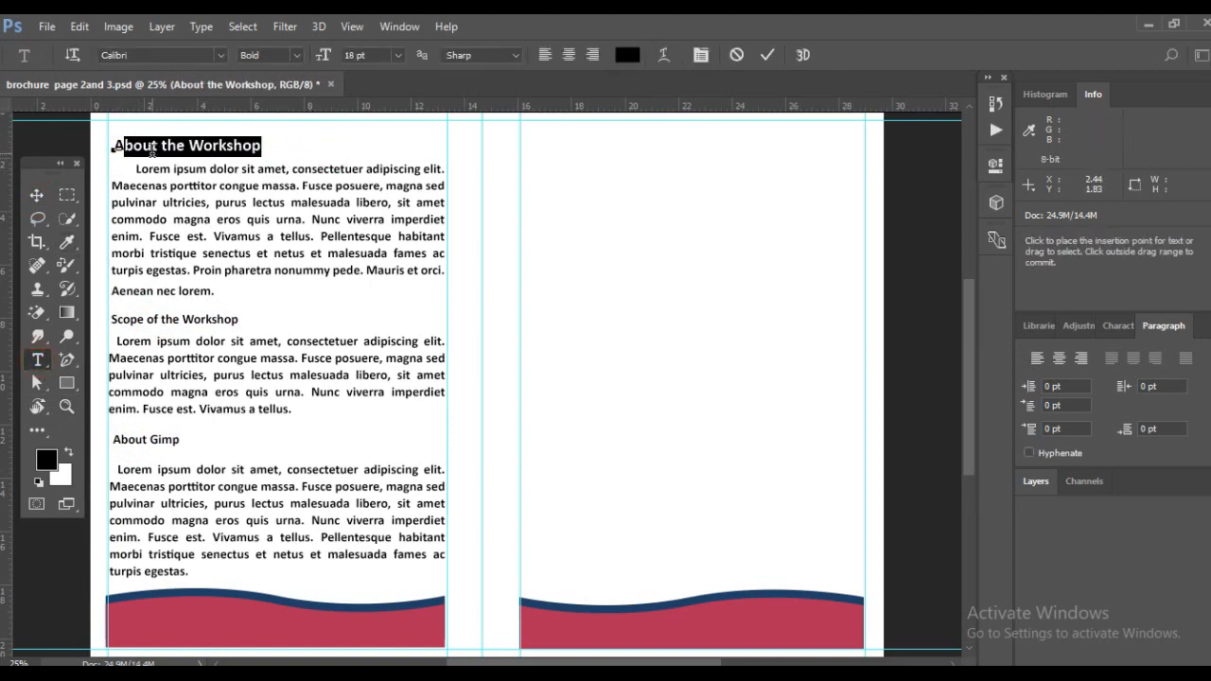
drag(109, 146, 330, 162)
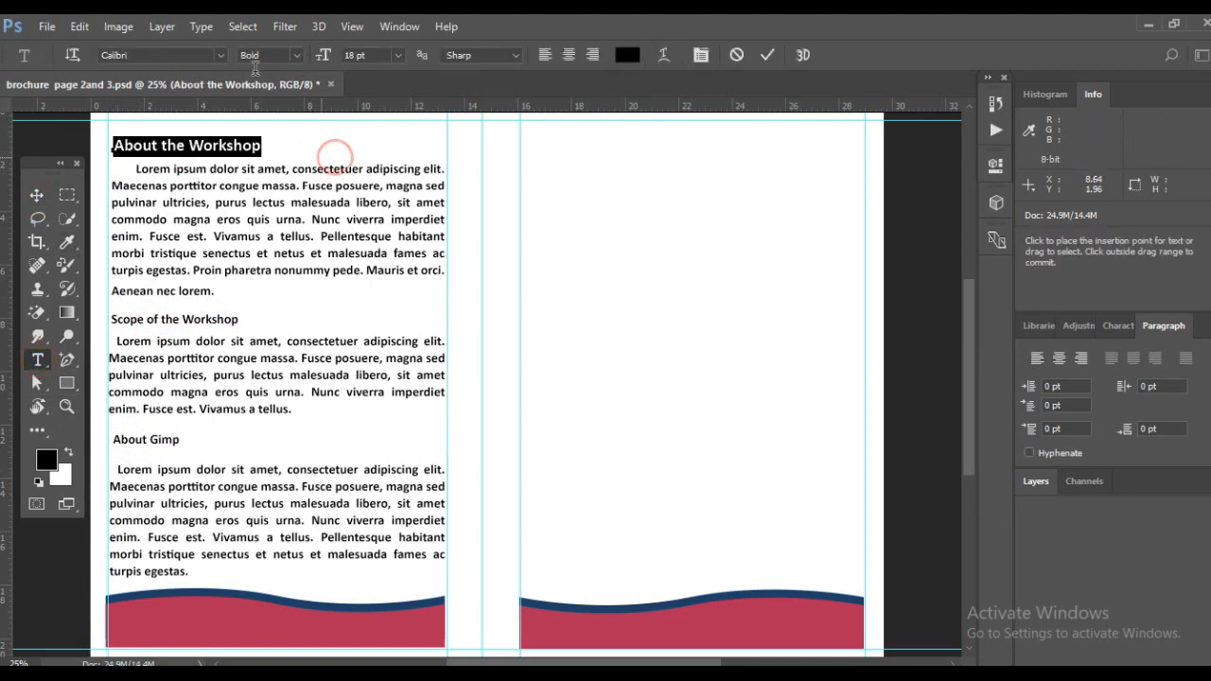
click(398, 55)
click(383, 221)
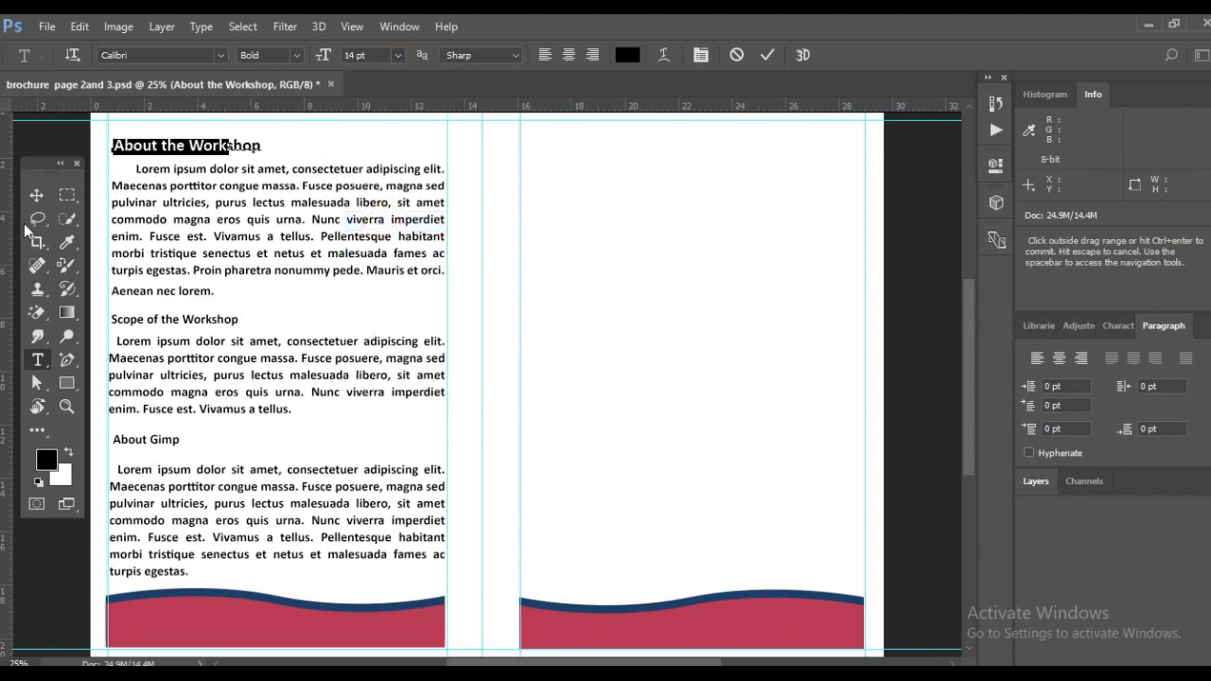
click(37, 196)
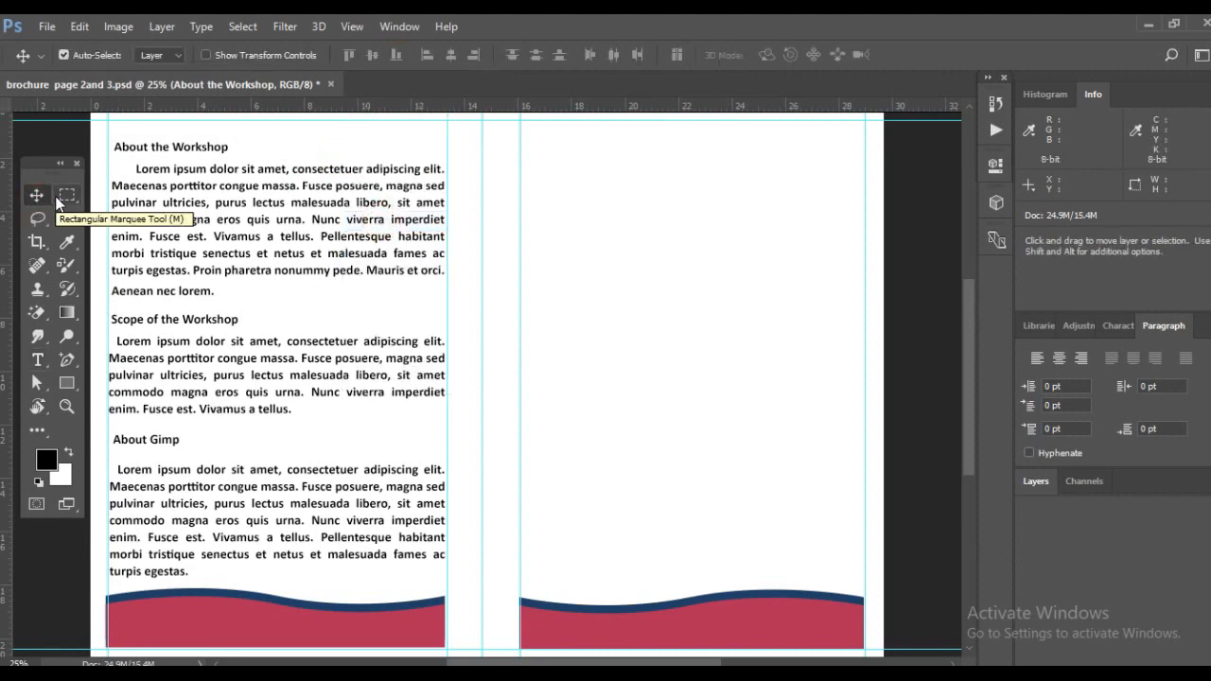
Move the first paragraph slightly closer to its "About the Workshop" heading and colour that heading blue, #2651a8
drag(157, 170, 303, 162)
click(38, 359)
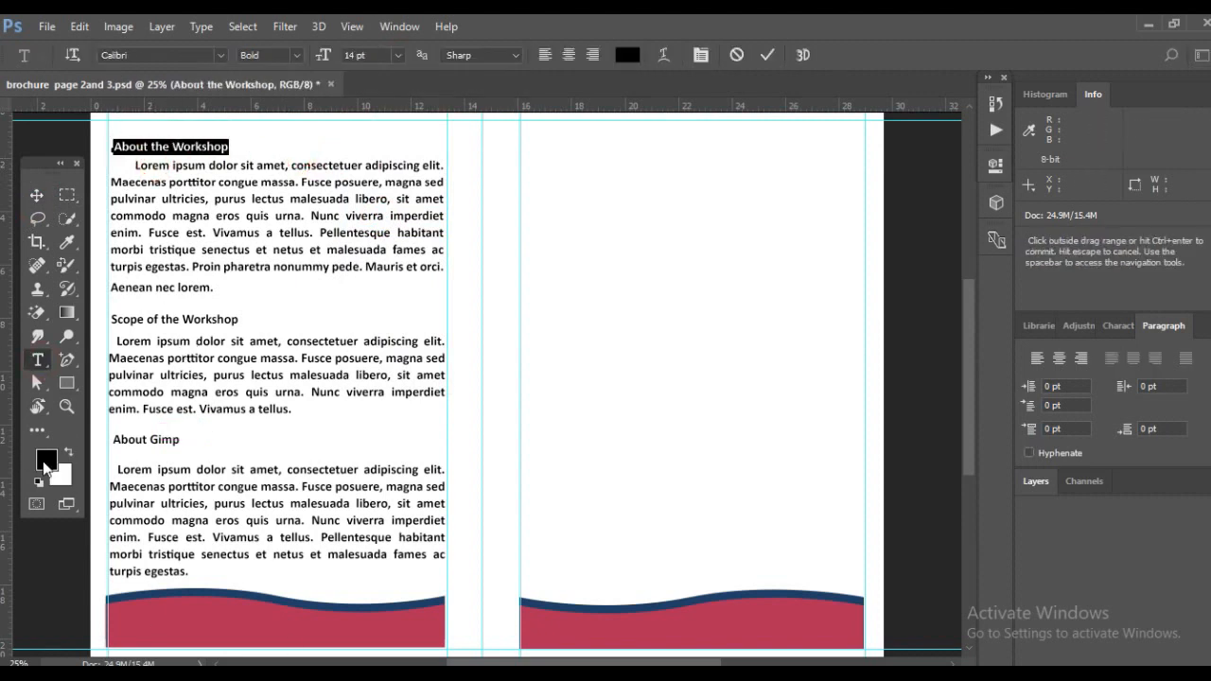
click(628, 52)
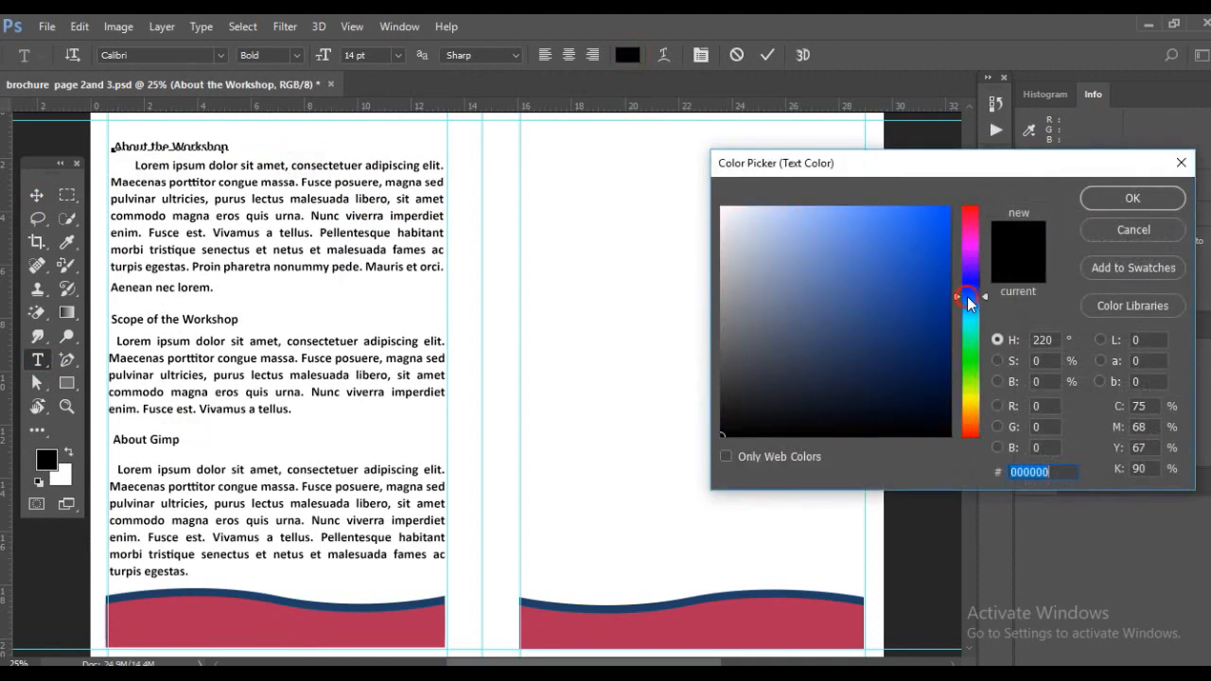
click(900, 285)
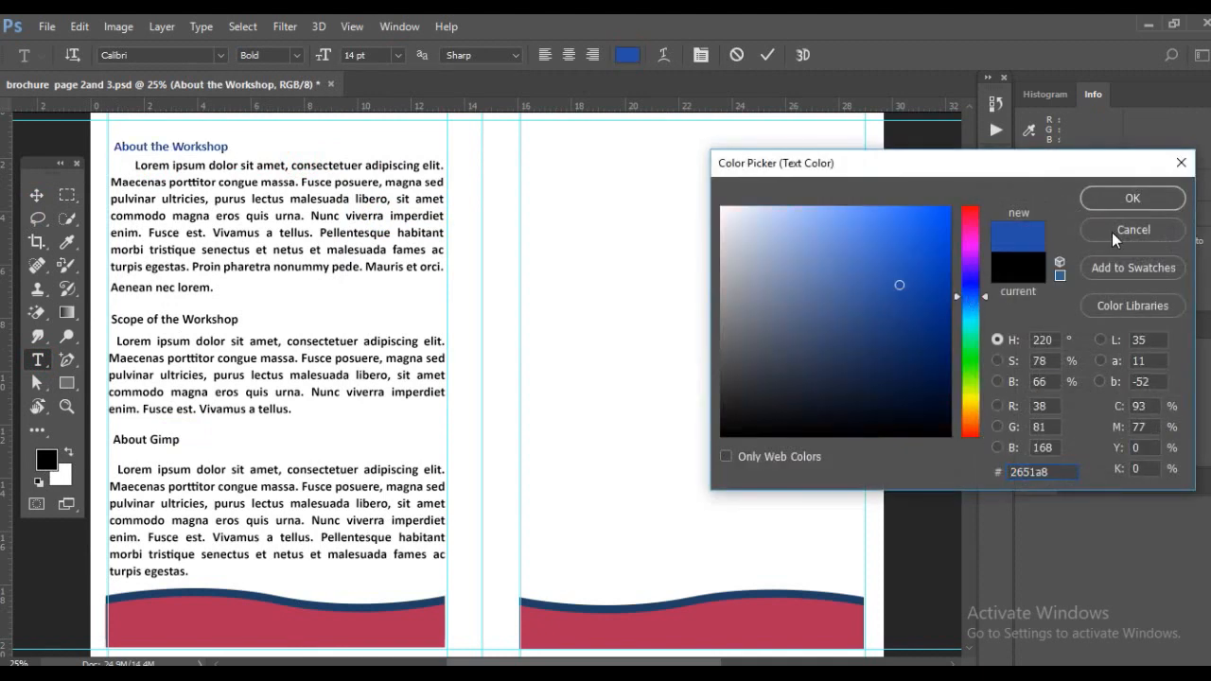
click(1133, 198)
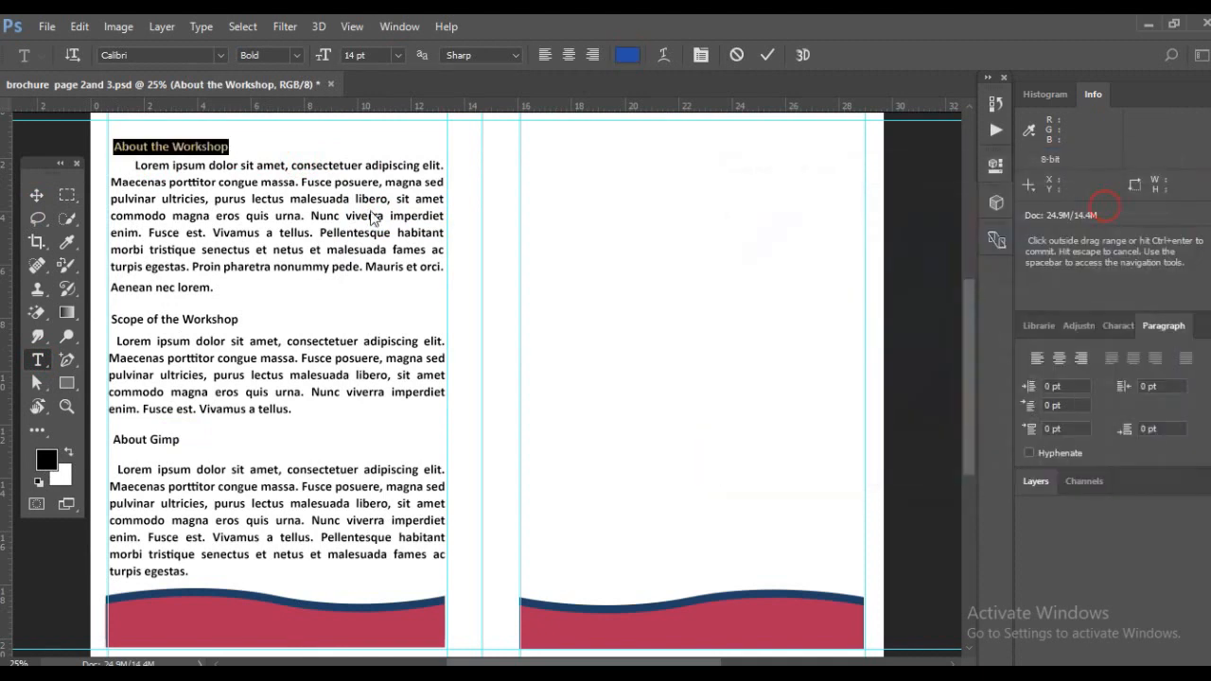
click(36, 195)
Recolour the "Scope of the Workshop" heading with the blue #8a9bc9 sampled from the "About the Workshop" heading
click(38, 360)
drag(108, 318, 380, 322)
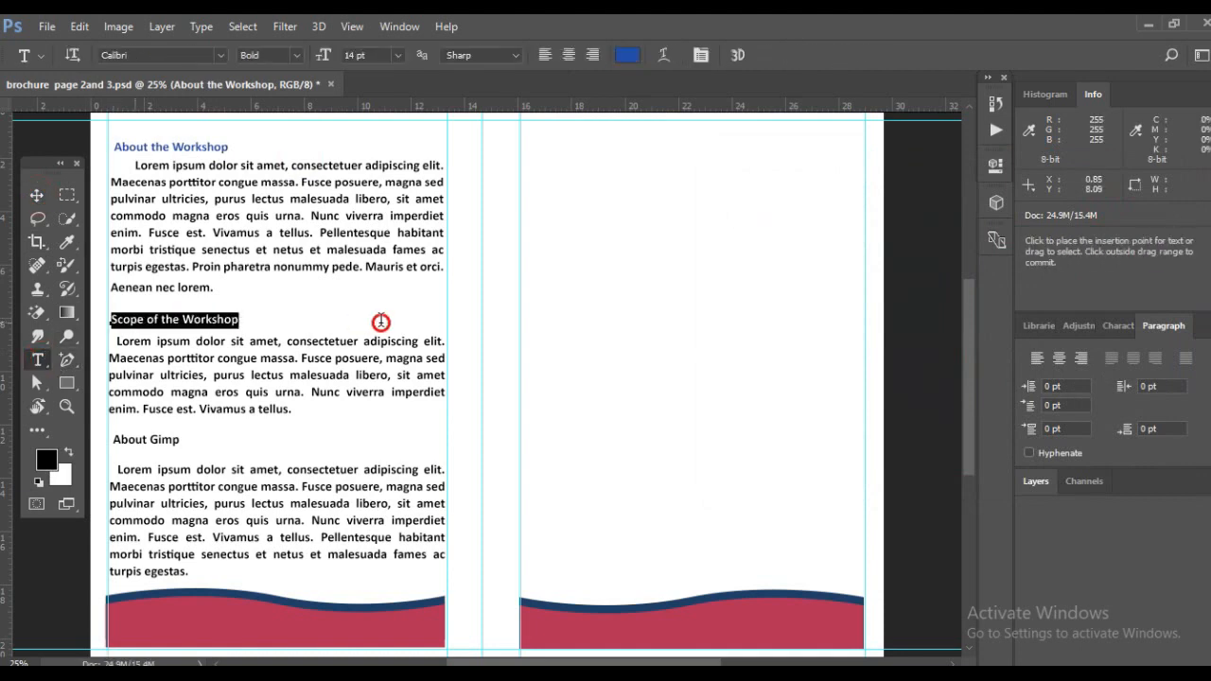
click(626, 54)
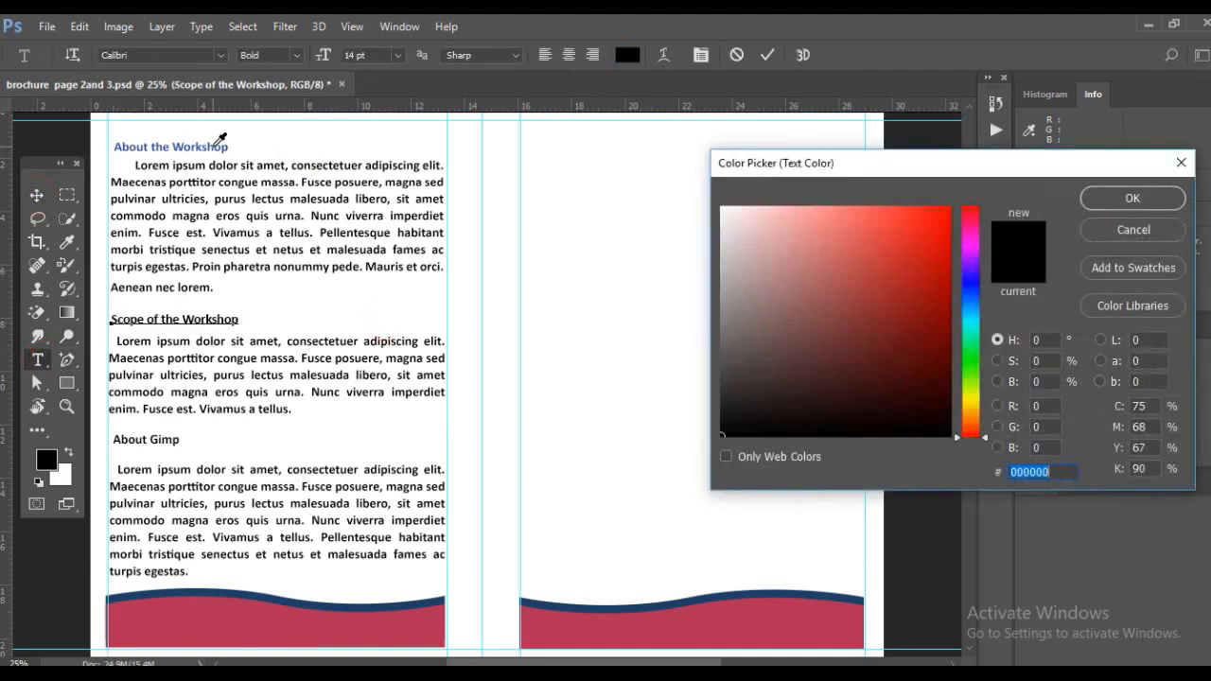
click(214, 142)
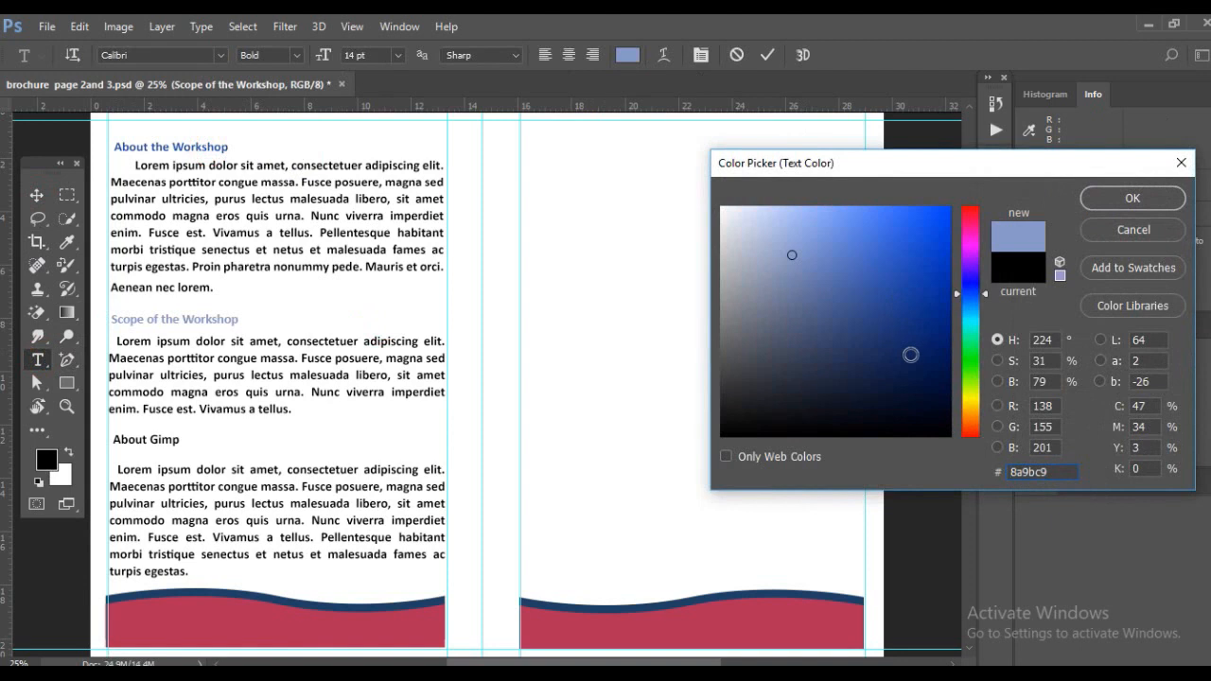
Save the sampled text colour as a swatch named "blue" and accept it as the "Scope of the Workshop" heading's colour
click(1131, 269)
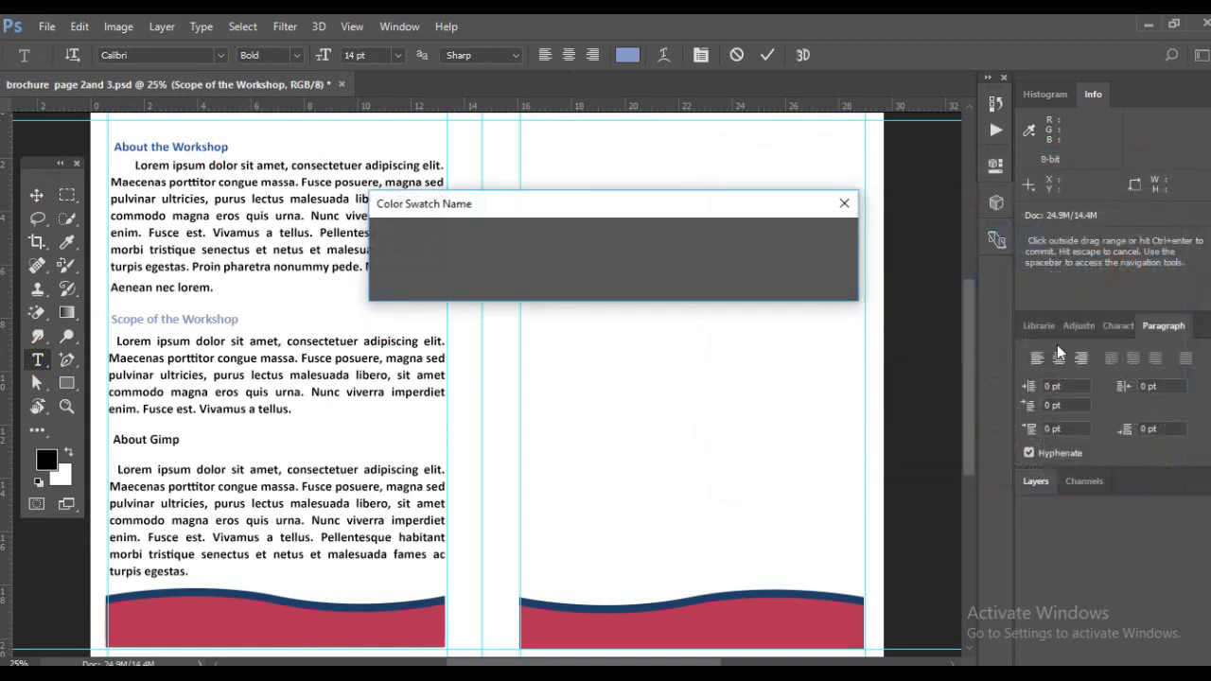
double_click(558, 236)
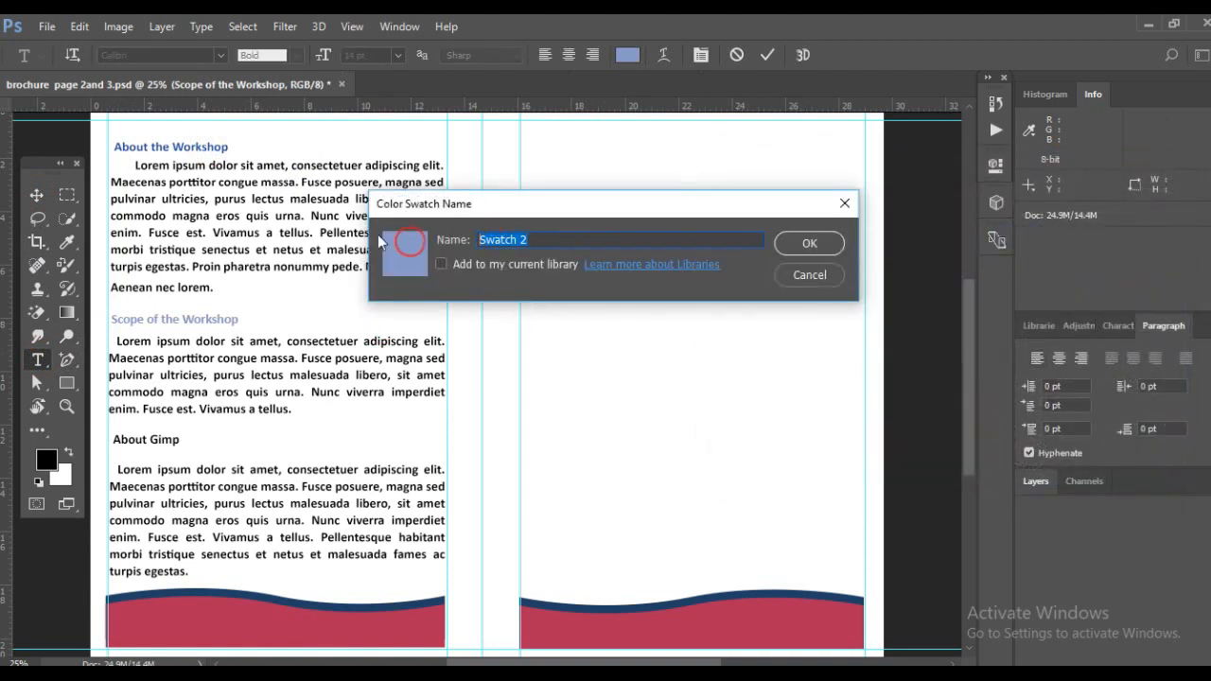
text(blue)
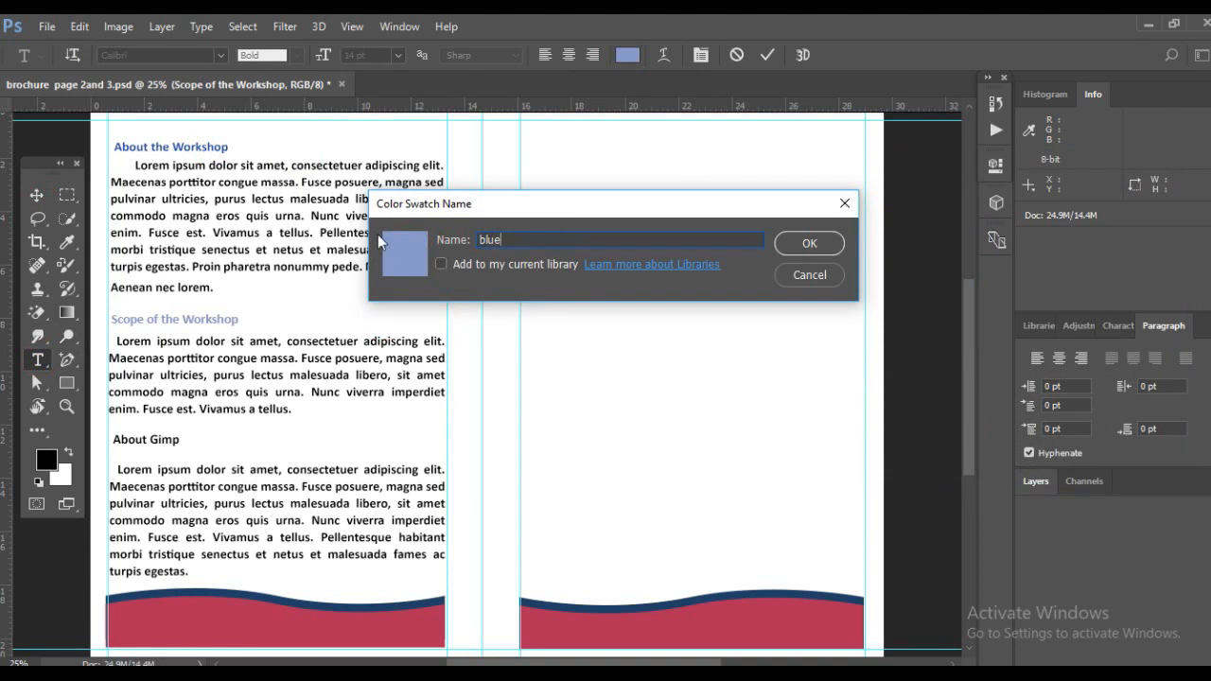
click(806, 241)
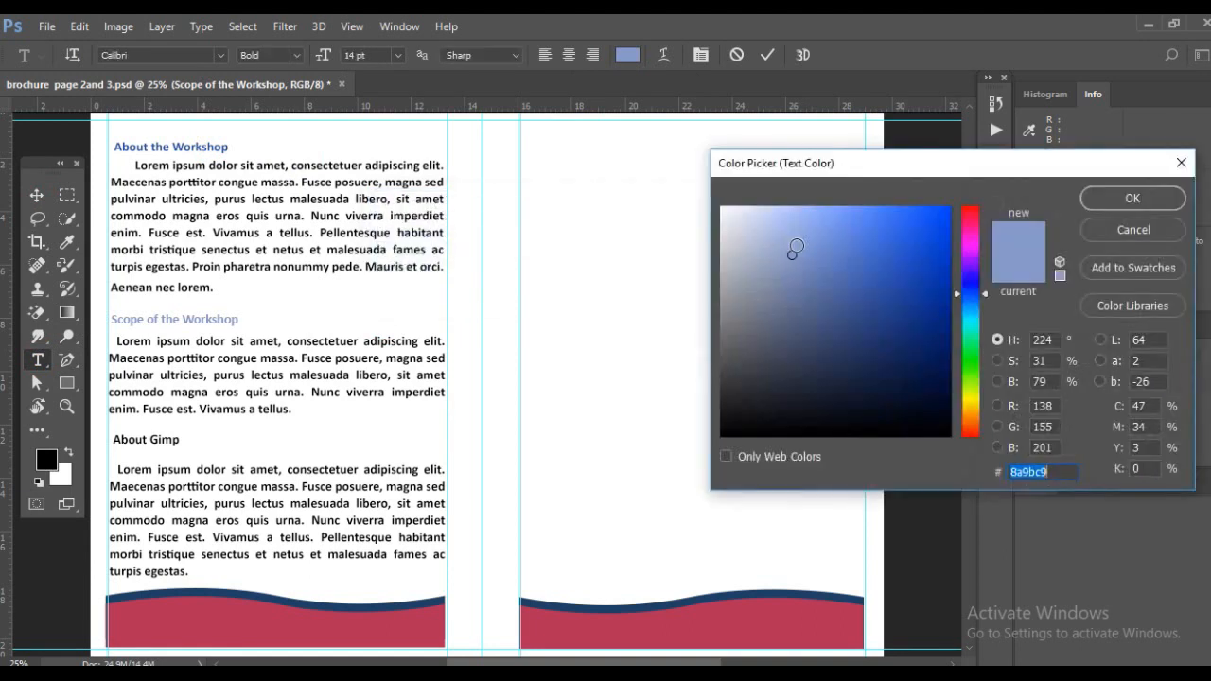
click(1166, 198)
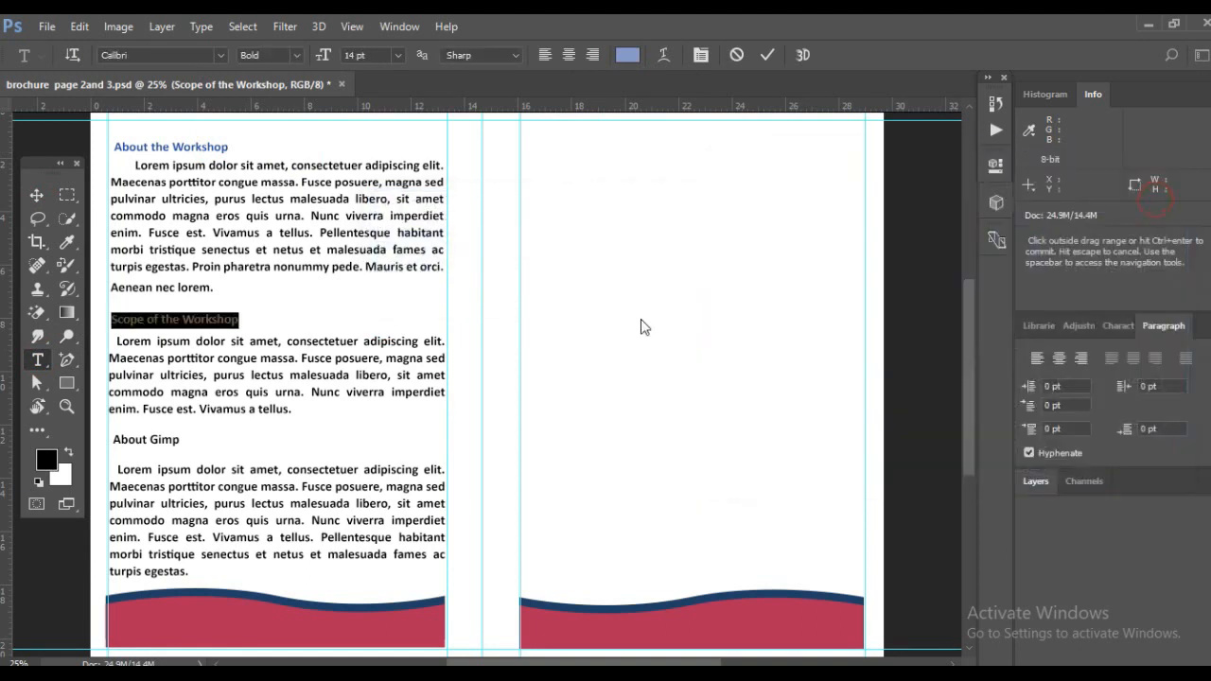
Recolour the whole "Scope of the Workshop" heading with the dark blue from the recently used swatches
click(148, 394)
drag(112, 322, 400, 306)
click(399, 26)
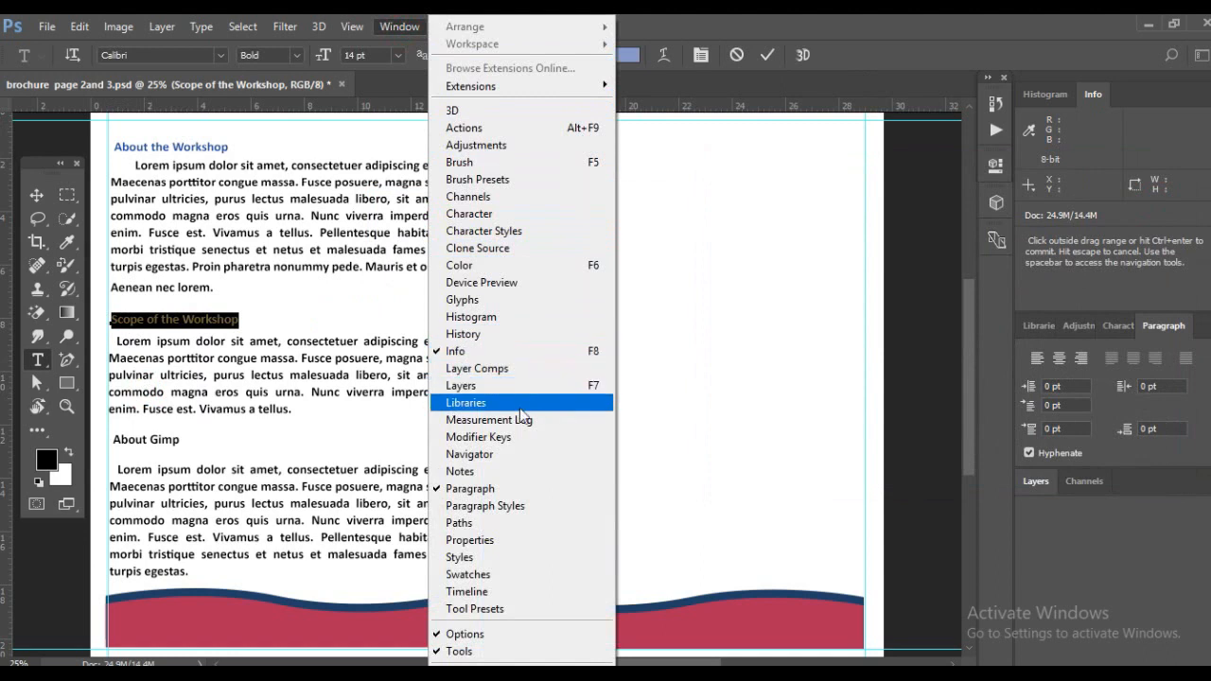
click(496, 575)
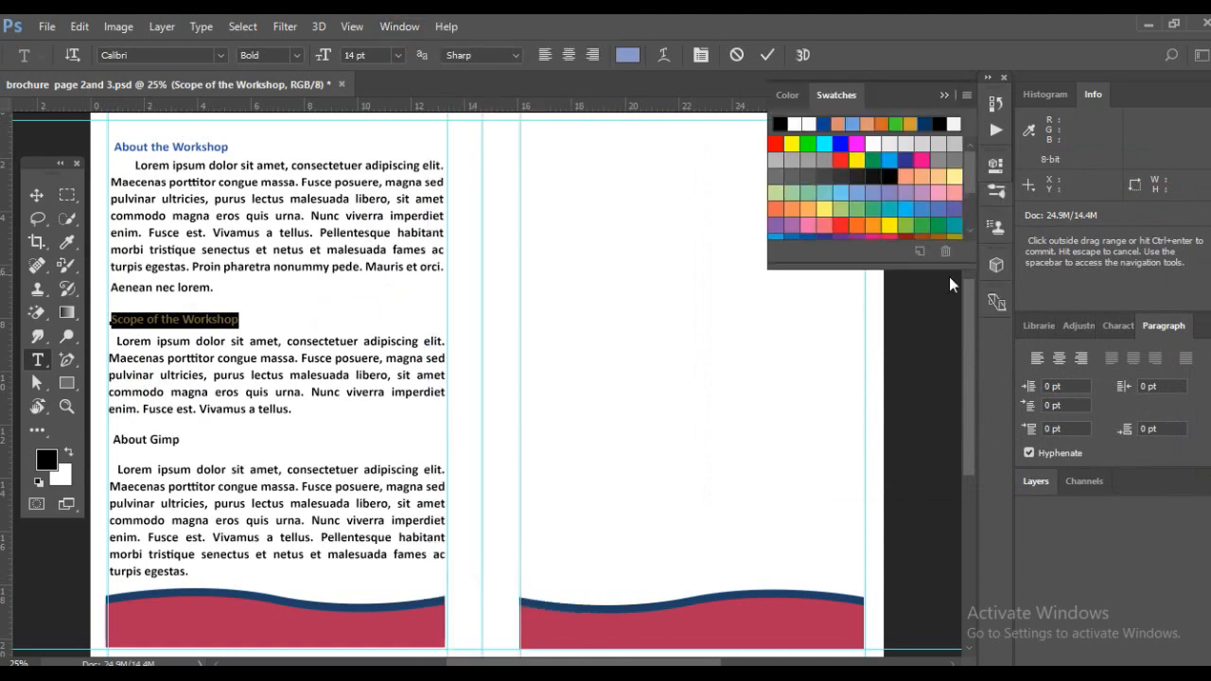
drag(955, 270, 956, 385)
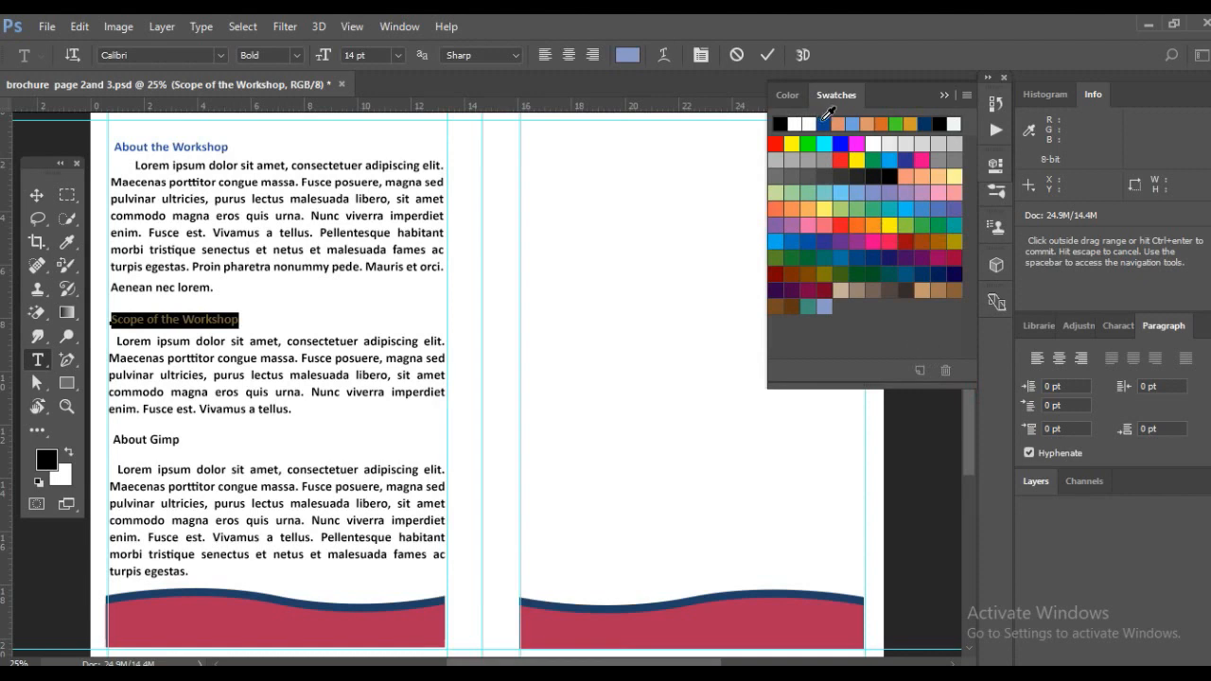
click(824, 121)
click(37, 195)
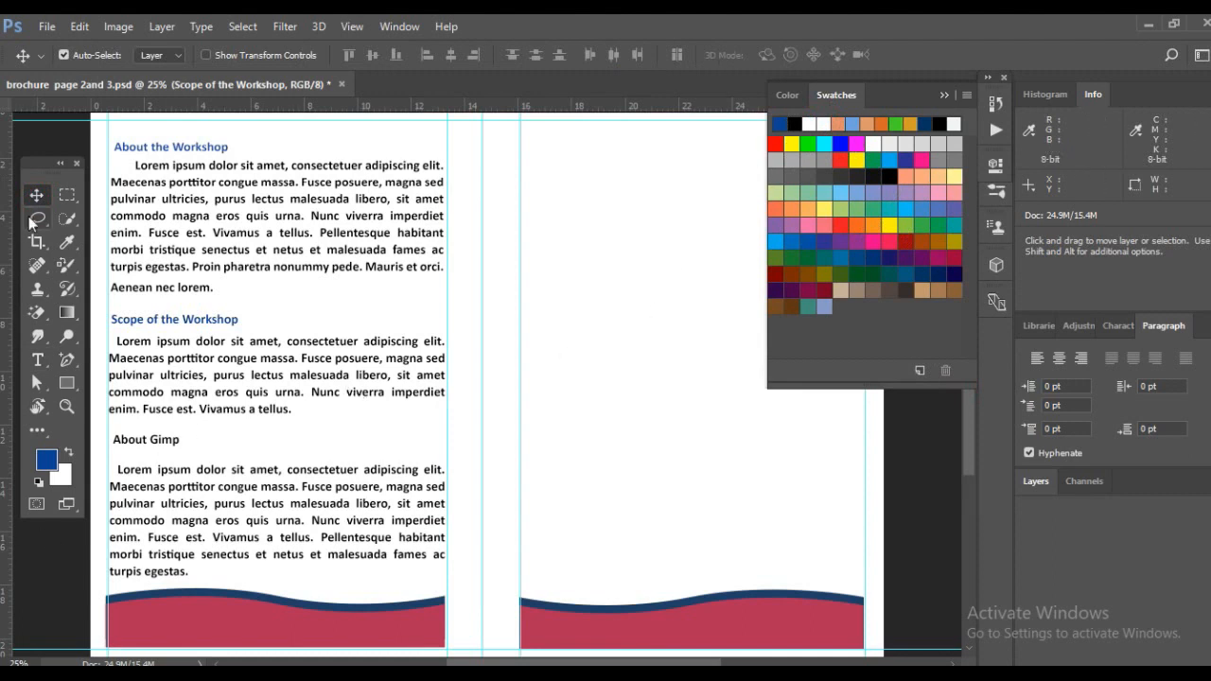
Recolour the "About Gimp" heading with the same recently used dark blue swatch and save the document
click(145, 441)
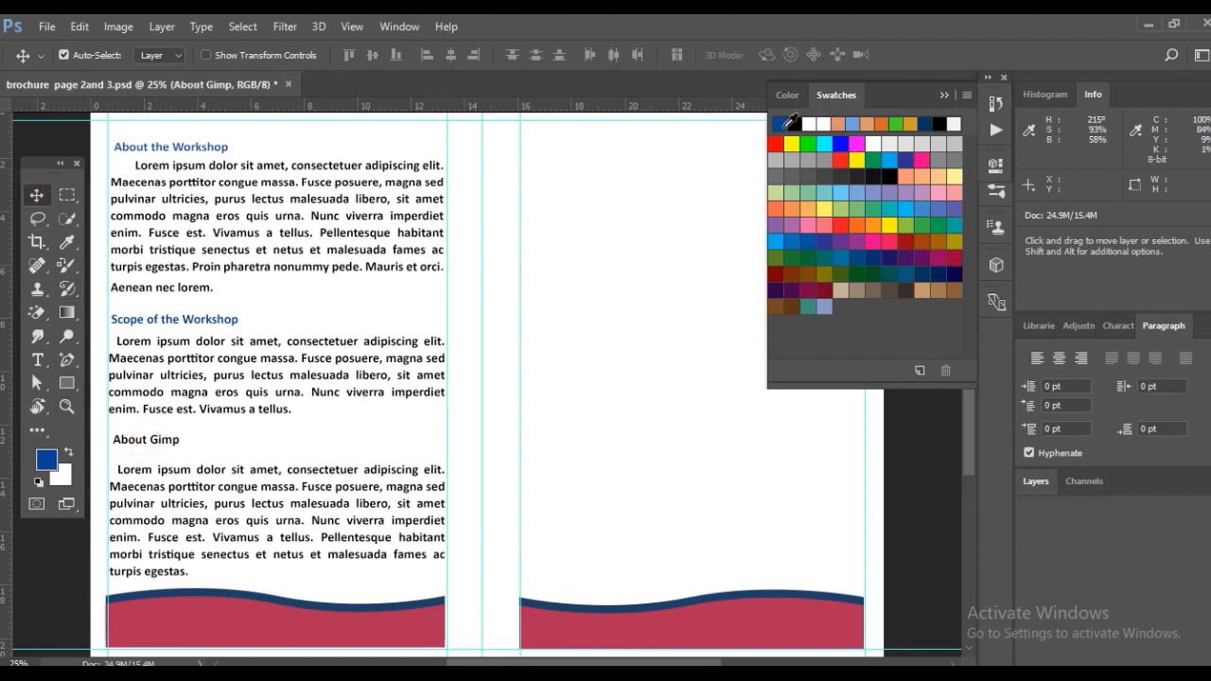
click(158, 443)
click(38, 360)
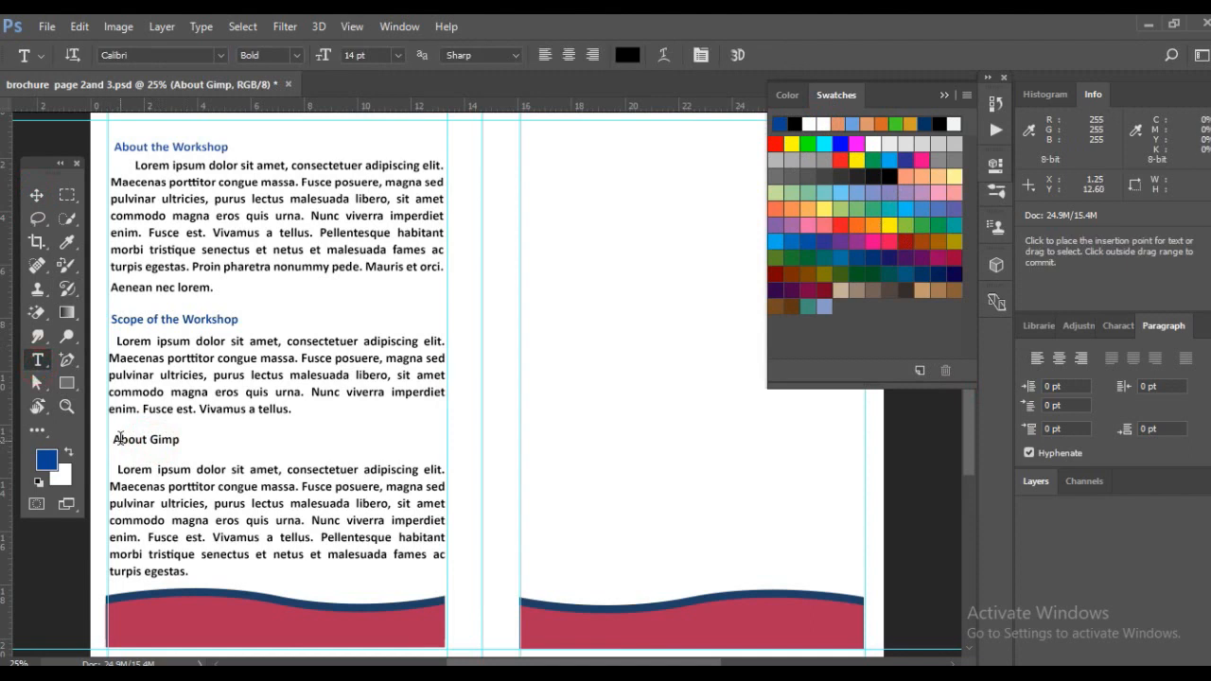
drag(113, 441, 290, 441)
click(780, 124)
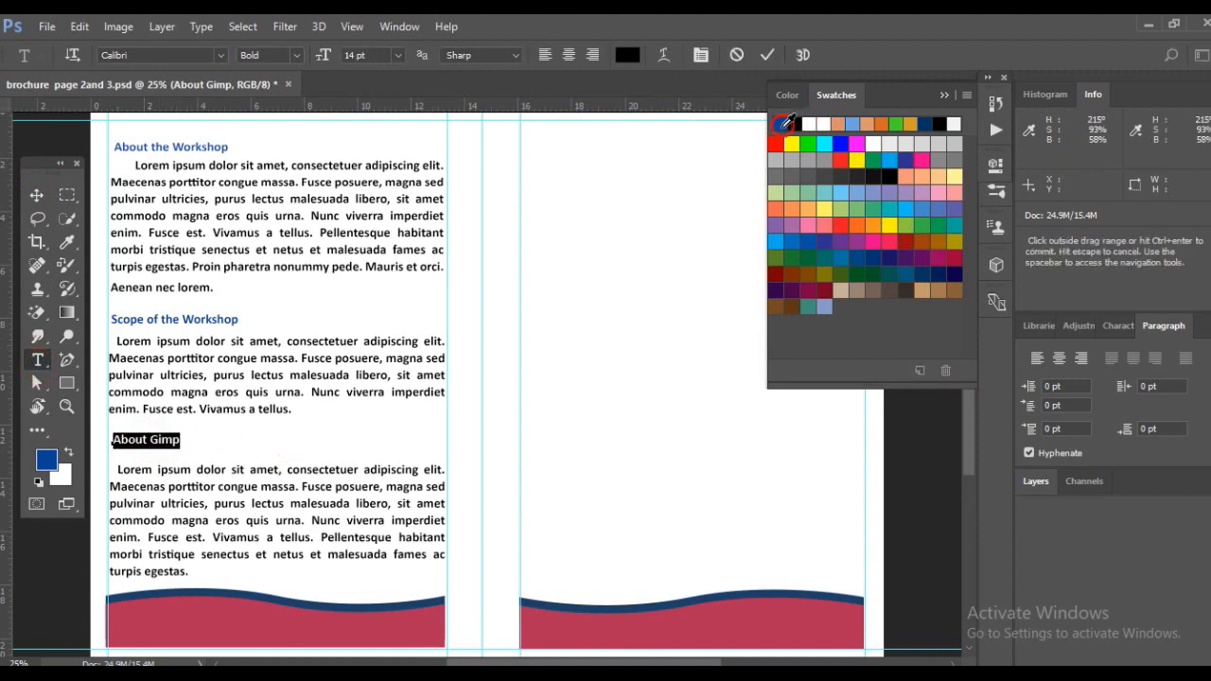
click(36, 194)
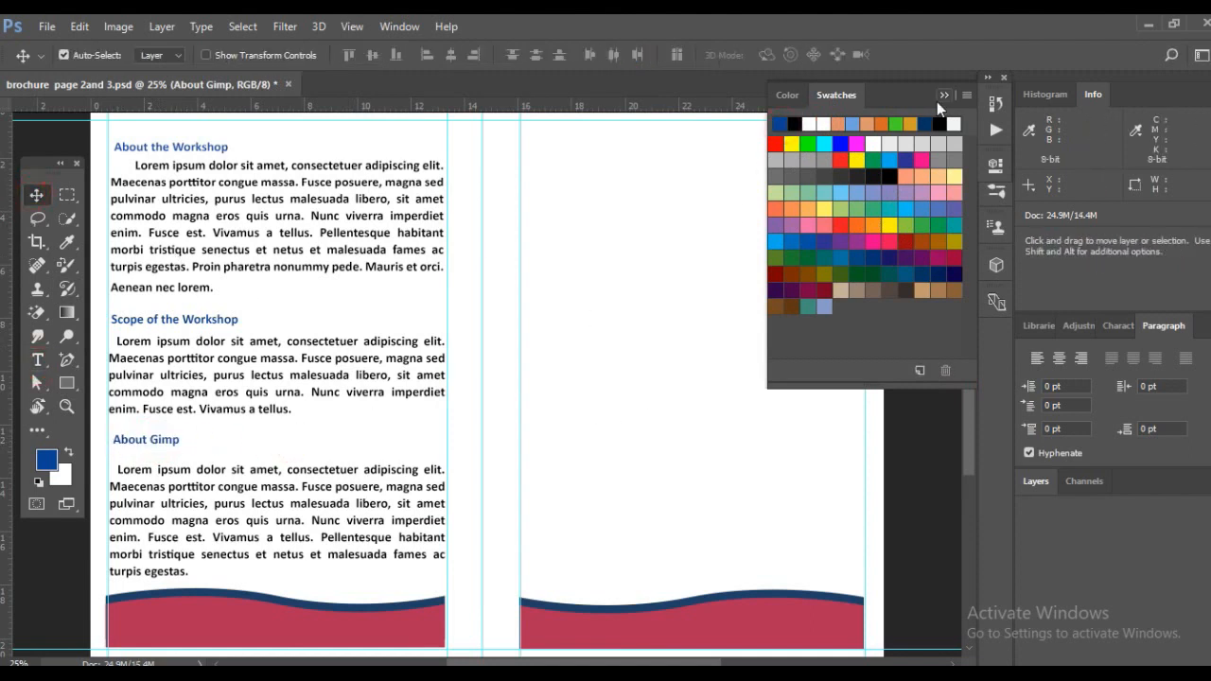
click(936, 101)
key(ctrl+s)
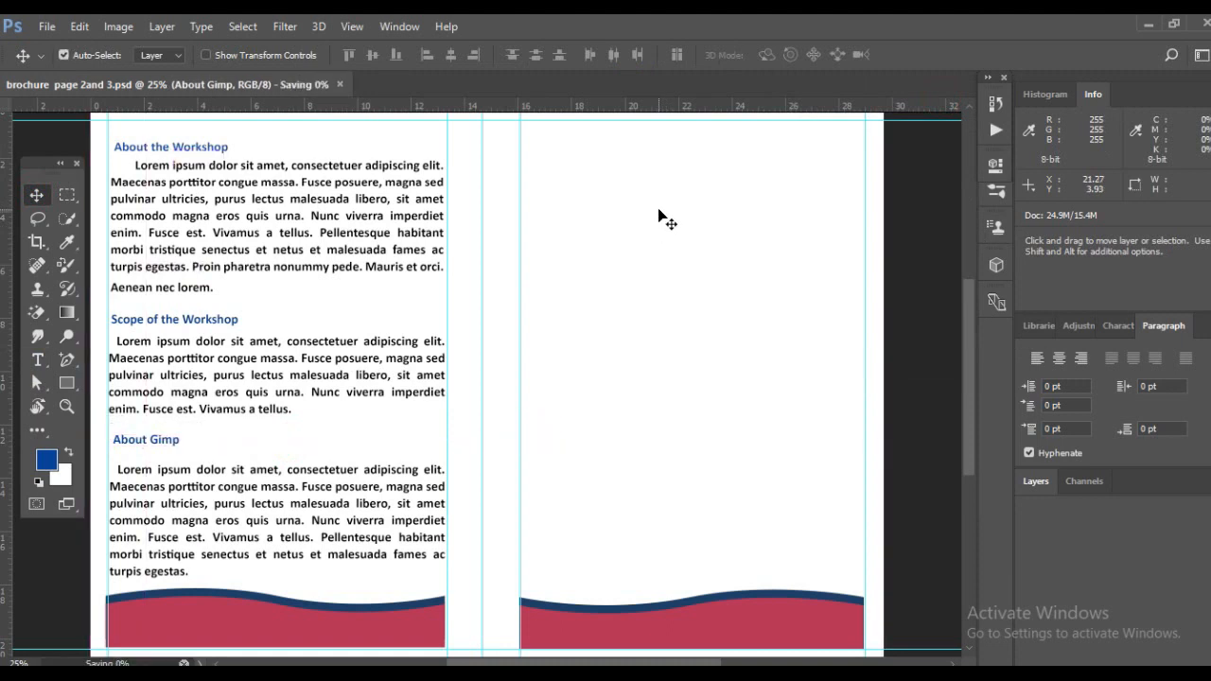
Switch to the Word document and copy the session list from Session 1 through Session 4, including the resource person lines
key(ctrl+minus)
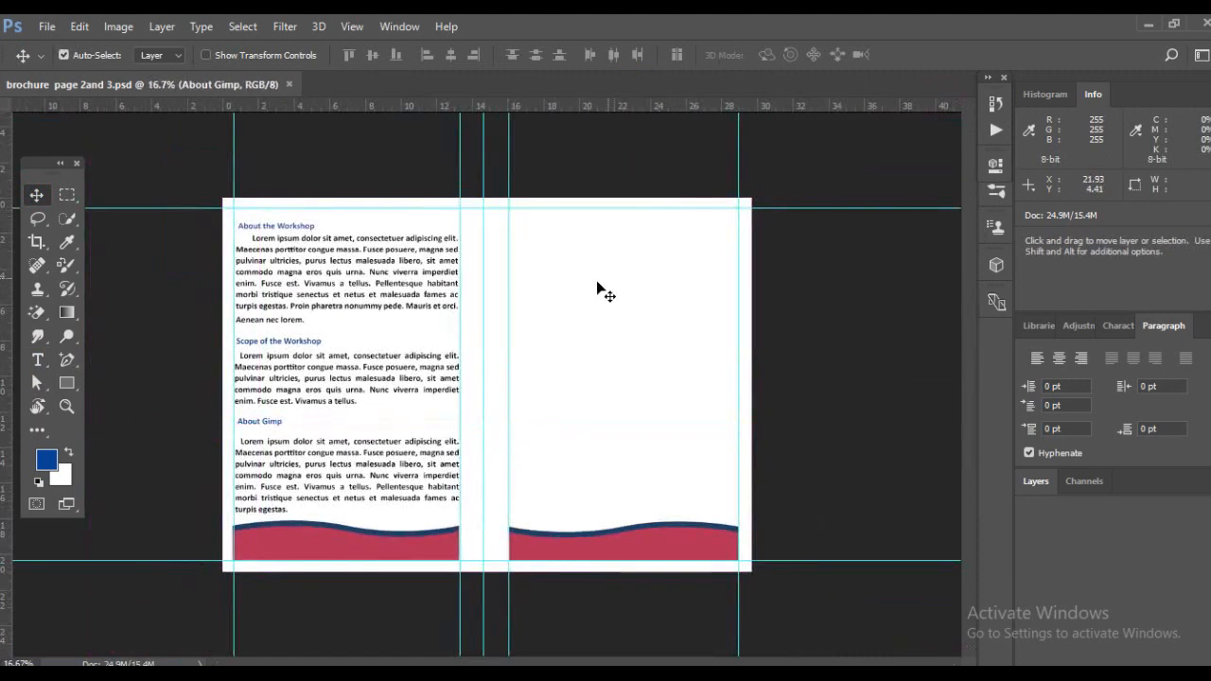
click(568, 668)
drag(1207, 339, 1207, 216)
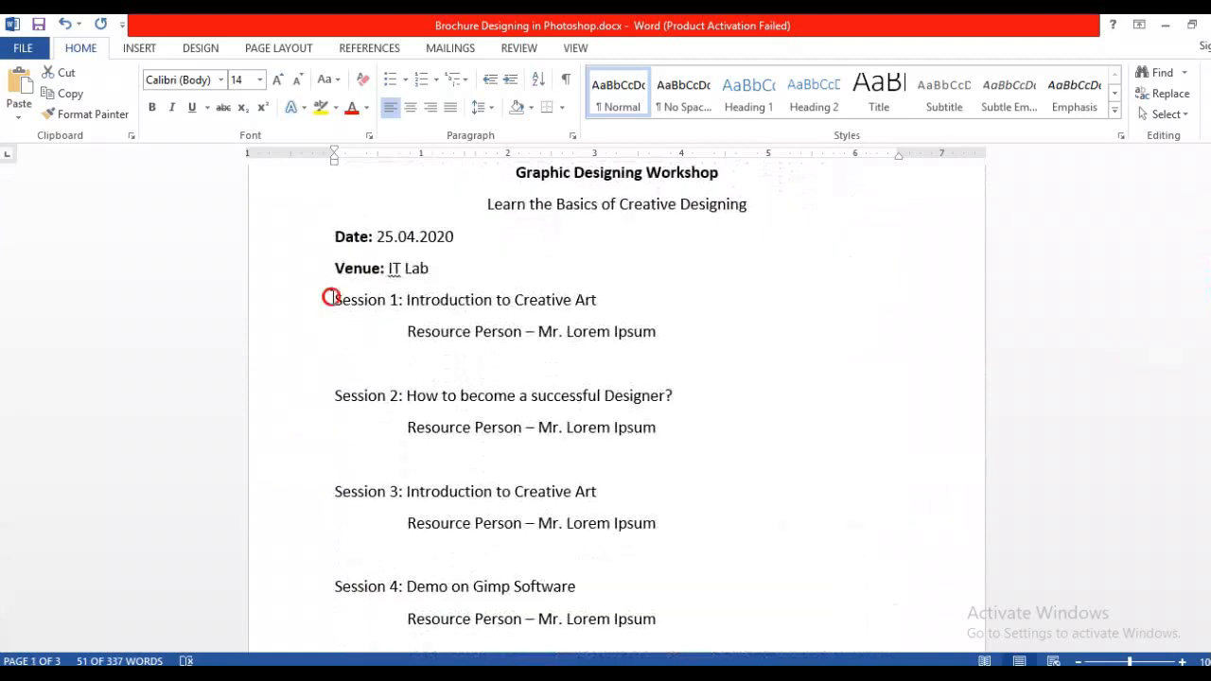
drag(331, 297, 659, 272)
key(ctrl+c)
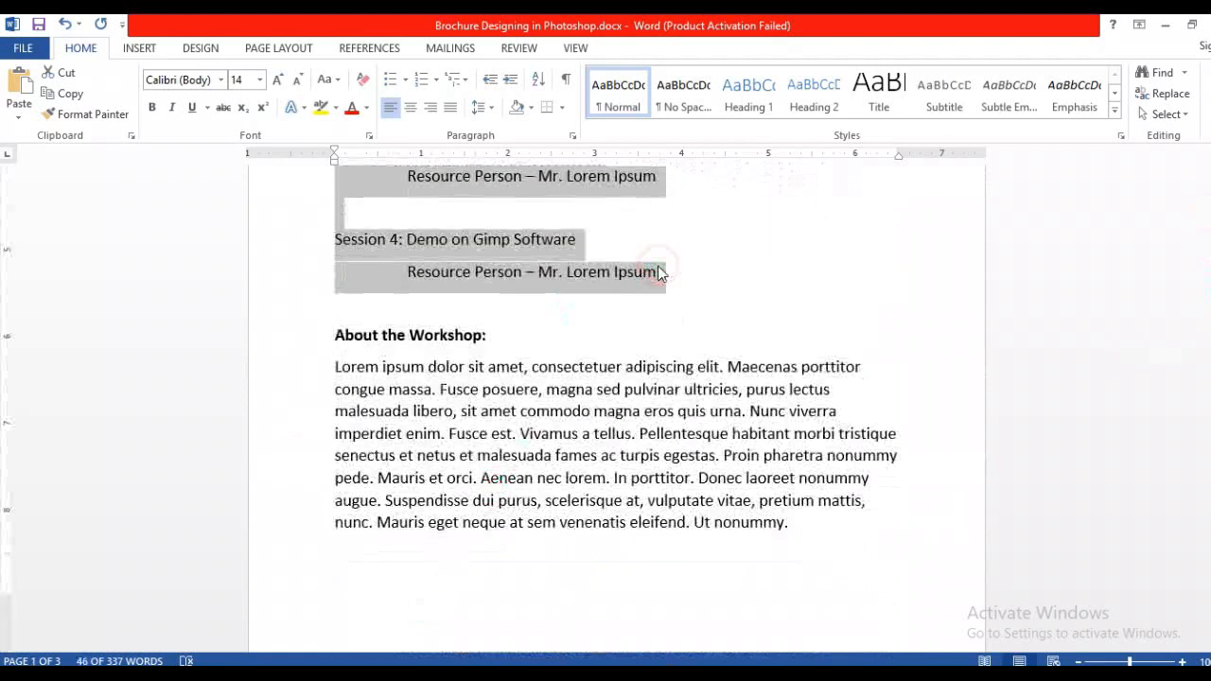
Back in Photoshop, paste the session list into a new text box about 9.1 × 11.3 cm on the blank right-hand page
click(428, 668)
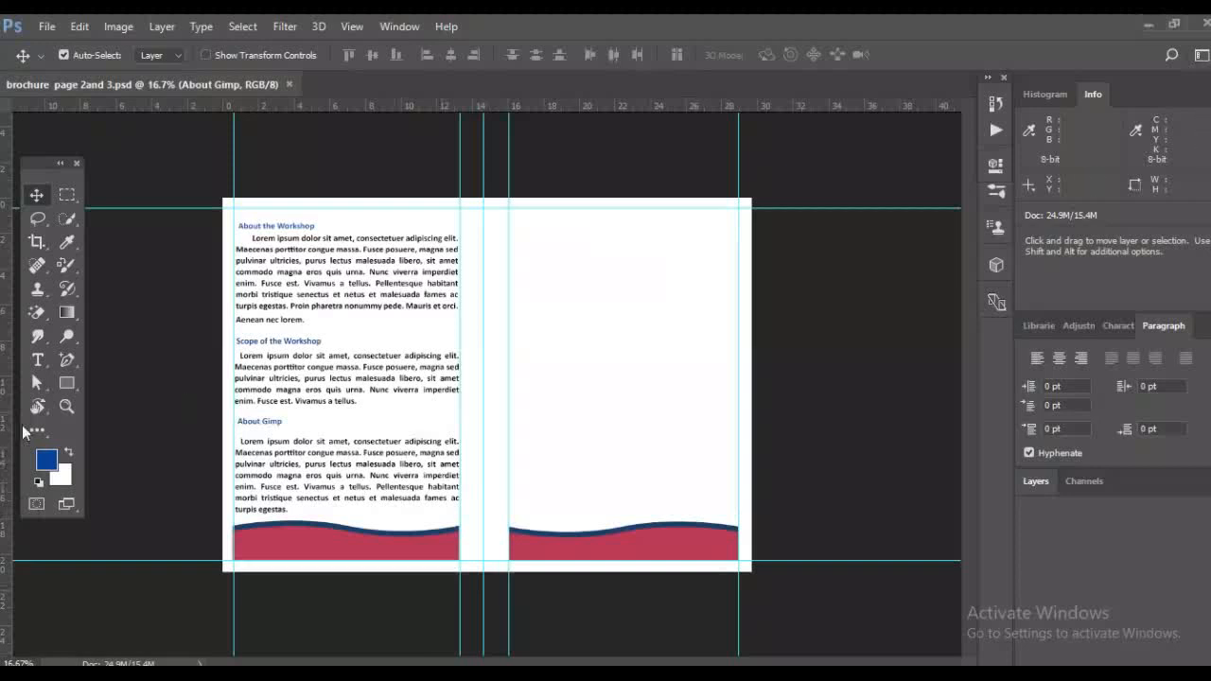
click(38, 360)
drag(529, 307, 693, 509)
key(ctrl+v)
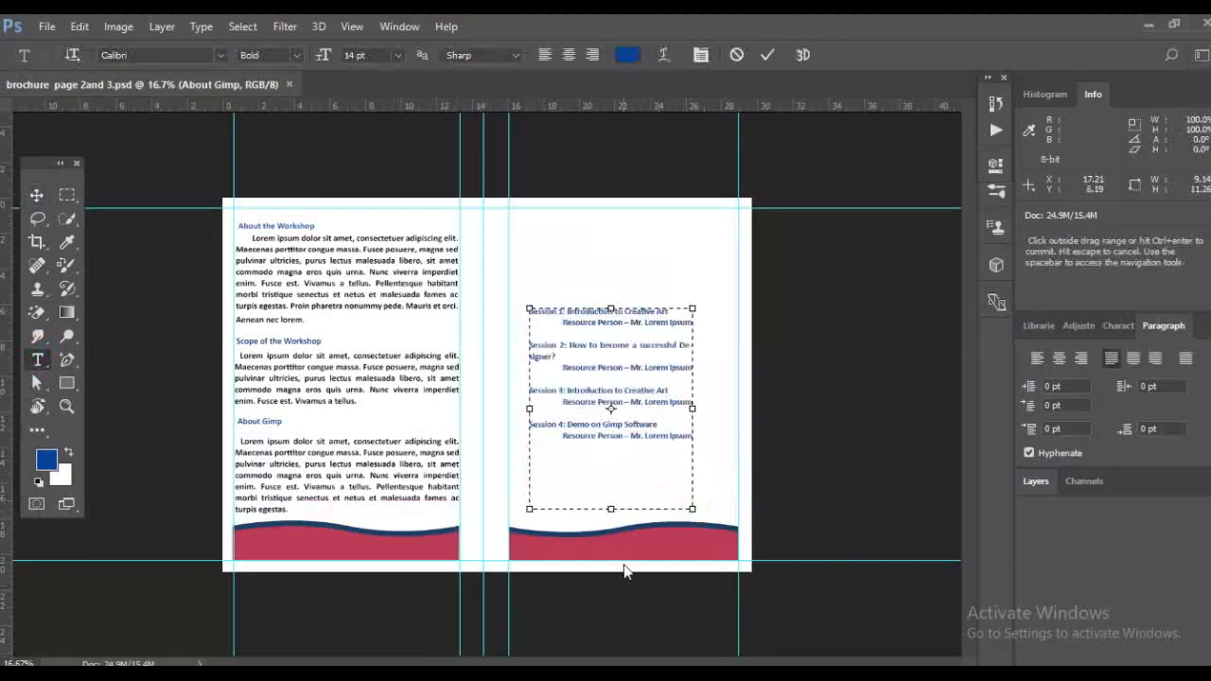
Left-align all of the text in the pasted session list
key(ctrl+plus)
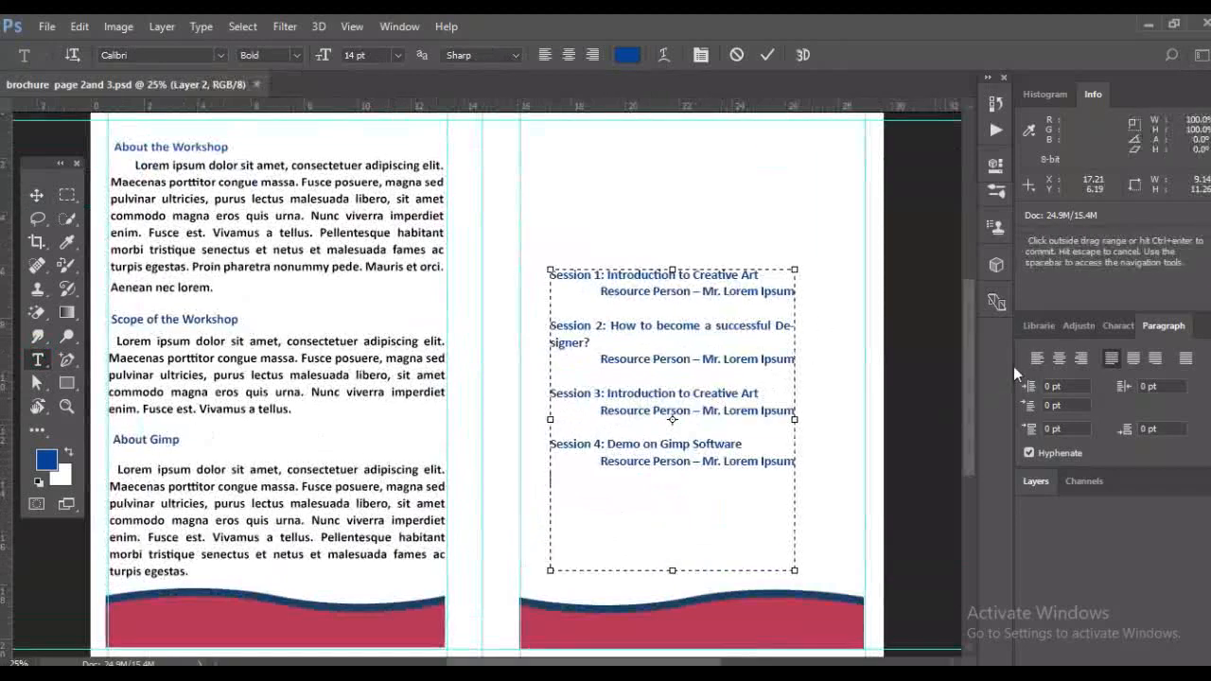
click(1037, 358)
click(730, 469)
double_click(729, 469)
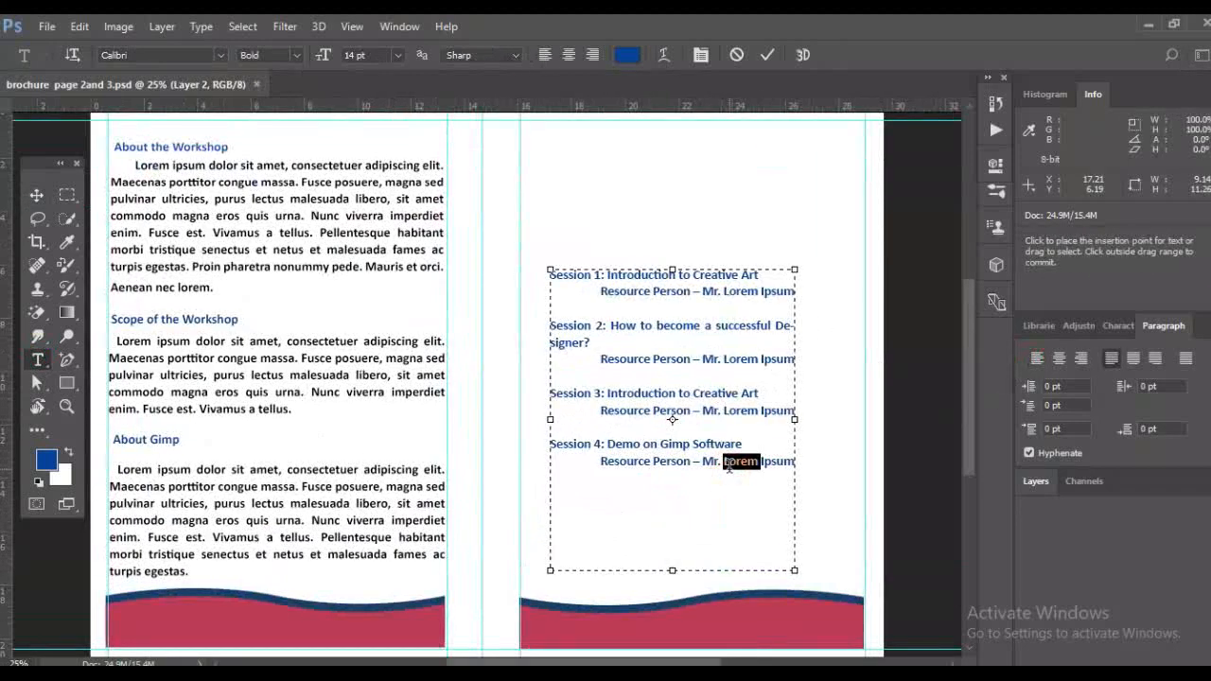
click(727, 462)
key(ctrl+a)
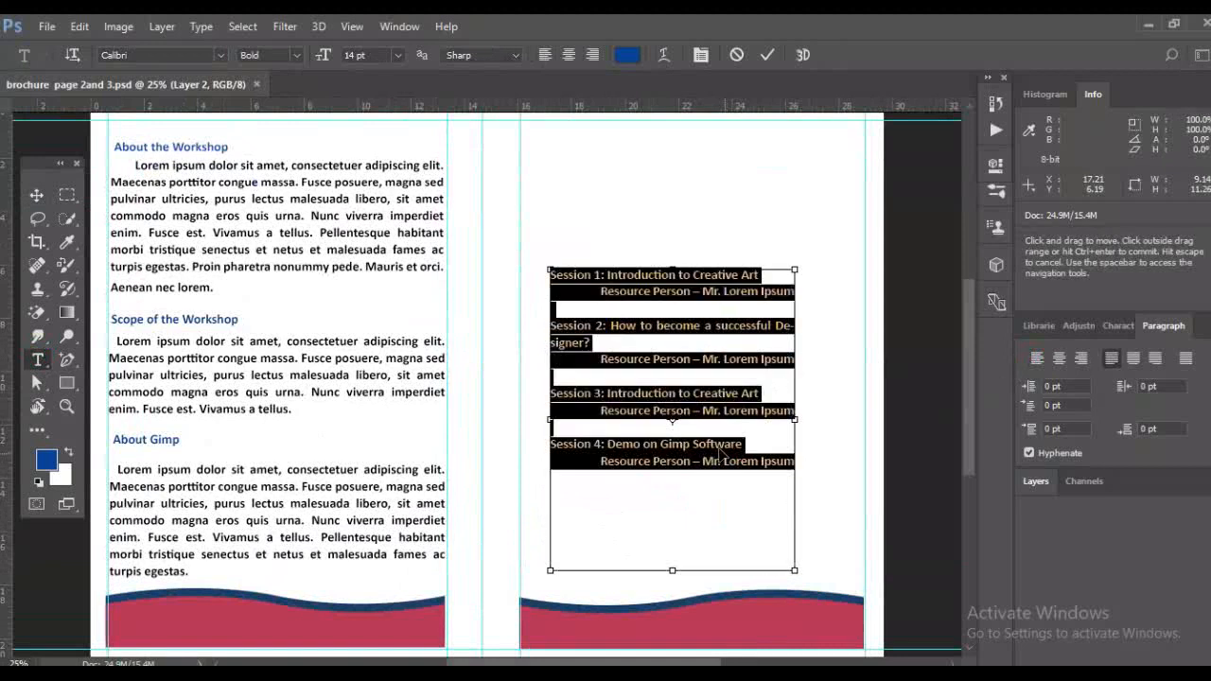
click(1028, 361)
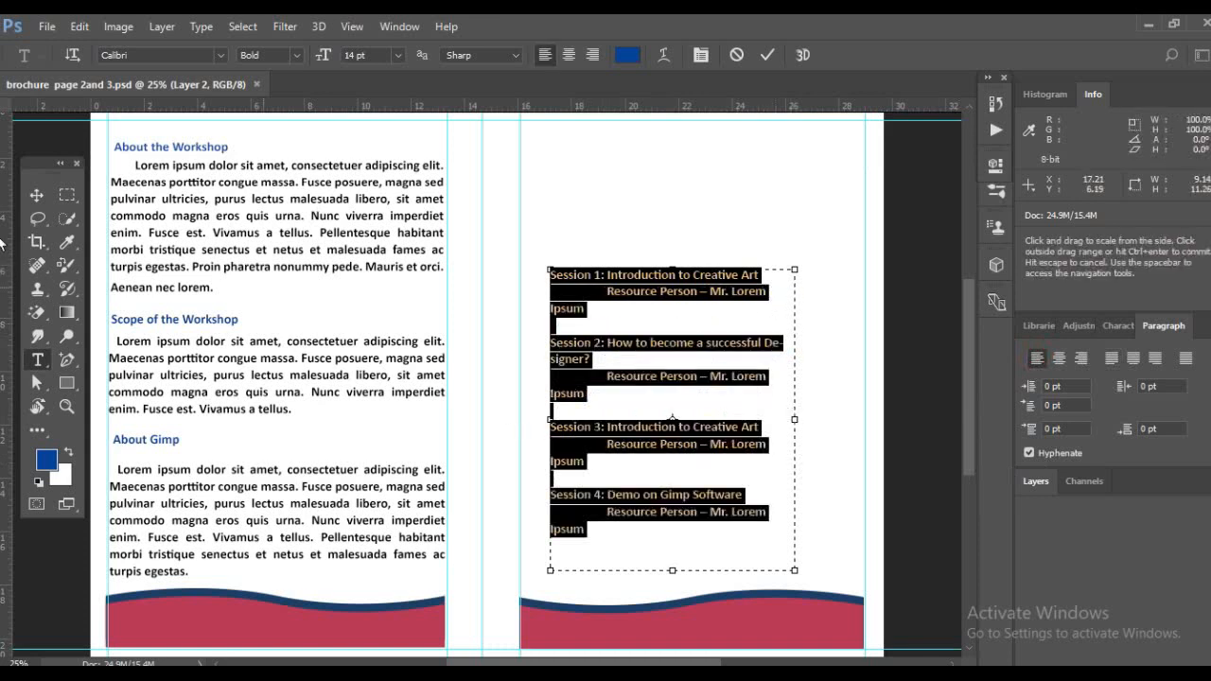
click(38, 196)
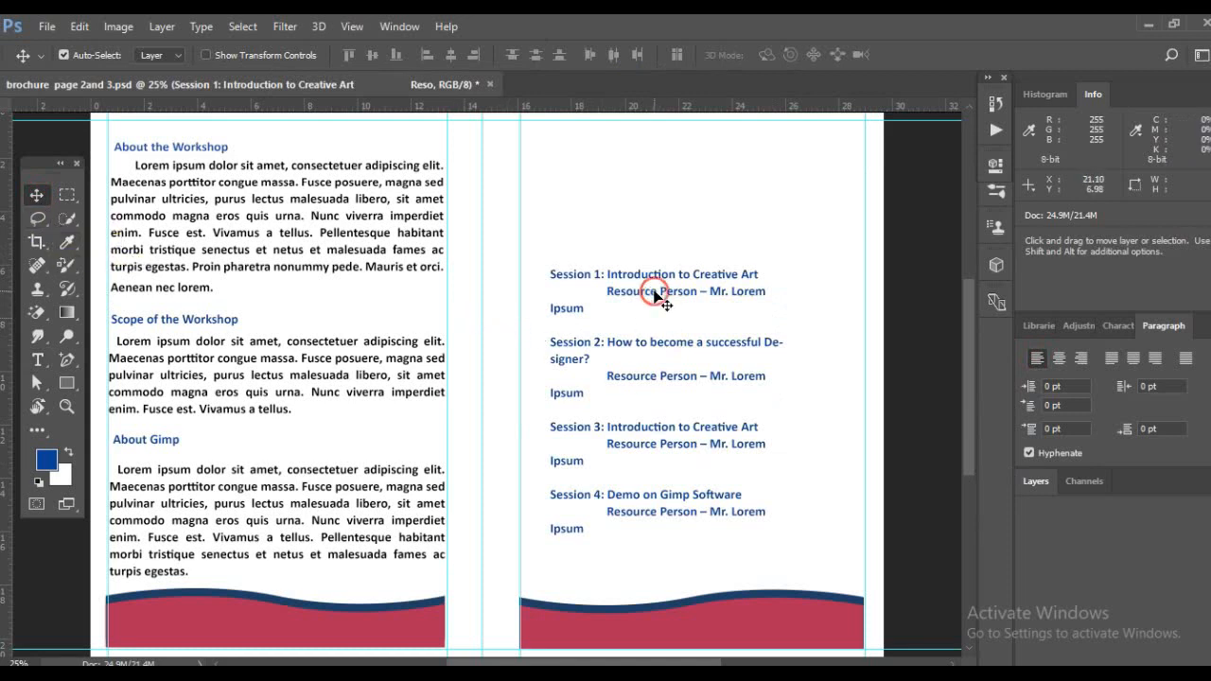
Put the Session 1 title on its own line below "Session 1:" and remove the indent before its resource person line
click(38, 360)
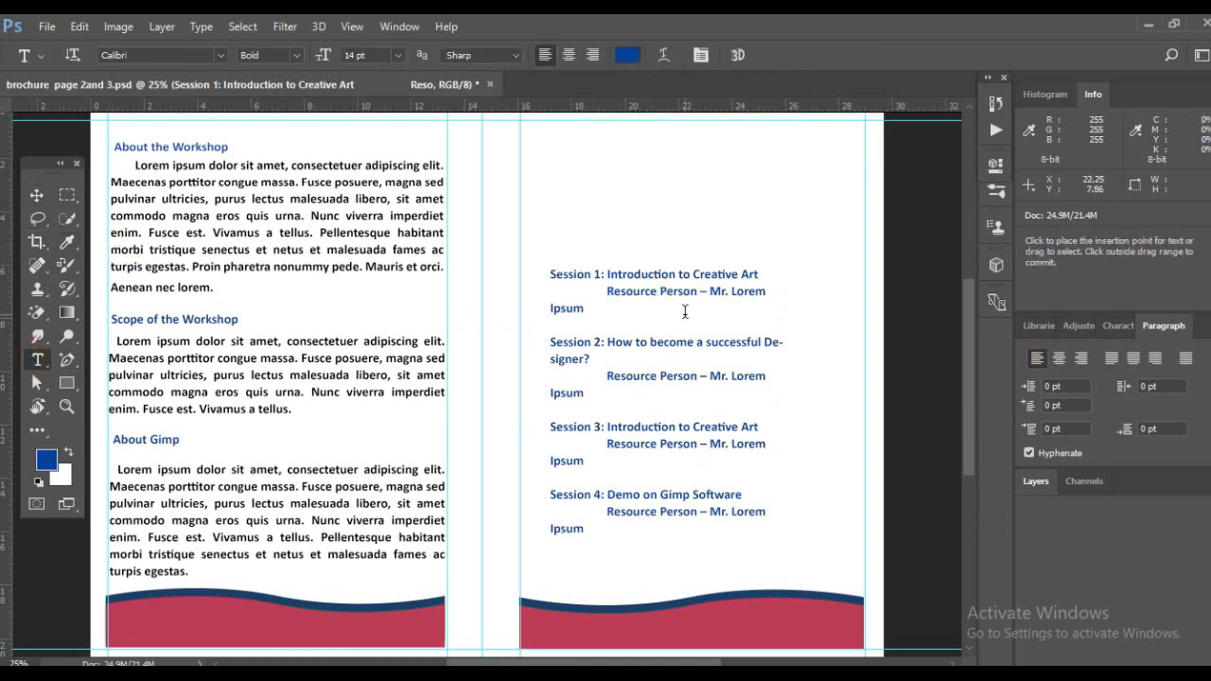
click(610, 284)
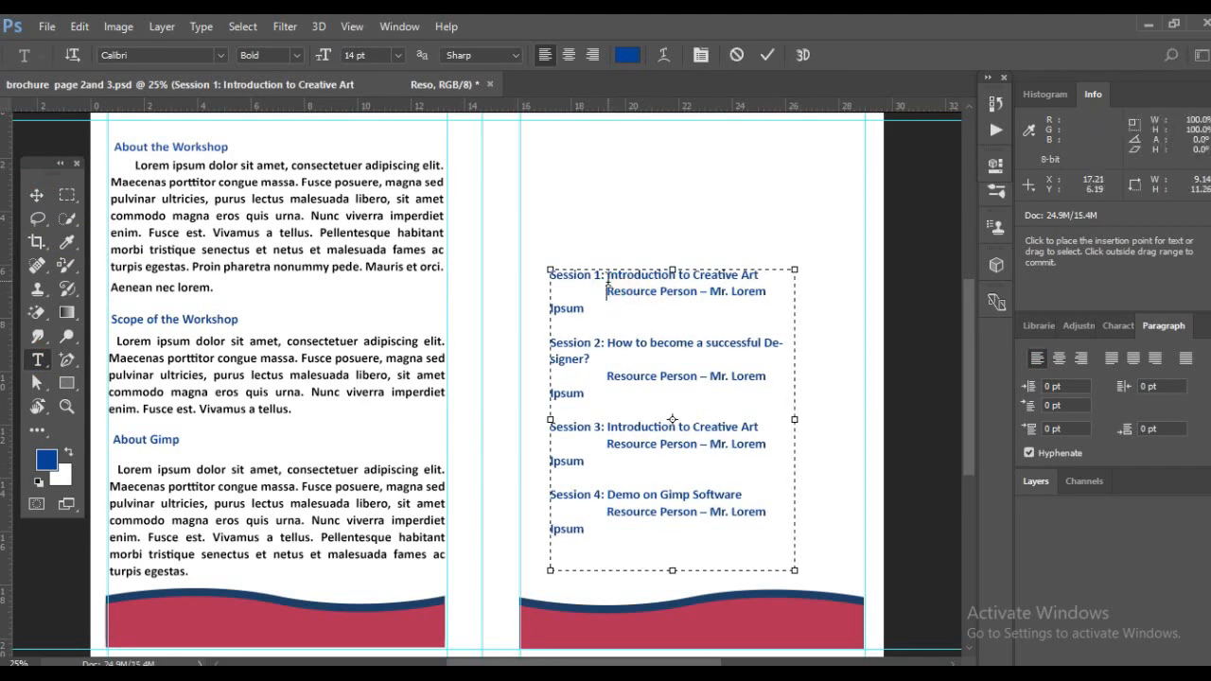
key(Return)
click(608, 316)
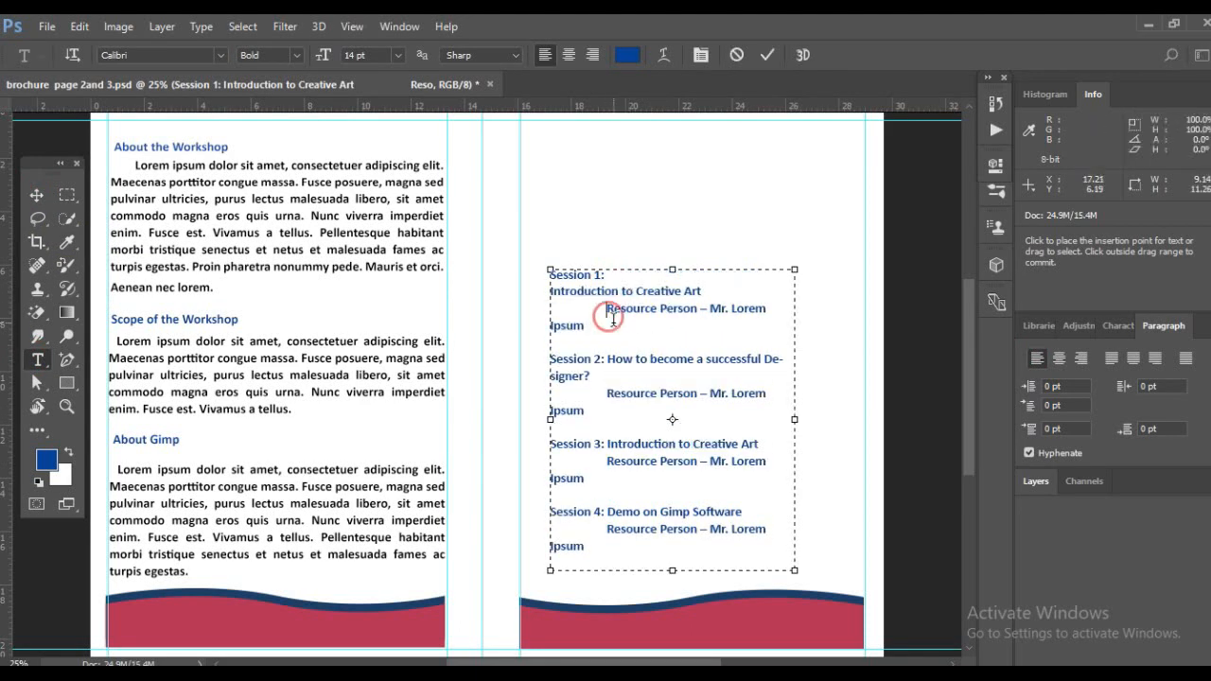
key(BackSpace)
key(BackSpace)
key(BackSpace)
key(BackSpace)
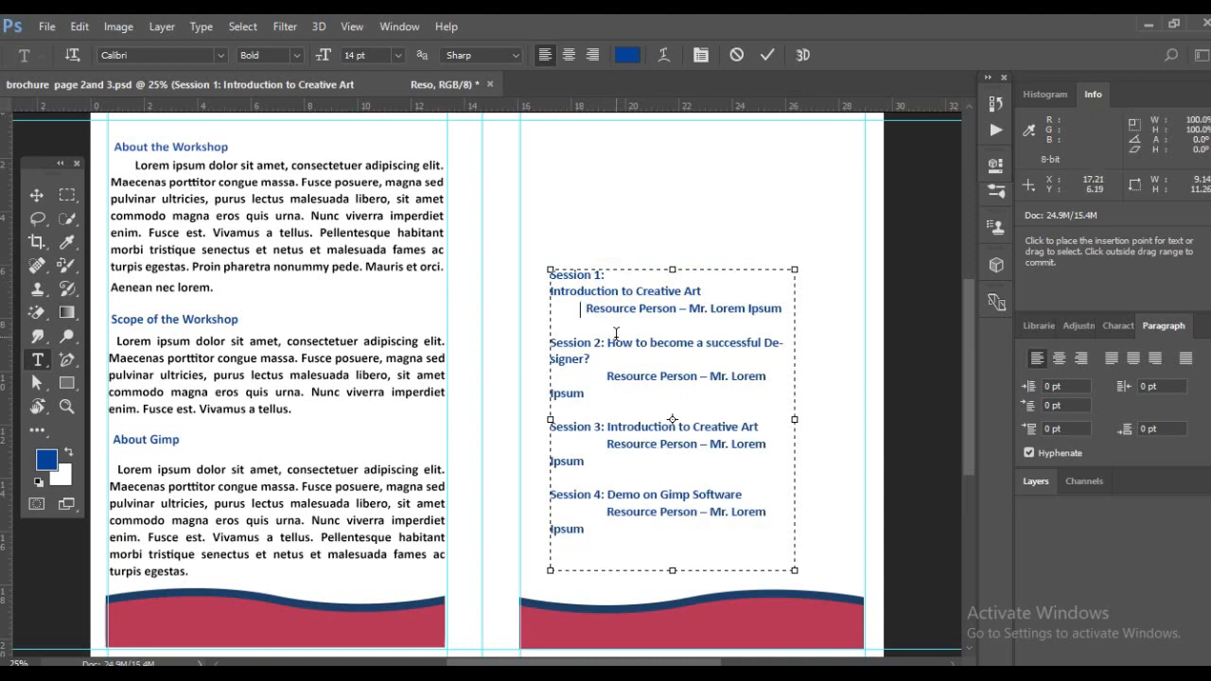
key(BackSpace)
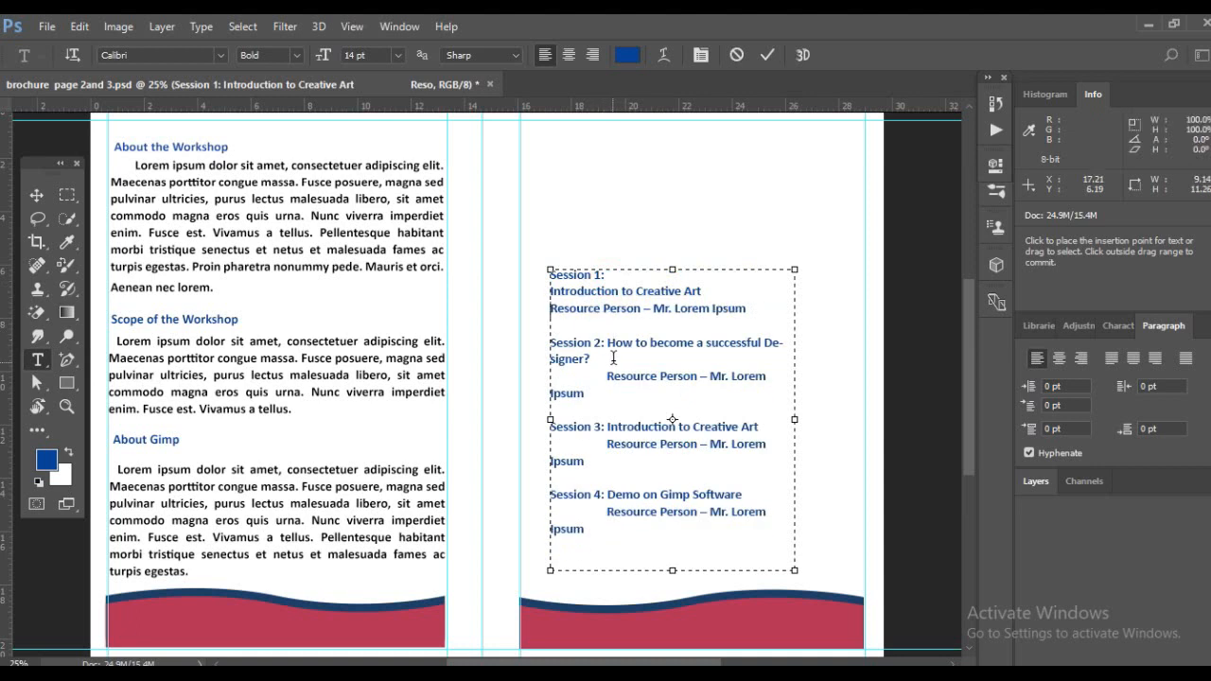
Move "How to become a successful Designer?" onto its own line below "Session 2:" and remove its resource person line's indent
click(606, 343)
key(Return)
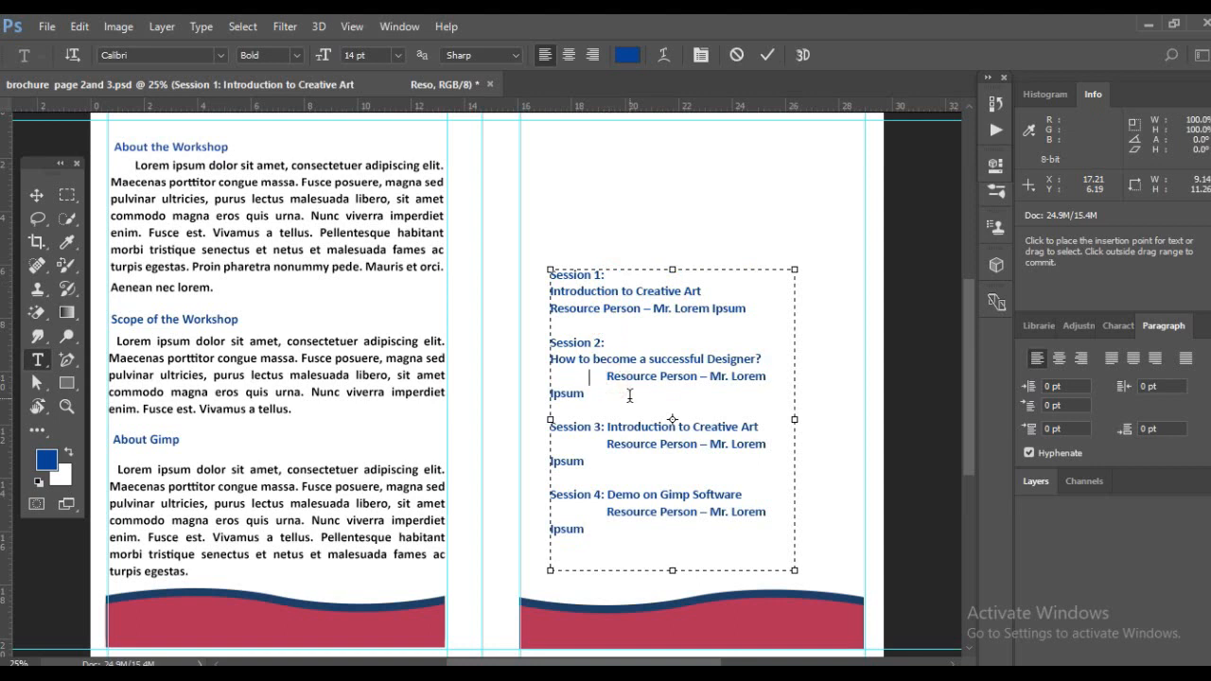
key(BackSpace)
key(BackSpace)
key(BackSpace)
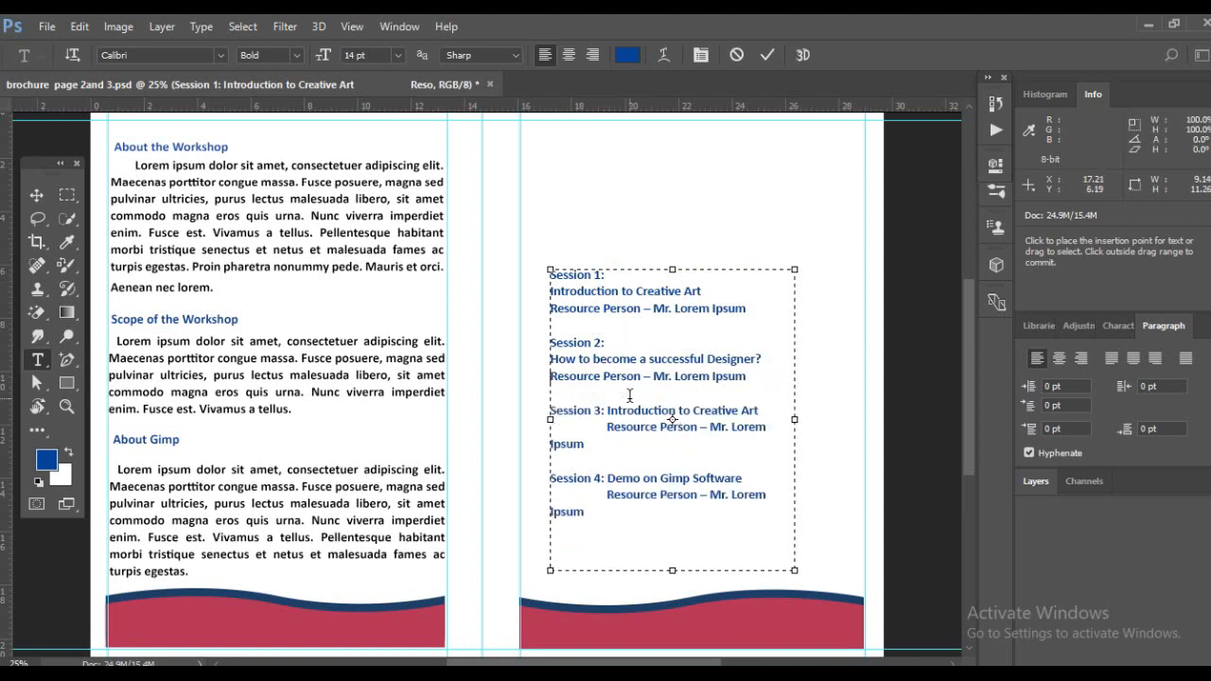
Break the line after "Session 3:" and remove the indent and extra space before its resource person line
click(610, 416)
key(Return)
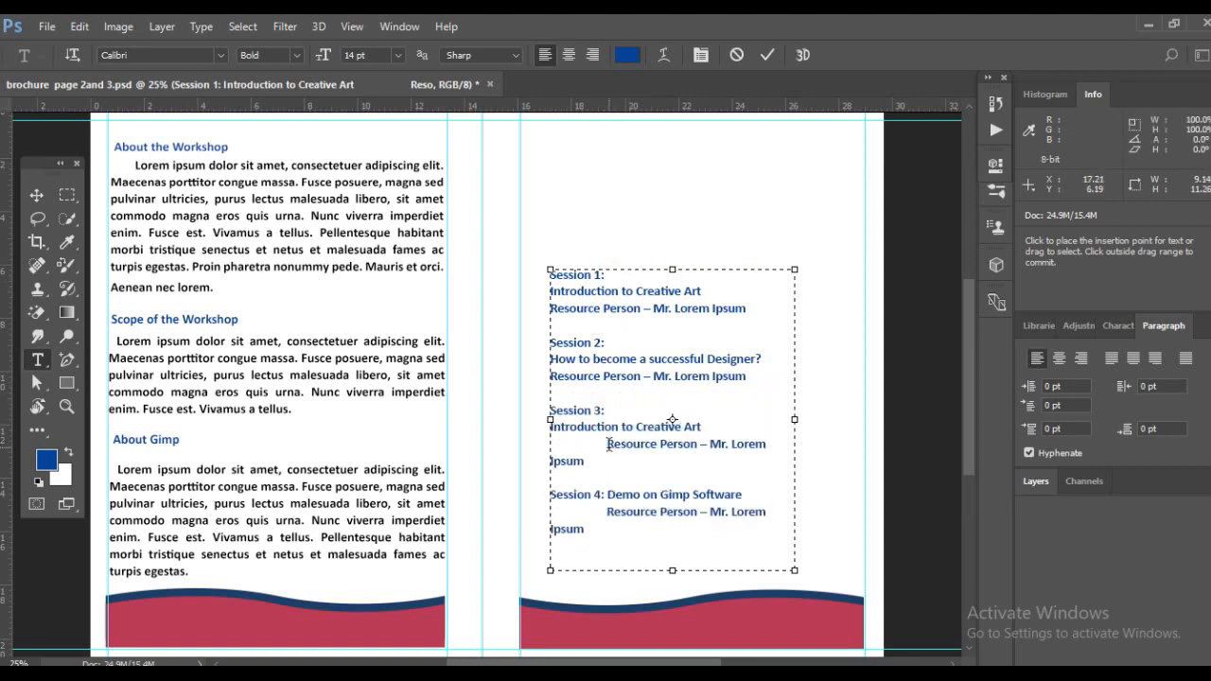
key(BackSpace)
key(BackSpace)
key(BackSpace)
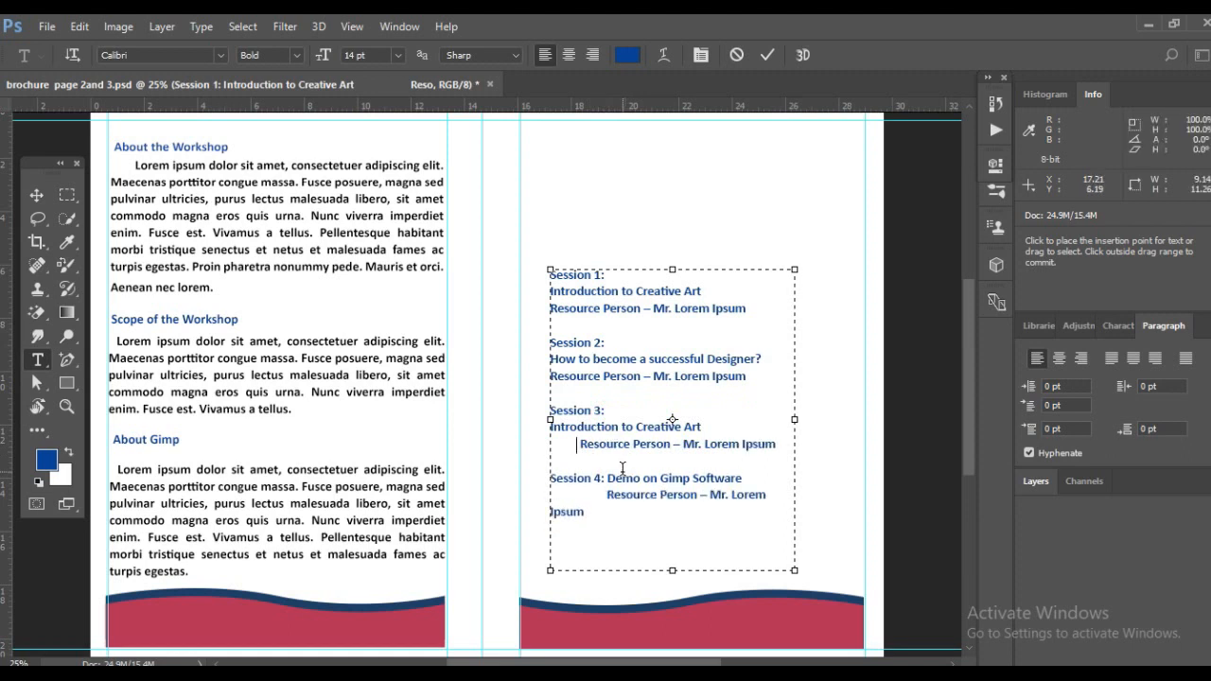
key(Delete)
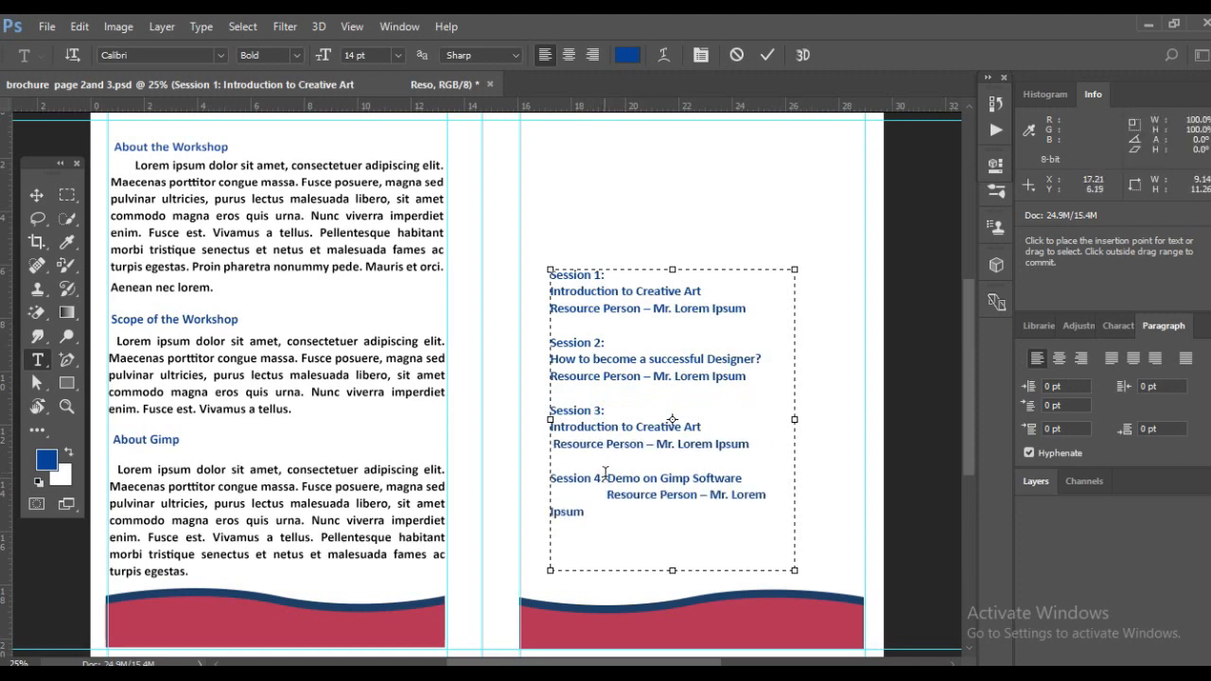
key(Delete)
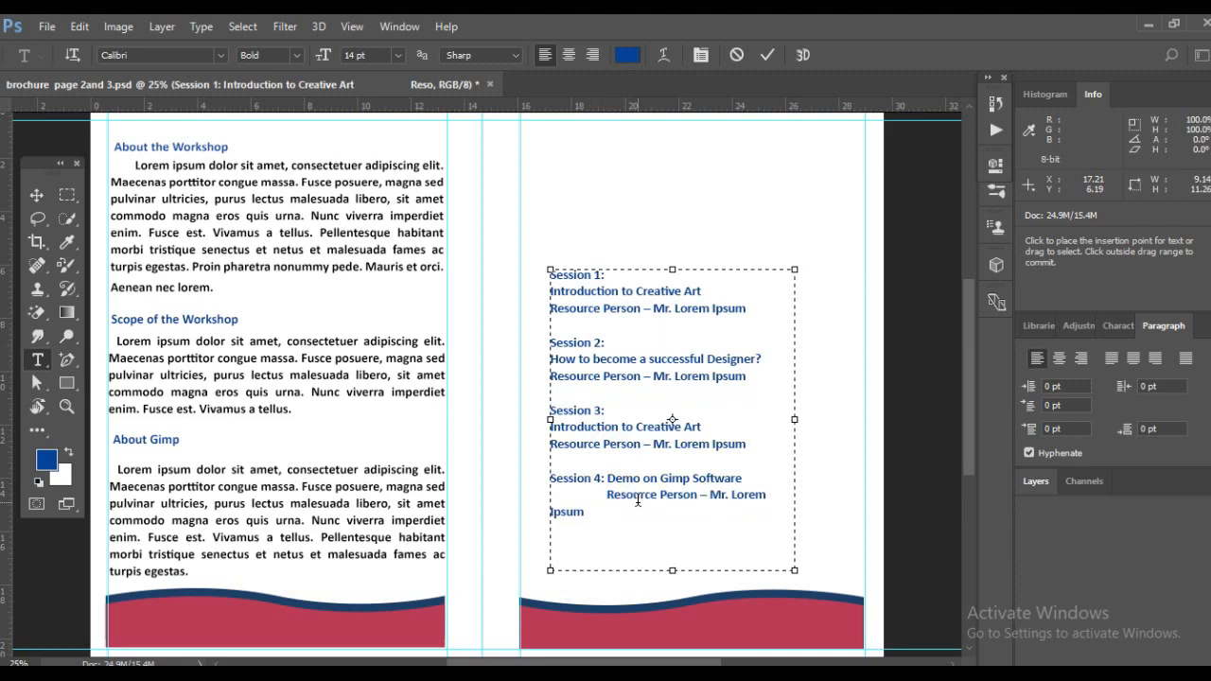
Put "Demo on Gimp Software" below "Session 4:", unindent its resource person line, and shorten the text box to about 9.7 cm high
key(Return)
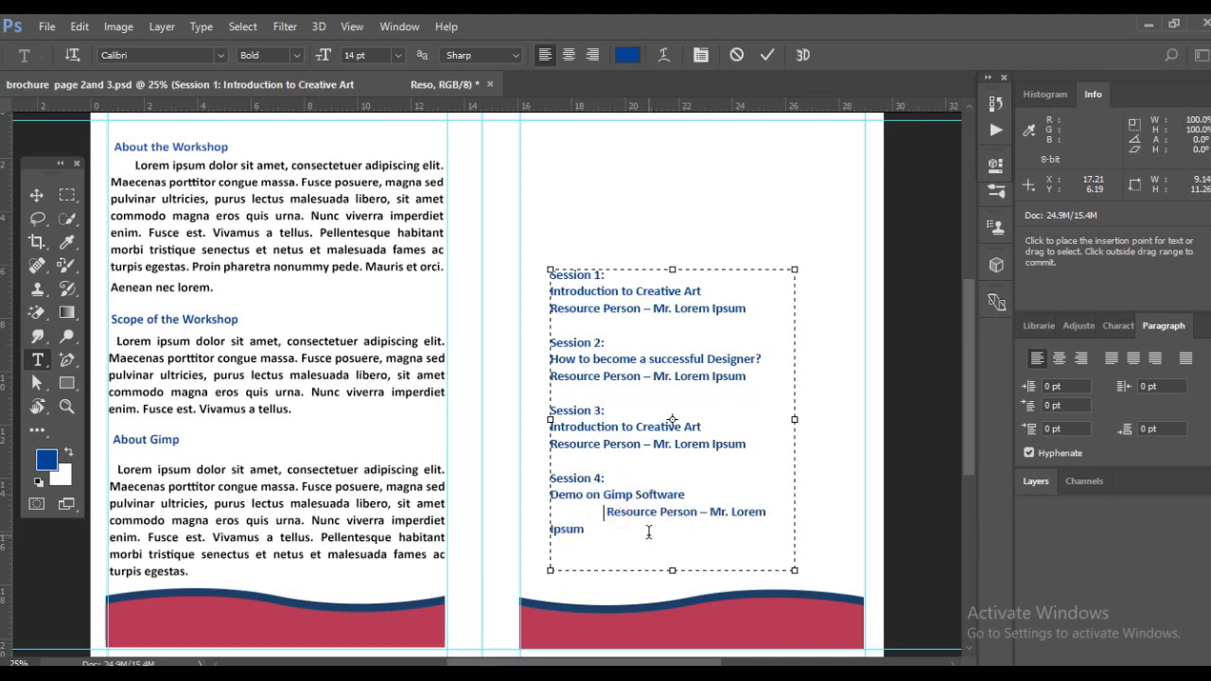
key(Delete)
key(BackSpace)
key(BackSpace)
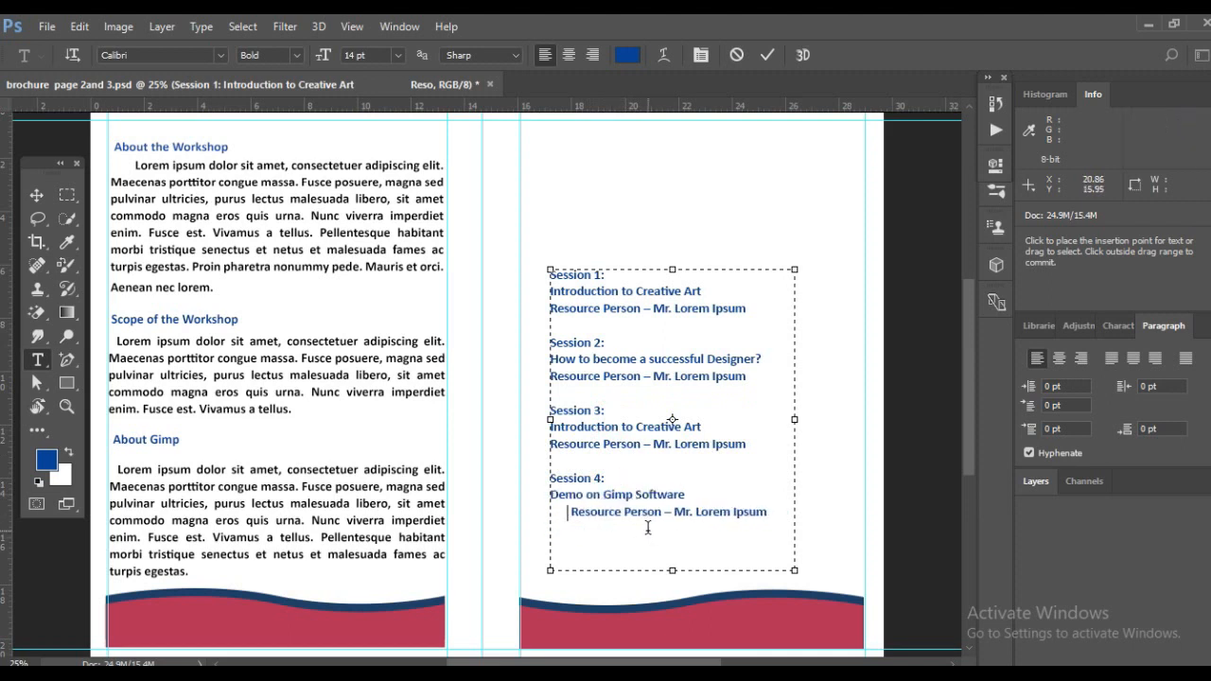
key(BackSpace)
key(BackSpace)
key(BackSpace)
key(BackSpace)
key(BackSpace)
key(BackSpace)
key(BackSpace)
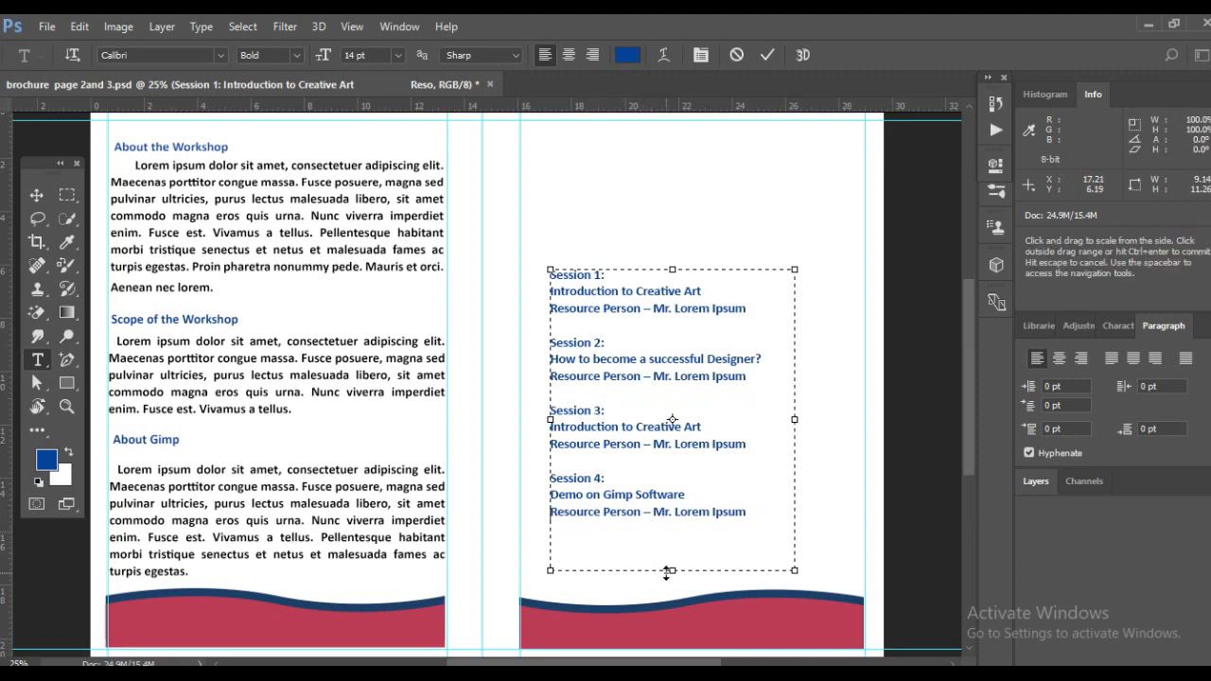
drag(672, 570, 687, 527)
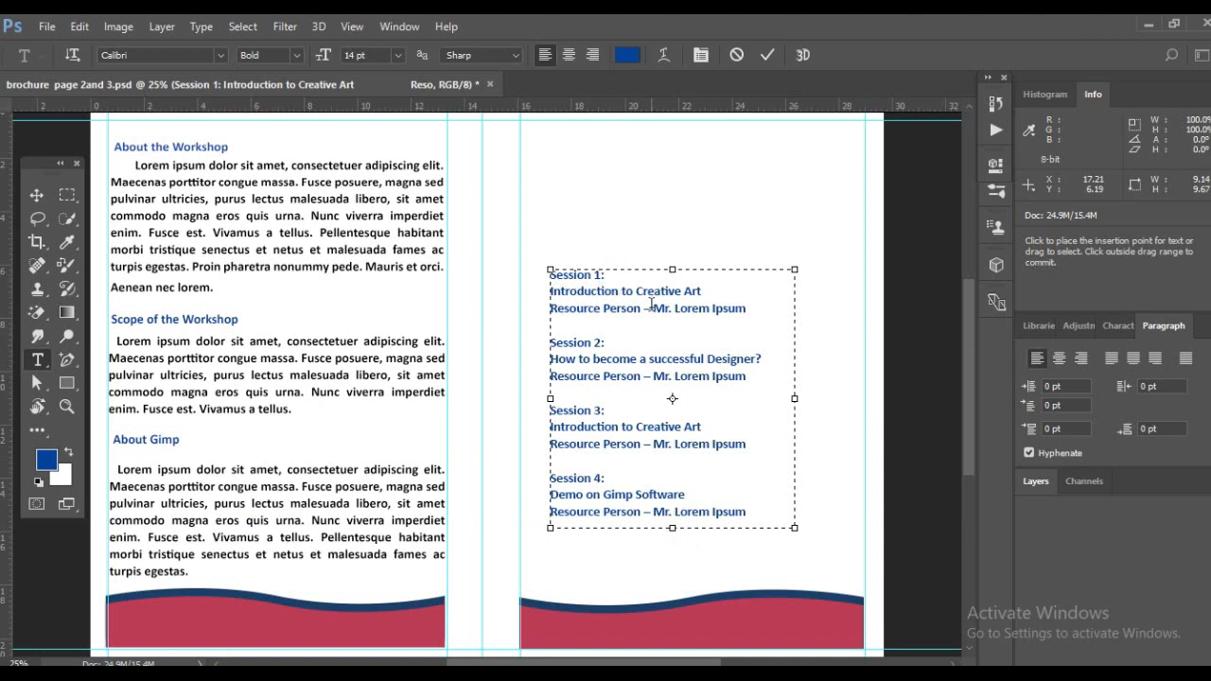
Recolor the title and resource person lines under Session 1 and Session 2 near-black, leaving their session headings blue
drag(749, 308, 552, 294)
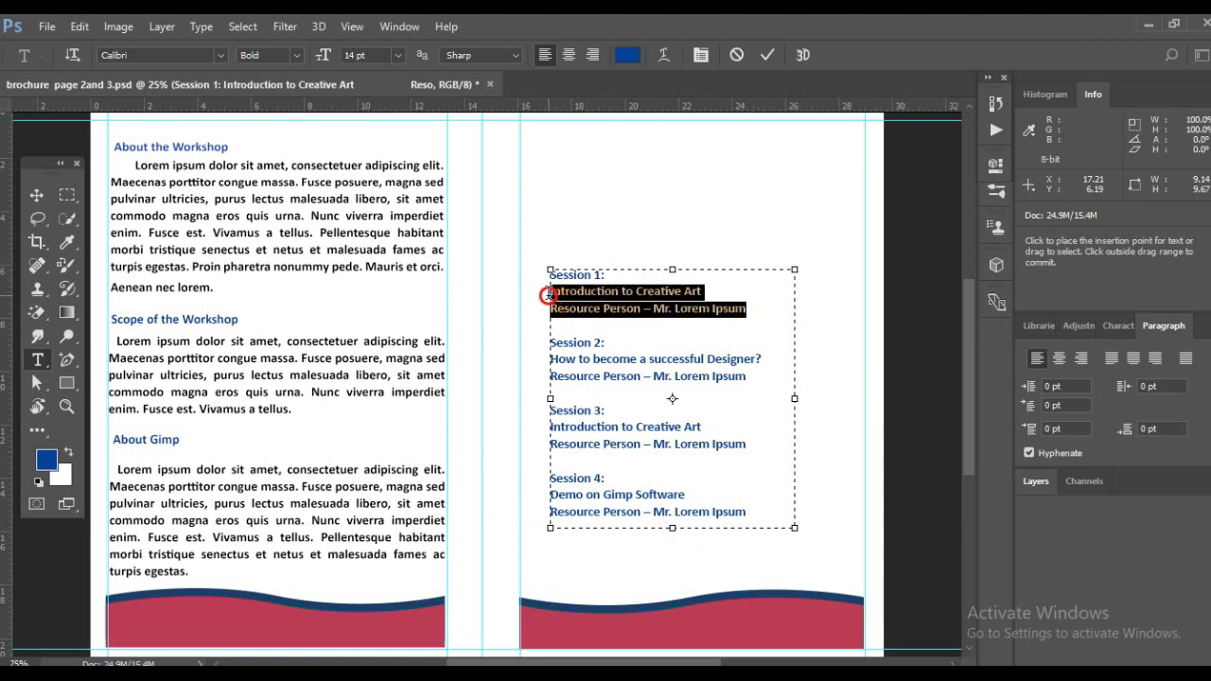
click(624, 55)
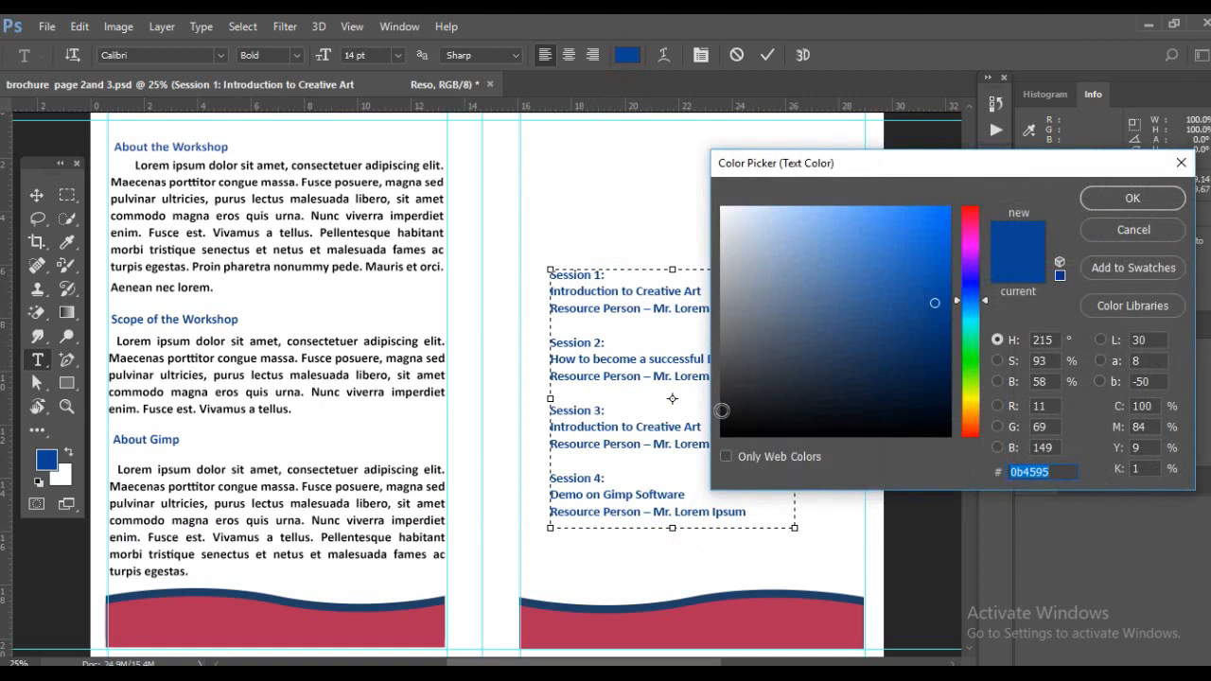
click(720, 410)
click(1129, 198)
drag(747, 377, 530, 362)
click(626, 54)
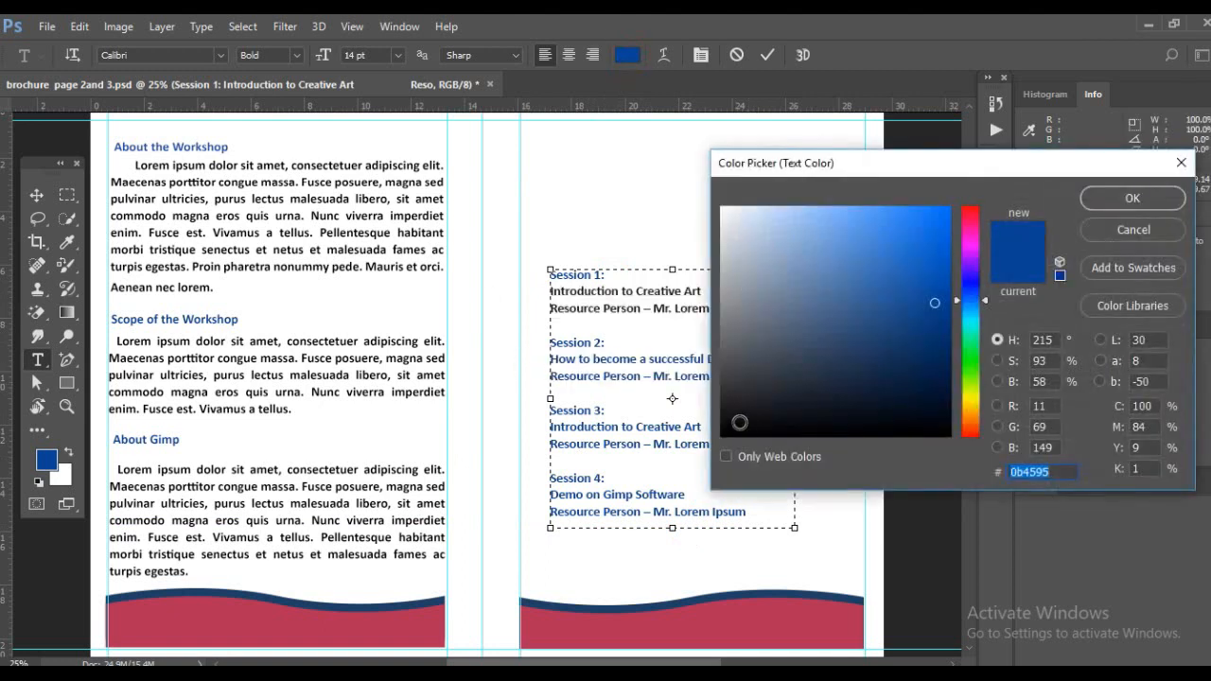
click(723, 409)
click(1132, 198)
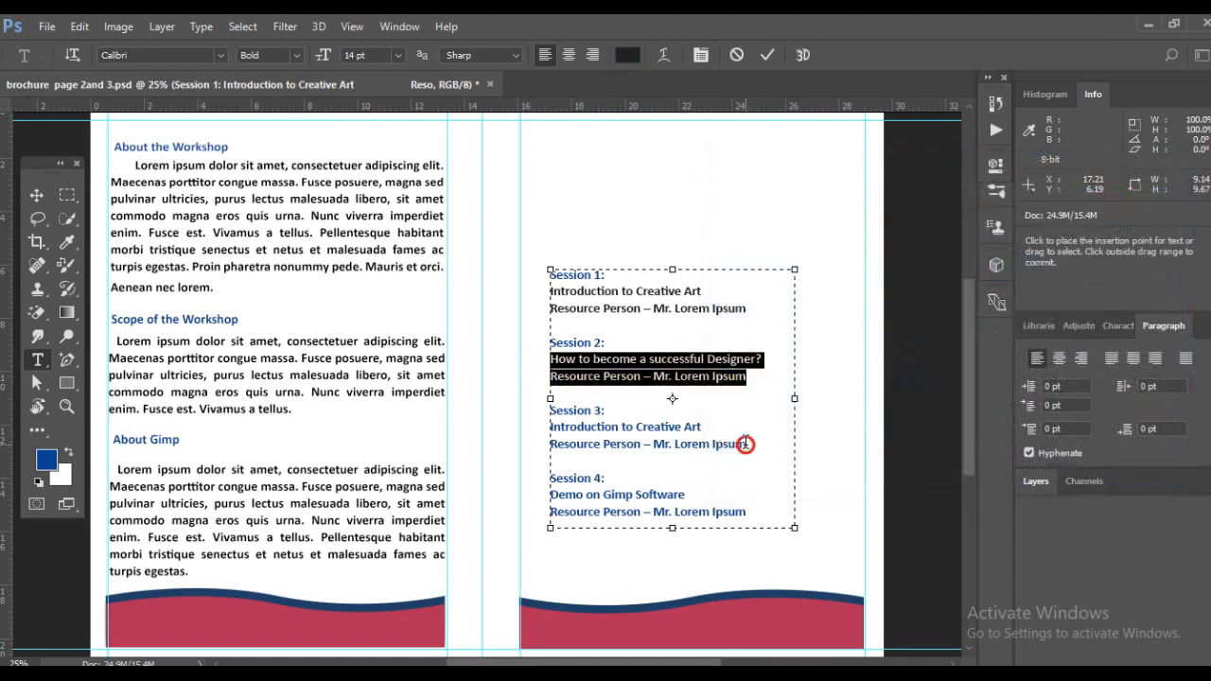
Recolor the title and resource person lines under Session 3 and Session 4 the same near-black
drag(745, 444, 540, 427)
click(627, 54)
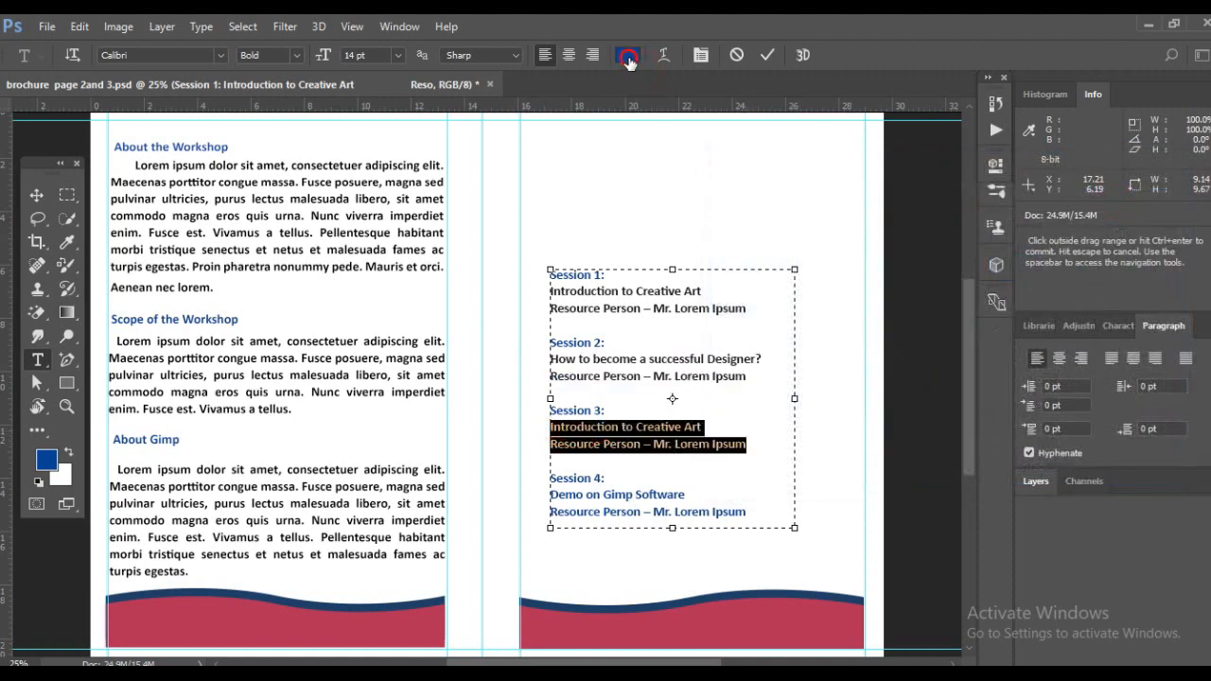
click(1088, 198)
drag(746, 512, 545, 494)
click(627, 55)
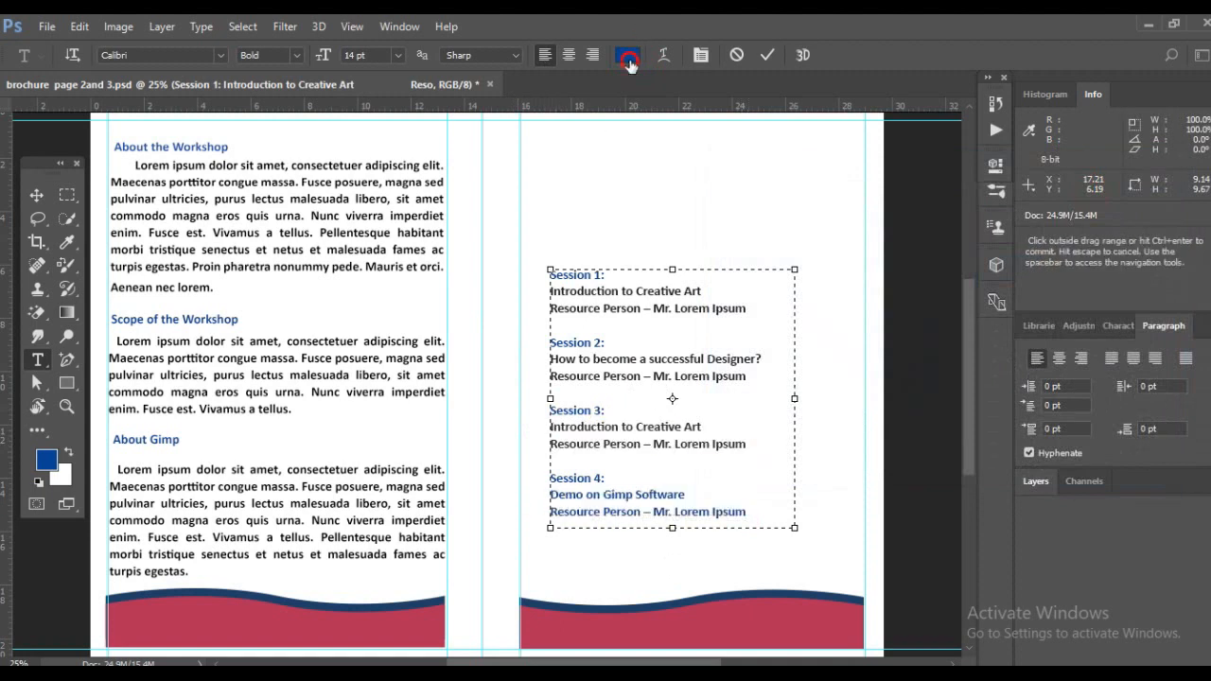
click(1132, 197)
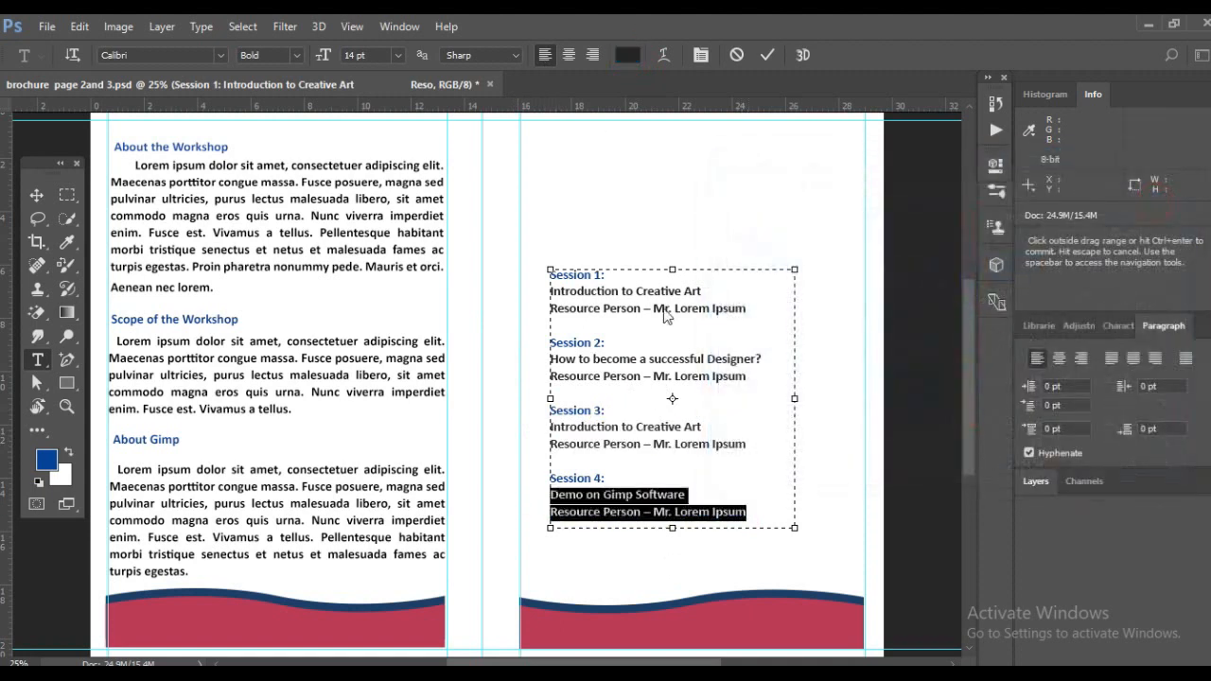
Move the session list up and slightly left so it starts just below the upper guide of the right-hand page
click(36, 194)
click(598, 305)
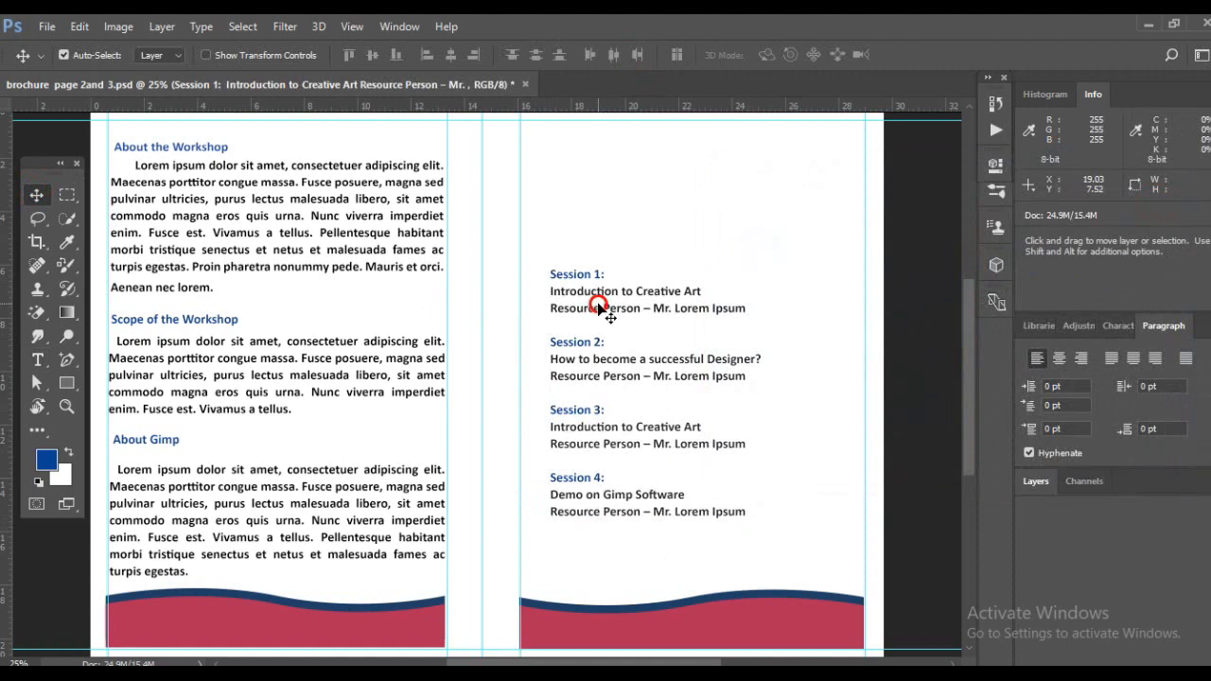
drag(598, 305, 587, 183)
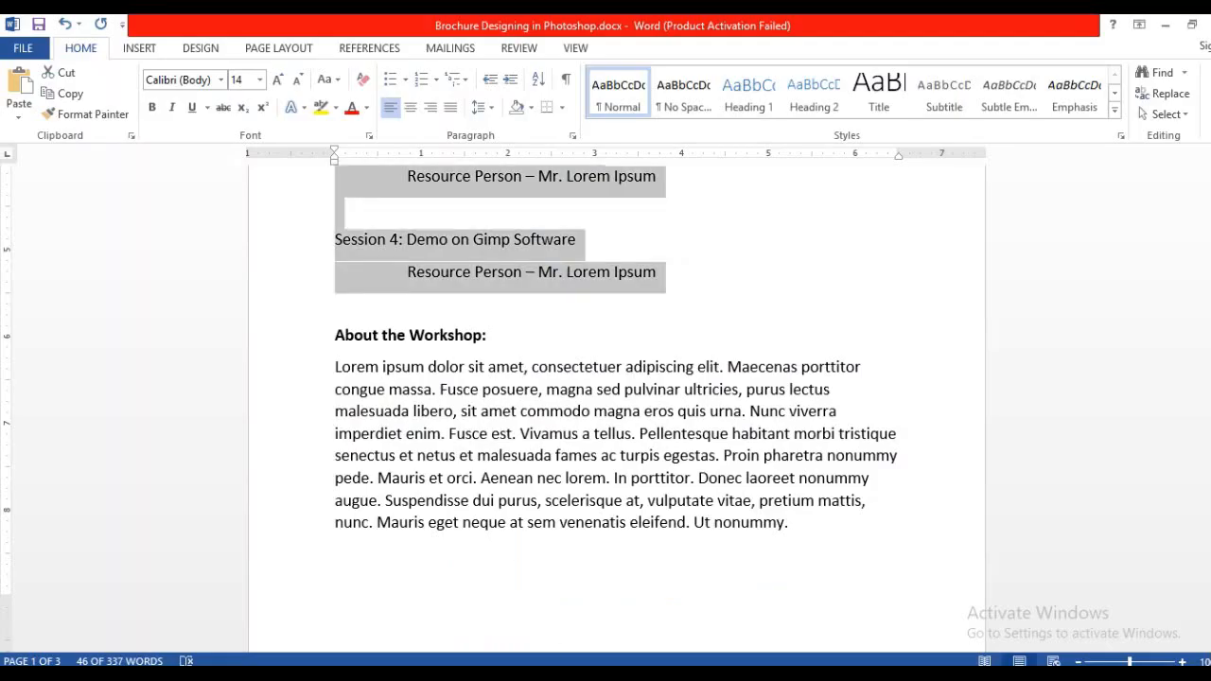
Switch to the Word document and copy the four-line "For Registration Contact" block
drag(1204, 287, 1203, 453)
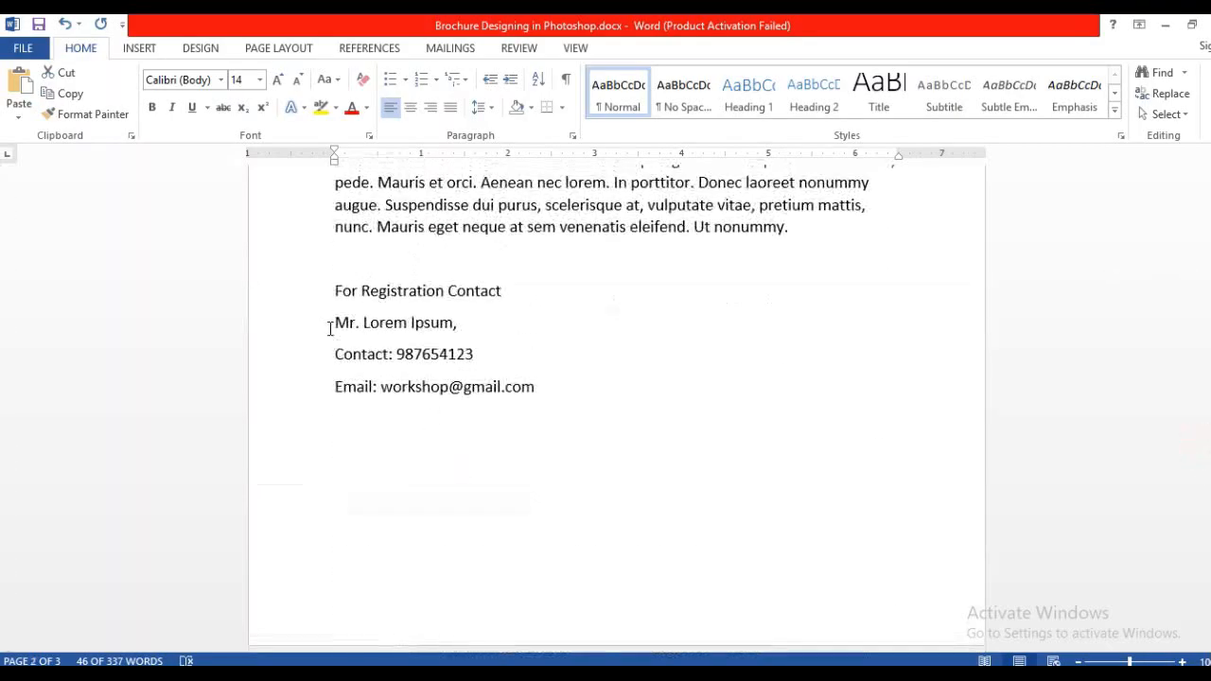
drag(333, 288, 593, 398)
key(ctrl+c)
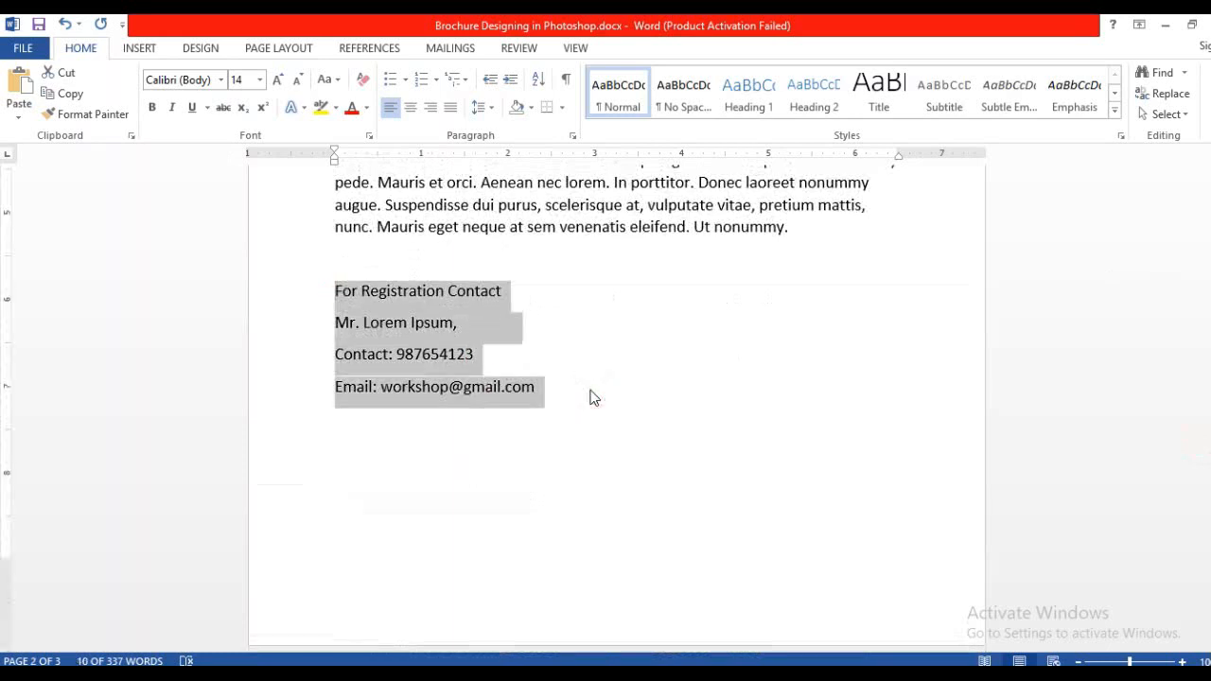
Back in Photoshop, paste the contact block into a new text box below the session list and shrink the box to about 7 × 2.8 cm
click(414, 665)
click(37, 360)
drag(541, 432, 813, 551)
key(ctrl+v)
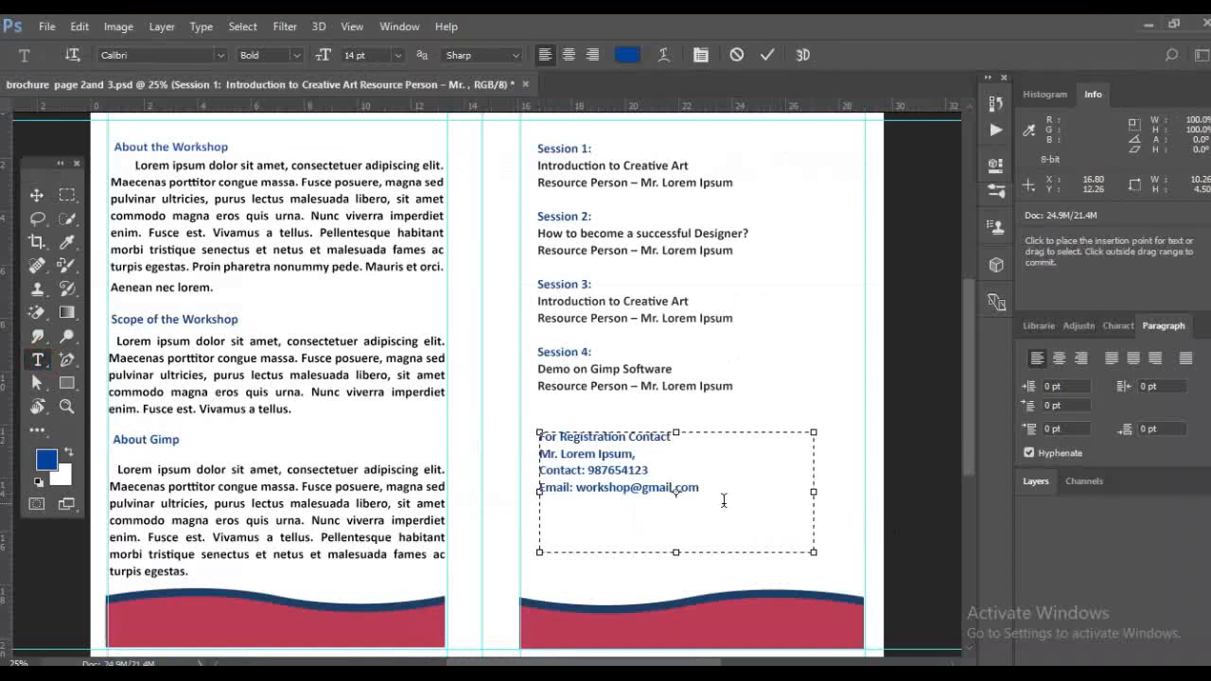
drag(676, 552, 676, 507)
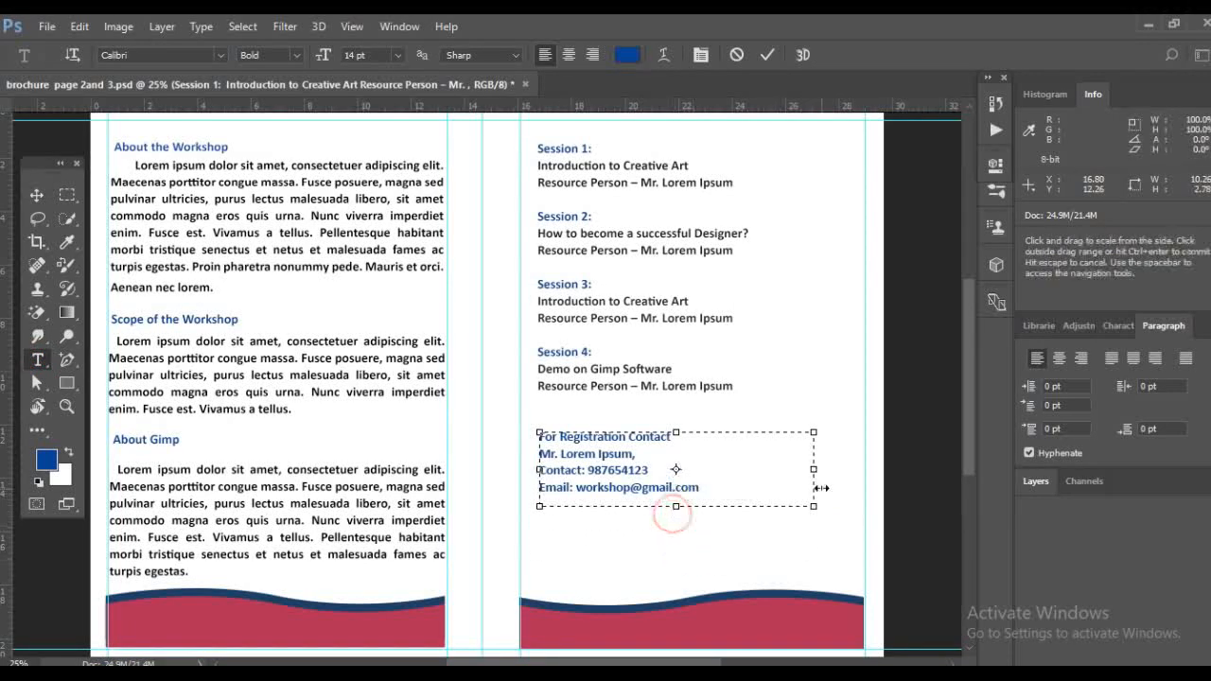
drag(822, 488, 514, 425)
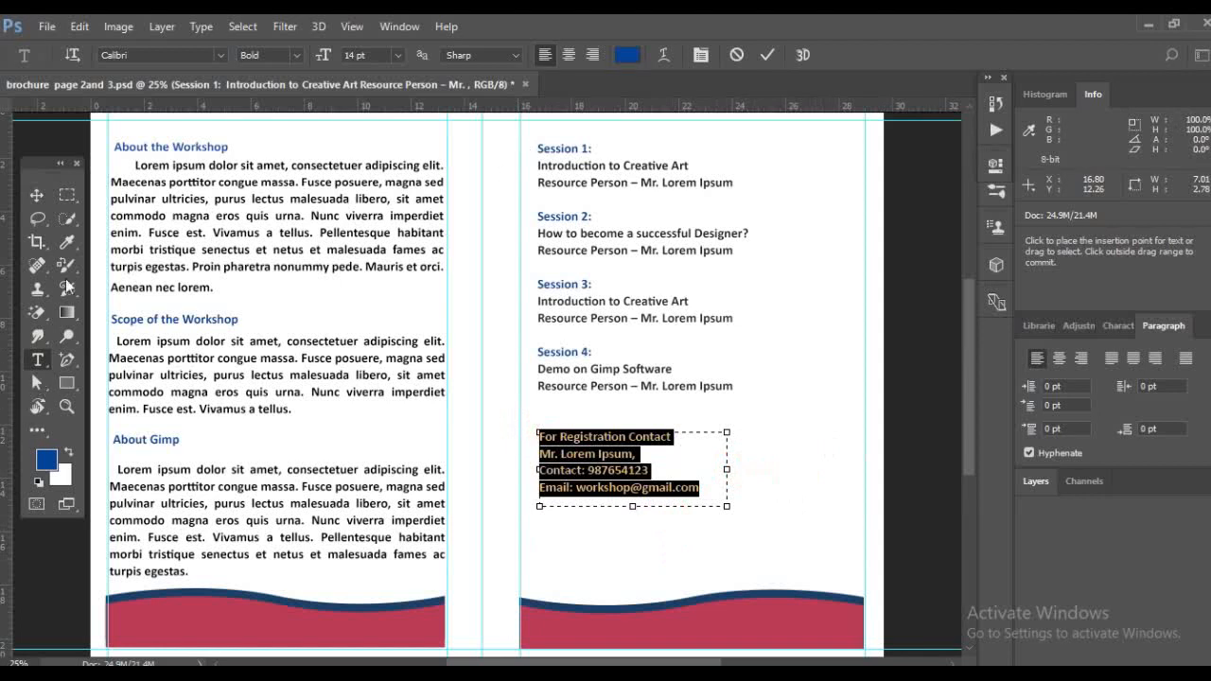
Color the registration contact text with the crimson sampled from the footer wave and move it slightly lower
click(44, 461)
click(374, 599)
click(1136, 196)
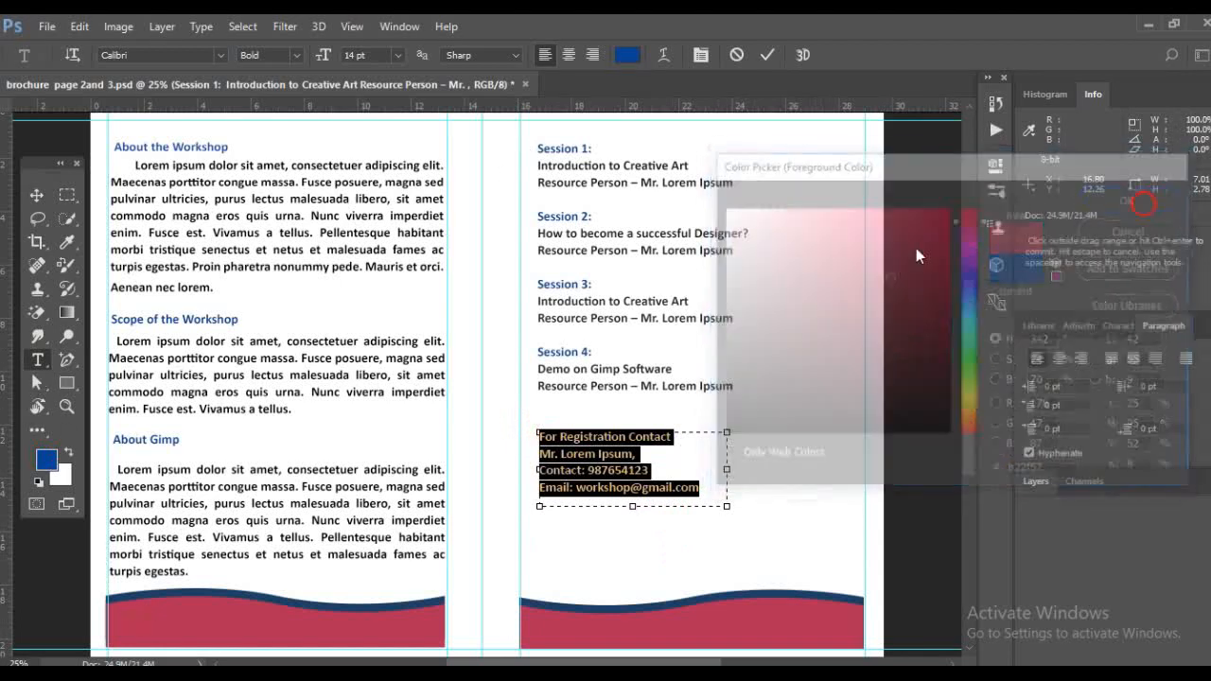
click(33, 194)
drag(577, 440, 580, 471)
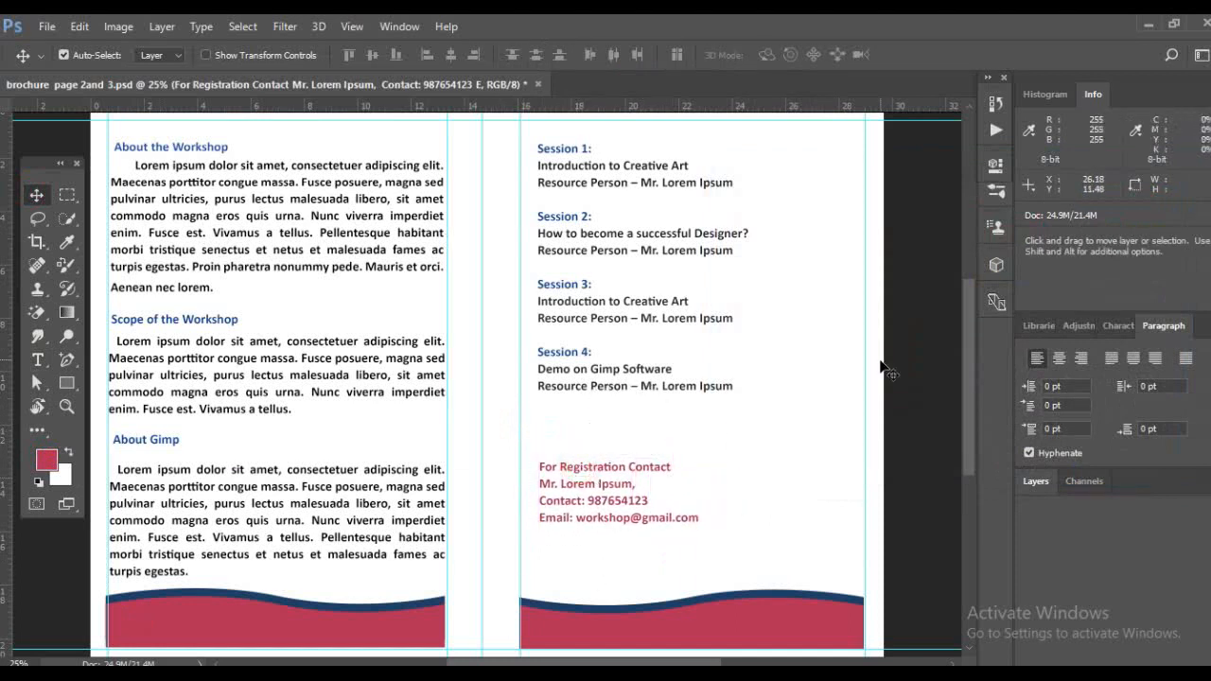
Draw a rounded rectangle with a 10 px radius, about 1000 × 1168 px, covering the session list
drag(965, 390, 971, 377)
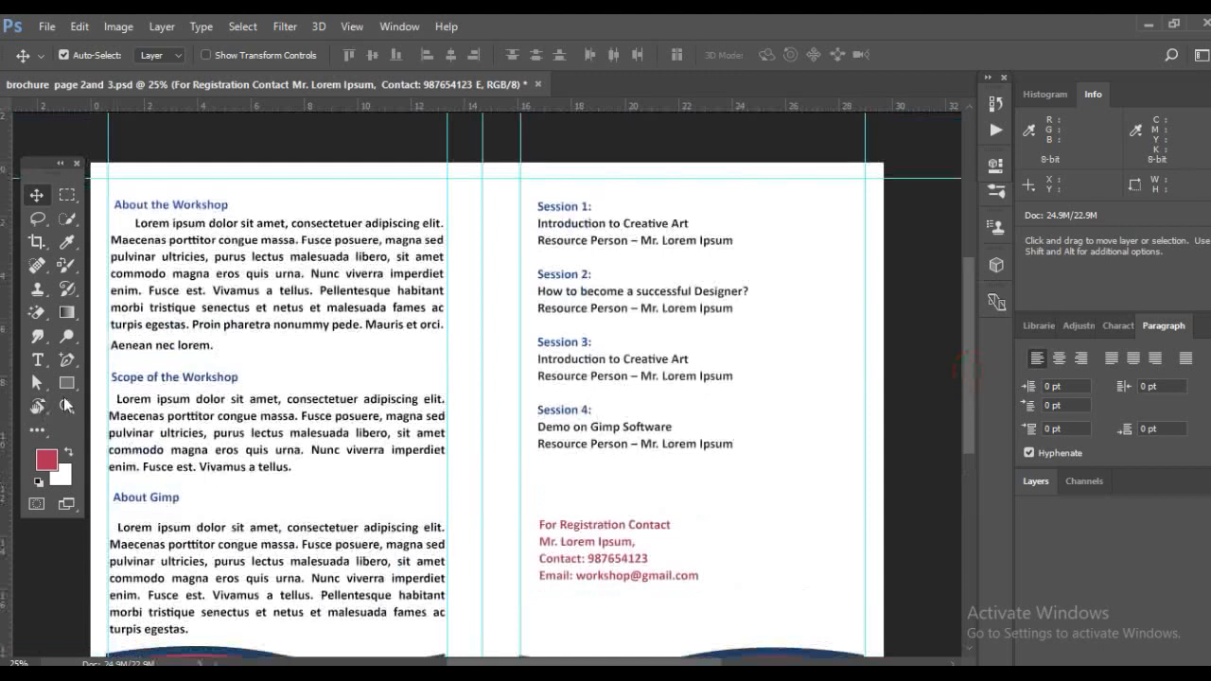
drag(69, 384, 139, 402)
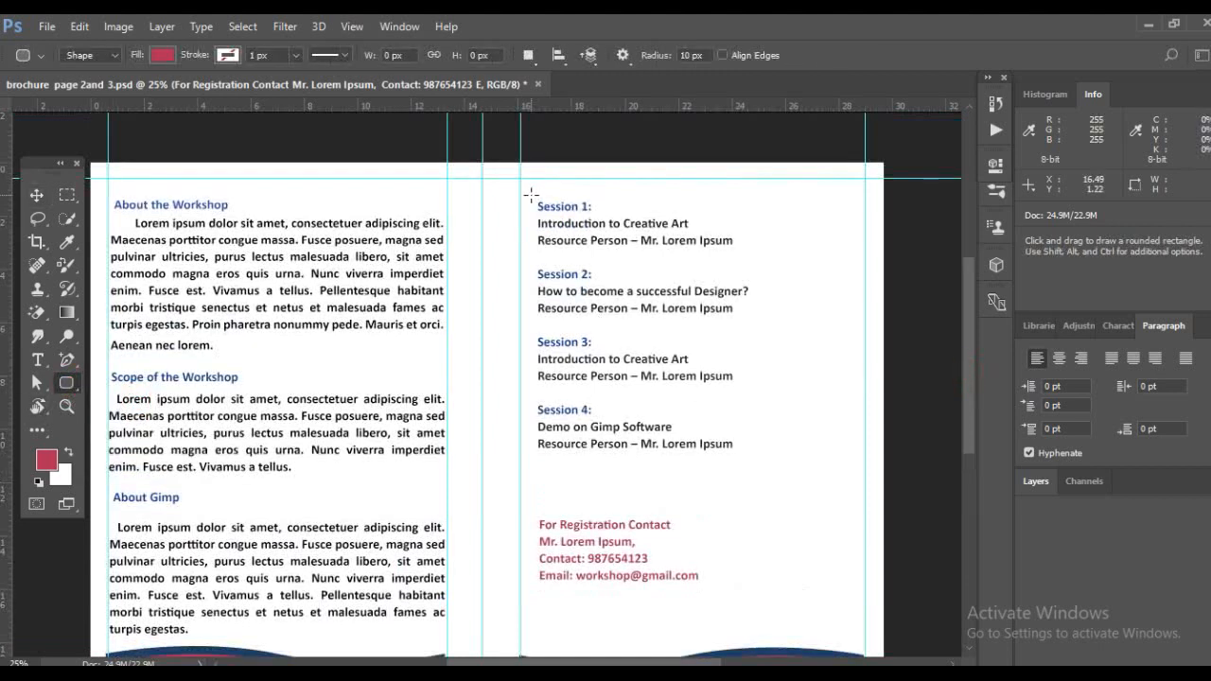
drag(533, 195, 757, 458)
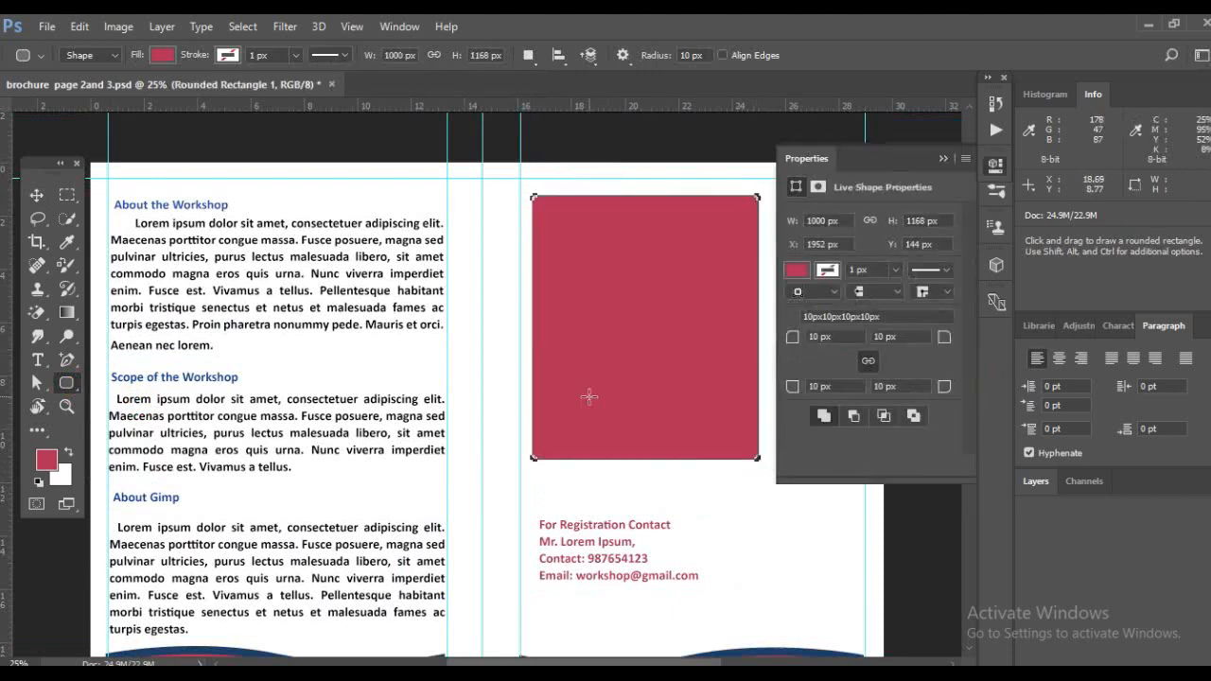
Fill the session rectangle with pale yellow-green and send it behind the session text
click(797, 271)
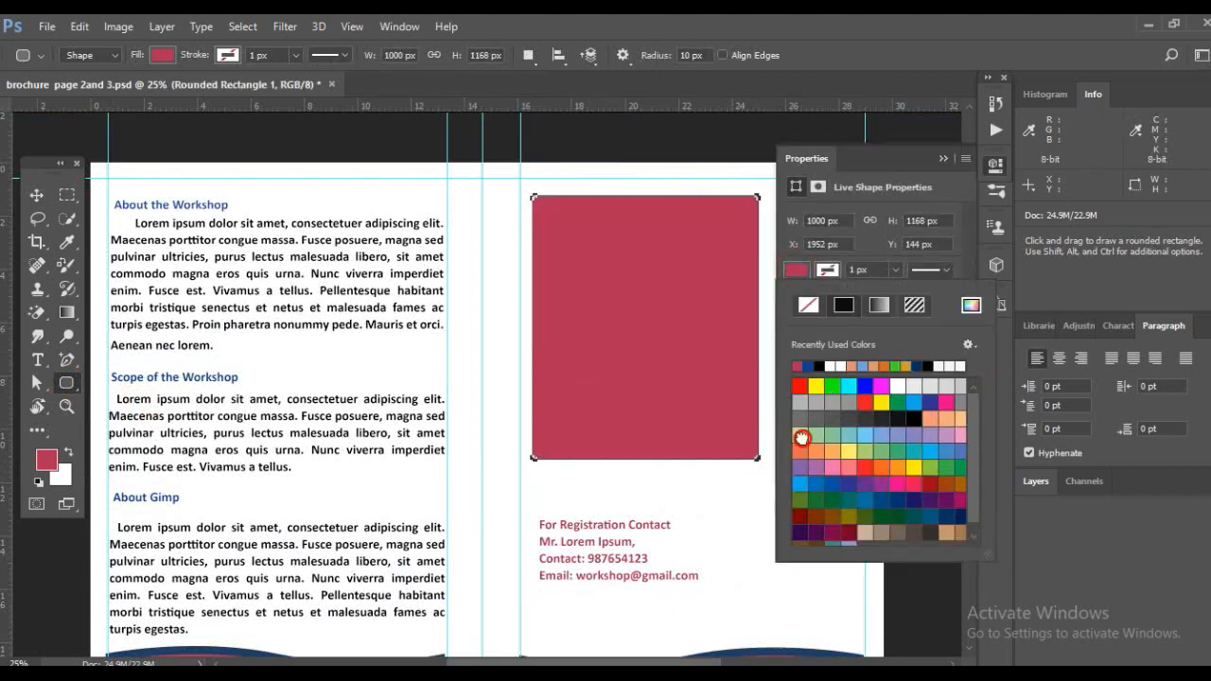
click(800, 437)
key(v)
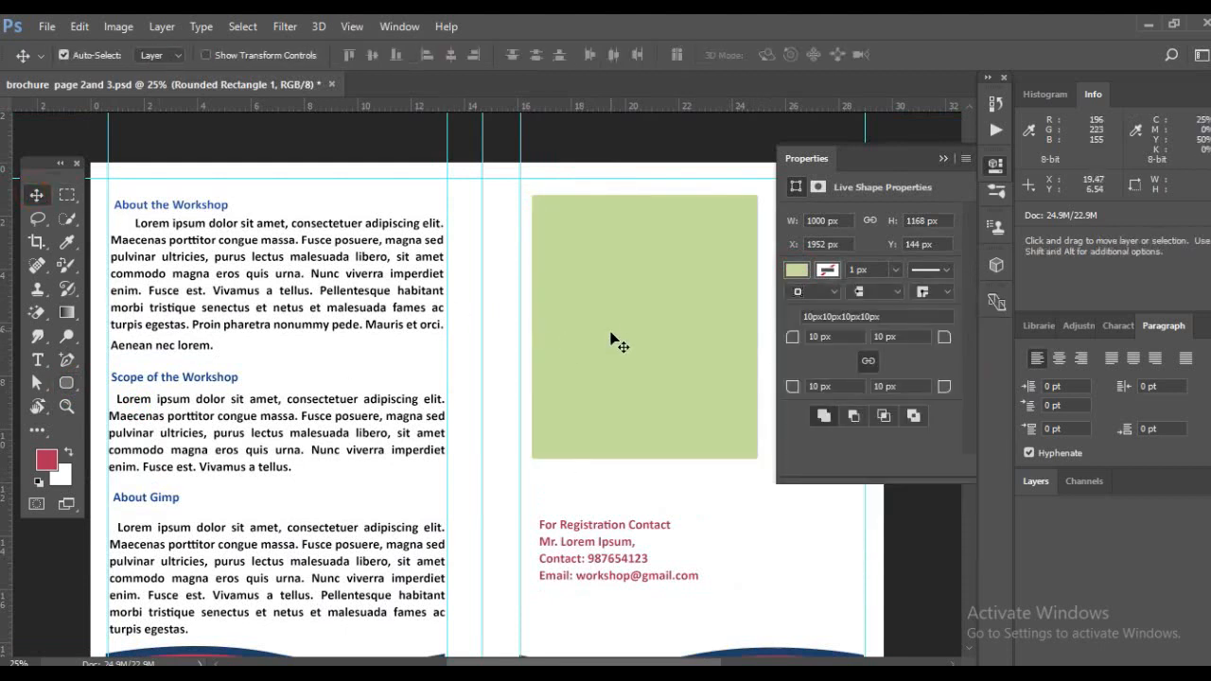
key(ctrl)
key(ctrl+[)
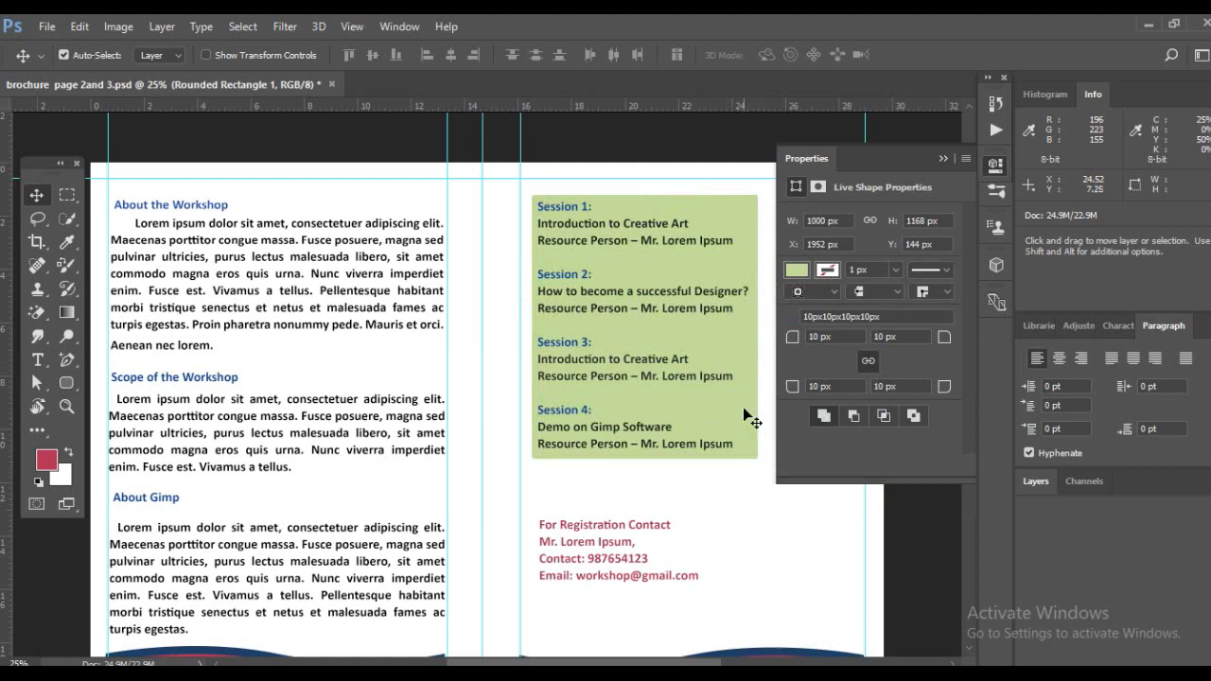
Draw a rounded rectangle about 988 × 356 px around the registration contact text and open its fill colors
click(67, 382)
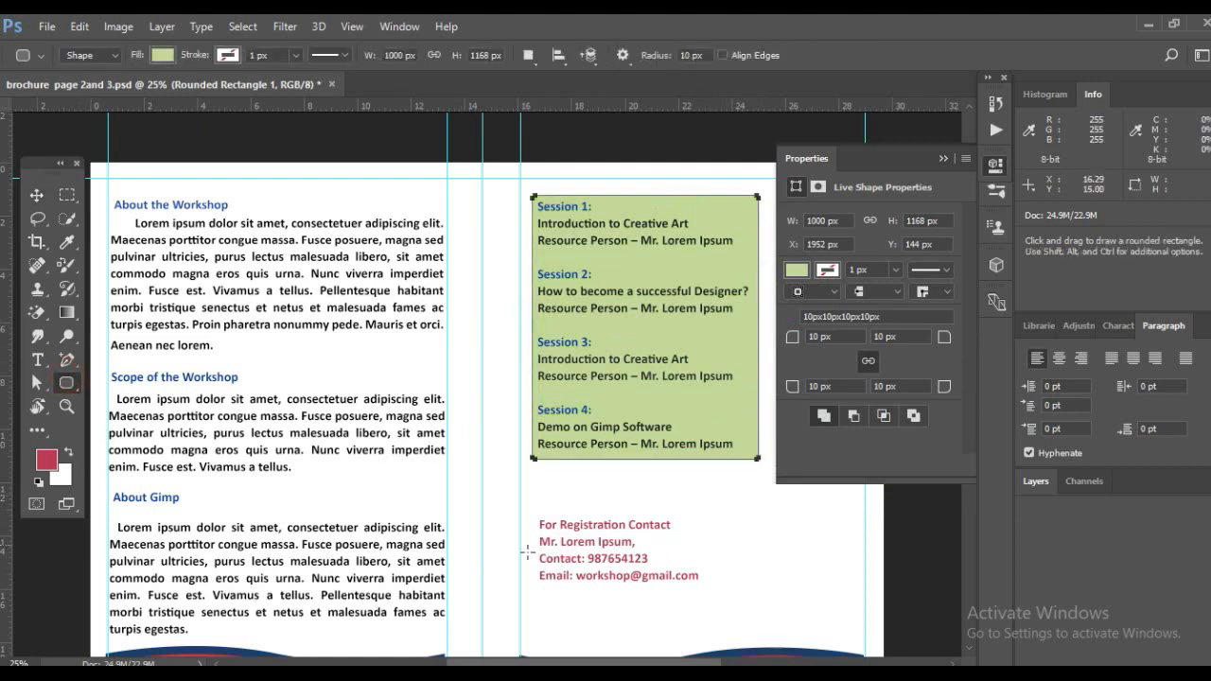
drag(536, 515, 760, 592)
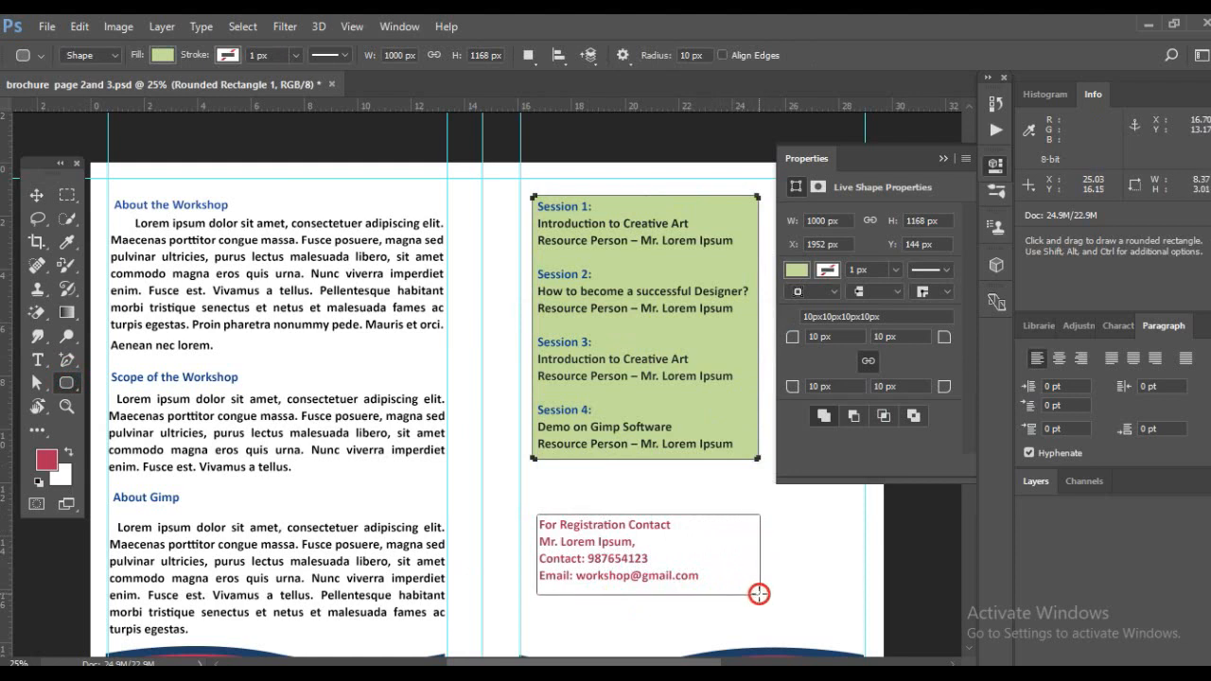
click(799, 271)
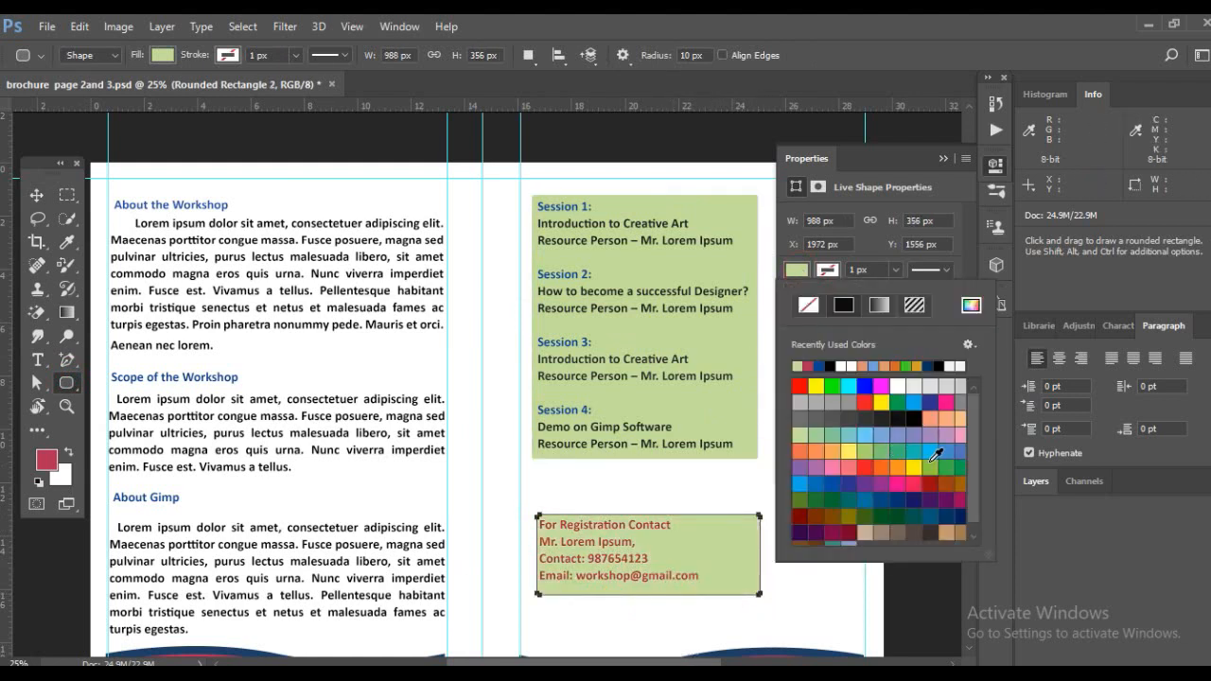
Try peach, dark green and tan fills on the contact rectangle
click(945, 419)
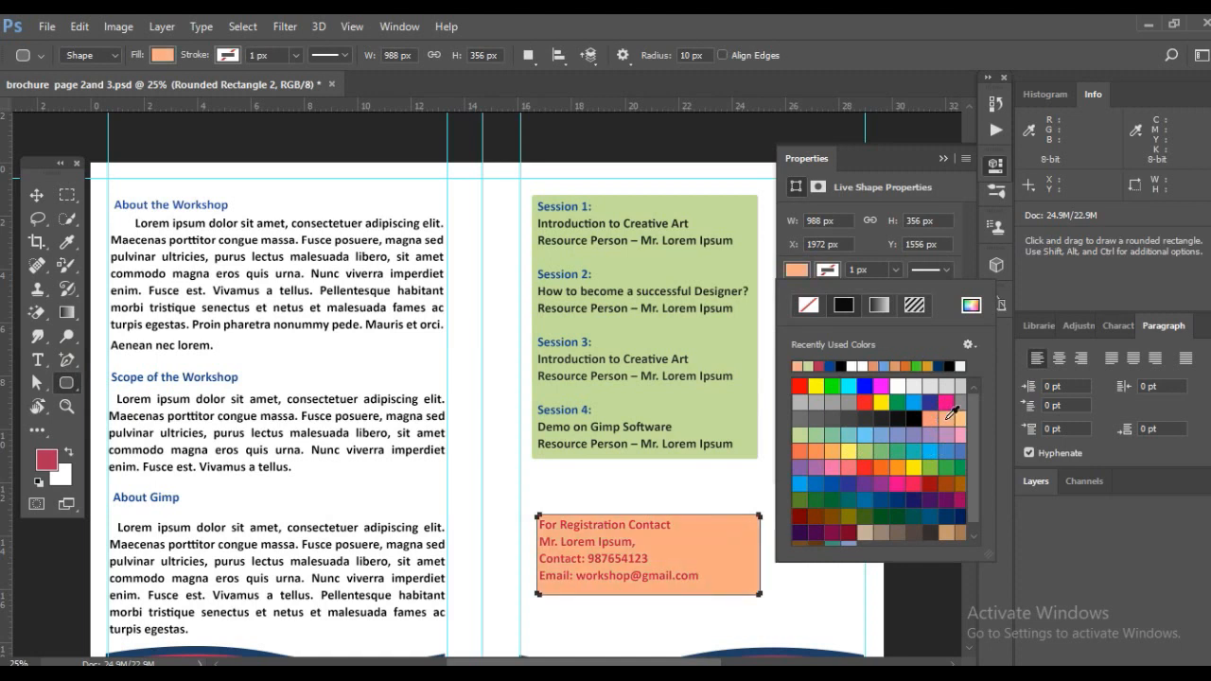
click(805, 500)
click(946, 533)
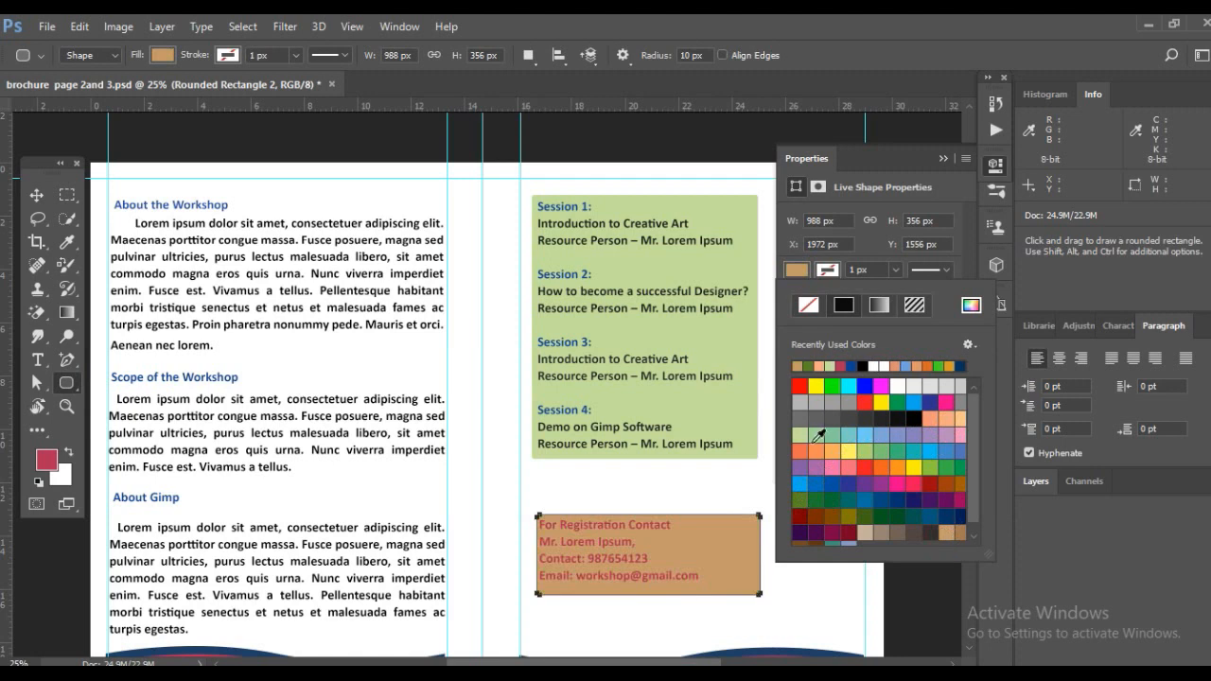
Fill the contact rectangle with soft pastel green and deselect it
click(800, 435)
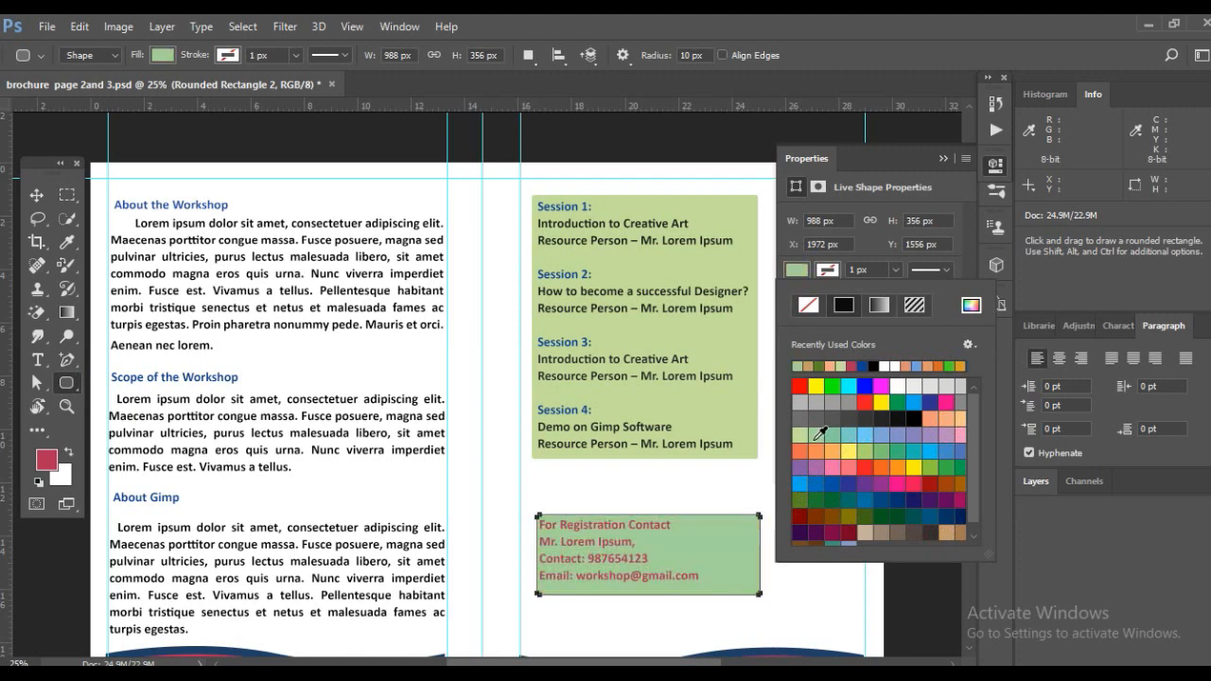
click(36, 192)
click(823, 549)
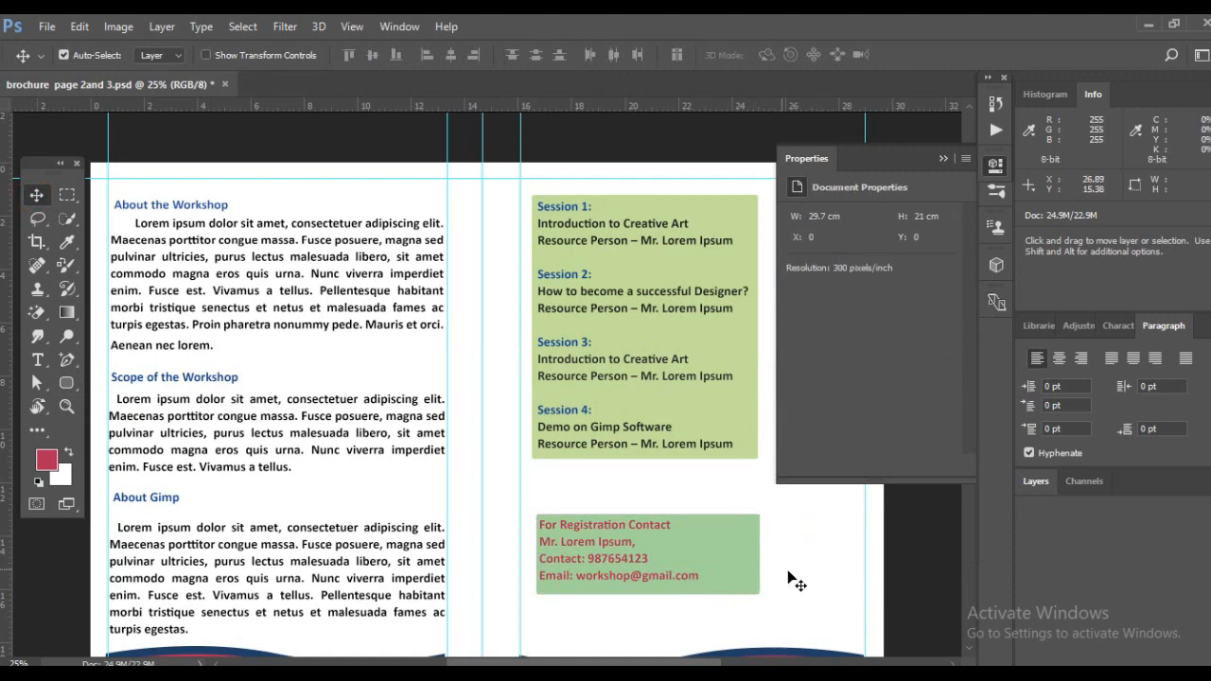
click(943, 158)
Move the contact text and its green rectangle together up to just below the session box
key(space)
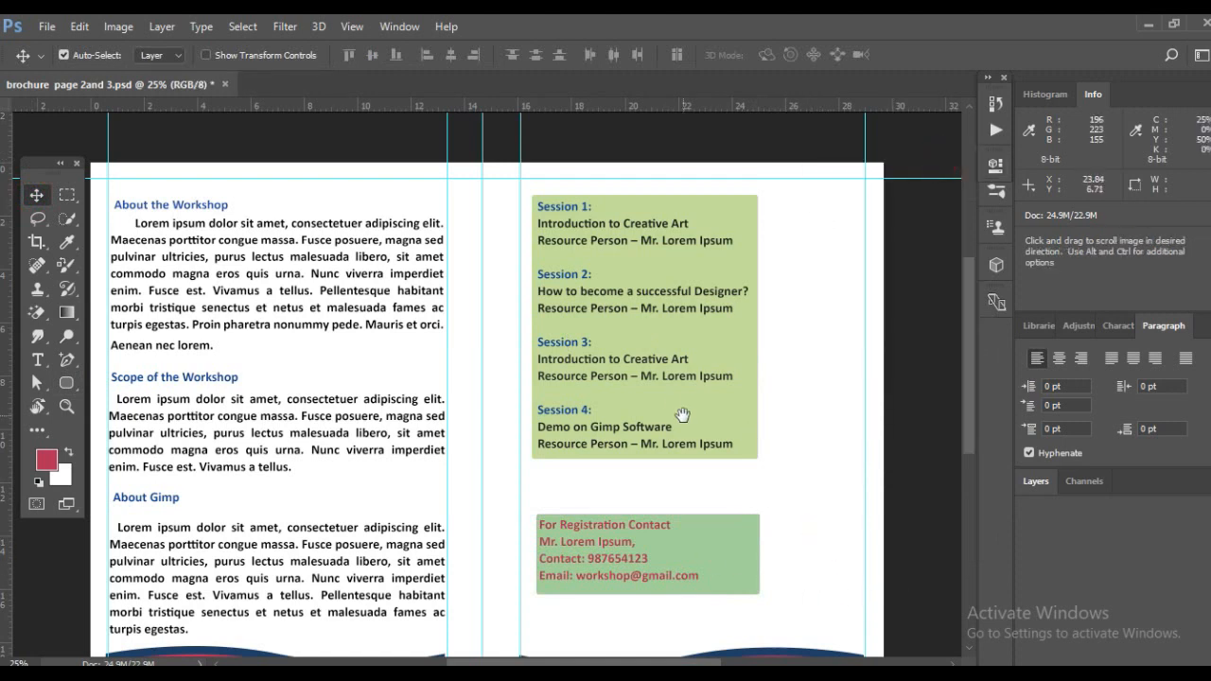
drag(683, 415, 686, 379)
drag(610, 466, 663, 568)
drag(649, 516, 647, 474)
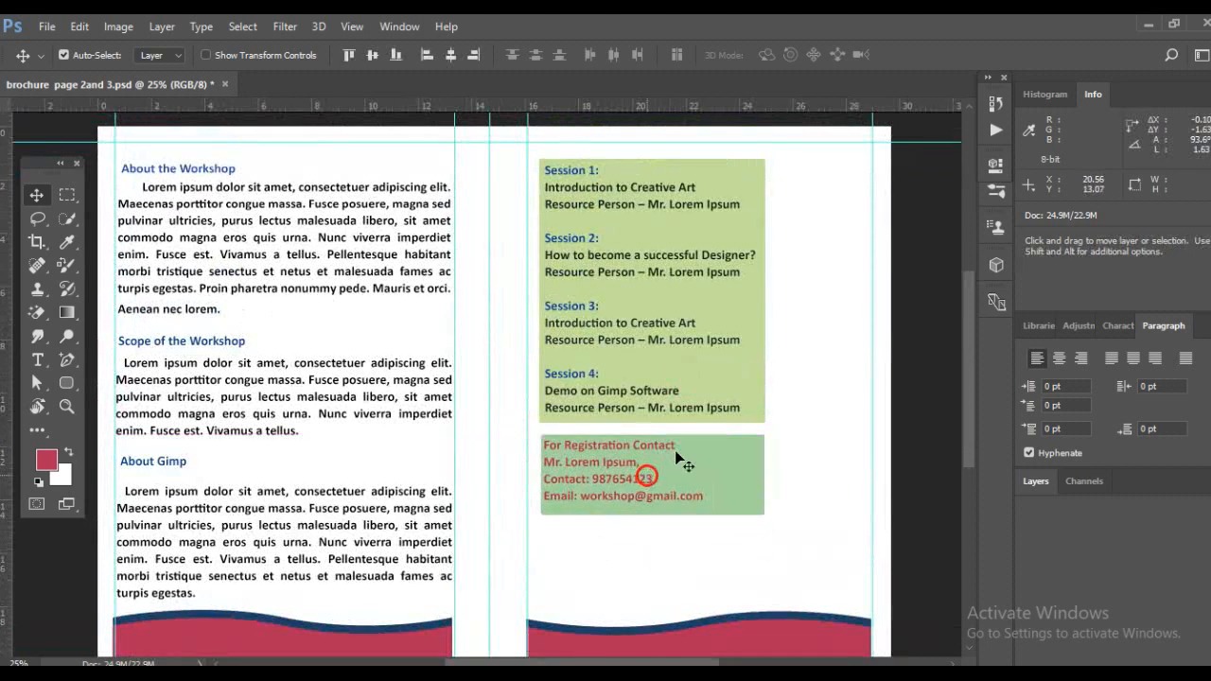
Shift the session and contact blocks together down and right, and enlarge them proportionally to about 113% within the right-hand page
drag(800, 176, 622, 540)
drag(663, 378, 668, 427)
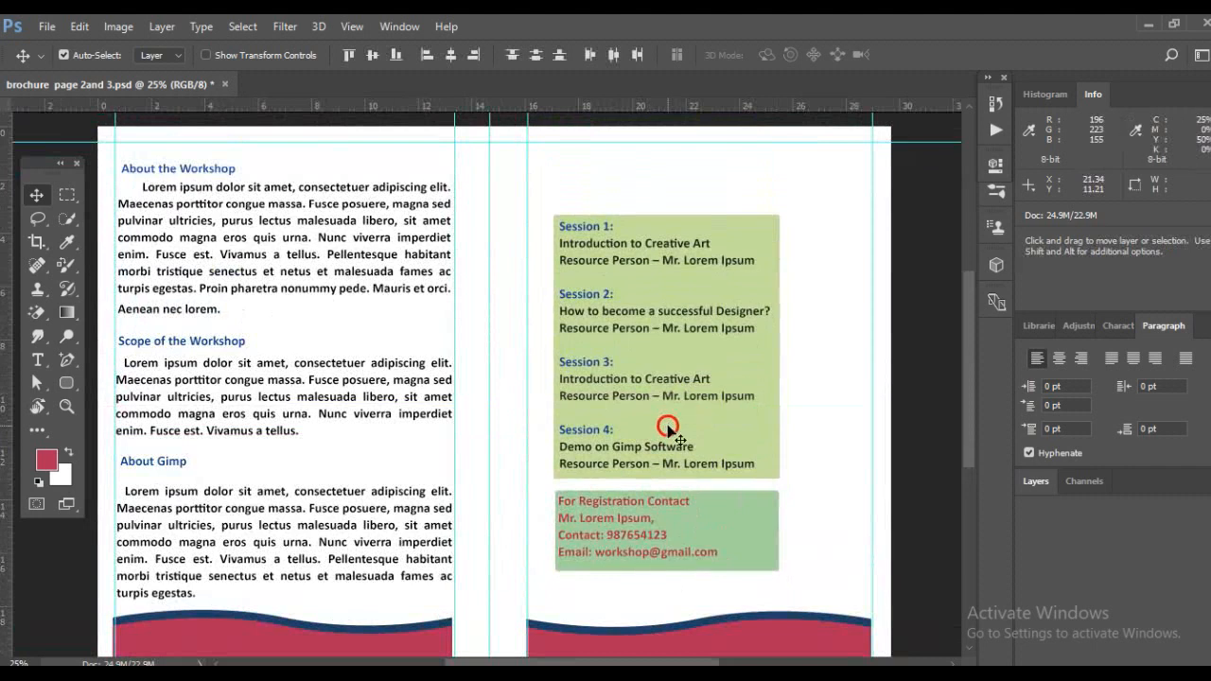
key(ctrl+t)
drag(802, 216, 824, 159)
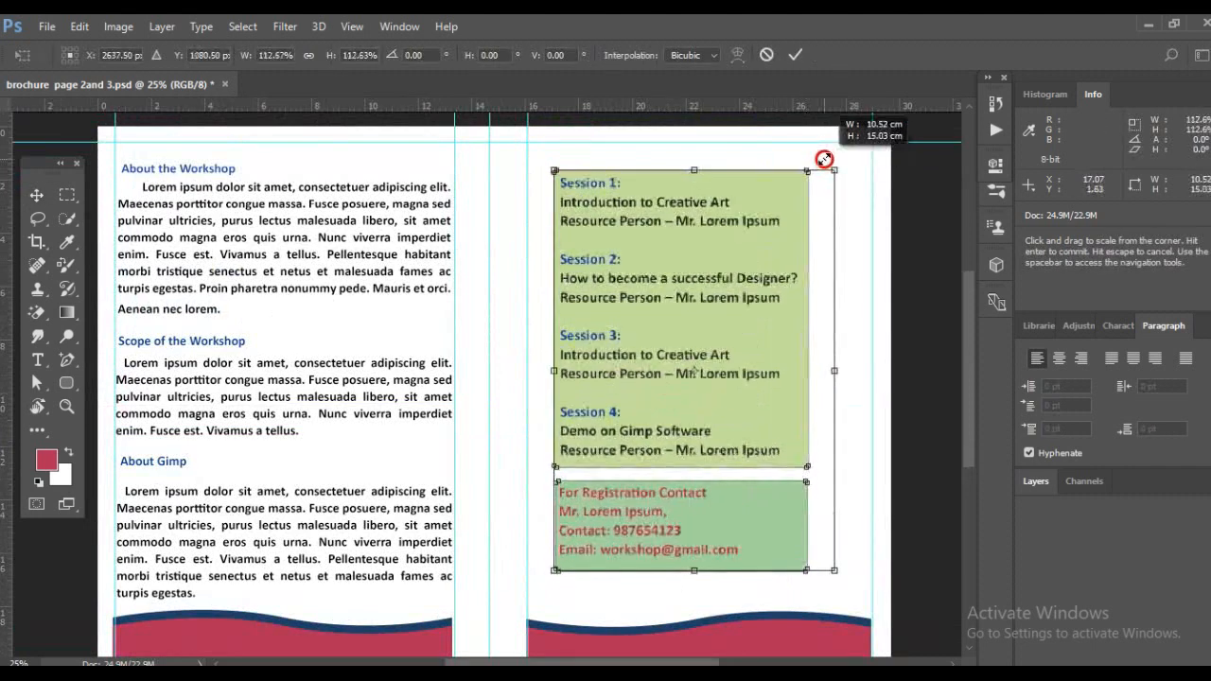
key(Return)
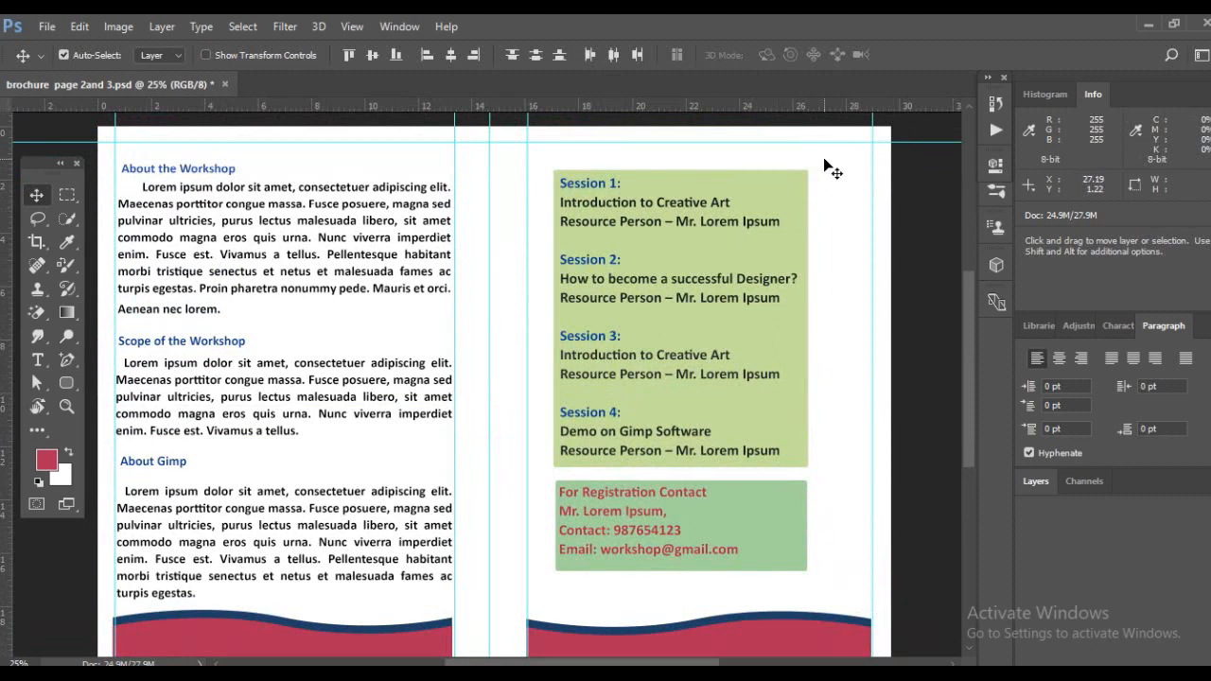
key(ctrl+minus)
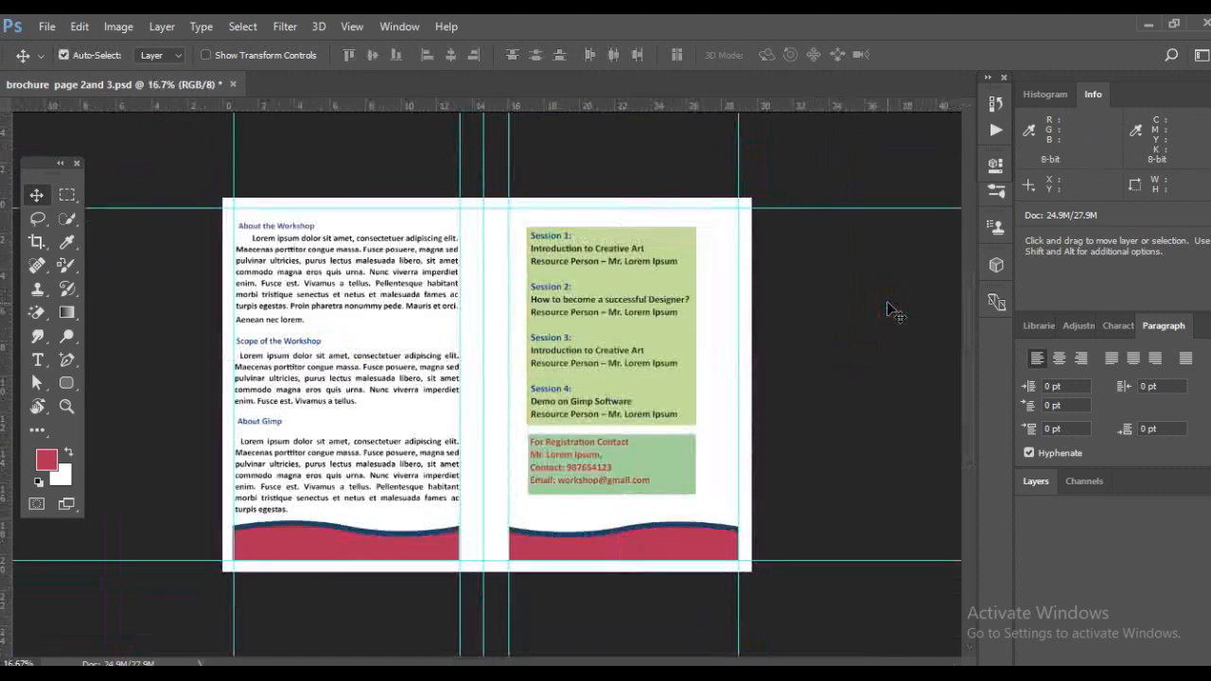
Draw a rectangle about 3348 by 2230 px spanning both pages between the outer margin guides, starting at the upper guide
click(864, 340)
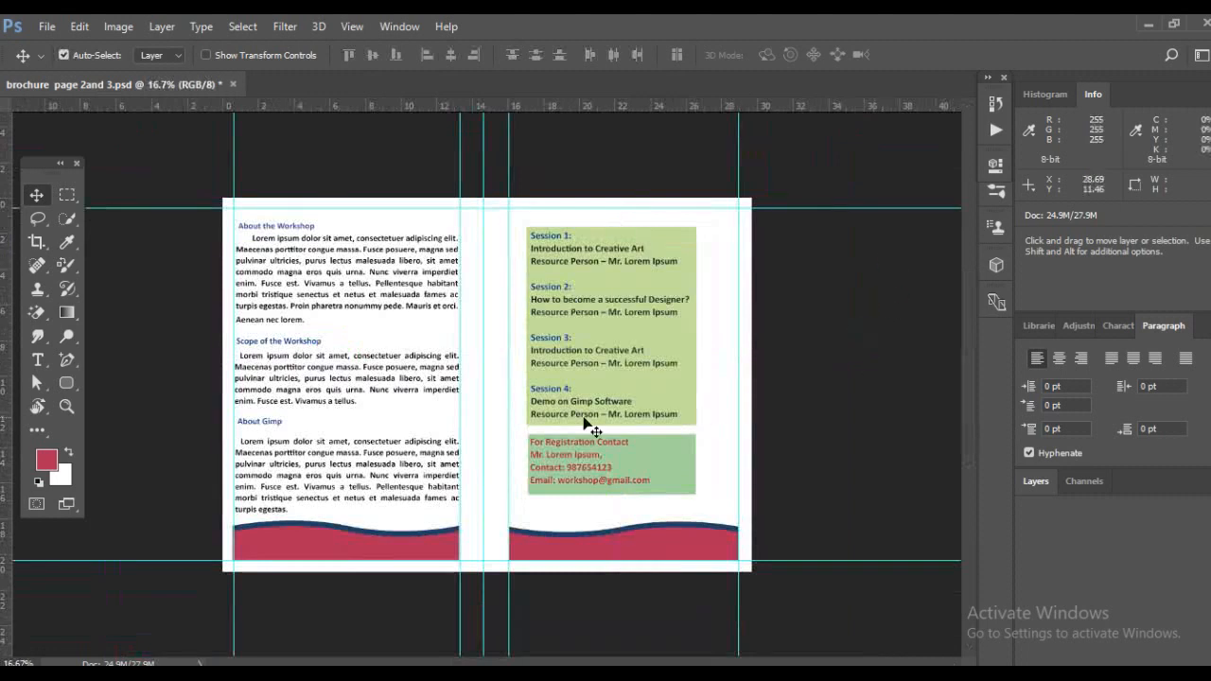
key(ctrl+plus)
key(ctrl+minus)
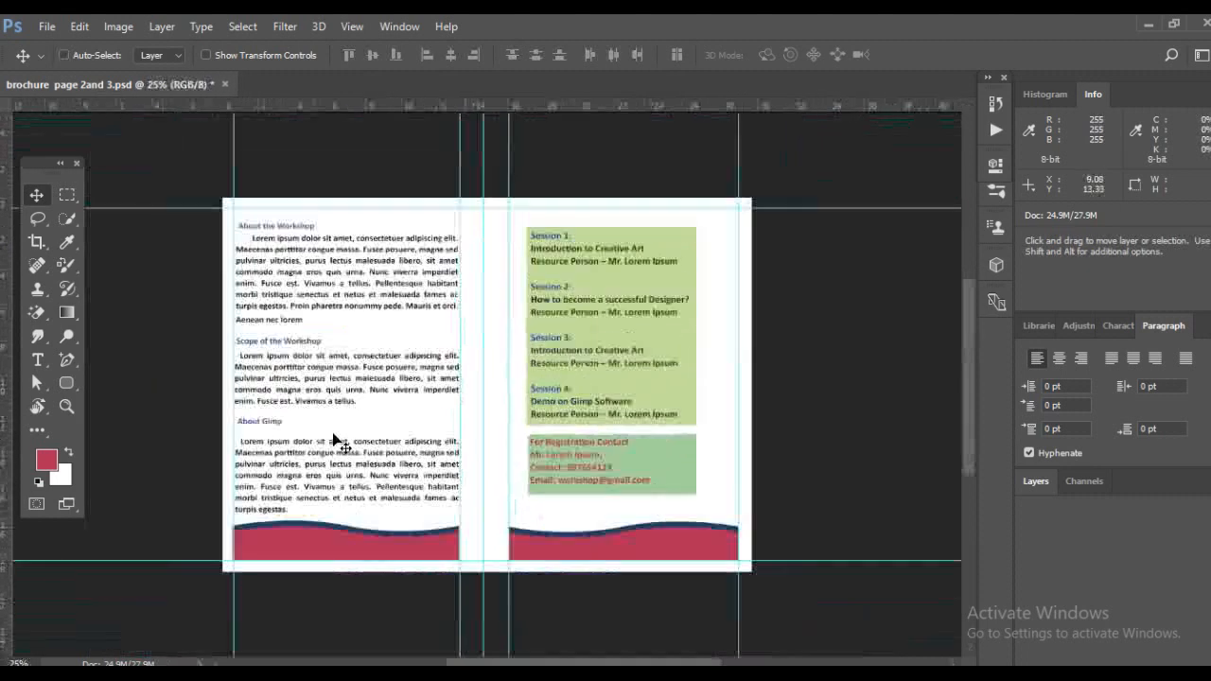
click(67, 381)
click(118, 387)
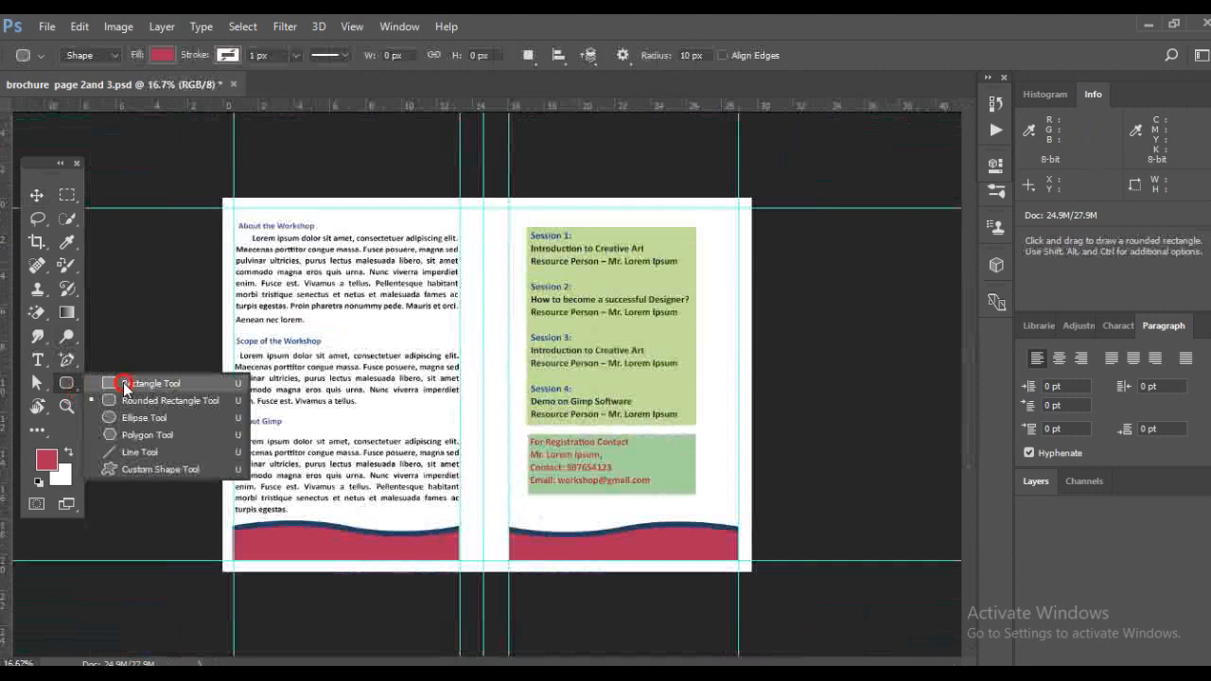
drag(231, 205, 739, 544)
click(35, 195)
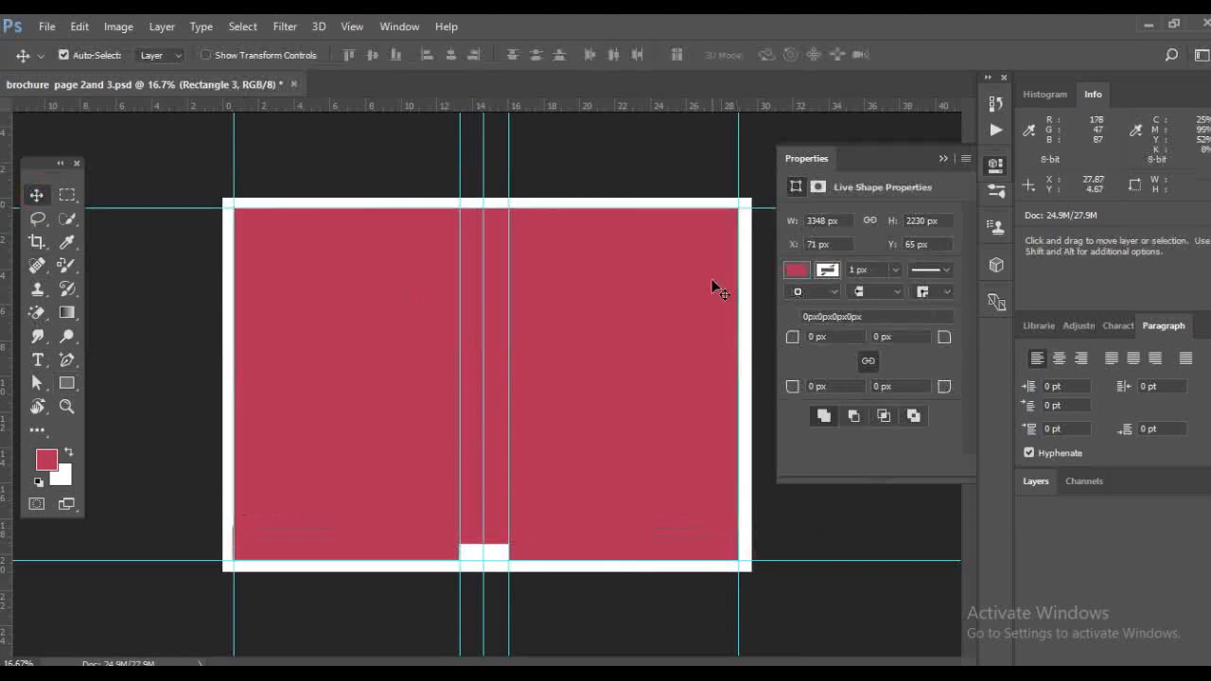
Fill the large rectangle with pastel yellow-green and send it backward behind the page text and wave shapes
click(796, 271)
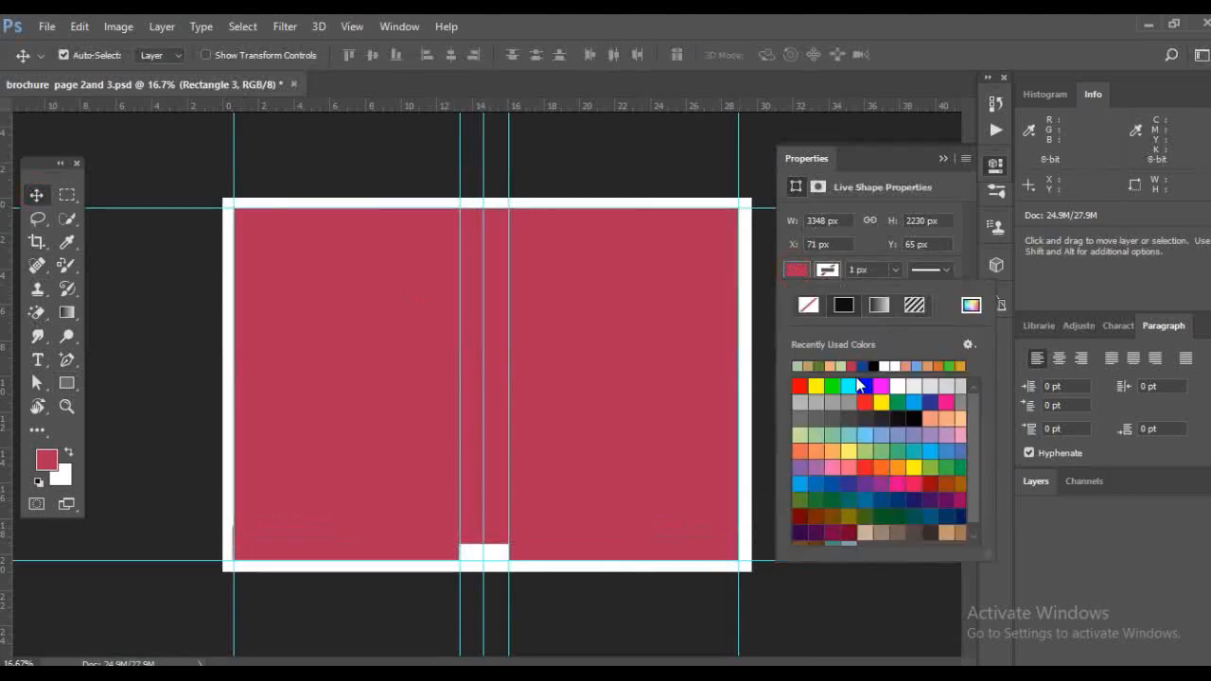
click(842, 365)
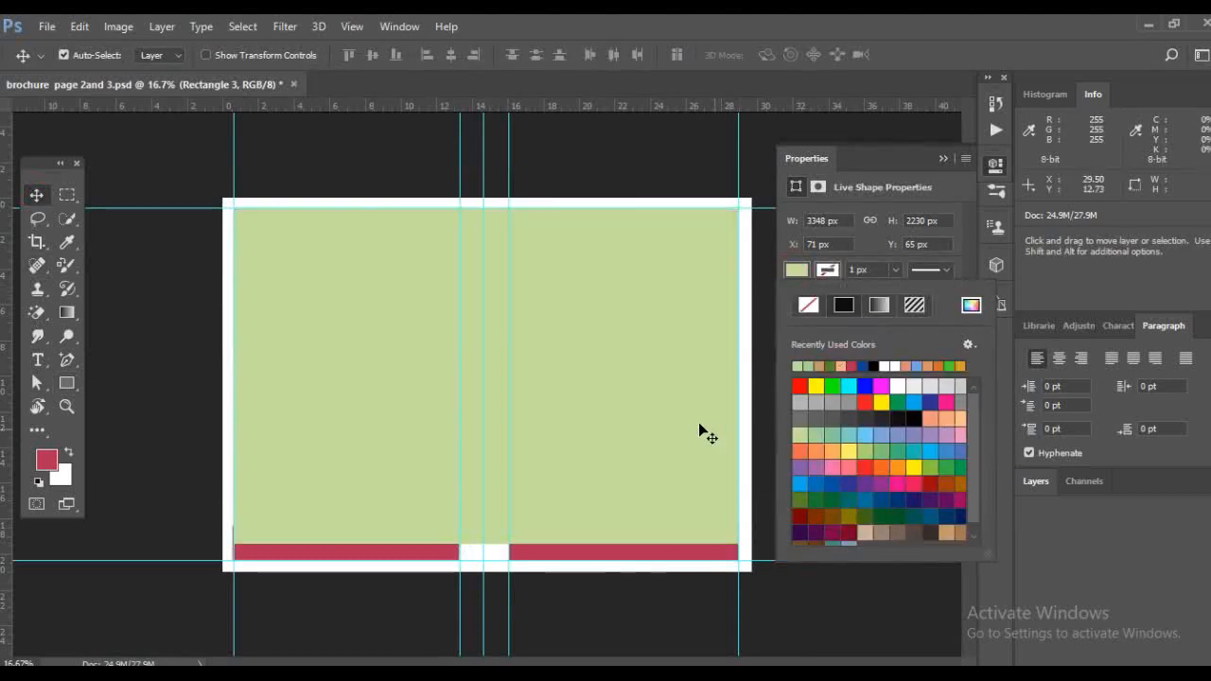
click(639, 349)
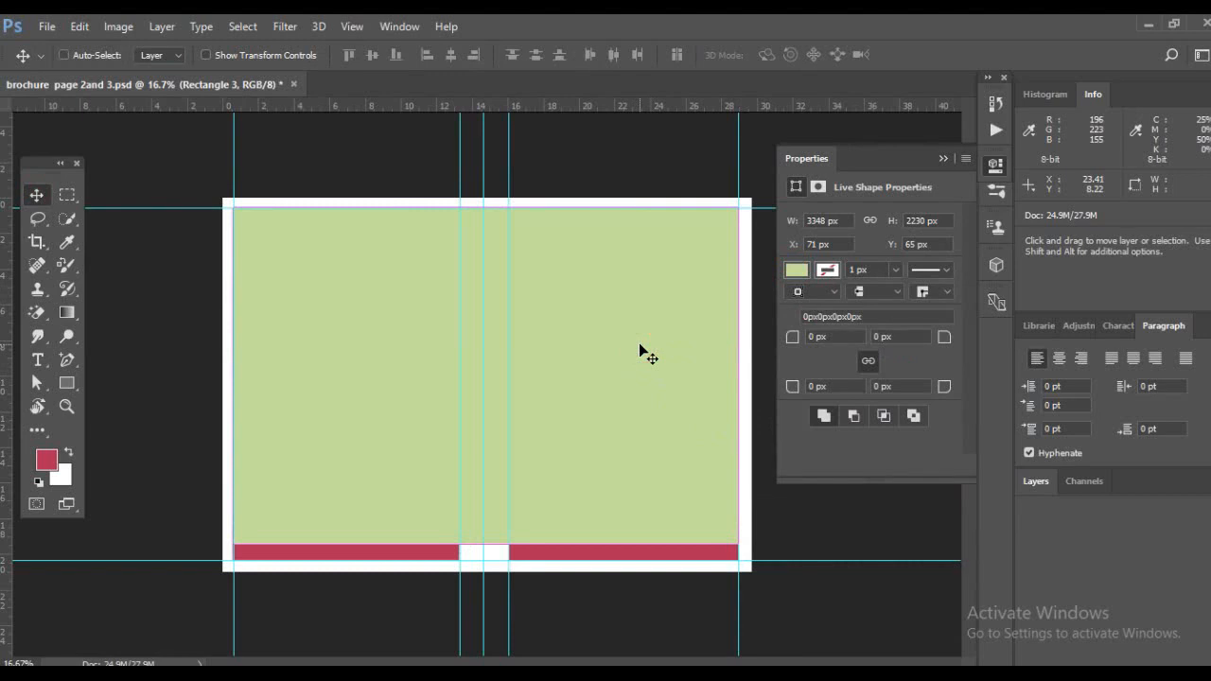
key(ctrl+bracketleft)
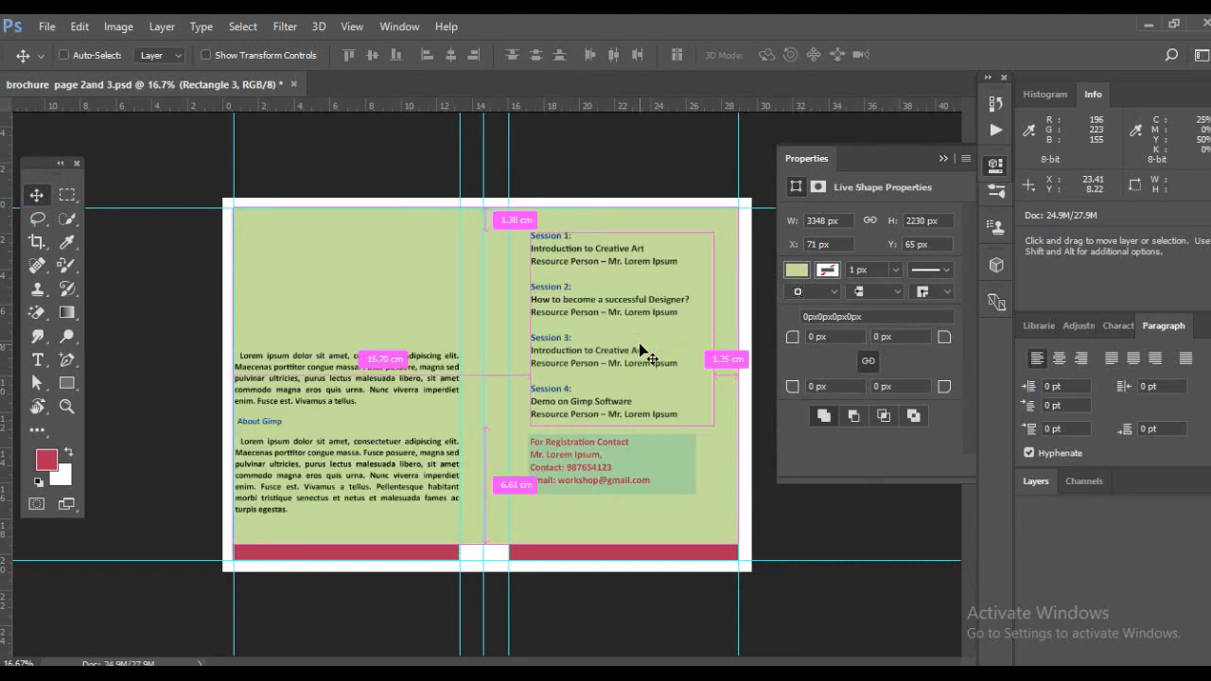
key(ctrl+bracketleft)
key(ctrl+bracketleft)
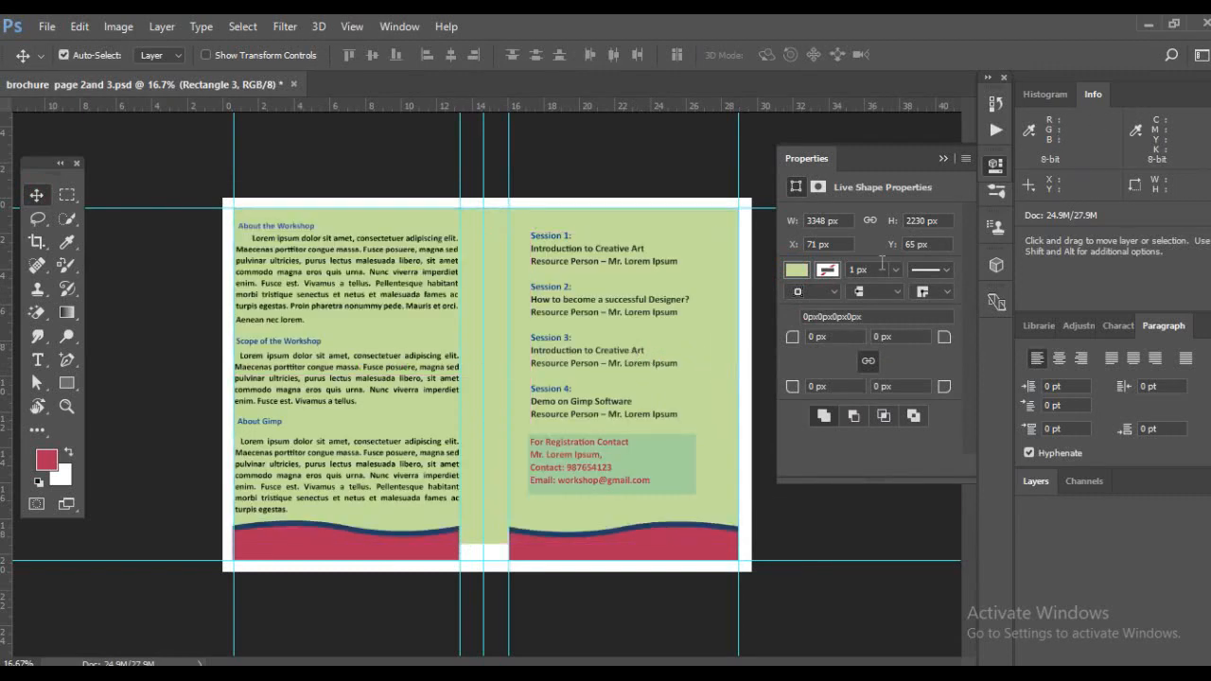
Try brown and tan fills on the background rectangle, settle on light grey and deselect it
click(798, 269)
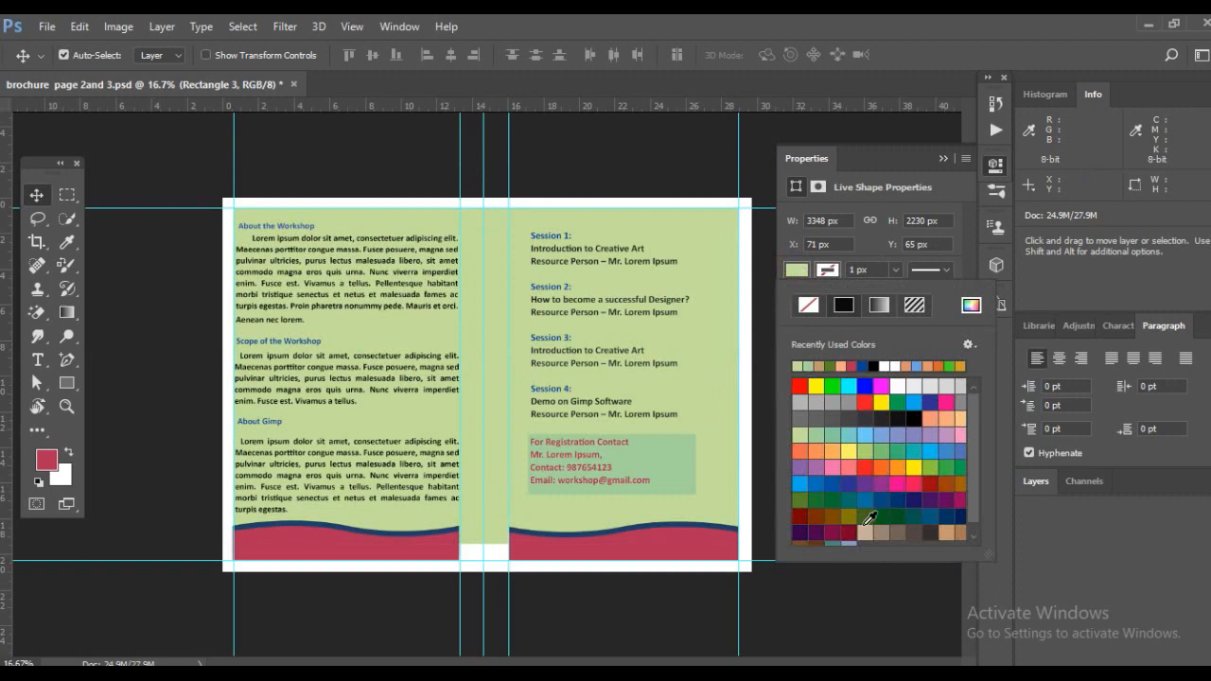
click(883, 534)
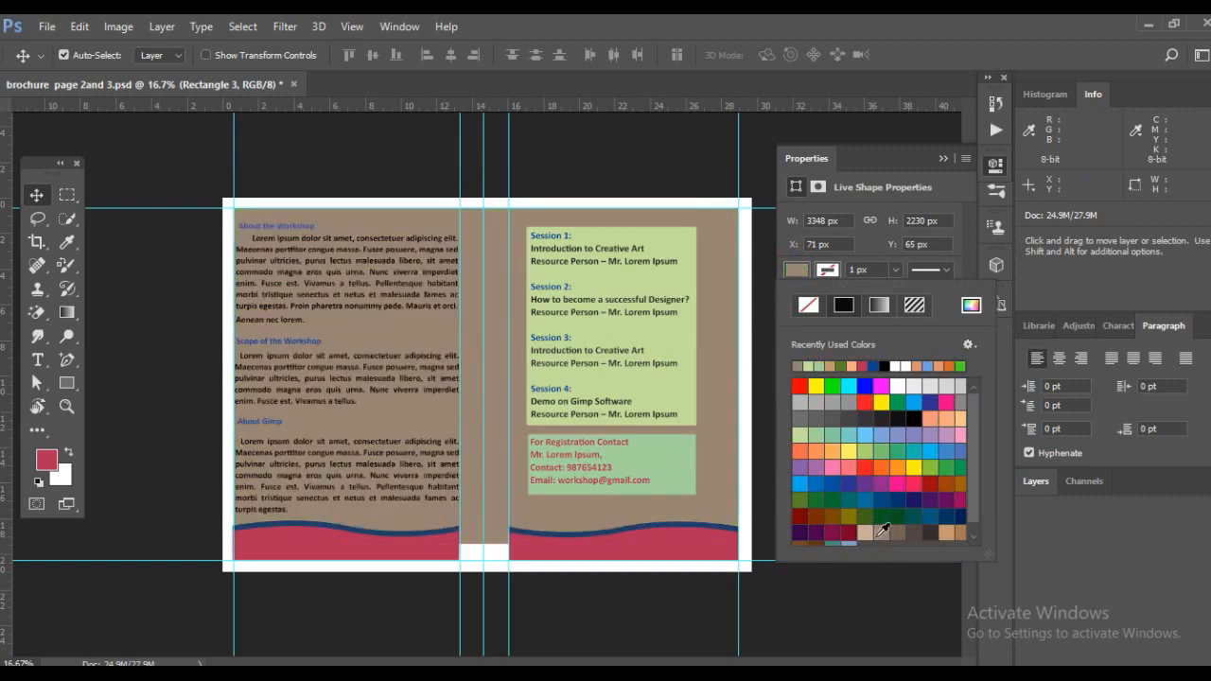
click(864, 533)
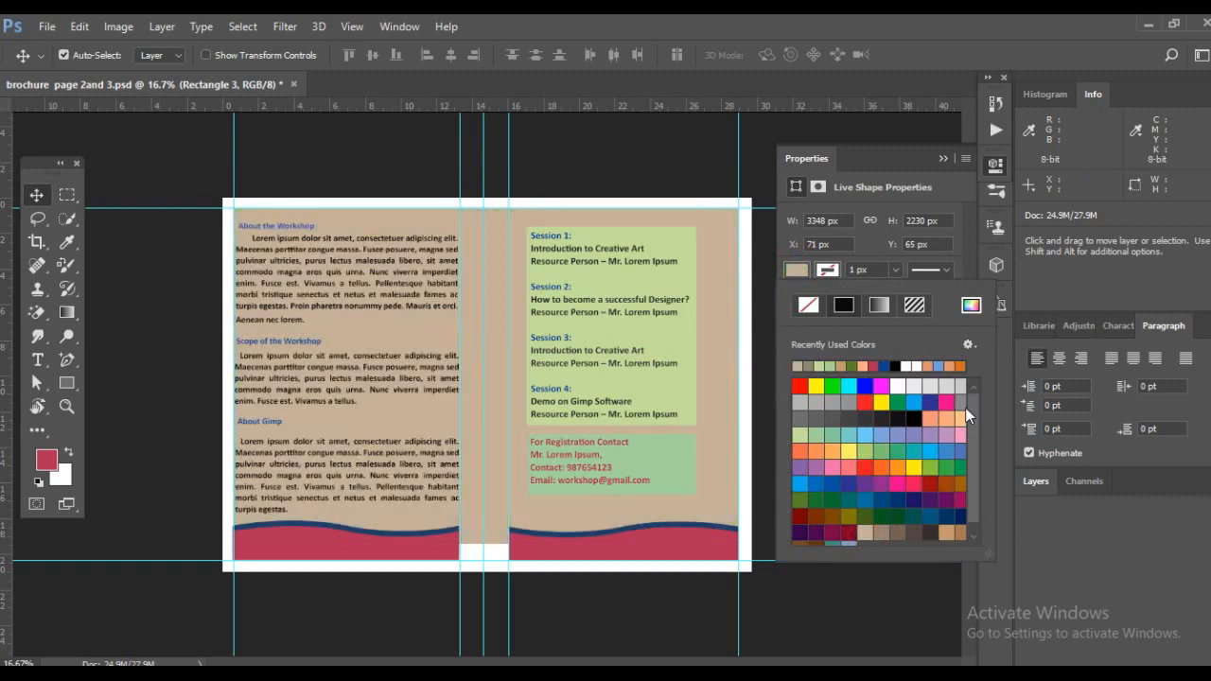
click(962, 387)
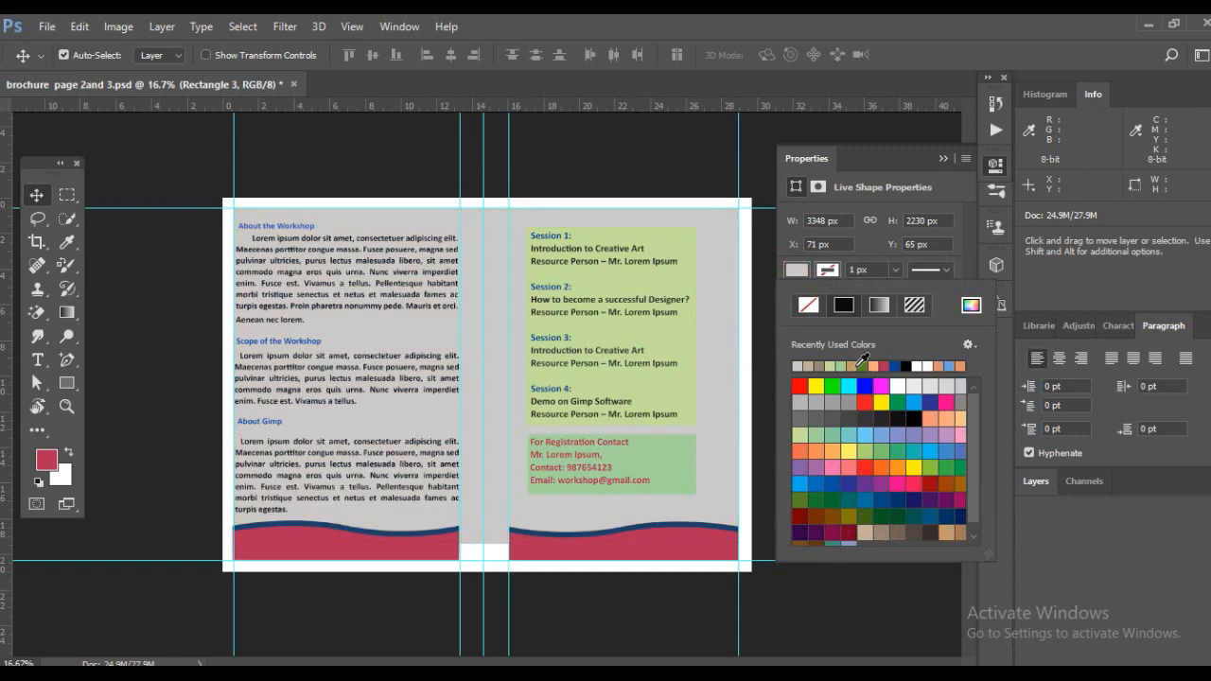
click(160, 159)
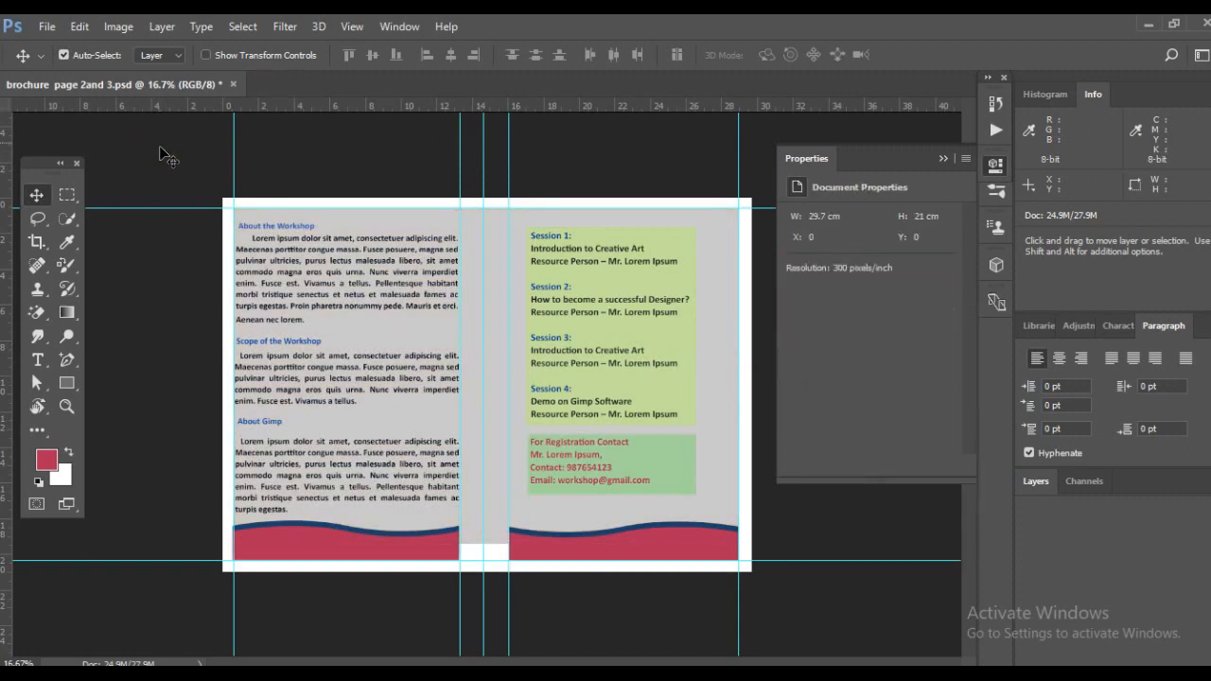
Narrow the About the Workshop paragraph from both sides to about 12.13 cm, inset from the page guides
key(ctrl+plus)
drag(203, 208, 274, 238)
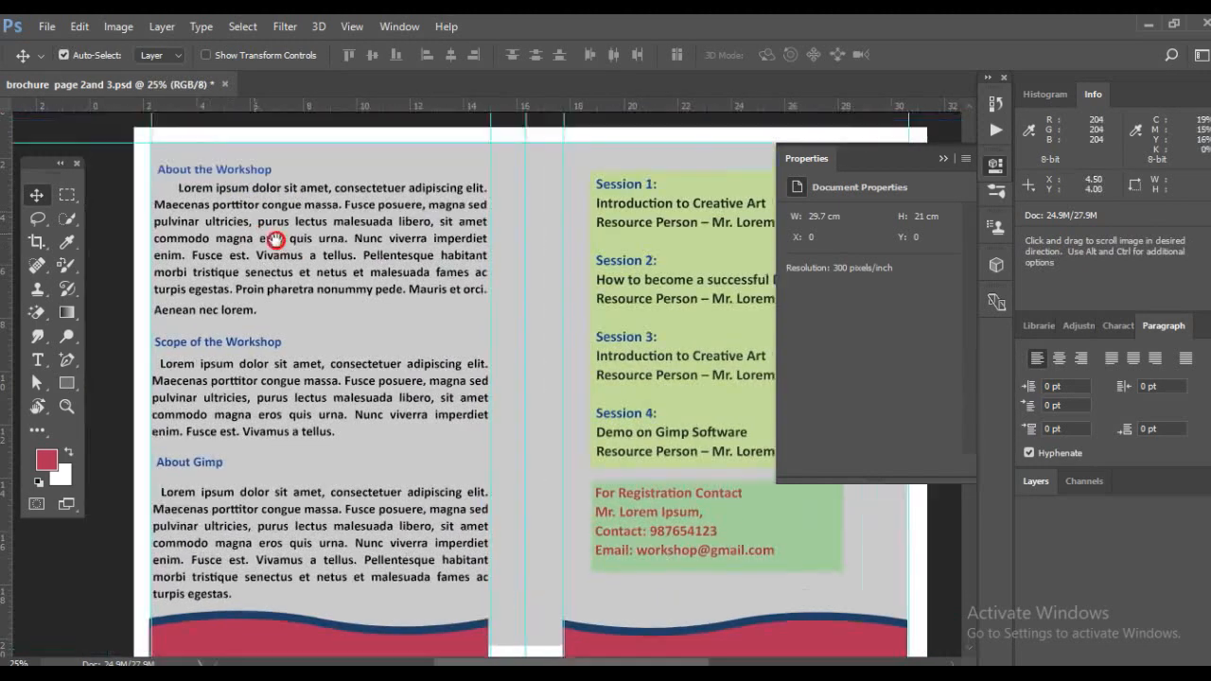
click(289, 232)
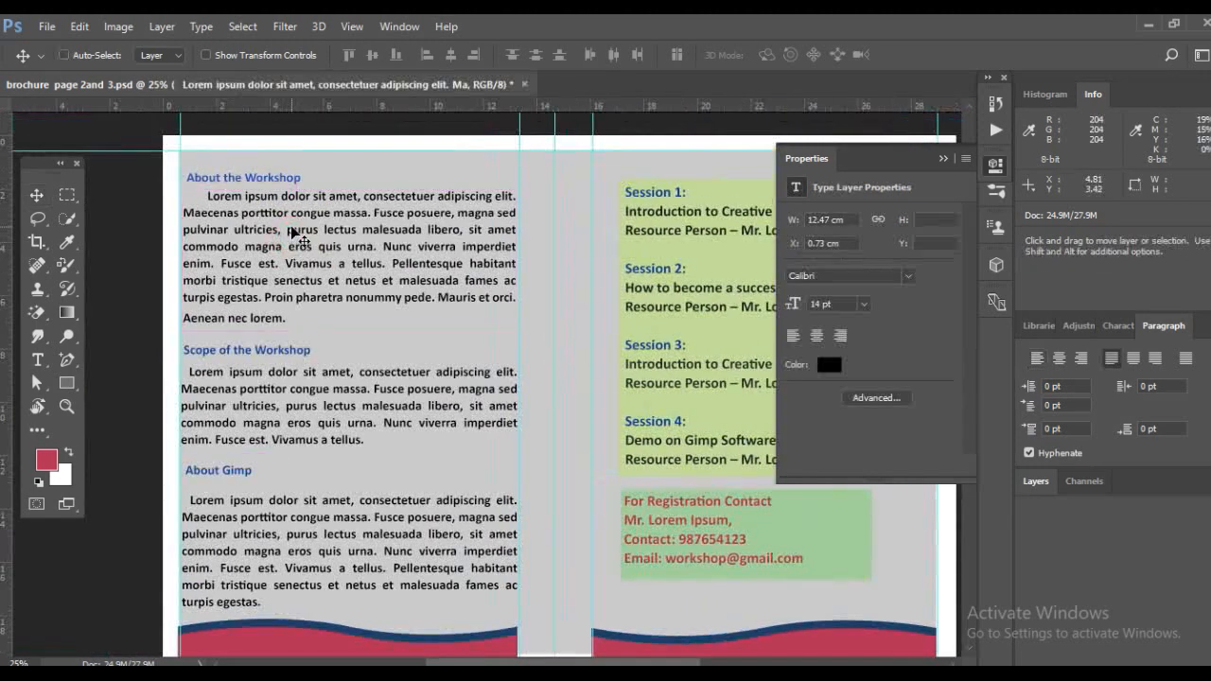
key(ctrl+t)
drag(186, 261, 189, 262)
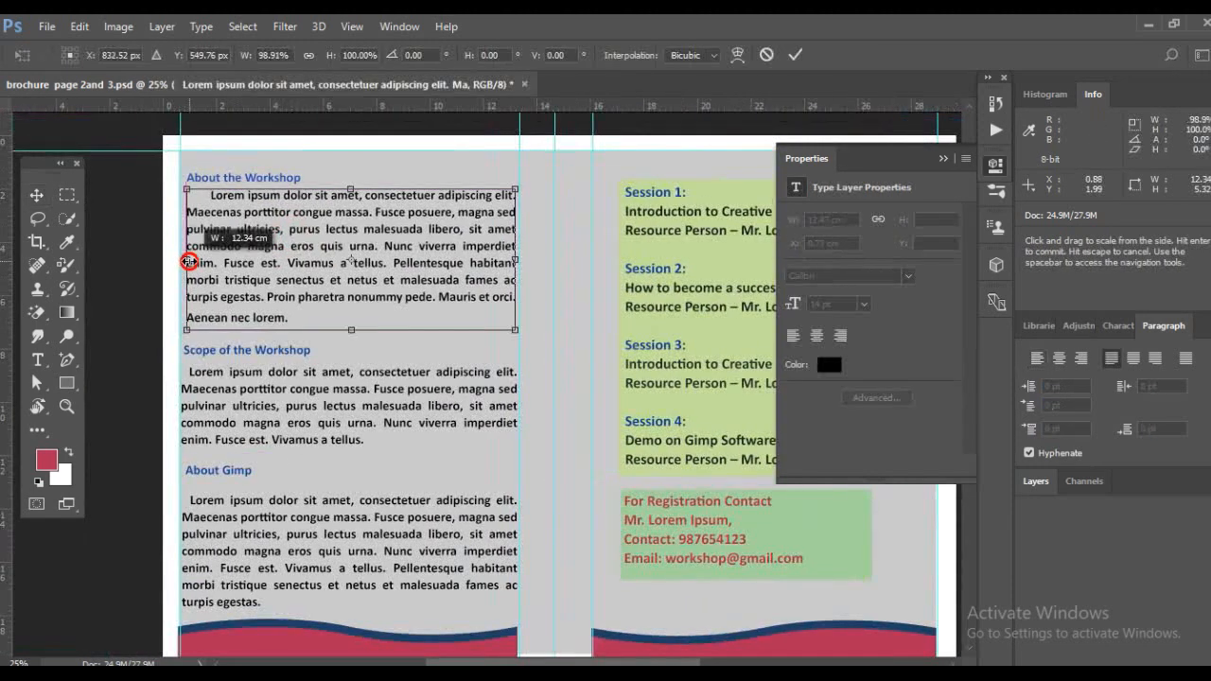
drag(519, 261, 515, 261)
key(Return)
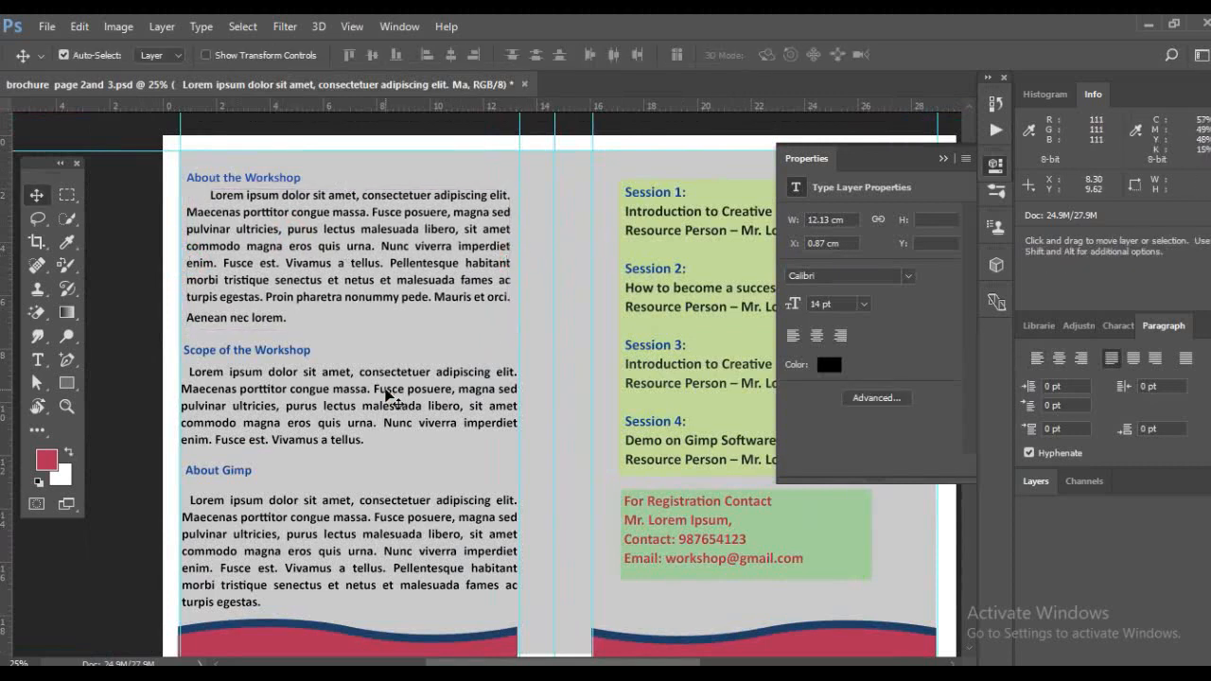
Narrow the Scope of the Workshop paragraph from both sides to about 12.12 cm
click(386, 397)
key(ctrl+t)
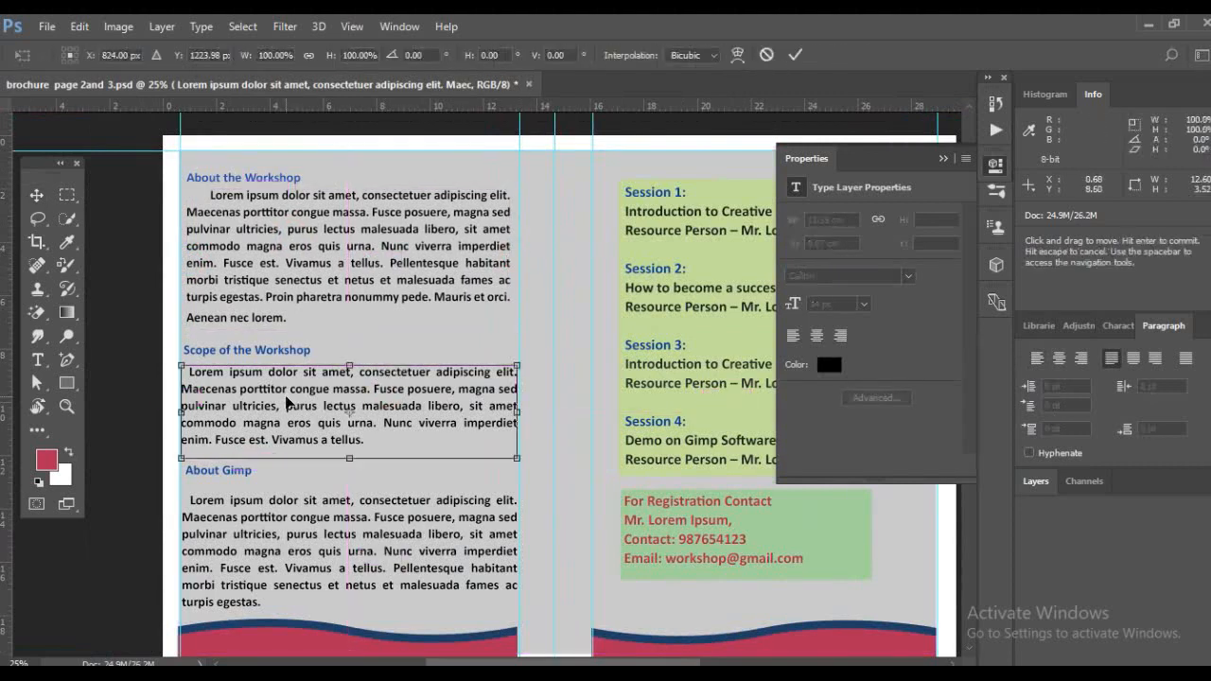
drag(181, 412, 185, 413)
drag(516, 413, 508, 412)
key(Return)
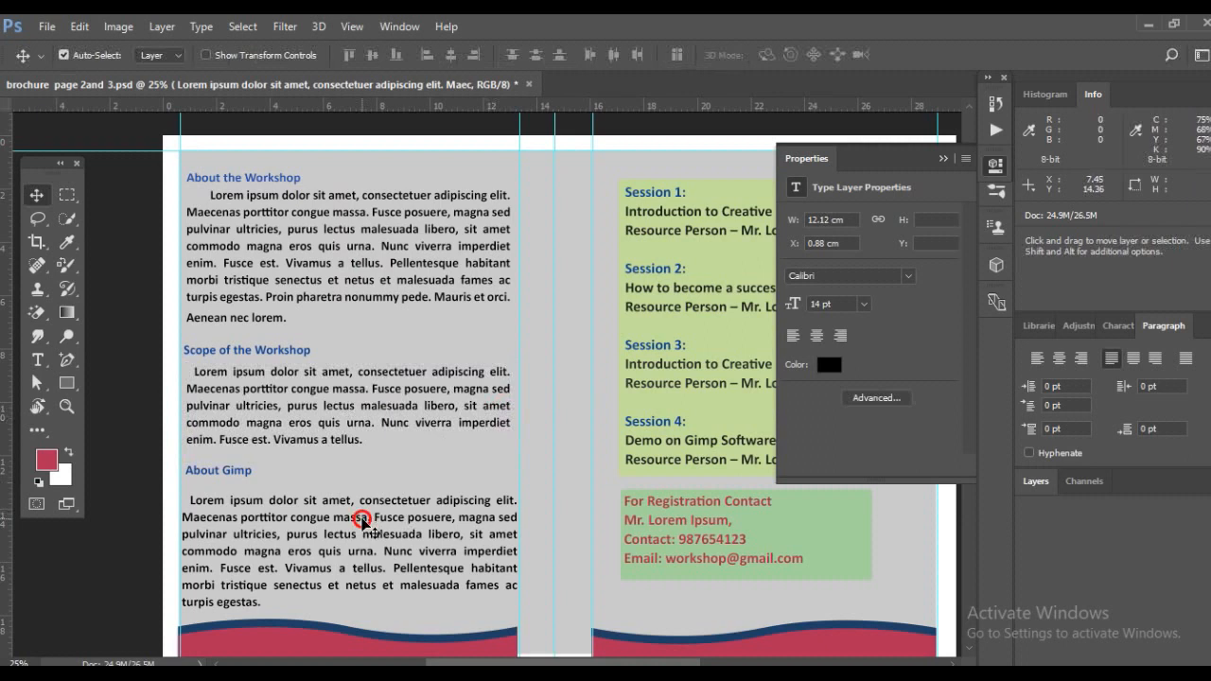
Narrow the About Gimp paragraph from both sides to about 12.25 cm and save the document
click(362, 522)
key(ctrl+t)
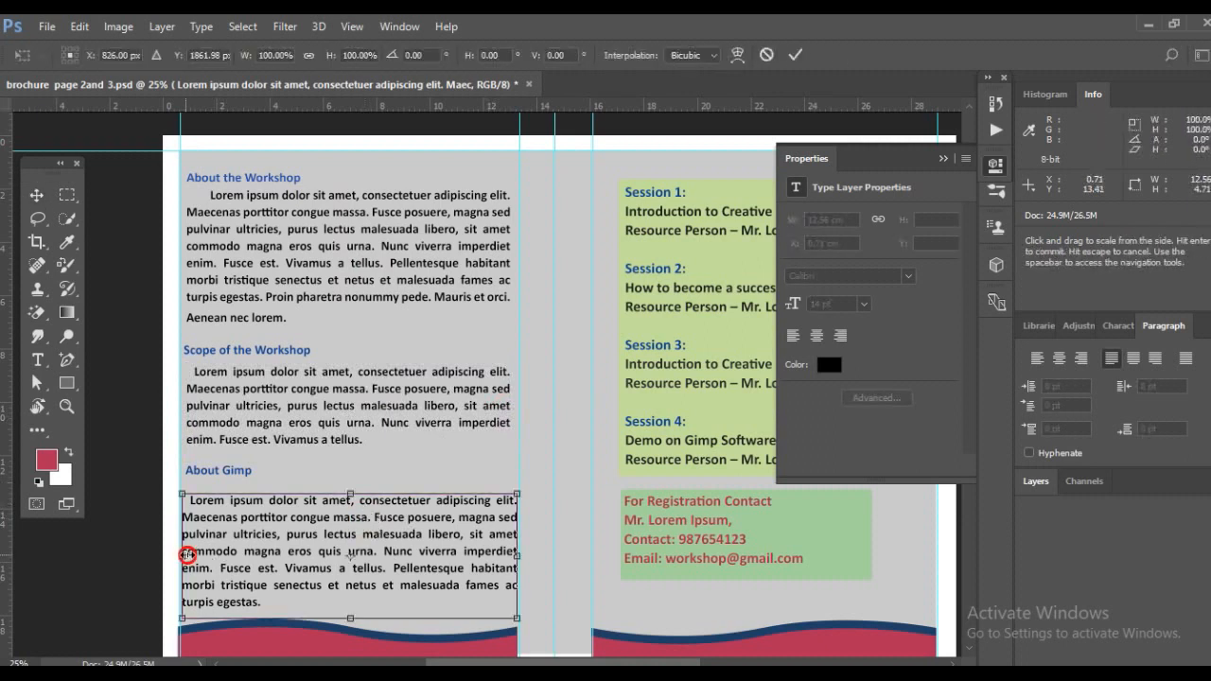
drag(186, 556, 191, 556)
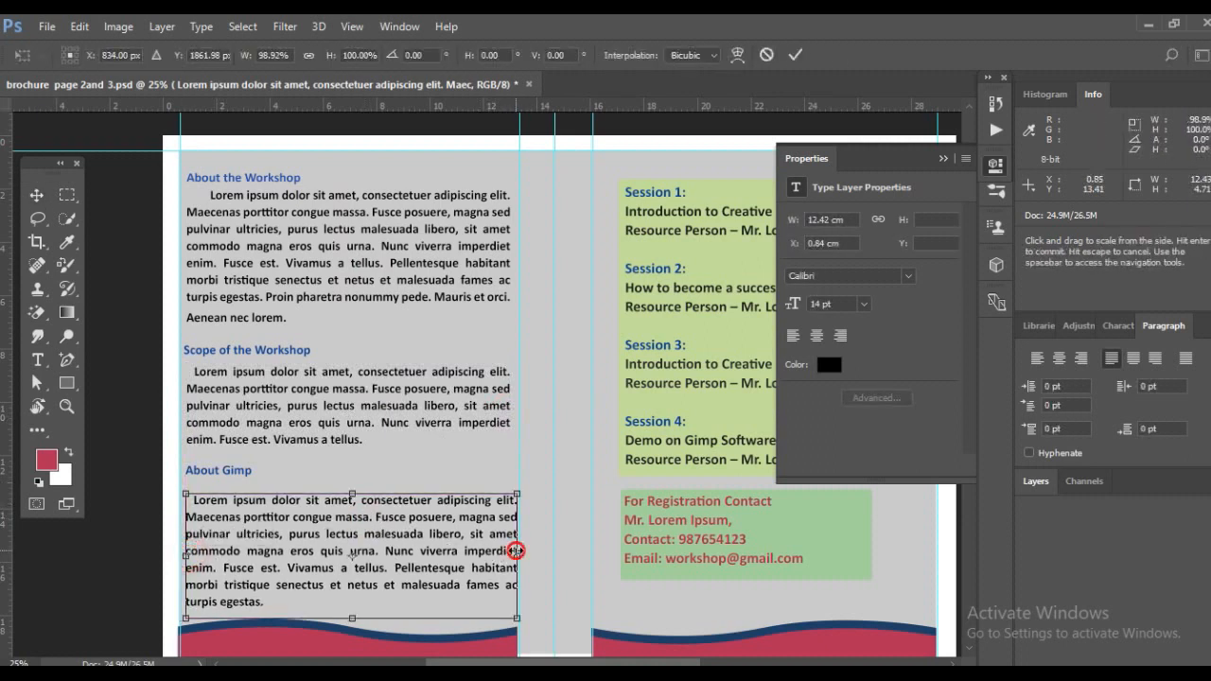
drag(517, 552, 510, 551)
key(Return)
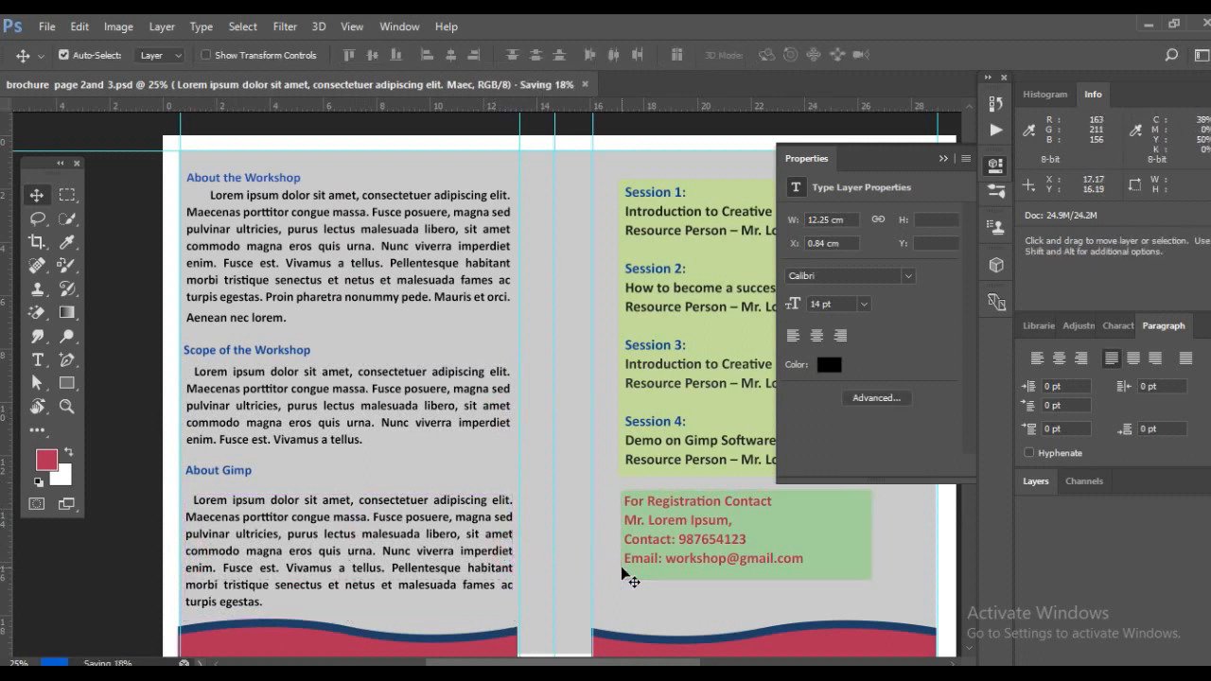
Collapse the floating object properties so the whole right-hand page is uncovered
click(944, 145)
drag(804, 433, 798, 397)
drag(727, 427, 712, 462)
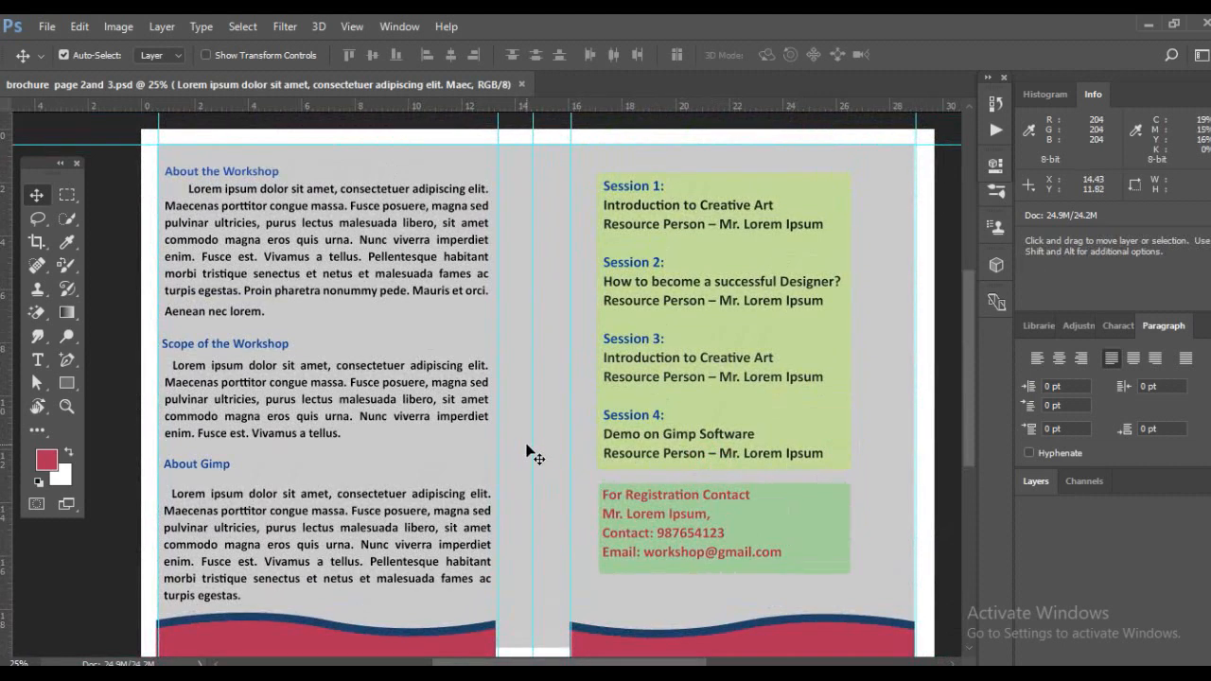
Switch to File Explorer and look through the images and files in the online course folder
key(alt+Tab)
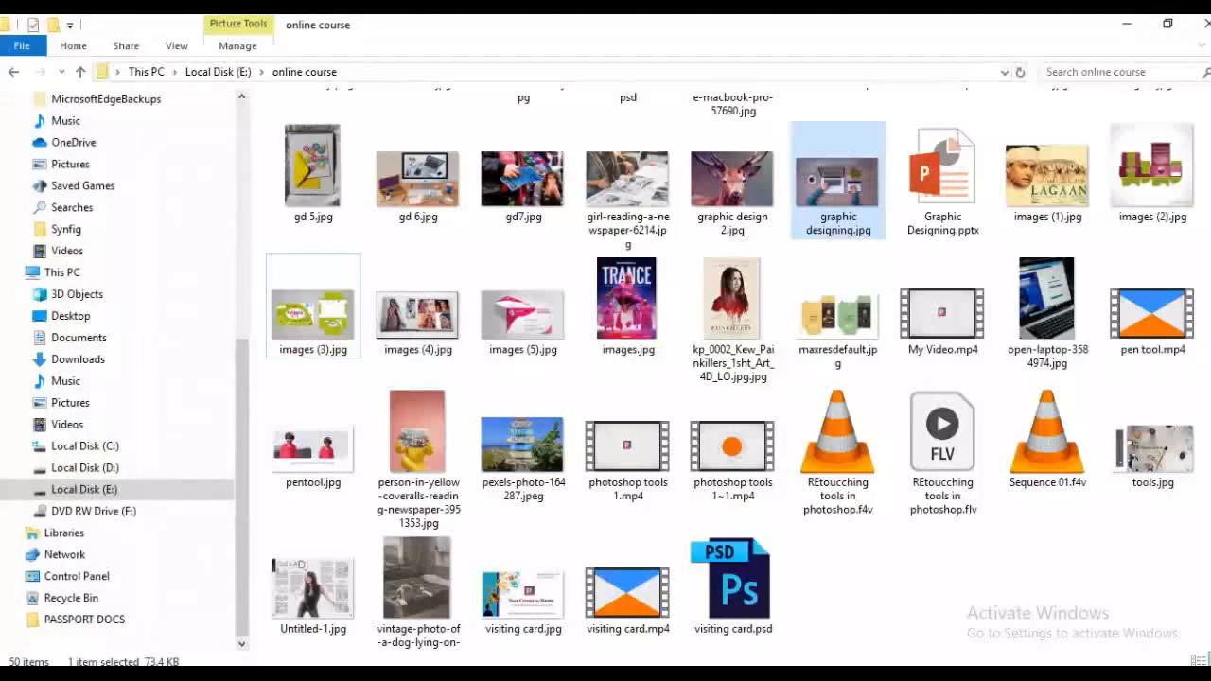
scroll(730, 368, up, 3)
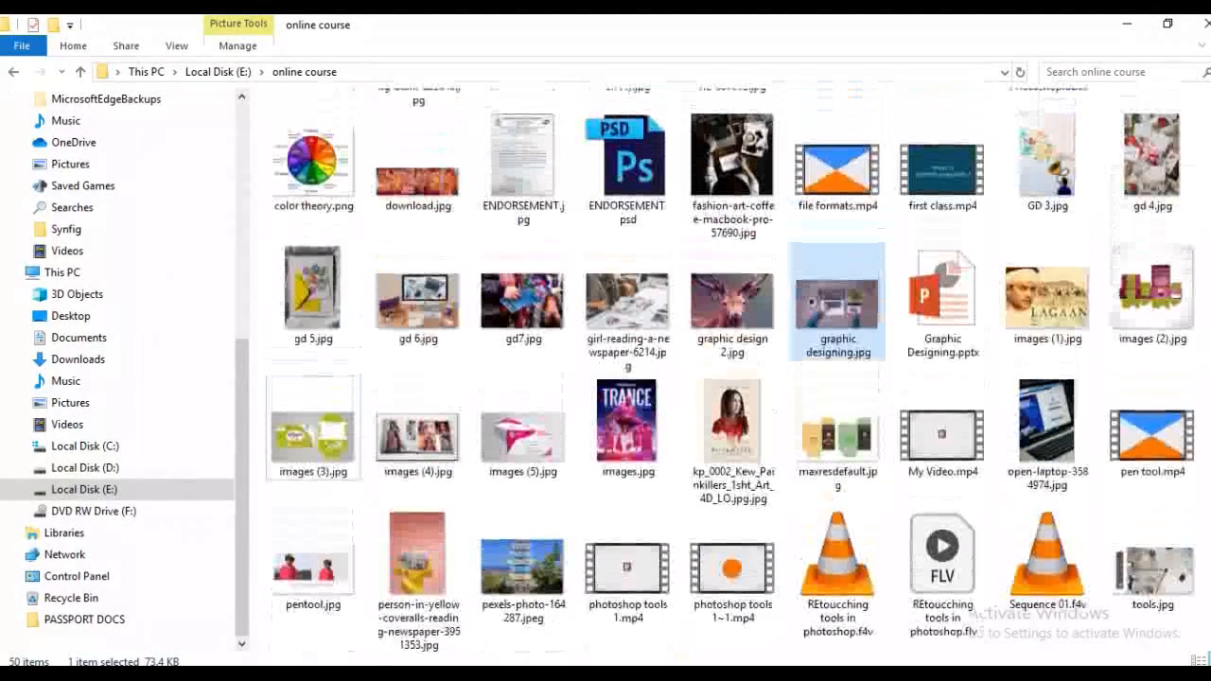
scroll(731, 368, up, 1)
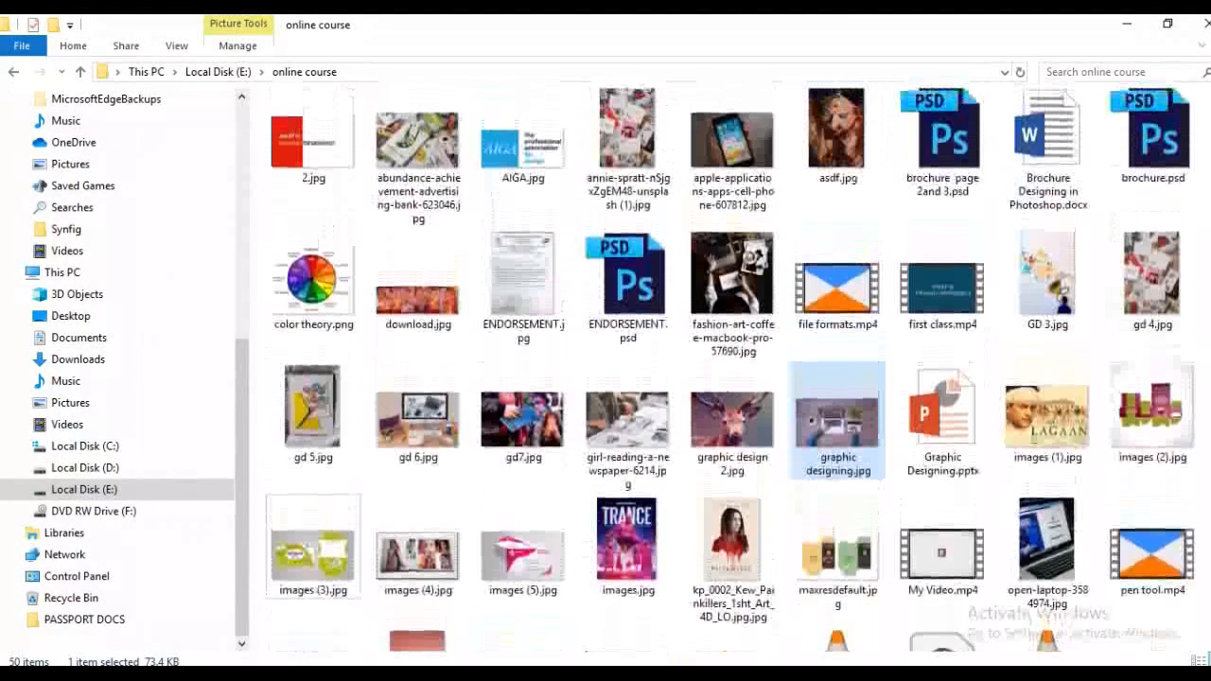
scroll(731, 368, up, 1)
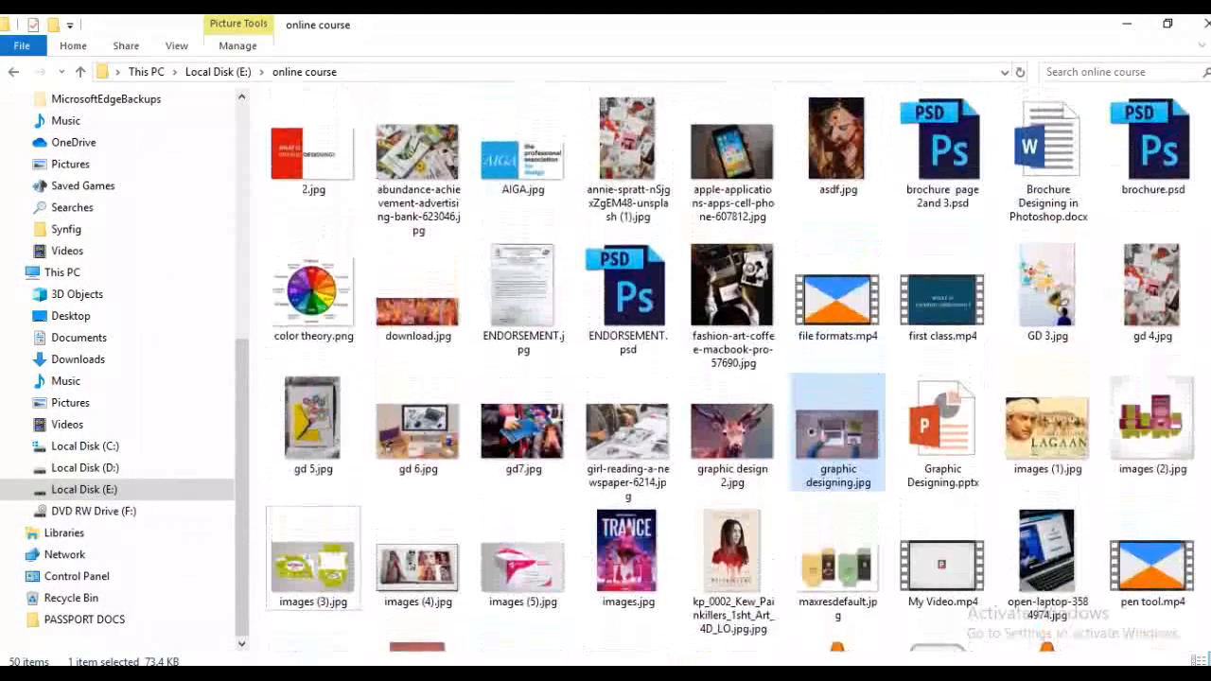
scroll(730, 368, down, 3)
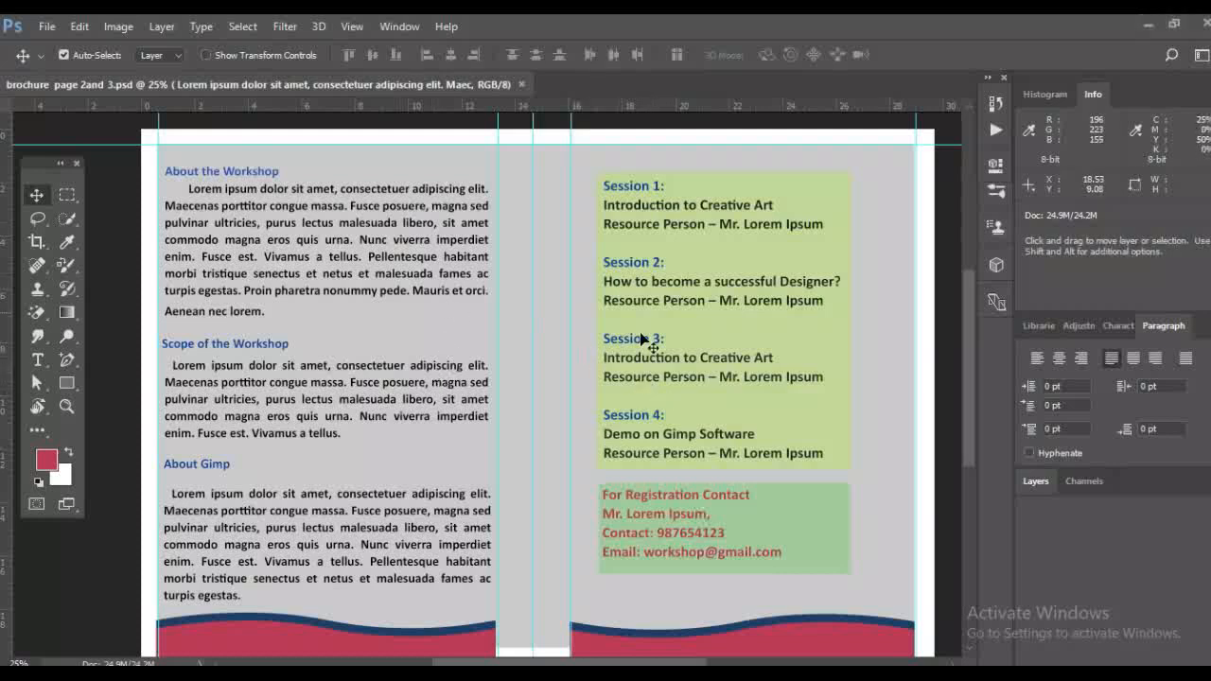
drag(66, 382, 123, 424)
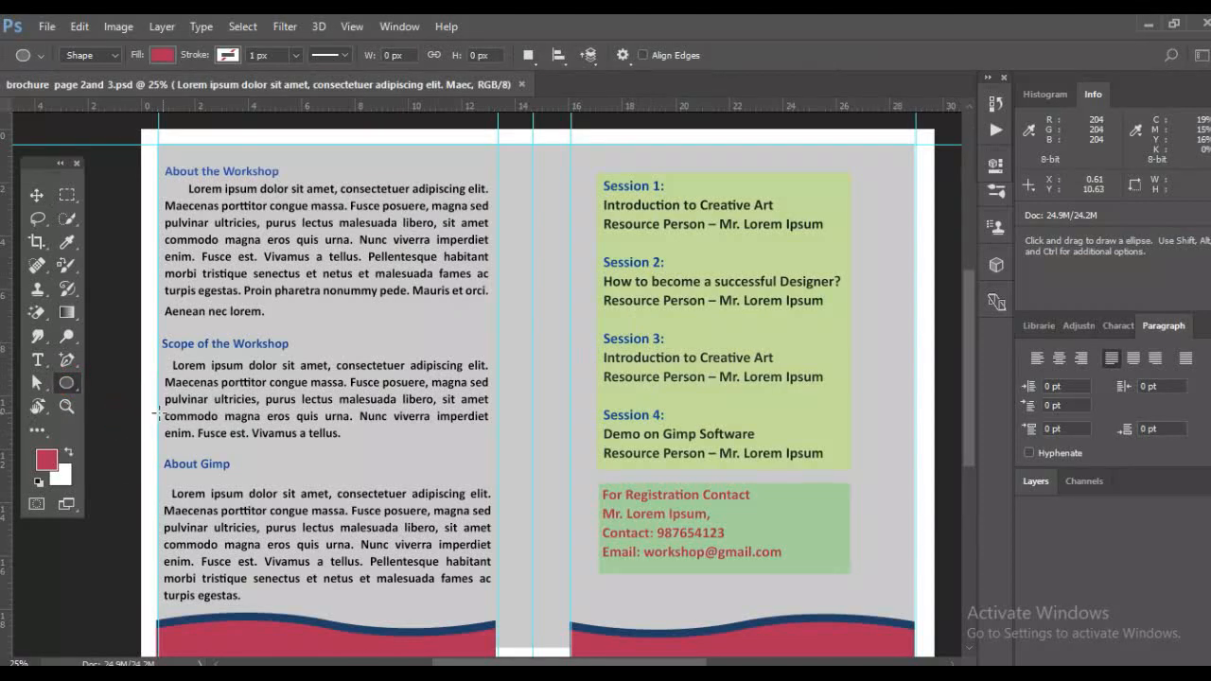
click(36, 195)
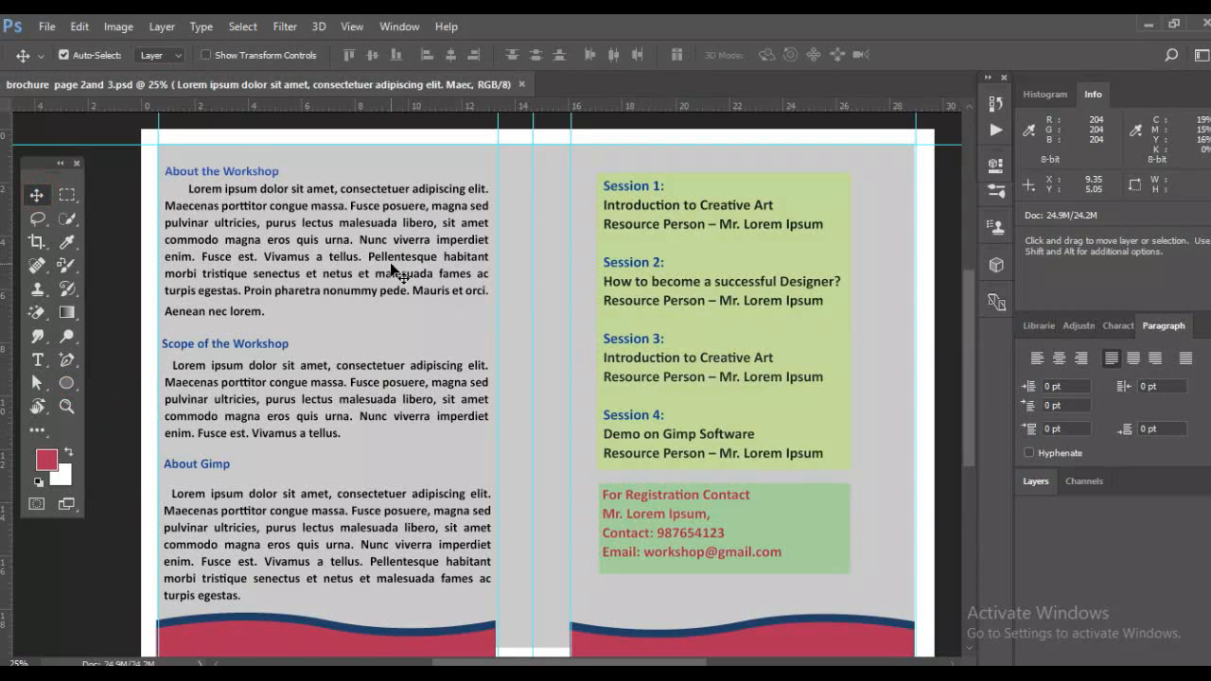
Stretch the grey background rectangle downward to about 105% height so its lower edge meets the bottom margin guide
drag(543, 400, 516, 356)
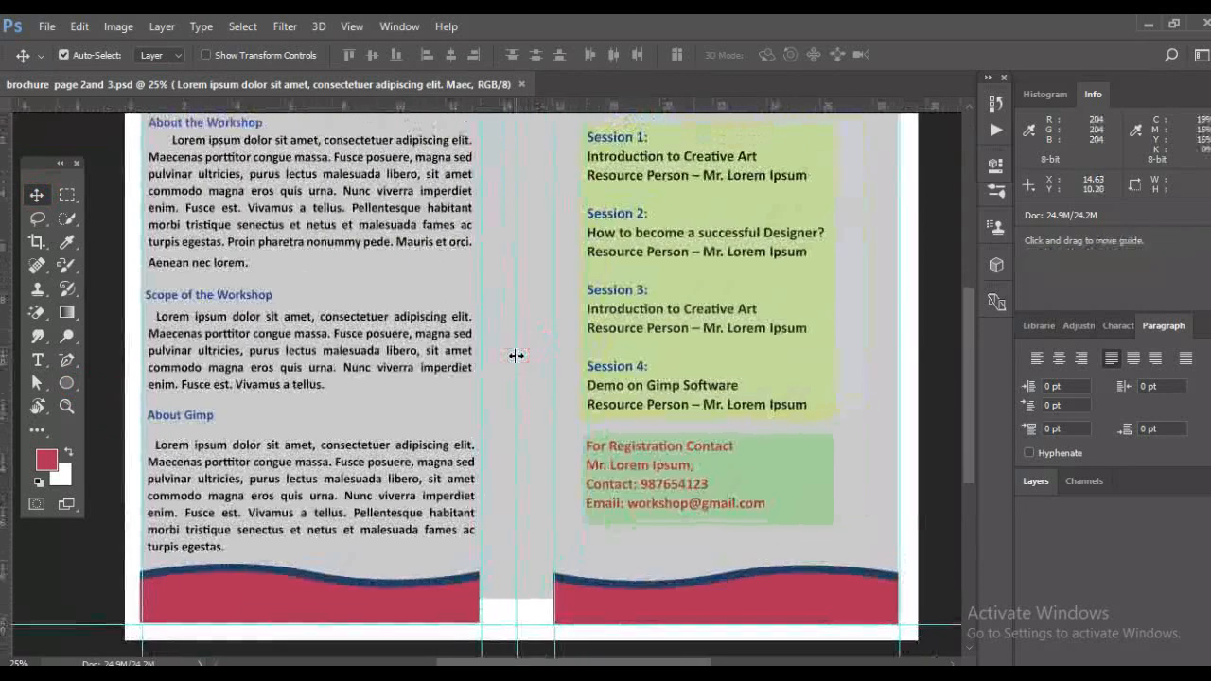
drag(627, 502, 703, 436)
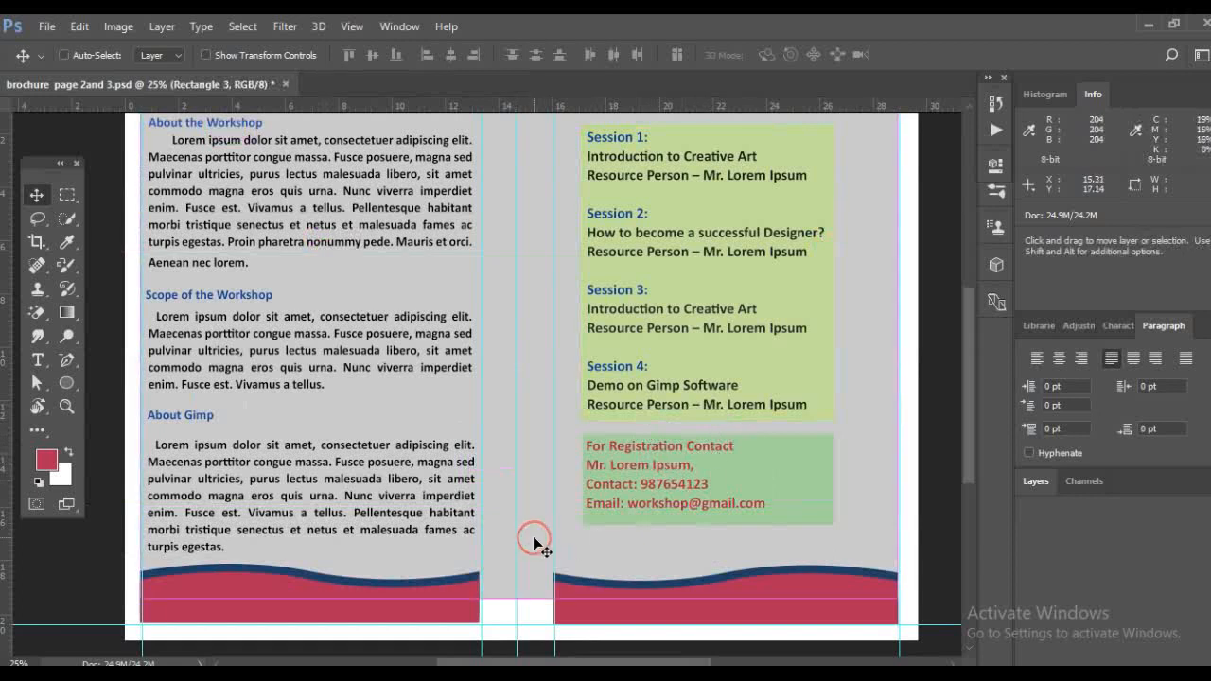
key(ctrl+t)
drag(520, 600, 519, 624)
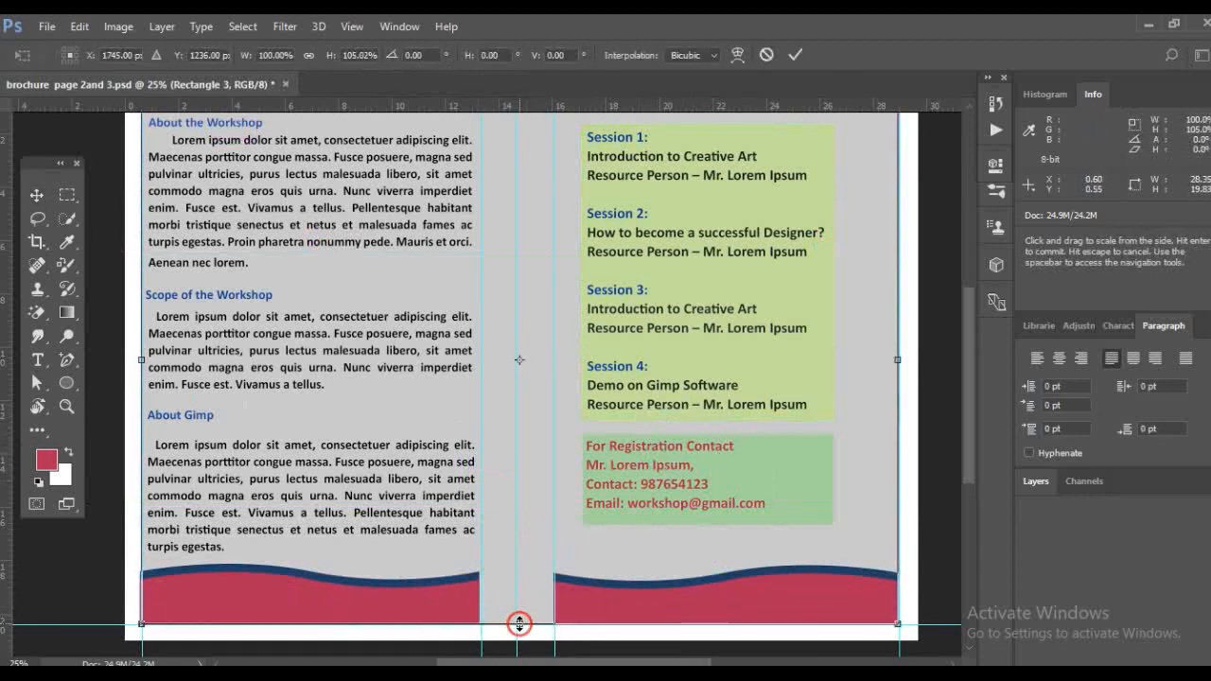
key(Return)
Move the registration contact text together with its green box further down and outward on the right-hand page
click(635, 487)
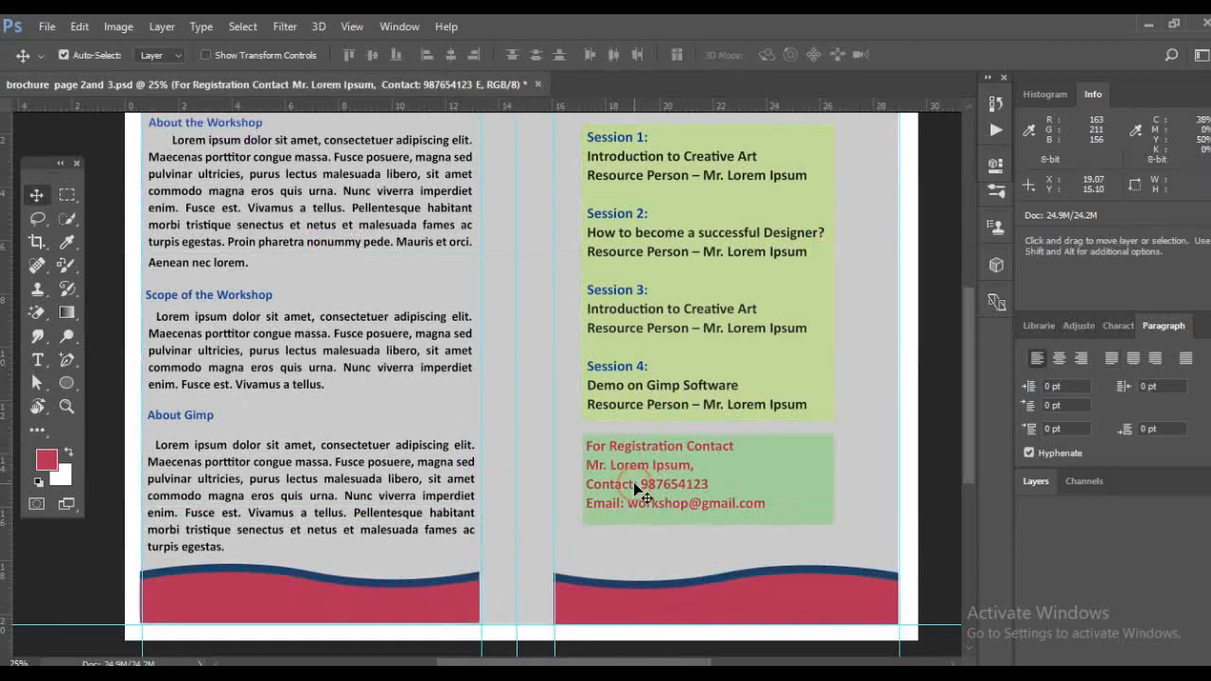
shift+click(769, 470)
drag(734, 473, 749, 498)
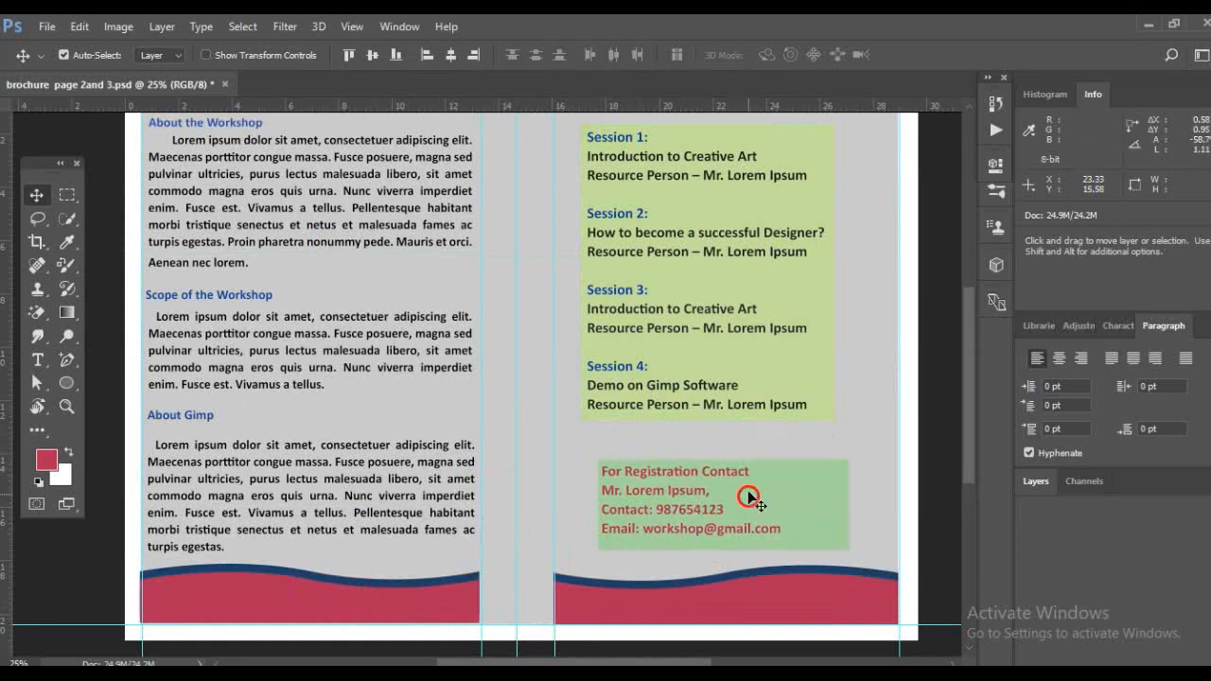
Scale the session list text down slightly and shift it with its green box up and toward the center fold
scroll(608, 359, up, 3)
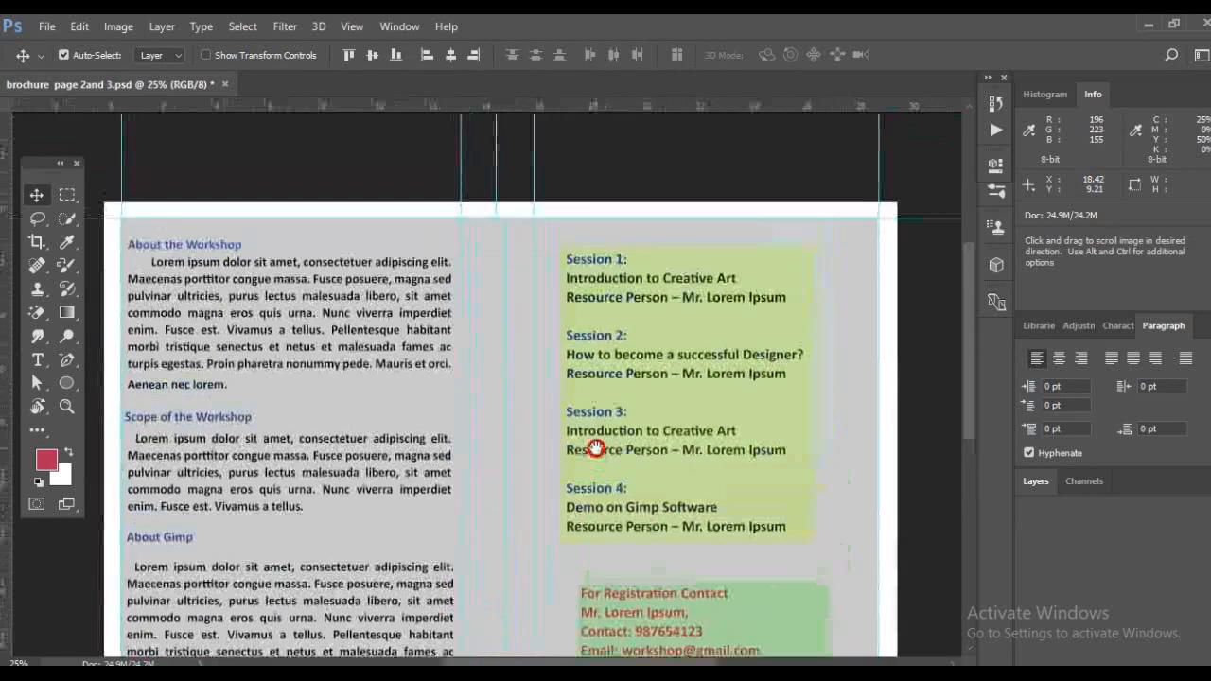
click(642, 299)
click(757, 264)
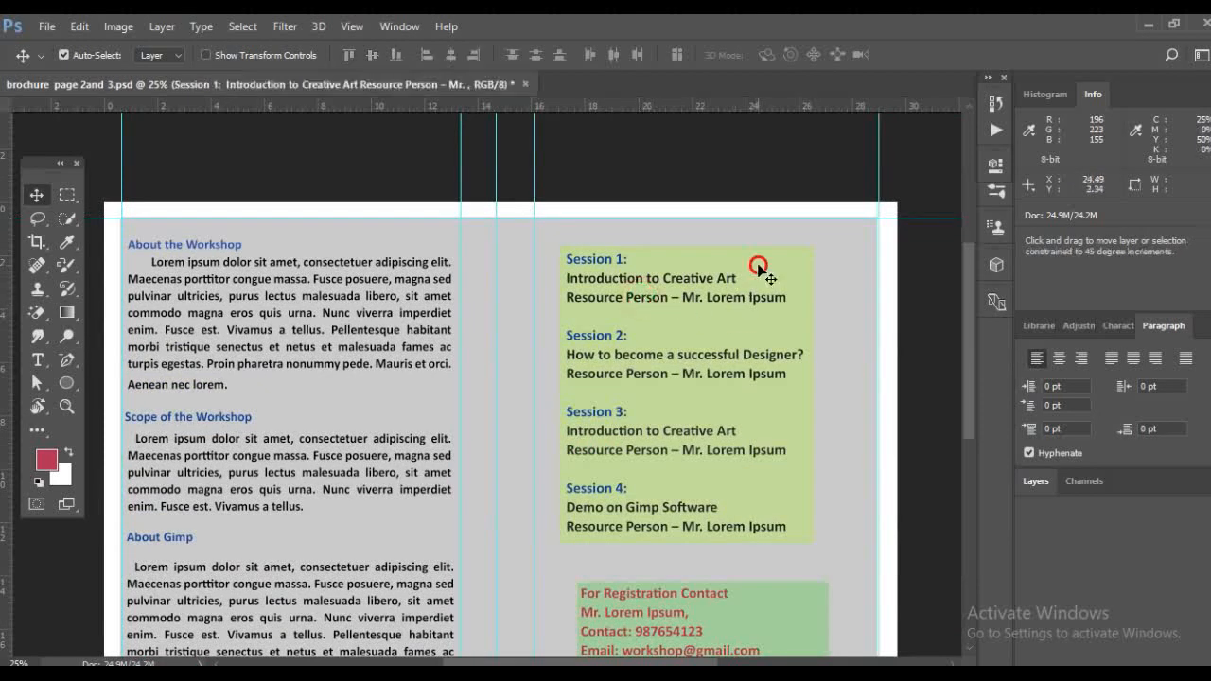
key(ctrl+t)
drag(839, 541, 823, 530)
key(Return)
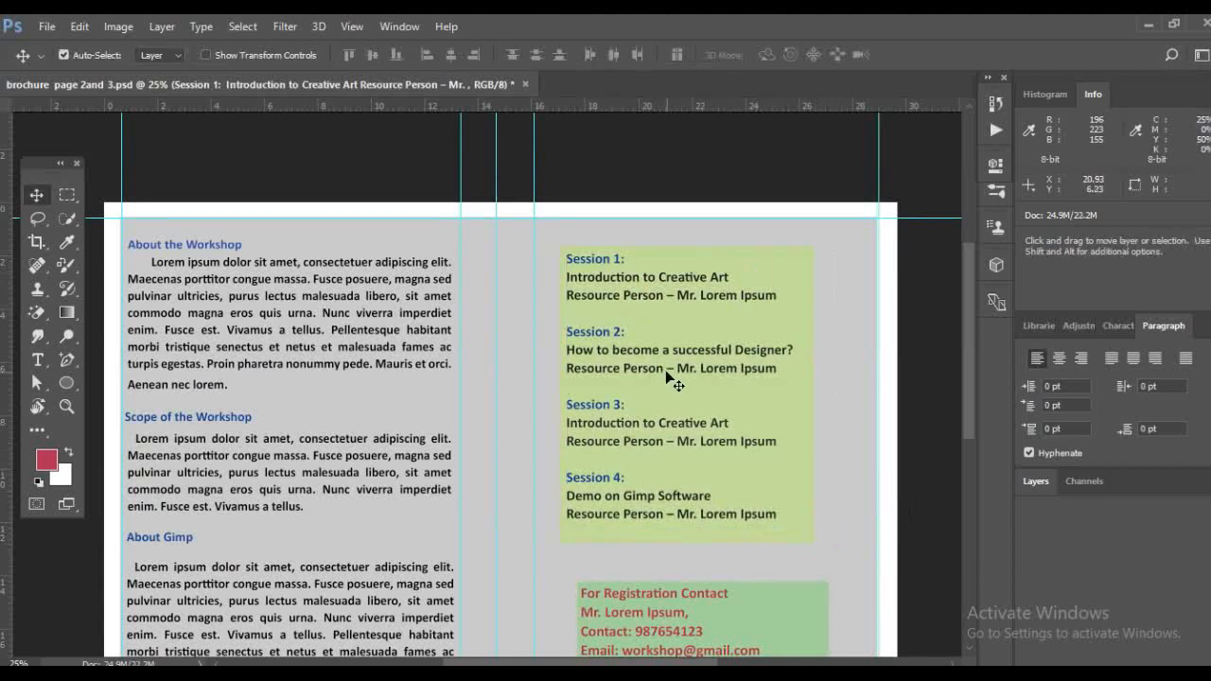
drag(667, 374, 655, 359)
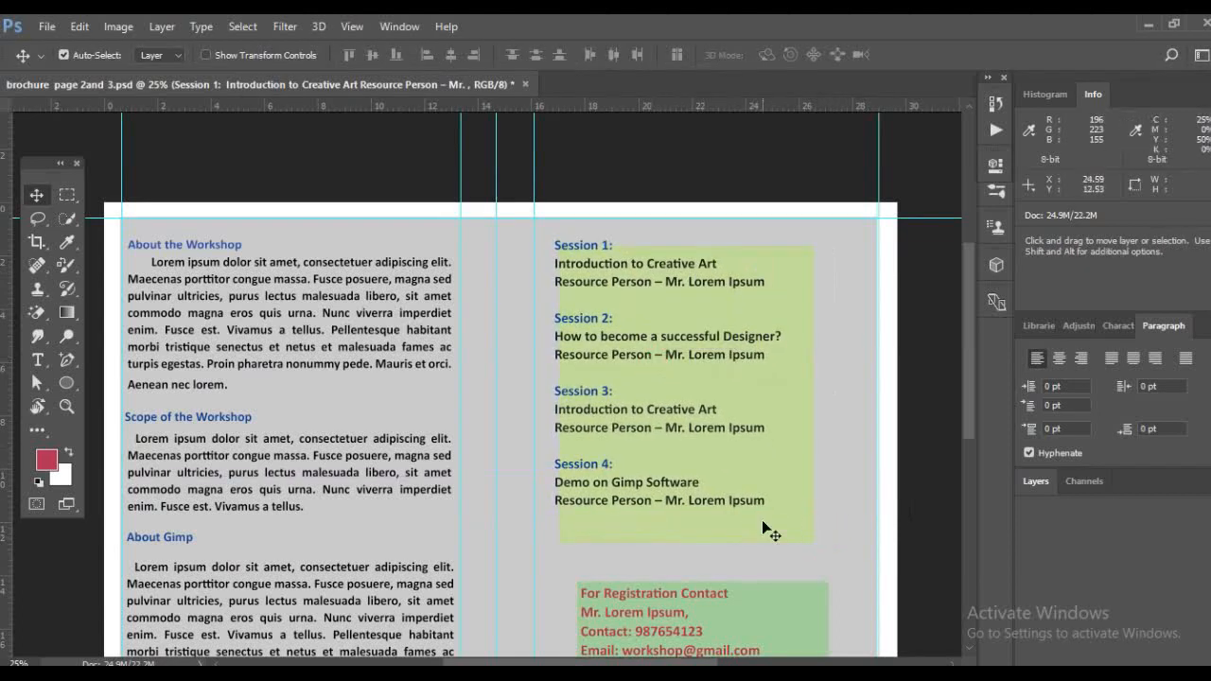
drag(783, 505, 743, 383)
Delete the green rounded rectangle behind the registration contact text
ctrl+click(777, 508)
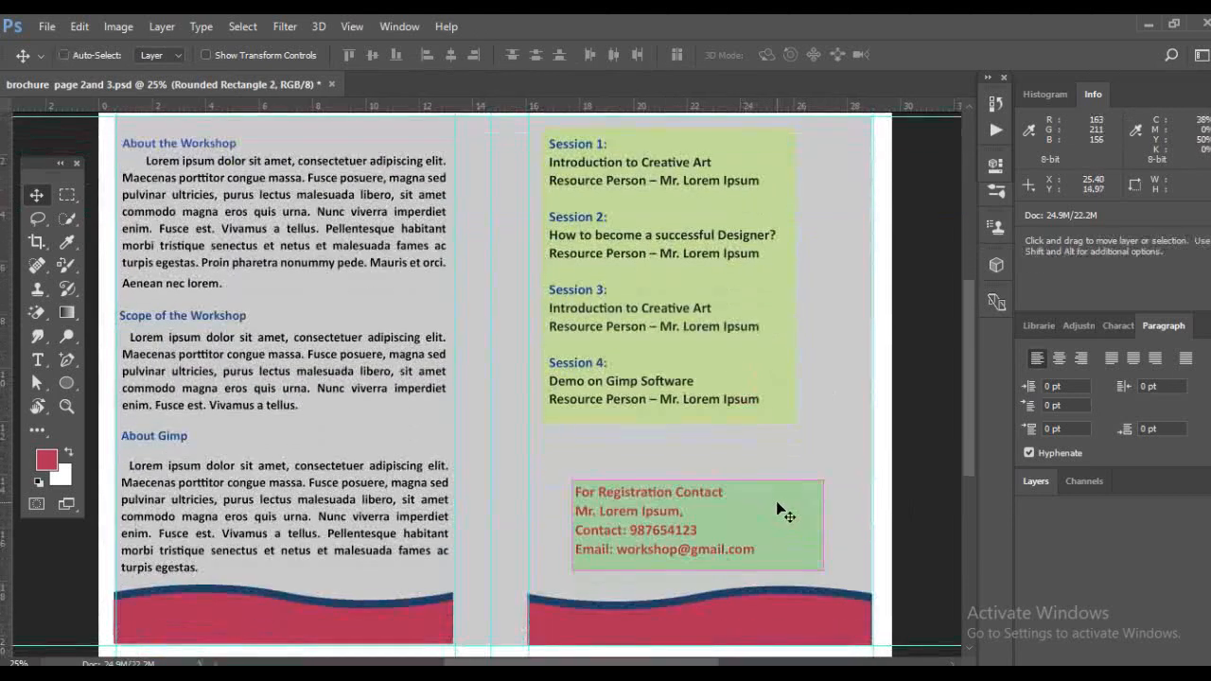
key(Delete)
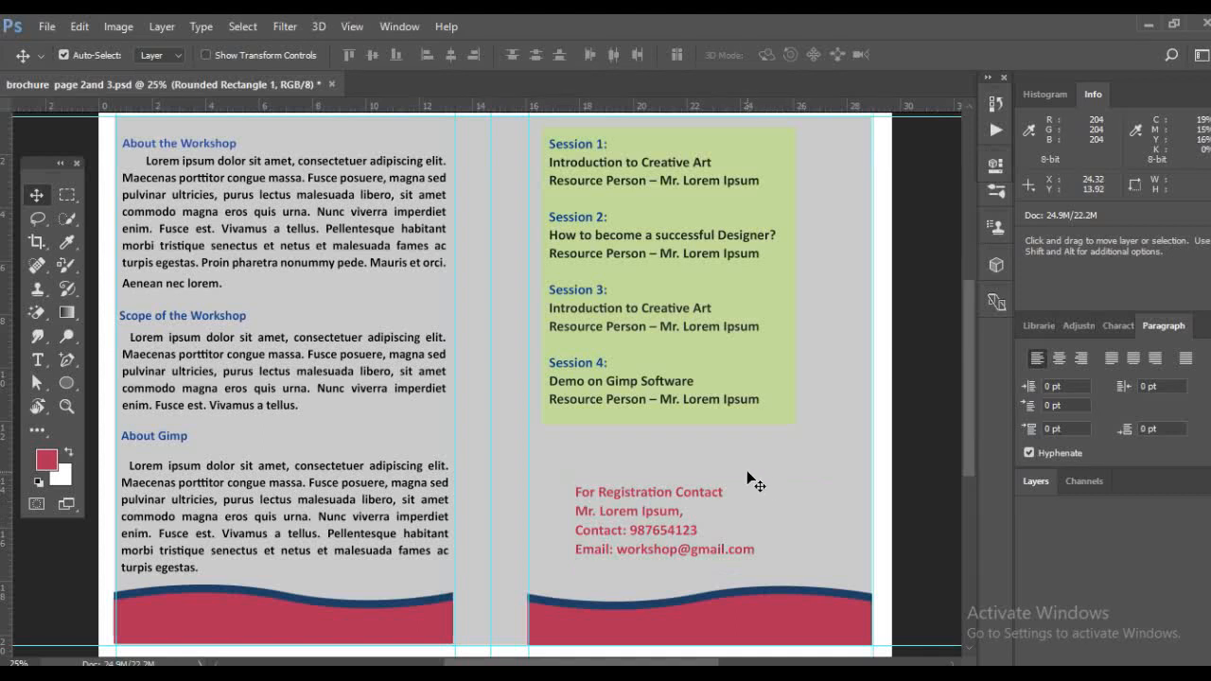
Widen the green session box to about 9.8 cm and stretch it downward to about 13.67 cm tall
drag(819, 397, 846, 513)
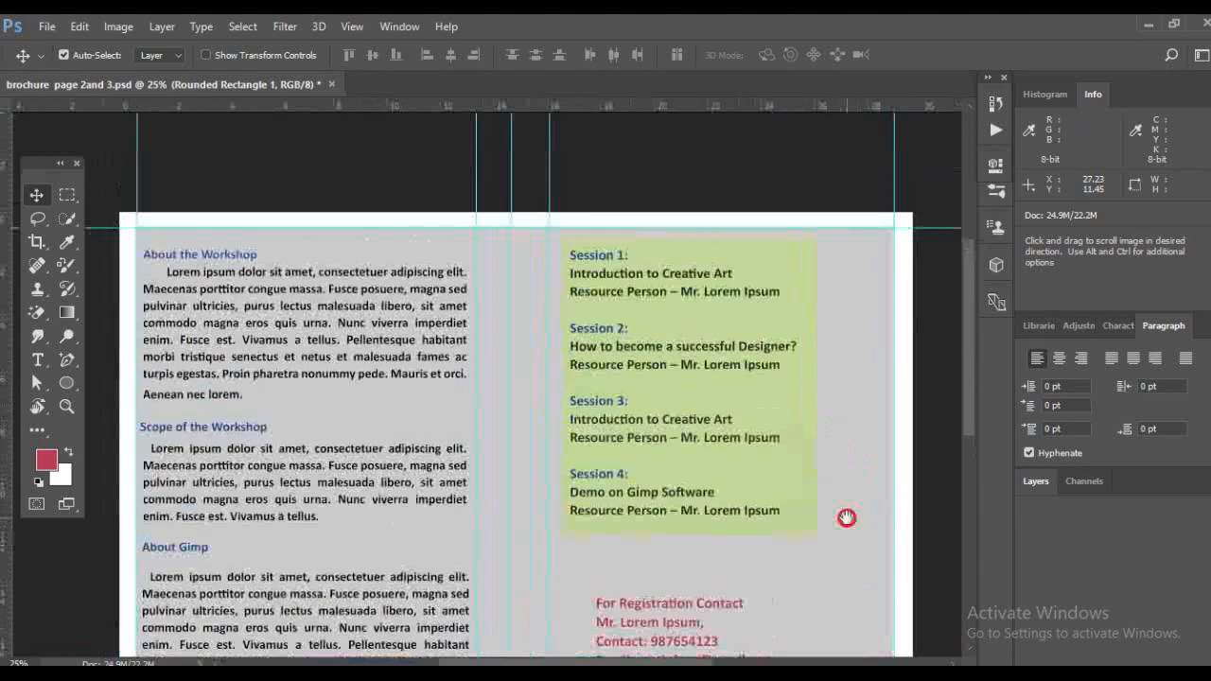
click(794, 448)
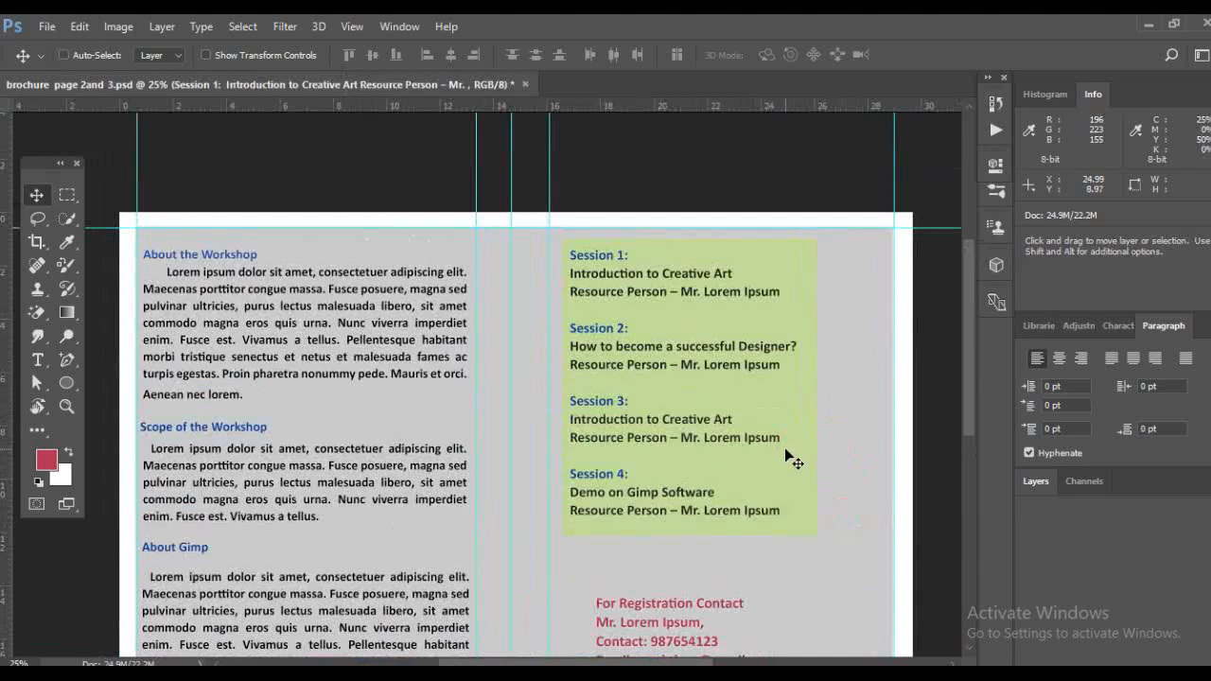
key(ctrl+t)
key(Return)
click(806, 241)
key(ctrl+t)
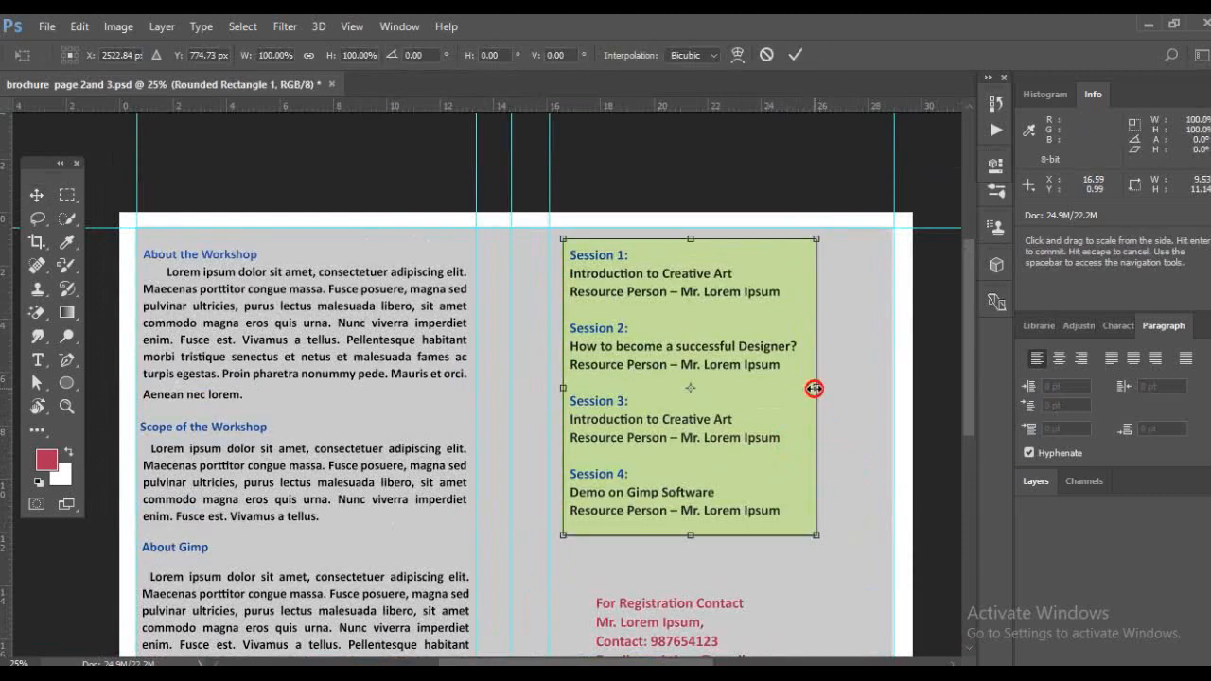
drag(814, 388, 824, 387)
drag(694, 534, 628, 559)
key(Return)
Move the registration contact text down near the red wave and shorten the session box to about 10.9 cm tall
scroll(620, 416, down, 3)
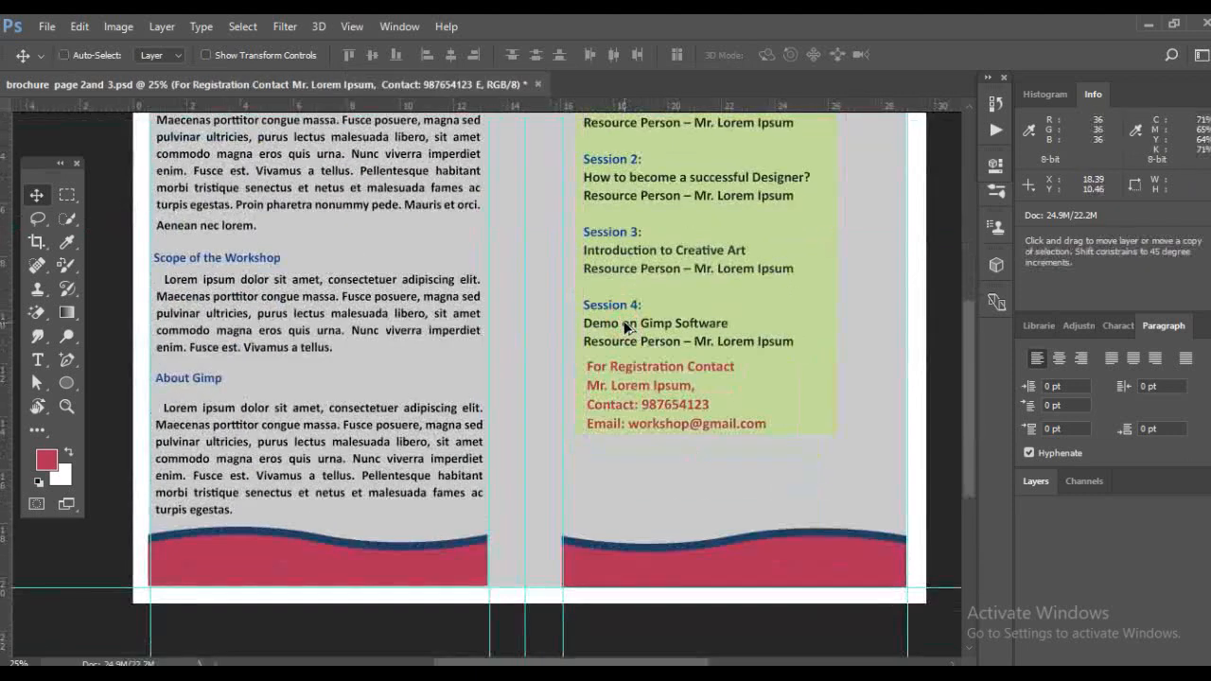
drag(626, 388, 630, 478)
click(629, 377)
key(ctrl+t)
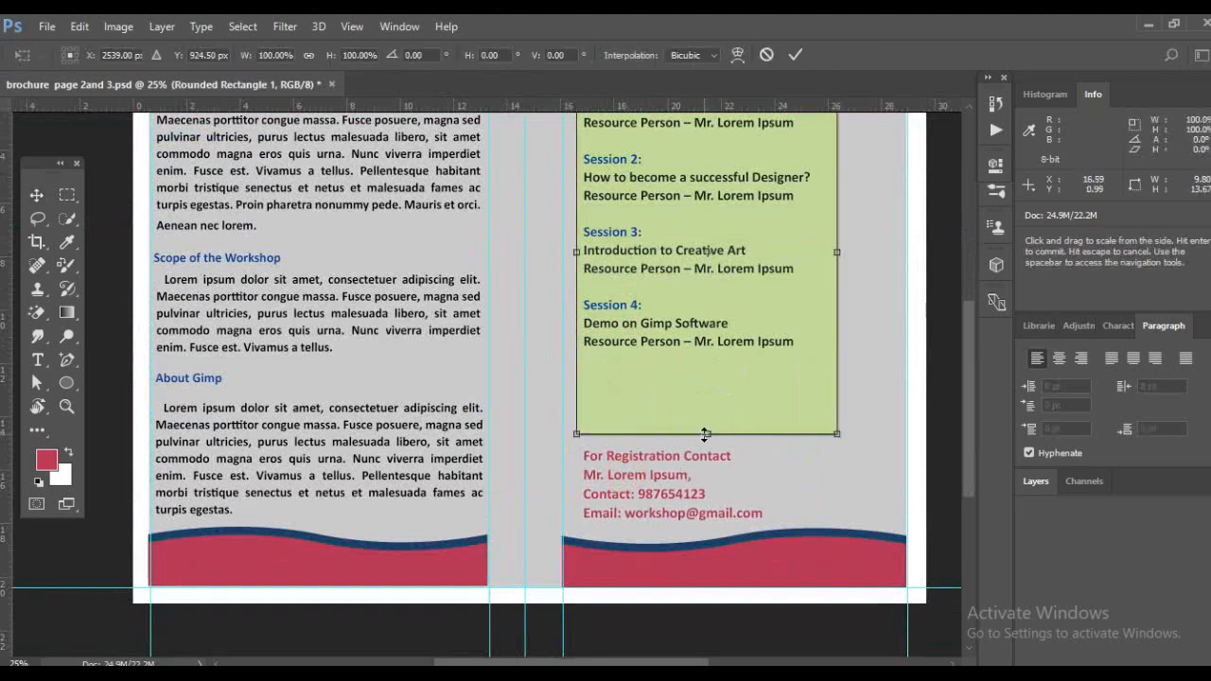
drag(705, 434, 708, 359)
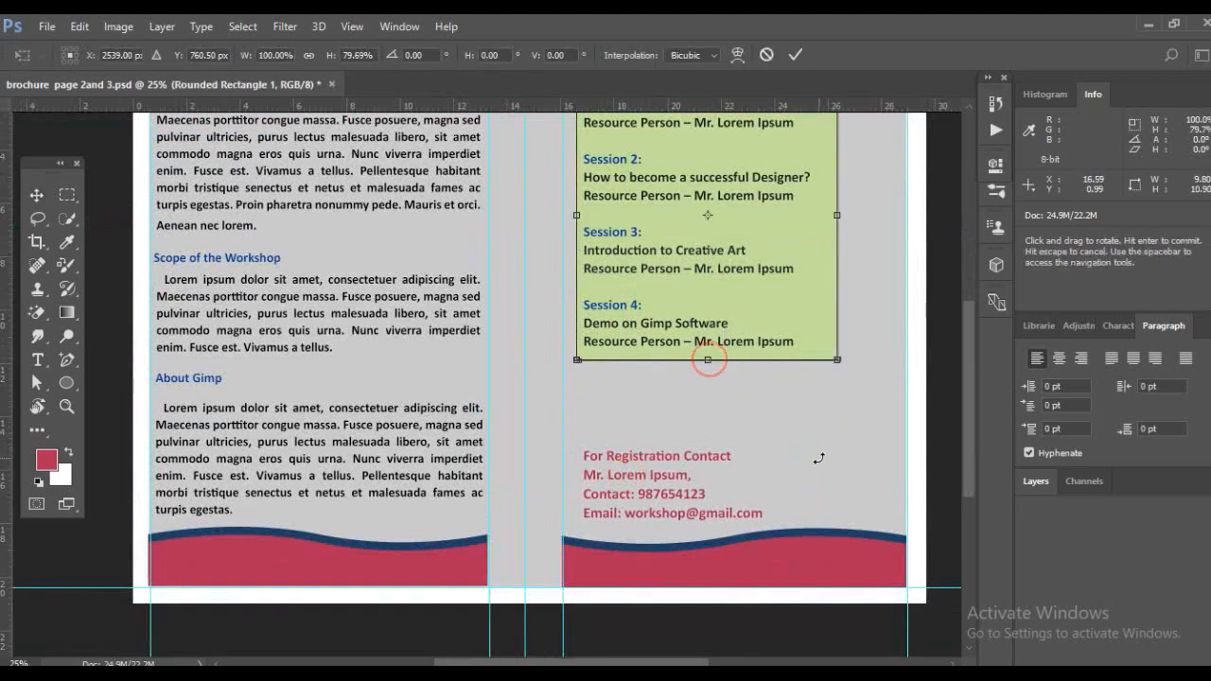
key(Return)
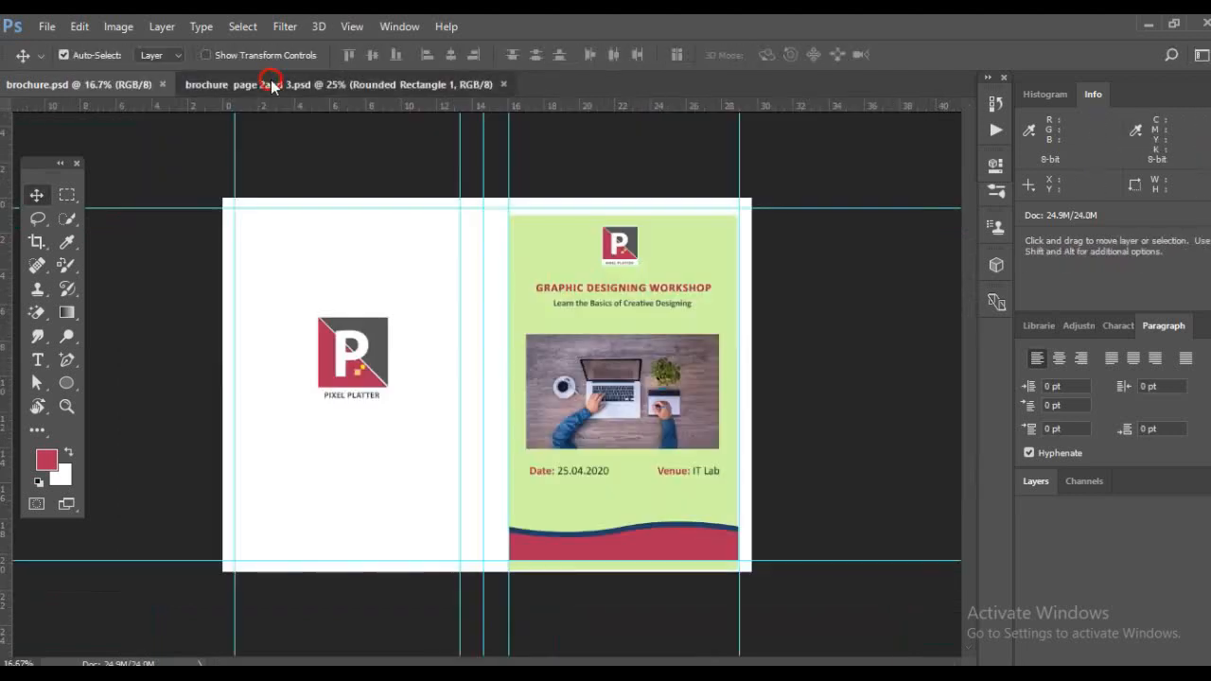
Save a copy of the inside pages document as brochure page 2and 3.jps in JPEG Stereo format with quality 8, High
click(270, 84)
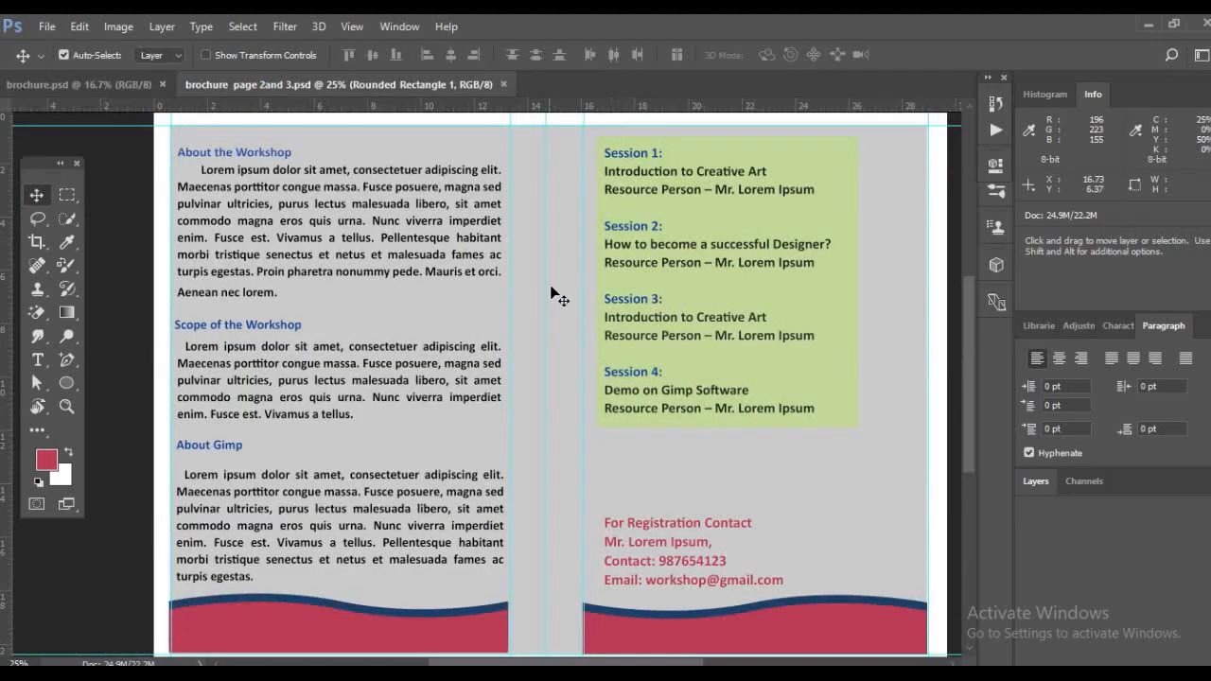
click(45, 27)
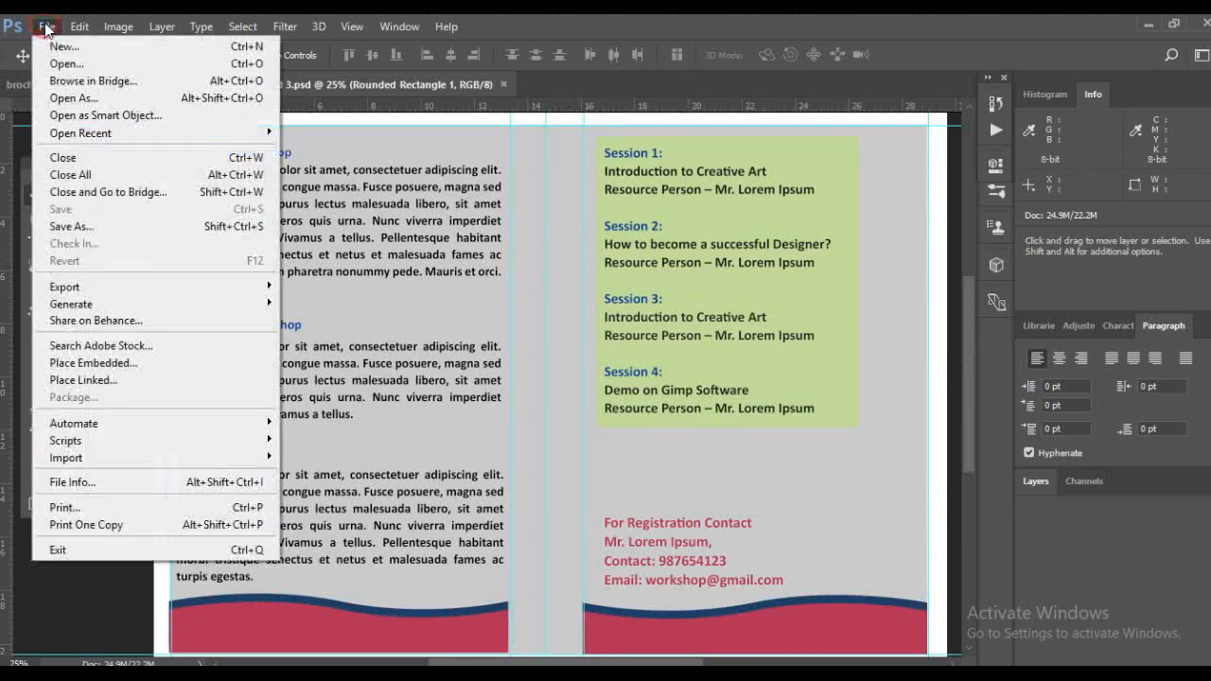
click(86, 231)
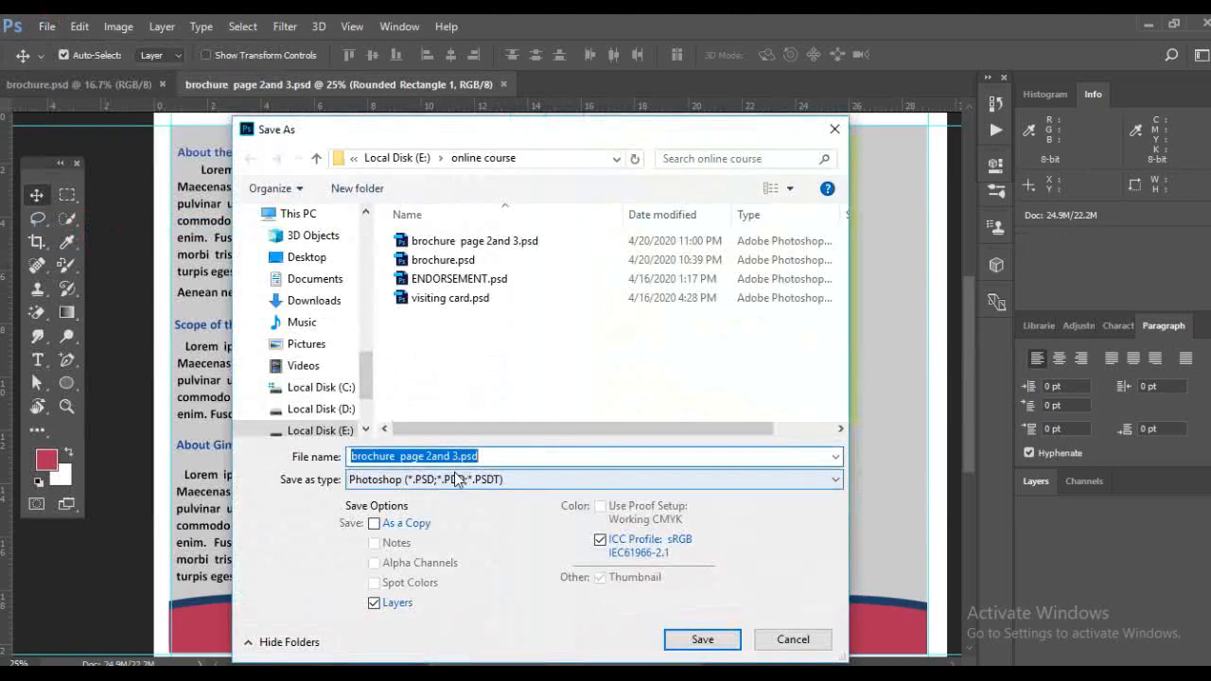
click(528, 481)
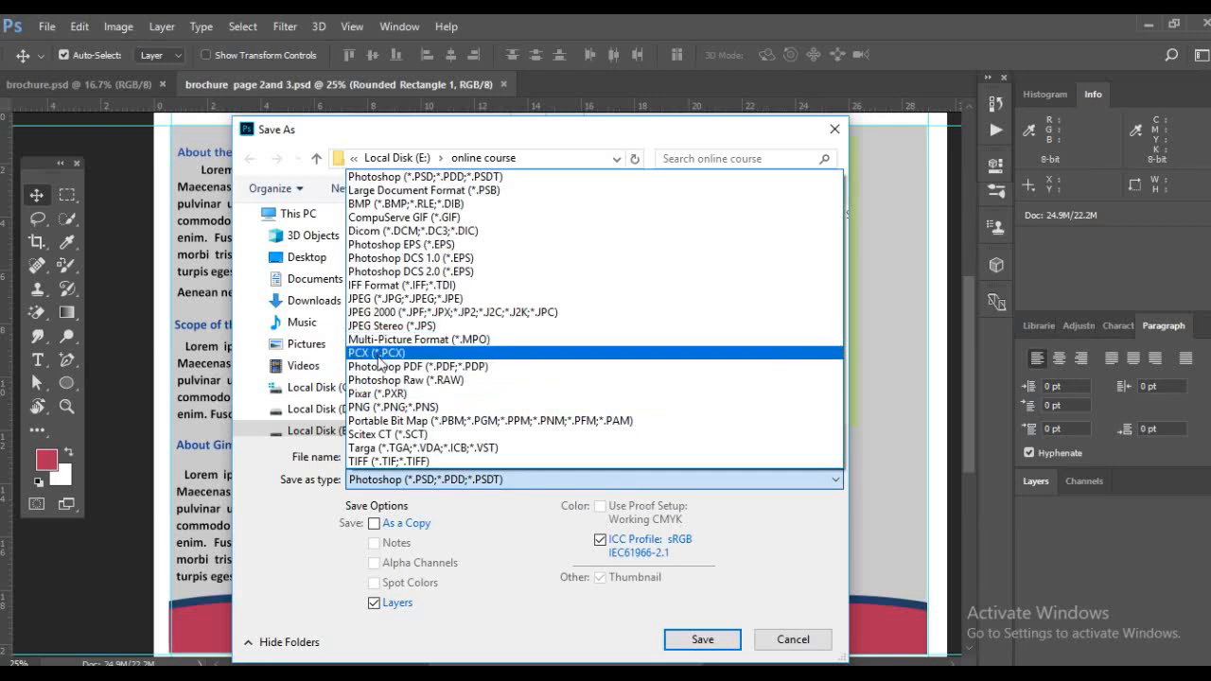
click(378, 325)
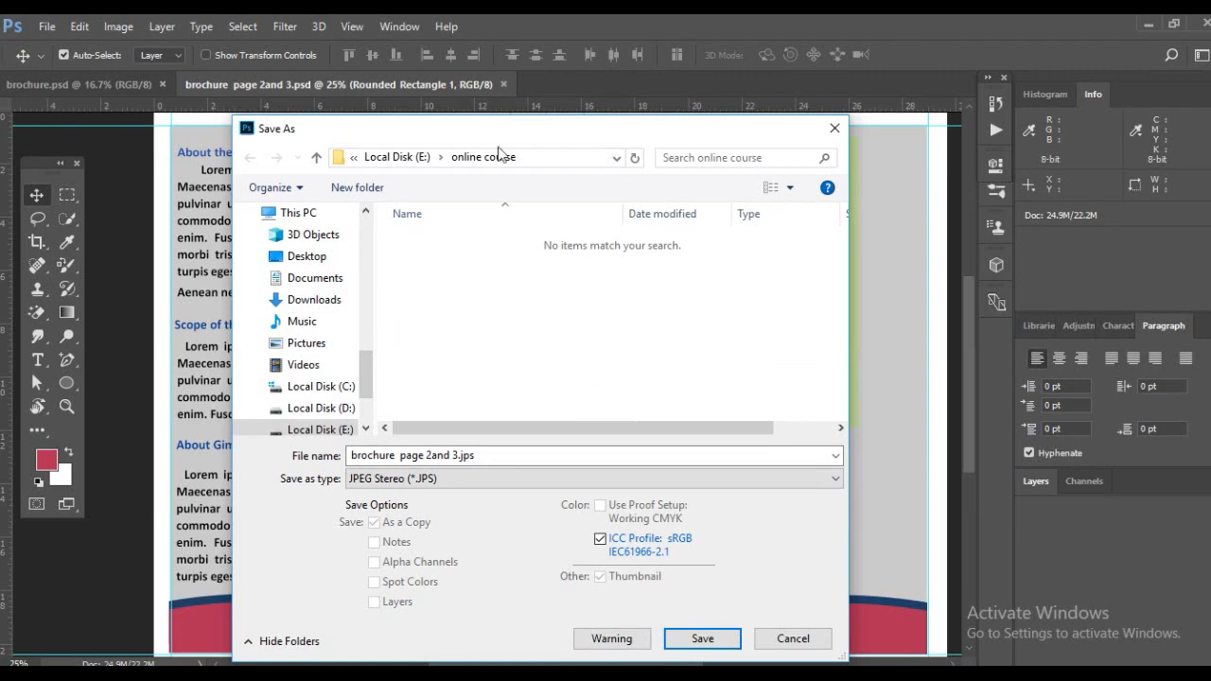
click(703, 640)
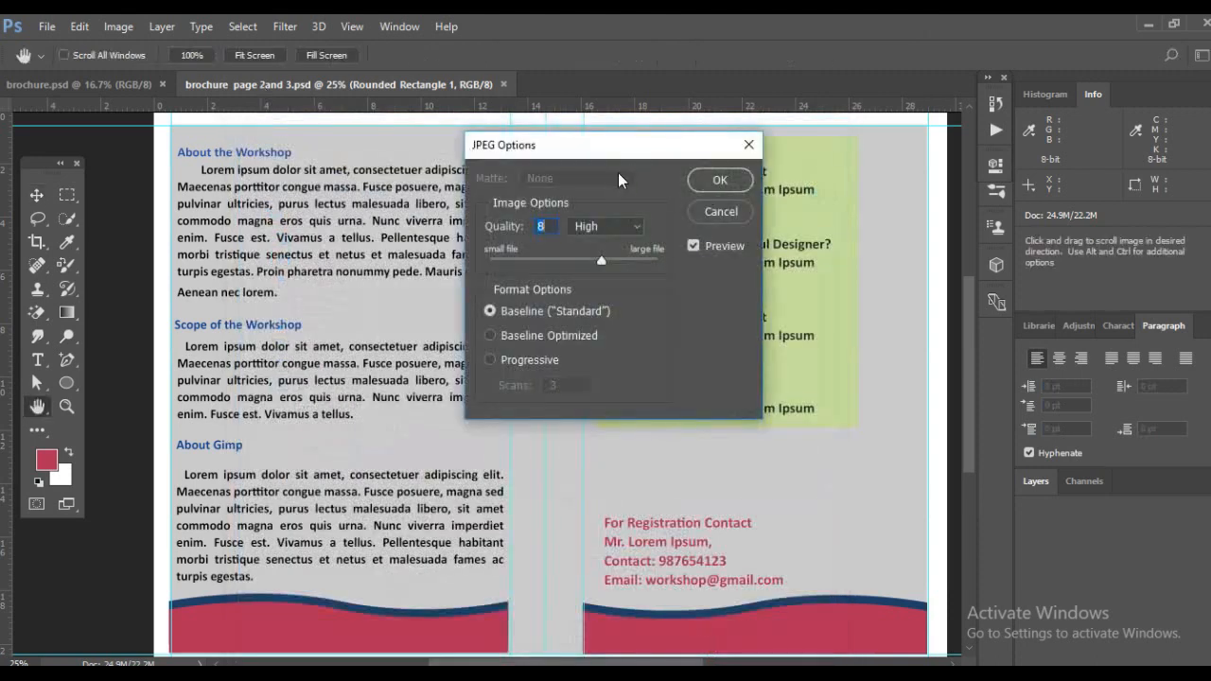
click(722, 179)
Switch to brochure.psd and start saving it under the file name "brochure page 1 and 4"
click(82, 83)
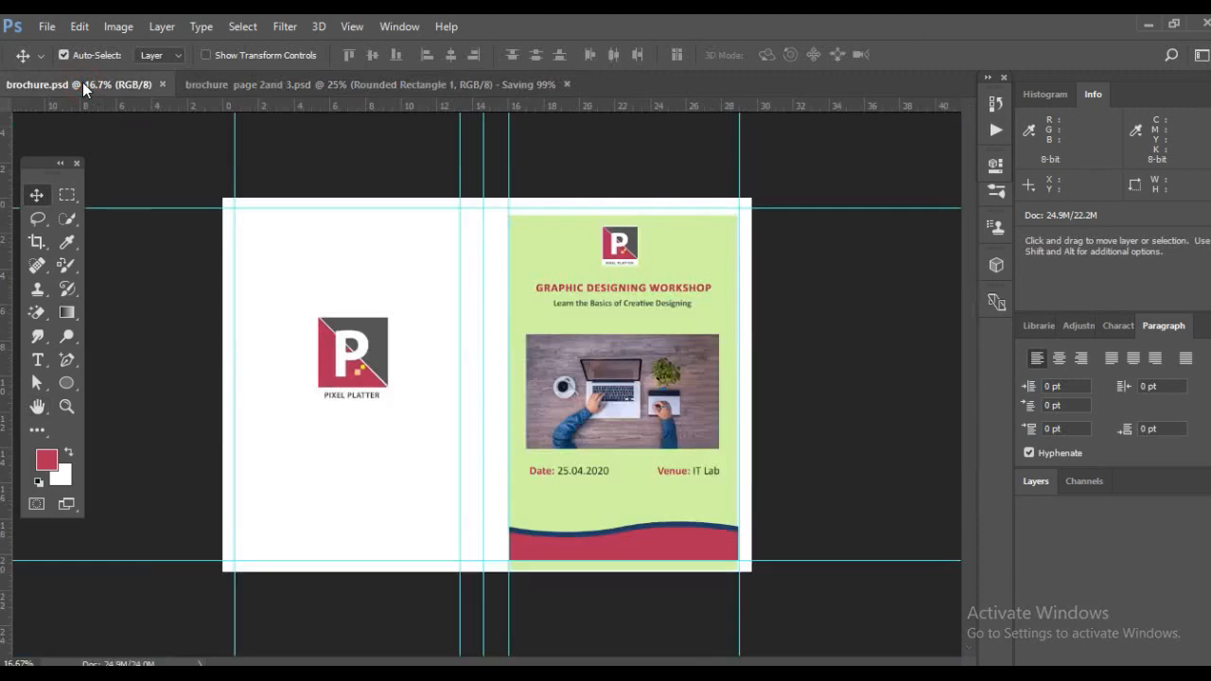
click(47, 27)
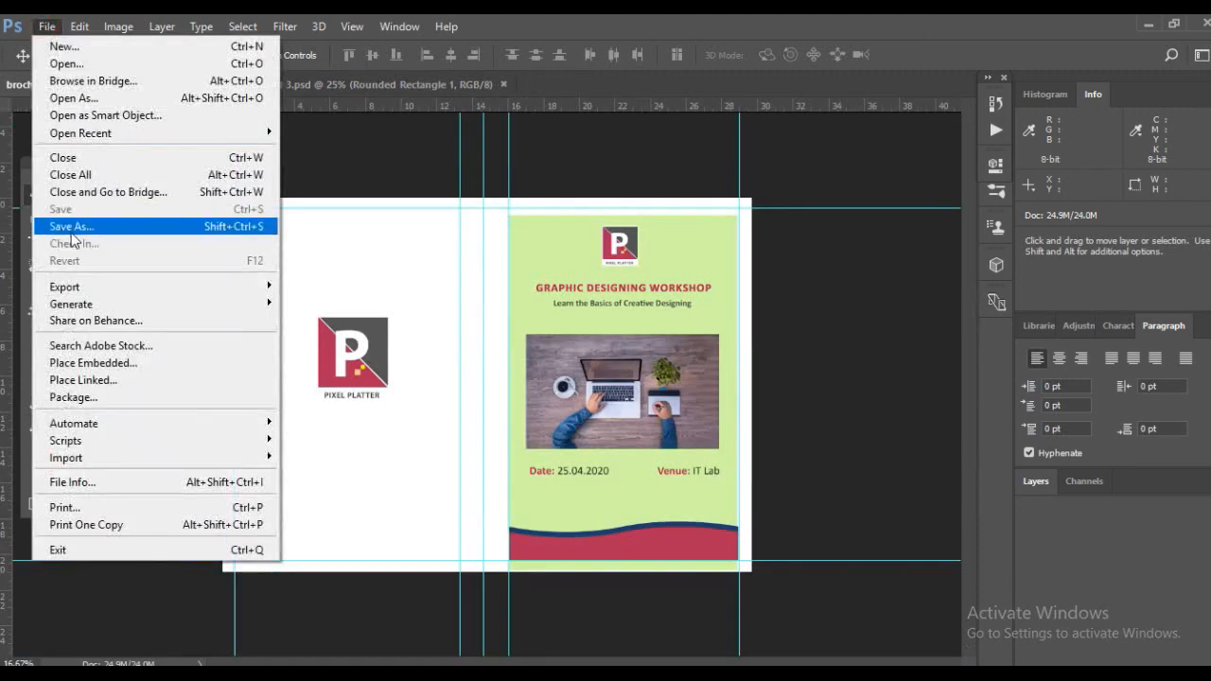
click(408, 289)
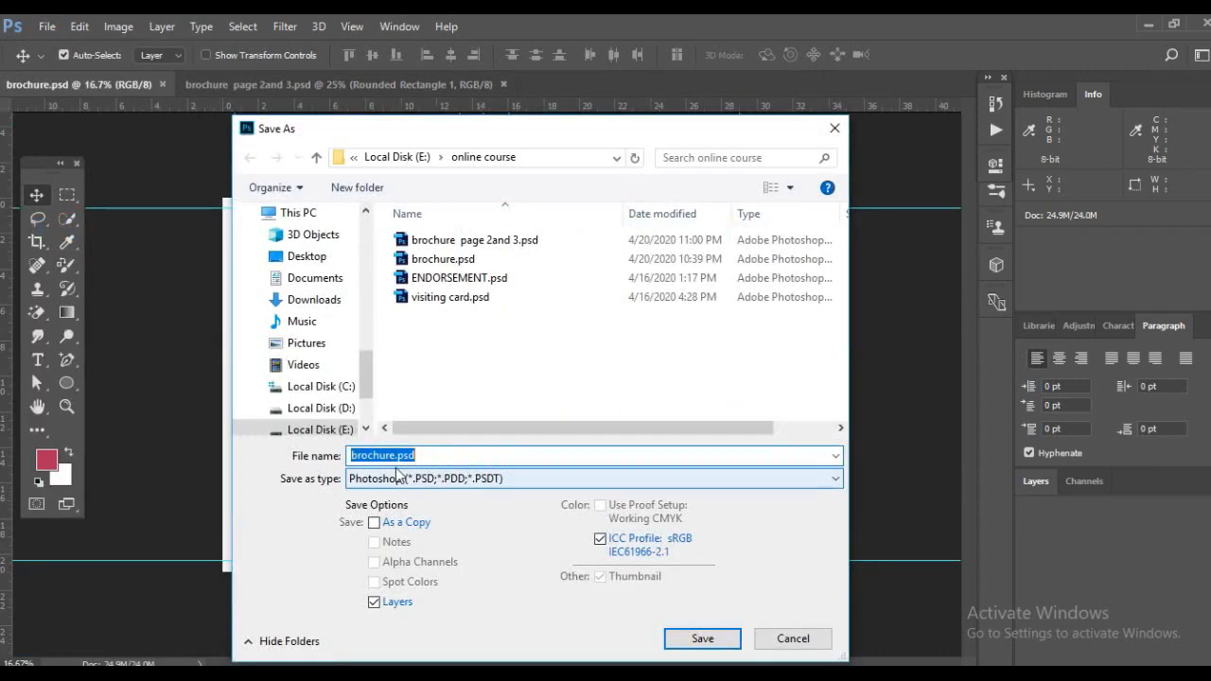
click(398, 455)
key(Delete)
key(Delete)
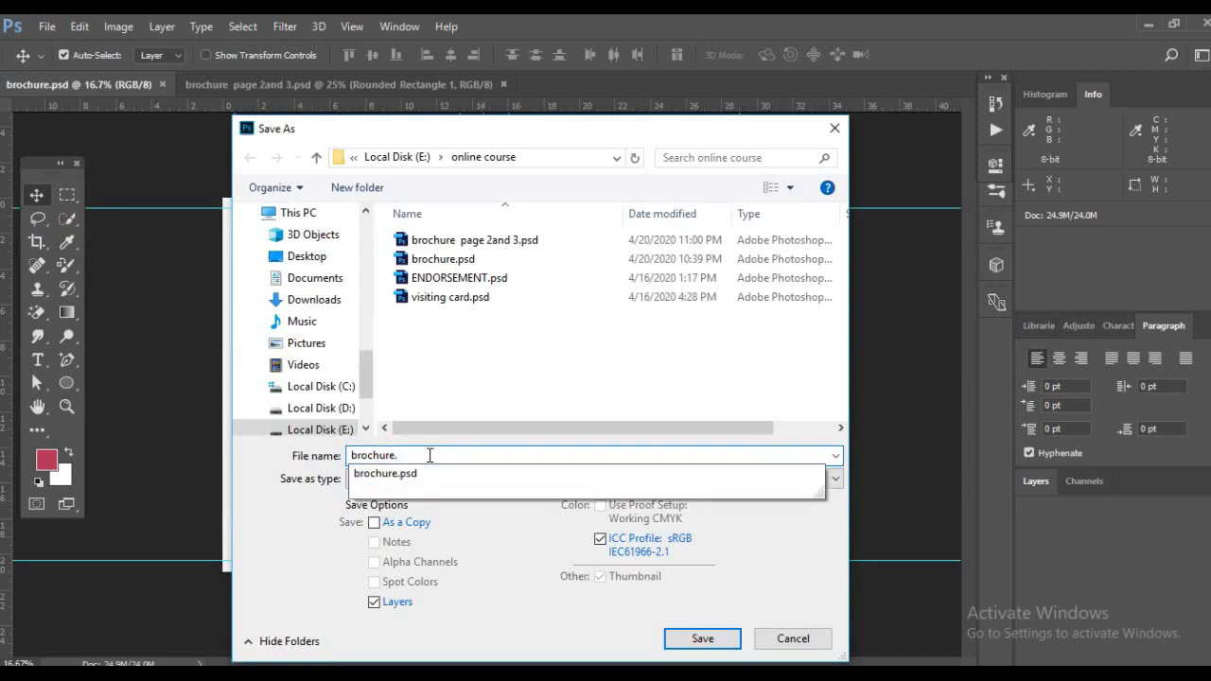
key(BackSpace)
text(page 1 and 4)
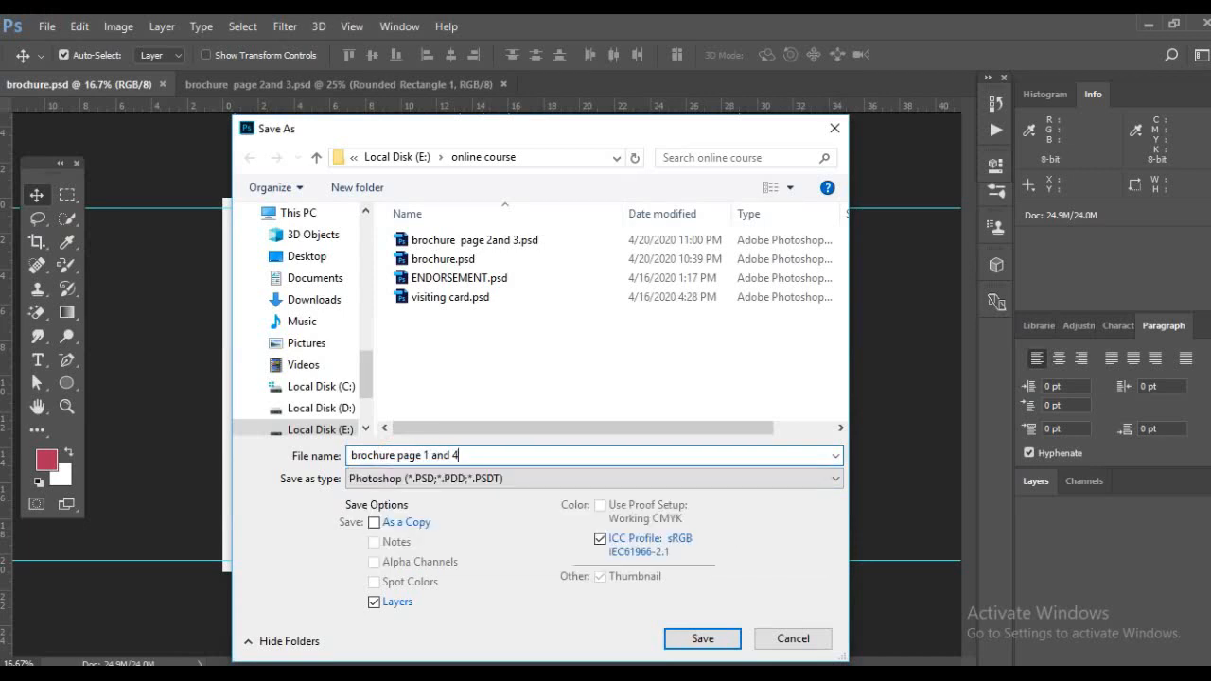
Set the cover file's format to JPEG, pick another quality preset and complete the export
click(540, 479)
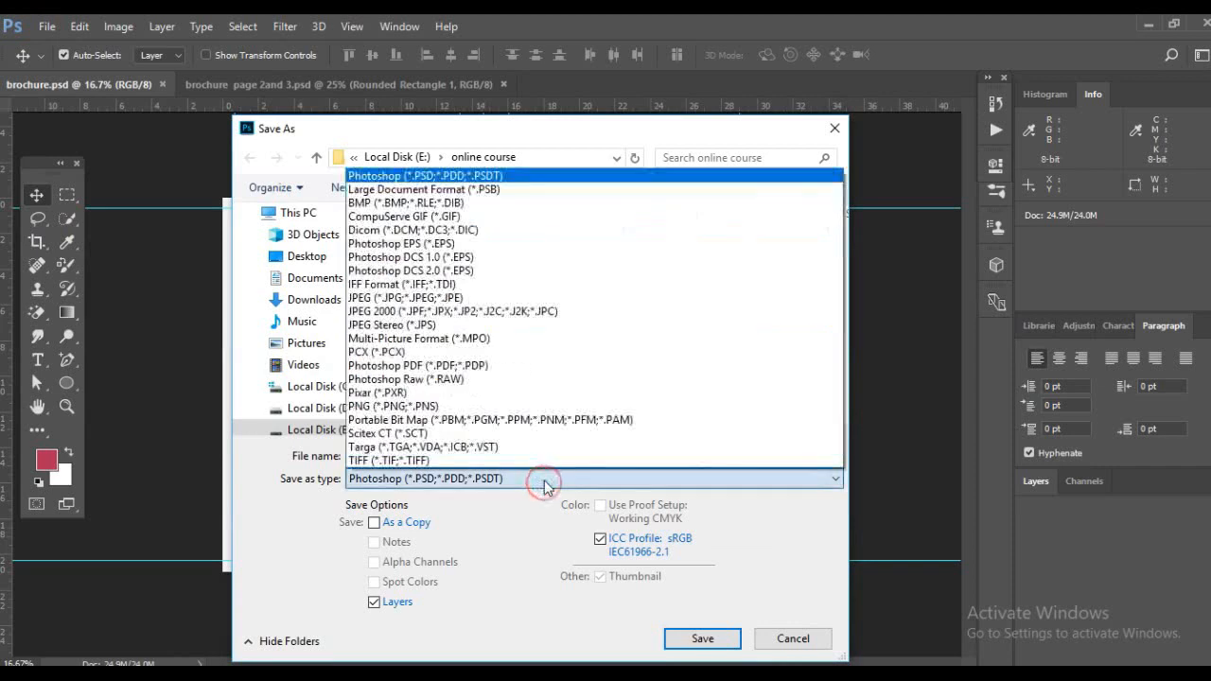
click(388, 298)
click(695, 640)
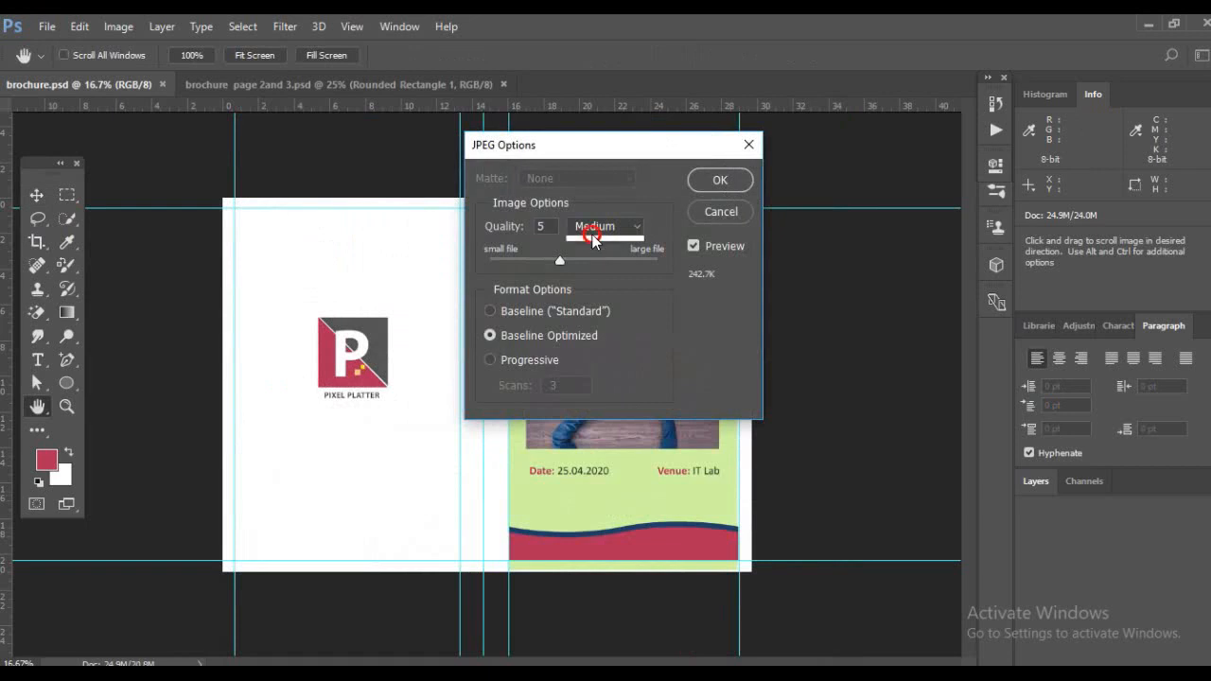
click(605, 226)
click(575, 280)
click(699, 182)
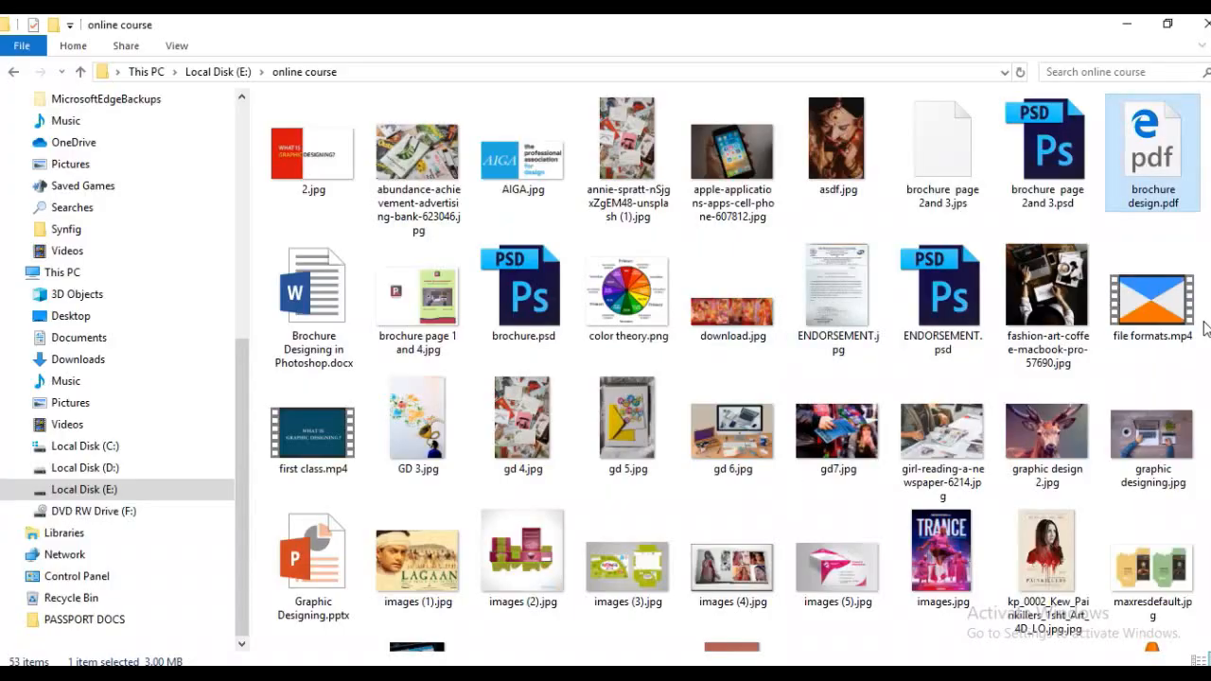
Switch to File Explorer, check the exported brochure files in the online course folder and delete brochure page 2and 3.jps
click(410, 315)
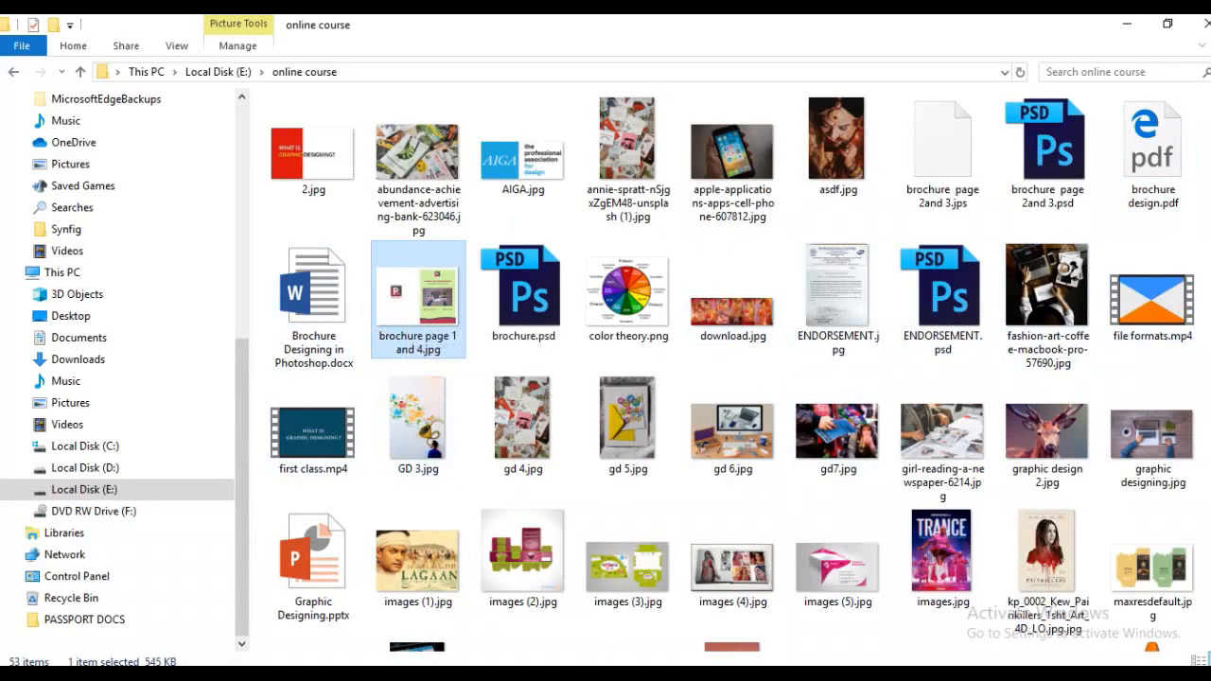
scroll(732, 370, down, 3)
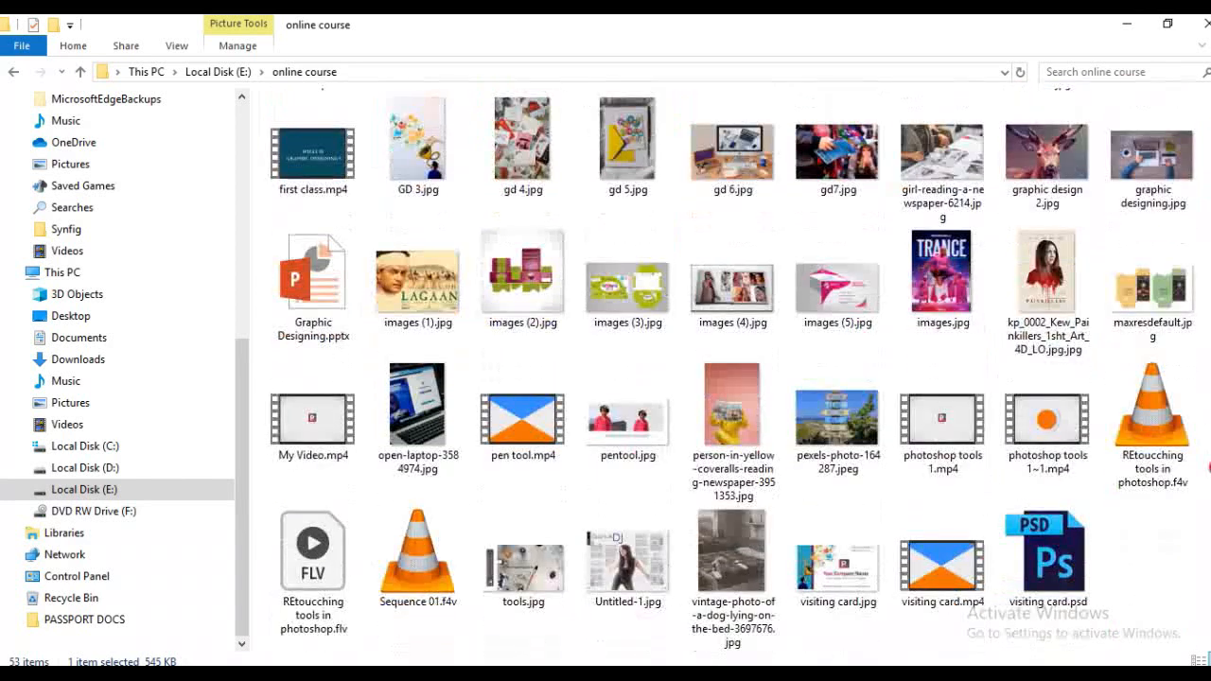
scroll(407, 307, up, 3)
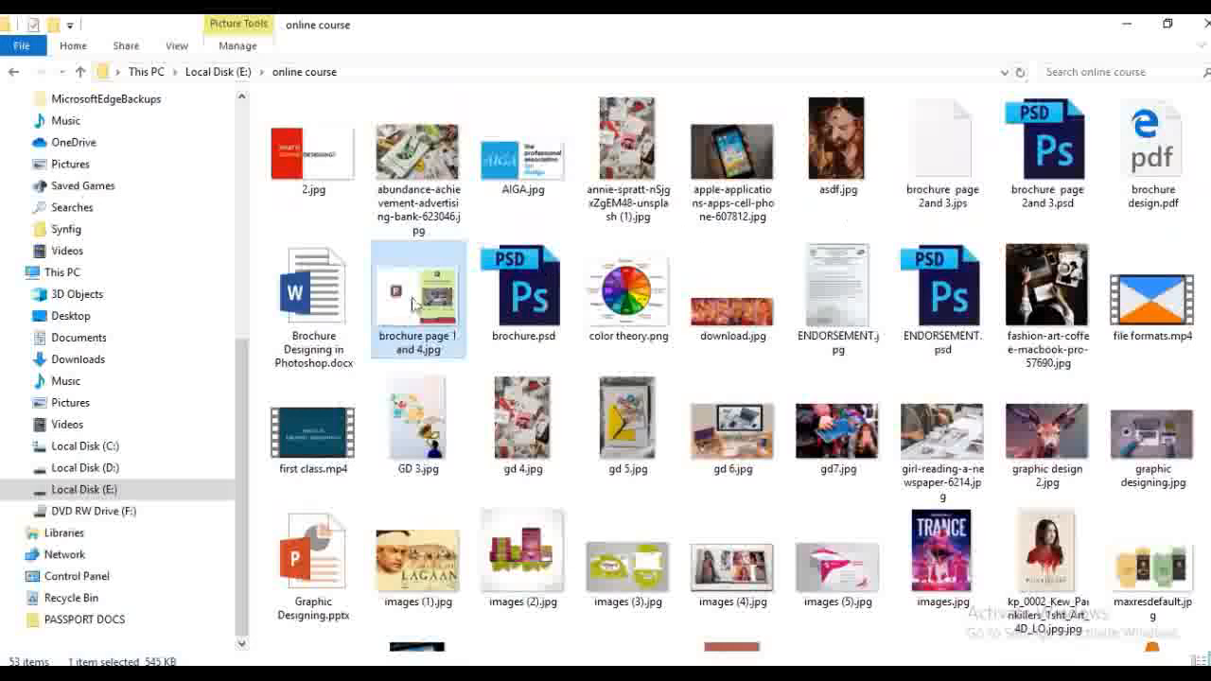
key(b)
key(b)
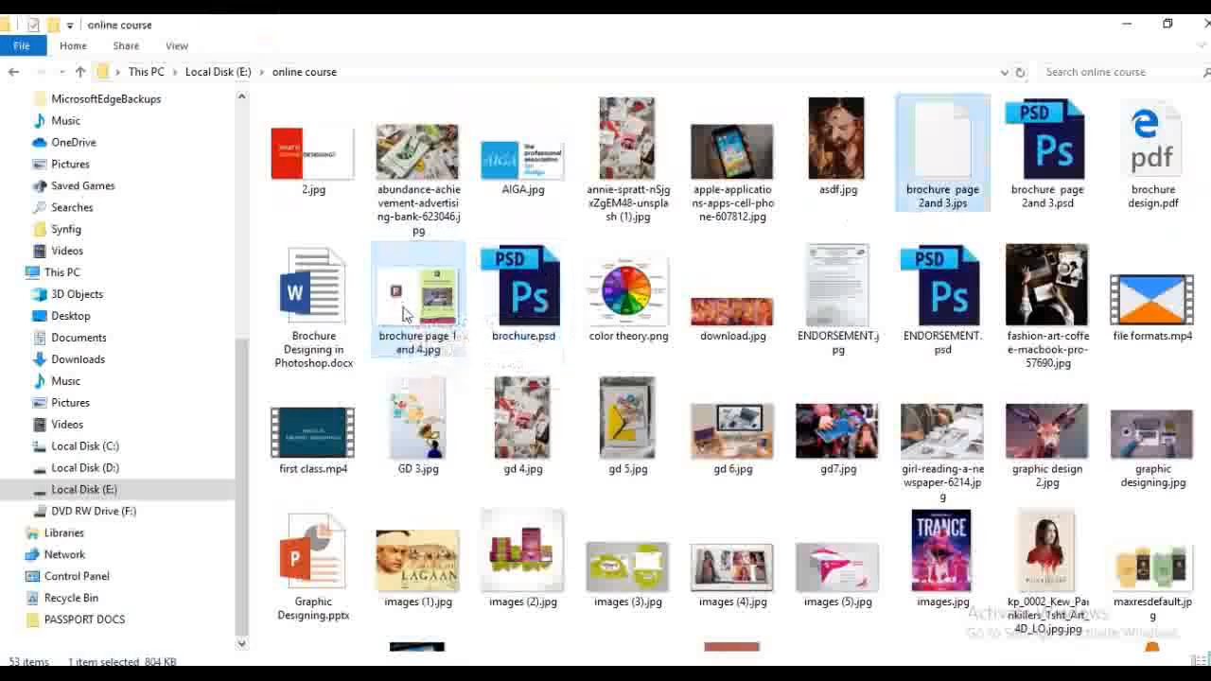
double_click(939, 143)
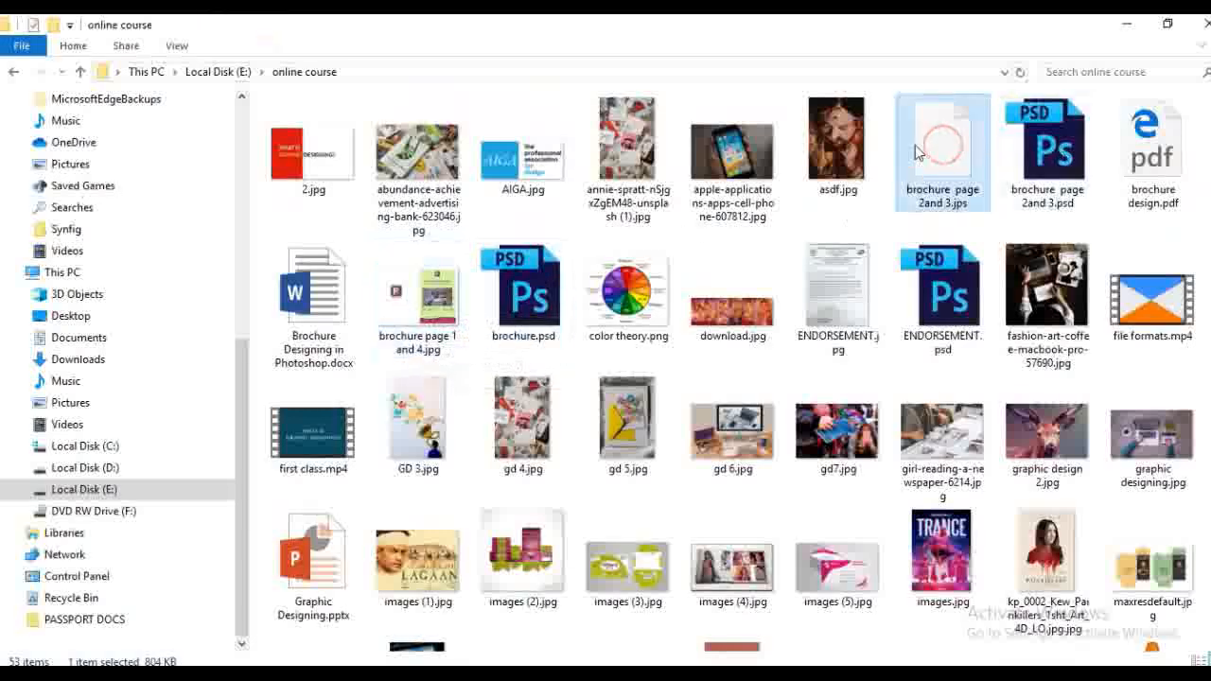
key(Delete)
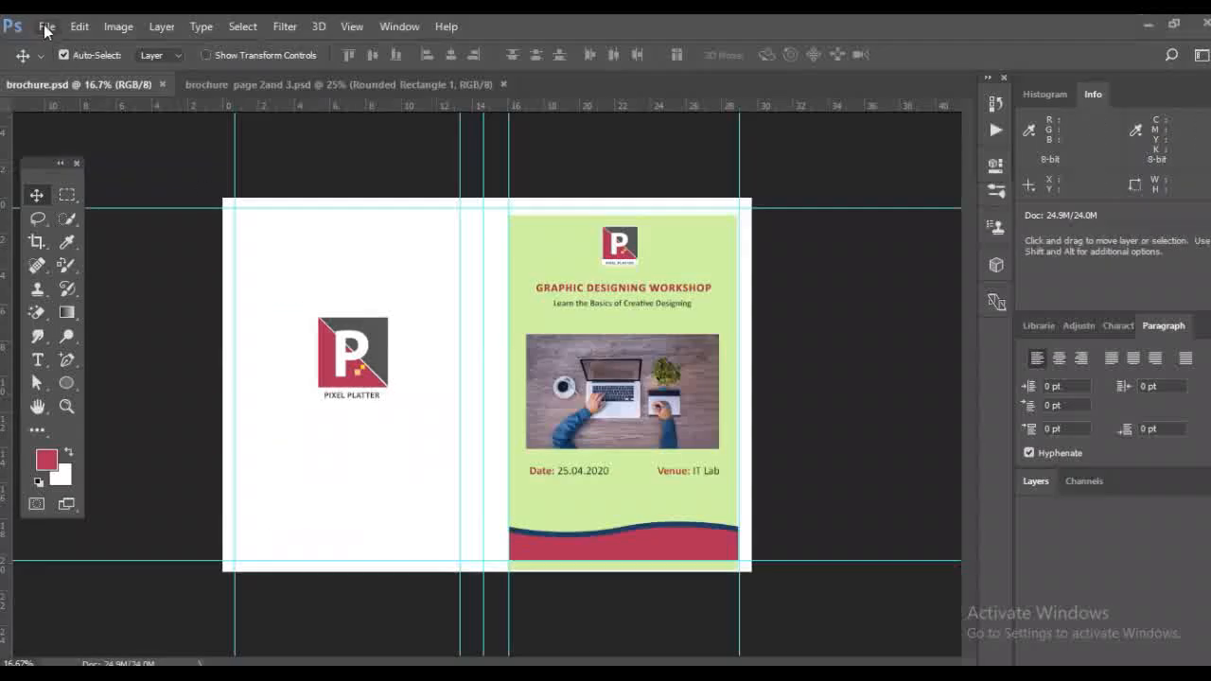
Save the inside pages document as brochure page 2and 3.jpg in JPEG format with quality 10, Maximum
click(260, 85)
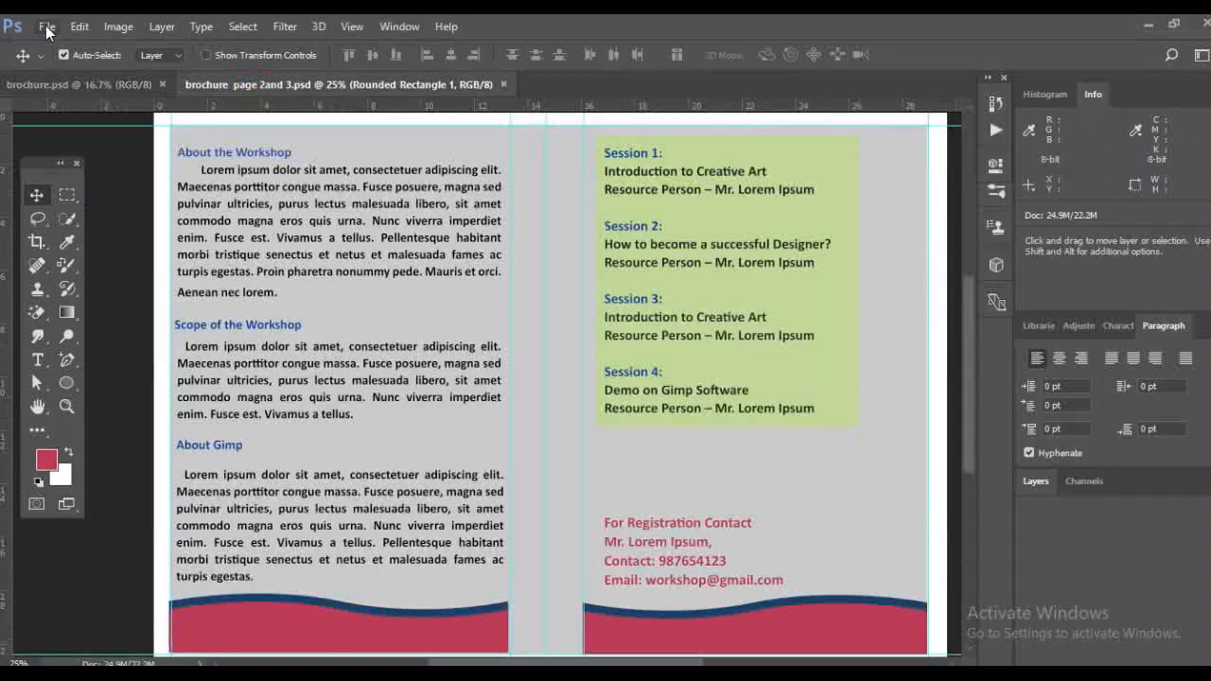
click(47, 30)
click(58, 225)
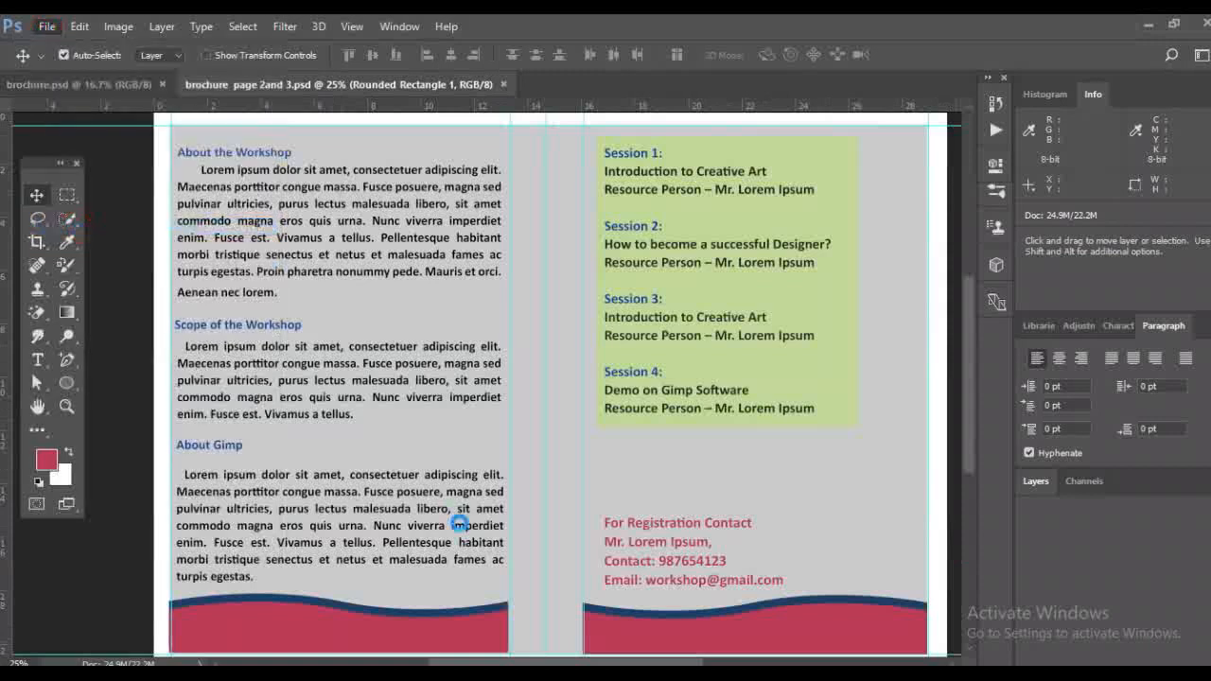
click(425, 477)
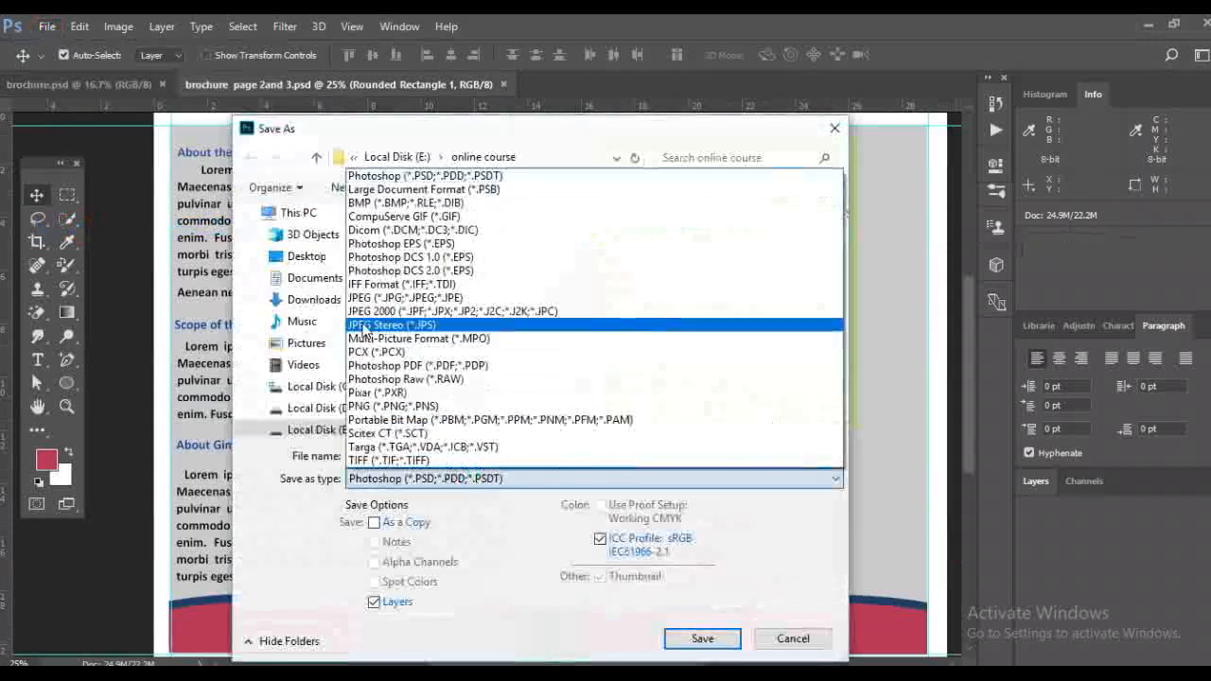
click(380, 297)
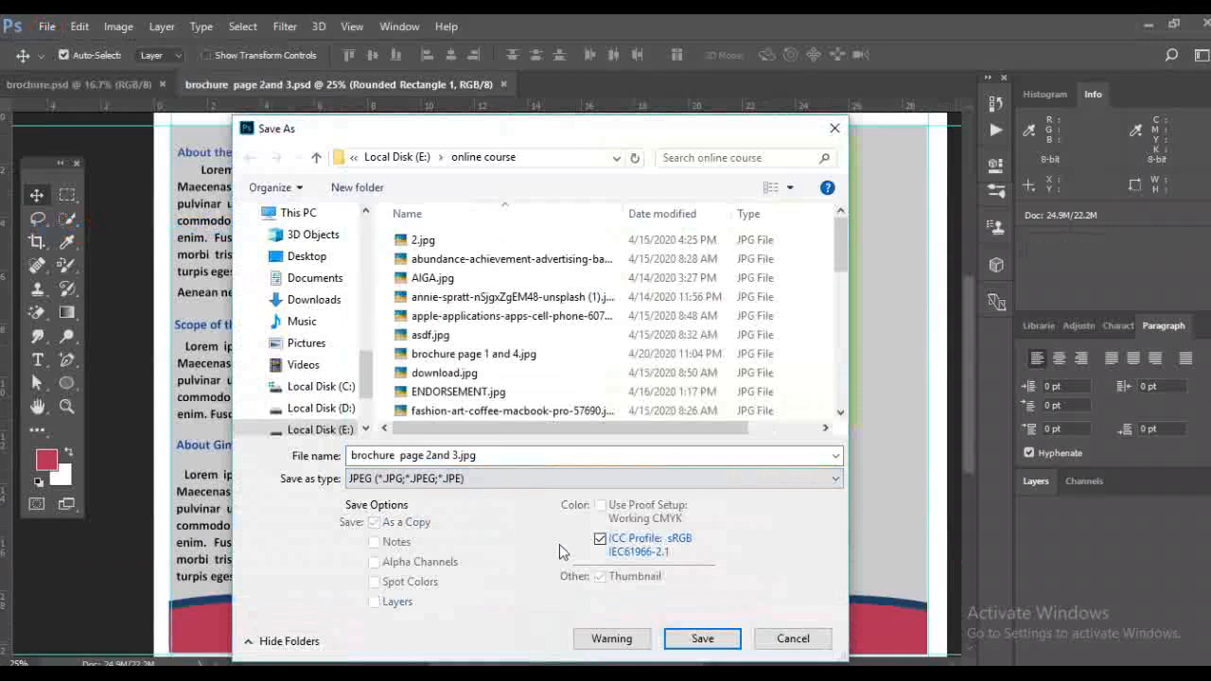
click(703, 639)
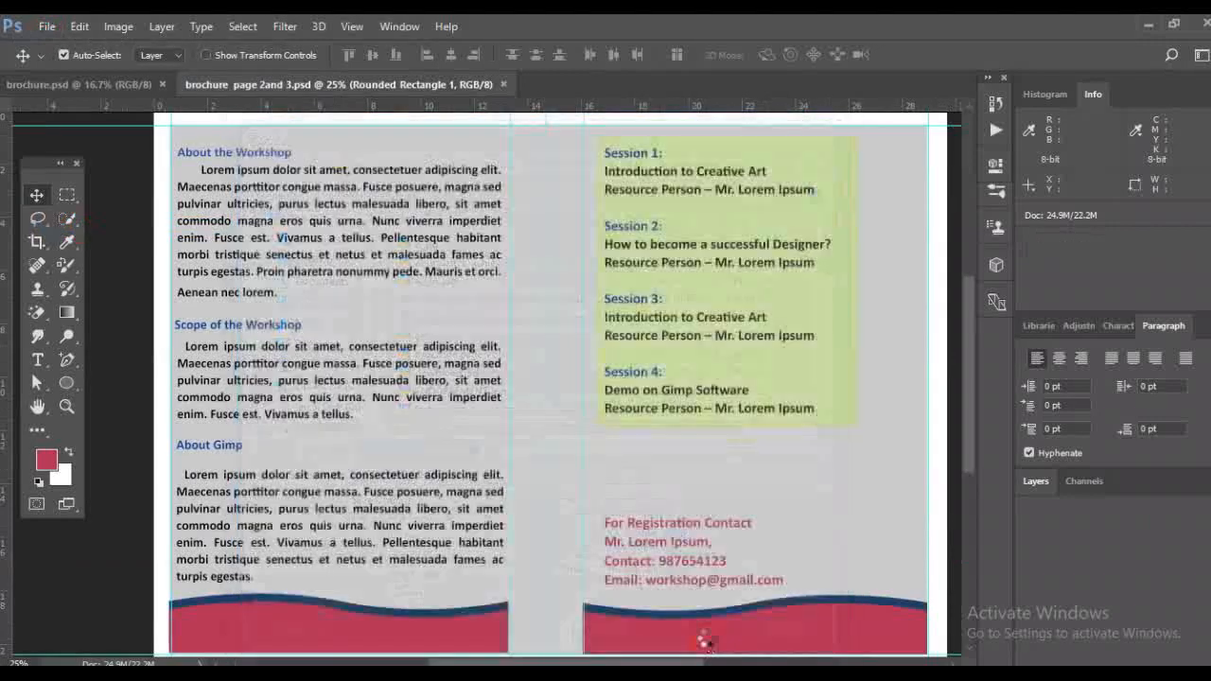
click(610, 226)
click(618, 225)
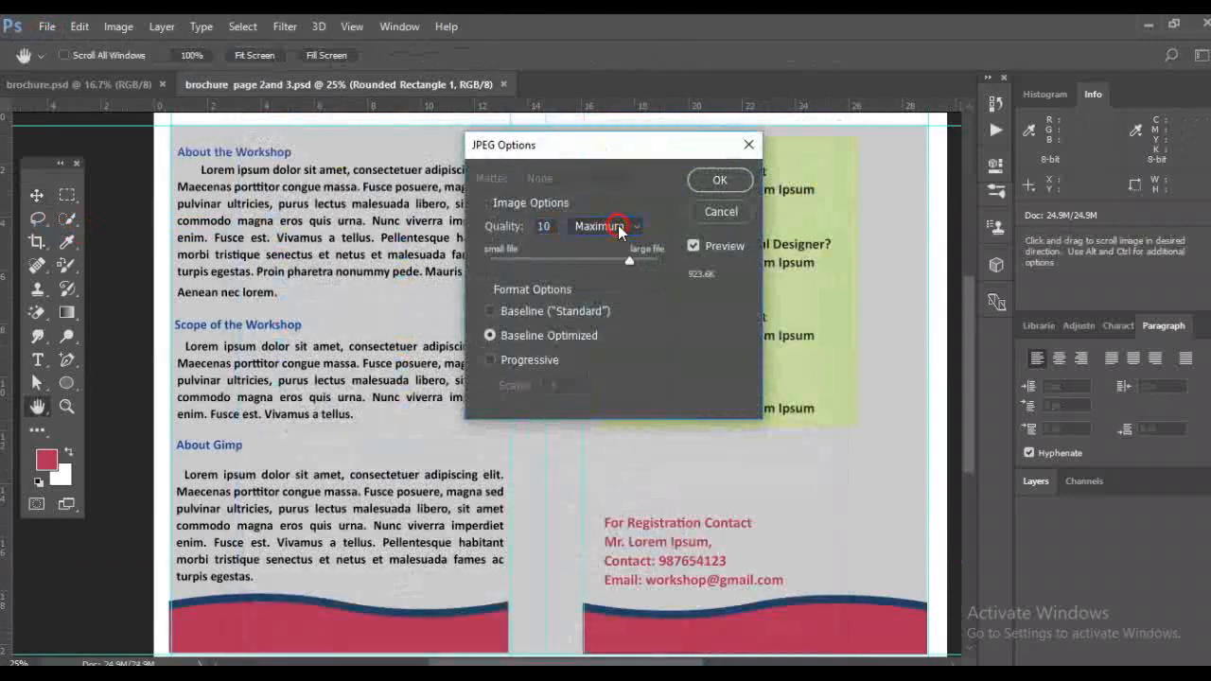
click(752, 176)
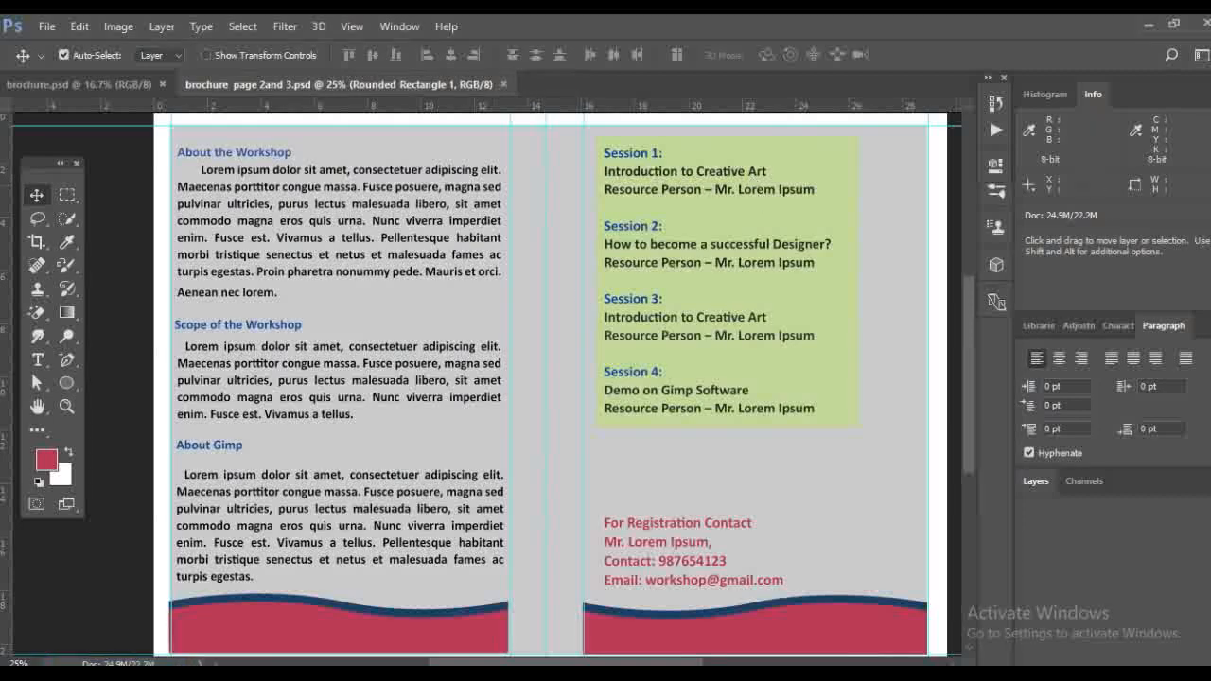
Switch to File Explorer and cut brochure page 1 and 4.jpg and brochure page 2and 3.jpg from the online course folder
click(447, 674)
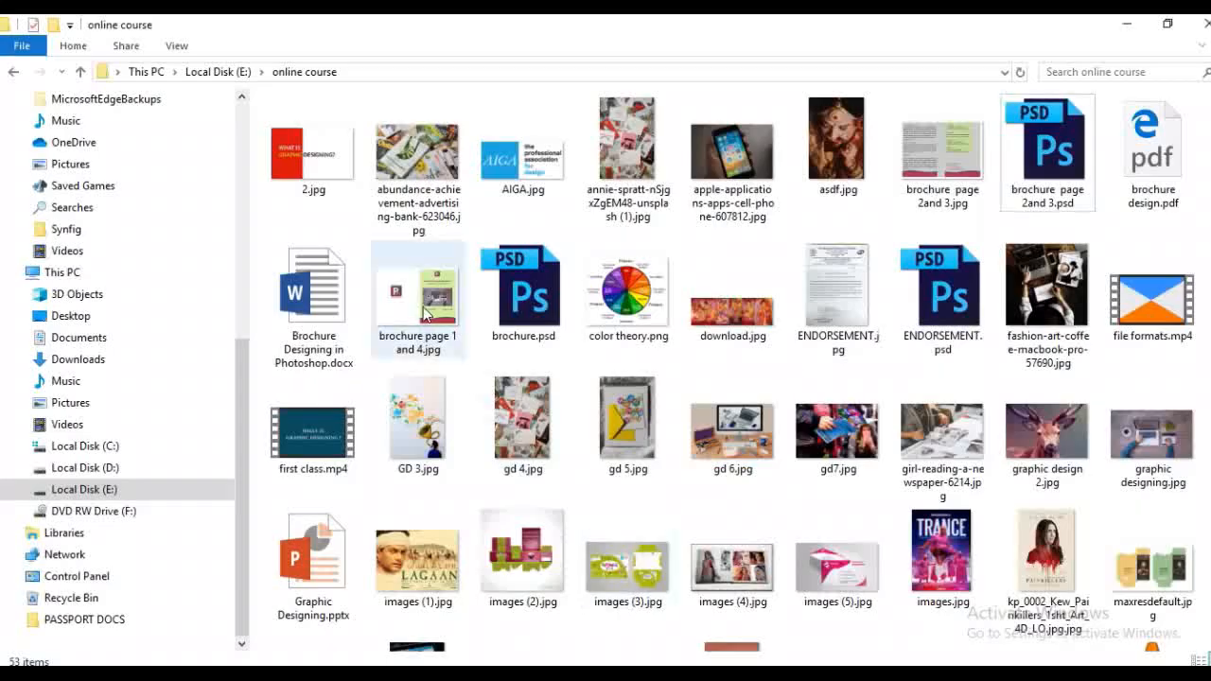
click(423, 312)
ctrl+click(955, 164)
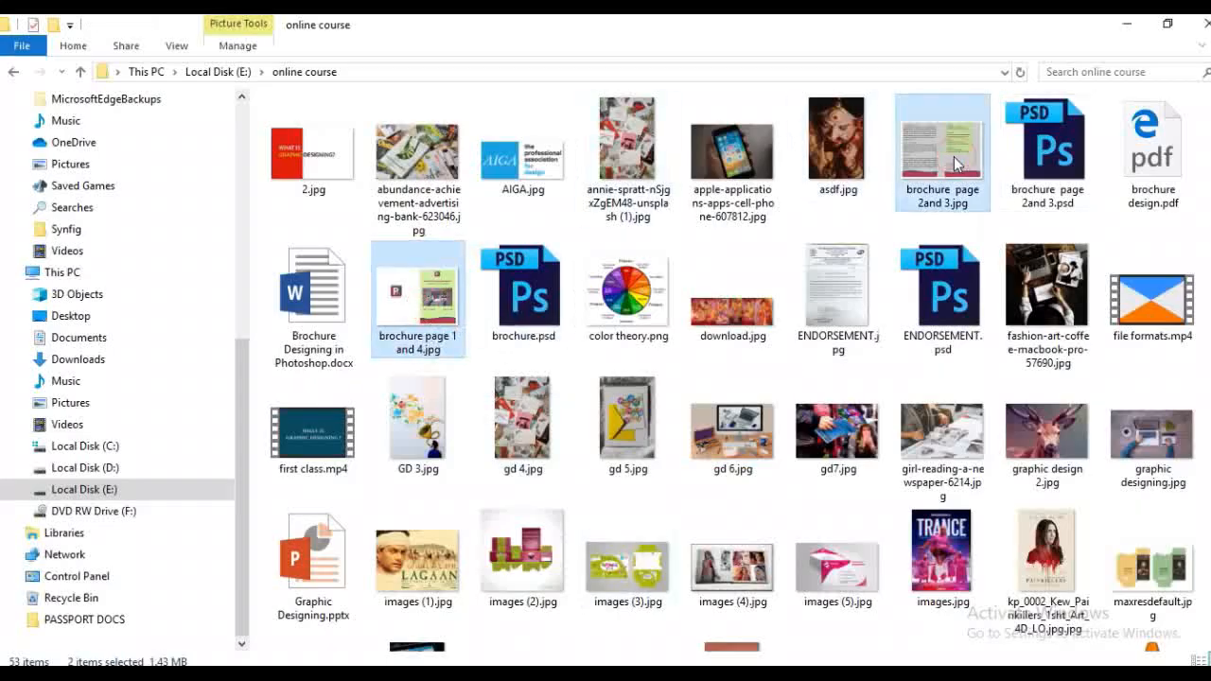
key(ctrl+x)
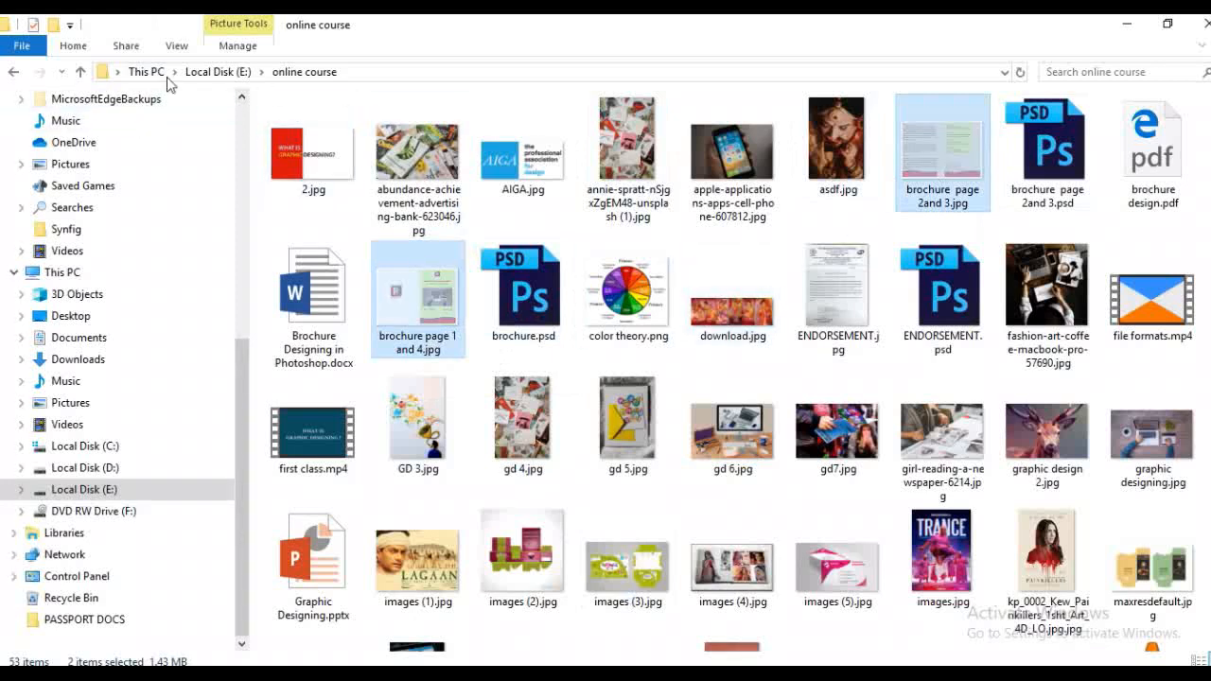
Create a new folder with the default name inside online course and paste the two cut brochure images into it
right_click(1135, 242)
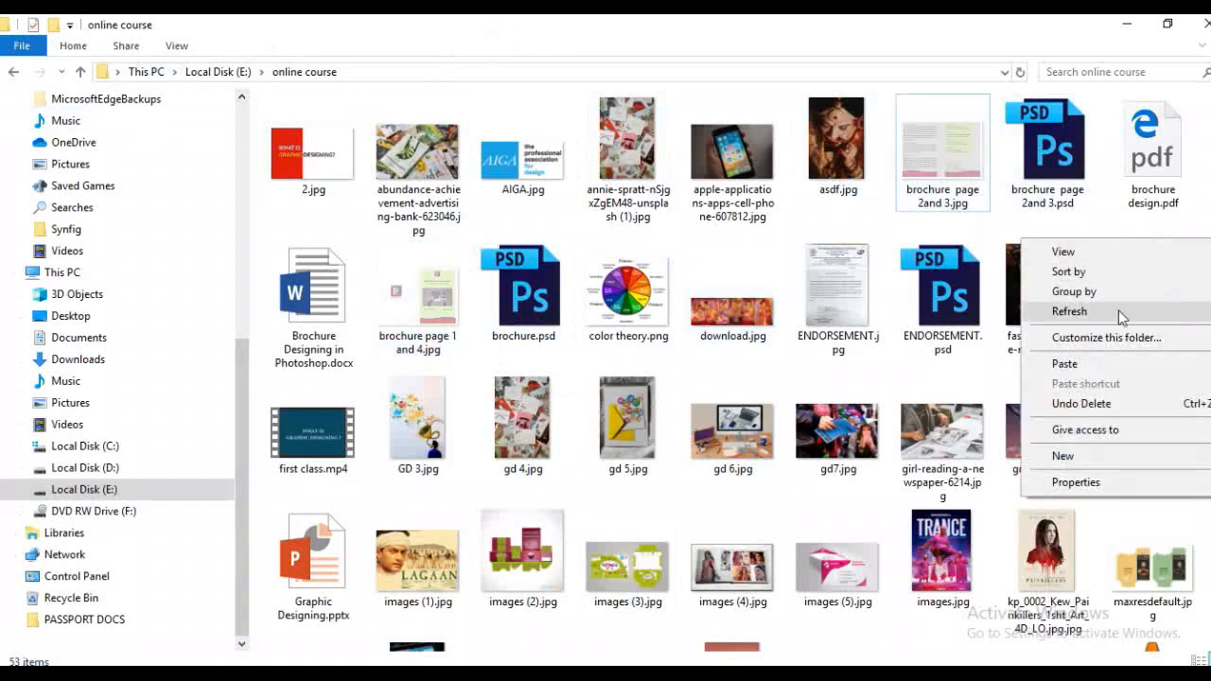
click(1069, 457)
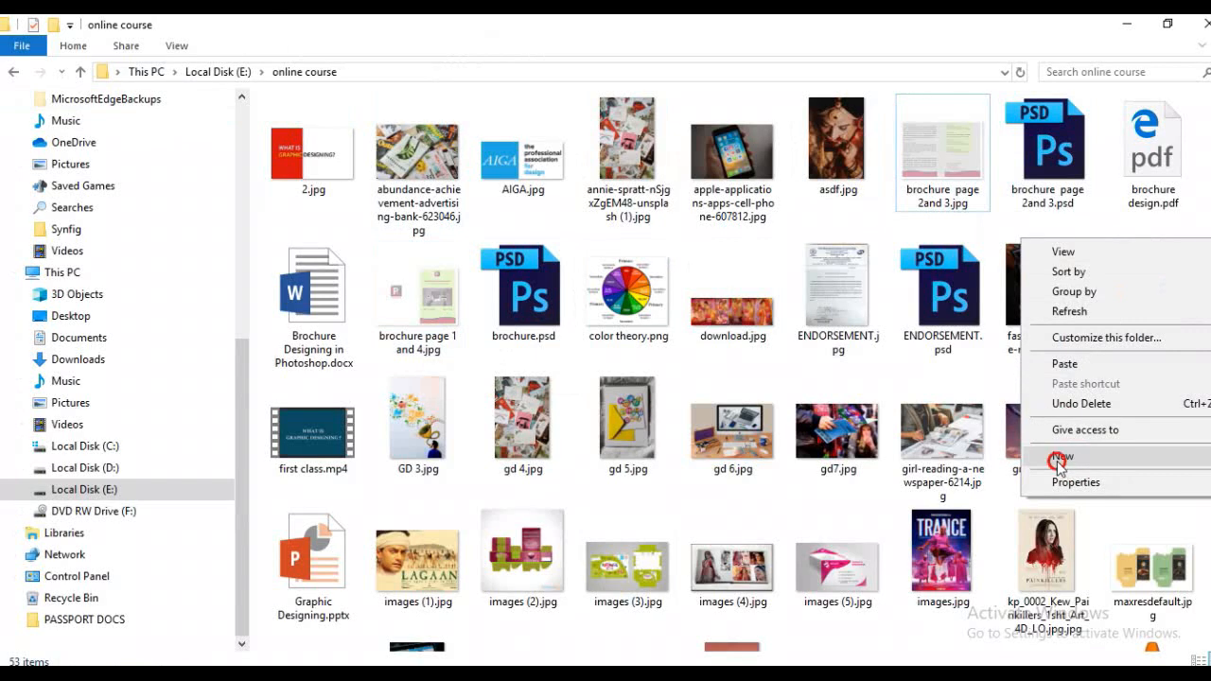
click(454, 357)
right_click(455, 359)
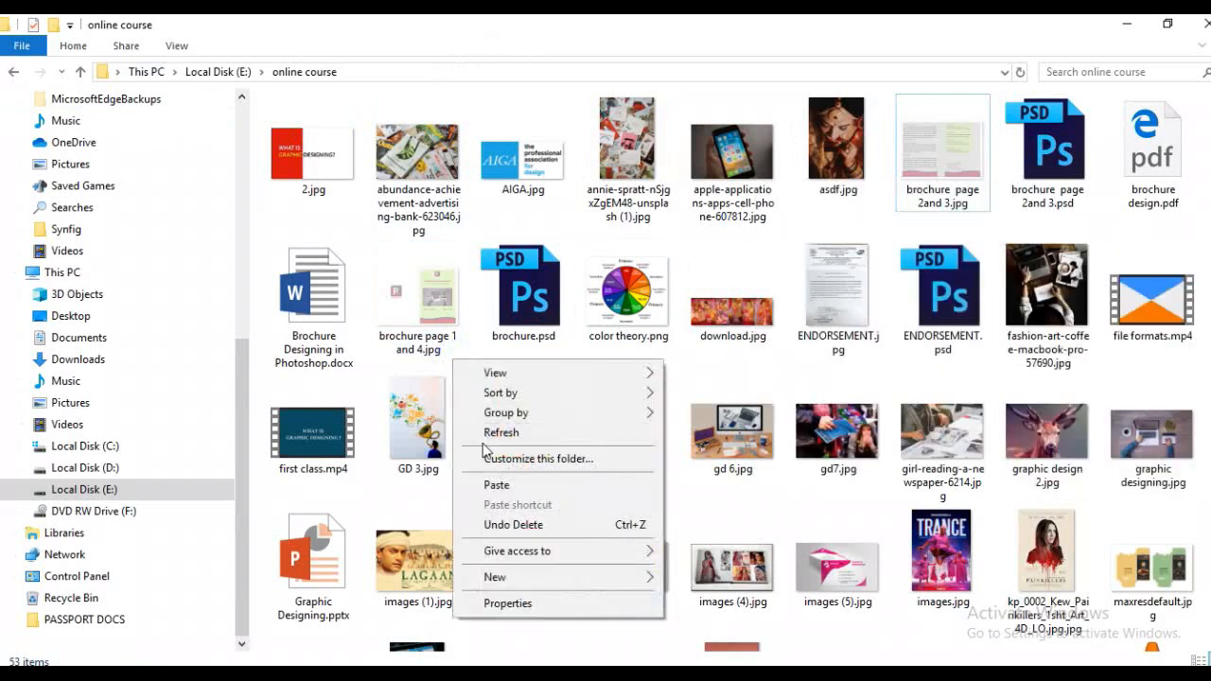
click(486, 573)
click(720, 304)
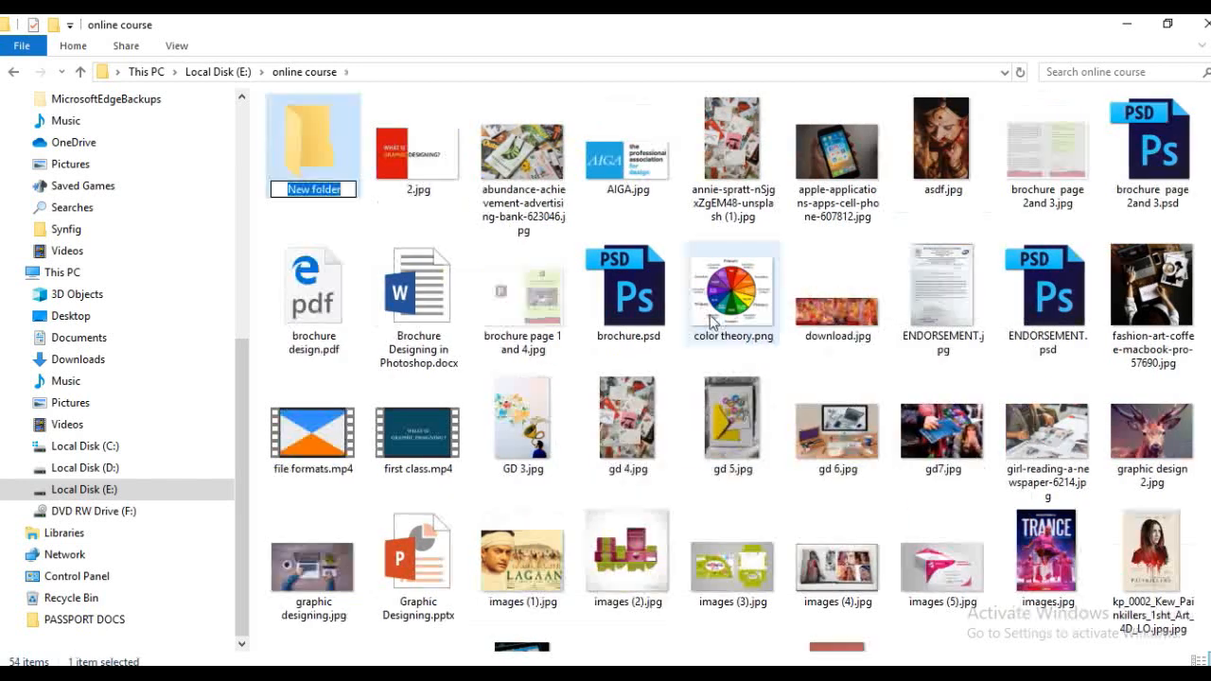
key(Return)
key(Return)
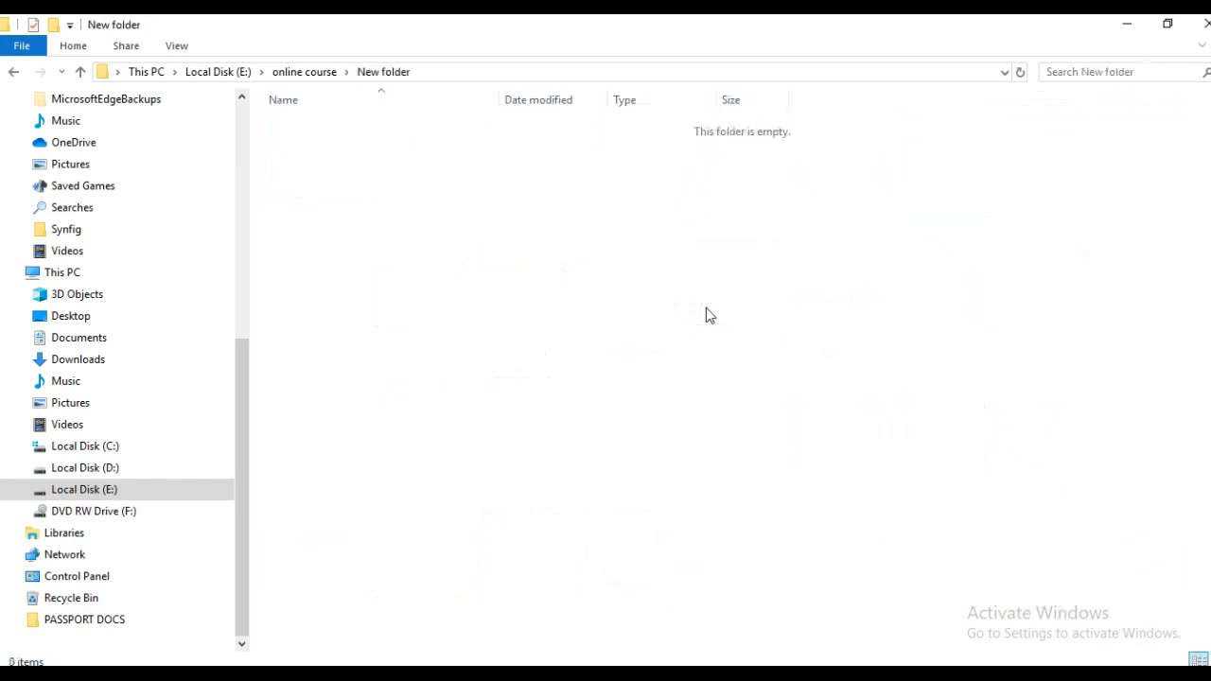
key(ctrl+v)
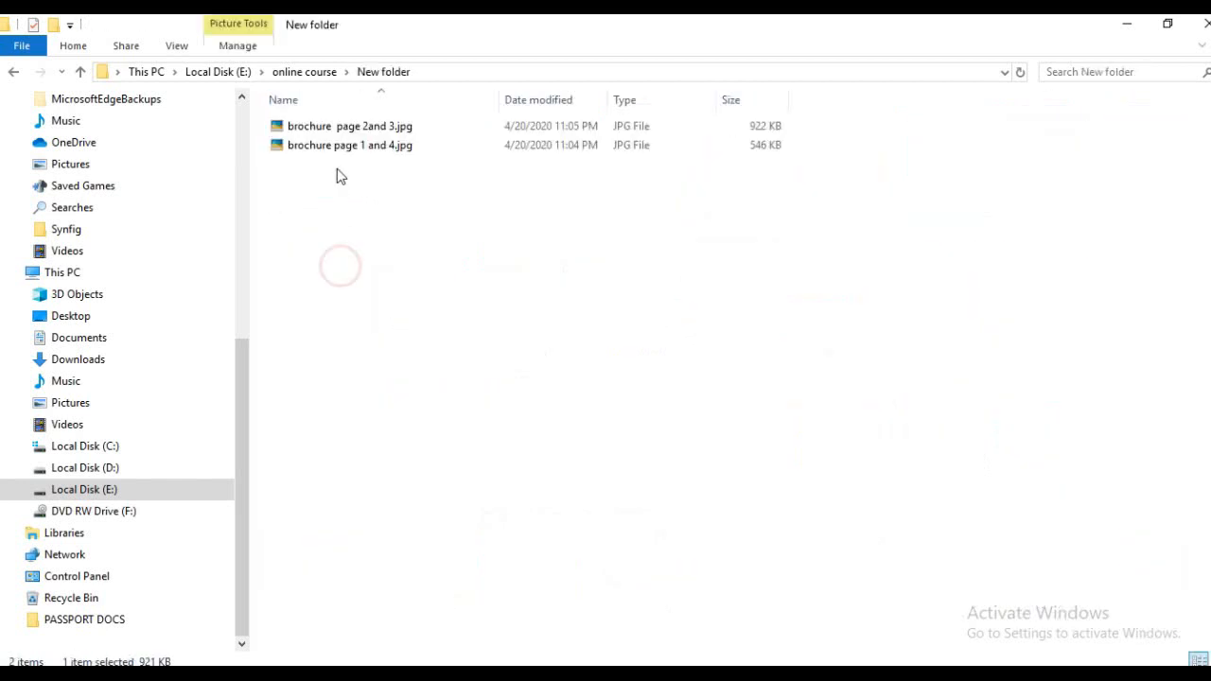
Open brochure page 1 and 4.jpg in the image viewer and go on to brochure page 2and 3.jpg to check both exports
click(337, 149)
double_click(338, 149)
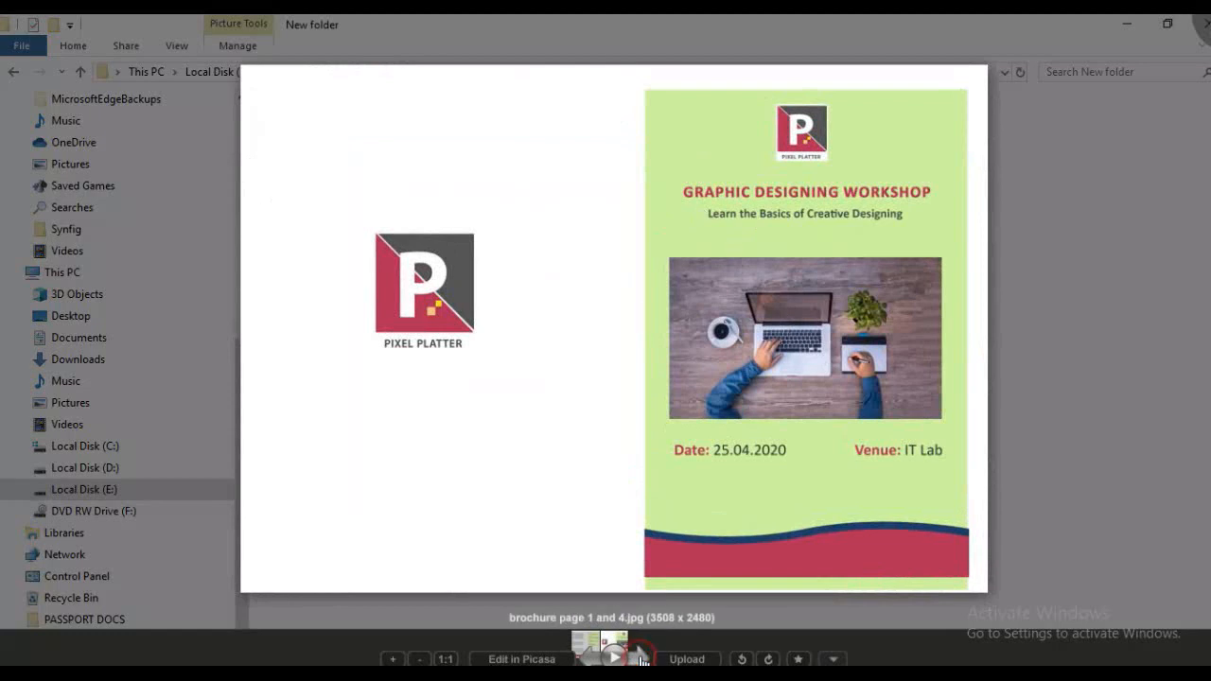
click(589, 659)
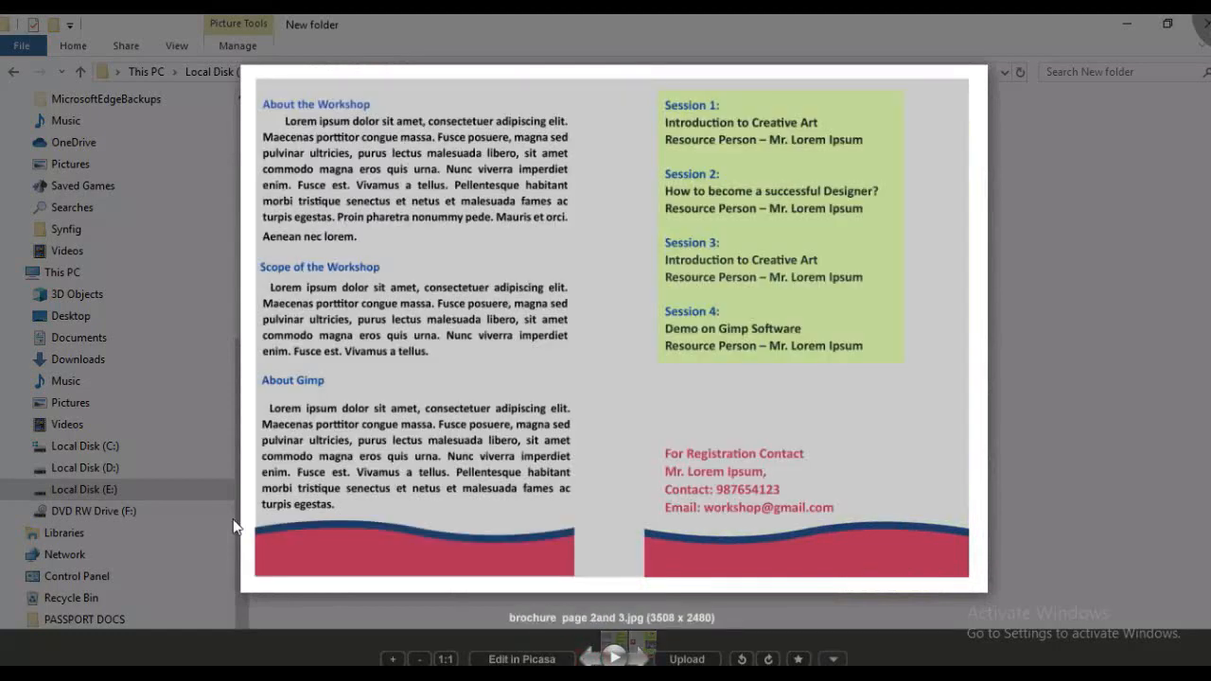